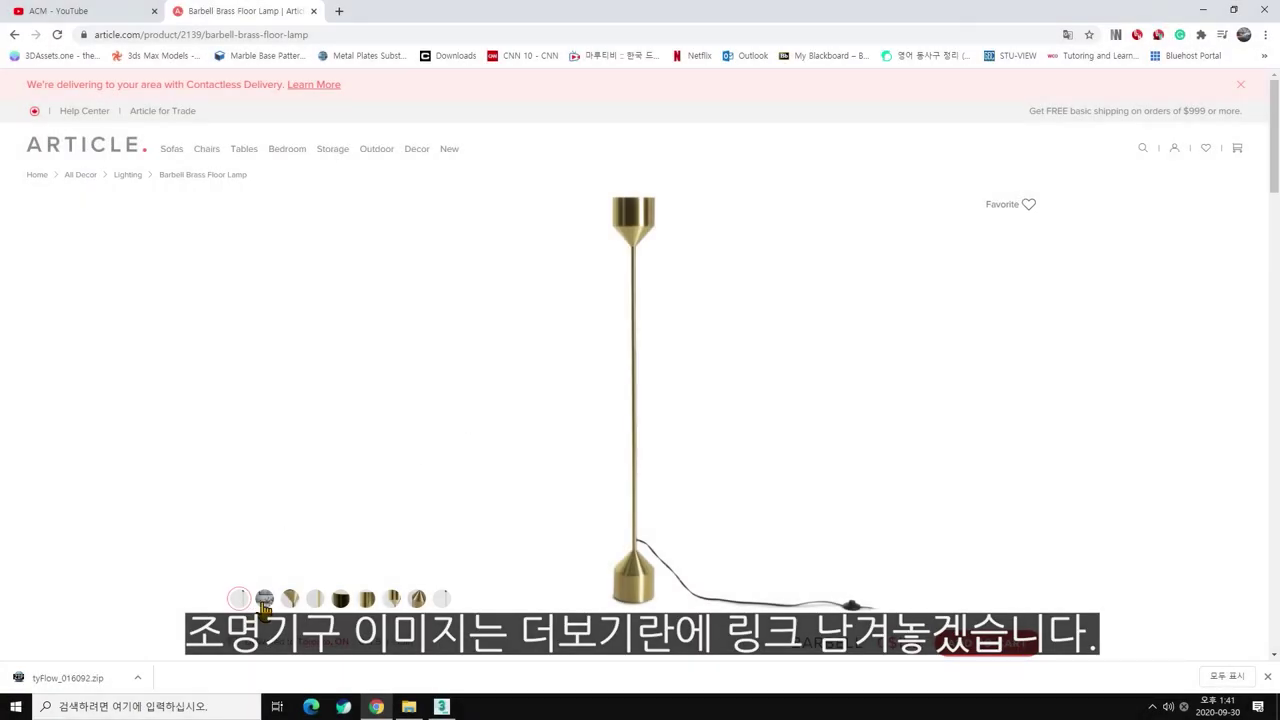
Step: Browse the lamp's living-room photo and its shade and brass pole close-ups
click(265, 600)
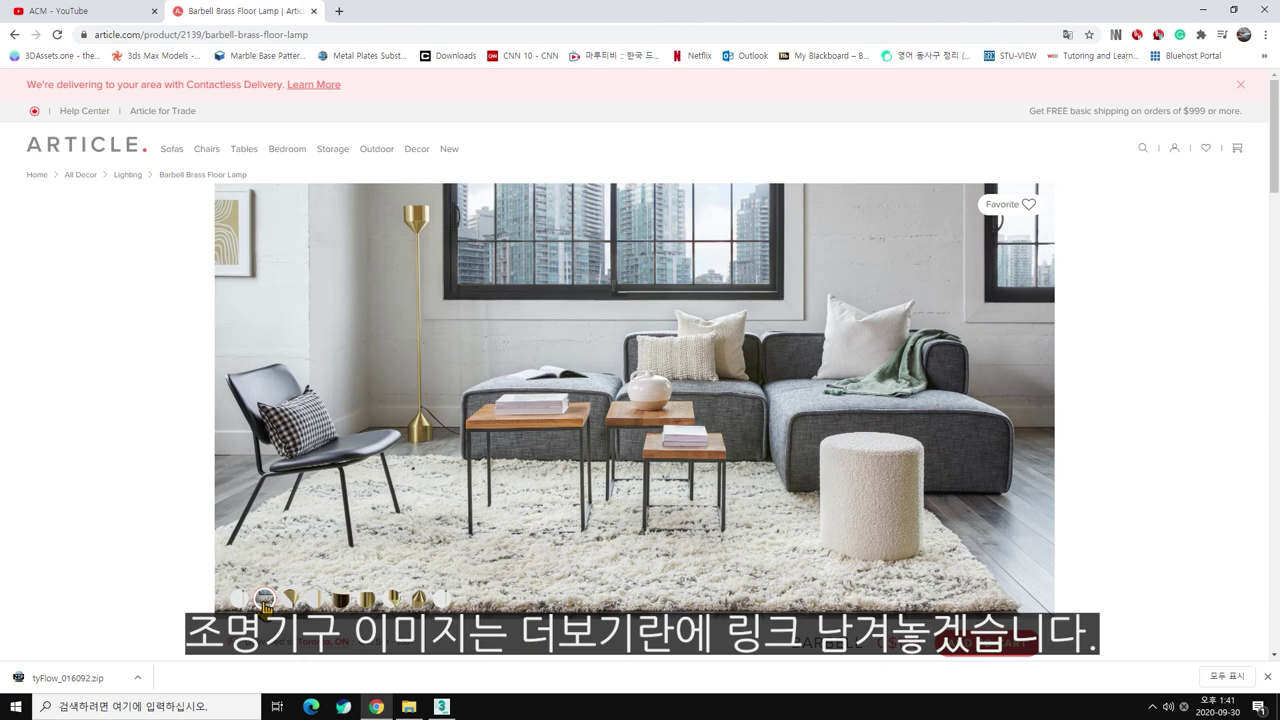
click(289, 600)
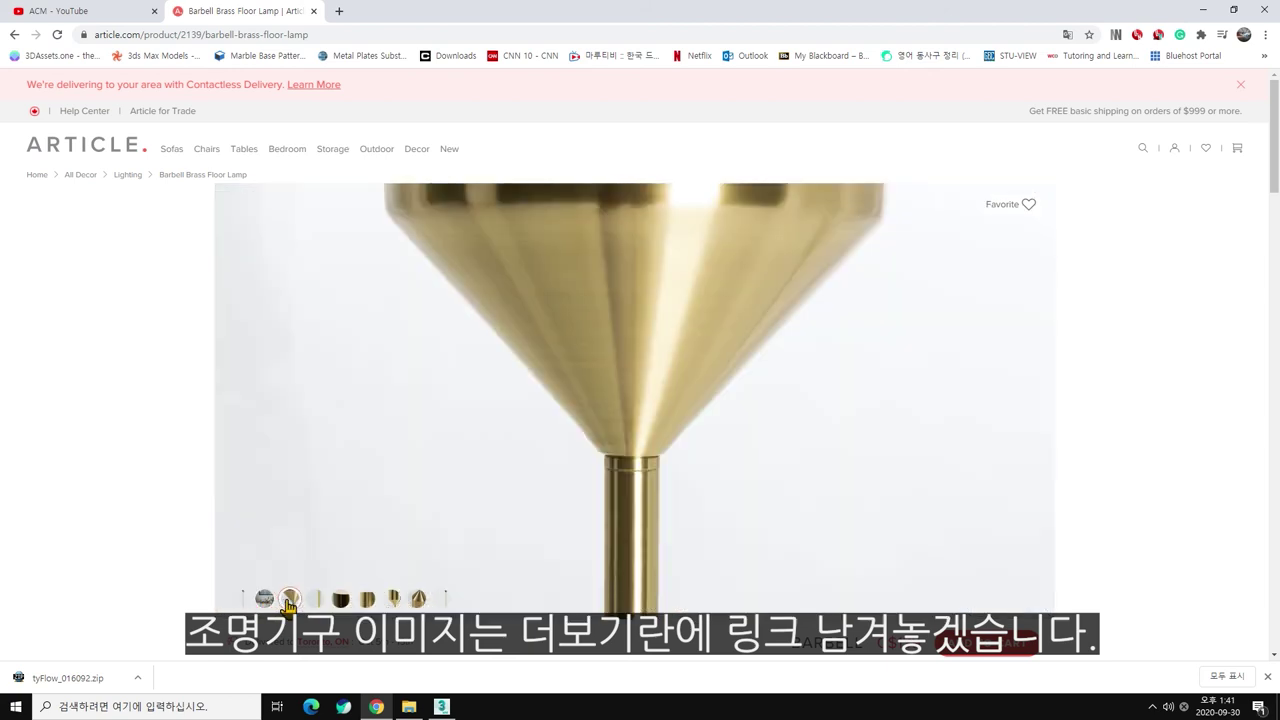
click(313, 600)
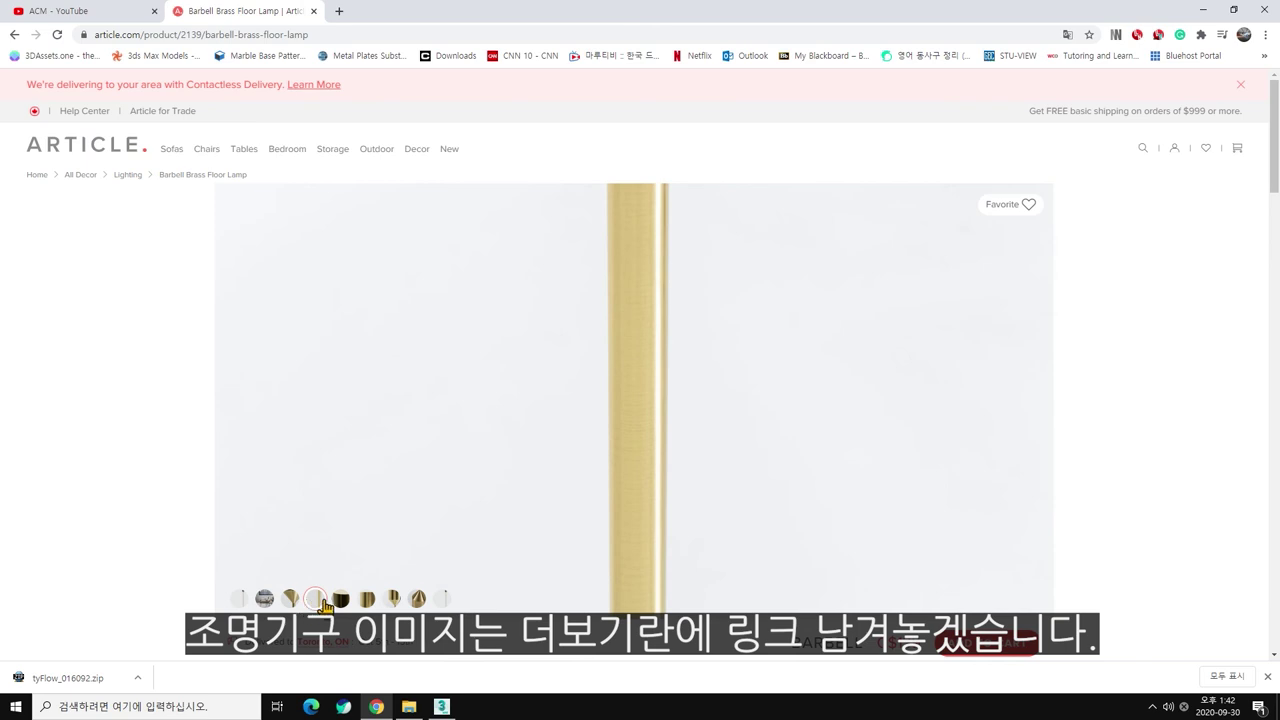
click(339, 600)
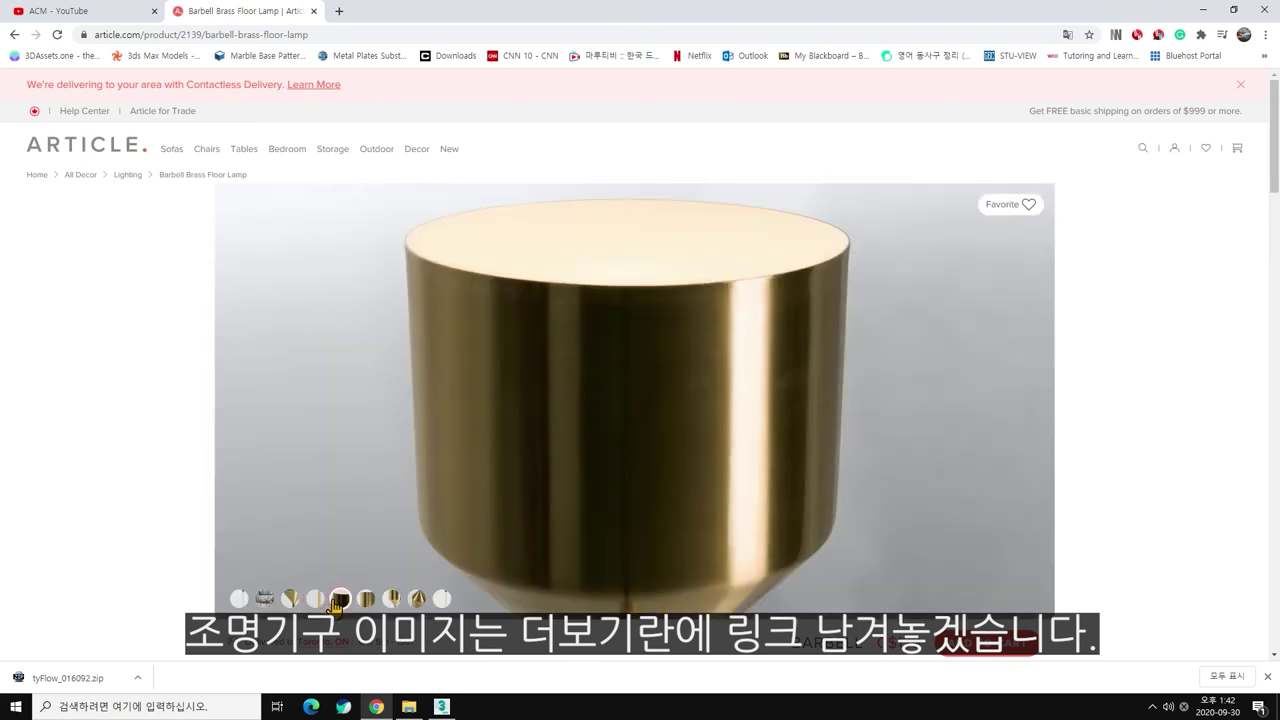
click(366, 600)
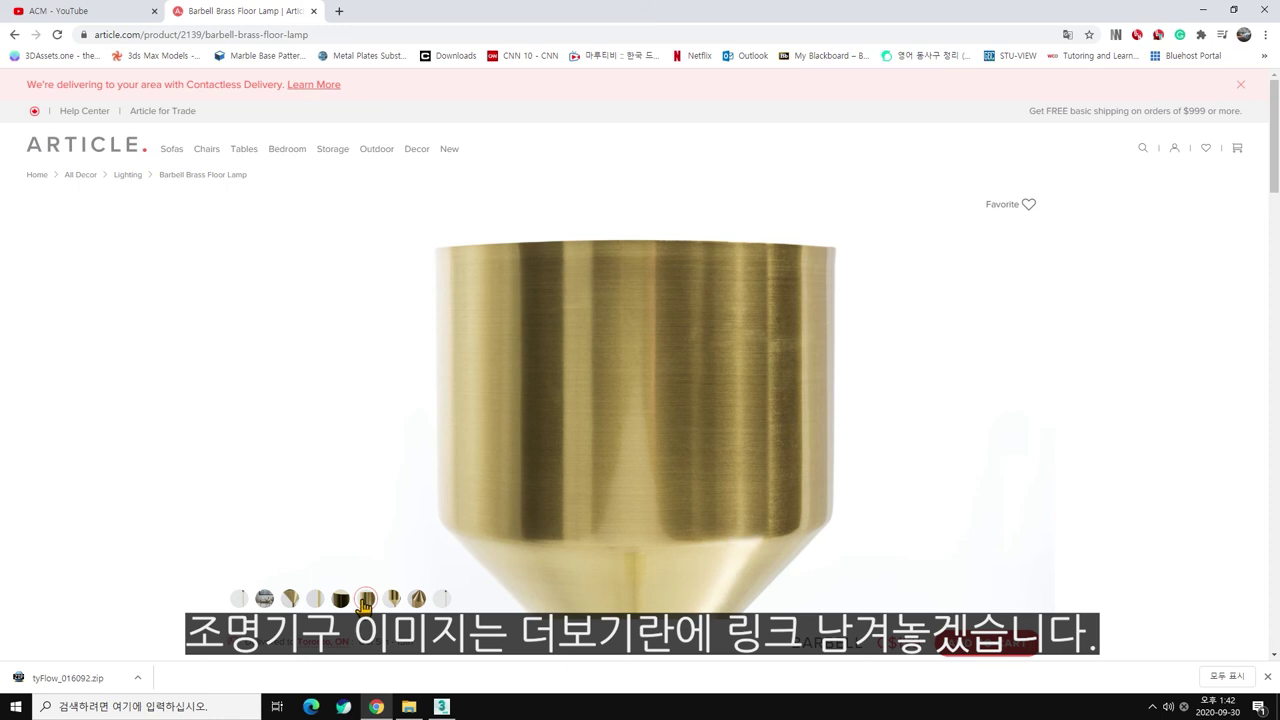
Step: Find the lamp's dimensioned drawing (65", 7", 6") and copy the image
click(391, 600)
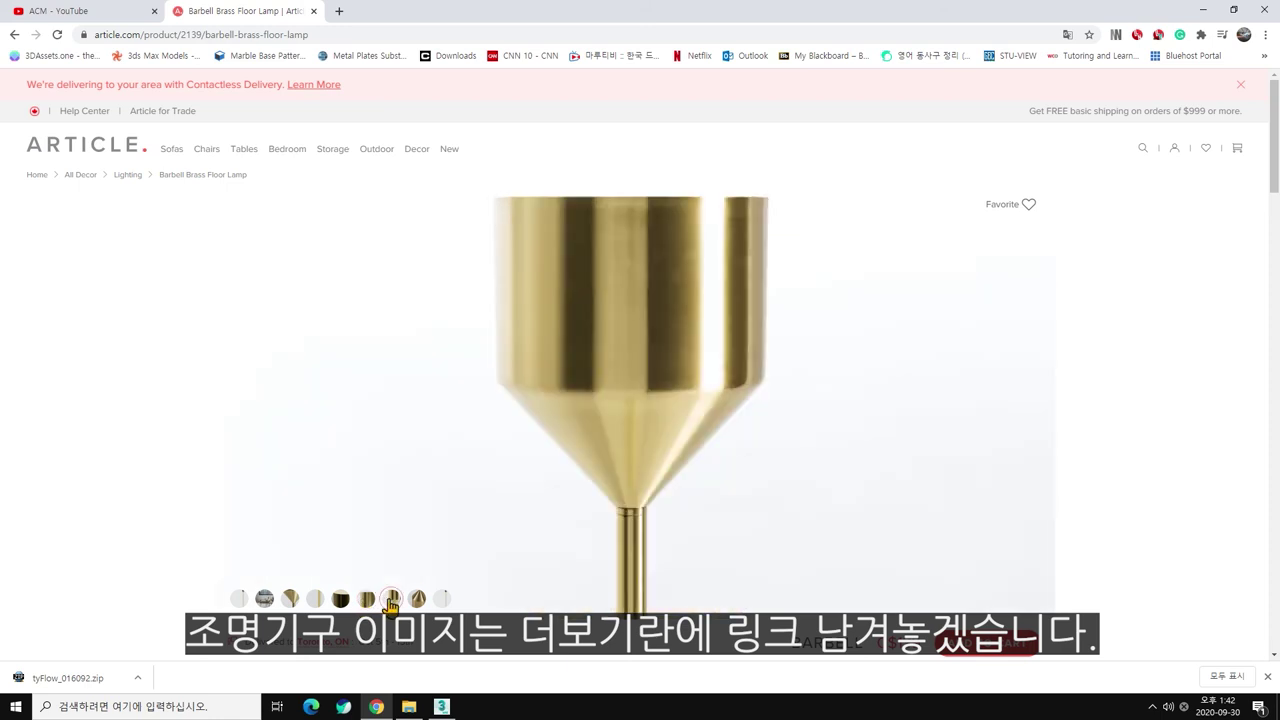
click(415, 600)
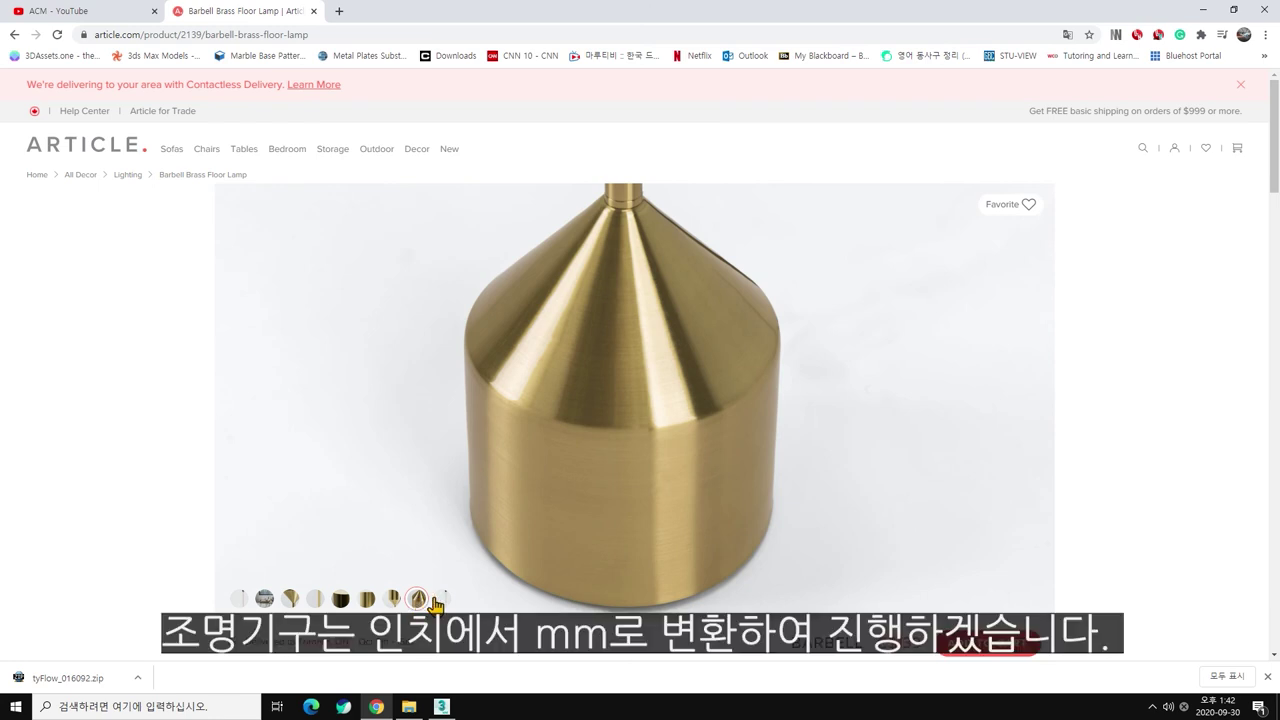
click(441, 600)
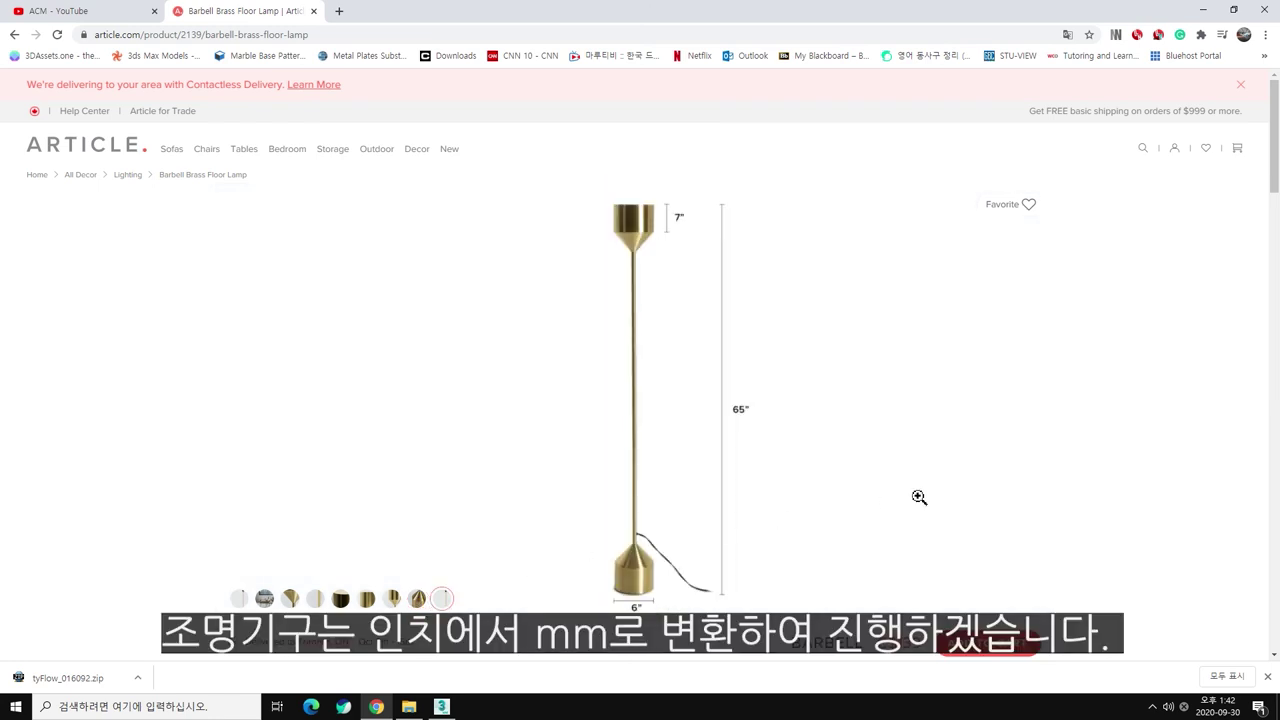
right_click(631, 245)
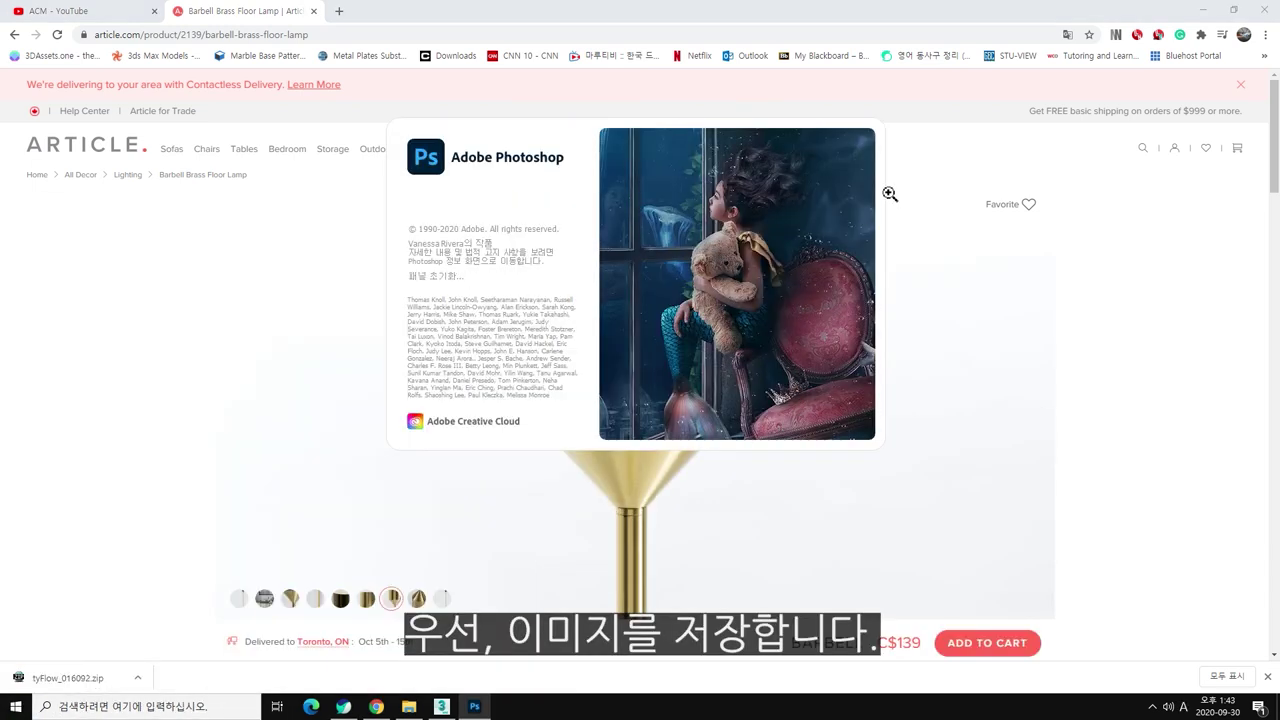
Step: Create a new Photoshop document, paste the lamp drawing and enlarge it
key(ctrl+n)
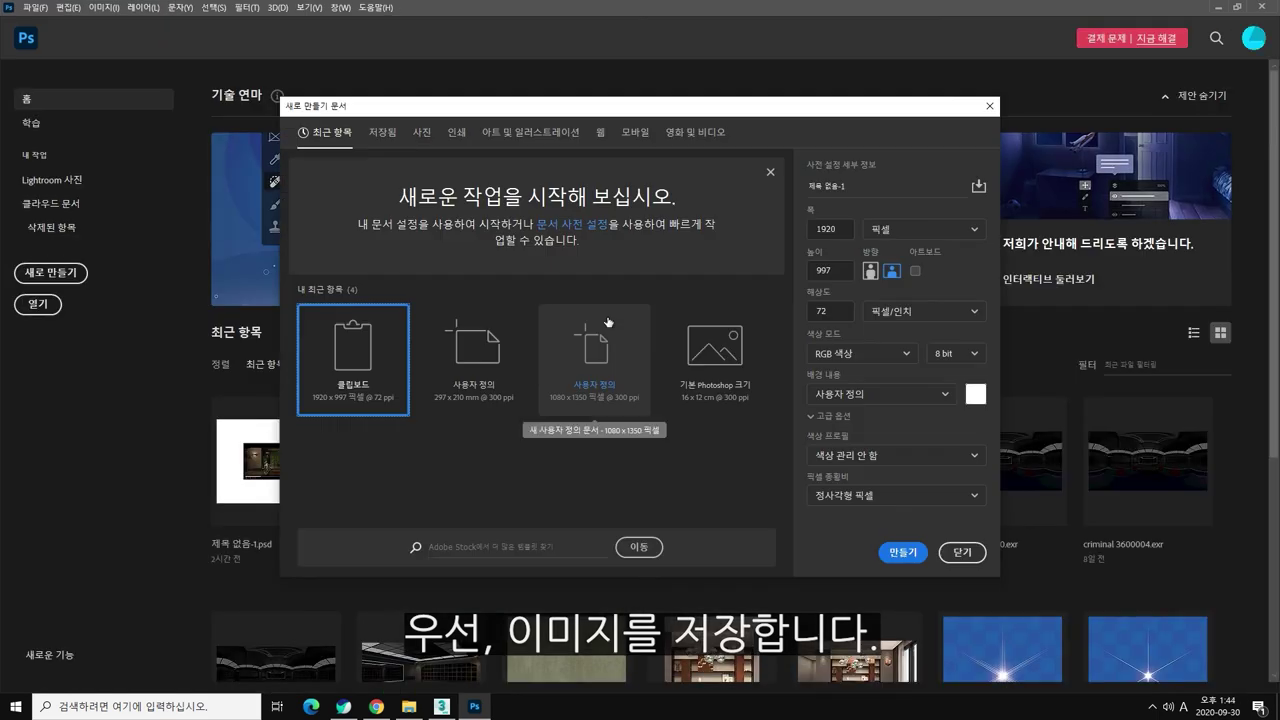
click(456, 132)
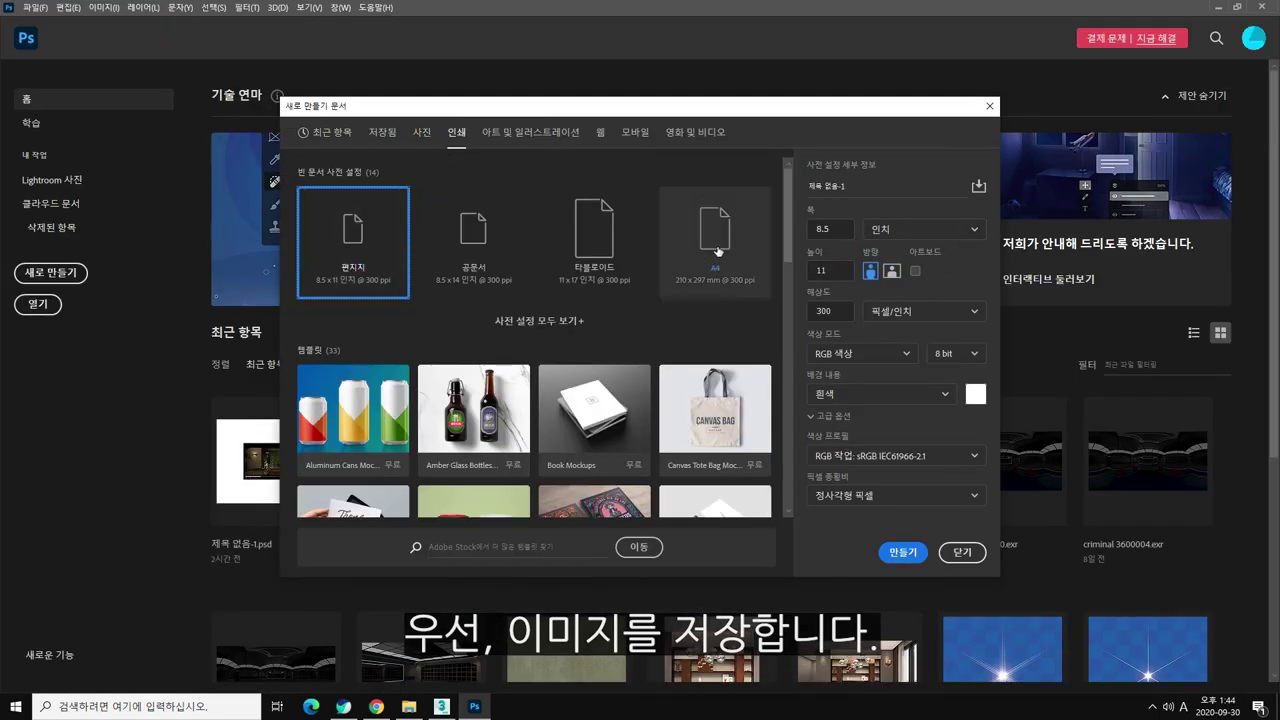
key(Escape)
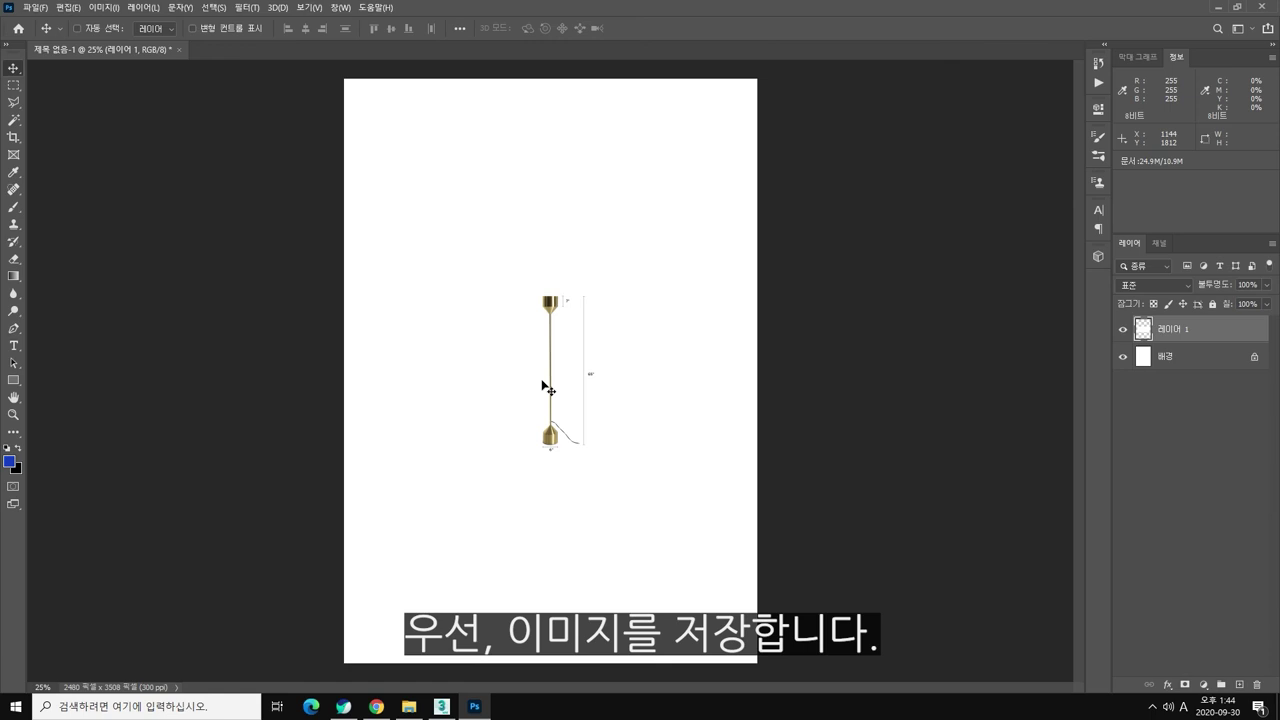
key(ctrl+t)
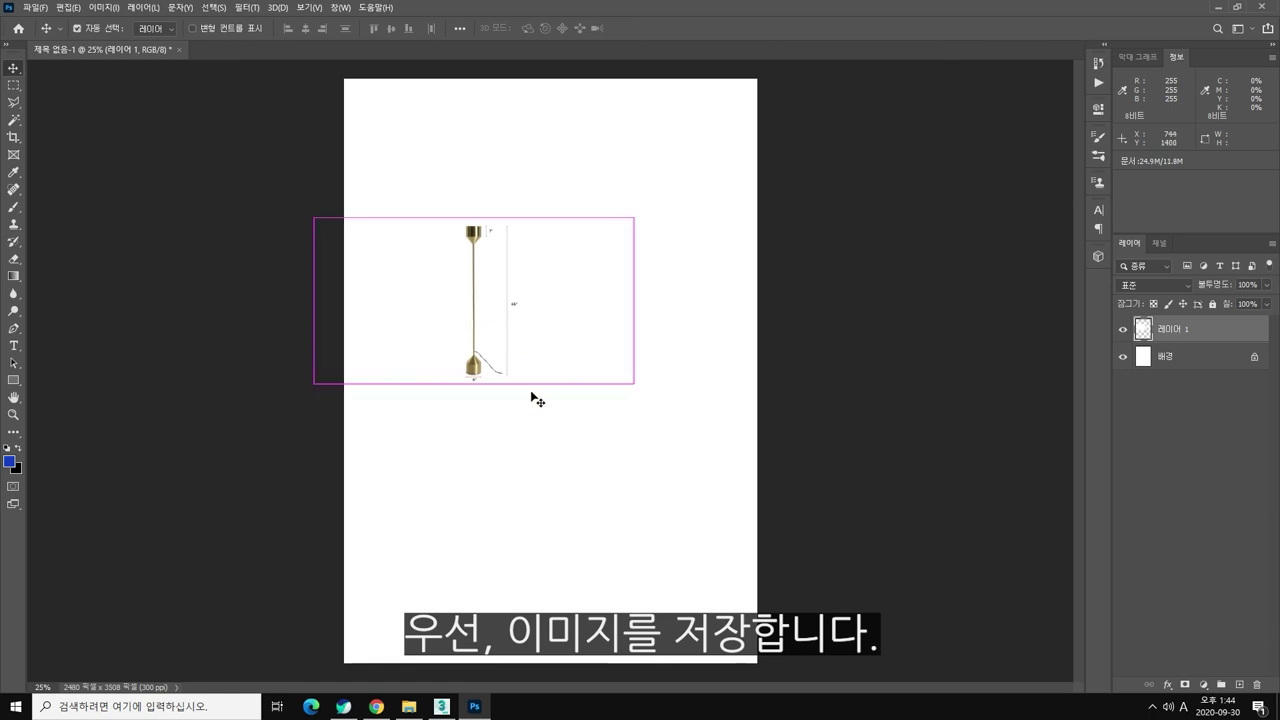
mouse_move(634, 382)
mouse_down()
mouse_move(835, 635)
mouse_move(885, 570)
mouse_move(563, 349)
mouse_up()
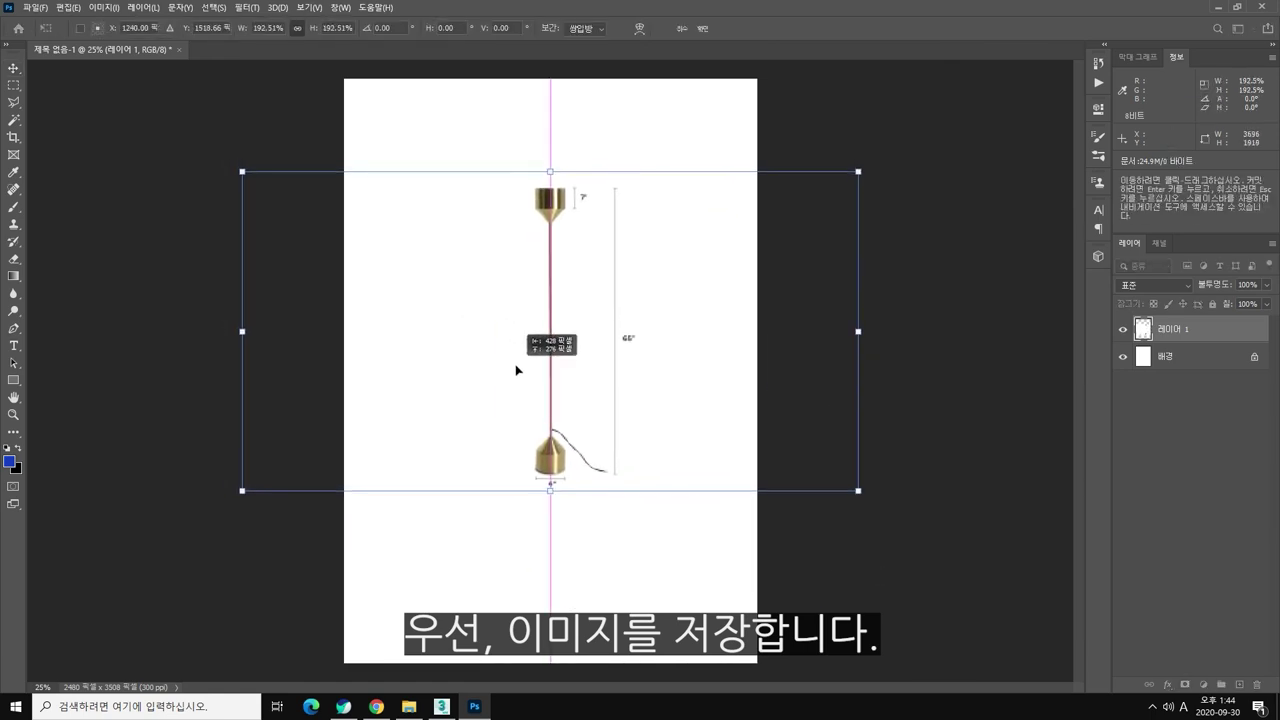
key(Return)
Step: Crop the canvas tightly around the lamp drawing
key(c)
drag(550, 662, 563, 572)
drag(568, 184, 560, 210)
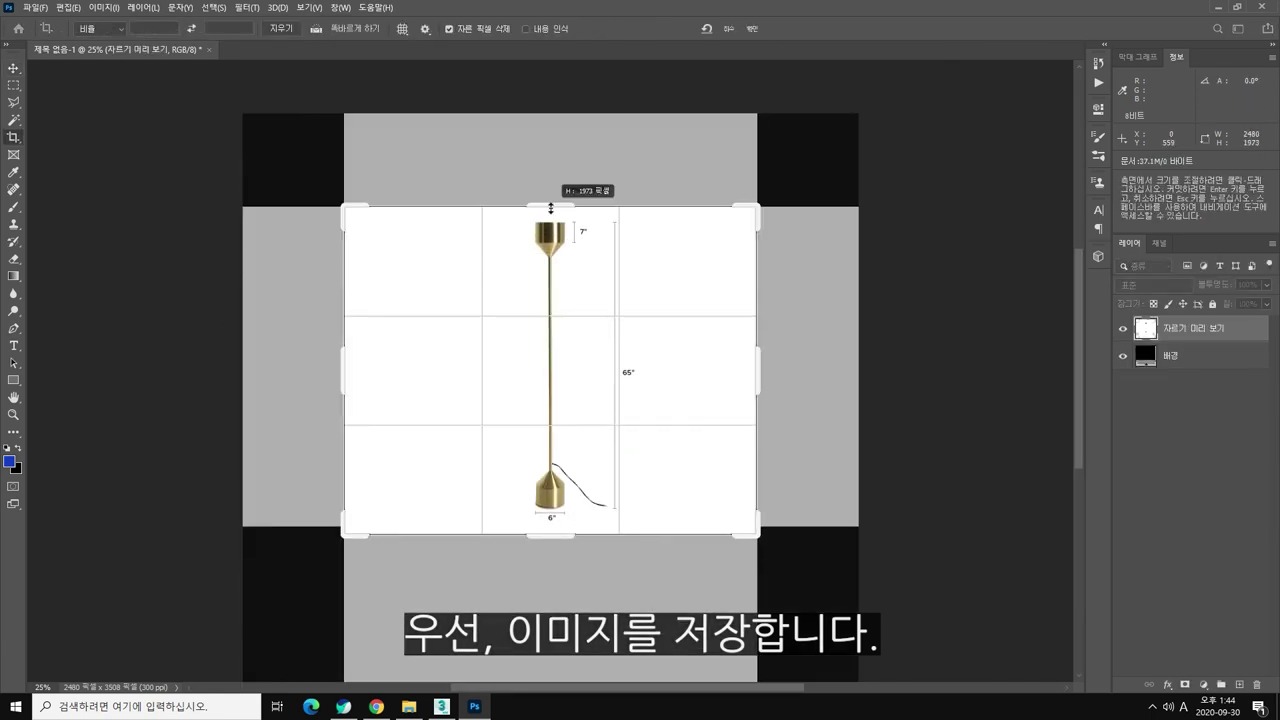
drag(757, 376, 645, 376)
drag(401, 366, 480, 363)
key(Return)
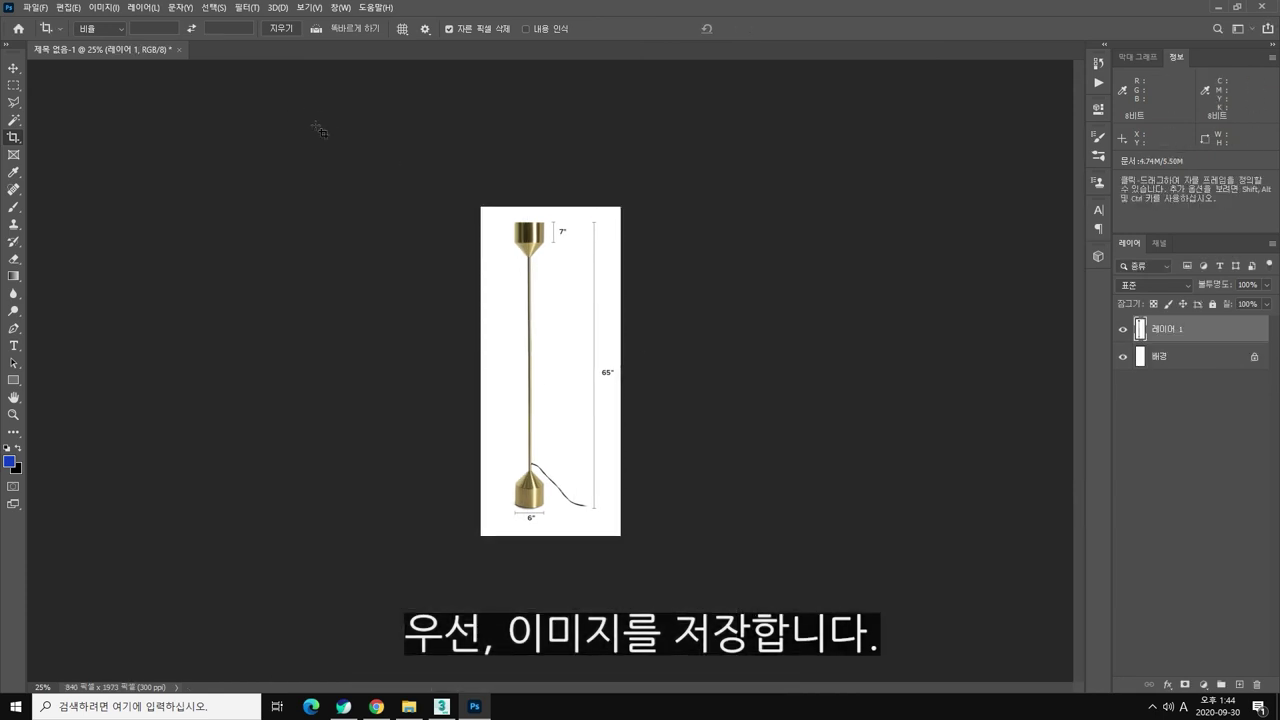
Step: Save the image as JPEG 'floor' in the 004. 3ds max folder
click(35, 7)
click(70, 157)
click(378, 114)
click(378, 114)
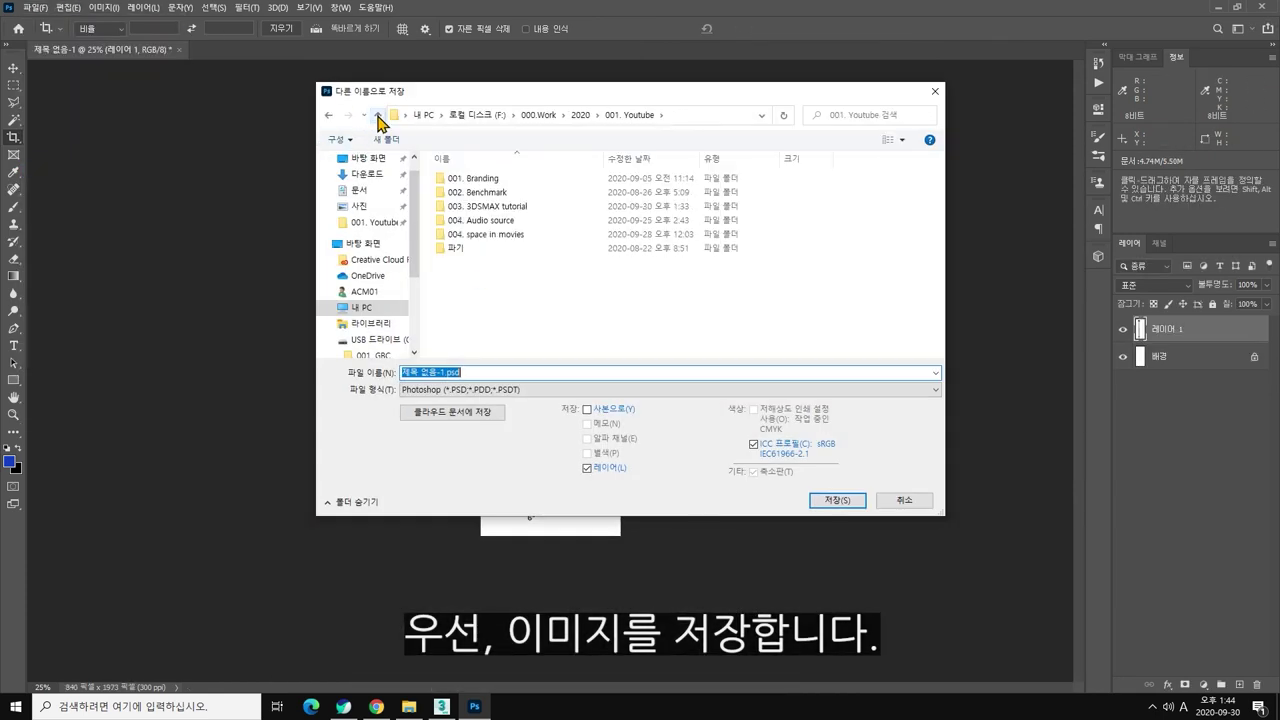
double_click(491, 206)
double_click(528, 312)
double_click(490, 234)
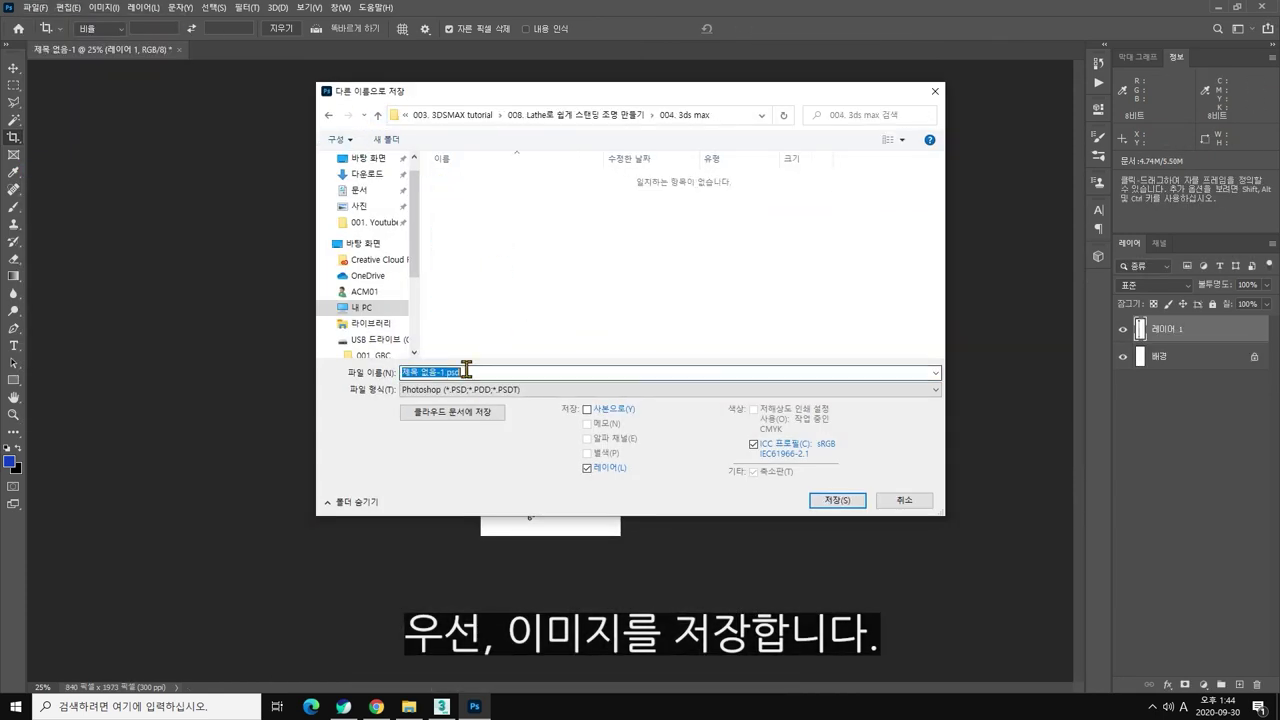
click(540, 389)
click(523, 516)
text(floor lamp image)
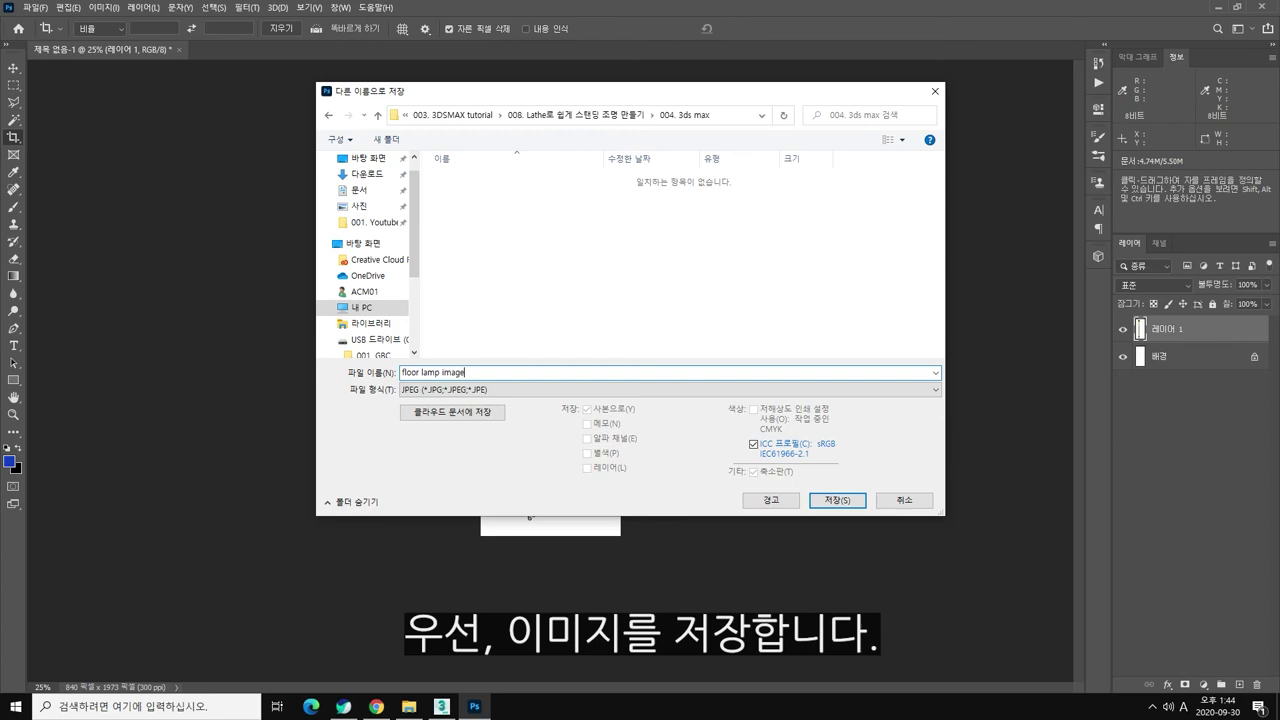
key(Return)
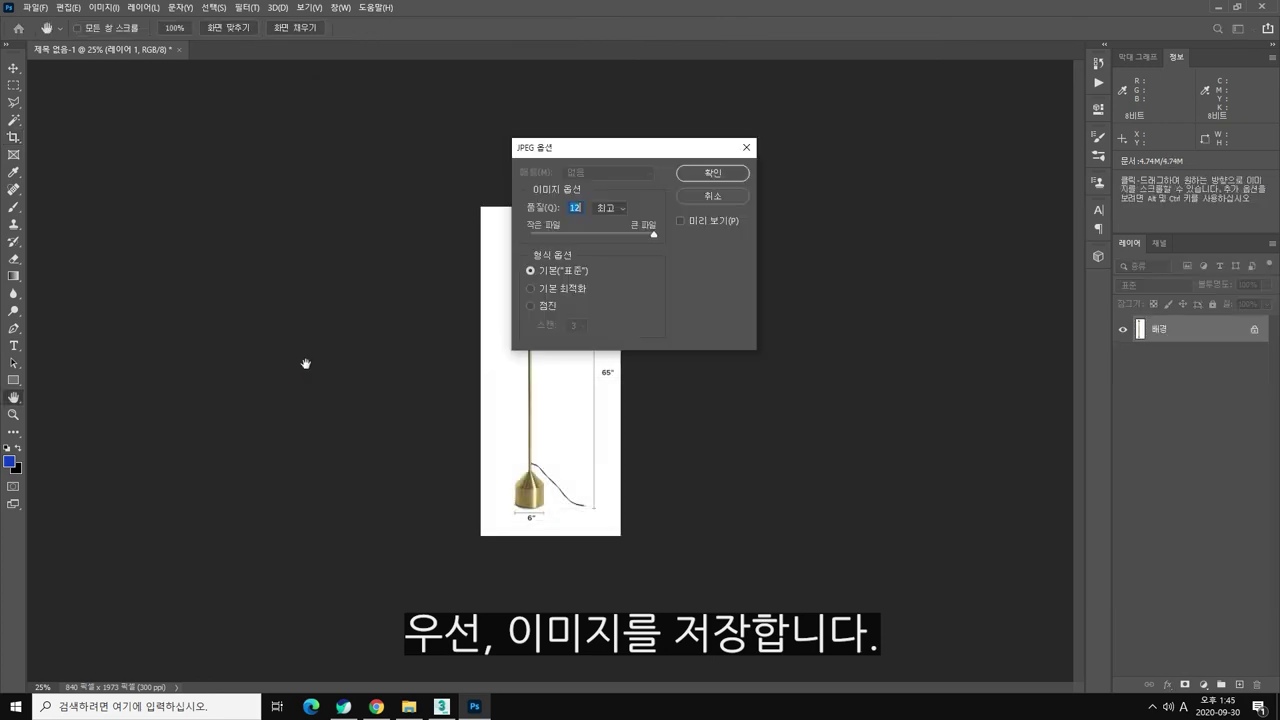
click(711, 170)
Step: Close the Photoshop document without saving and return to 3ds Max
click(179, 49)
click(663, 262)
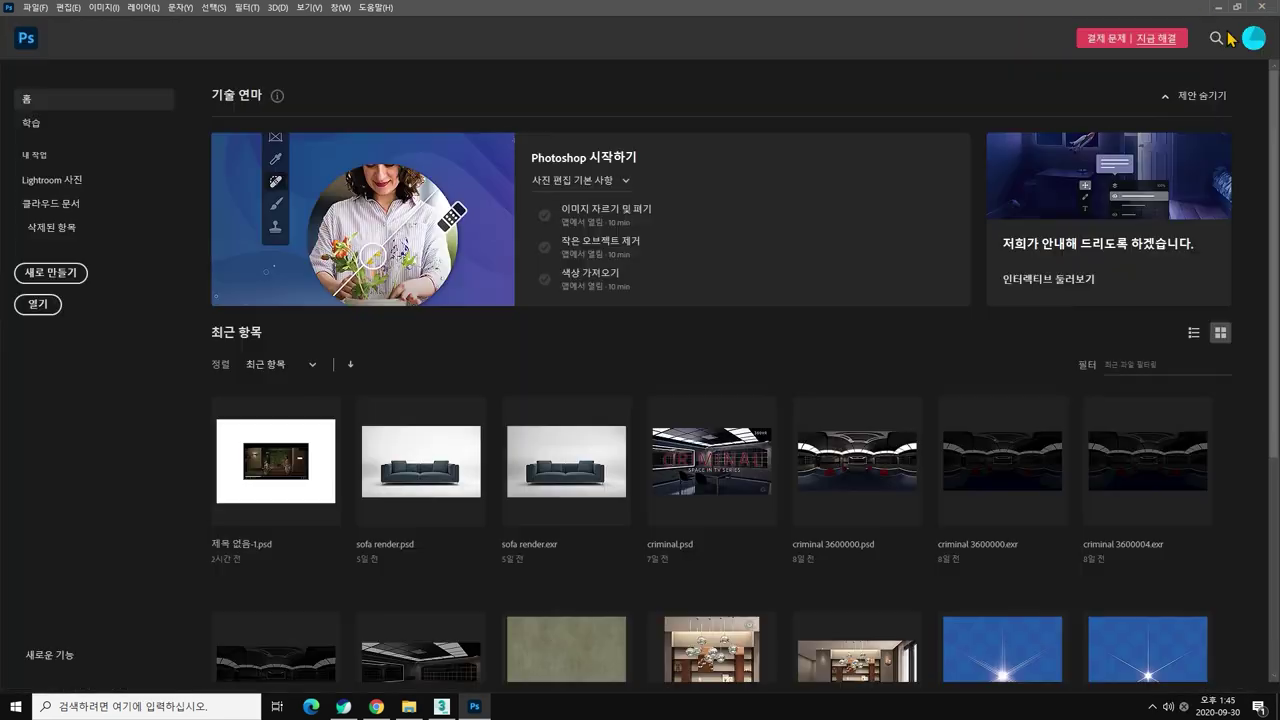
click(1218, 8)
Step: Draw a standard Plane primitive in the Back view
click(1133, 108)
click(1223, 225)
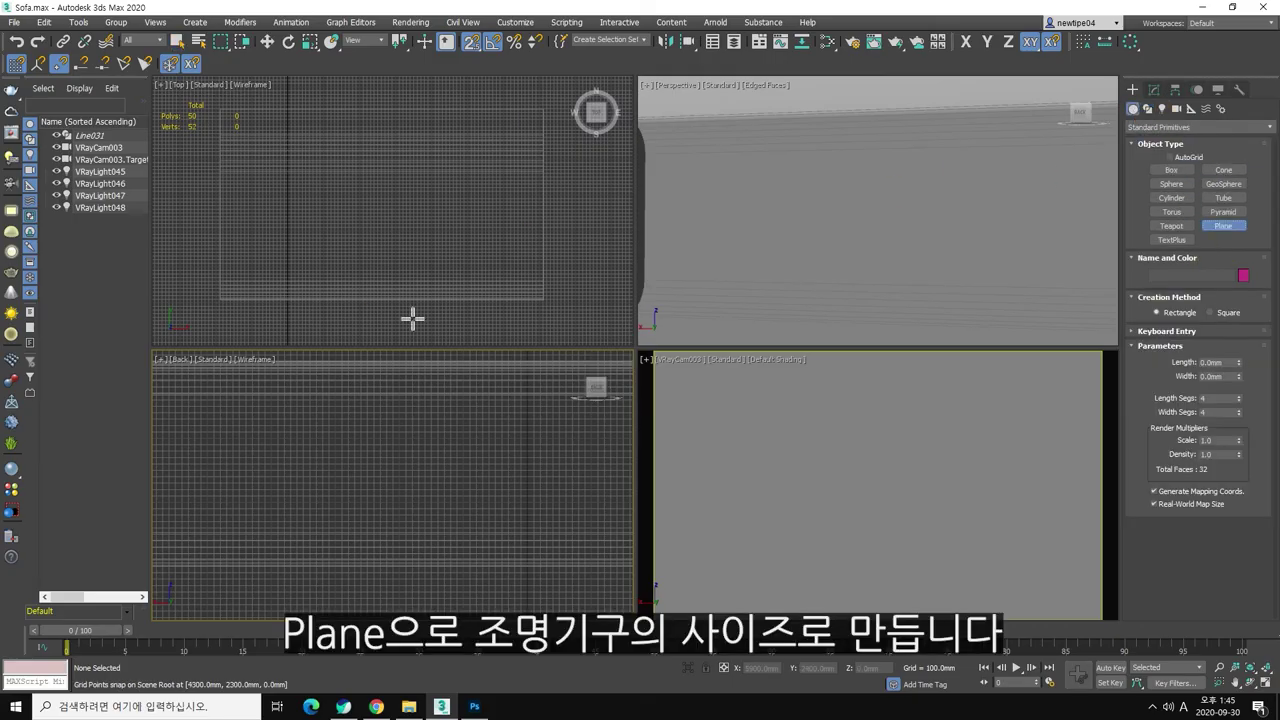
drag(373, 393, 425, 566)
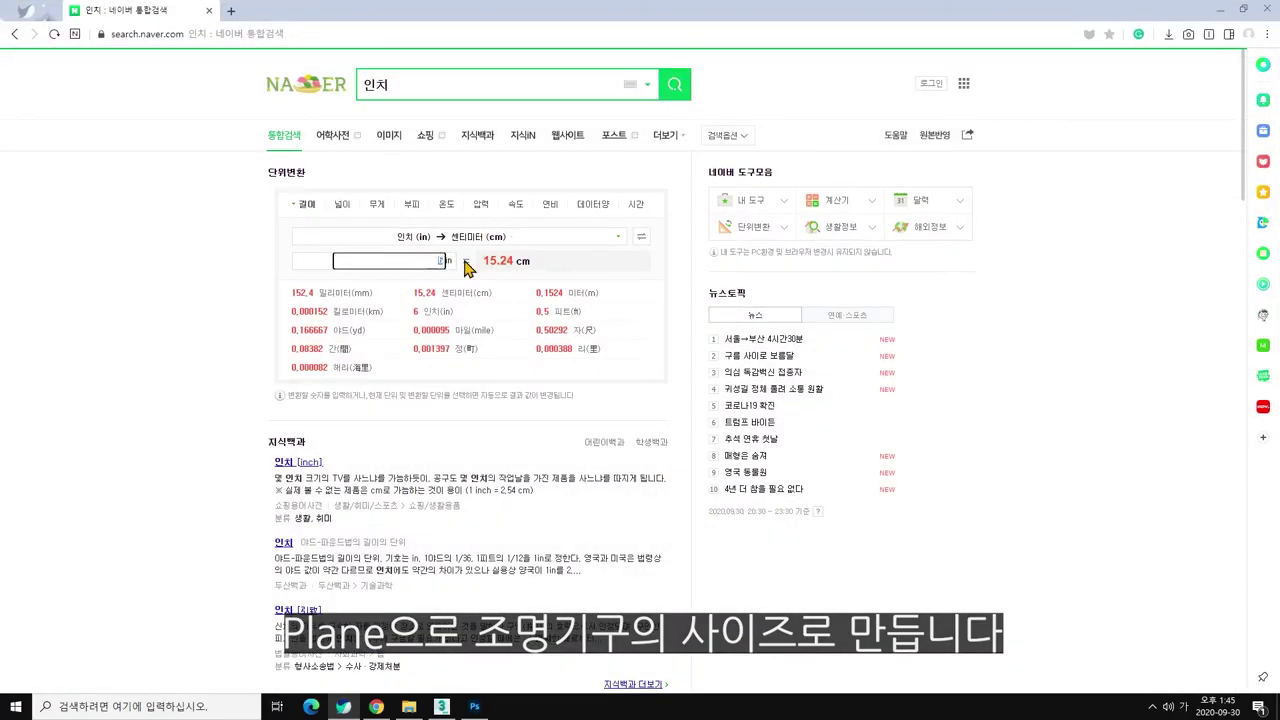
text(65)
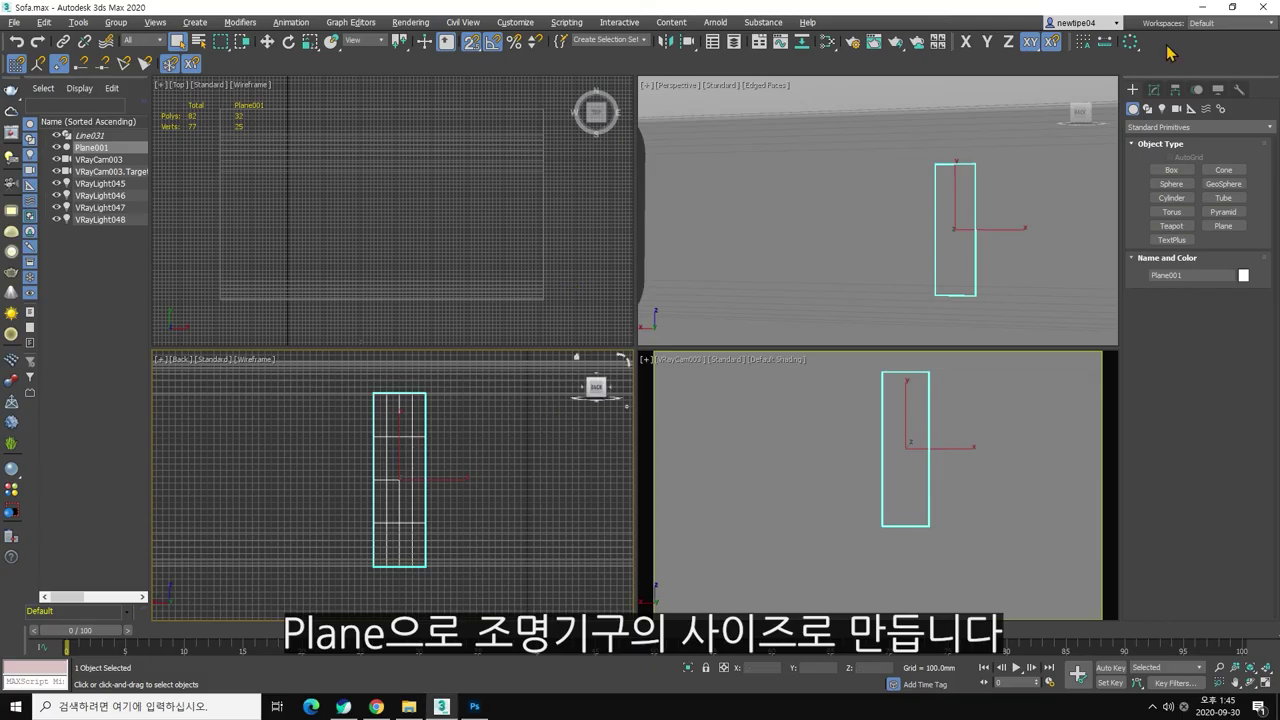
Step: Set the plane's length to 1650 mm and width to 150 mm
click(1154, 89)
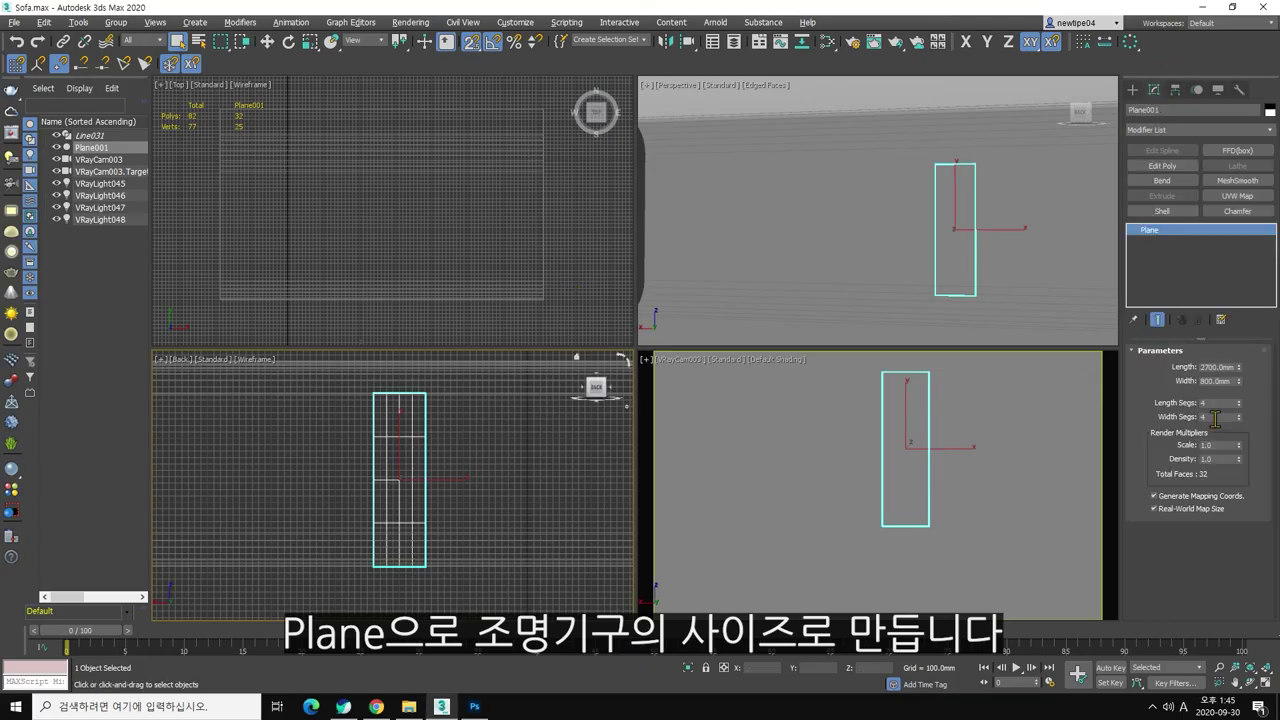
drag(1237, 368, 1238, 392)
text(165)
key(Return)
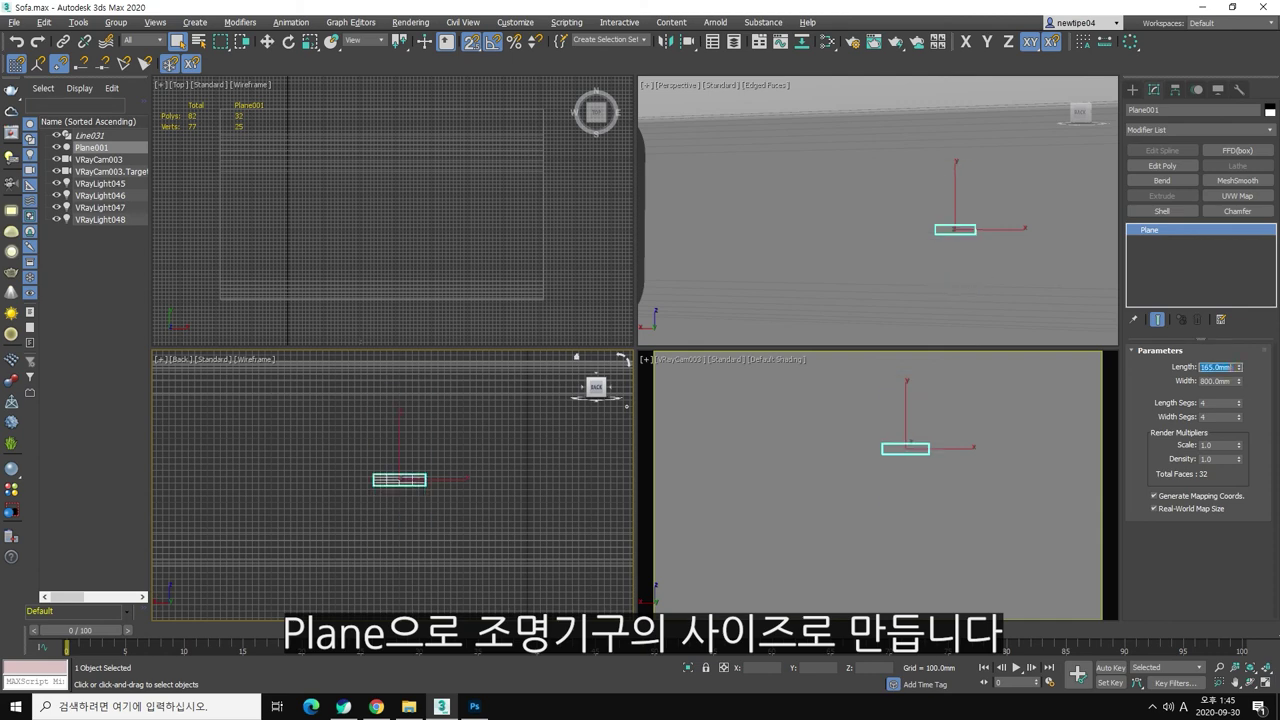
key(Return)
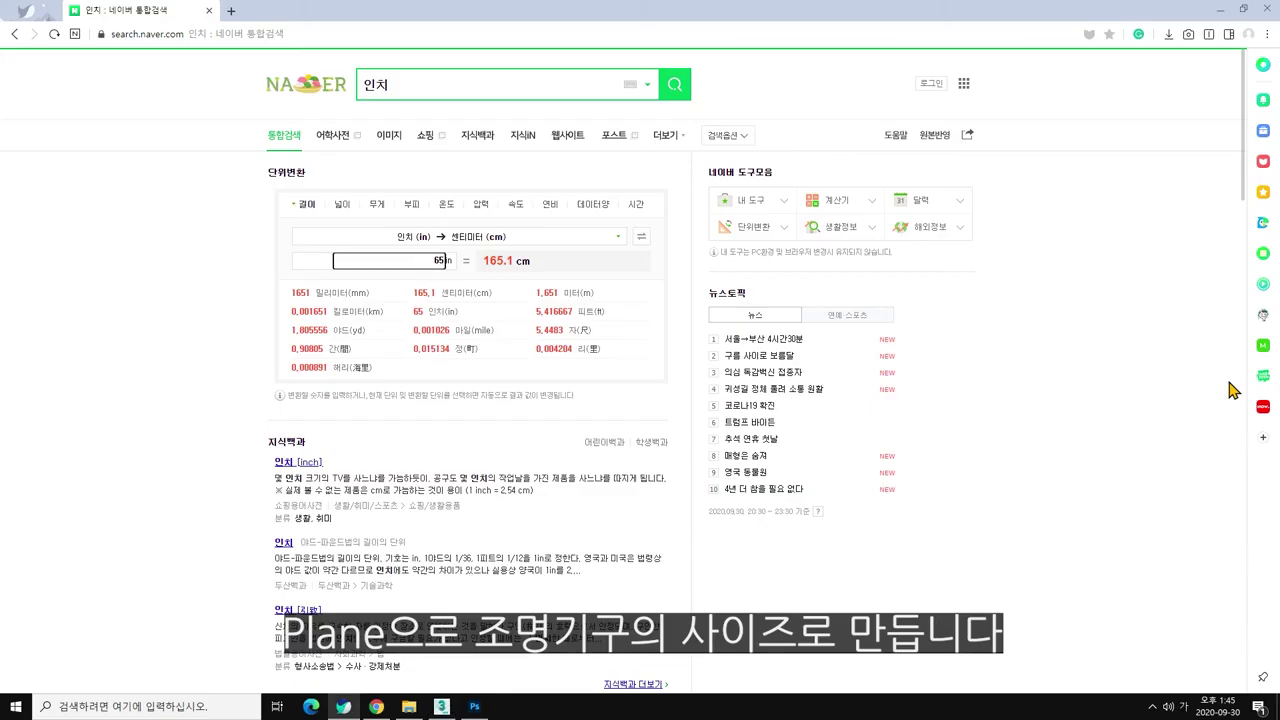
key(BackSpace)
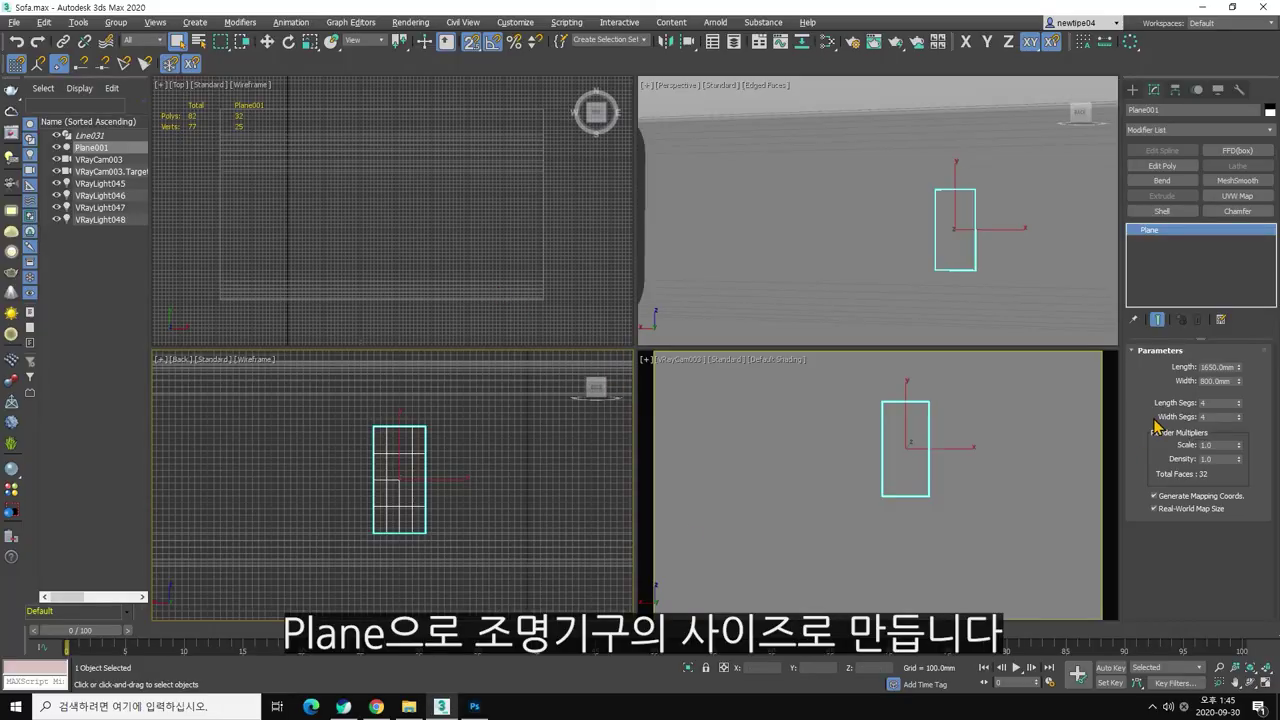
text(50)
key(Return)
Step: Move the plane onto the grid, set its segments to 1, and shift it along Y
key(w)
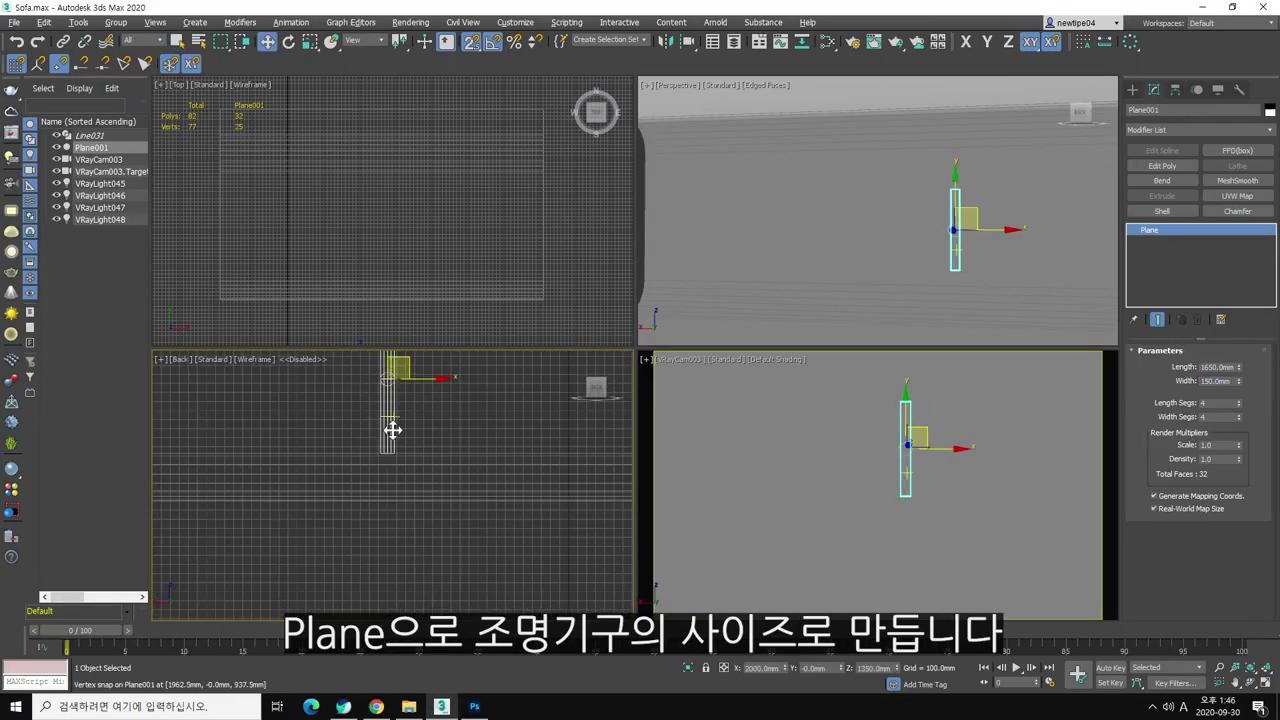
mouse_move(391, 428)
mouse_down()
mouse_move(406, 499)
mouse_move(389, 540)
mouse_up()
double_click(1220, 402)
text(1)
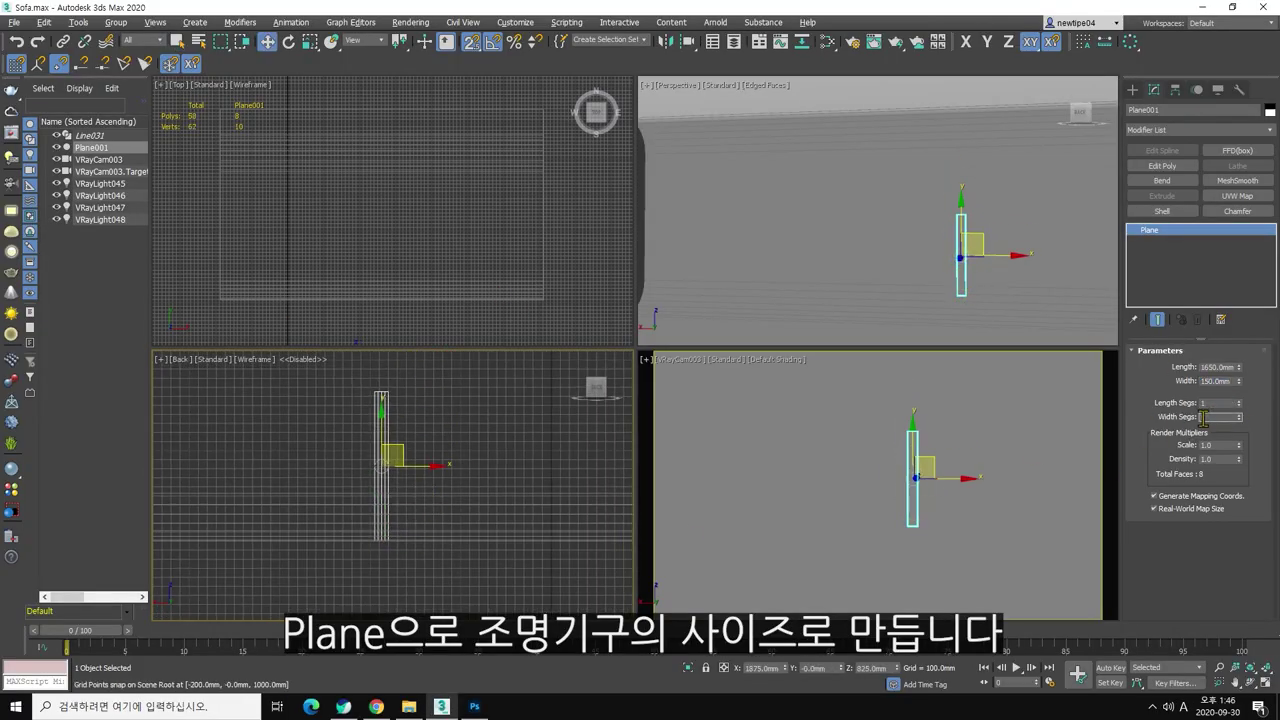
click(400, 214)
scroll(400, 214, up, 3)
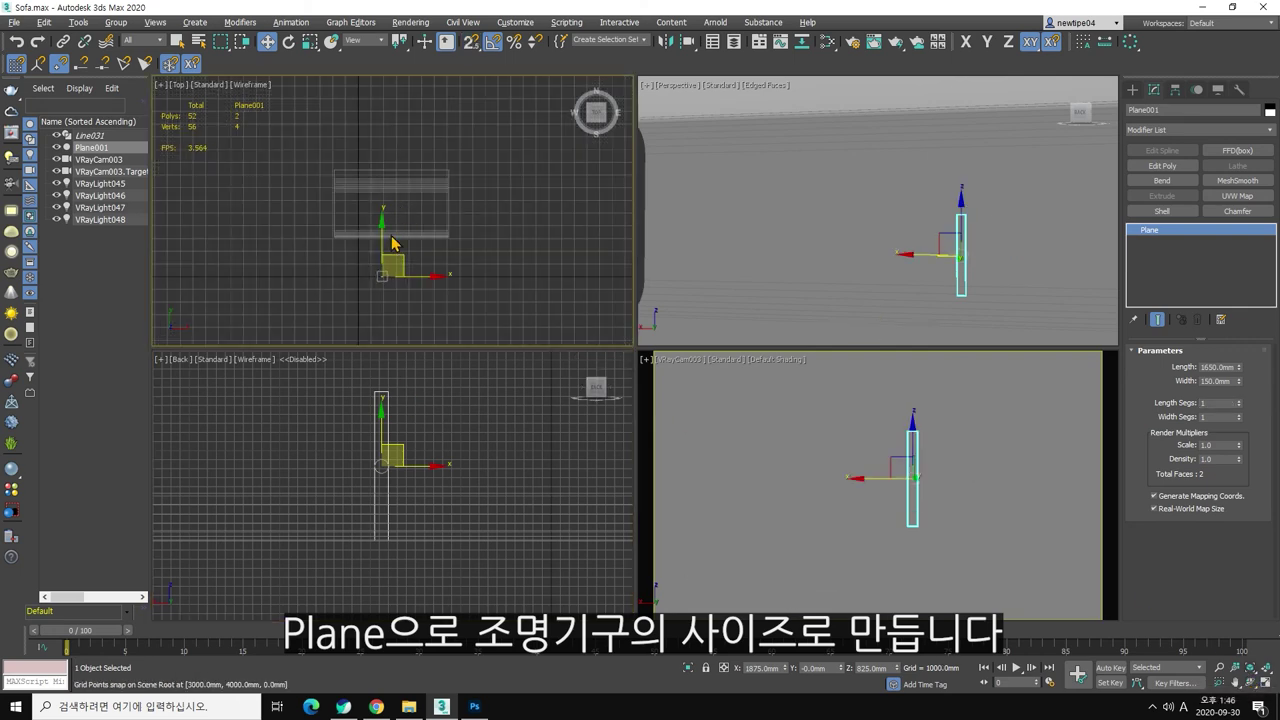
mouse_move(391, 240)
mouse_down()
mouse_move(389, 182)
mouse_move(431, 218)
mouse_up()
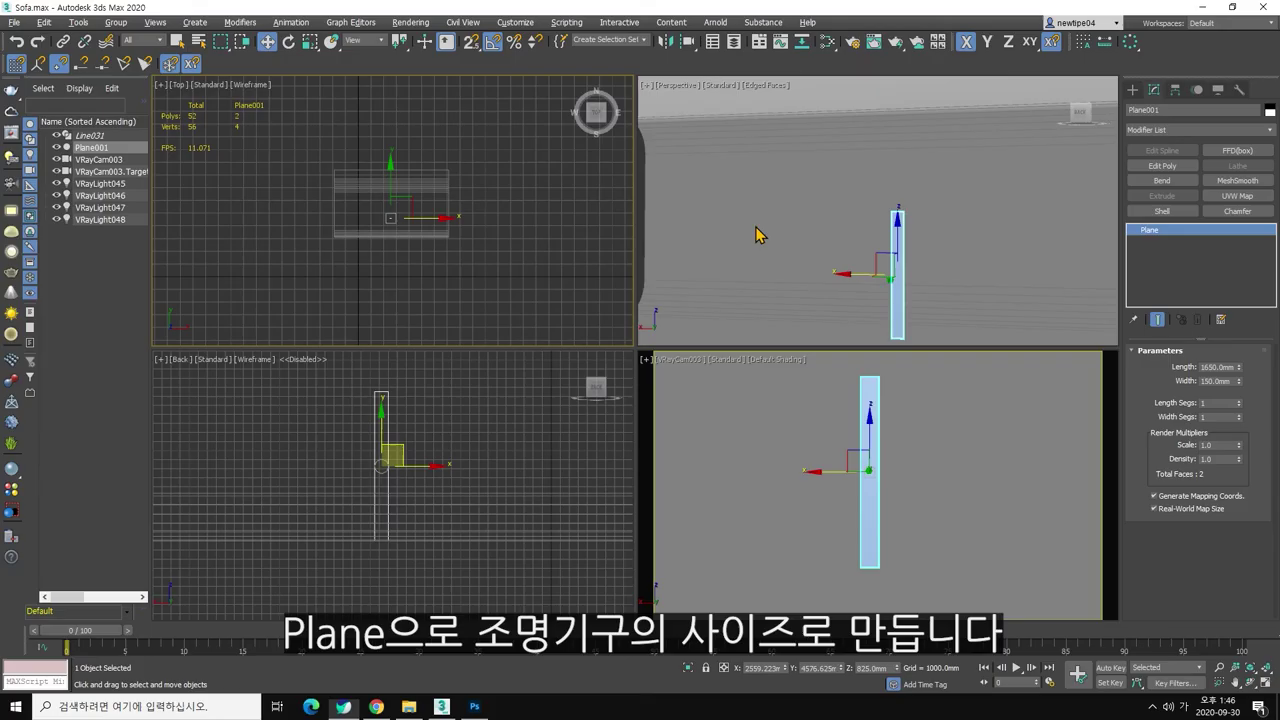
click(409, 707)
Step: Drop the floor lamp image from Explorer onto the plane and widen its mapping
click(718, 209)
drag(760, 61, 412, 61)
drag(400, 209, 869, 470)
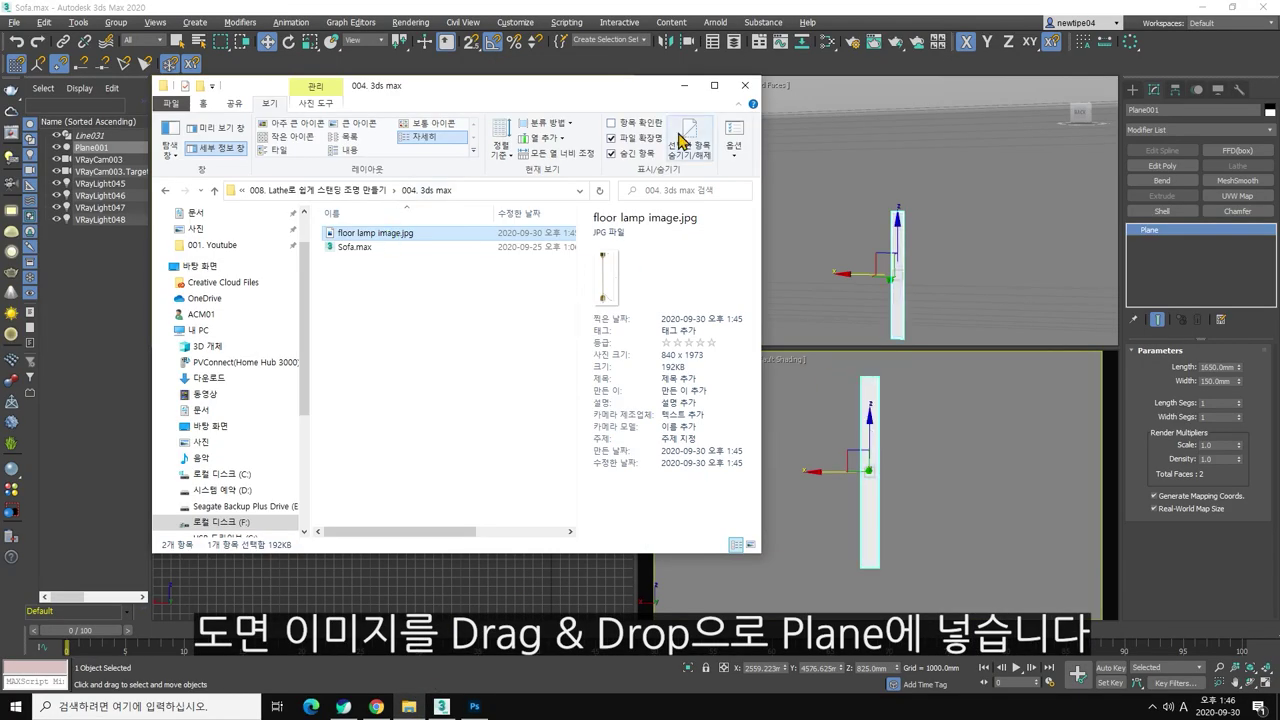
scroll(1209, 400, down, 1)
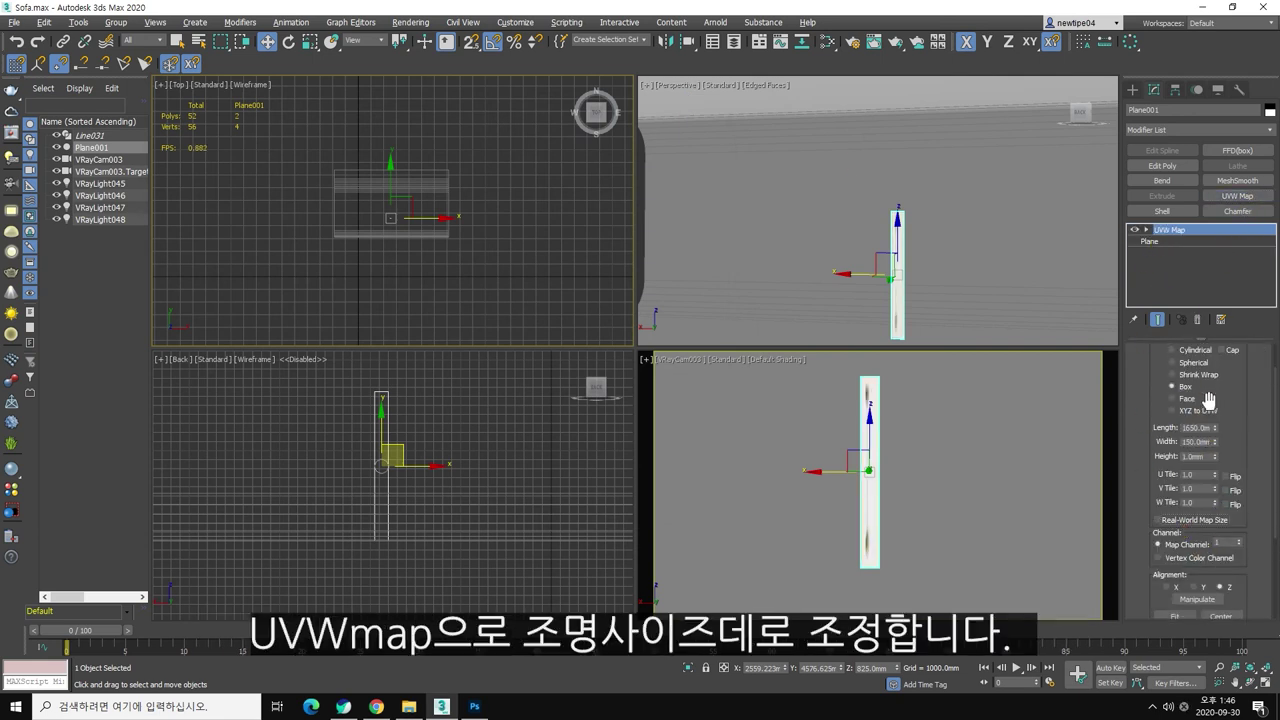
drag(1215, 441, 1215, 400)
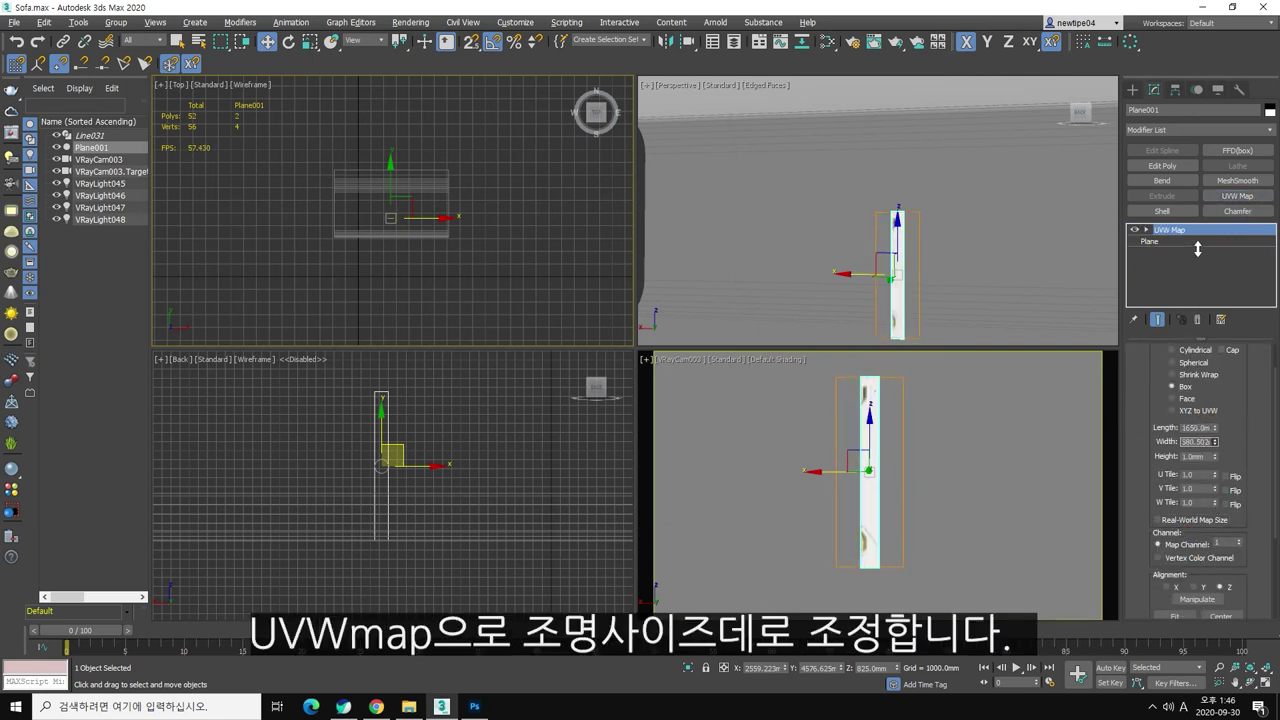
scroll(890, 210, up, 2)
Step: Shorten the UVW Map gizmo and widen it to about 715.299 mm to fit the lamp
key(1)
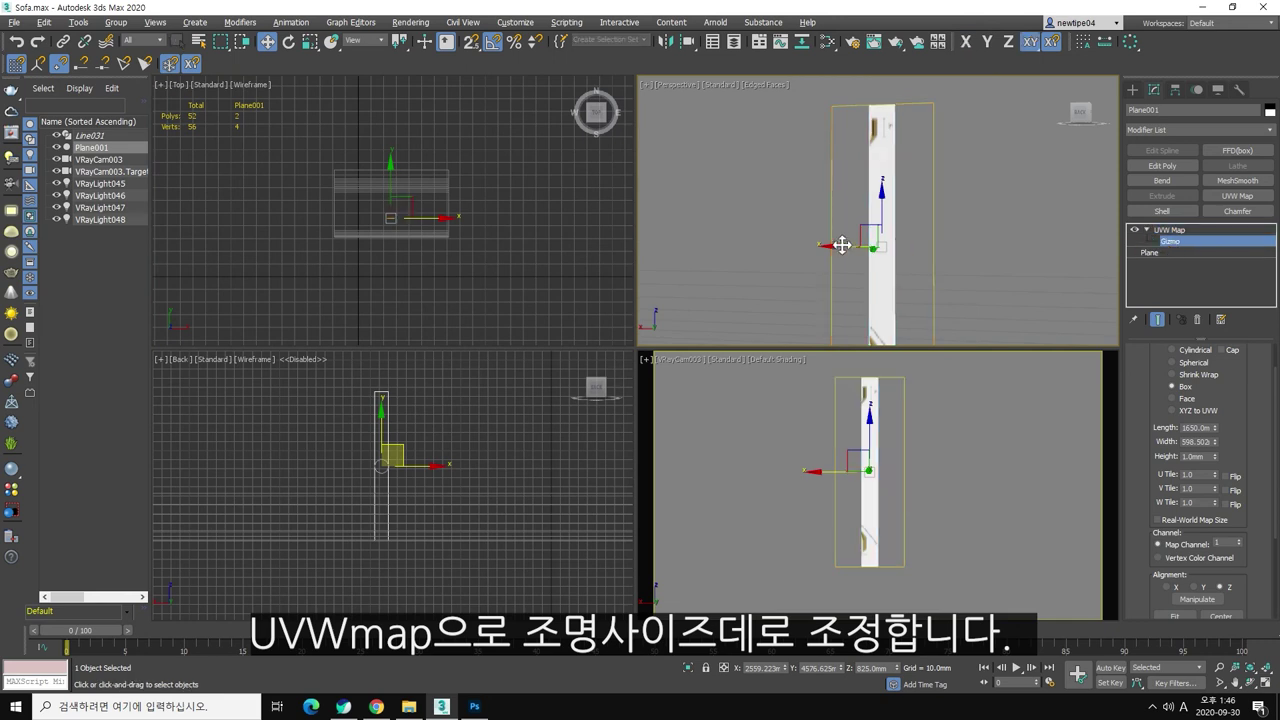
drag(875, 245, 851, 249)
mouse_move(851, 249)
alt+middle_down()
mouse_move(891, 258)
mouse_move(883, 243)
alt+middle_up()
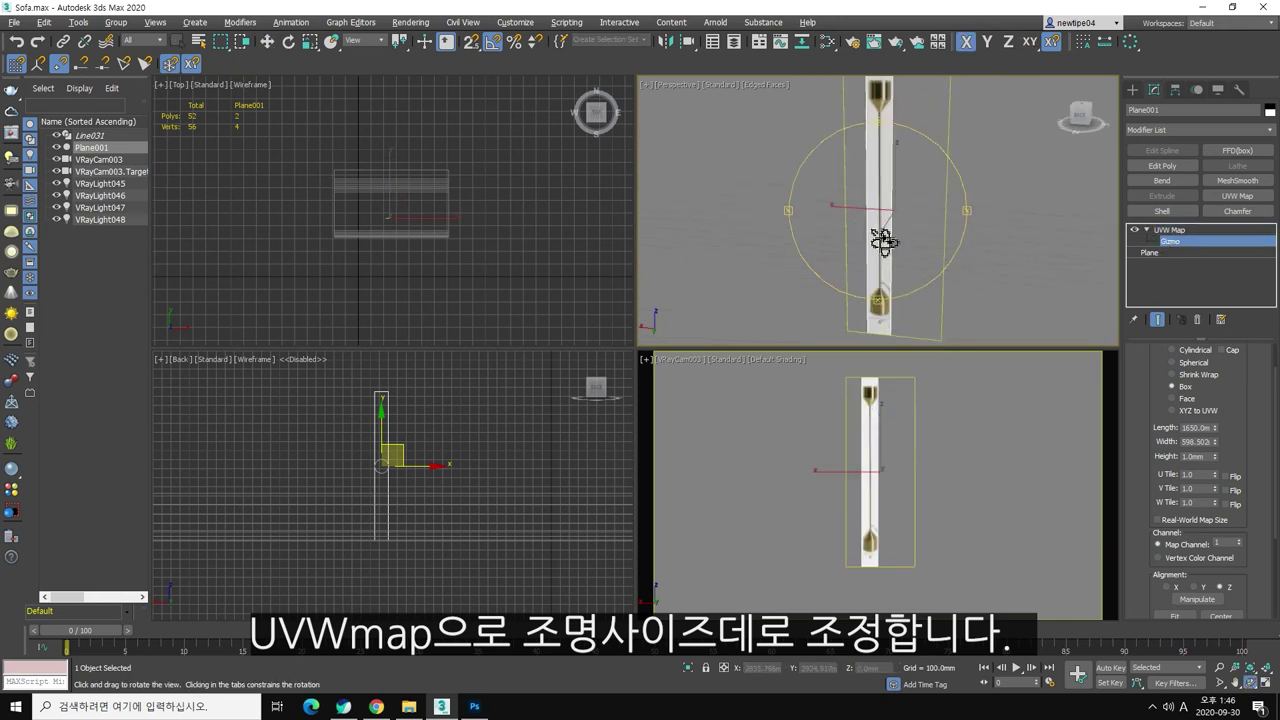
key(w)
mouse_move(1215, 441)
mouse_down()
mouse_move(1213, 408)
mouse_move(1215, 440)
mouse_up()
scroll(1010, 290, down, 2)
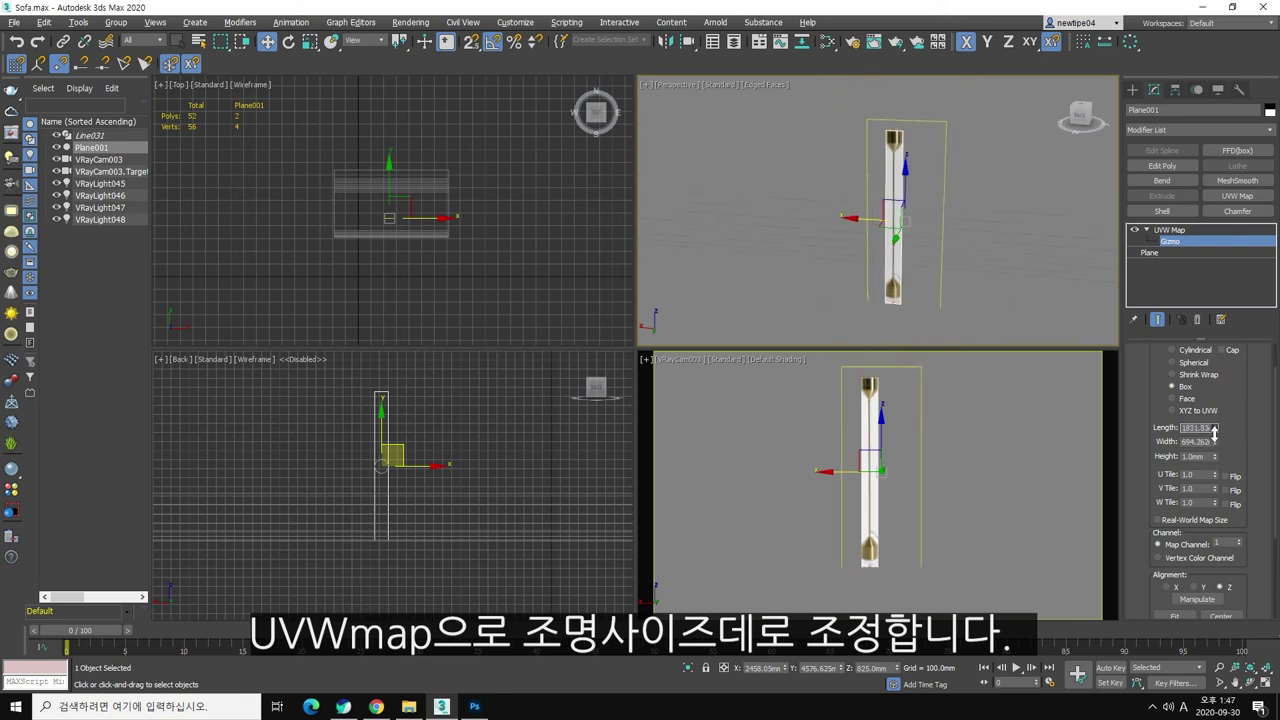
drag(905, 175, 905, 185)
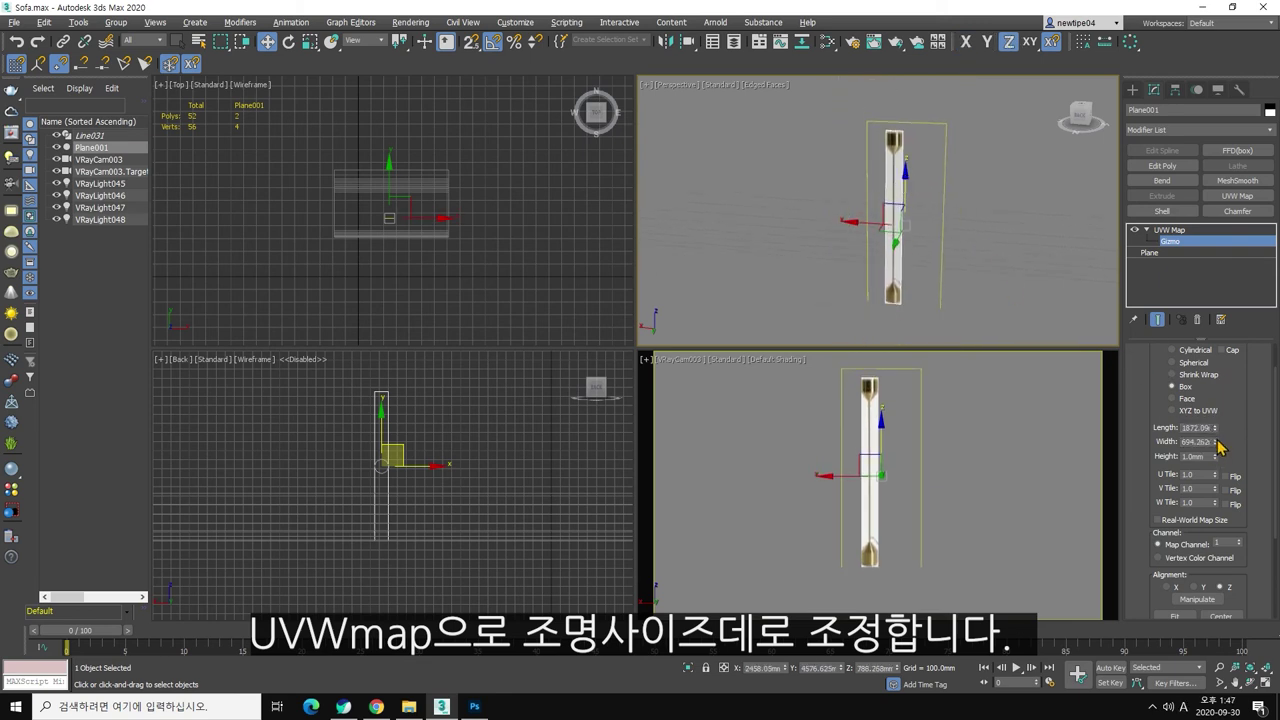
drag(1215, 444, 1216, 424)
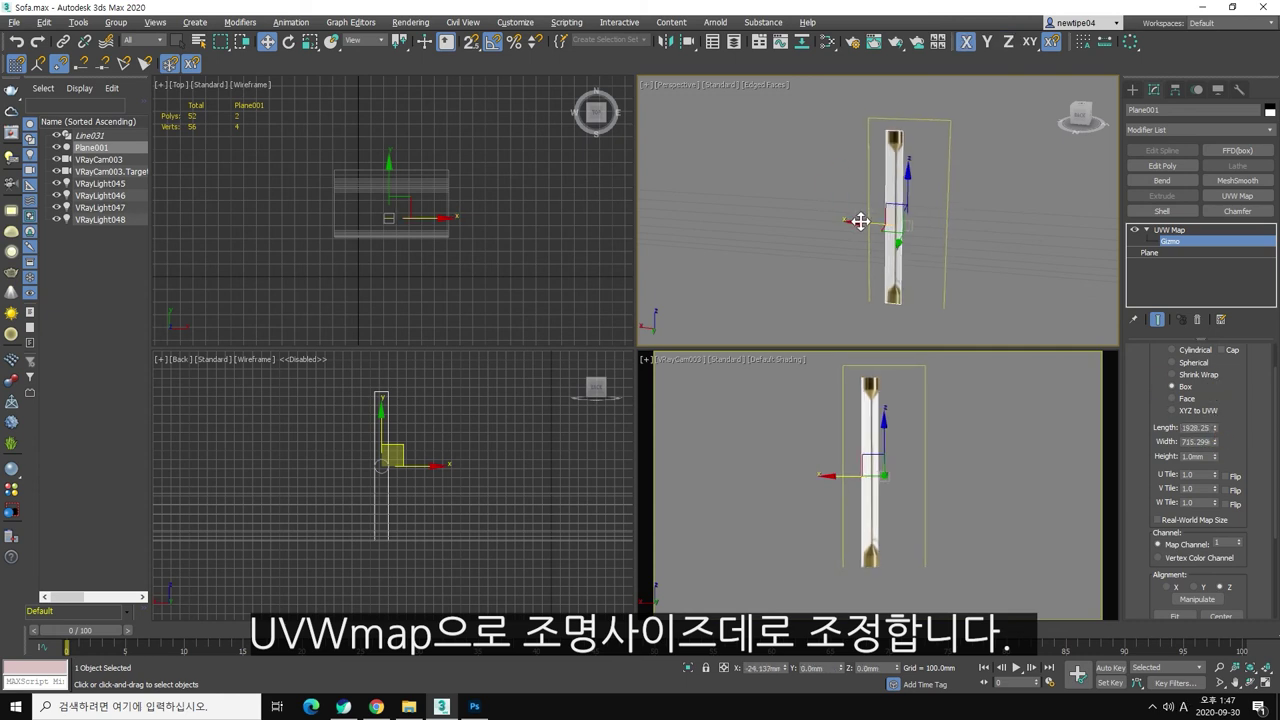
Step: Fine-tune the mapping to about 1908.77 x 722.096 mm in a shaded Back view
click(365, 490)
key(F3)
key(z)
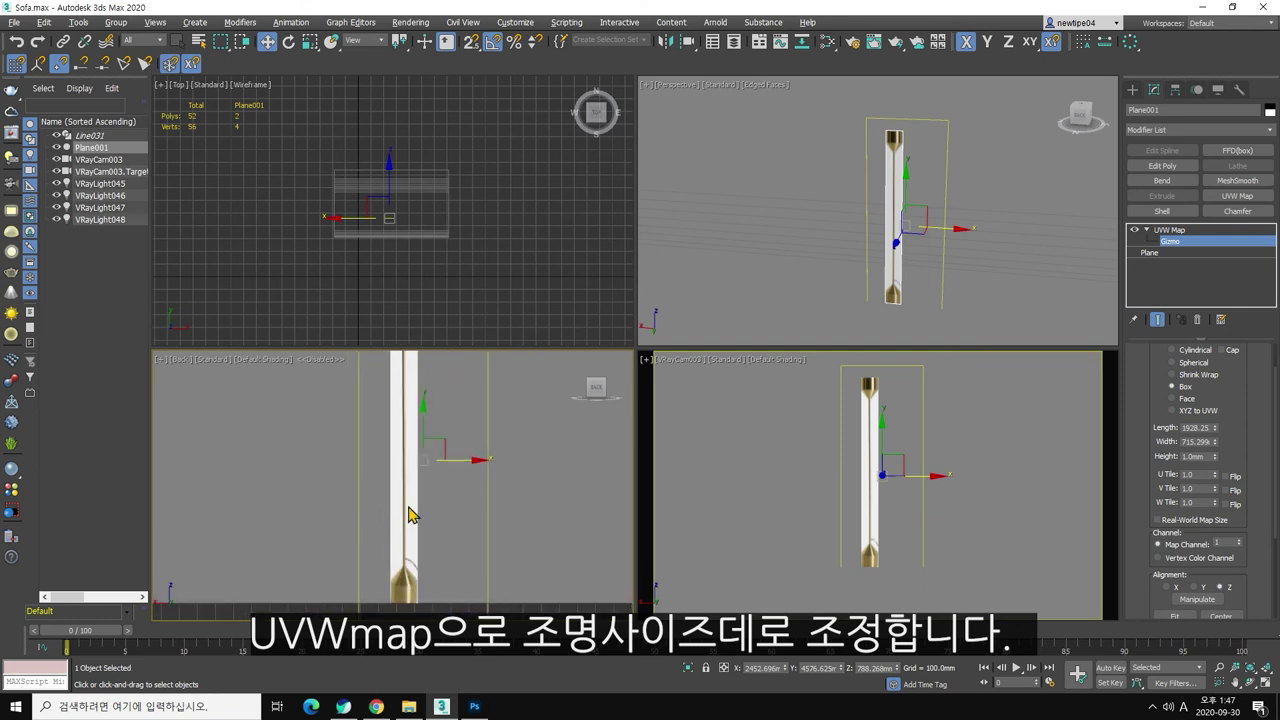
drag(1215, 428, 1216, 436)
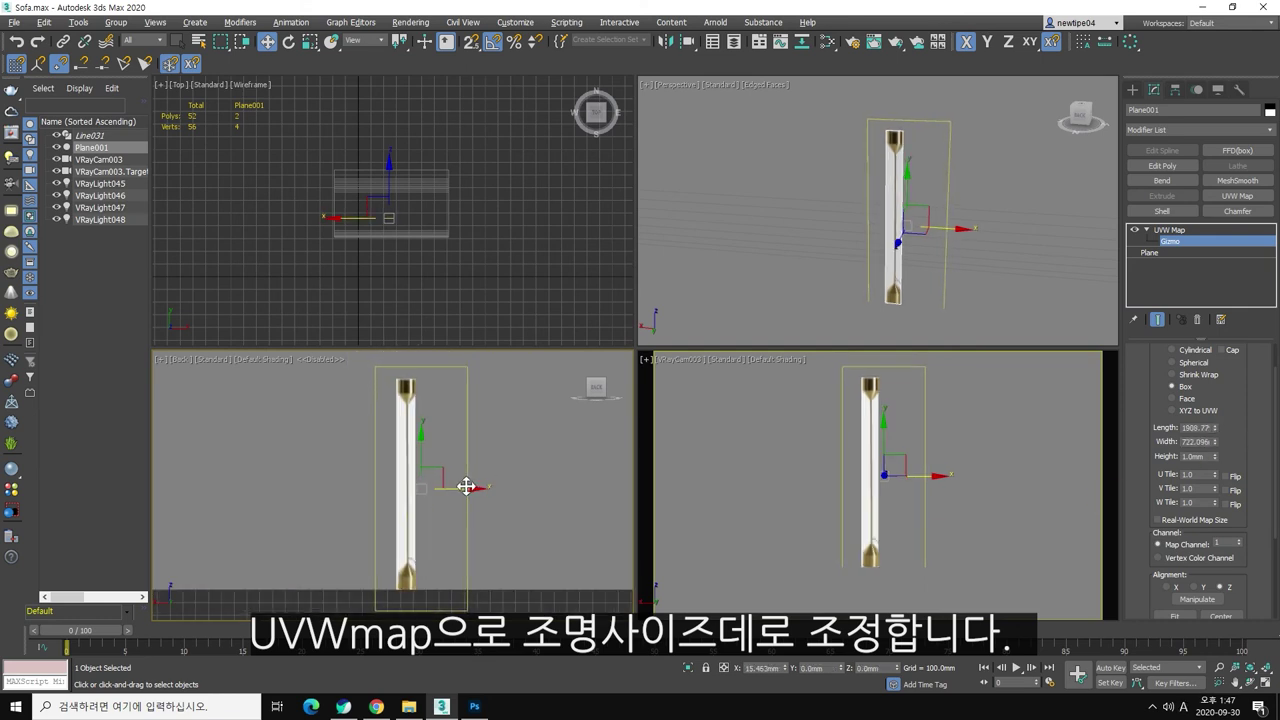
click(1133, 89)
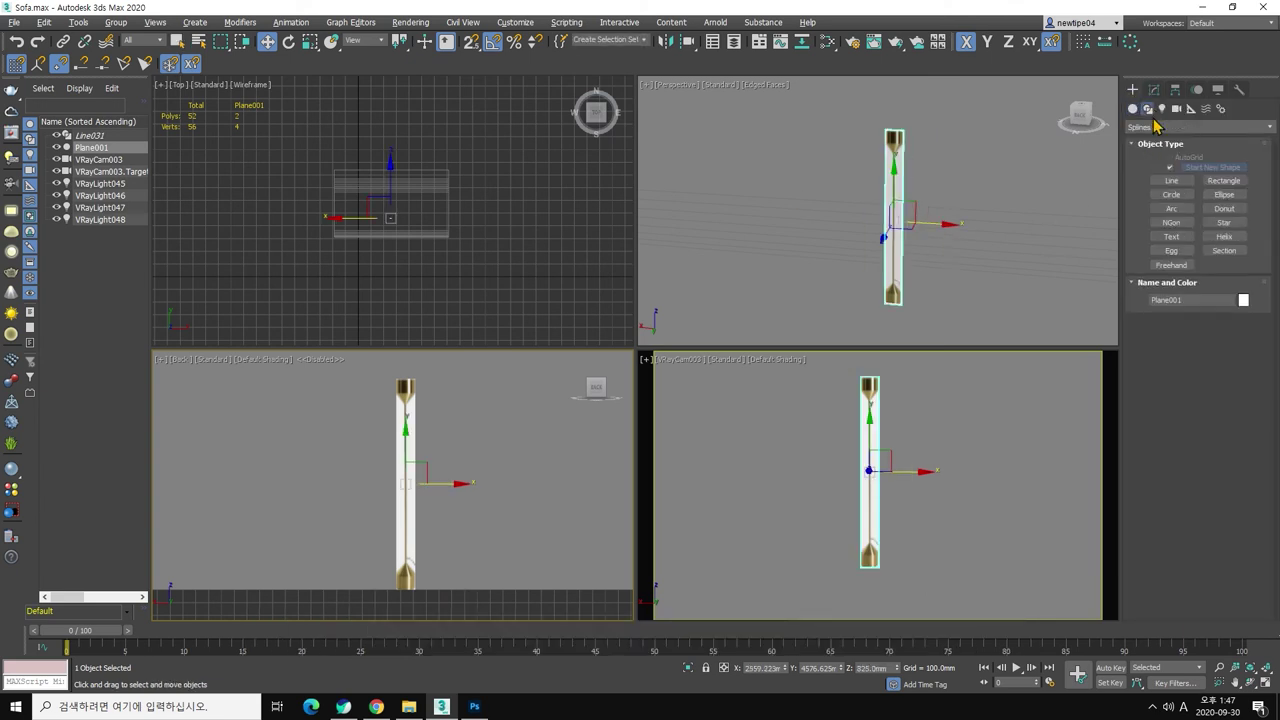
Step: Trace the lamp's half-profile line from the base up along its outline in the Back view
click(1171, 181)
middle_drag(423, 543, 443, 523)
scroll(429, 566, up, 5)
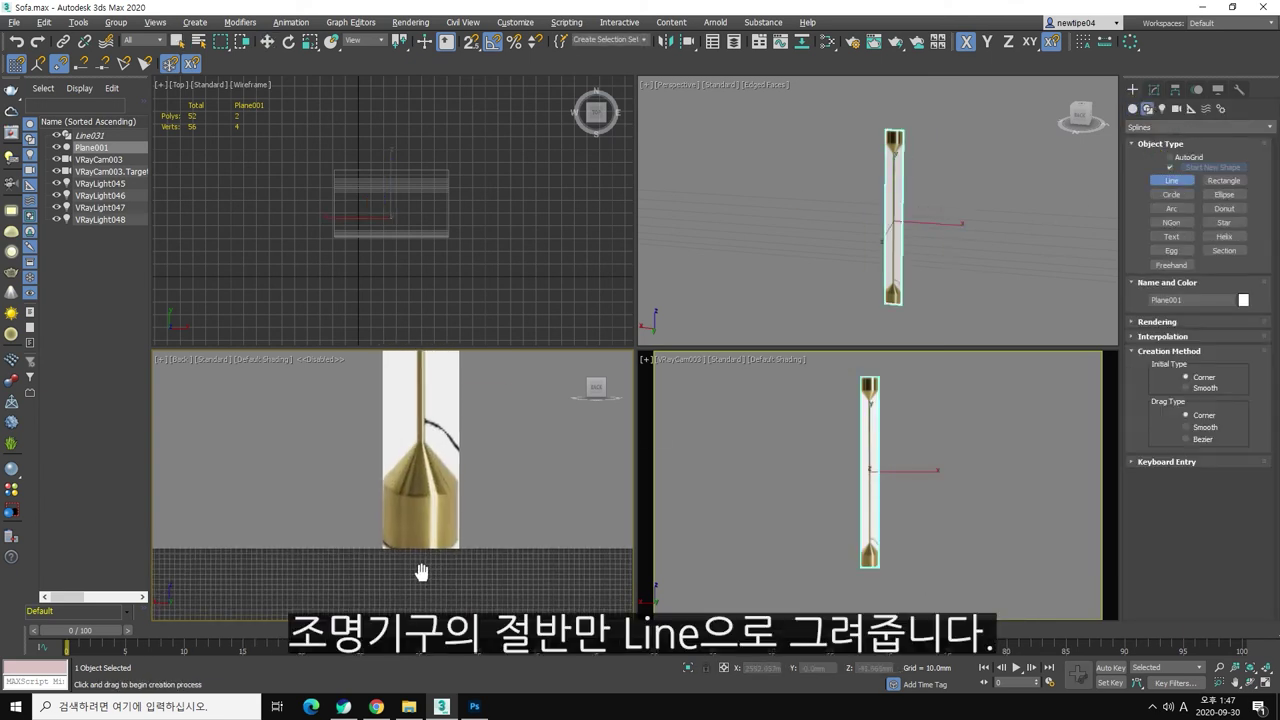
middle_drag(421, 571, 414, 585)
click(413, 561)
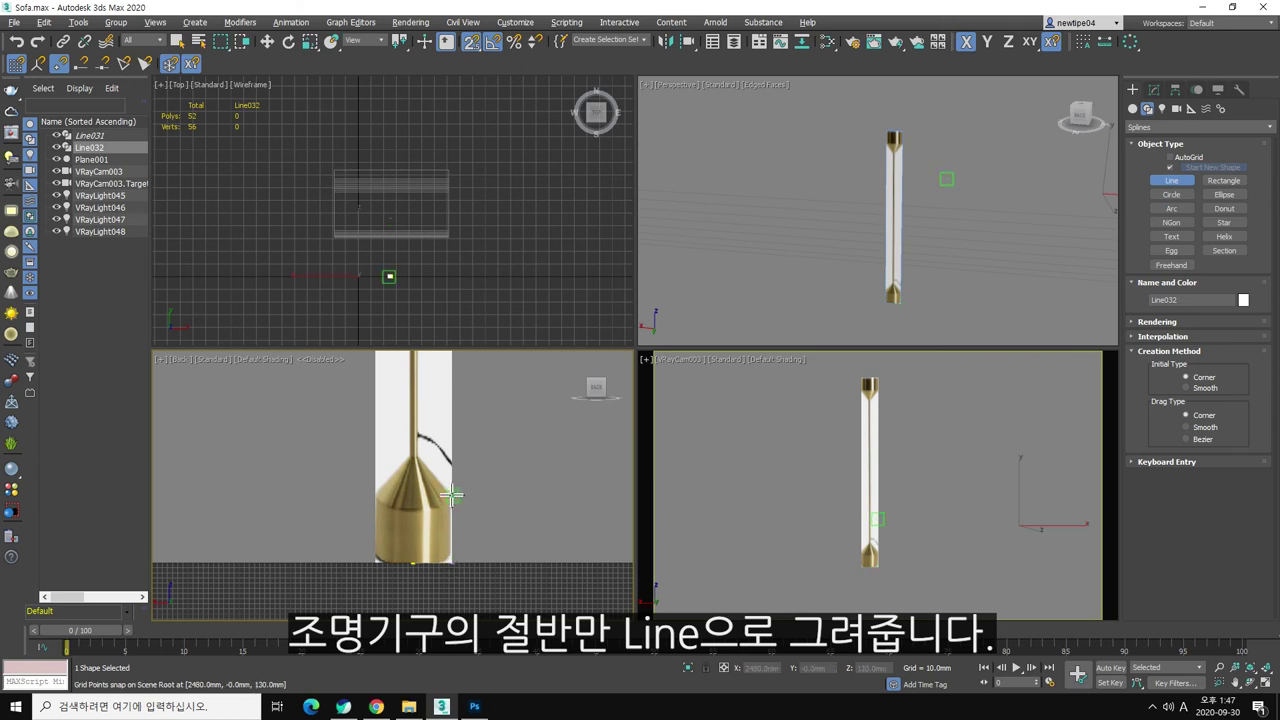
scroll(418, 455, down, 3)
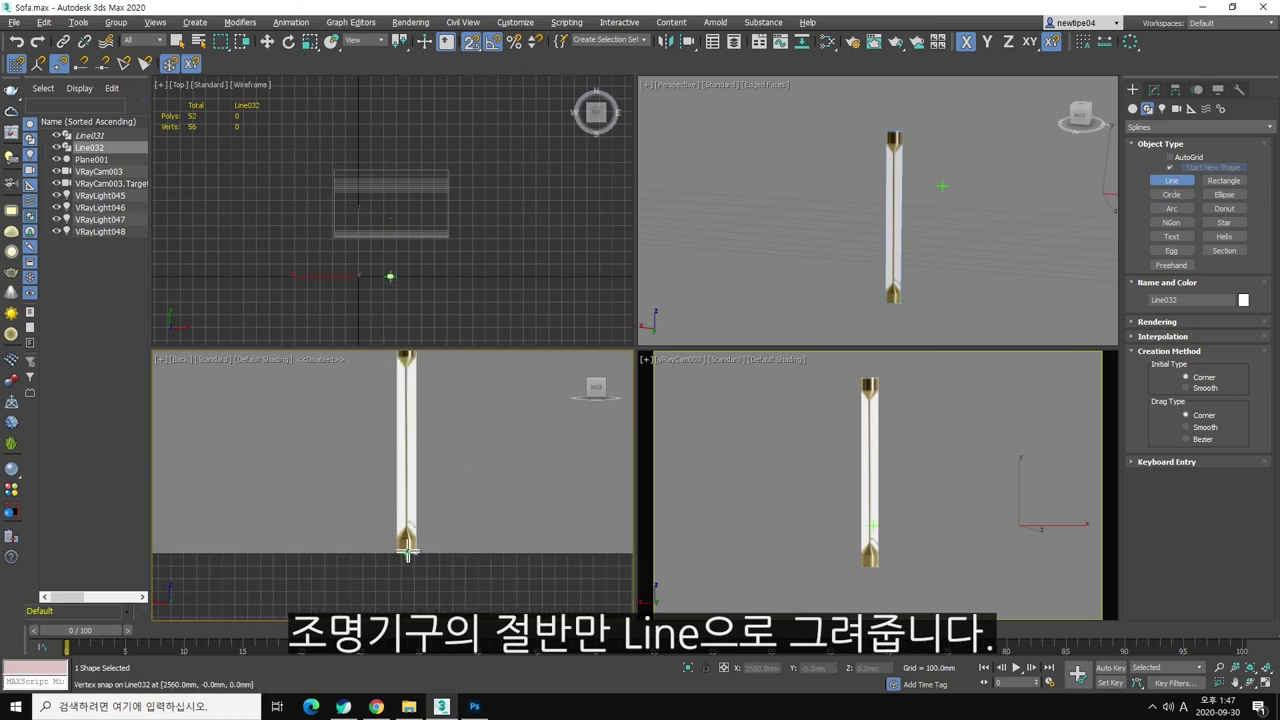
scroll(418, 455, down, 2)
scroll(425, 457, up, 3)
scroll(425, 457, up, 3)
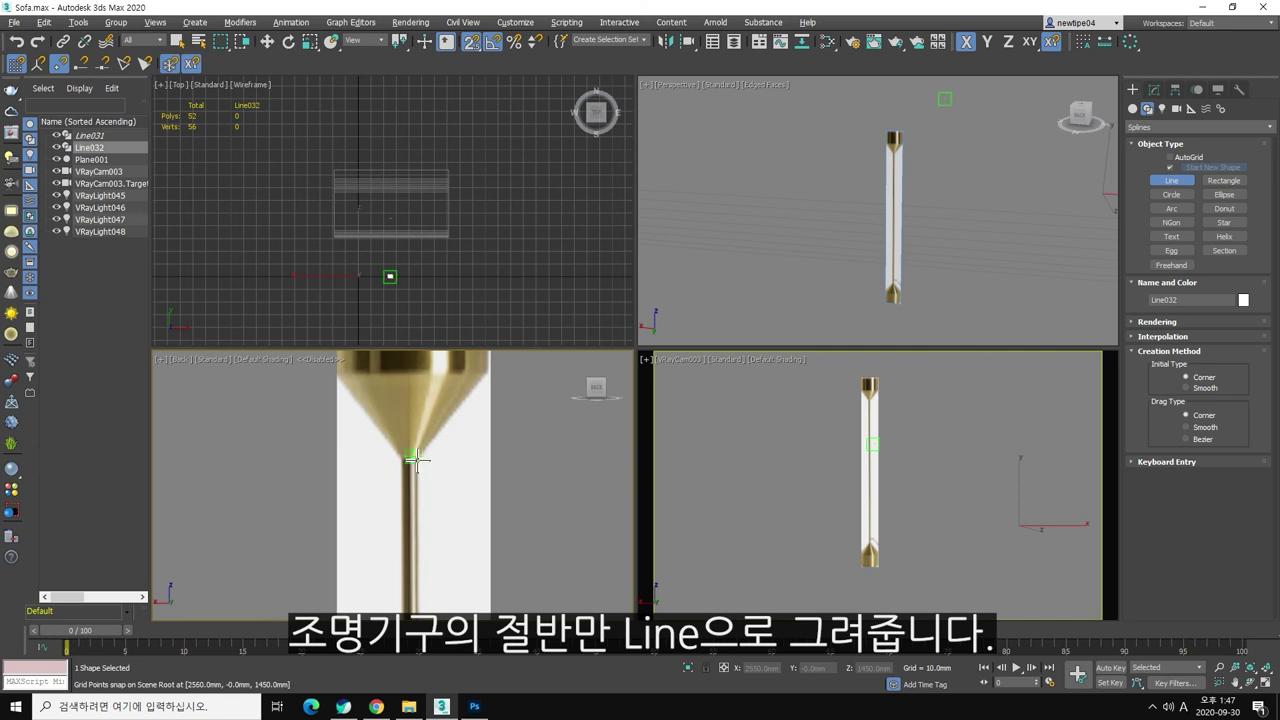
scroll(397, 484, down, 2)
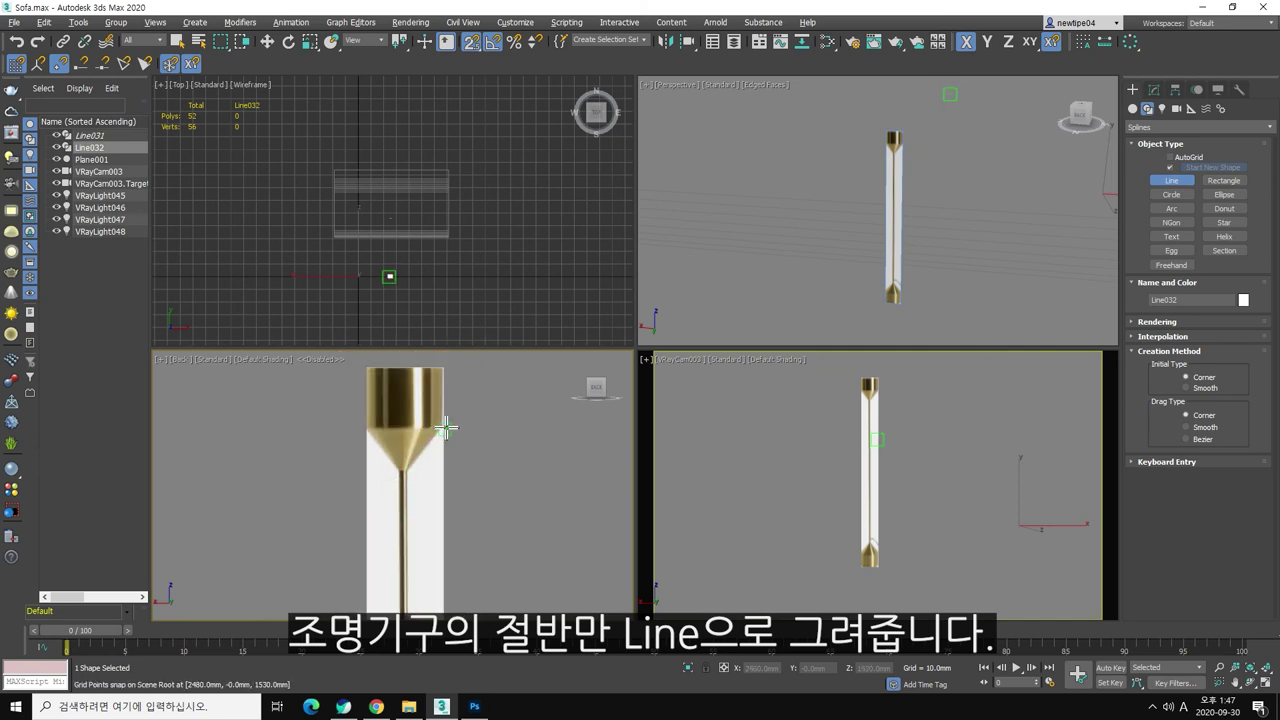
click(444, 372)
scroll(474, 413, down, 1)
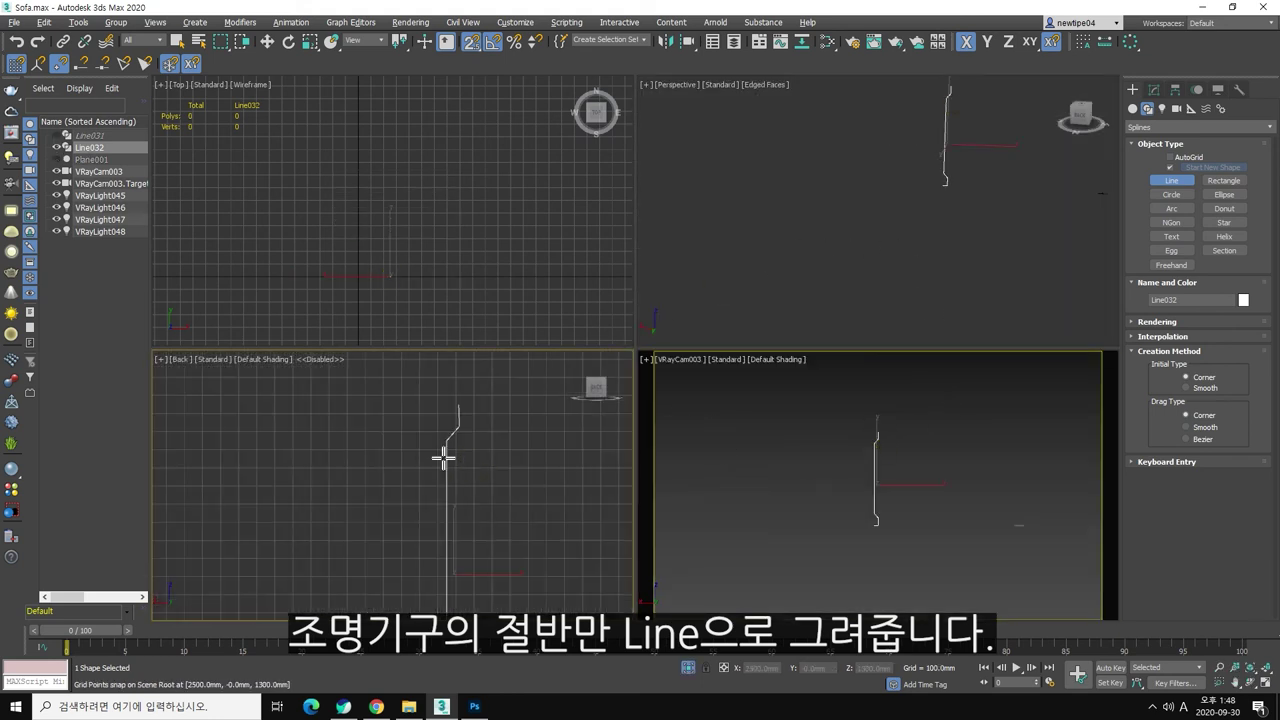
scroll(451, 440, down, 2)
right_click(492, 460)
middle_drag(492, 460, 475, 561)
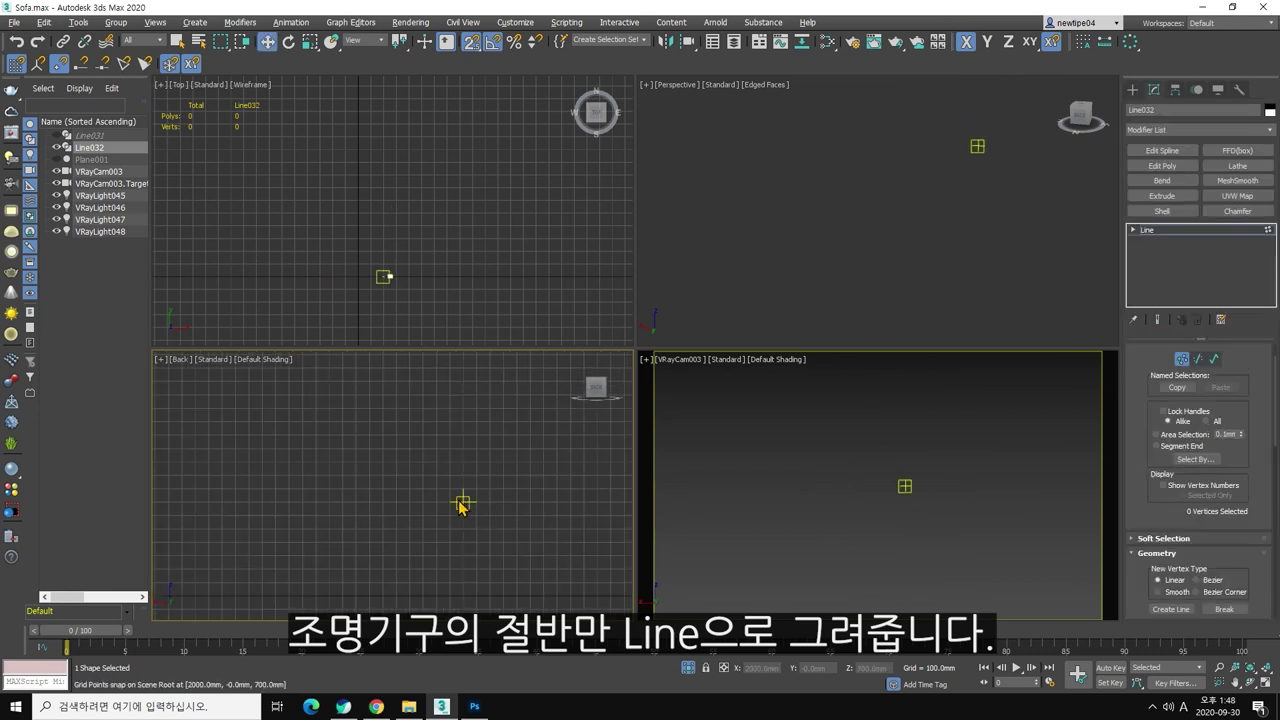
Step: Select the line's vertices, then pick the bottom corner vertex
drag(437, 294, 365, 255)
scroll(434, 557, up, 1)
scroll(434, 540, up, 2)
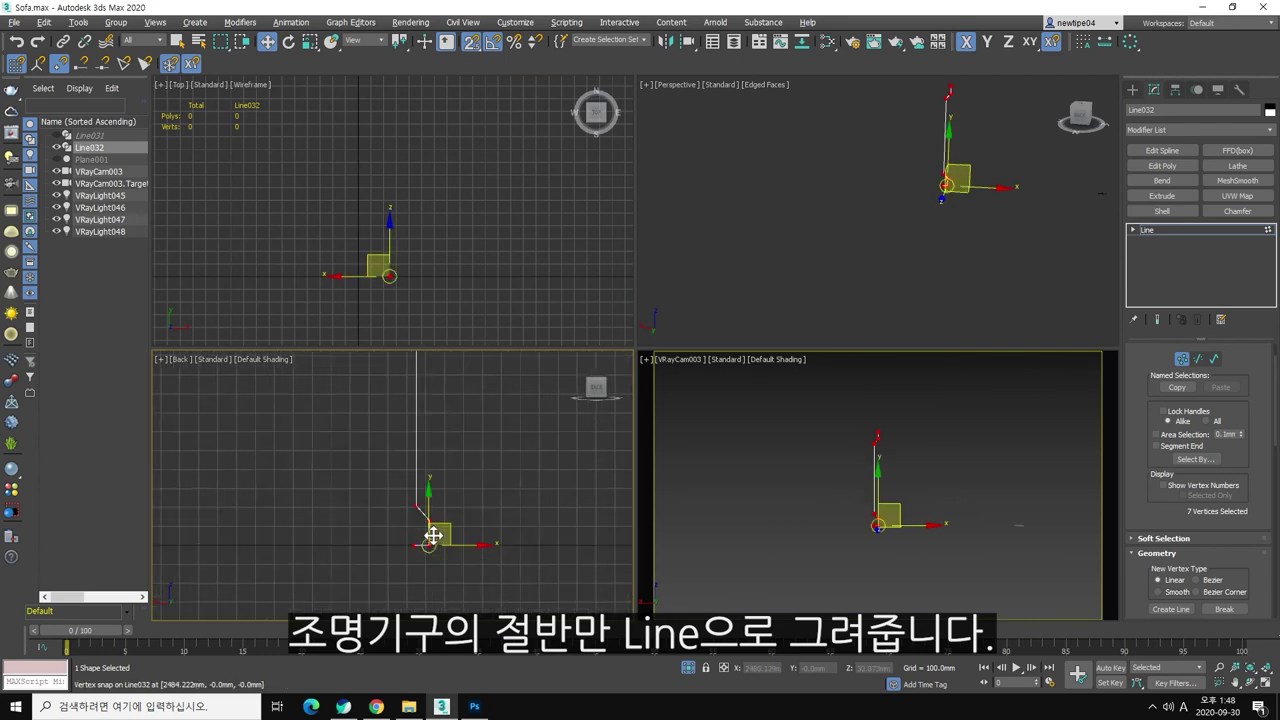
scroll(450, 530, up, 1)
scroll(490, 520, up, 2)
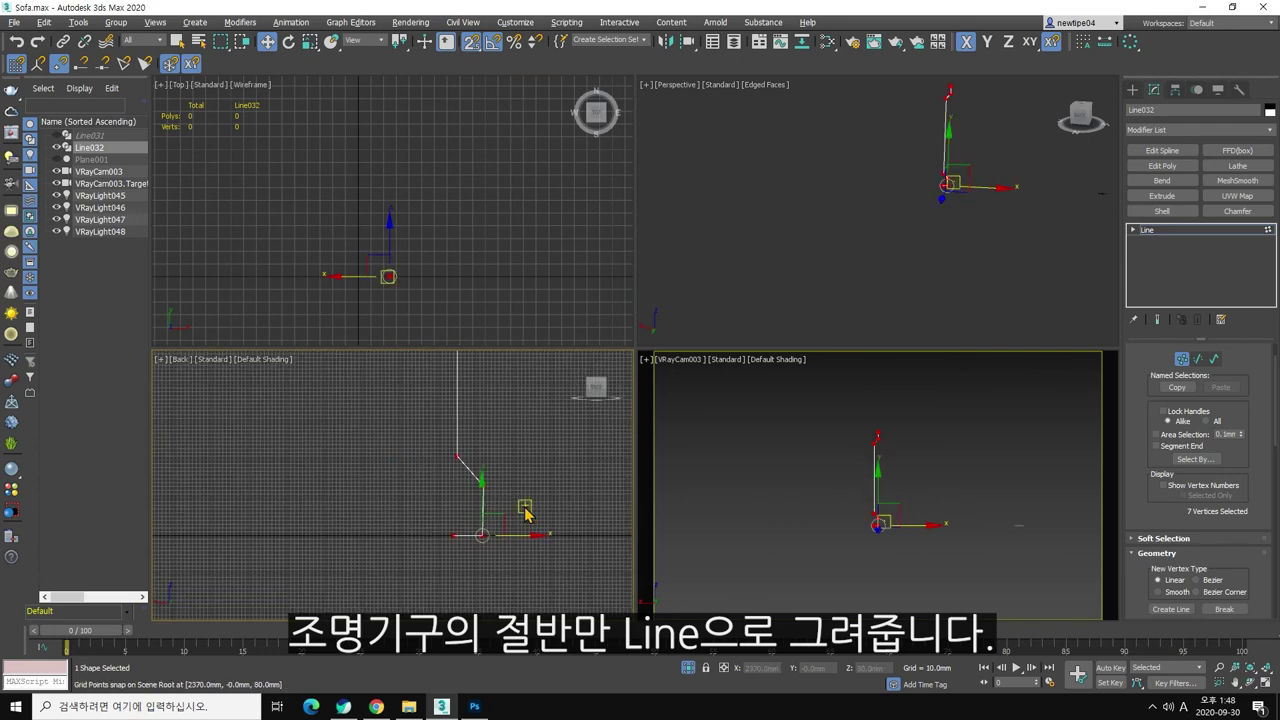
scroll(455, 535, up, 1)
scroll(450, 530, up, 2)
click(456, 536)
middle_drag(487, 550, 440, 553)
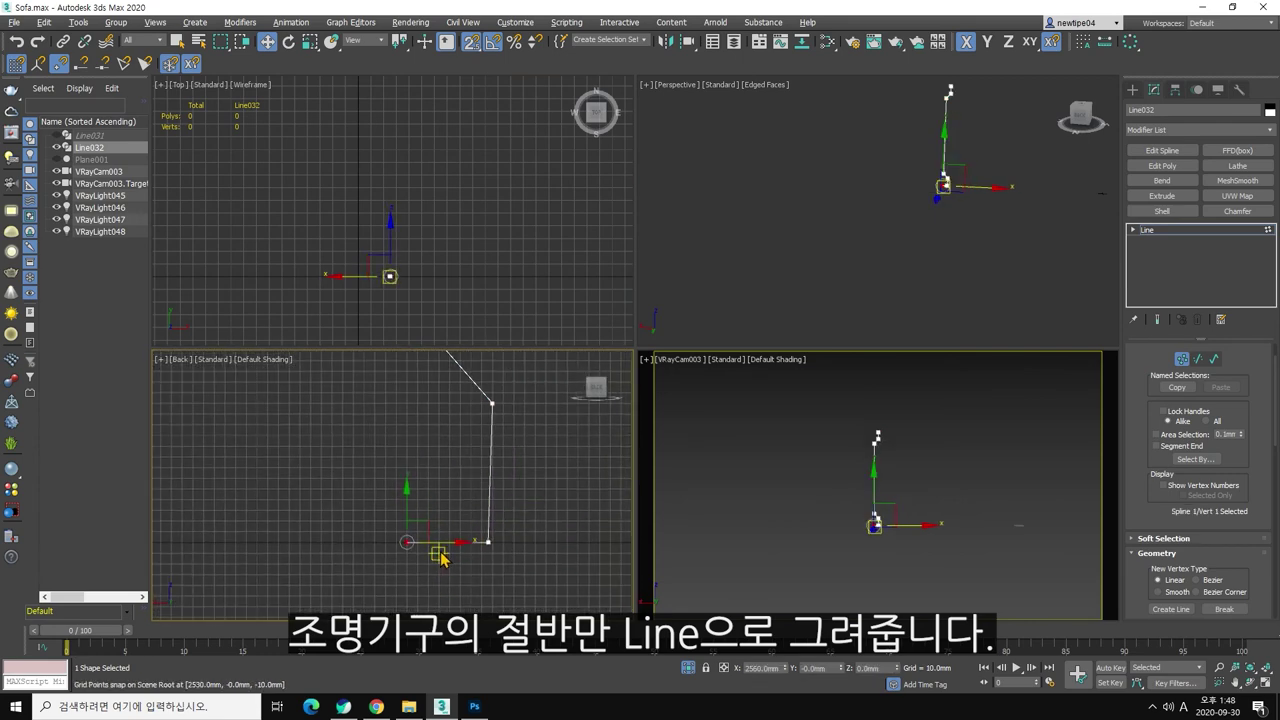
middle_drag(523, 514, 450, 525)
click(485, 578)
click(448, 541)
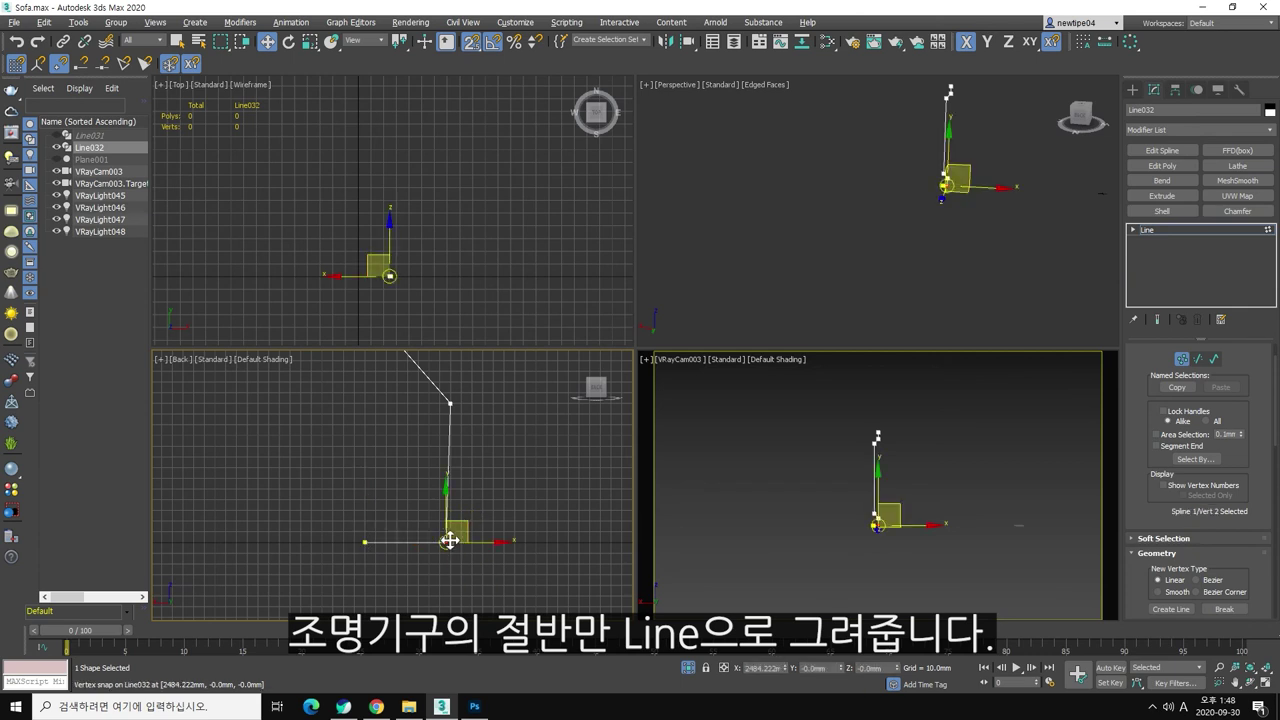
Step: Maximize the Back view and snap the upper bend vertex into position
middle_drag(458, 407, 477, 431)
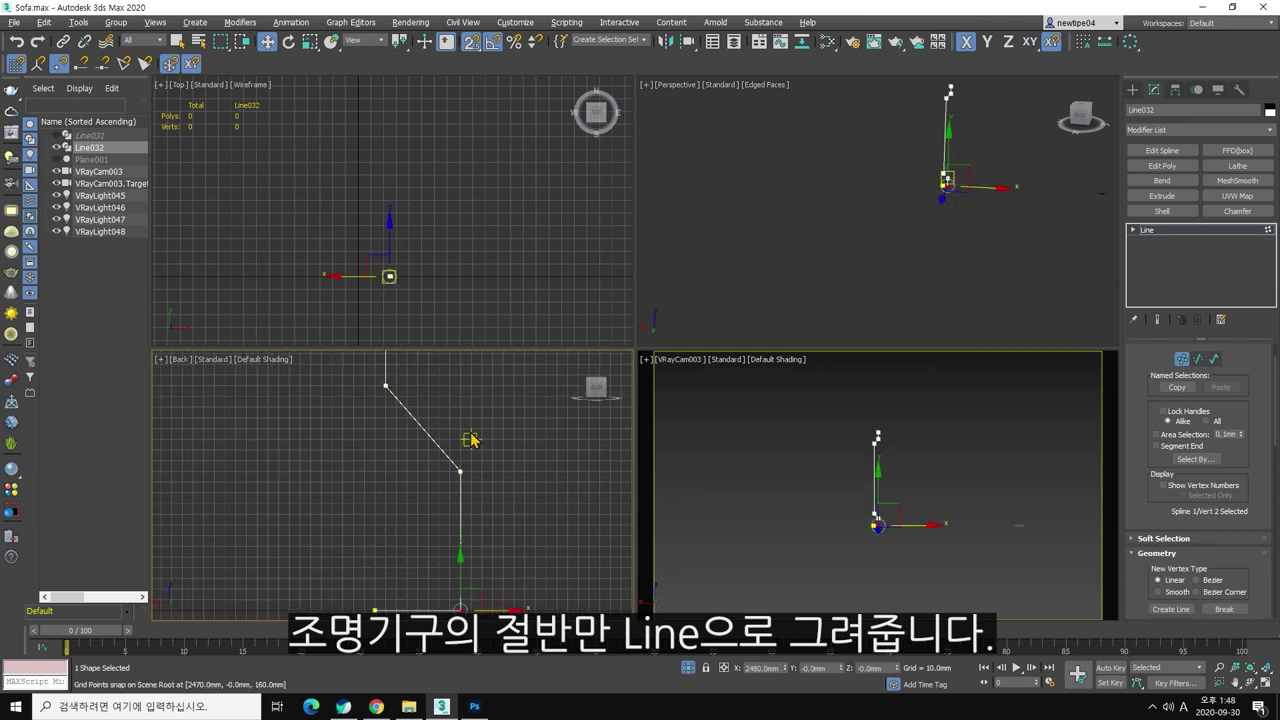
middle_drag(378, 343, 383, 430)
scroll(375, 428, down, 1)
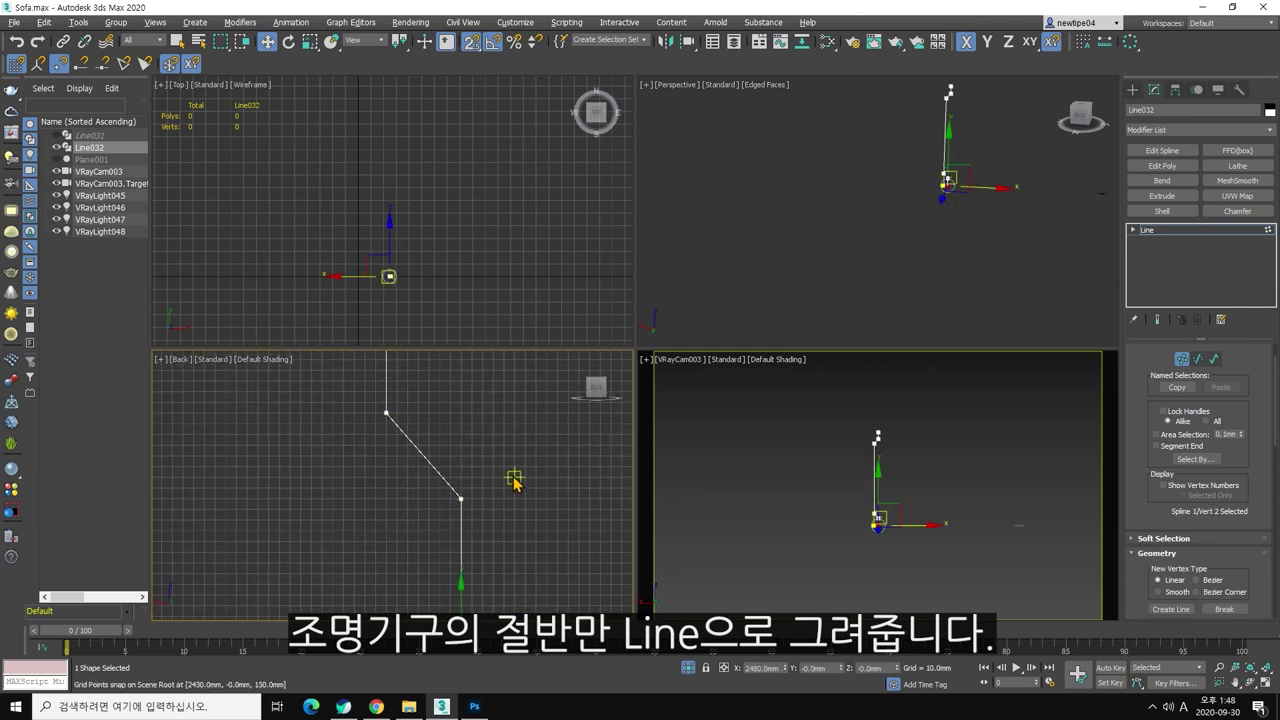
scroll(514, 480, down, 4)
scroll(489, 466, down, 2)
scroll(481, 460, down, 2)
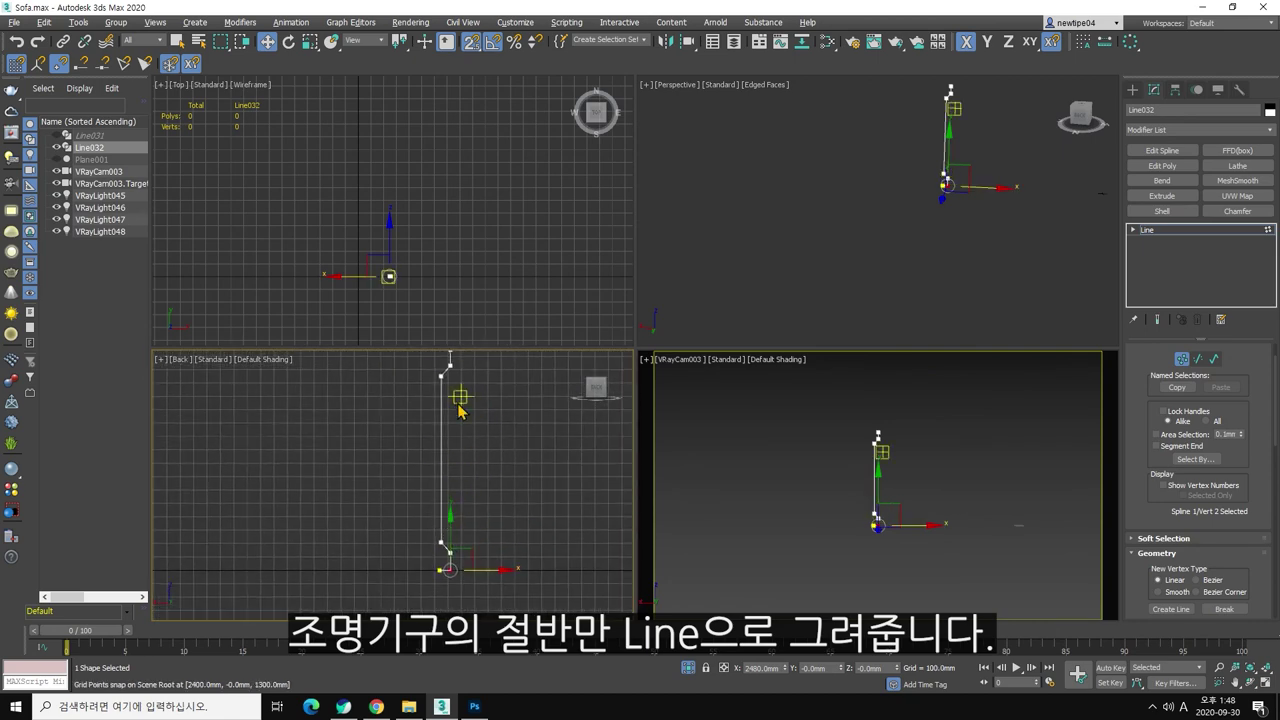
scroll(460, 410, up, 1)
key(alt+w)
middle_drag(718, 420, 639, 485)
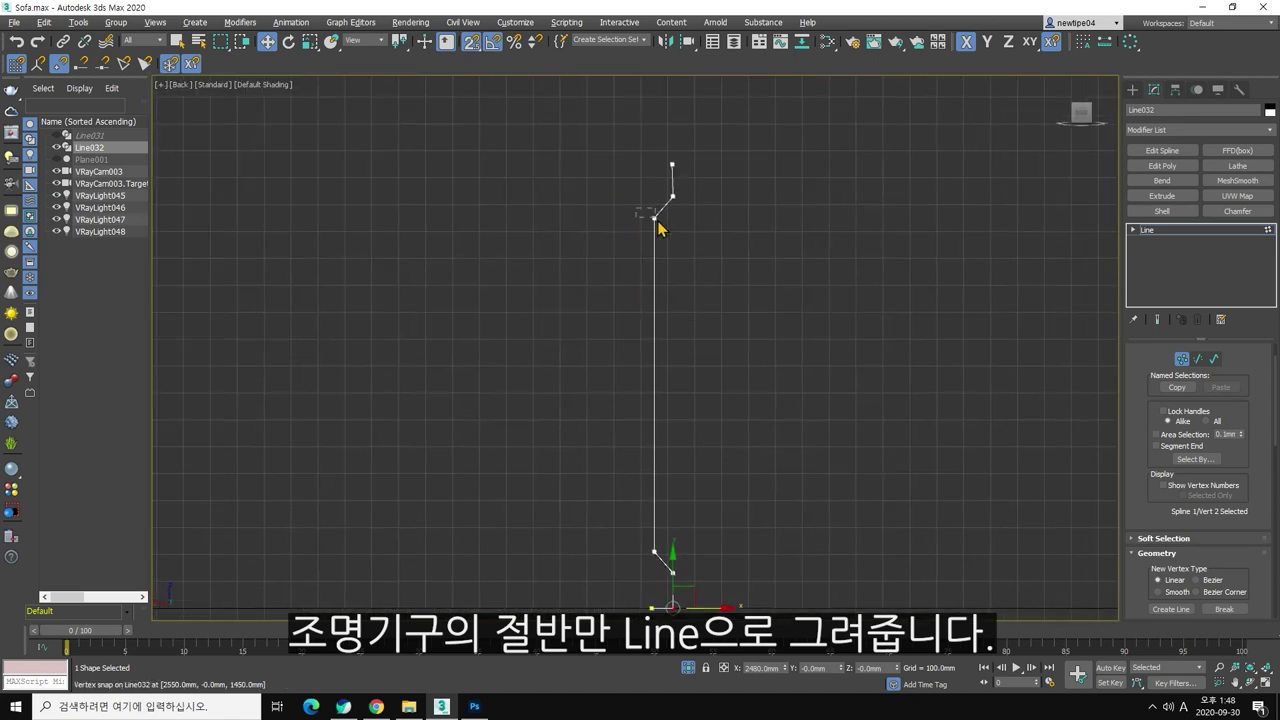
click(654, 218)
drag(673, 331, 651, 541)
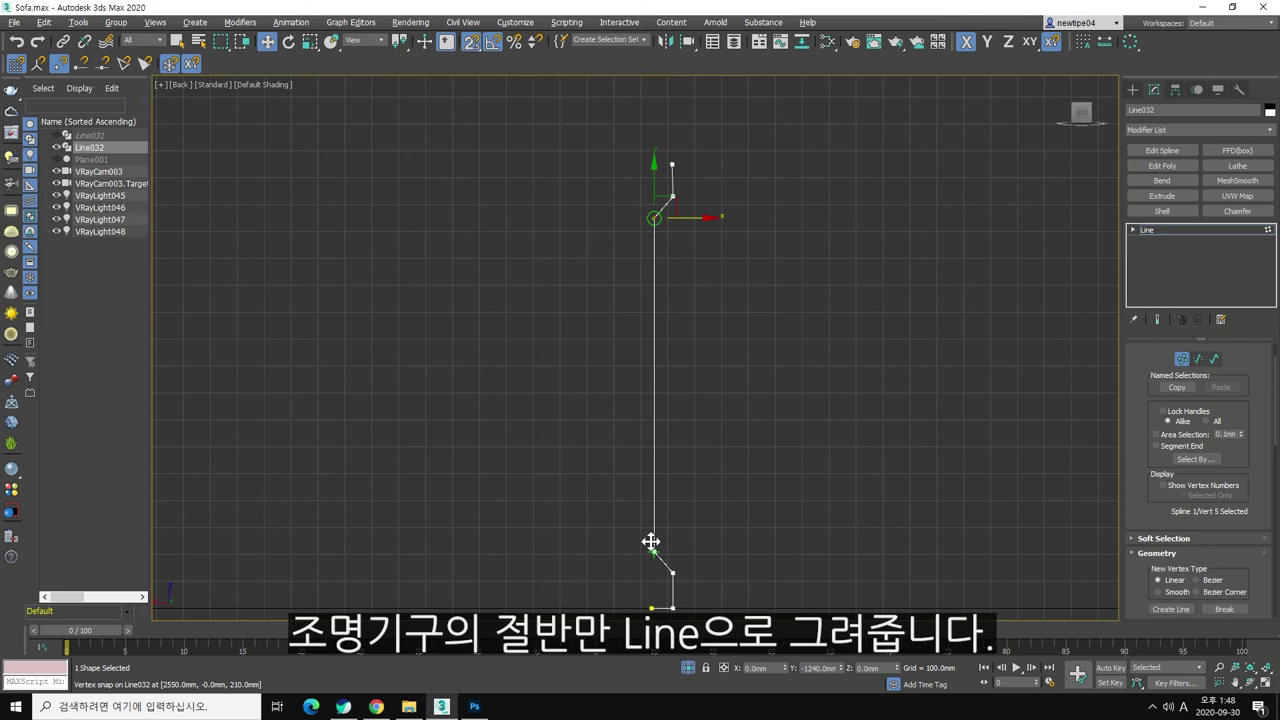
click(672, 196)
drag(708, 194, 680, 534)
right_click(680, 534)
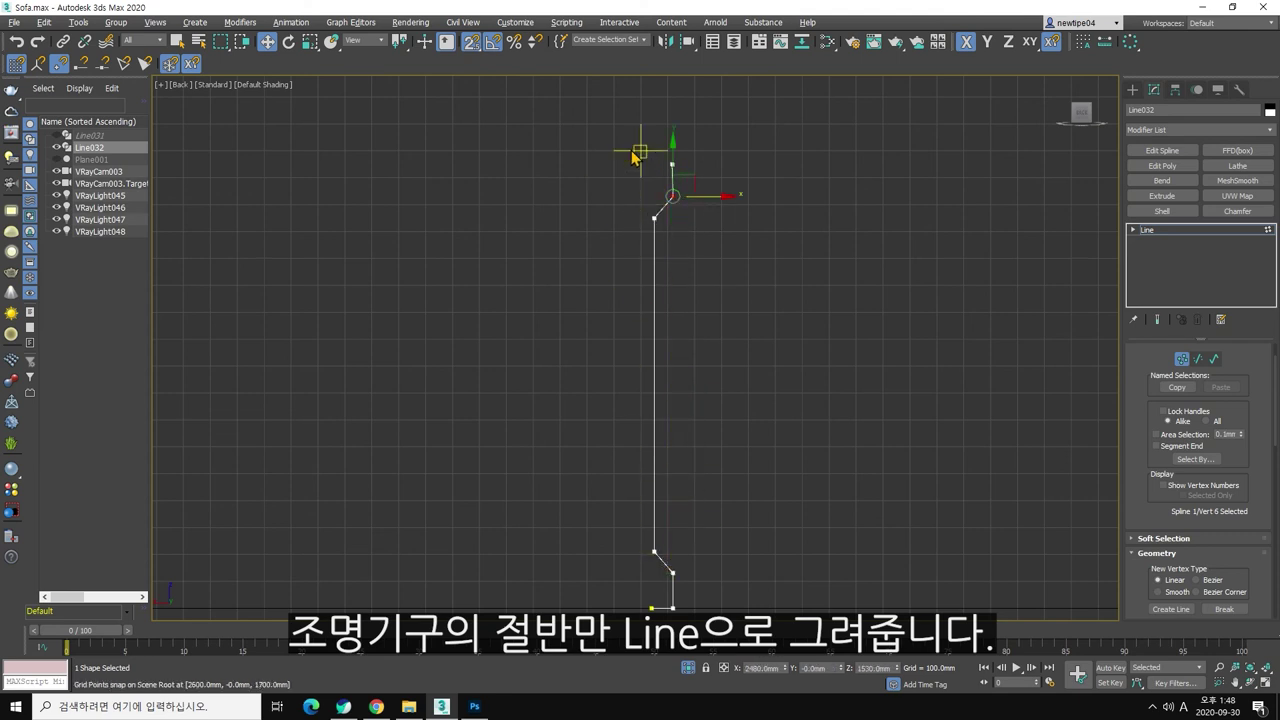
Step: Move the top vertex to reshape the profile's upper segment
click(672, 163)
drag(681, 197, 686, 185)
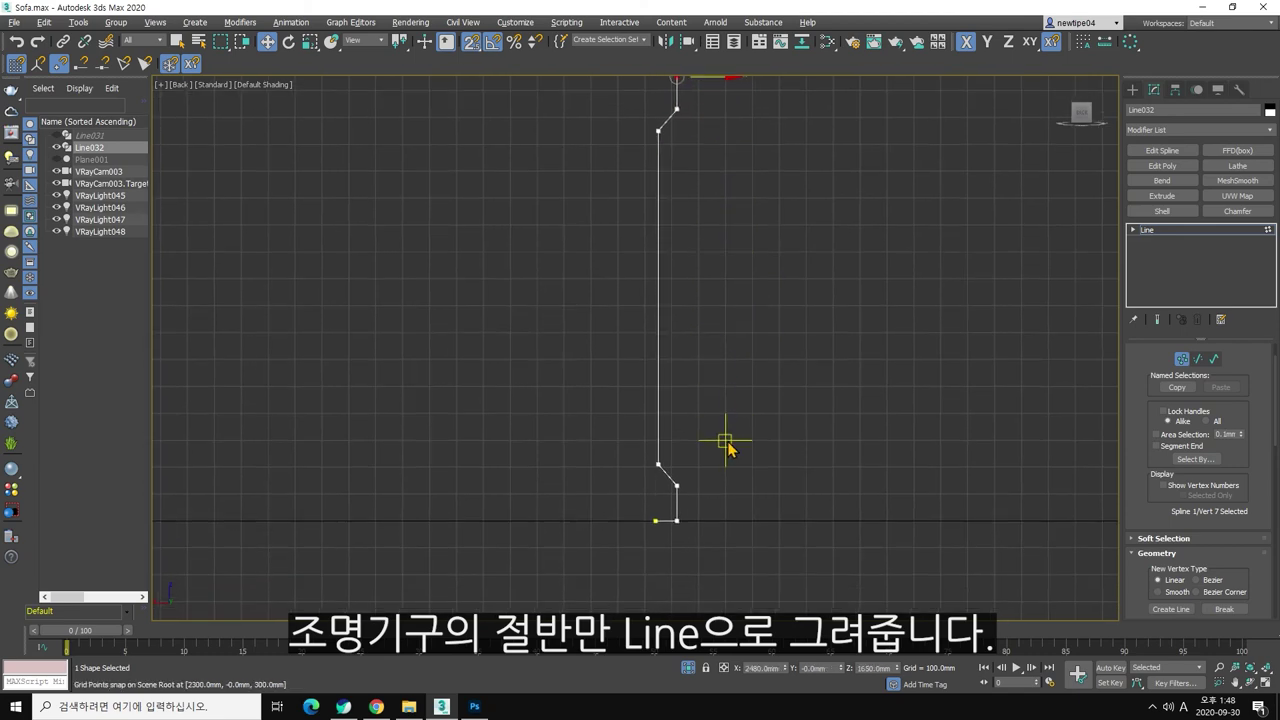
scroll(677, 517, up, 5)
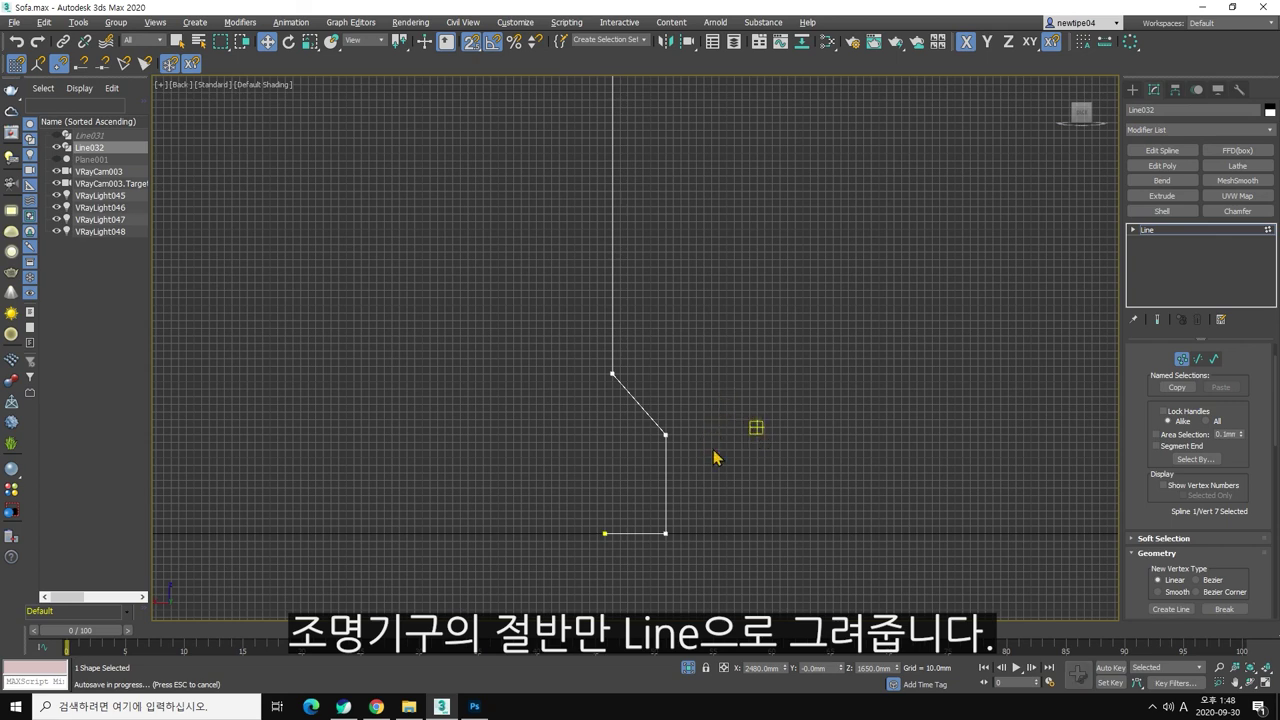
scroll(537, 286, down, 5)
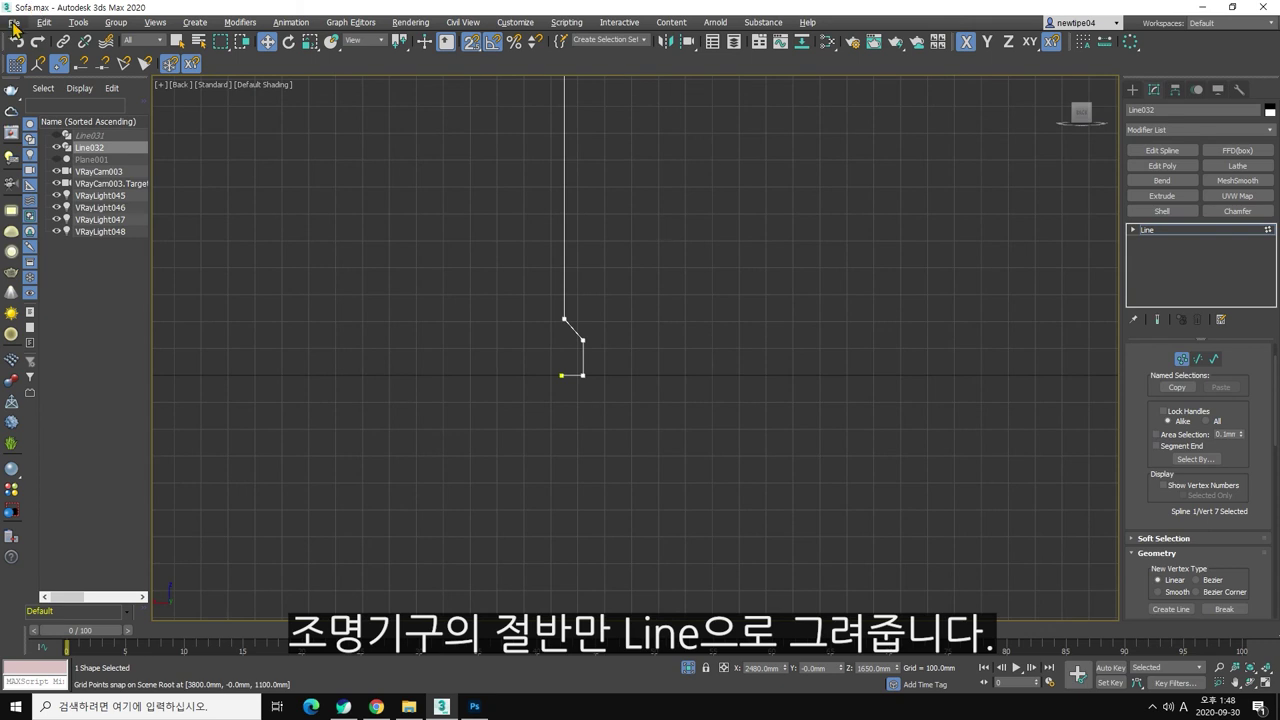
Step: Save As into the Lathe tutorial's 004. 3ds max folder with file name 'floor lamp'
click(14, 22)
click(40, 135)
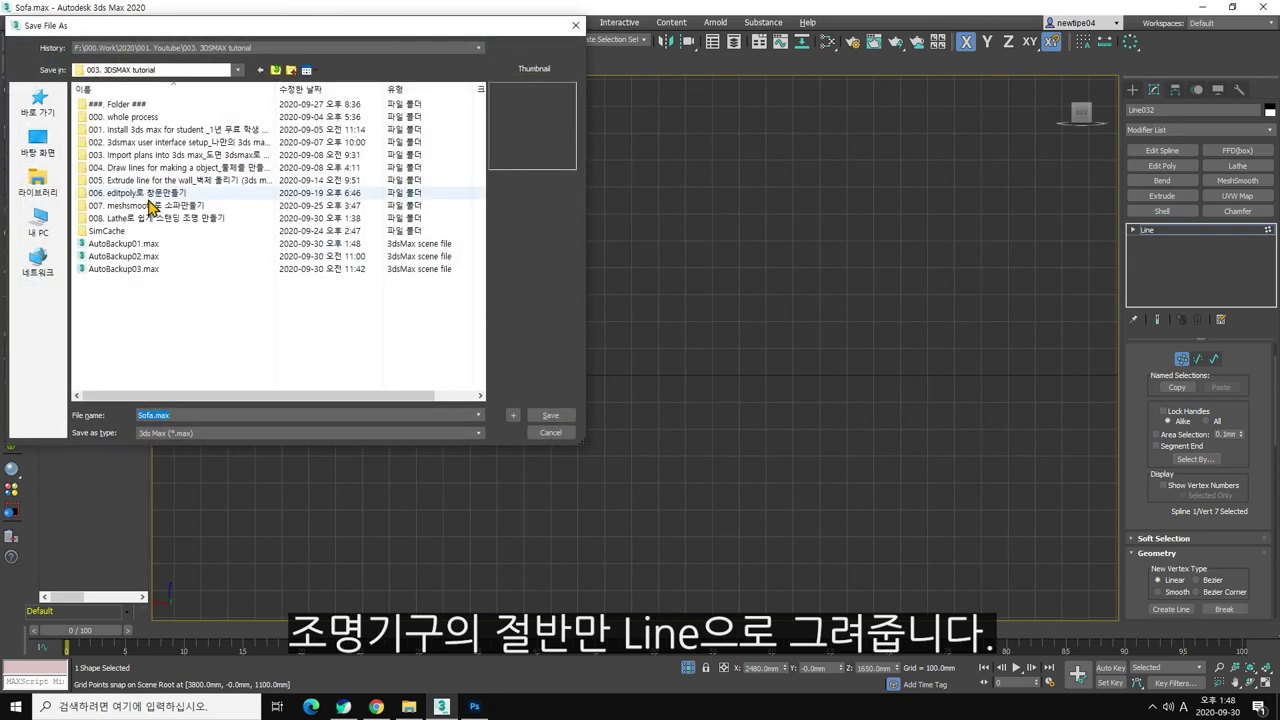
double_click(130, 217)
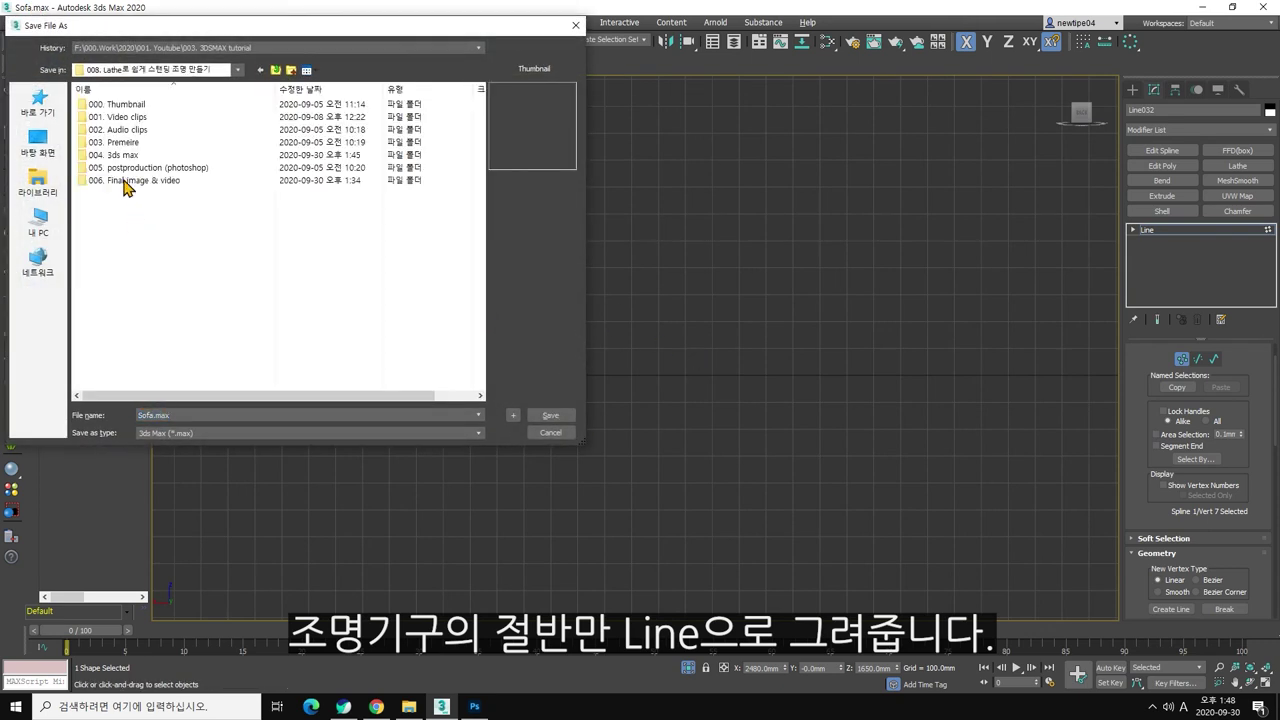
double_click(128, 163)
click(190, 417)
click(190, 420)
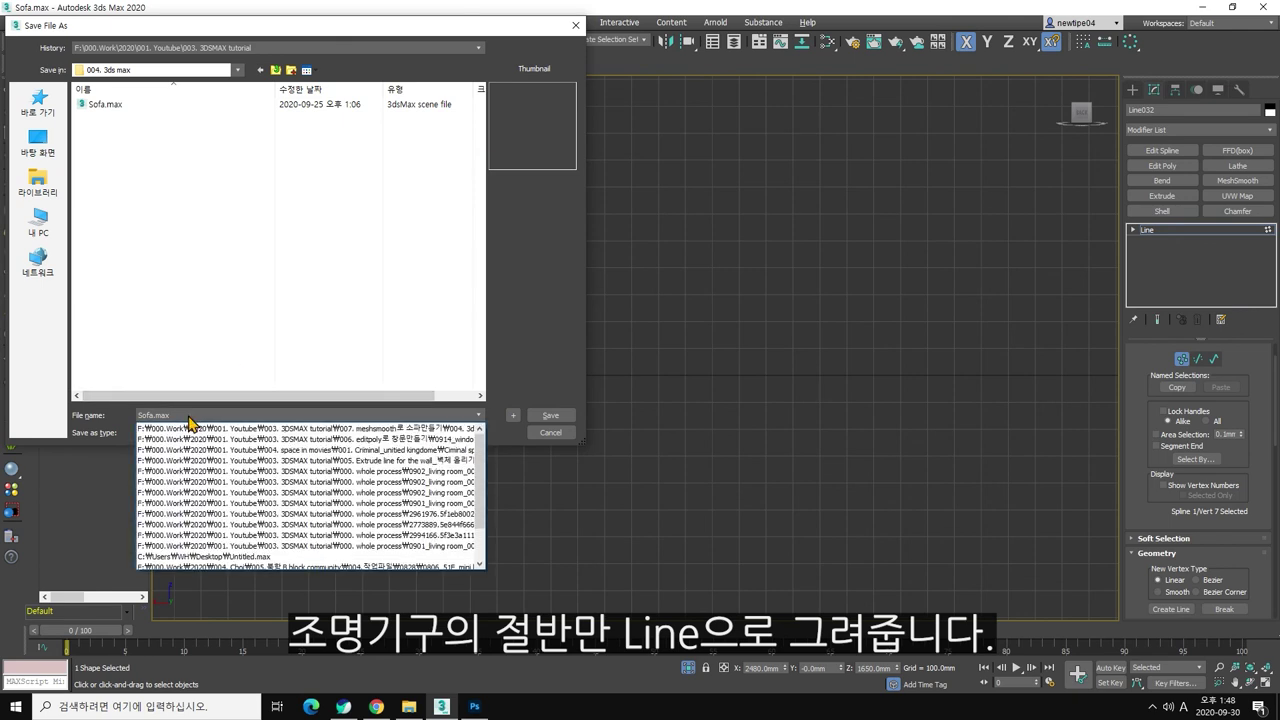
click(186, 414)
text(floor lamp)
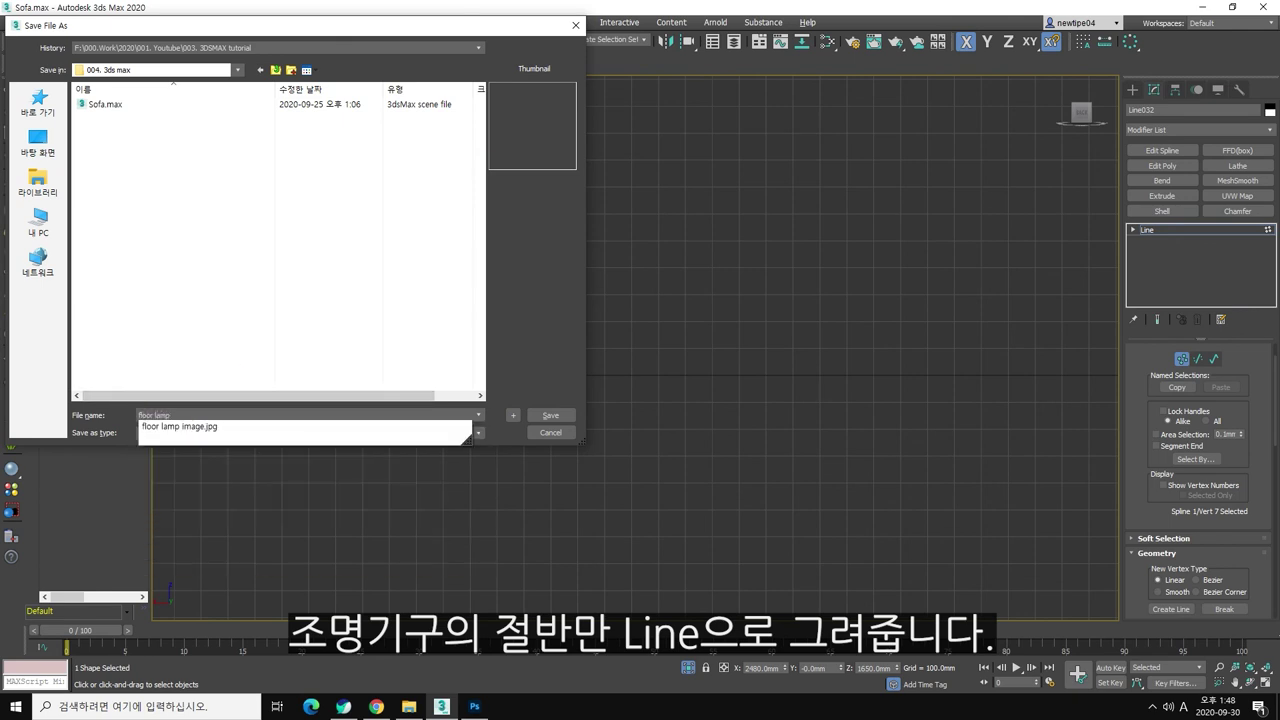
key(Return)
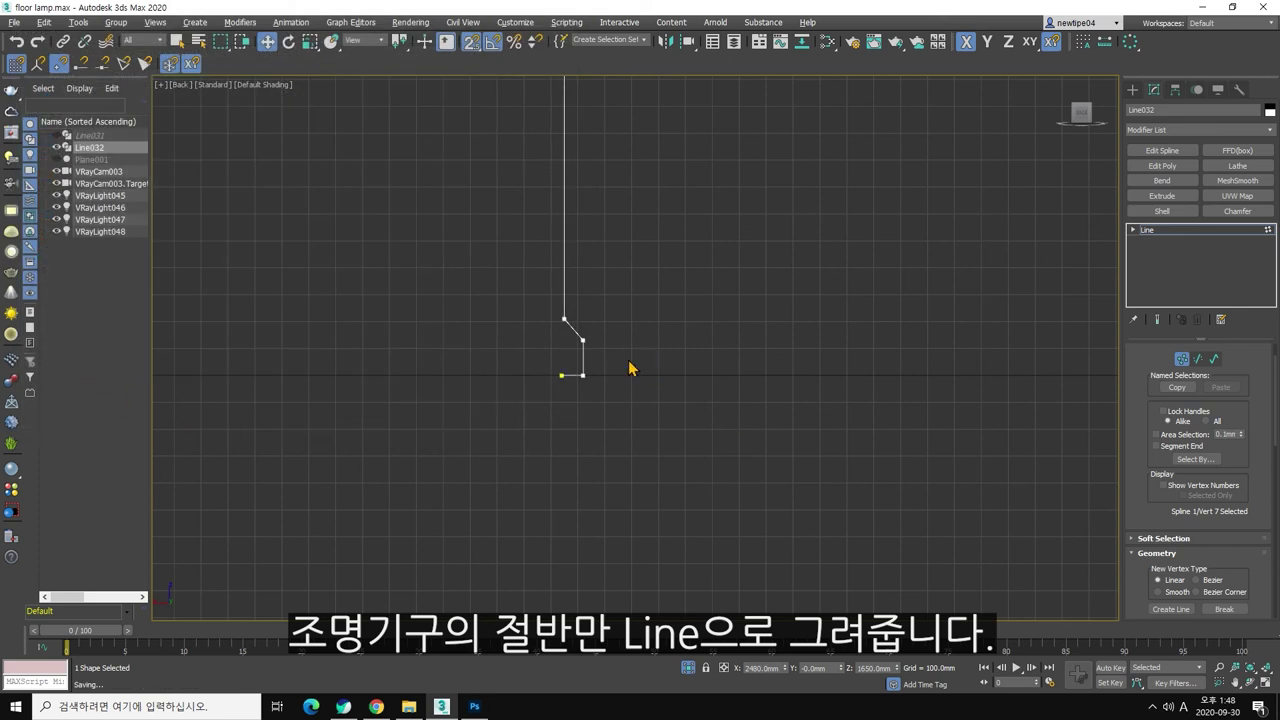
scroll(614, 400, down, 3)
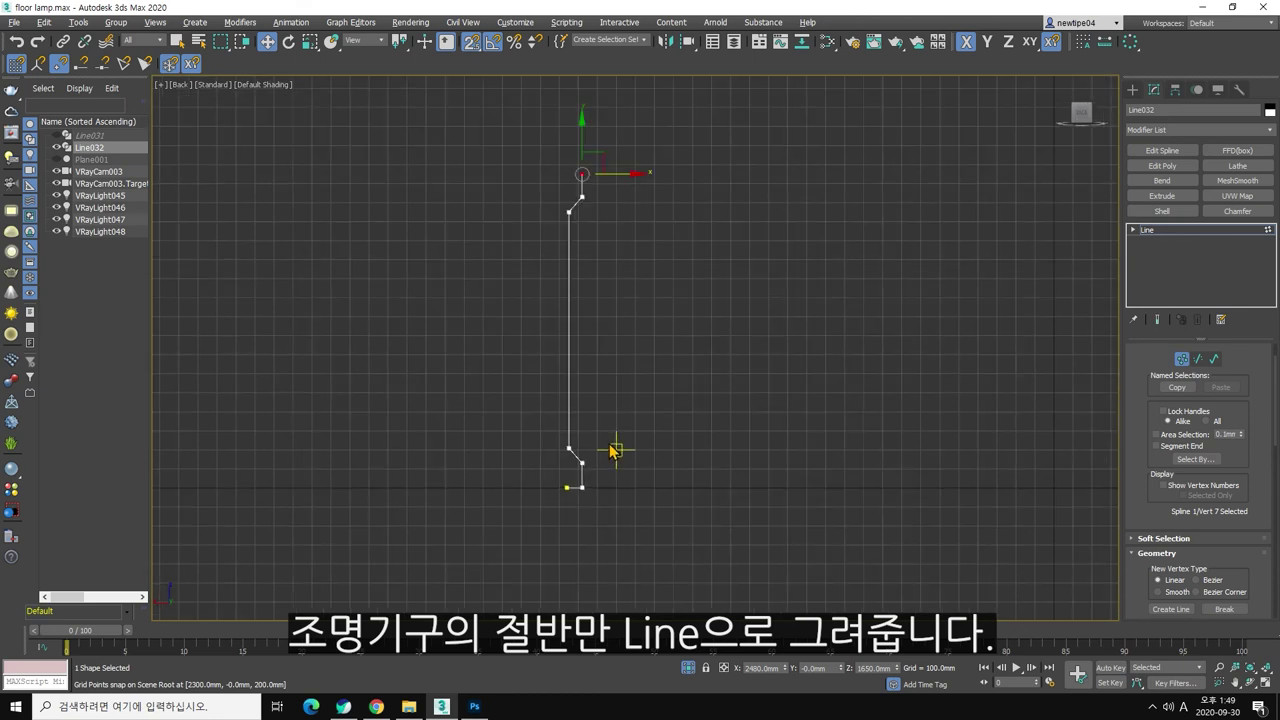
Step: Return to Line032's Line level and apply a Lathe modifier from the Modifier List
click(1237, 232)
click(1187, 131)
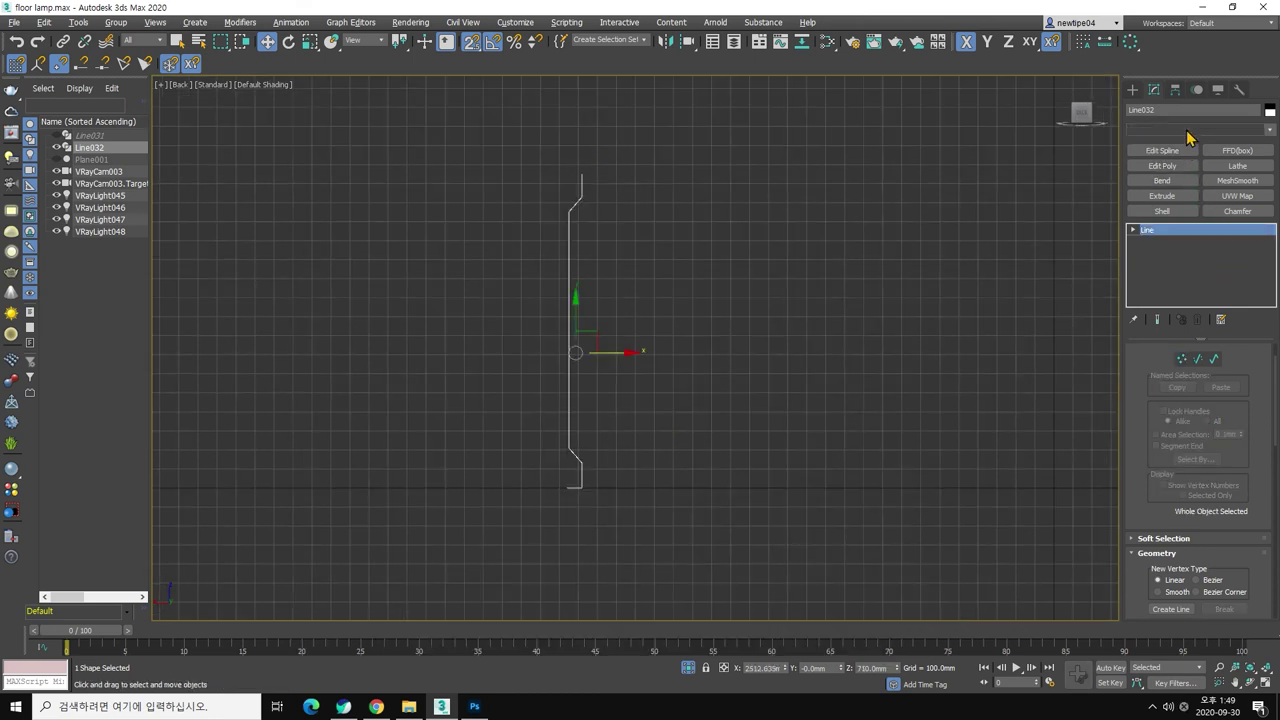
click(1187, 131)
text(lathe)
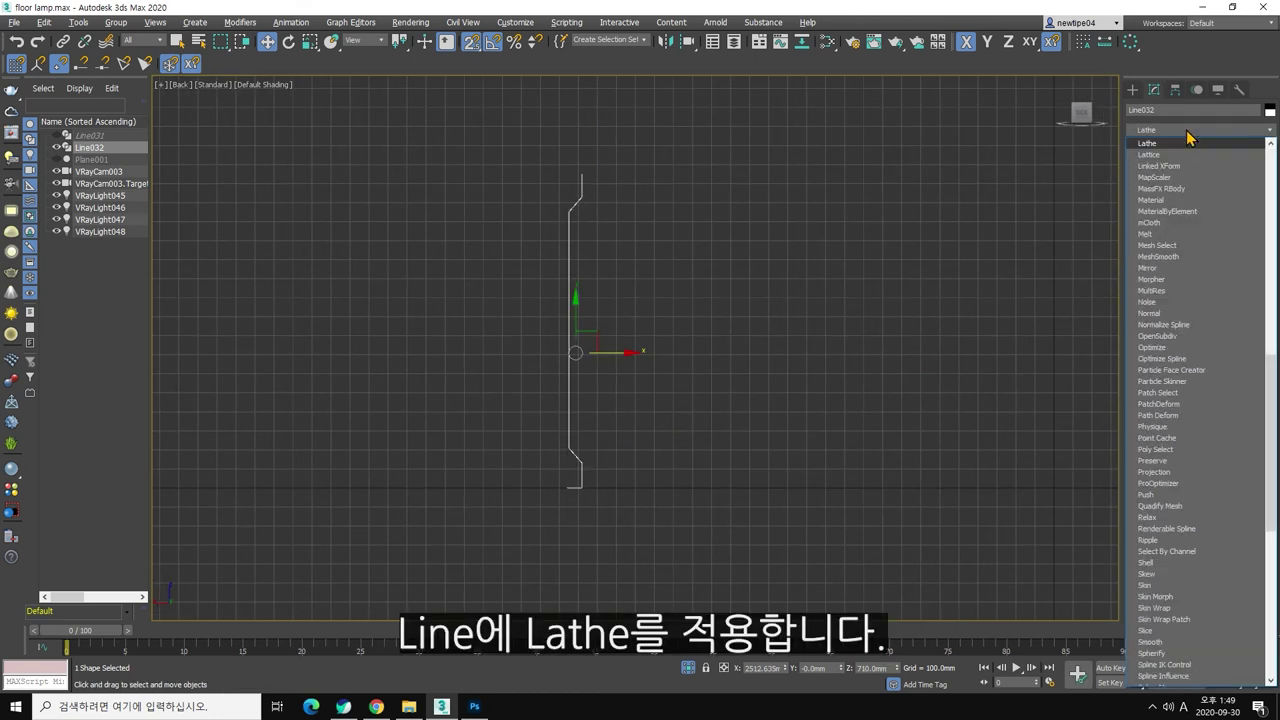
key(Return)
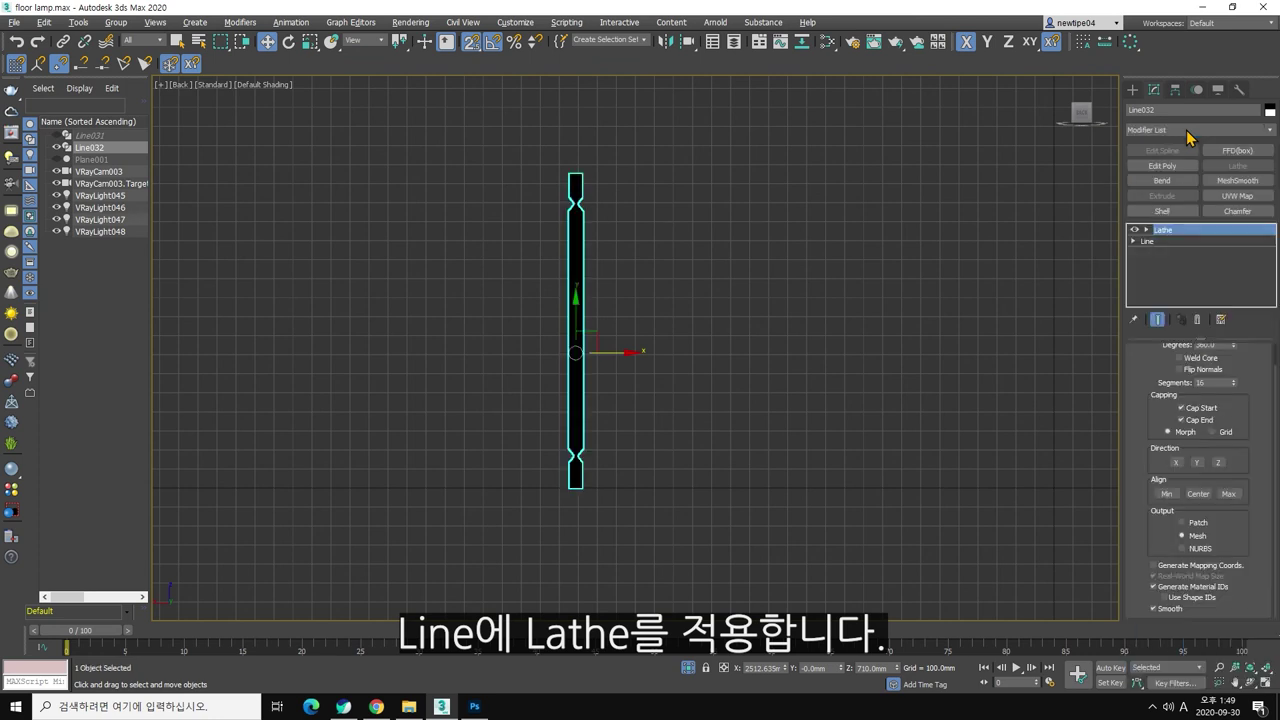
scroll(1210, 400, down, 1)
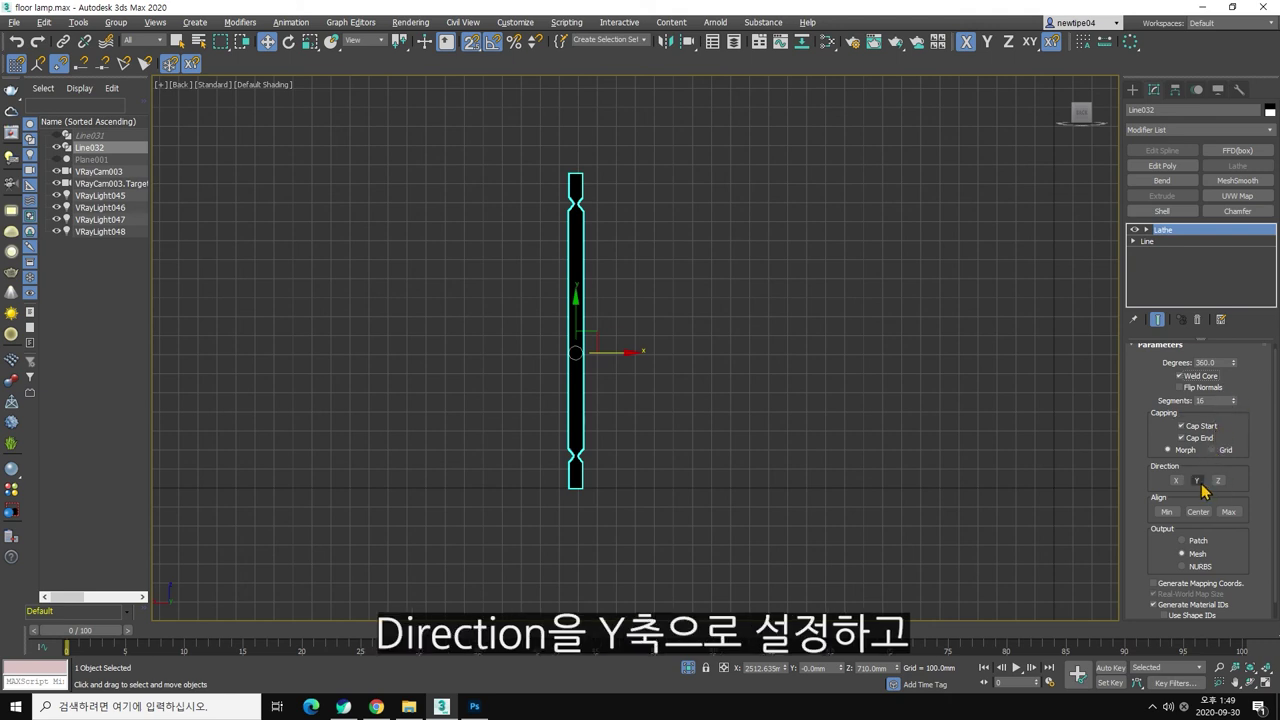
Step: Reposition the Lathe axis and use Align Min so the profile revolves around its inner edge
click(1146, 230)
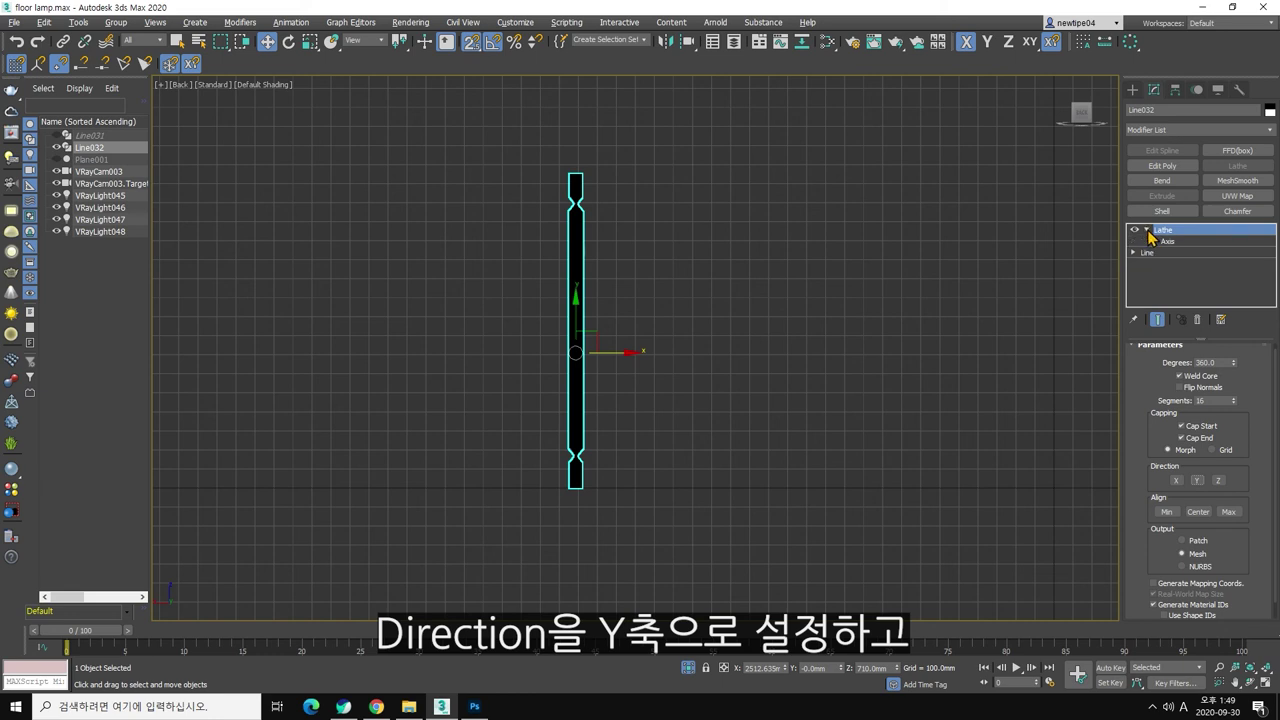
click(1166, 241)
drag(614, 352, 553, 352)
scroll(573, 353, up, 3)
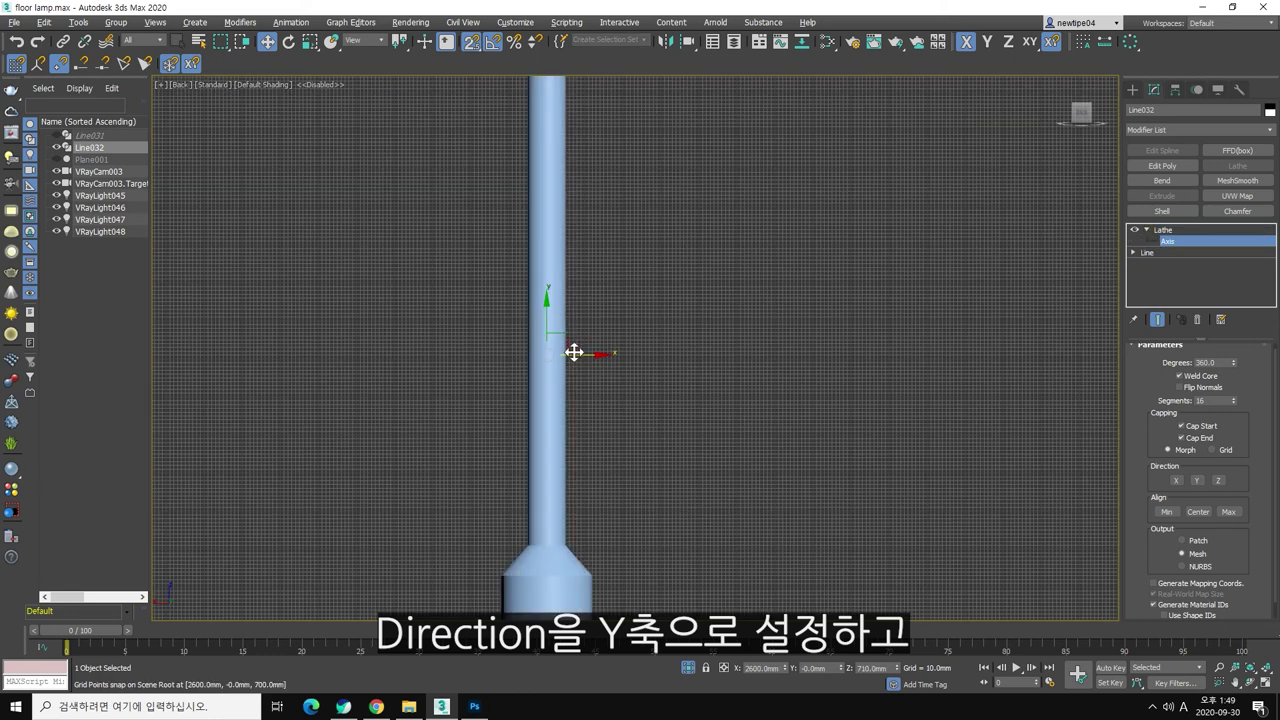
drag(584, 353, 599, 357)
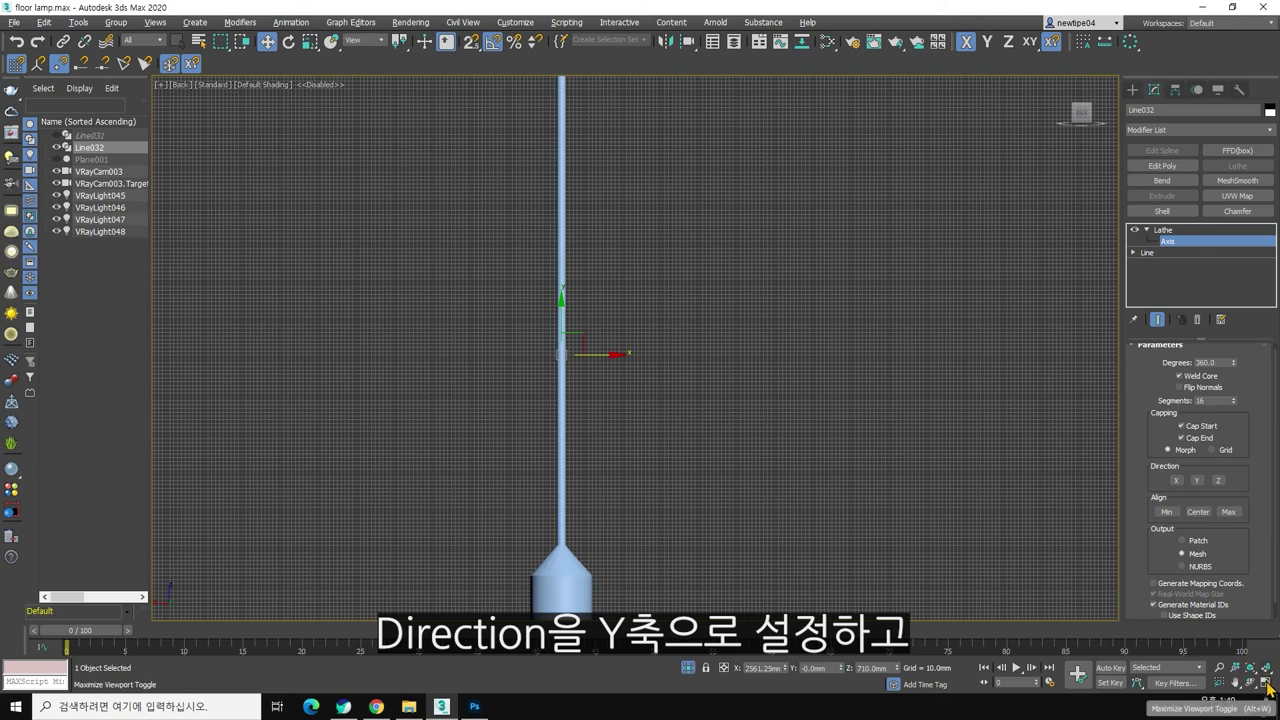
click(1200, 512)
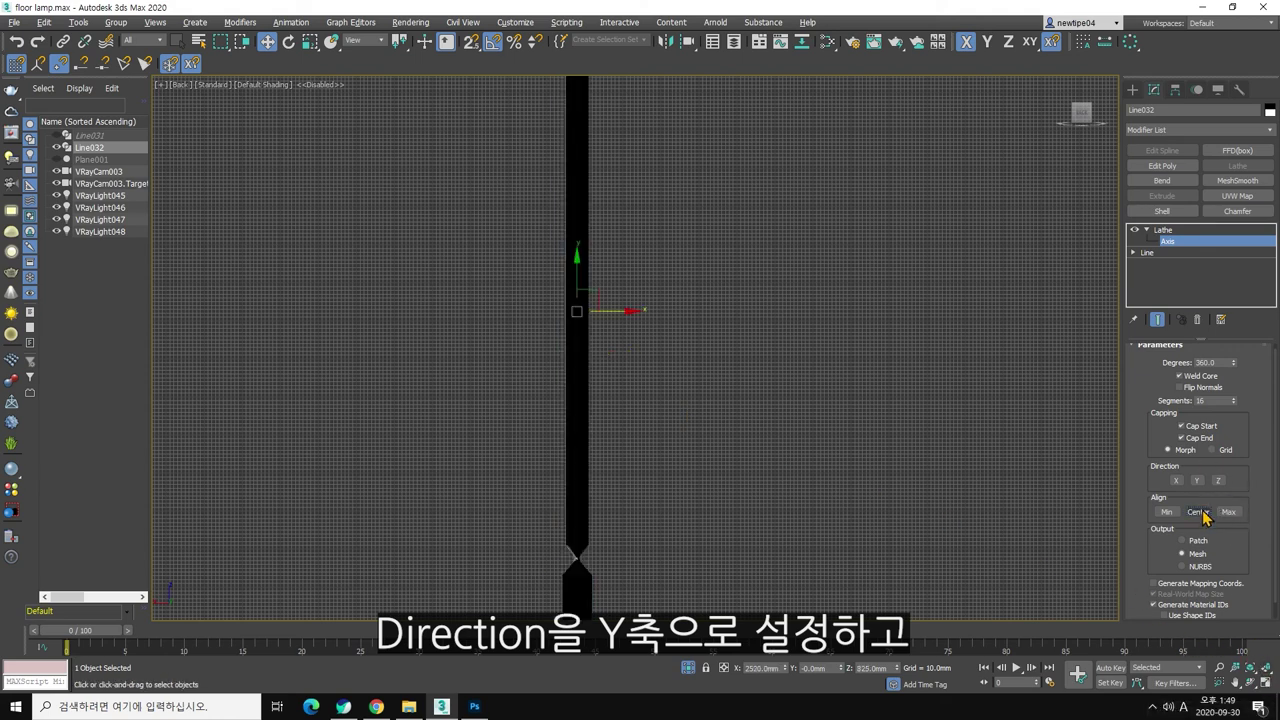
click(1166, 512)
Step: Raise the Lathe segment count to 50 for a smoother, rounder lamp stand
scroll(700, 391, down, 2)
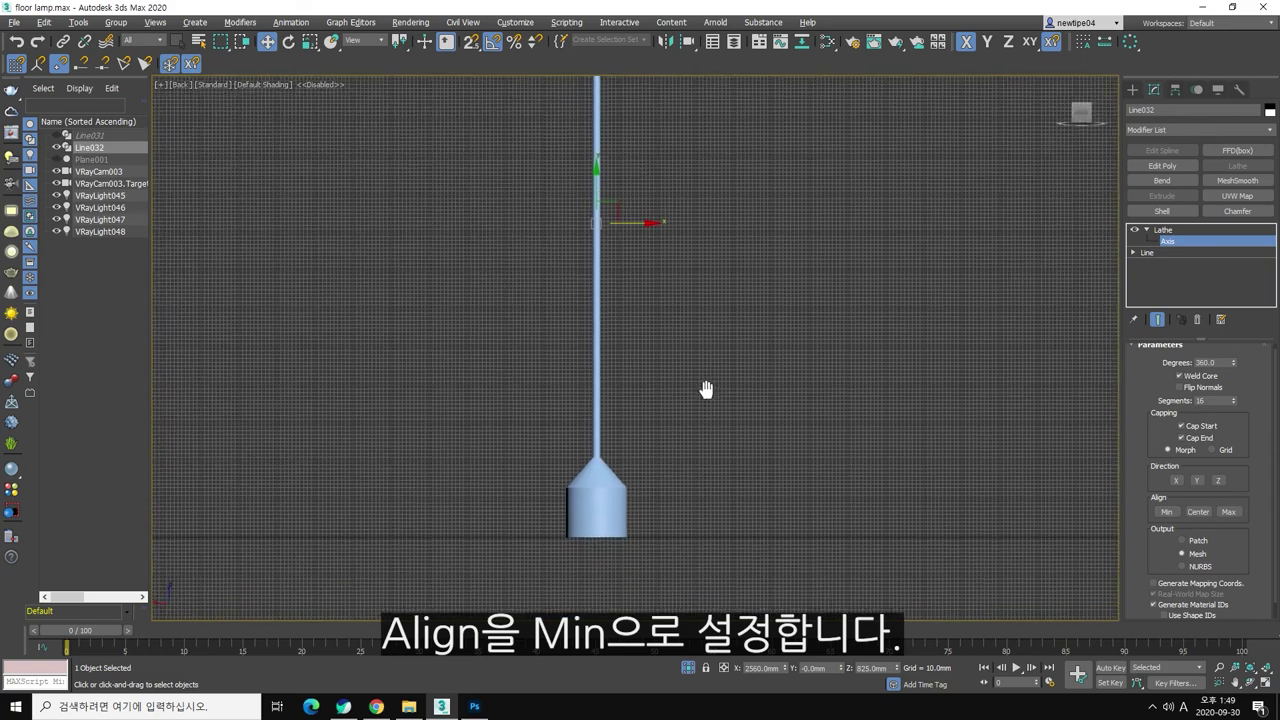
middle_drag(703, 423, 683, 394)
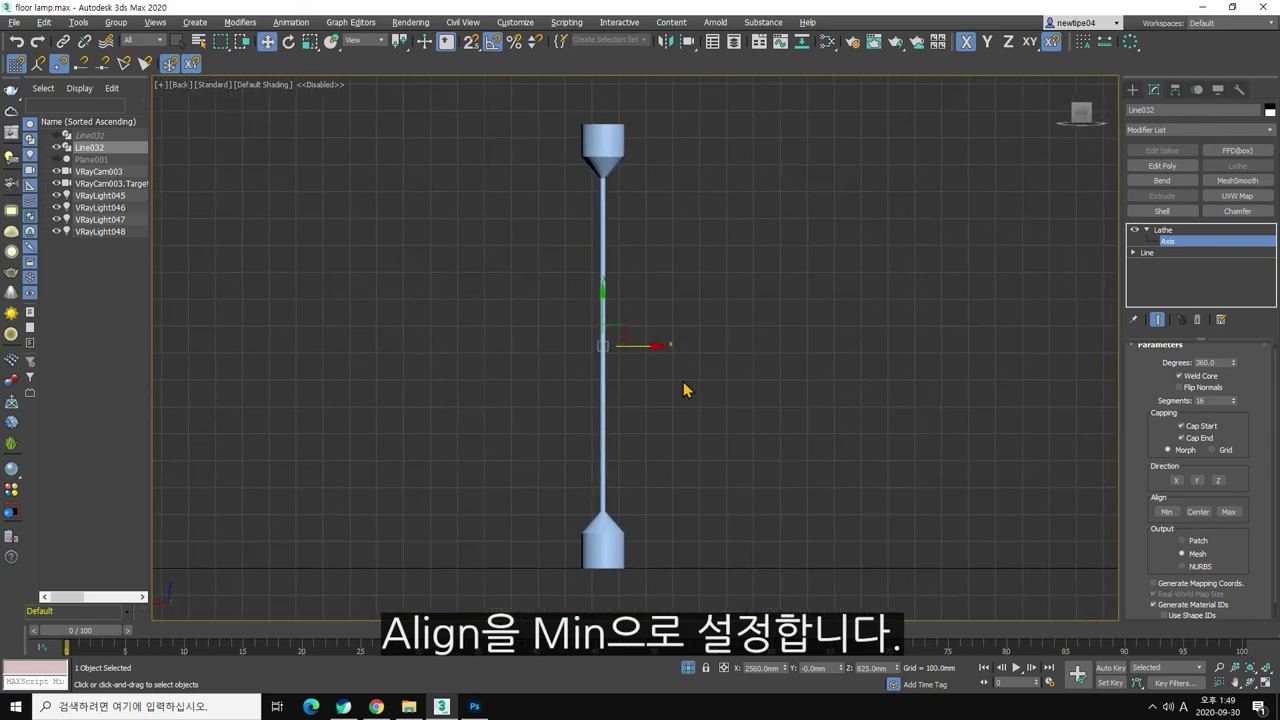
scroll(630, 537, up, 3)
scroll(620, 531, up, 2)
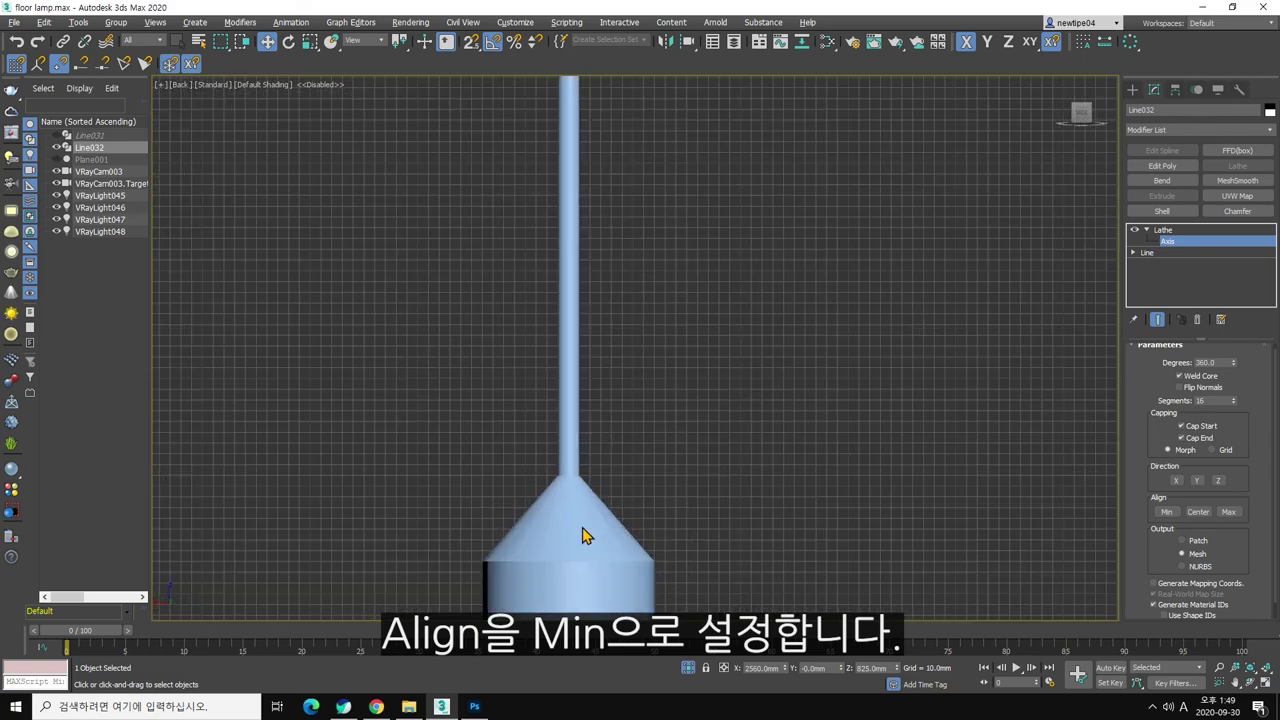
scroll(586, 531, up, 2)
scroll(723, 520, up, 1)
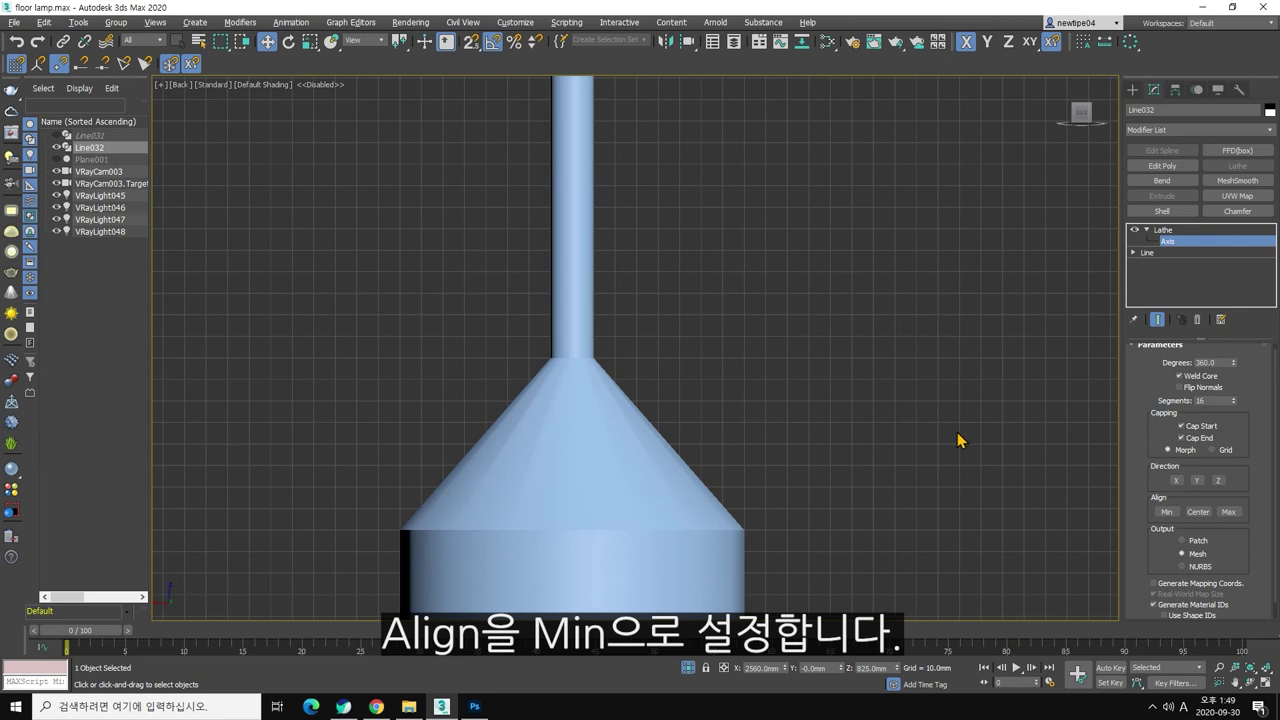
click(1235, 399)
click(1235, 399)
click(1235, 399)
click(1235, 399)
click(1235, 399)
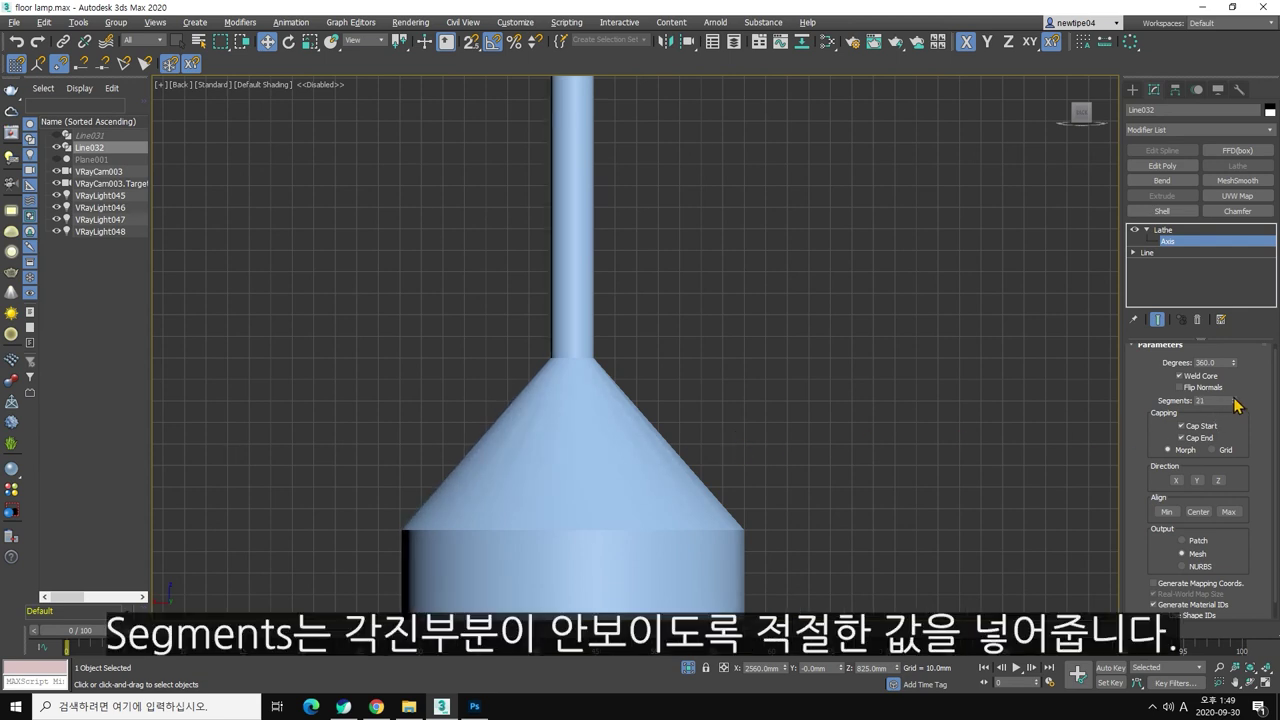
click(1235, 399)
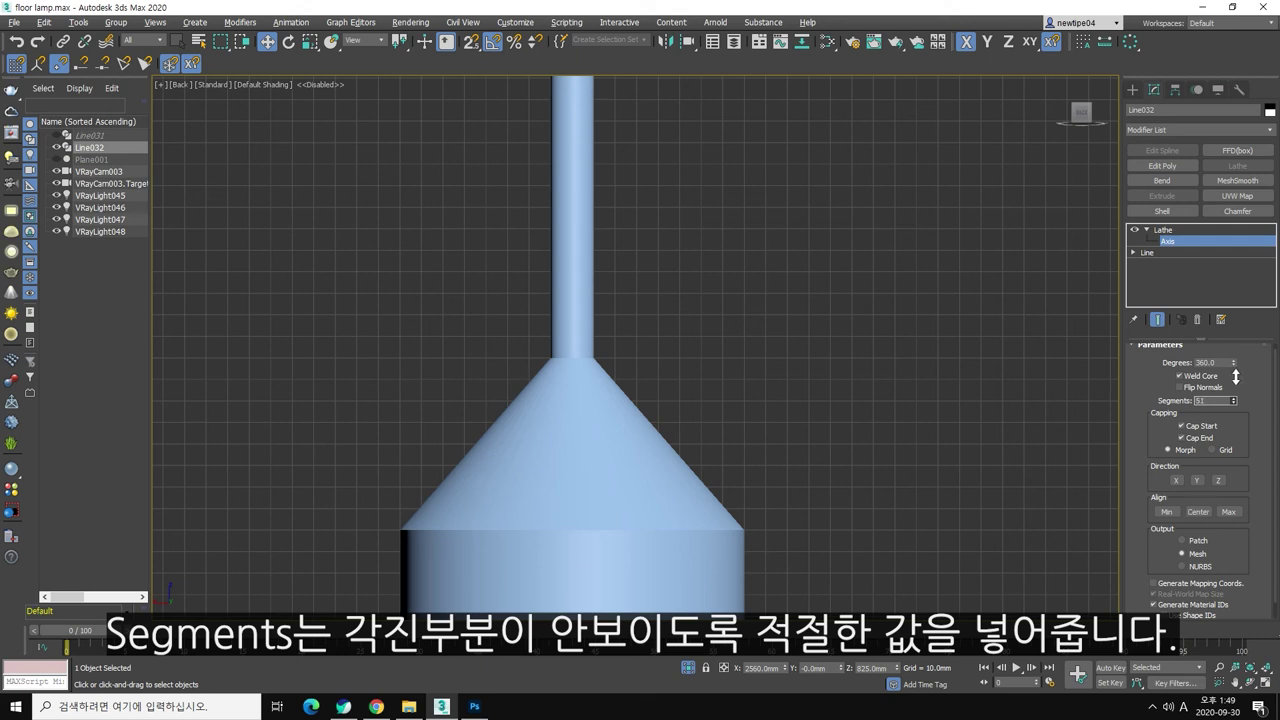
drag(1236, 377, 1226, 396)
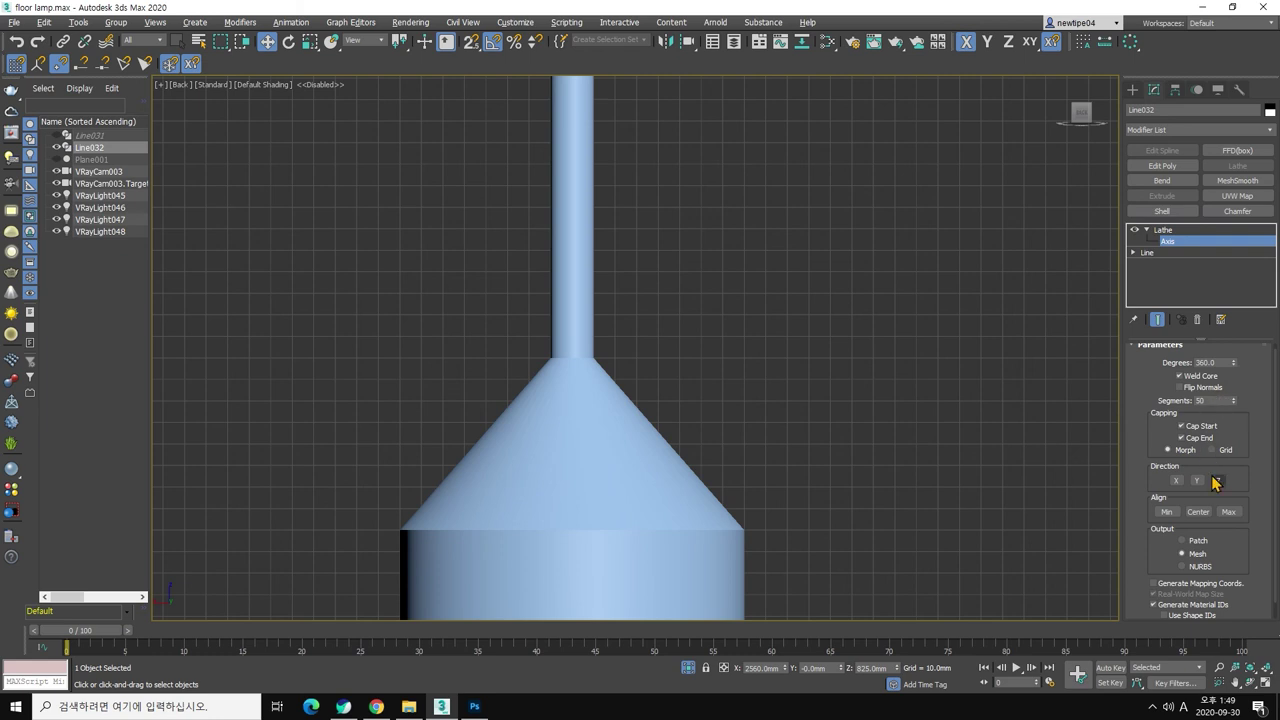
drag(1246, 551, 1248, 477)
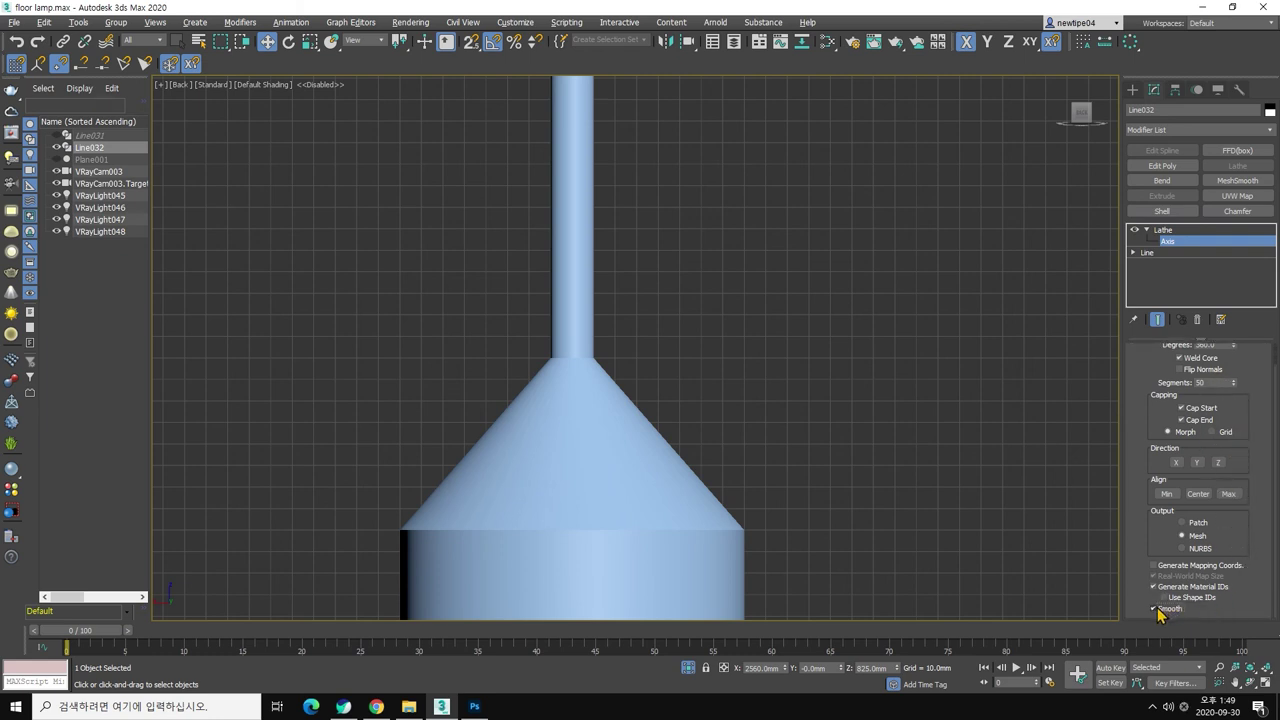
scroll(797, 406, down, 2)
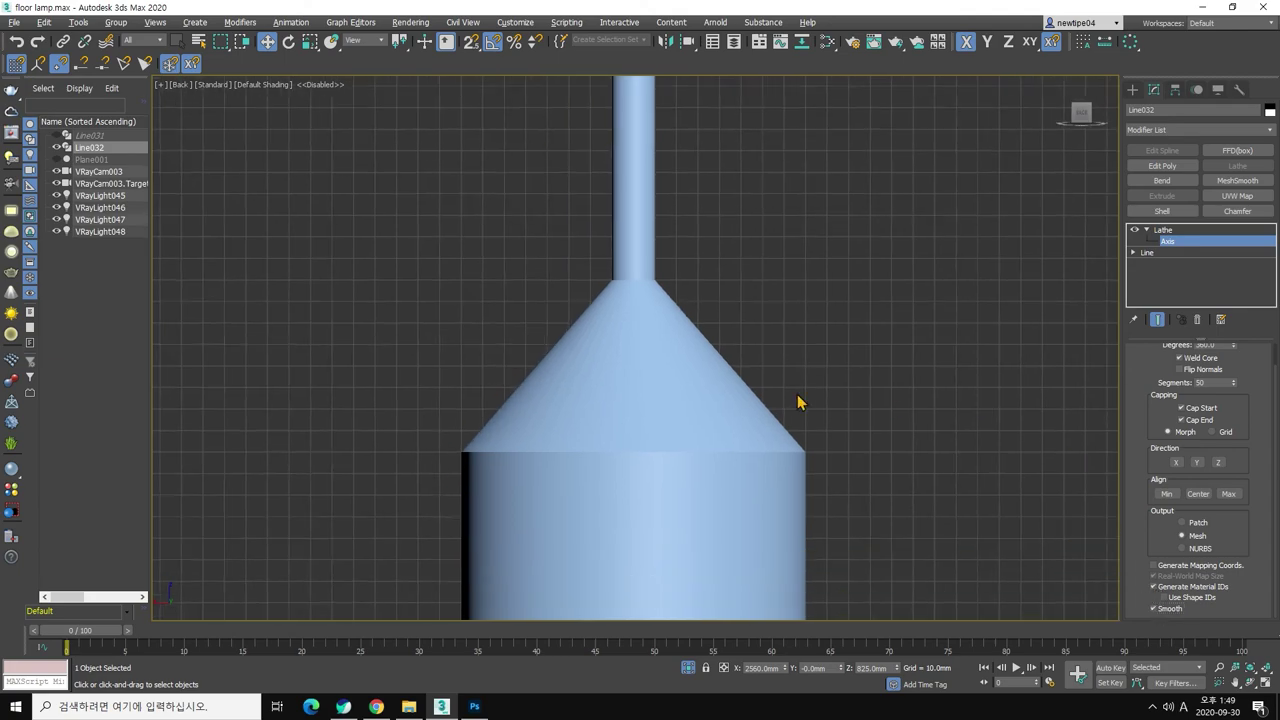
scroll(802, 409, down, 1)
Step: Restore the four-viewport layout with Alt+W and orbit the Perspective view around the lathed lamp
click(1250, 681)
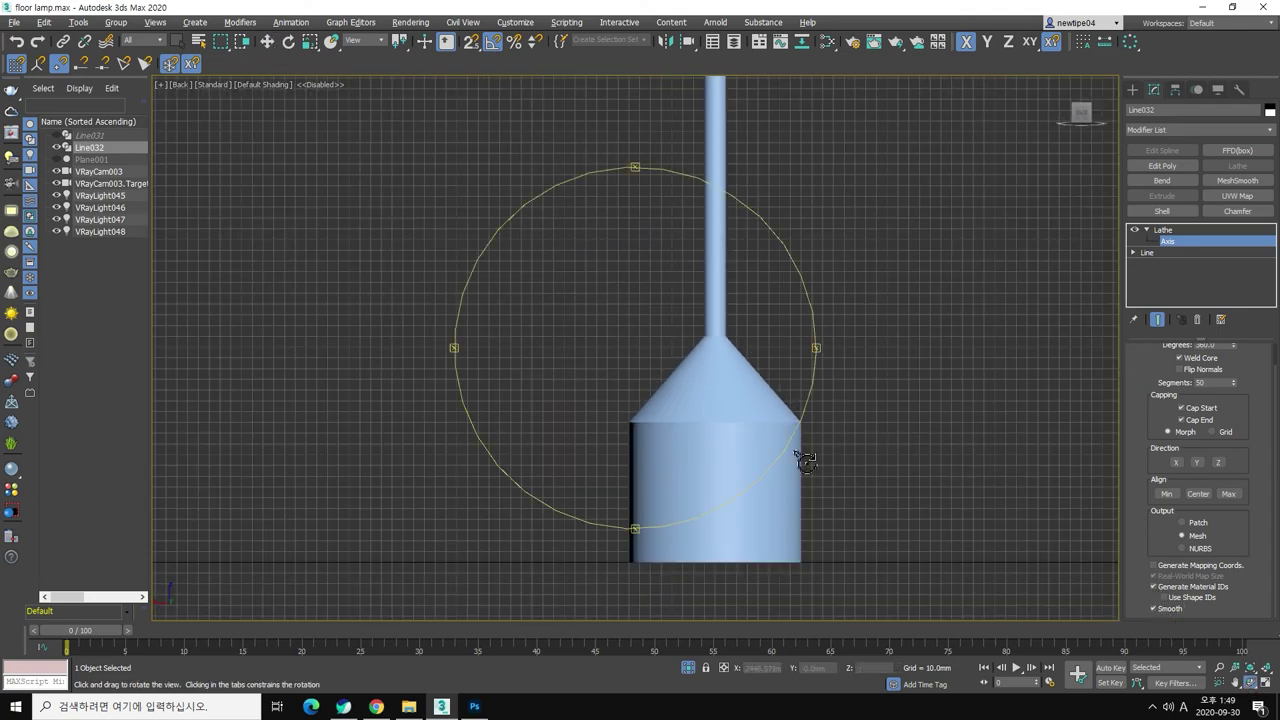
drag(797, 457, 737, 466)
key(alt+w)
mouse_move(894, 246)
mouse_down()
mouse_move(921, 231)
mouse_move(891, 140)
mouse_move(908, 223)
mouse_move(891, 263)
mouse_move(908, 129)
mouse_move(882, 183)
mouse_move(891, 229)
mouse_move(891, 167)
mouse_move(871, 229)
mouse_move(874, 160)
mouse_move(888, 205)
mouse_up()
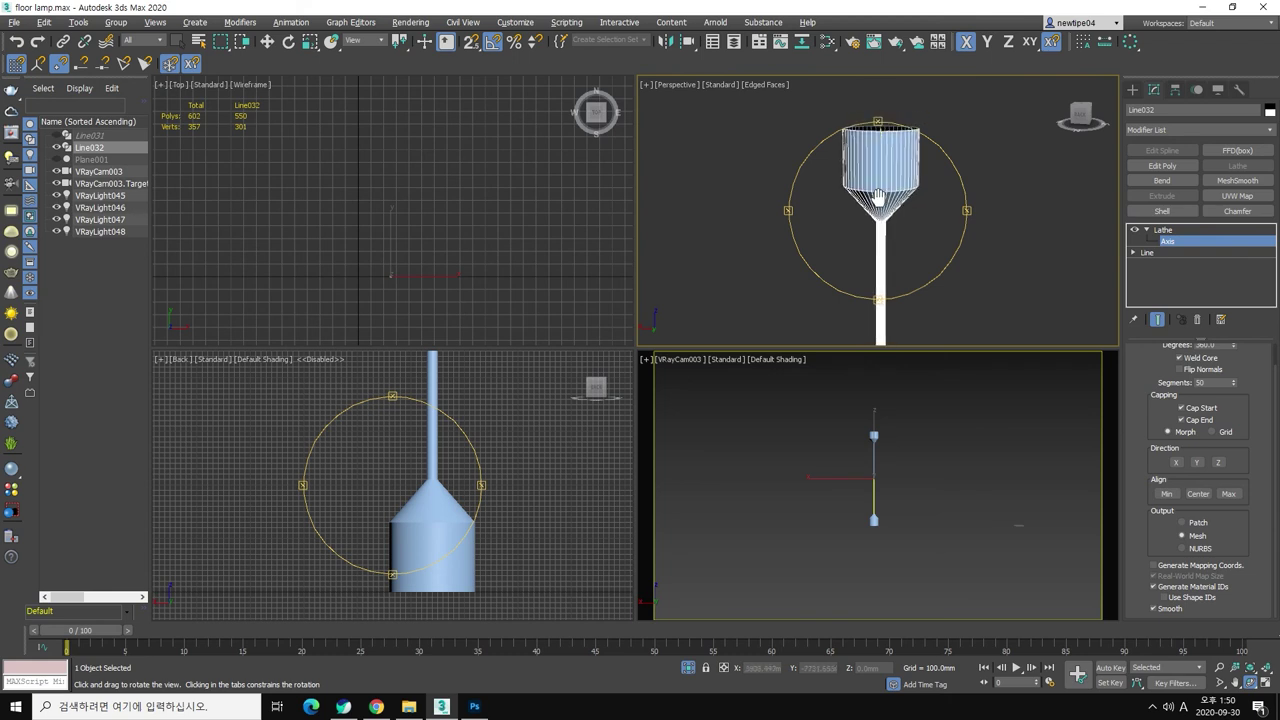
Step: Turn off the Lathe, enter the line's Vertex level and select the two bend vertices
key(w)
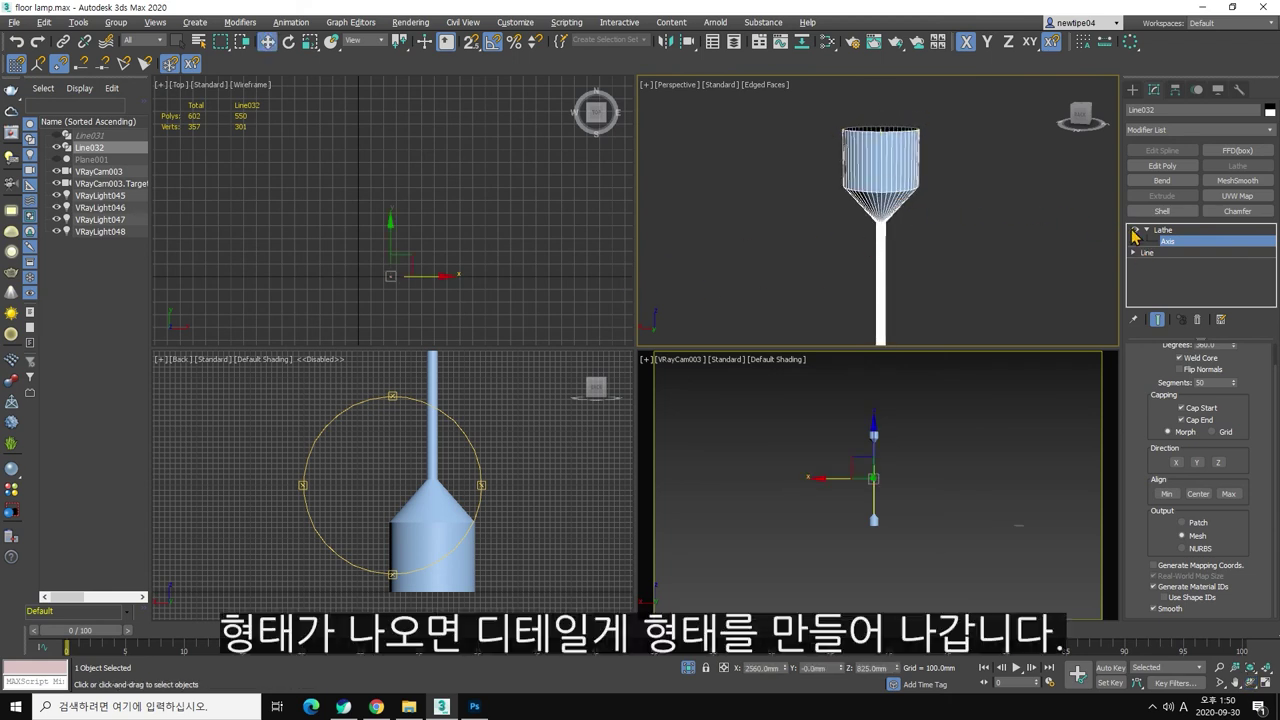
click(1134, 231)
click(1134, 252)
click(1158, 263)
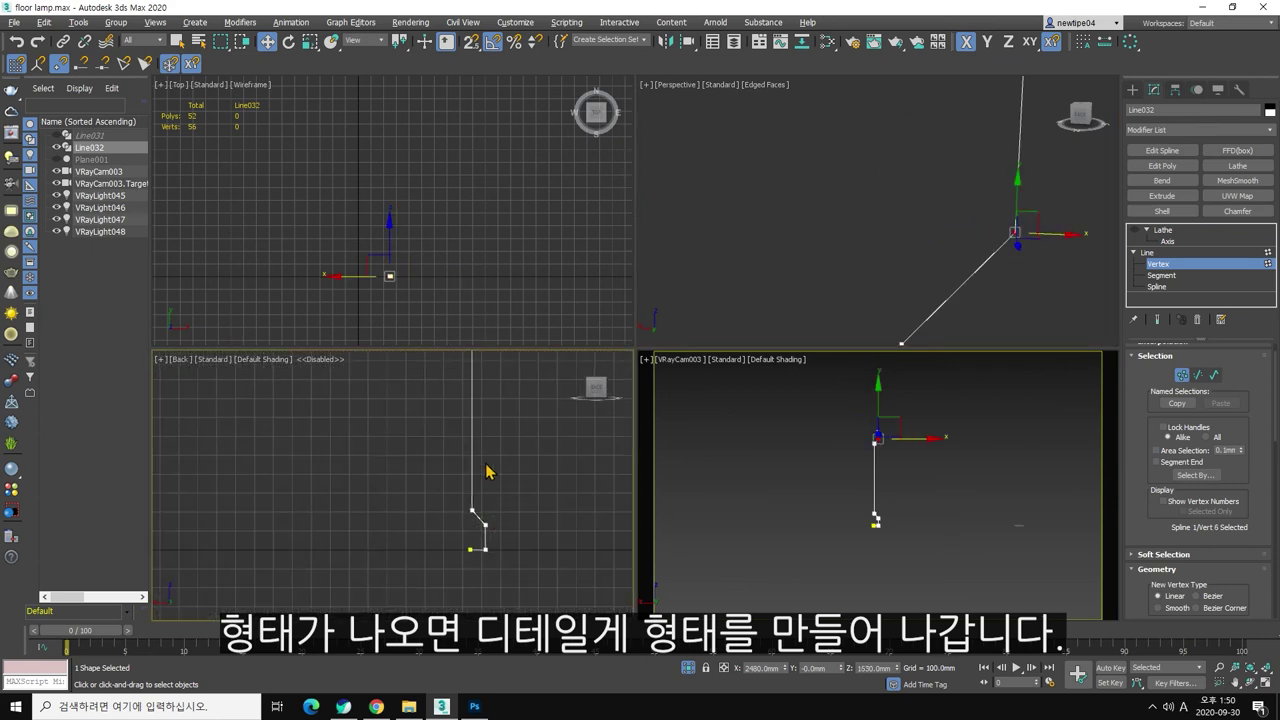
scroll(496, 566, down, 5)
drag(482, 553, 465, 427)
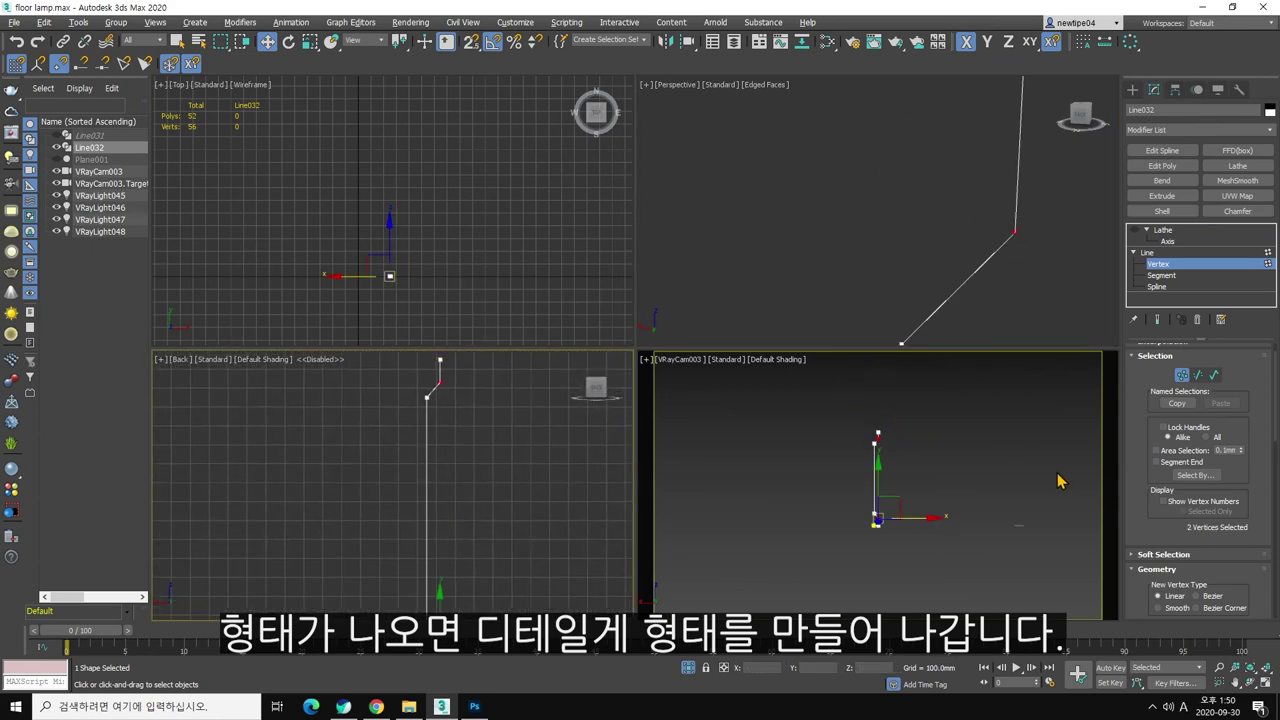
Step: Preview a 1.0mm Fillet on the bend vertices, then reset Fillet to 0
scroll(1227, 524, down, 3)
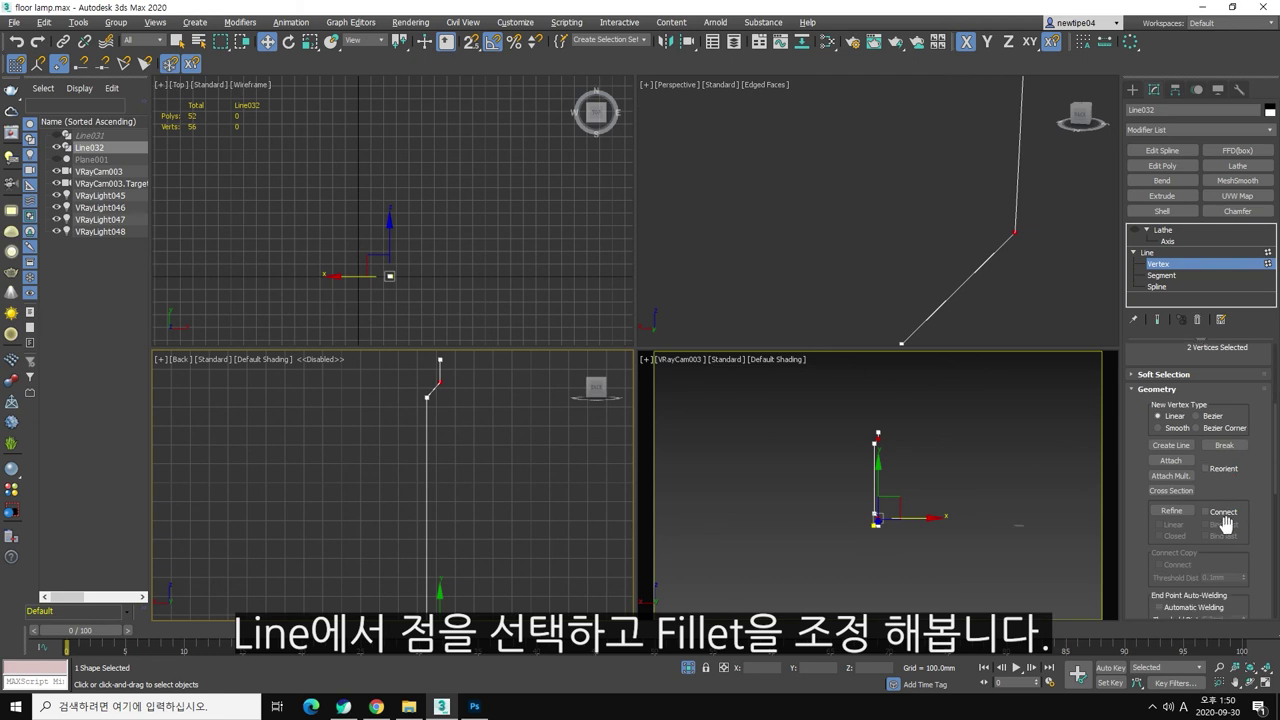
scroll(1227, 524, down, 2)
scroll(1226, 515, down, 2)
scroll(1224, 502, down, 1)
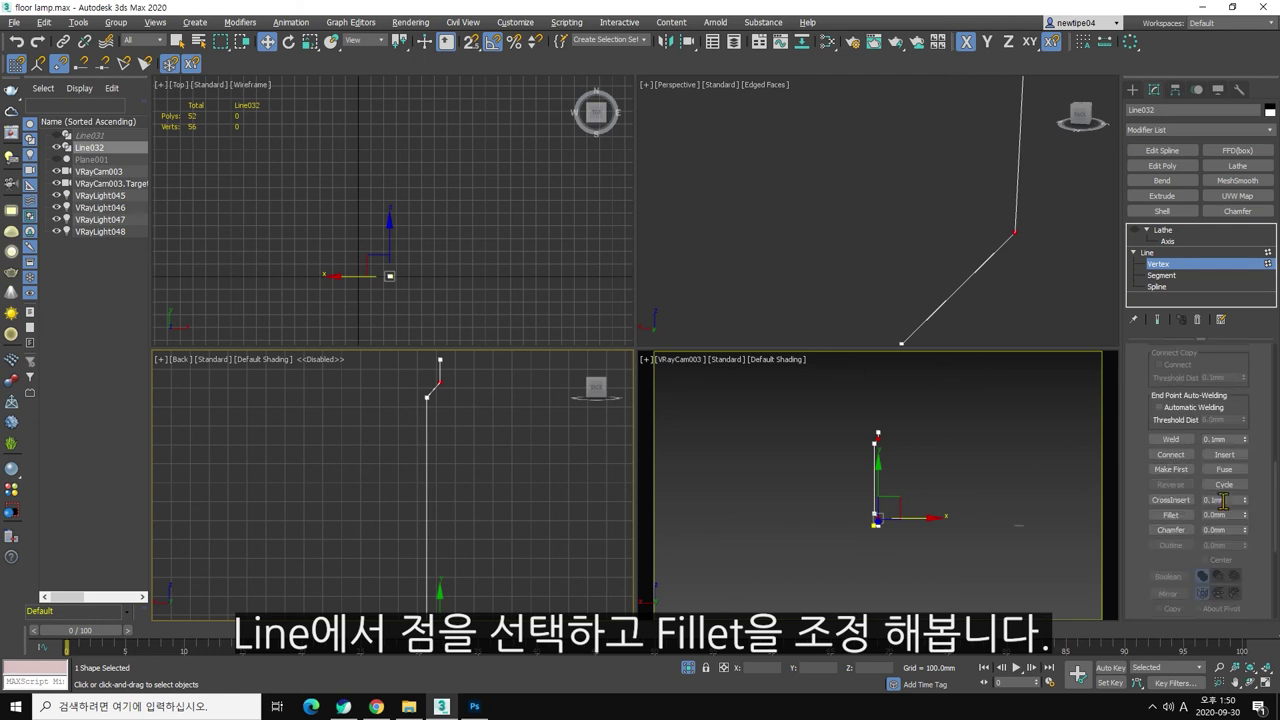
drag(1247, 520, 1247, 500)
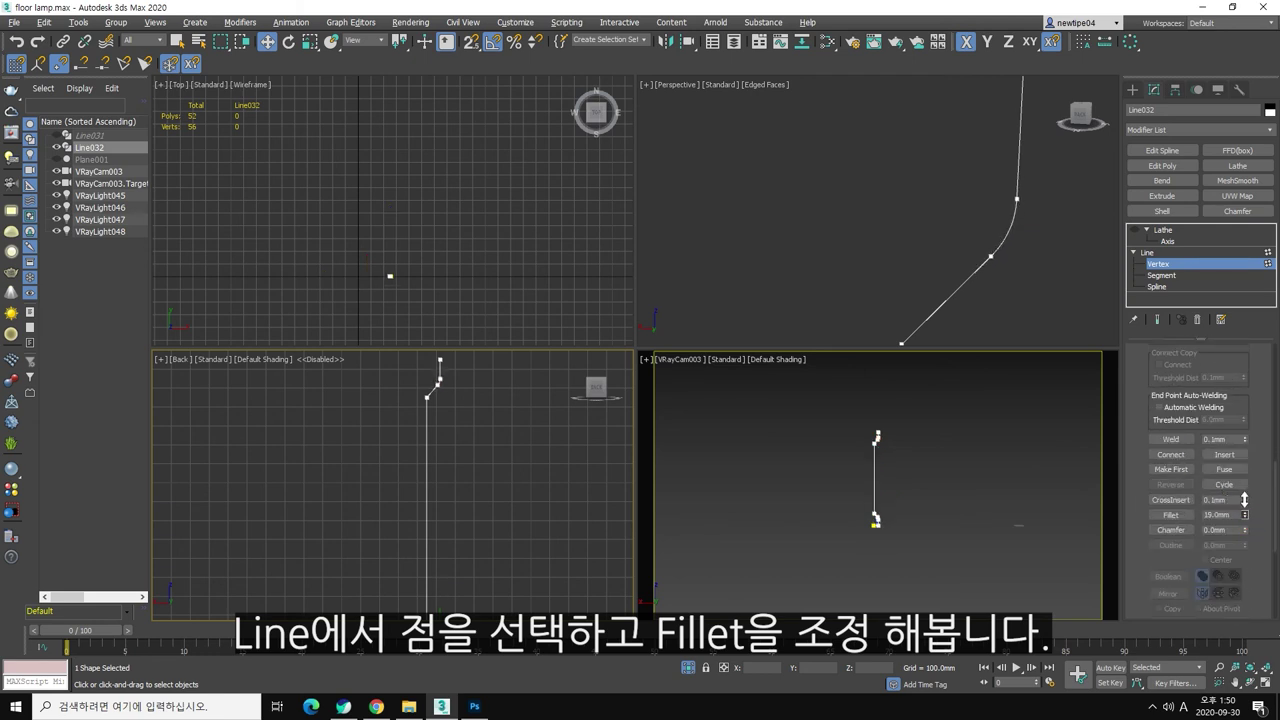
scroll(441, 382, up, 2)
scroll(441, 382, up, 3)
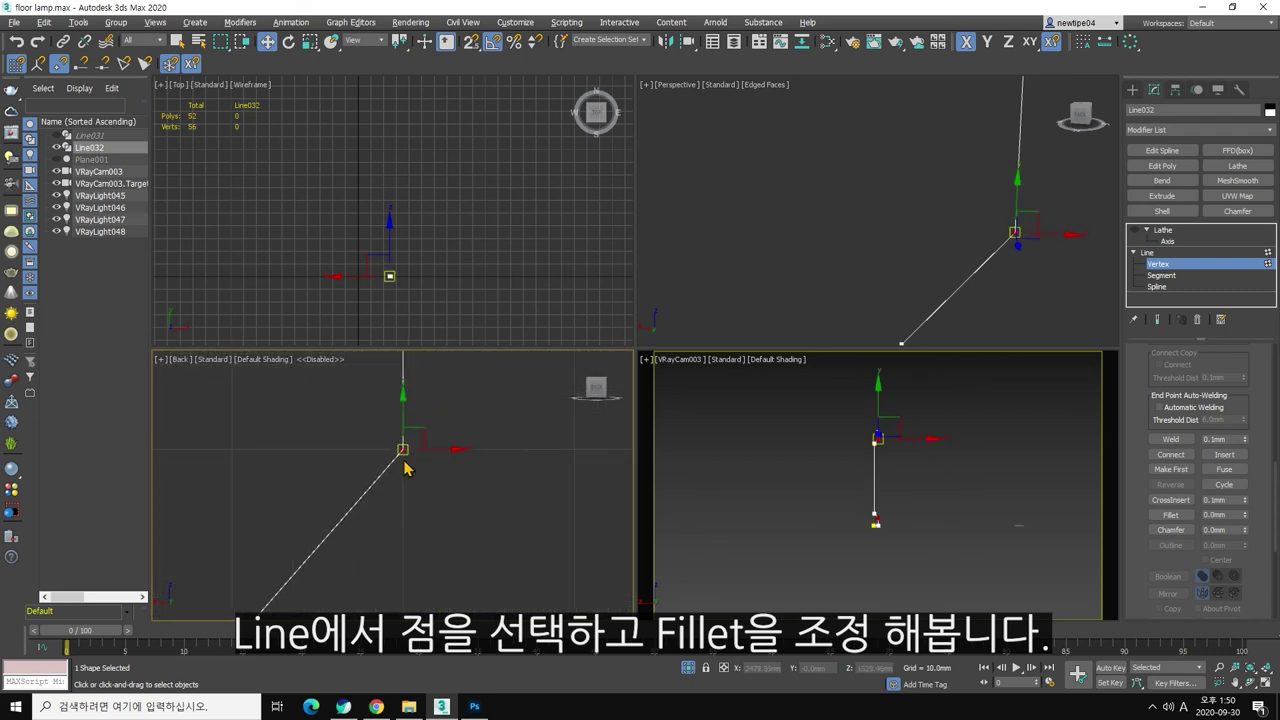
click(1246, 514)
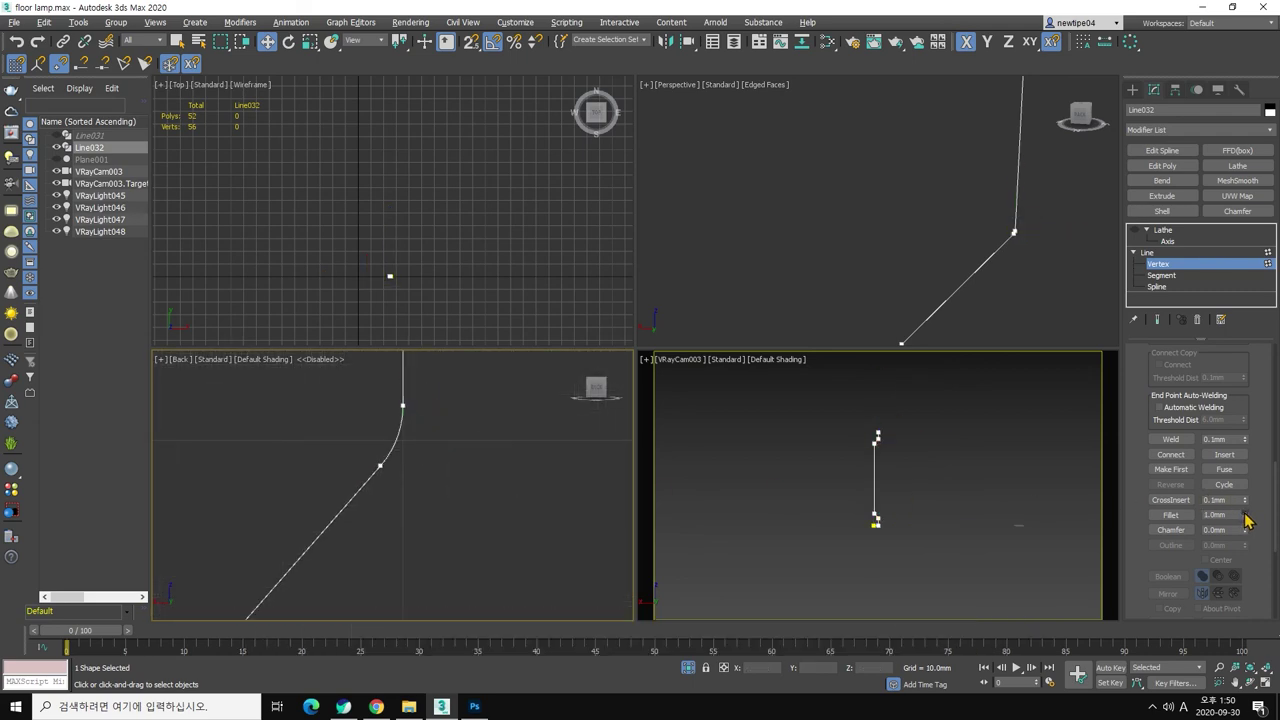
drag(1246, 516, 1246, 512)
right_click(1246, 512)
Step: Clear the vertex selection, pan the Back view, and bring up the lamp product page in Chrome
click(454, 460)
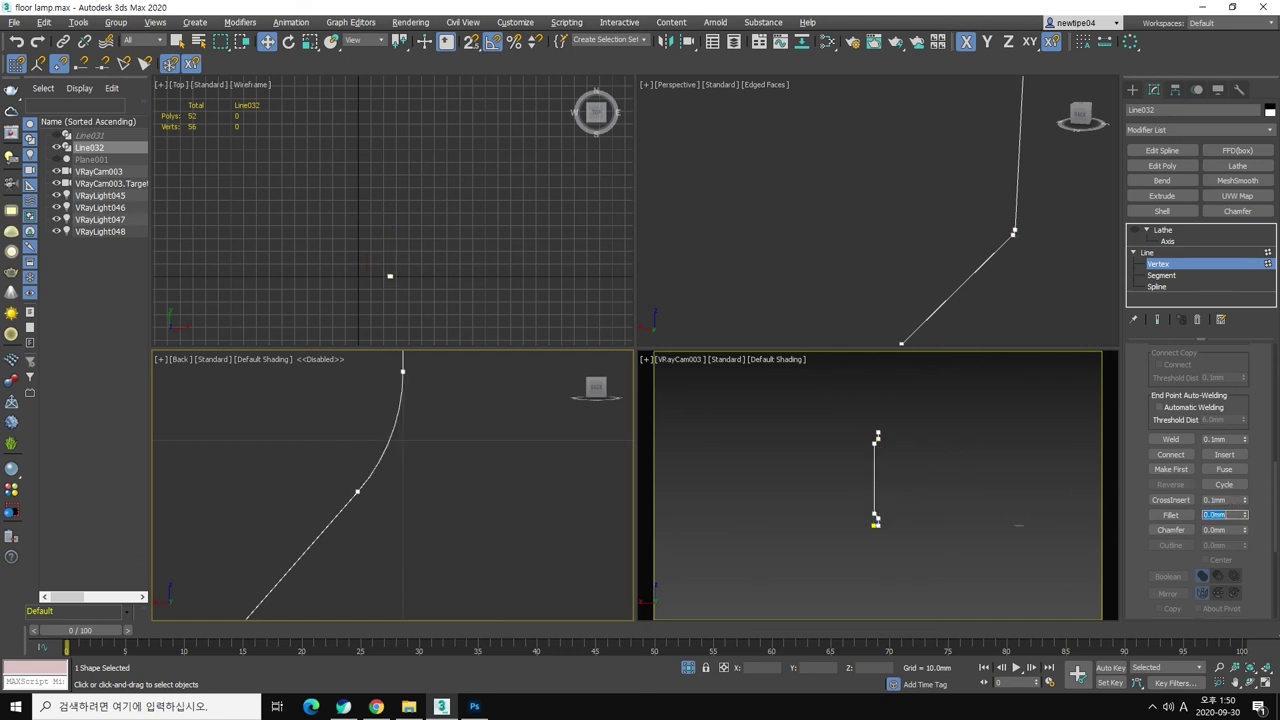
middle_drag(454, 460, 586, 448)
scroll(535, 464, down, 2)
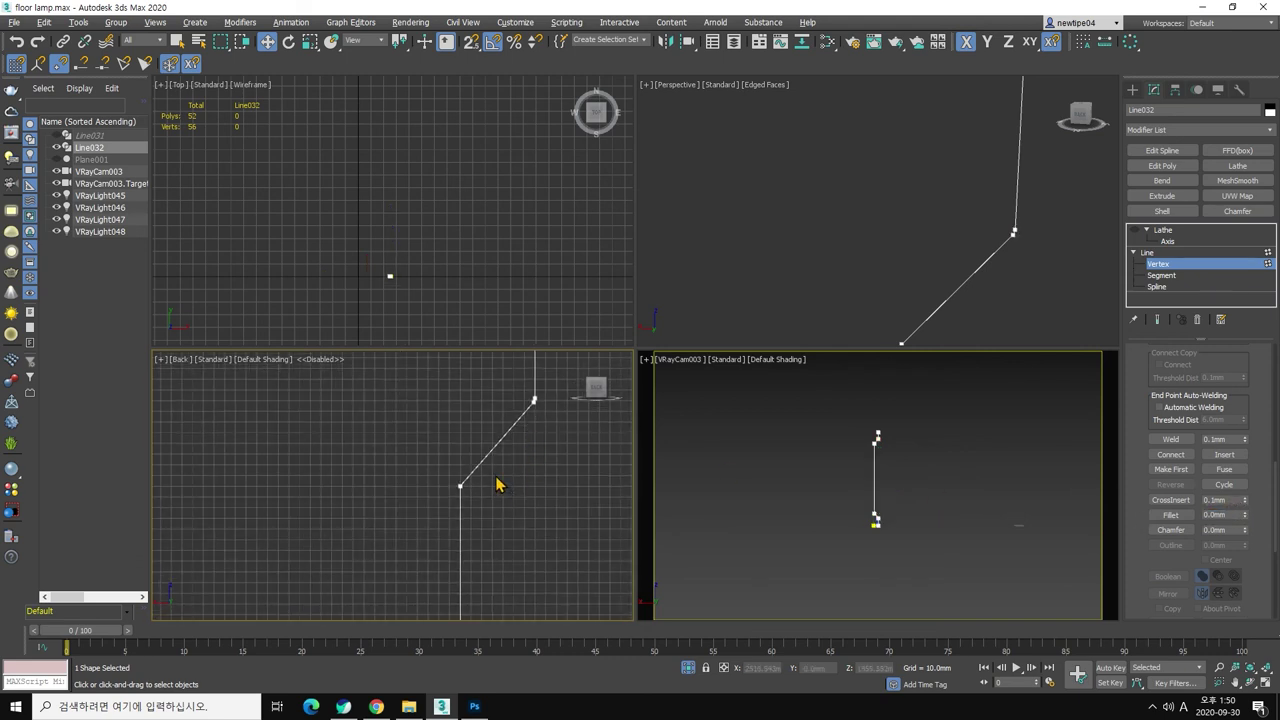
click(376, 706)
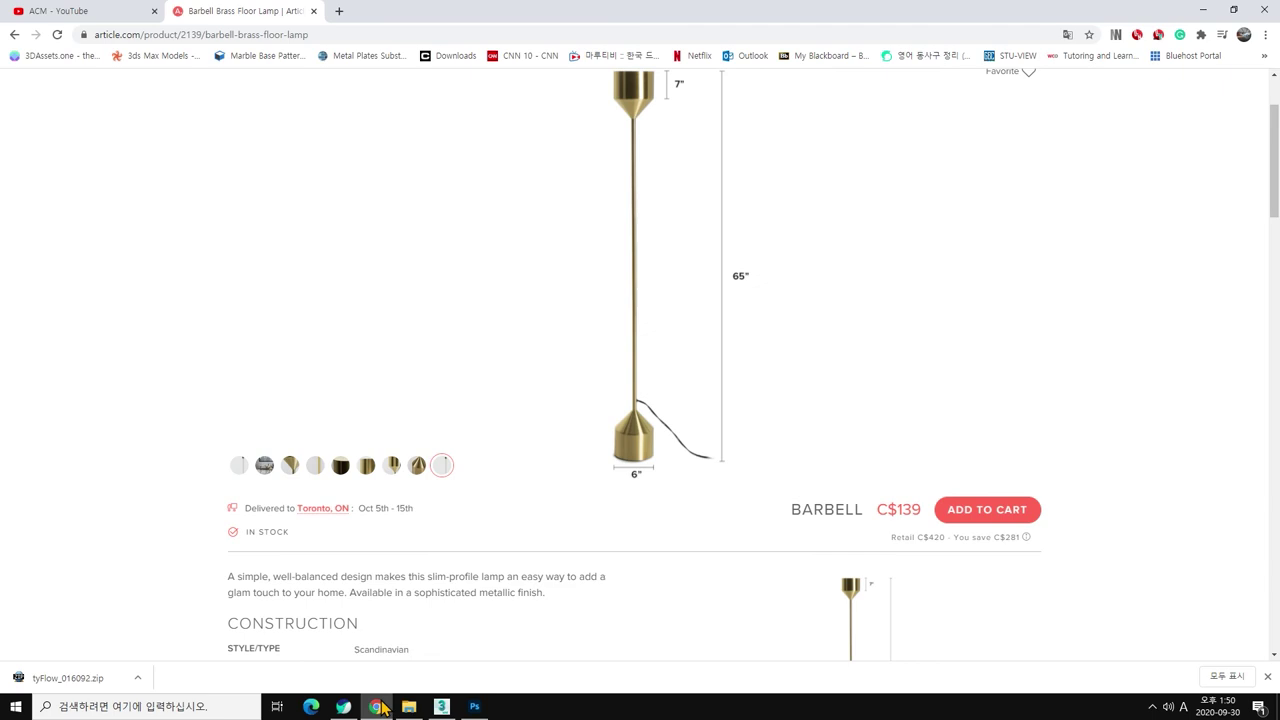
Step: View the brass lamp's close-up thumbnail photo, then Alt+Tab back to floor lamp.max in 3ds Max
click(418, 466)
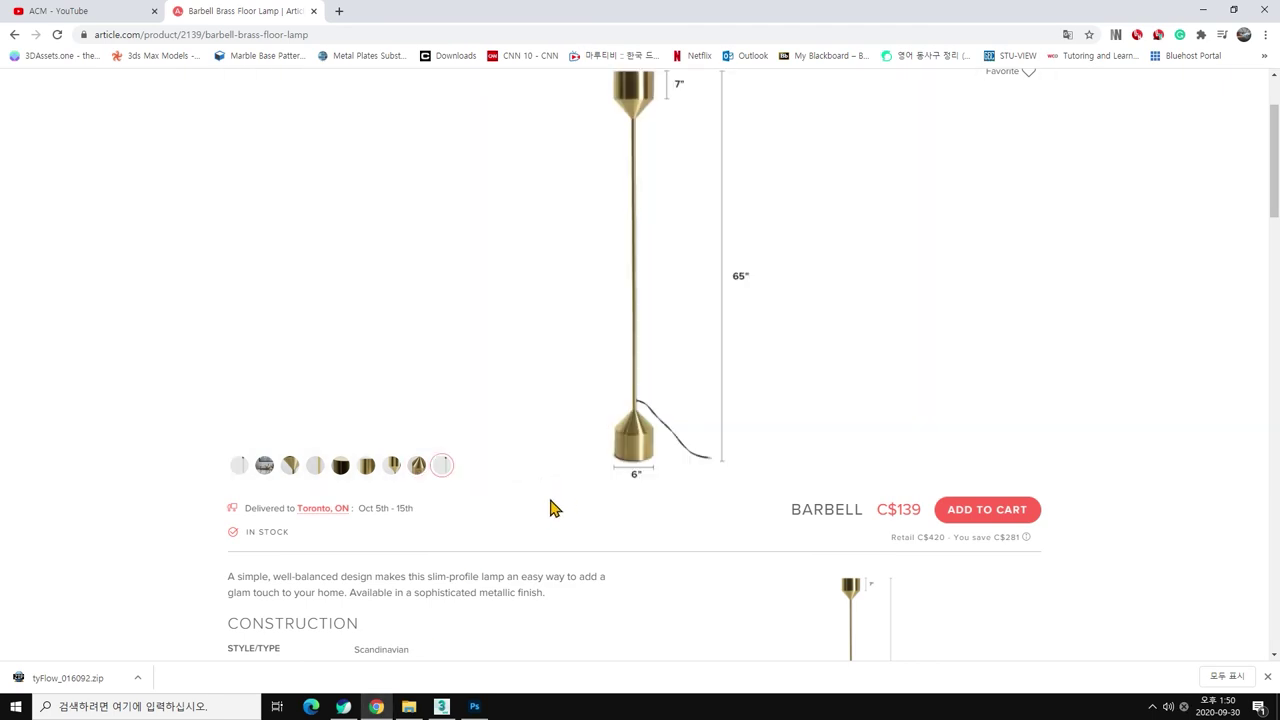
scroll(491, 560, up, 2)
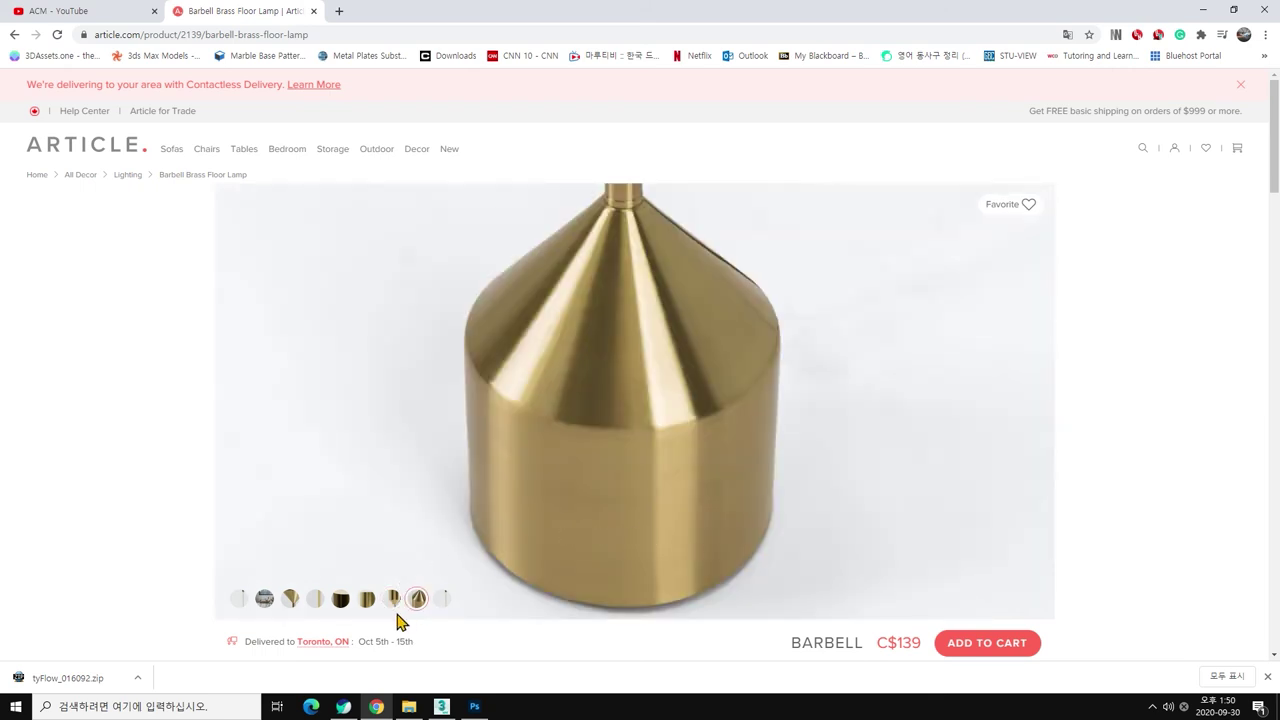
mouse_move(391, 465)
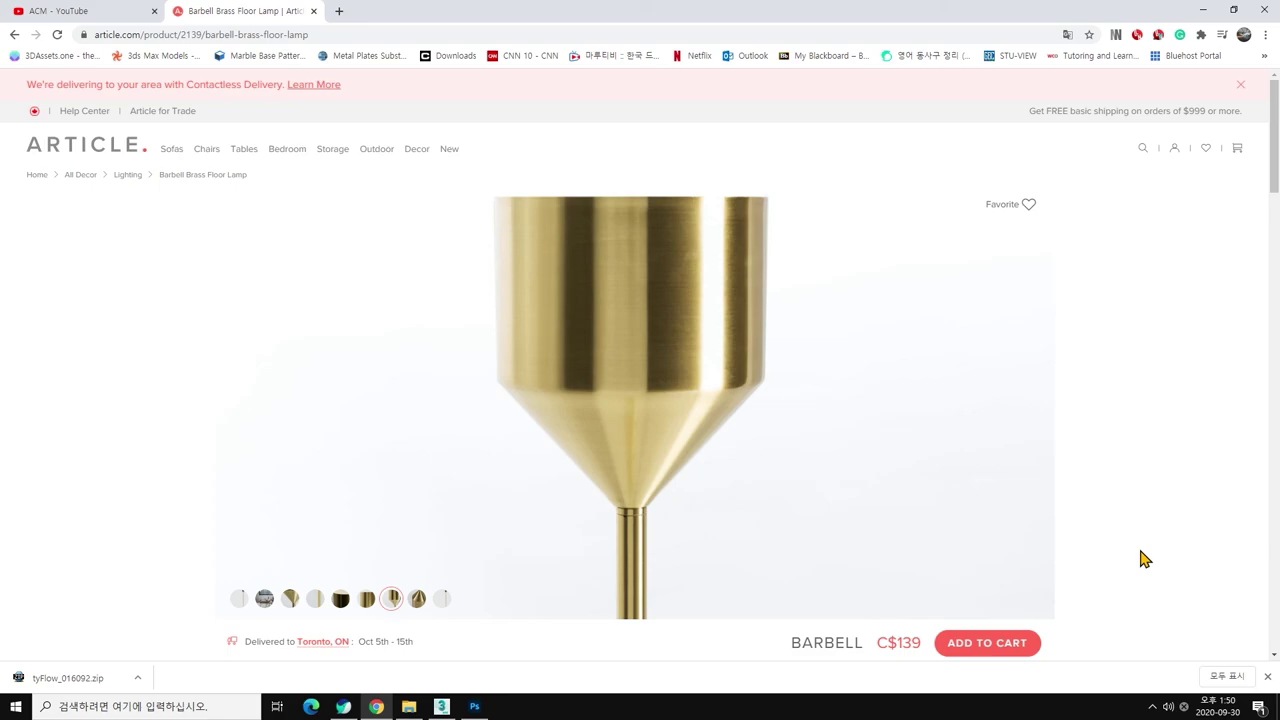
key(alt+Tab)
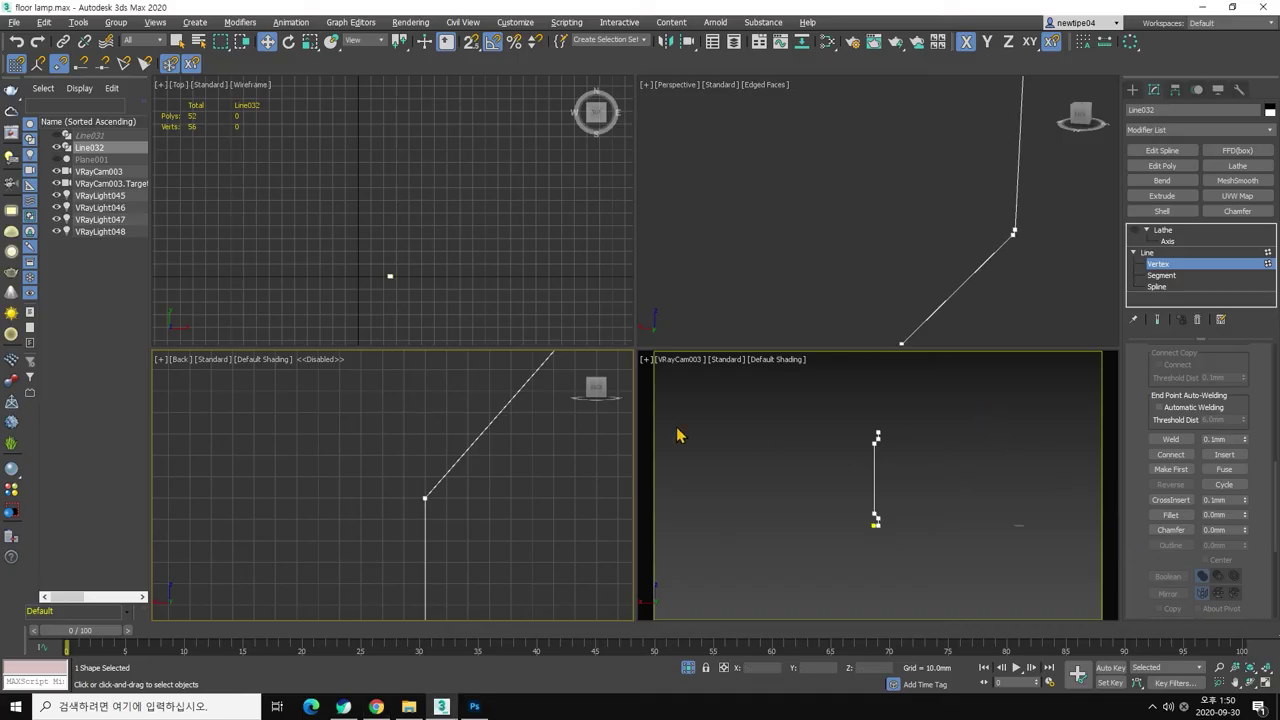
Step: Refine the profile line to add a new vertex on the vertical stem, then select it
scroll(531, 470, down, 2)
scroll(517, 523, up, 3)
scroll(531, 537, up, 5)
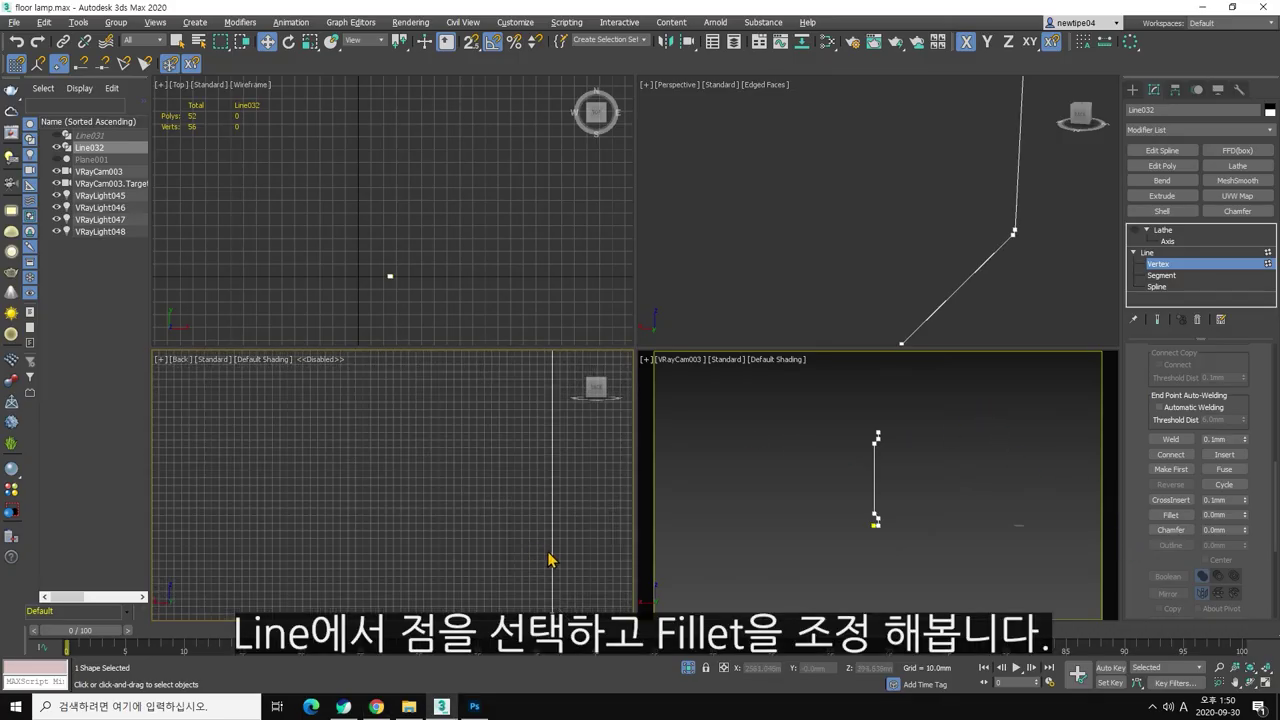
scroll(548, 560, down, 2)
mouse_move(529, 434)
middle_down()
mouse_move(527, 472)
mouse_move(465, 469)
mouse_move(462, 520)
middle_up()
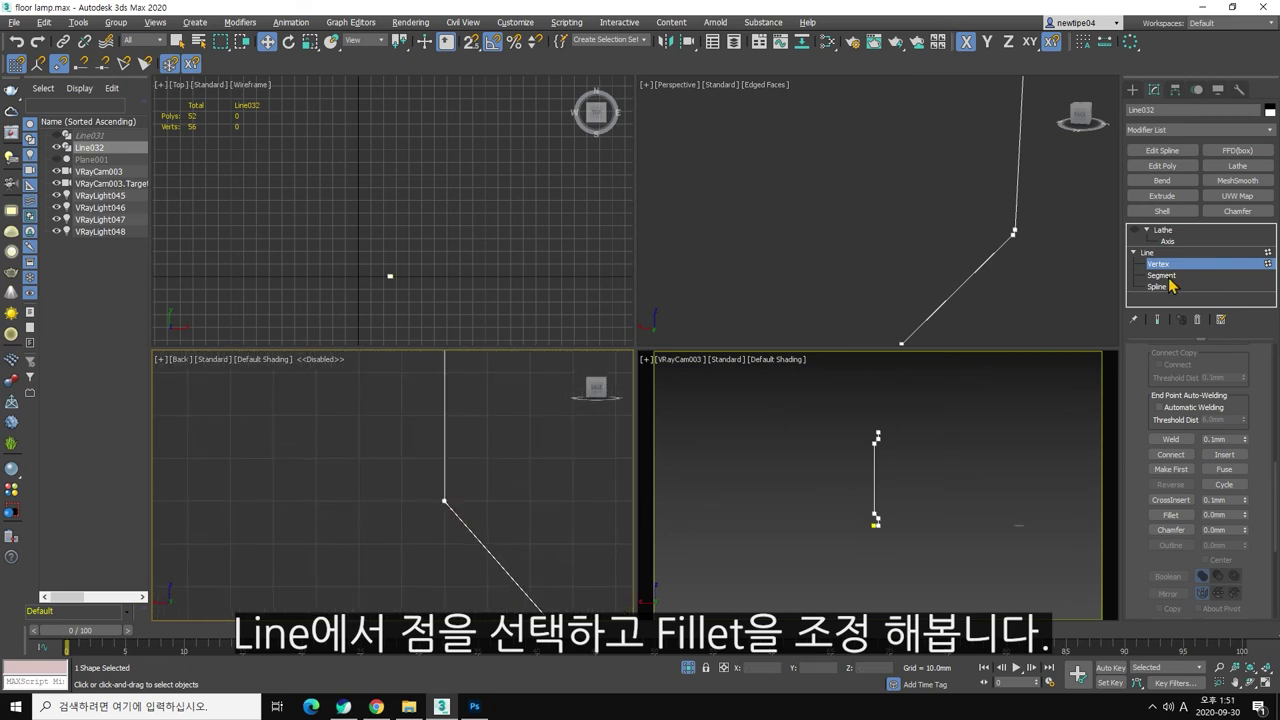
middle_drag(449, 463, 437, 506)
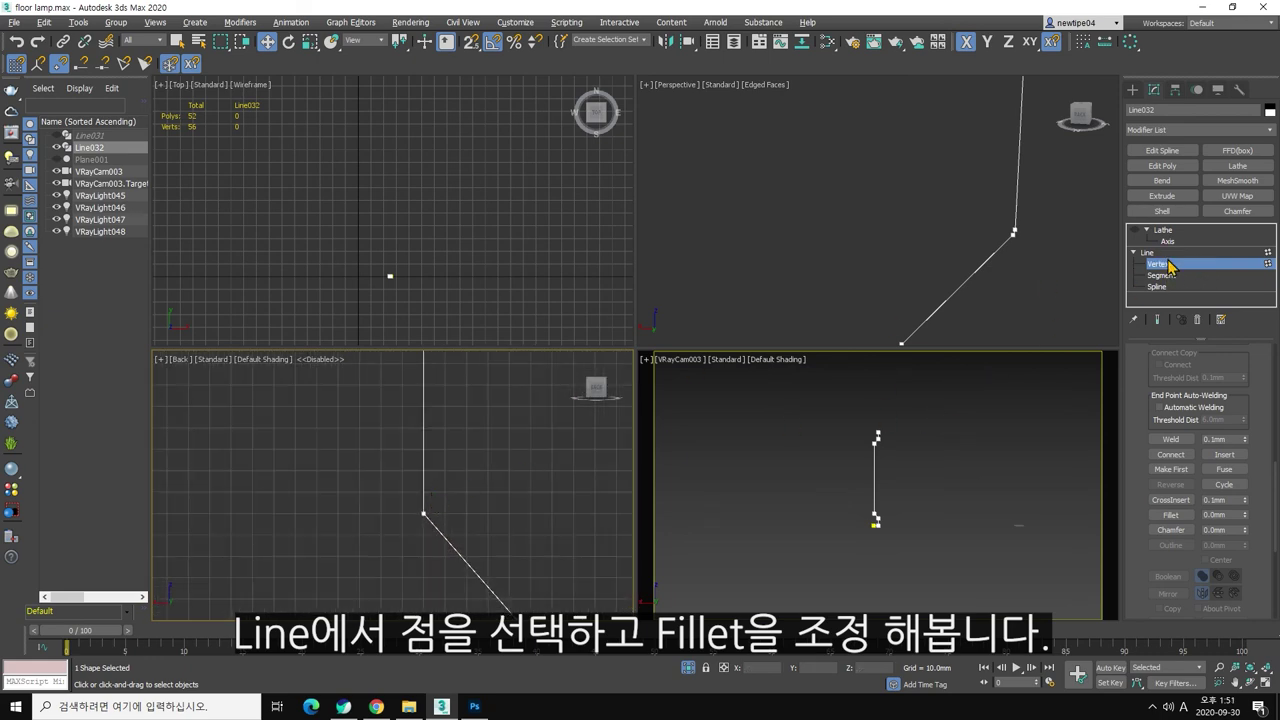
scroll(1188, 485, down, 1)
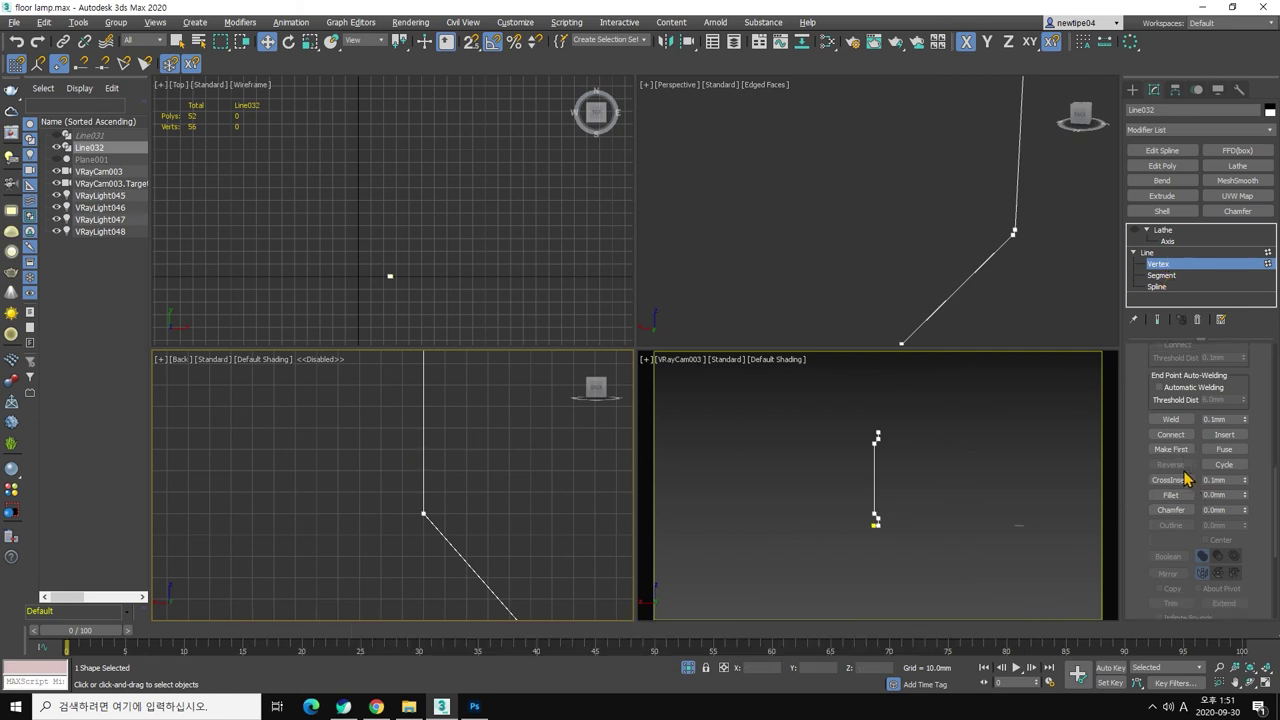
scroll(1188, 485, down, 3)
scroll(1188, 485, up, 1)
scroll(1190, 495, up, 1)
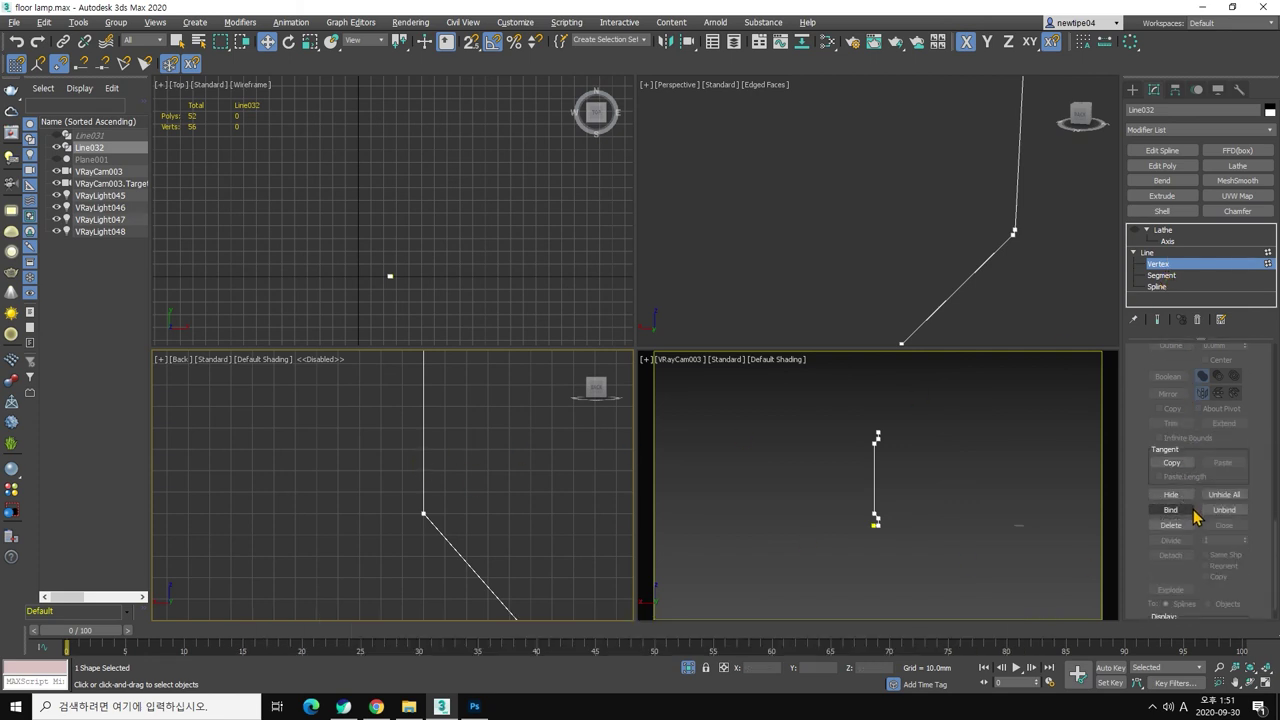
scroll(1195, 515, up, 2)
scroll(1195, 515, up, 2)
click(1171, 430)
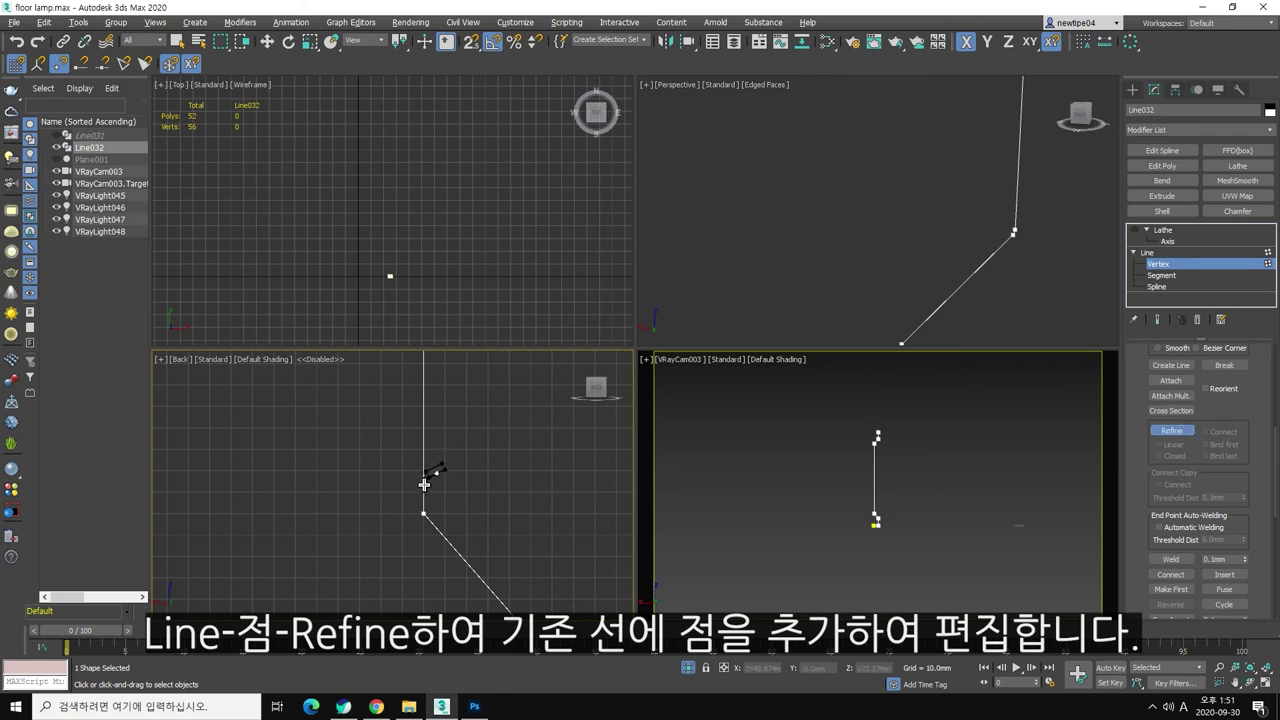
click(424, 485)
right_click(450, 496)
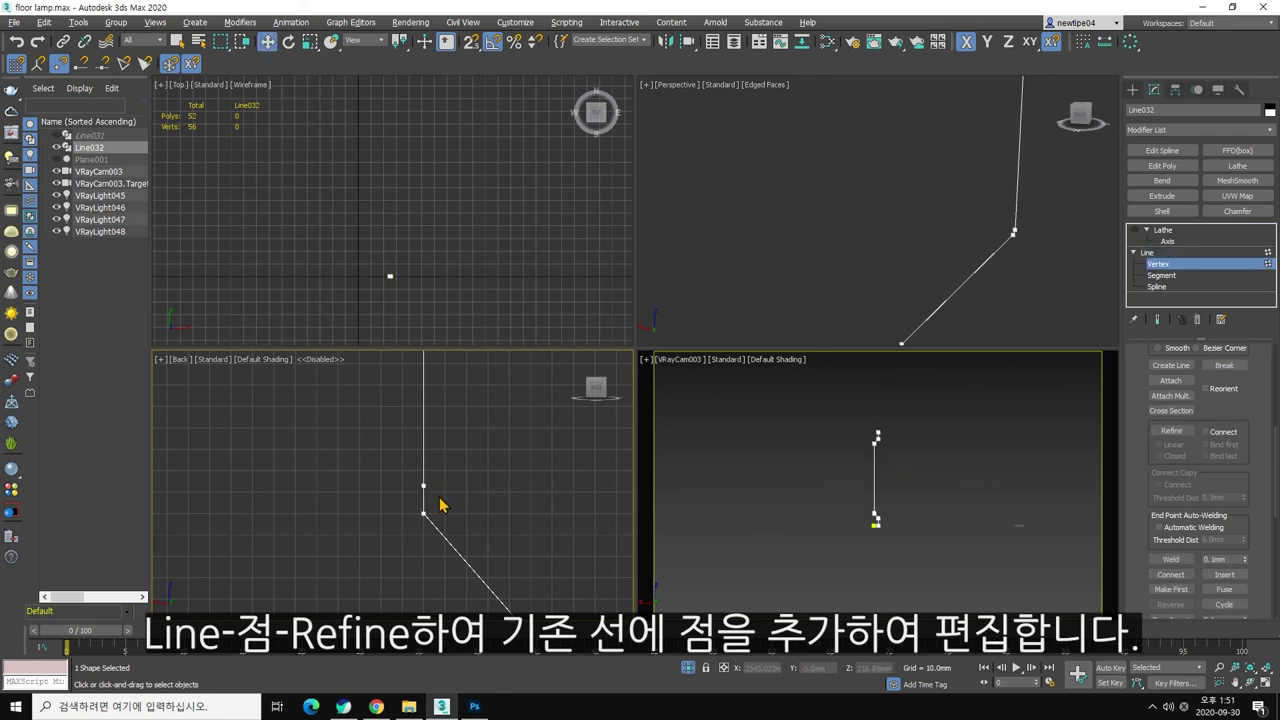
click(424, 486)
Step: Chamfer the new stem vertex by 1.0mm
scroll(1205, 520, down, 1)
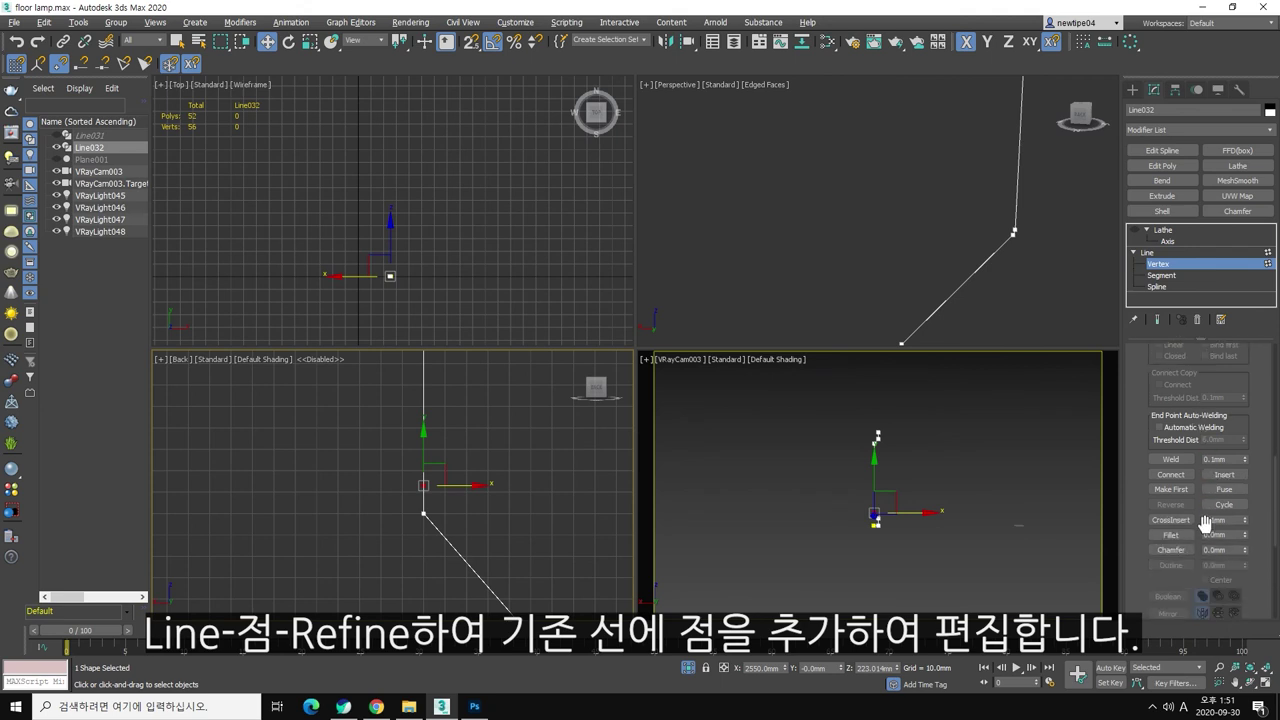
click(1245, 548)
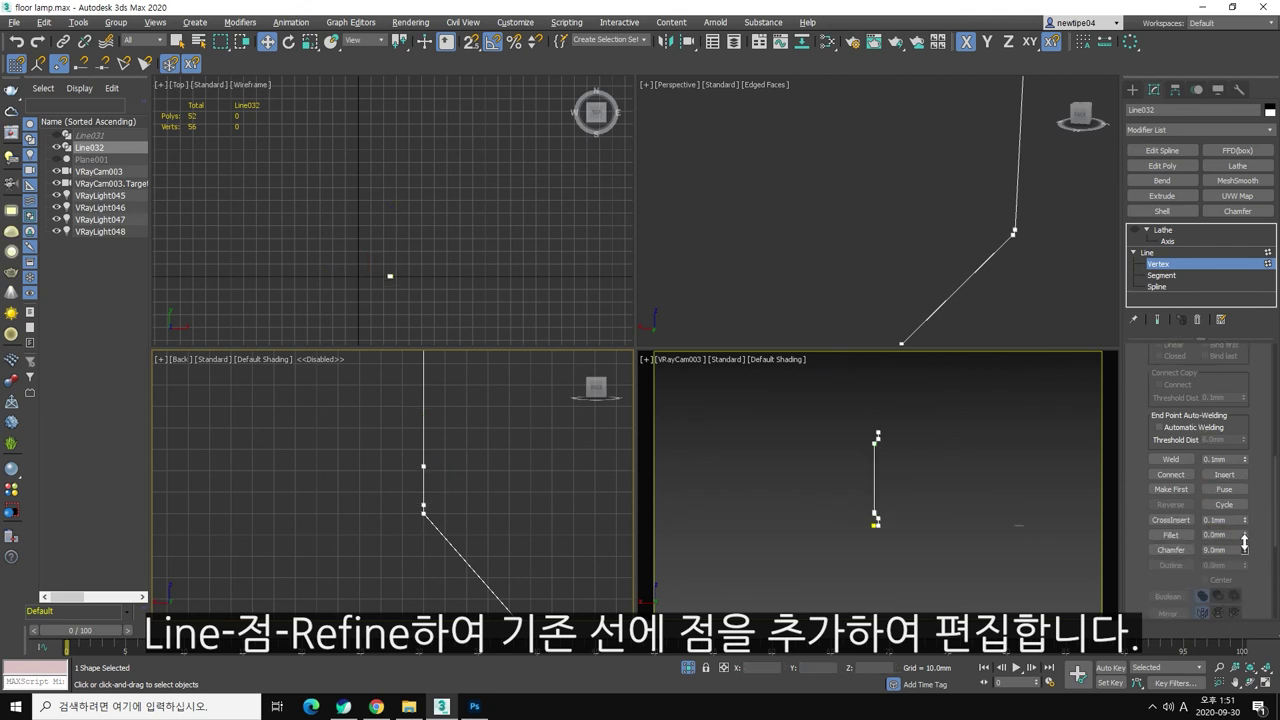
drag(1245, 545, 1245, 548)
key(Return)
Step: At Segment level, move the segment between the new vertices left along X to straighten the stem
scroll(424, 492, up, 5)
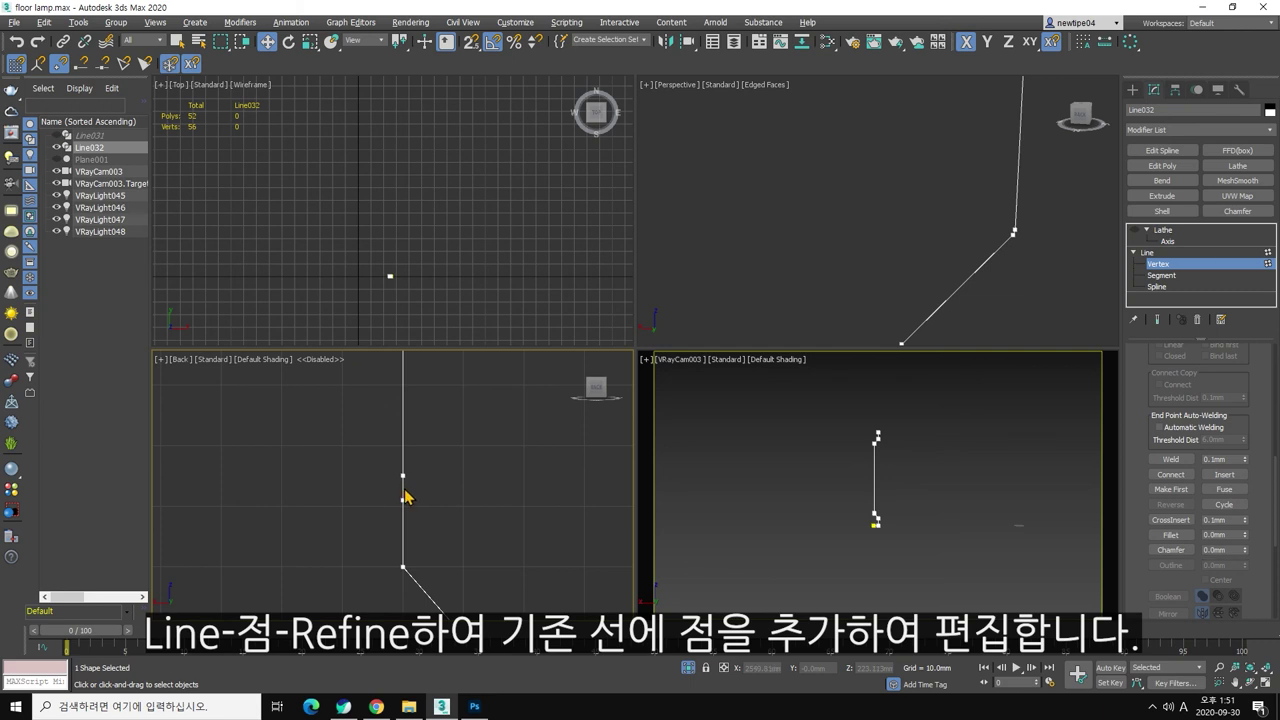
click(1110, 291)
key(2)
click(402, 487)
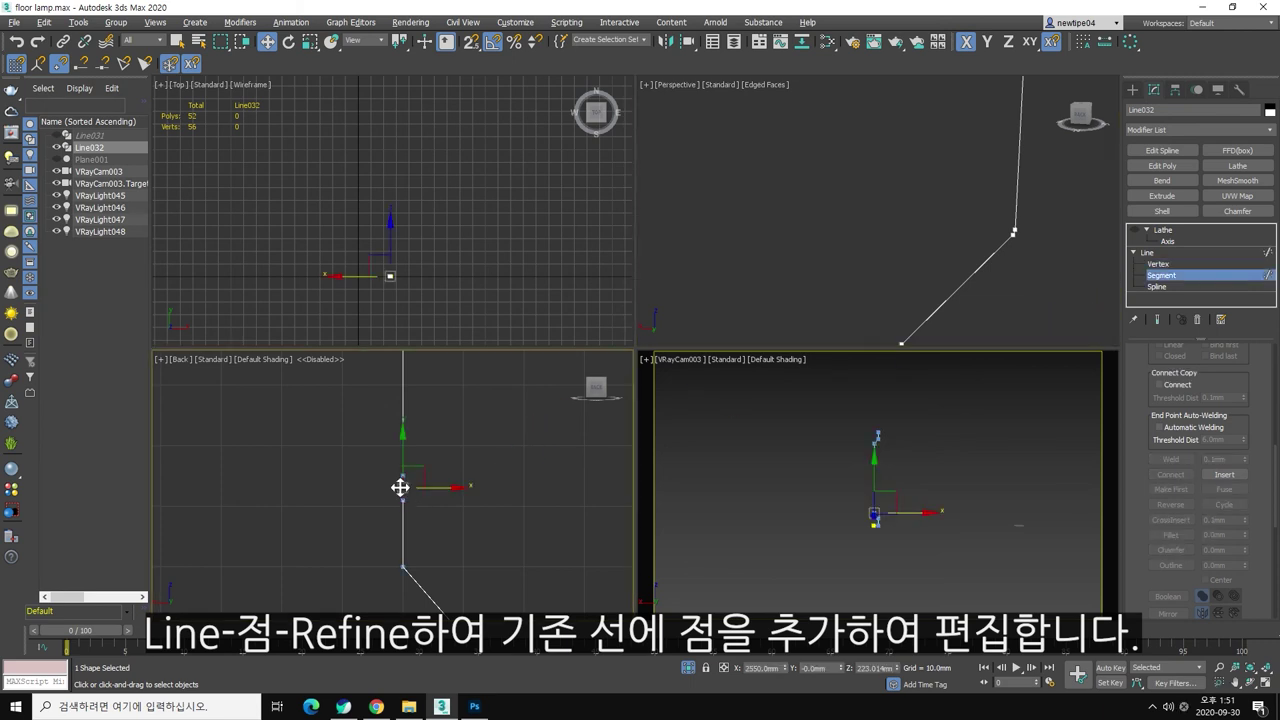
drag(429, 488, 401, 487)
key(1)
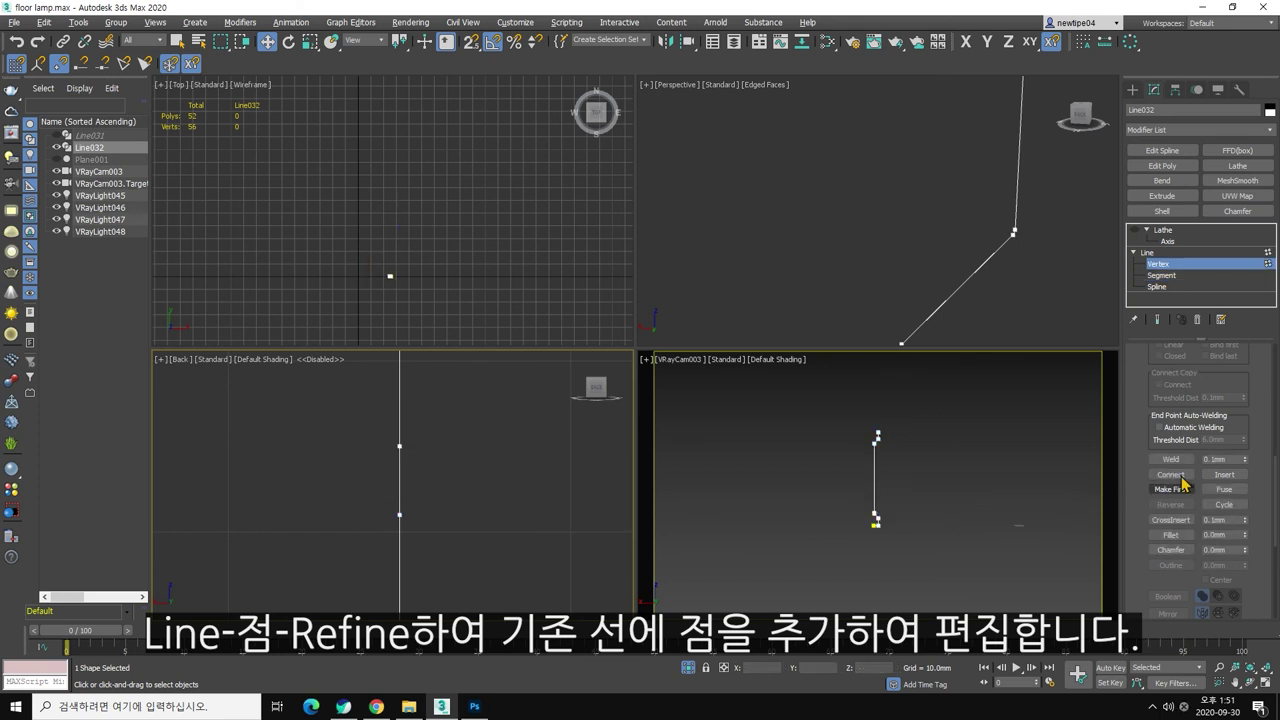
scroll(1200, 440, up, 3)
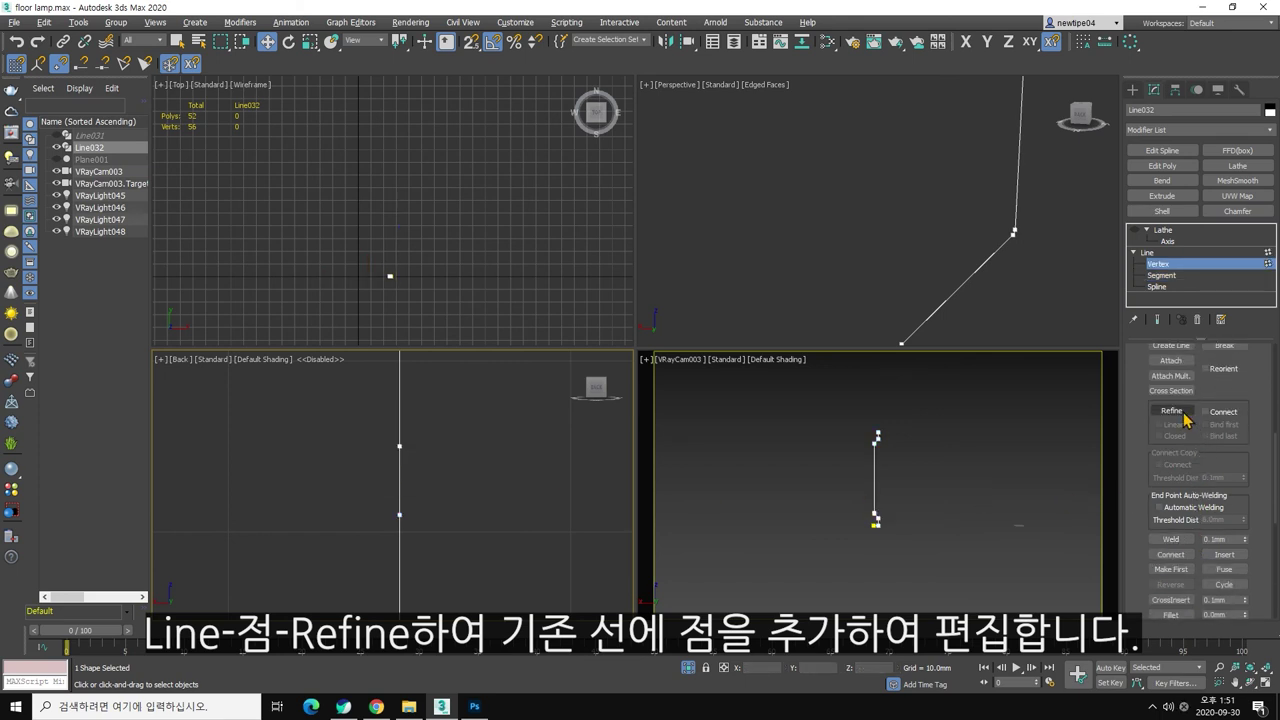
Step: Move a stem vertex sideways and adjust it via the quad menu to start the bulge
click(1171, 411)
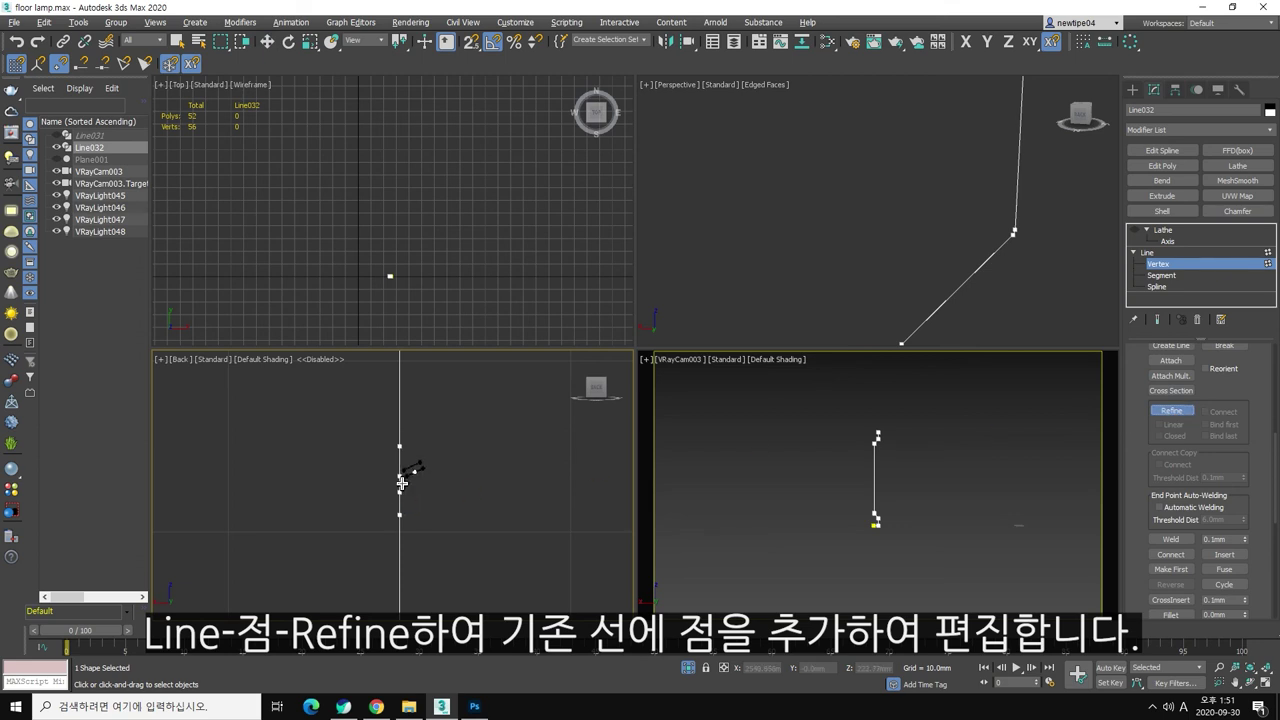
key(w)
click(399, 475)
mouse_move(419, 456)
mouse_down()
mouse_move(377, 434)
mouse_move(349, 457)
mouse_up()
right_click(395, 447)
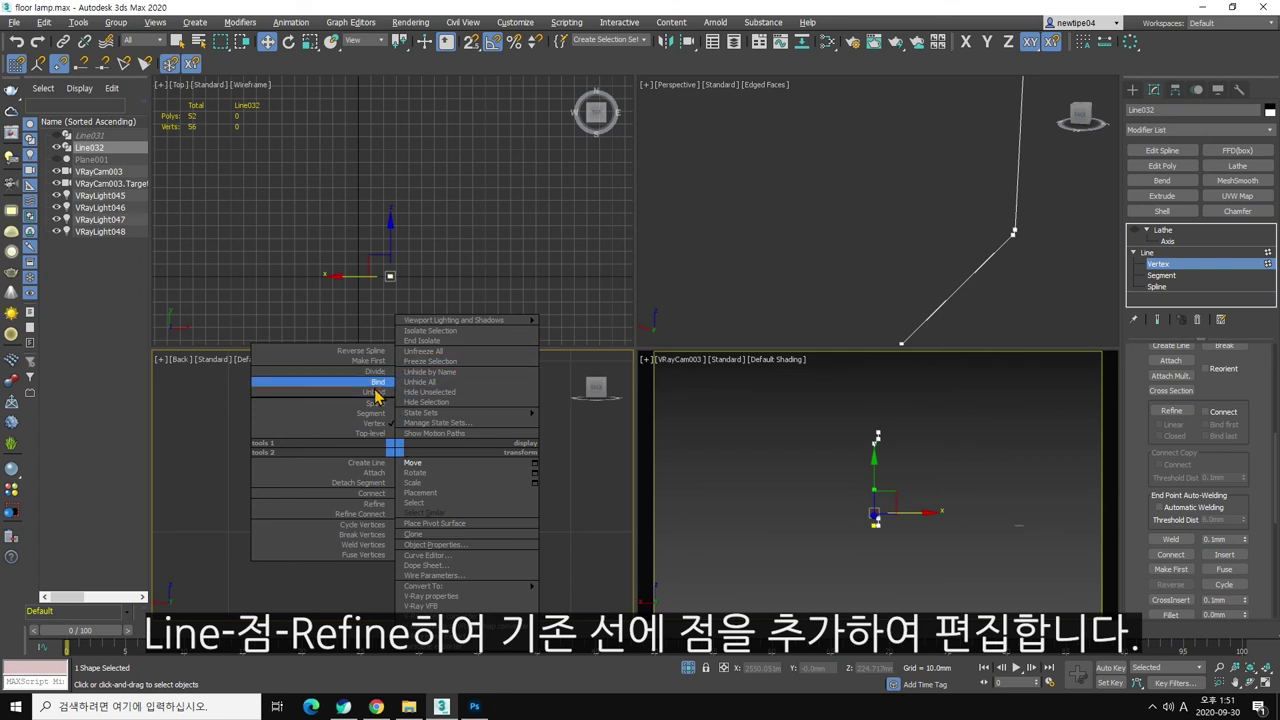
click(352, 462)
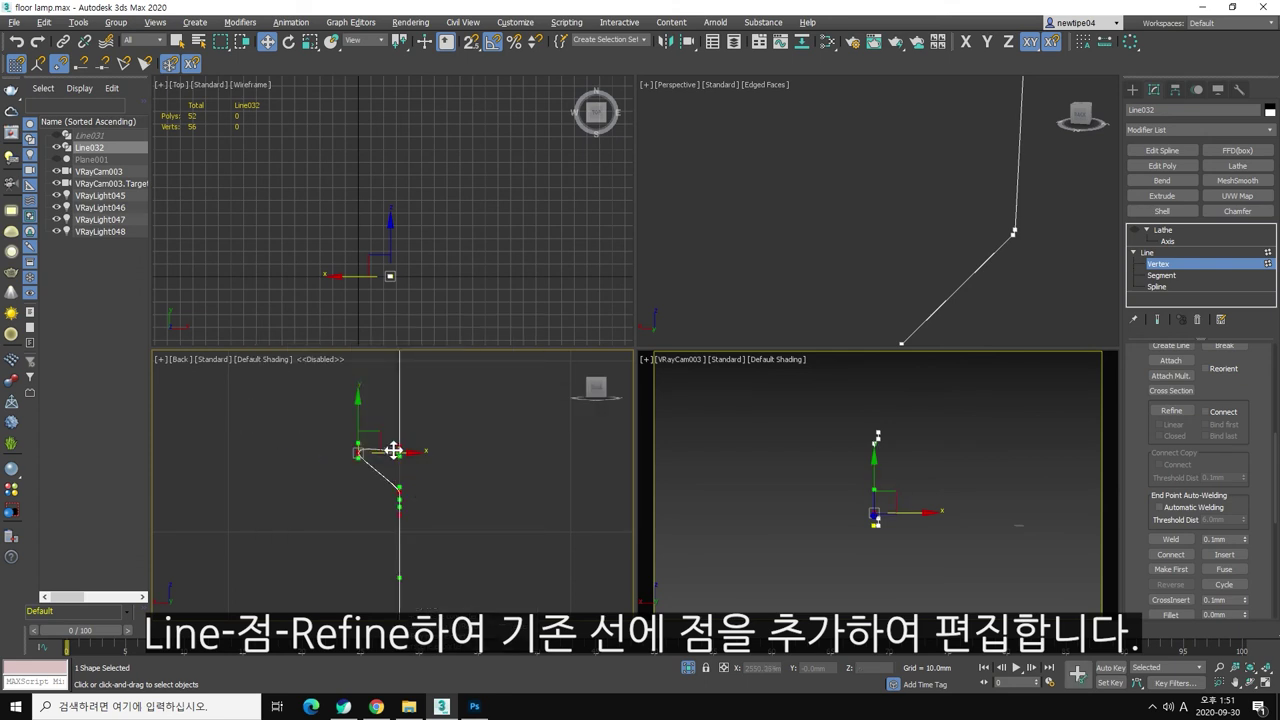
right_click(388, 436)
click(368, 370)
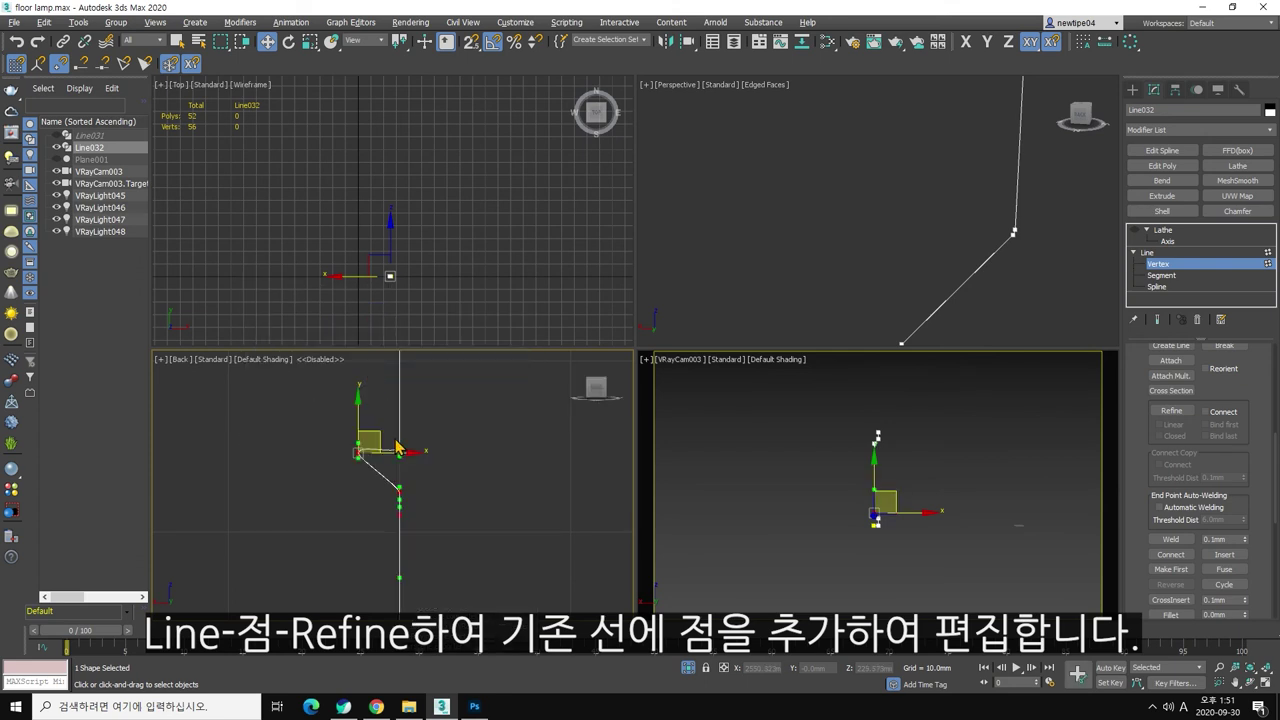
right_click(397, 447)
click(370, 370)
mouse_move(380, 437)
mouse_down()
mouse_move(297, 443)
mouse_move(408, 436)
mouse_up()
Step: With snaps on, move the lower vertex along constrained axes to square off the step
key(s)
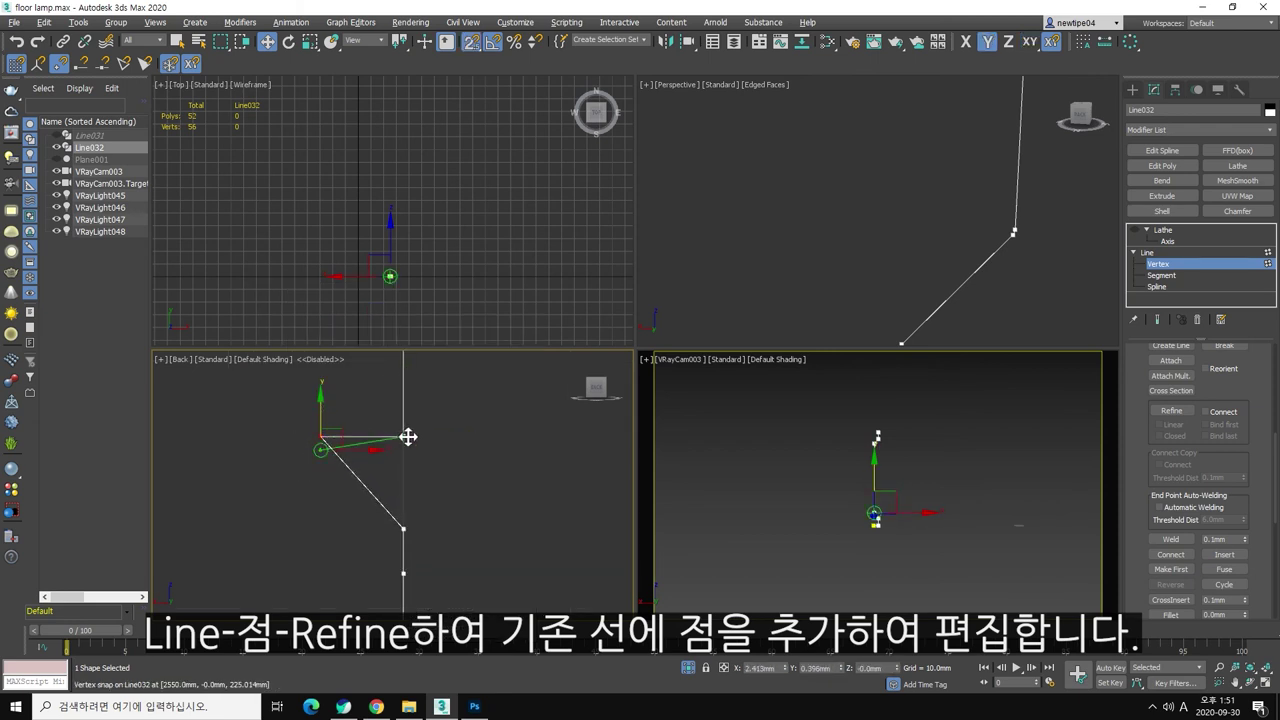
click(403, 529)
middle_drag(437, 526, 465, 469)
key(F5)
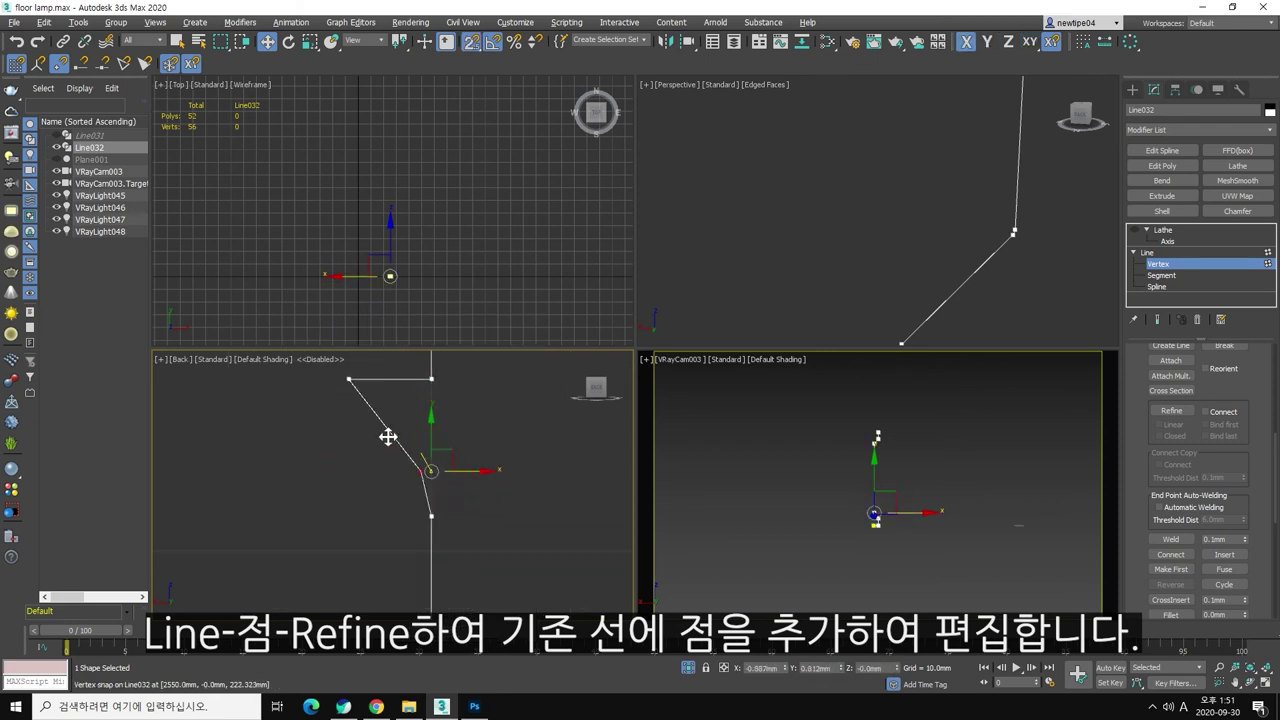
mouse_move(388, 437)
mouse_down()
mouse_move(349, 437)
mouse_move(443, 492)
mouse_move(429, 491)
mouse_up()
key(F6)
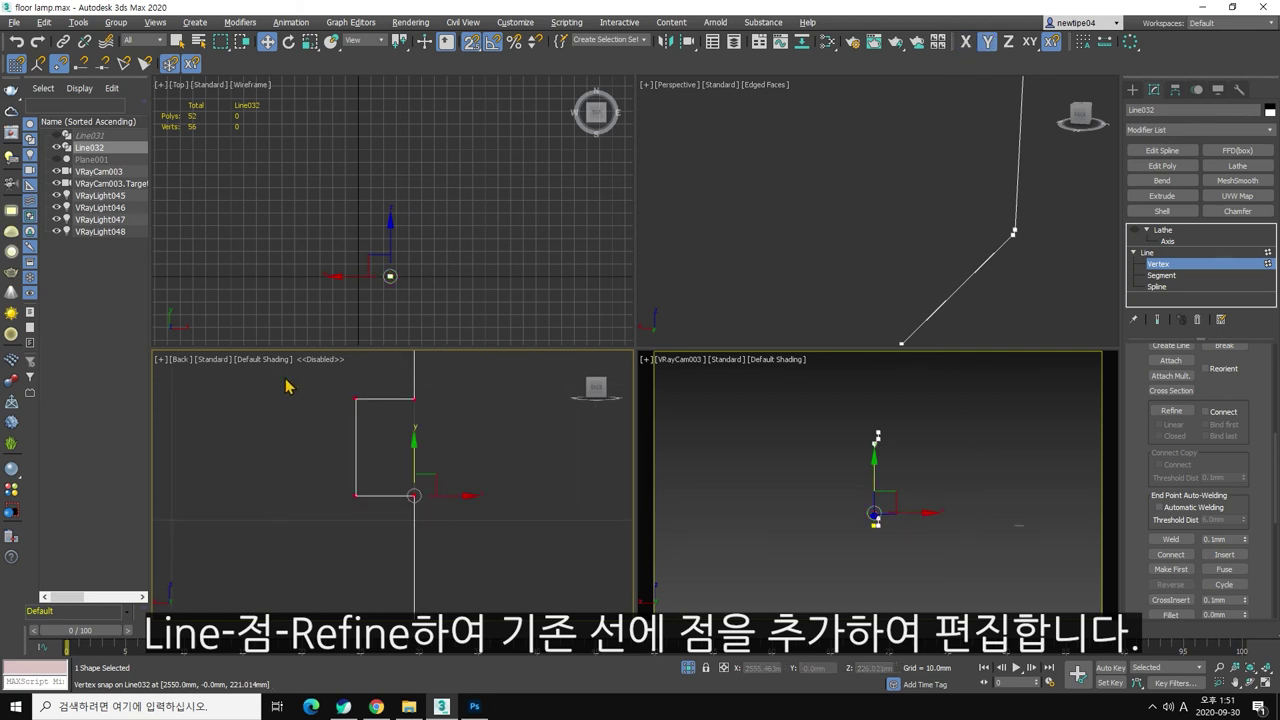
scroll(1212, 519, down, 2)
Step: Fillet the two bulge corner vertices with a value of 20
scroll(1212, 519, down, 2)
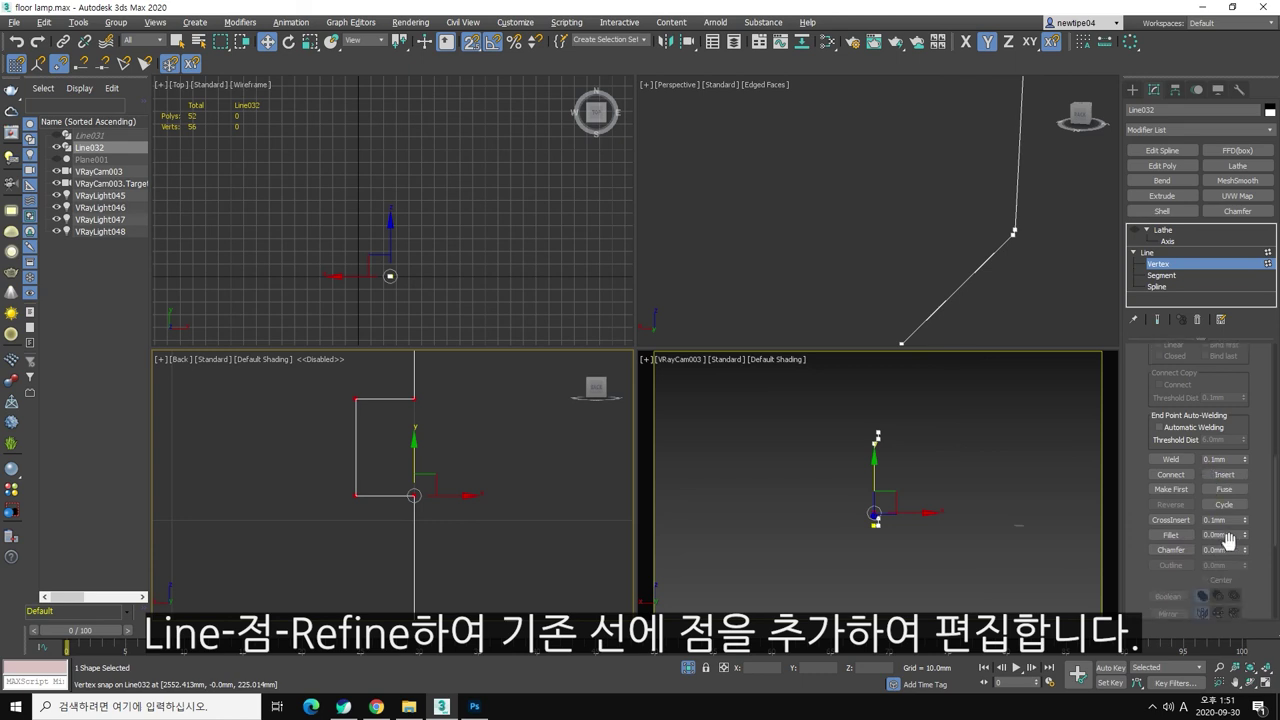
click(1220, 535)
text(20)
key(Return)
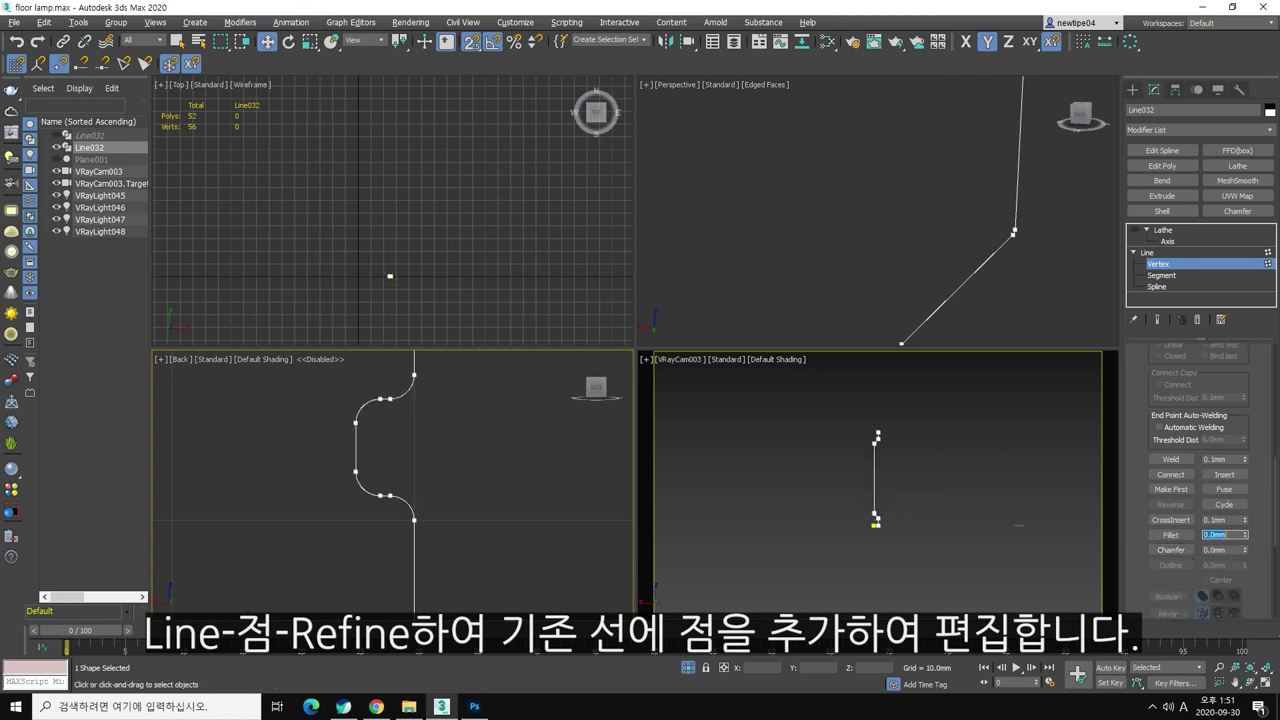
Step: Select the shaft-to-diagonal corner vertex, preview a 1 mm fillet, then reset it to zero
scroll(505, 440, up, 2)
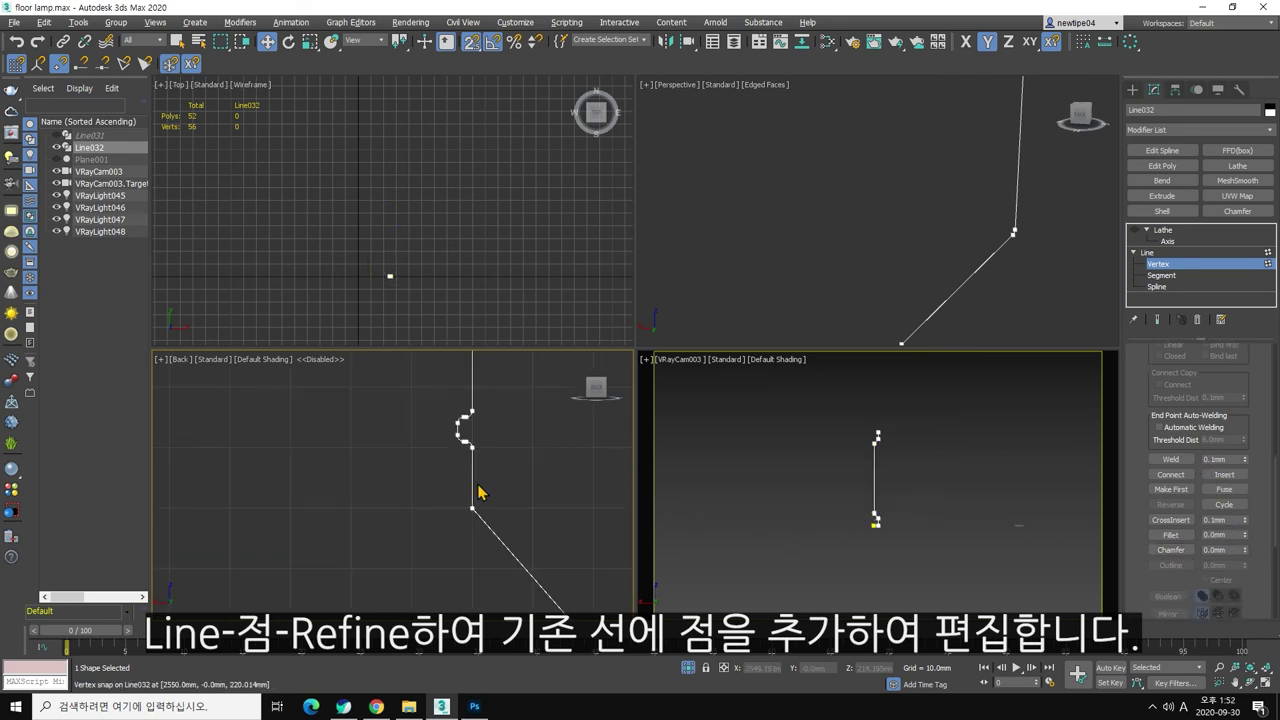
scroll(485, 500, up, 2)
scroll(488, 530, up, 2)
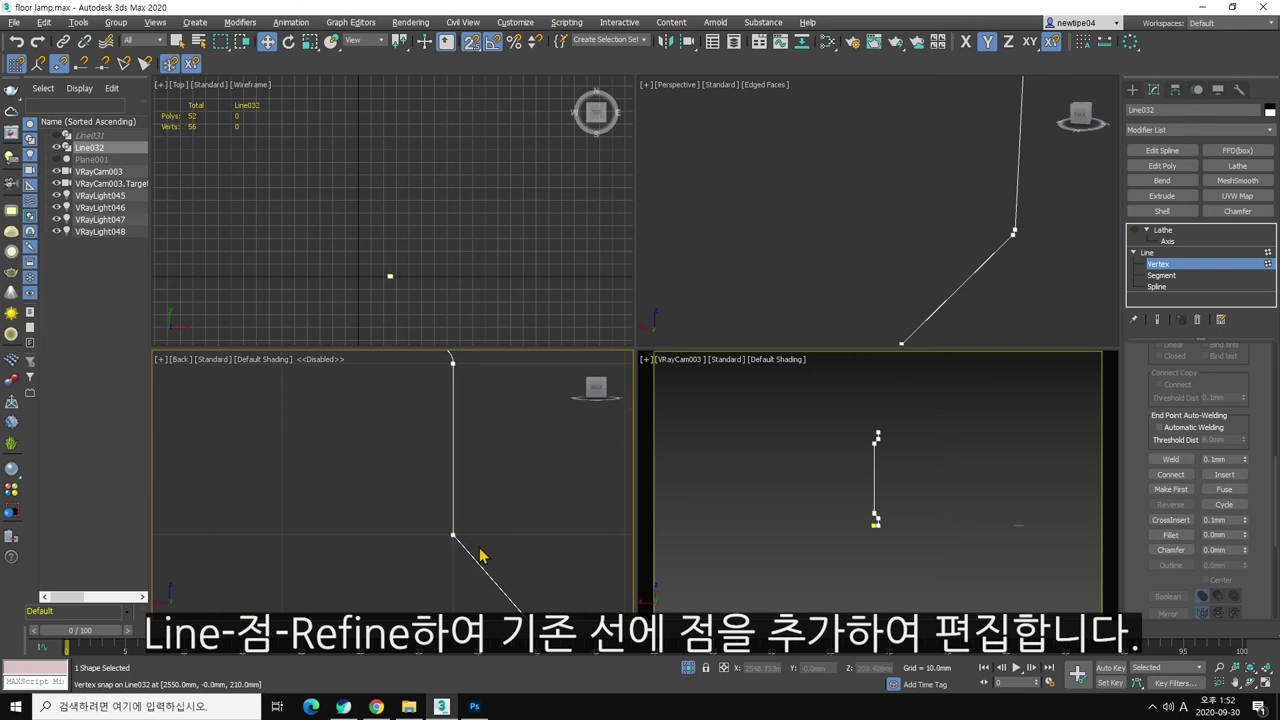
drag(480, 556, 426, 522)
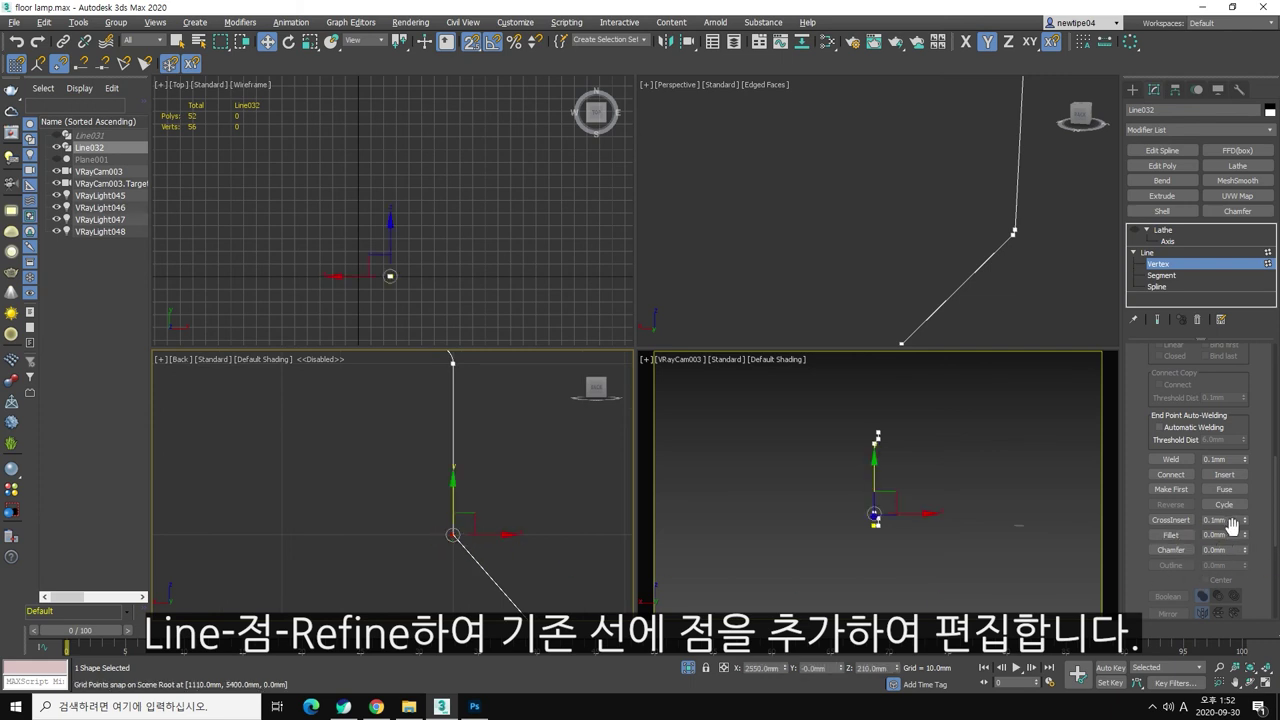
drag(1247, 540, 1247, 538)
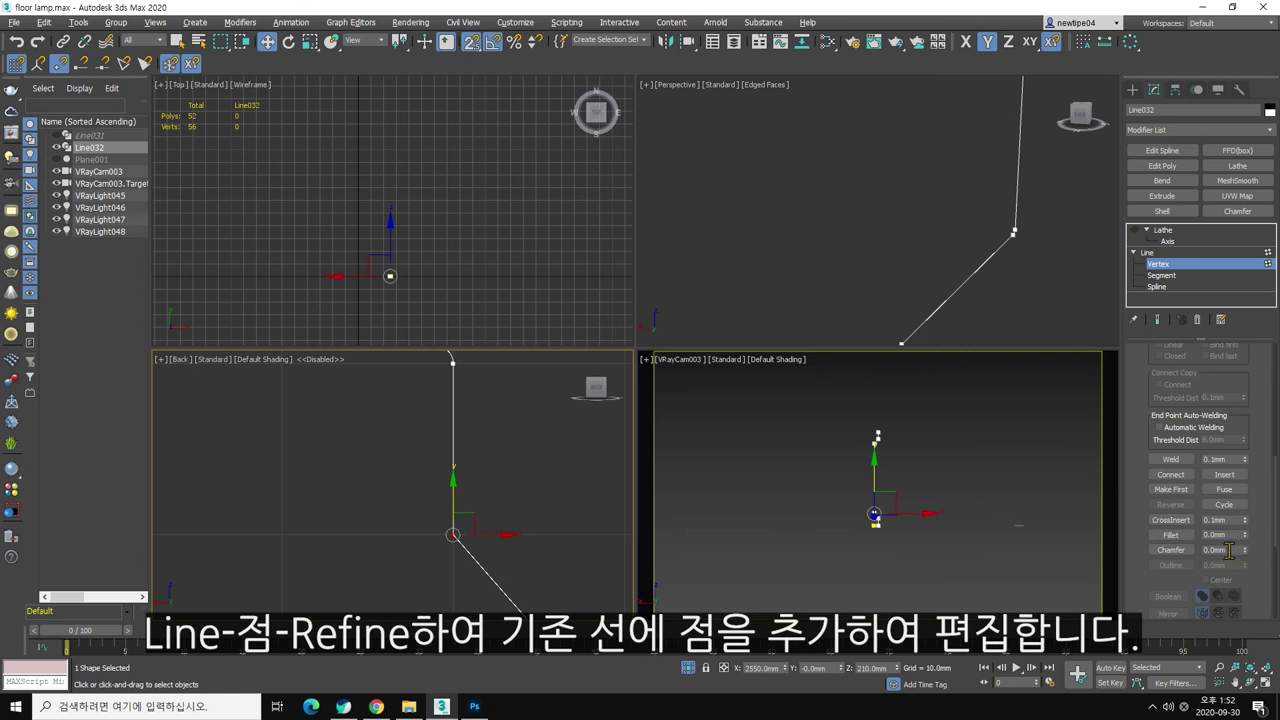
click(1245, 550)
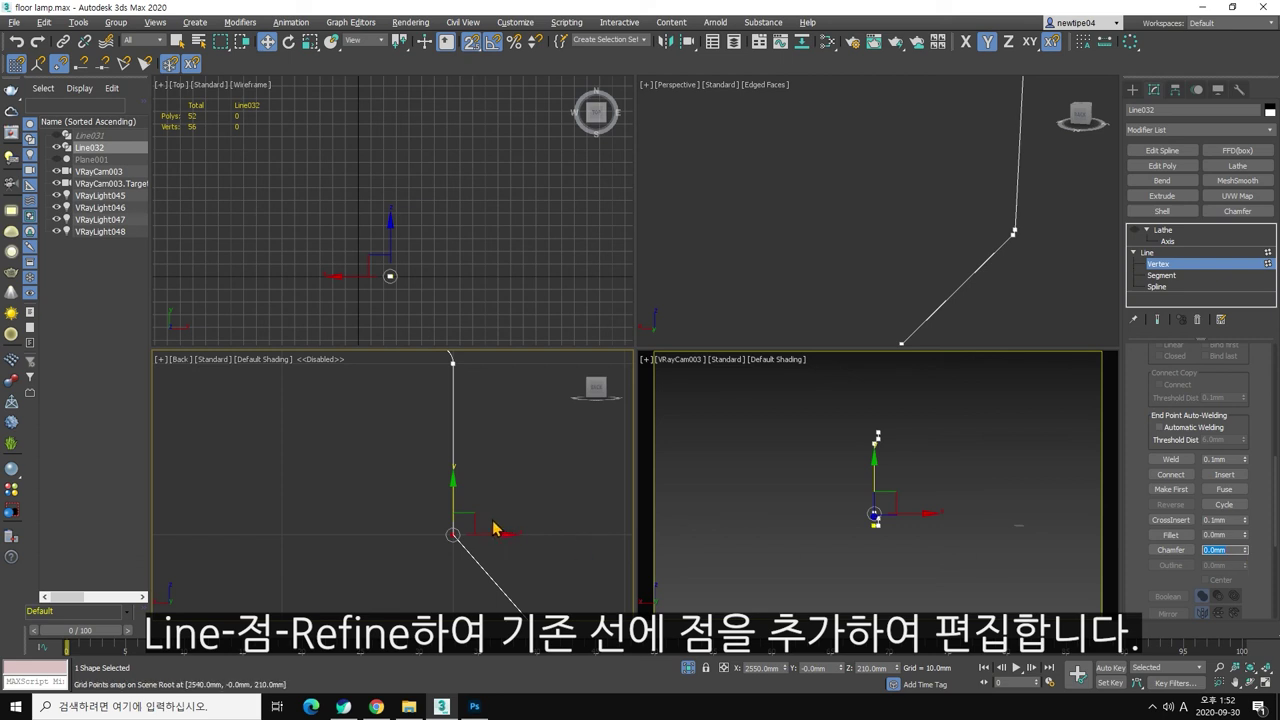
mouse_move(468, 526)
mouse_down()
mouse_move(457, 530)
mouse_move(508, 477)
mouse_move(490, 479)
mouse_up()
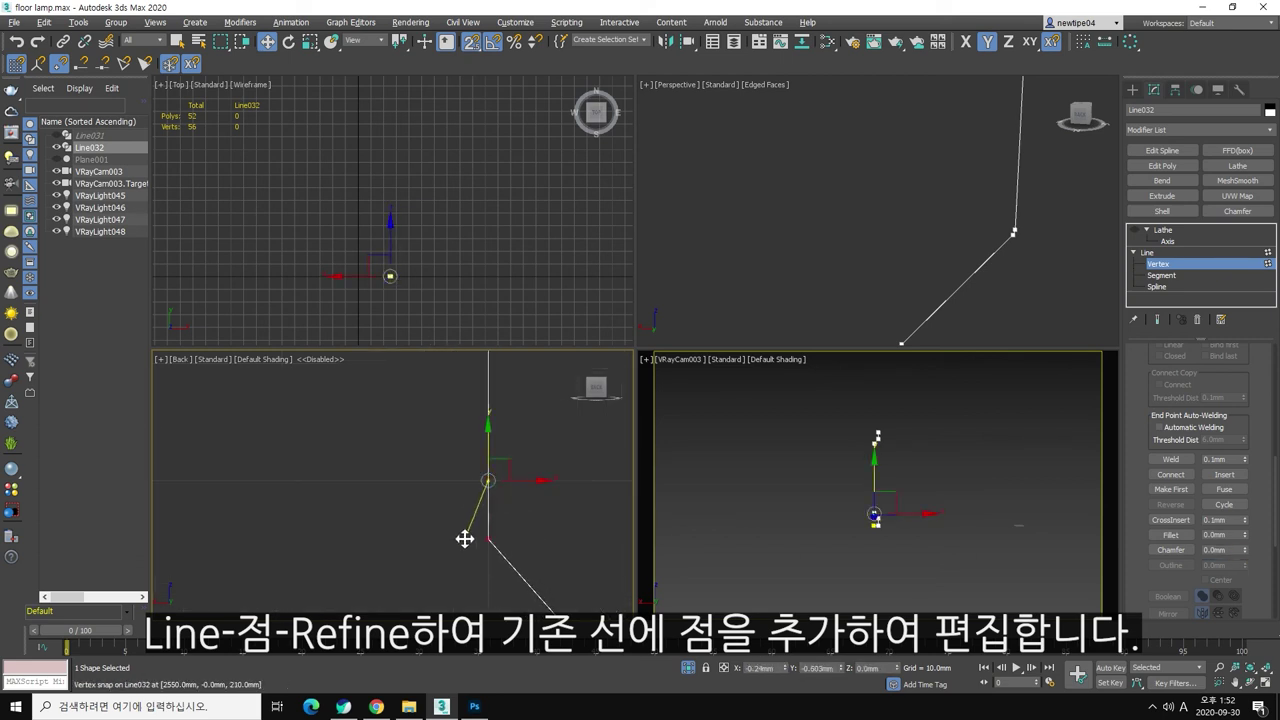
click(1245, 536)
right_click(1246, 540)
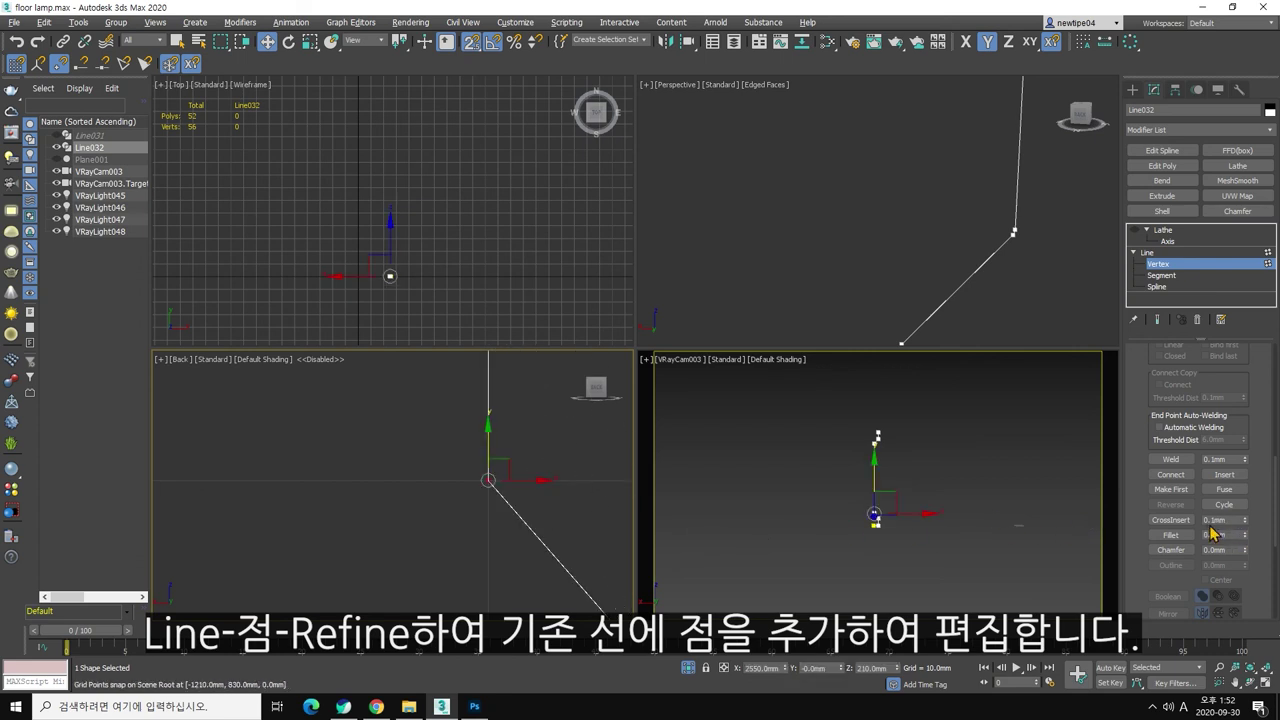
Step: Chamfer the shaft-to-diagonal corner interactively, splitting it into two close vertices
right_click(1247, 553)
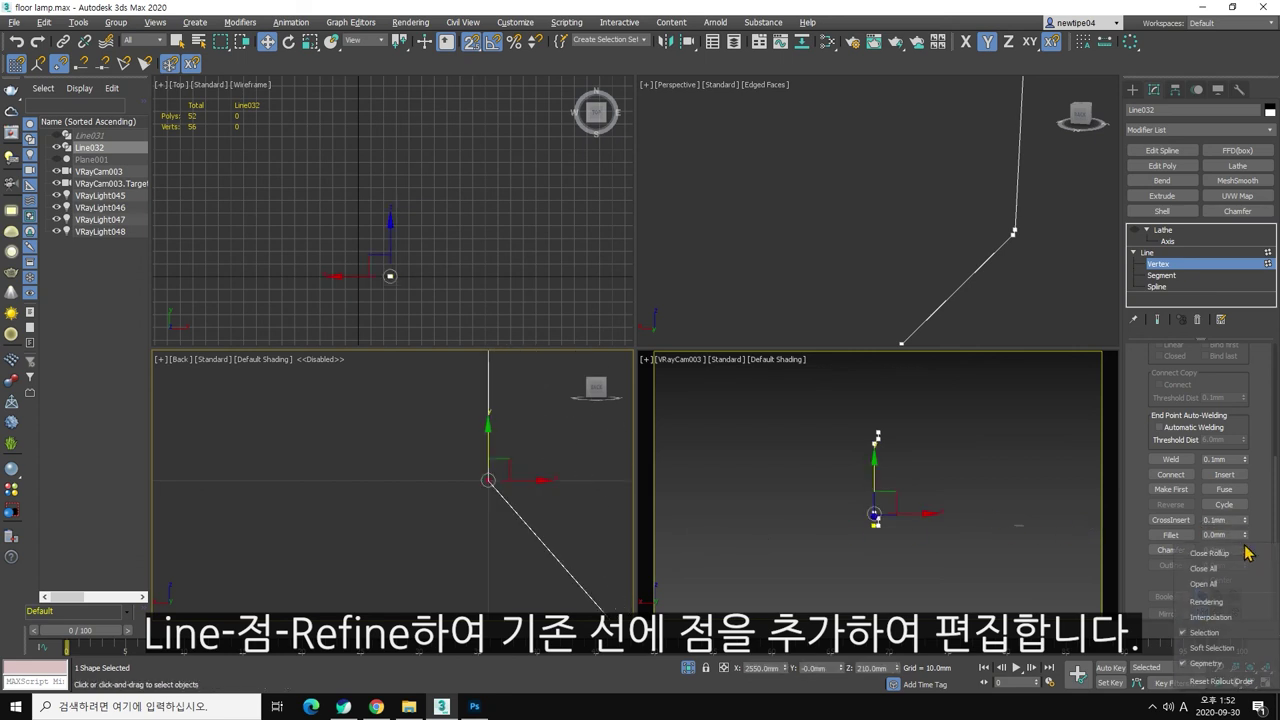
scroll(503, 462, down, 3)
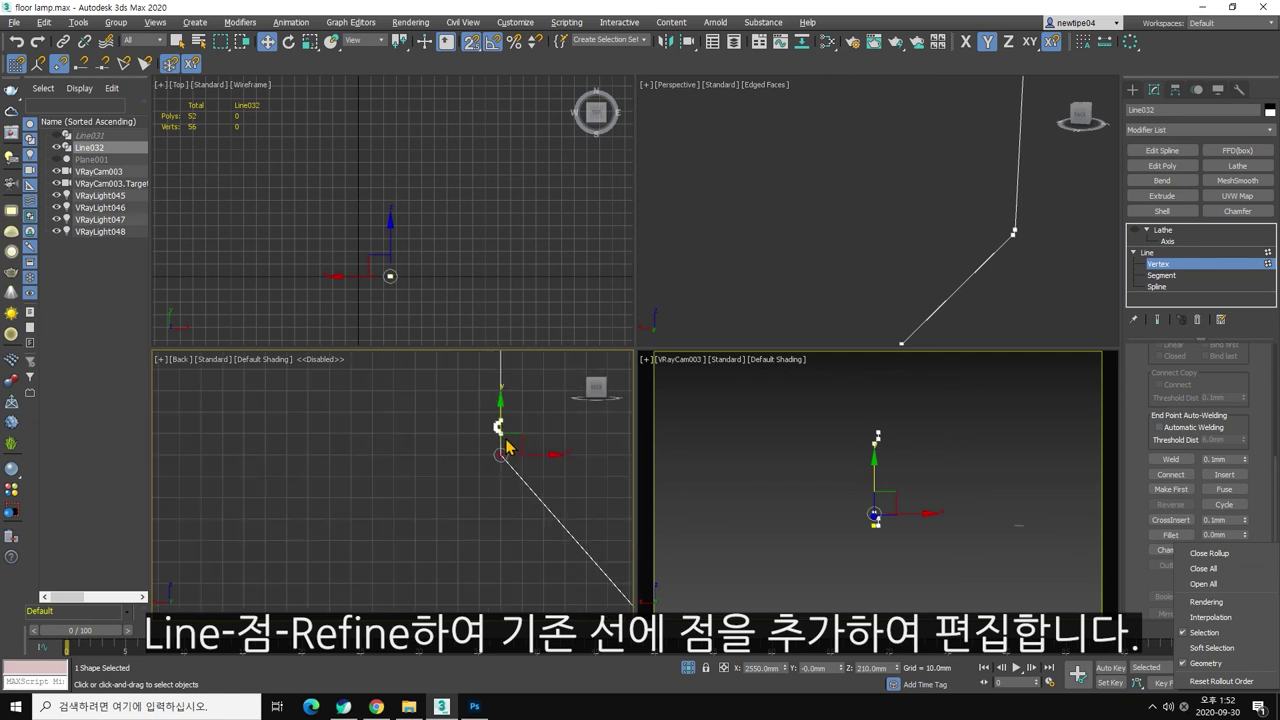
click(515, 464)
middle_drag(584, 463, 535, 468)
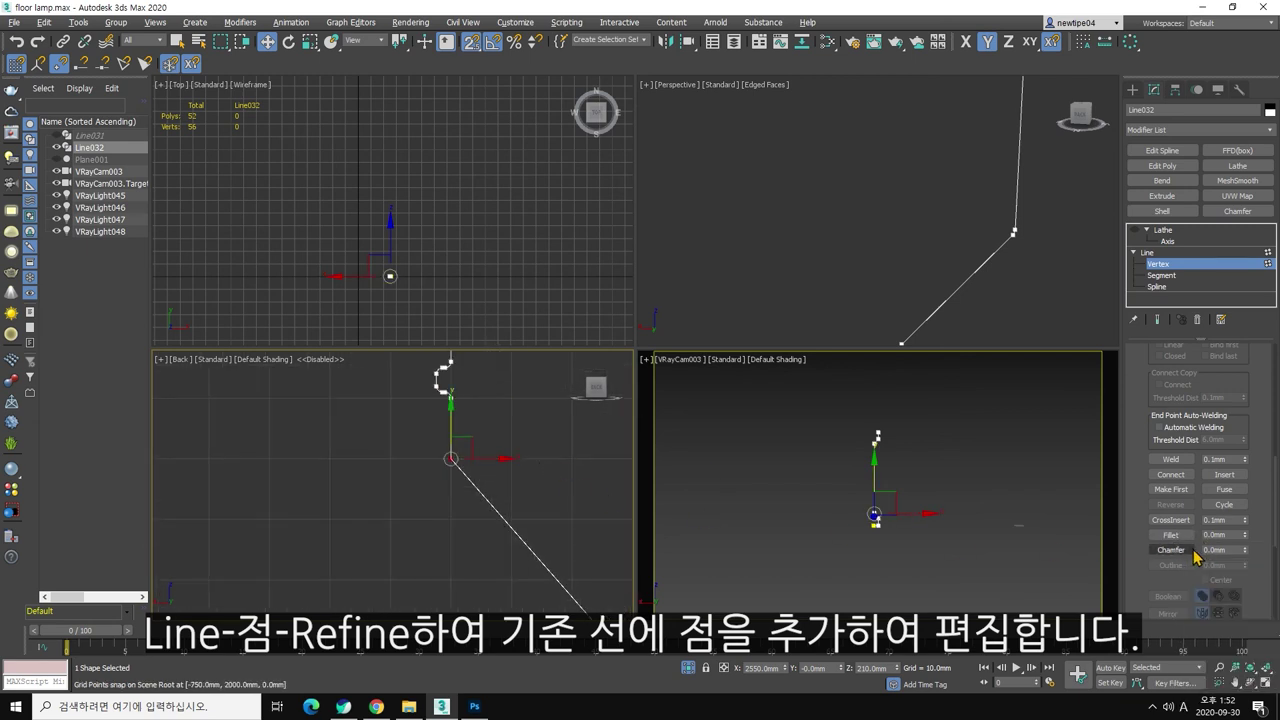
click(1171, 550)
drag(454, 457, 479, 440)
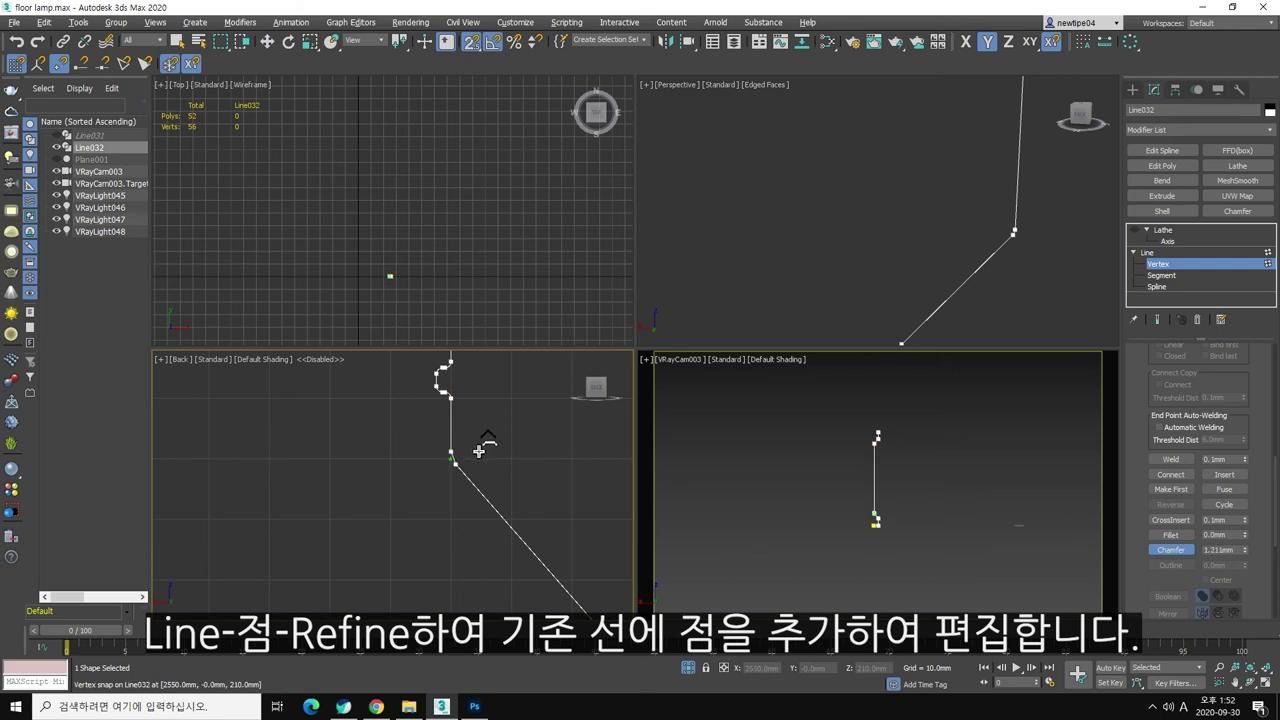
key(w)
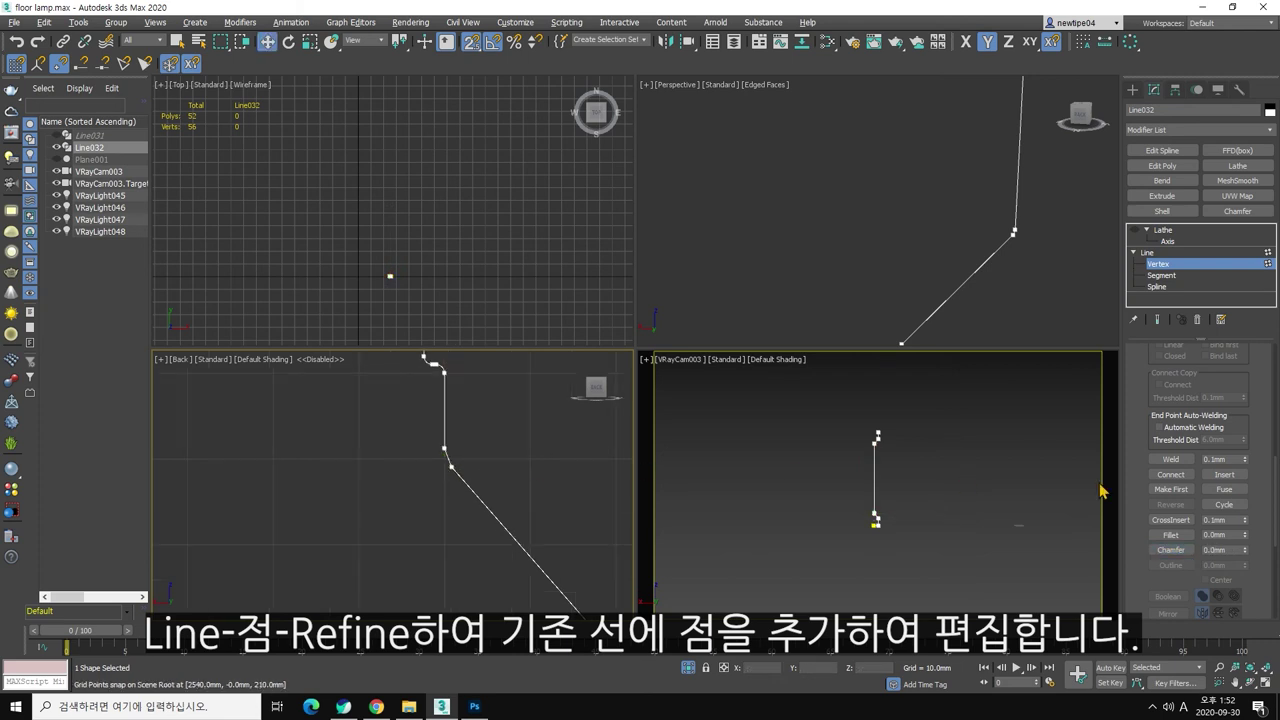
scroll(1195, 503, up, 2)
Step: Refine a new vertex at the shaft-to-diagonal joint and move the upper joint vertex down
click(1171, 410)
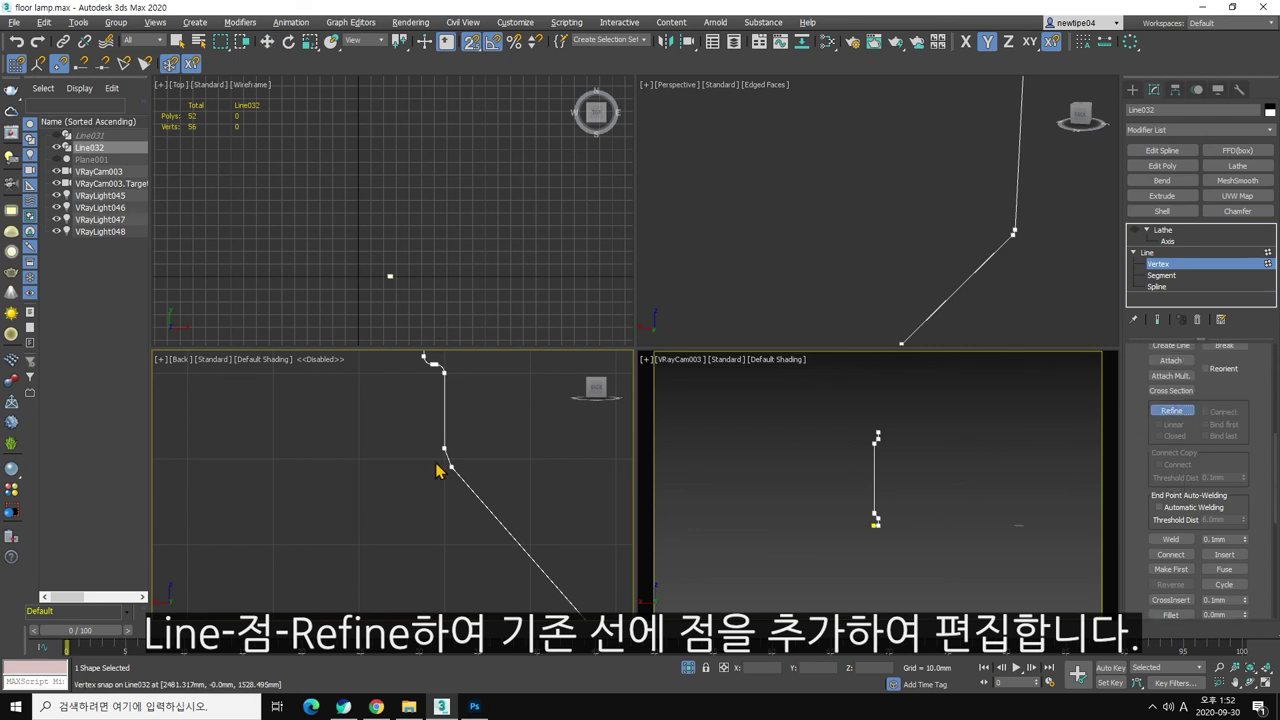
click(458, 455)
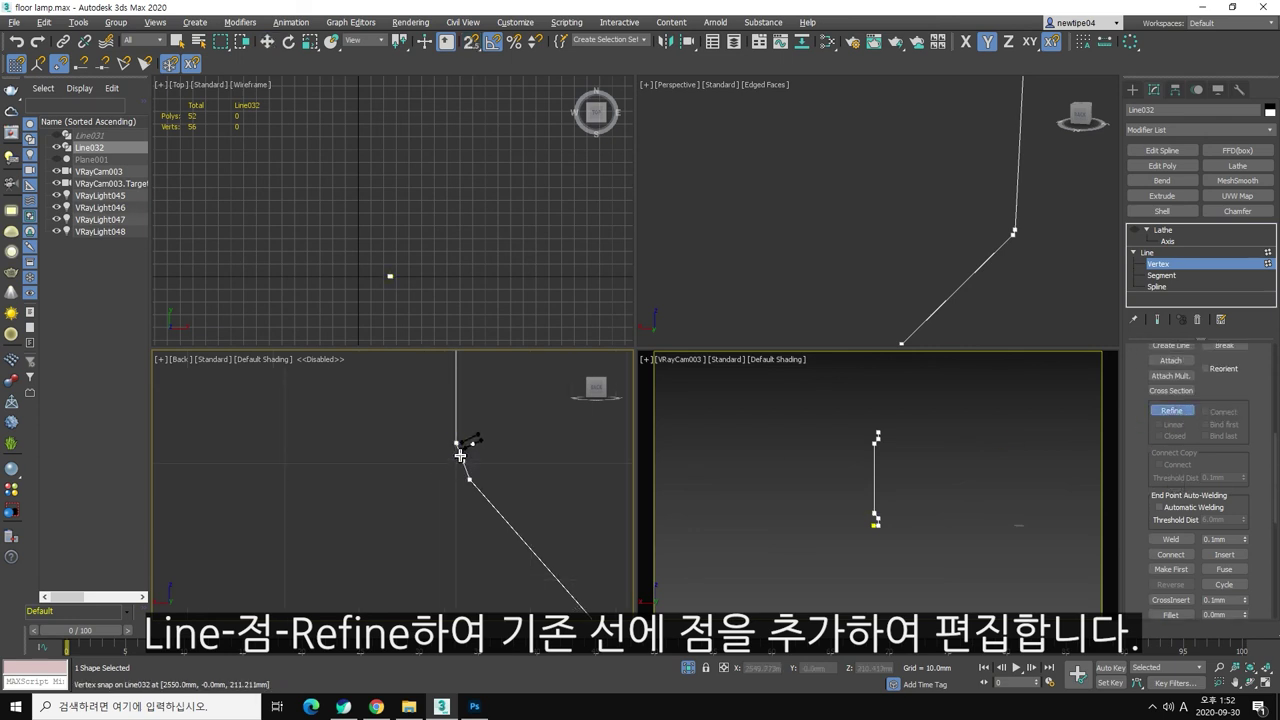
drag(458, 453, 463, 460)
key(w)
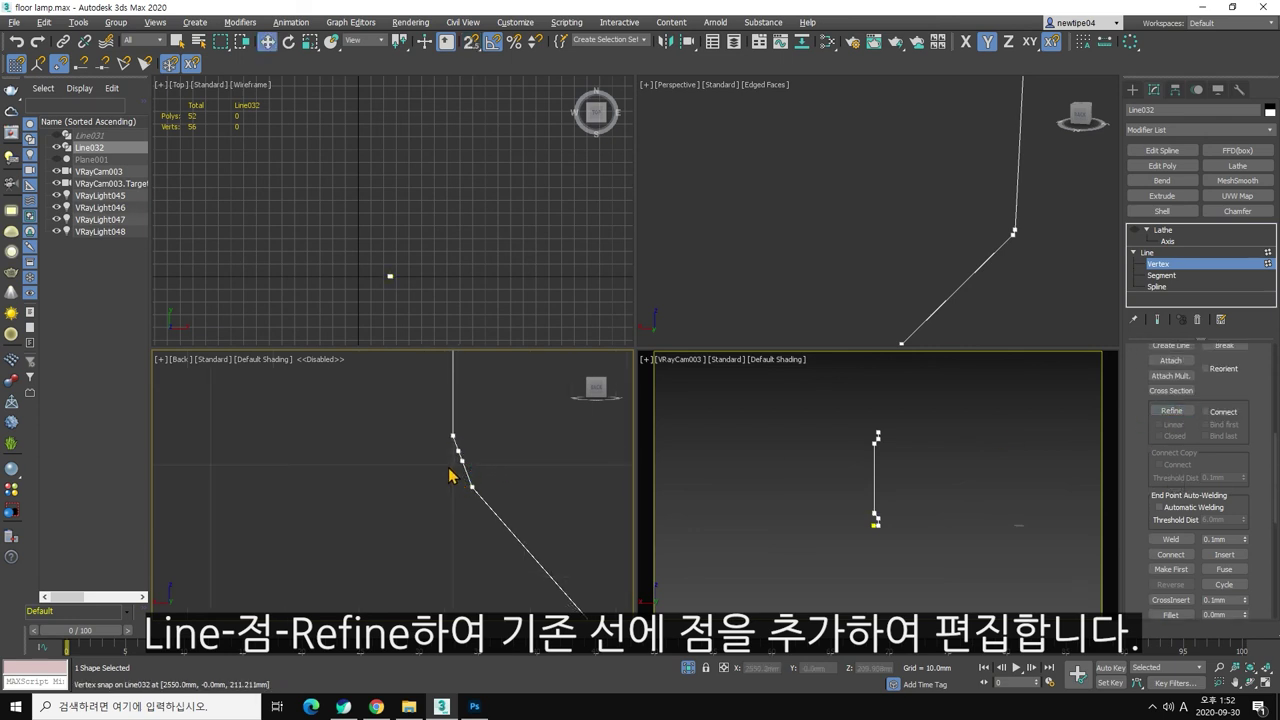
click(460, 458)
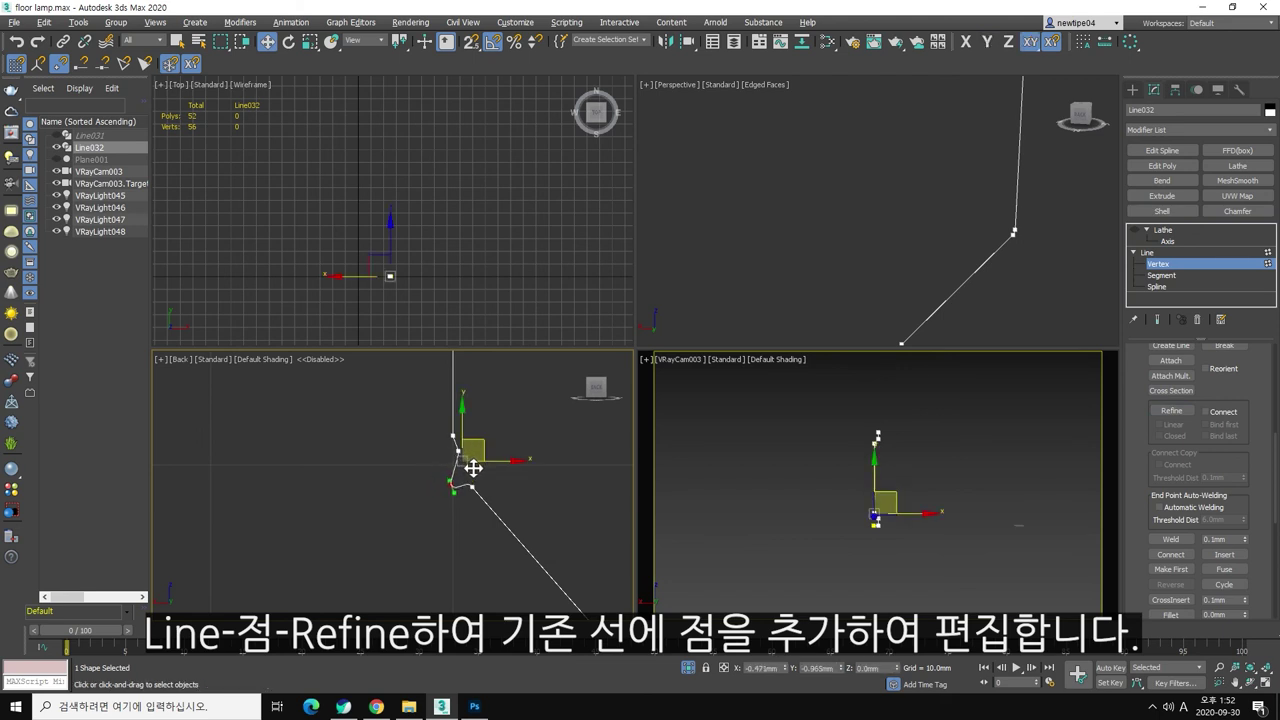
click(453, 451)
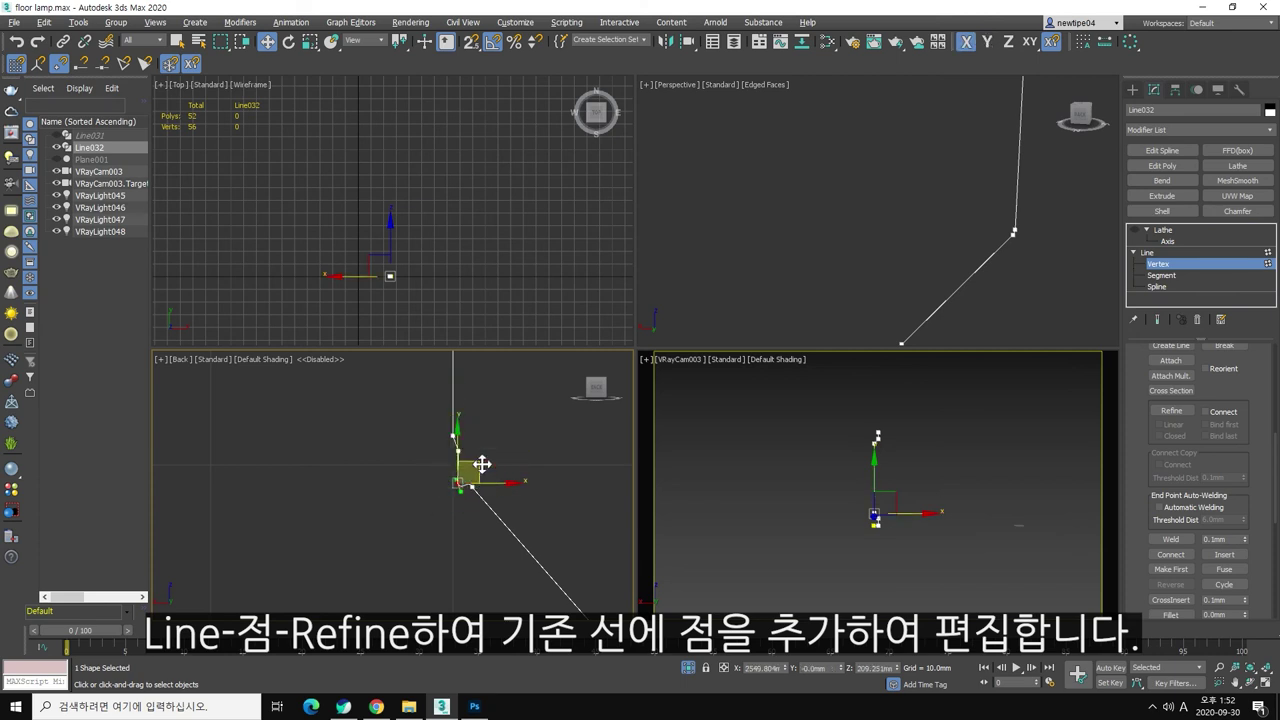
click(454, 451)
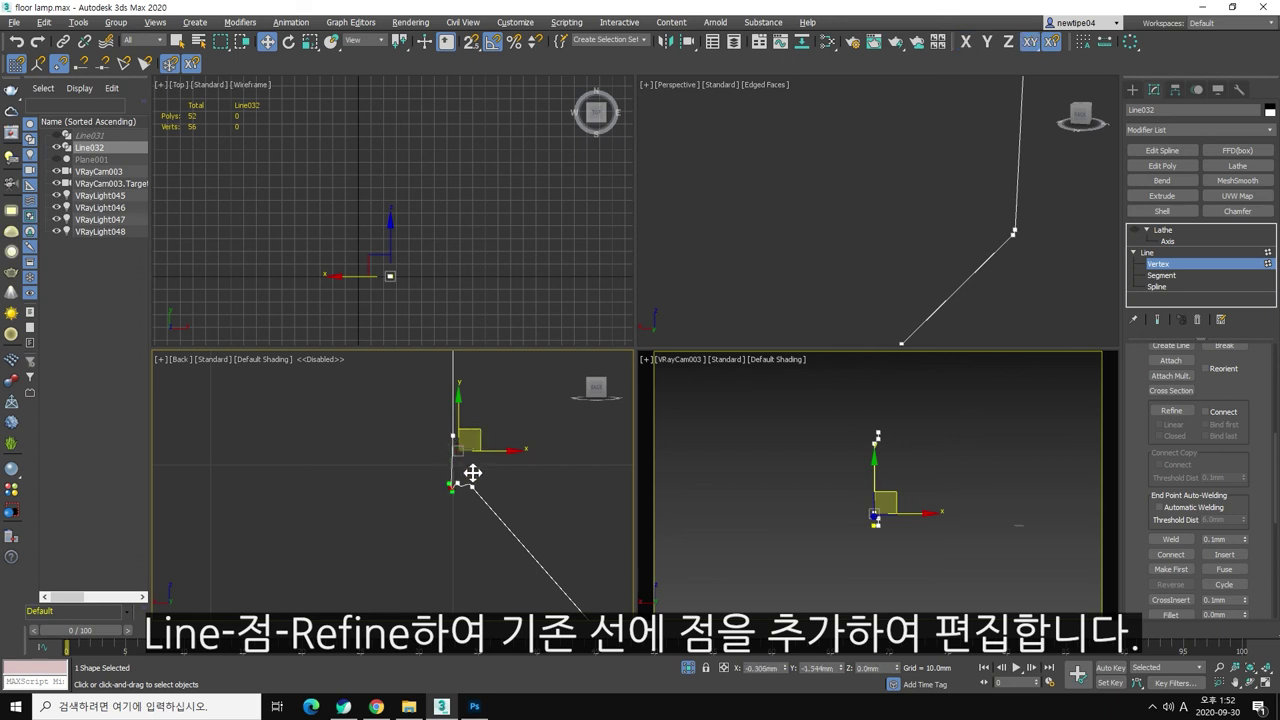
drag(471, 474, 472, 481)
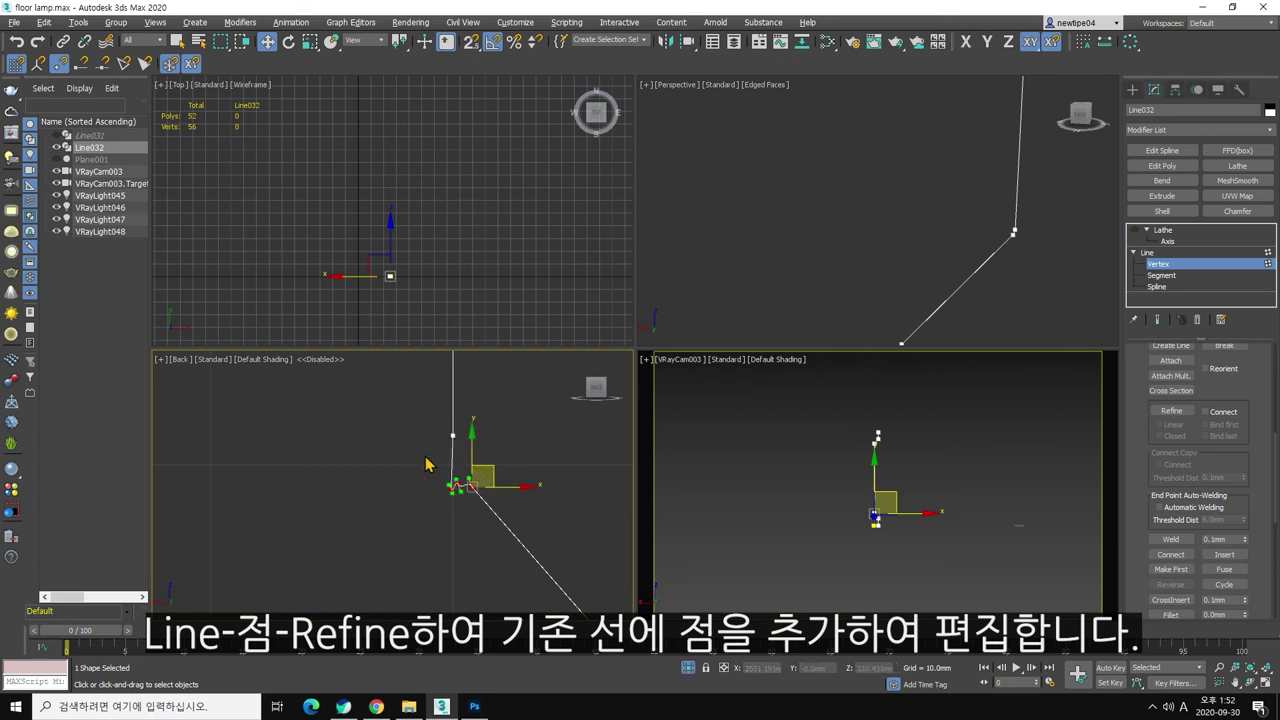
Step: Set the joint vertices to Corner and move them to form a short angled notch
right_click(440, 456)
click(445, 433)
drag(445, 433, 472, 503)
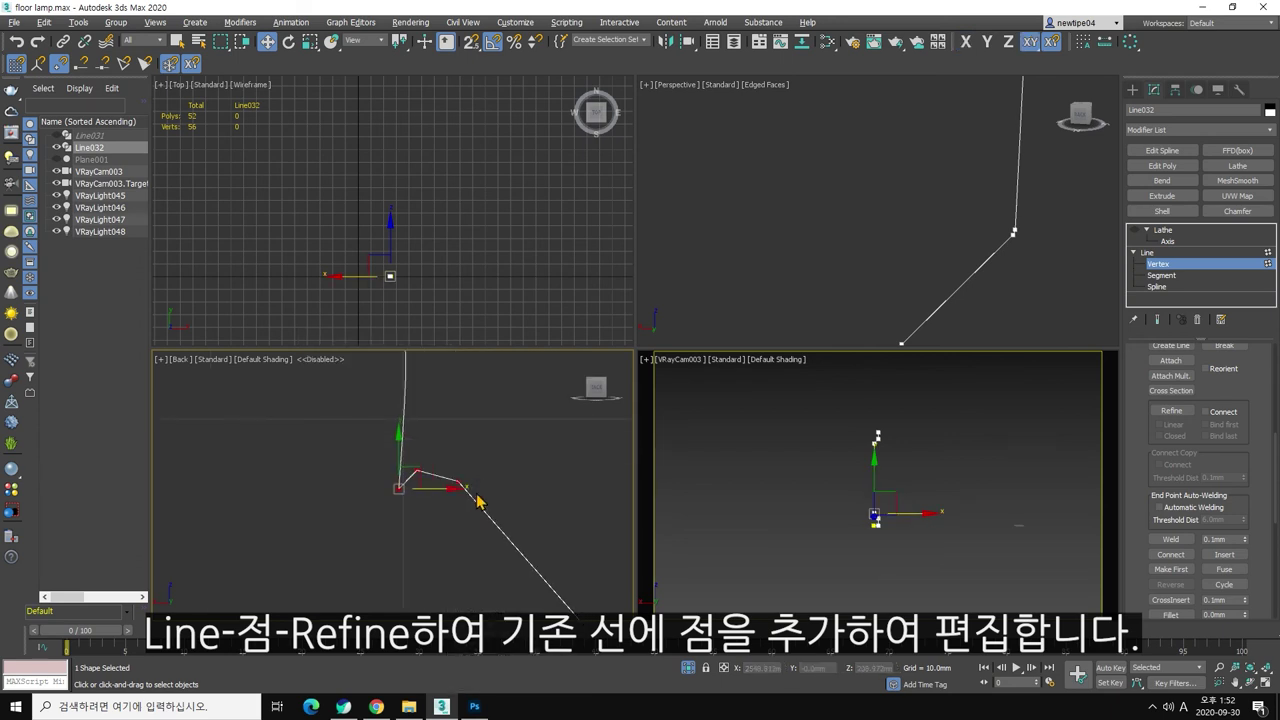
mouse_move(469, 491)
middle_down()
mouse_move(437, 471)
mouse_move(432, 513)
middle_up()
click(412, 385)
right_click(419, 374)
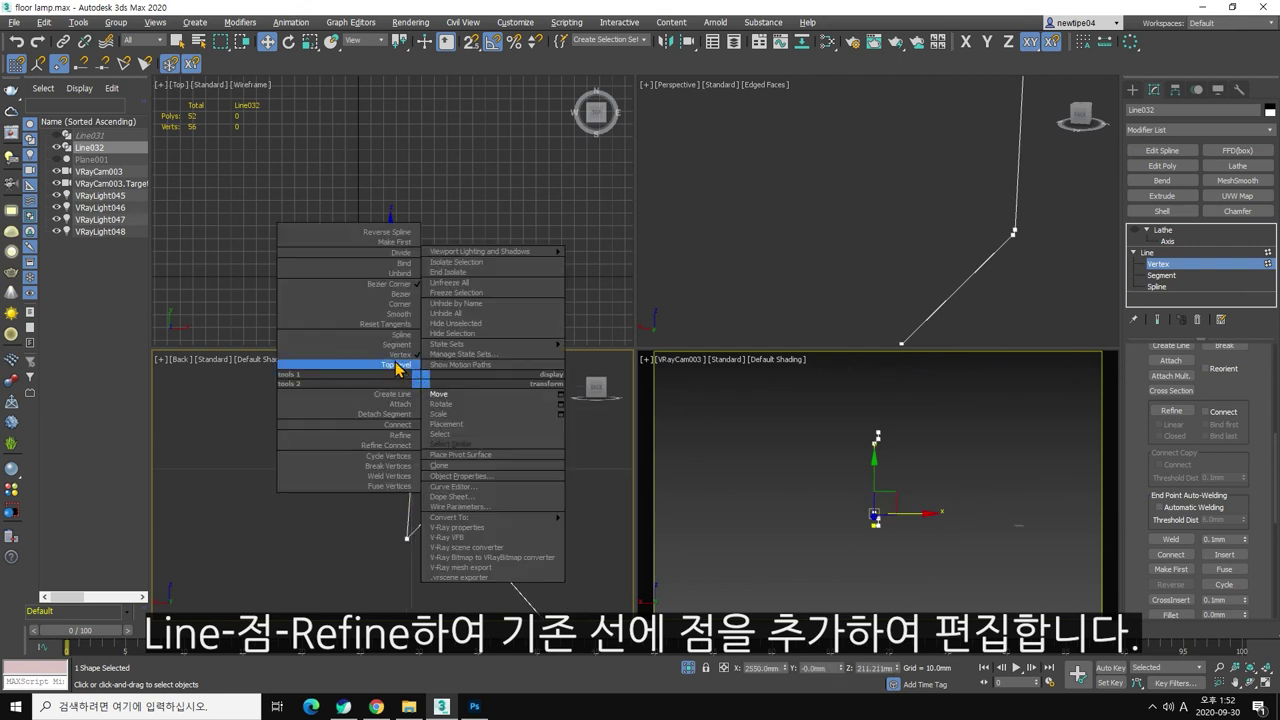
click(350, 305)
scroll(451, 450, down, 2)
click(420, 510)
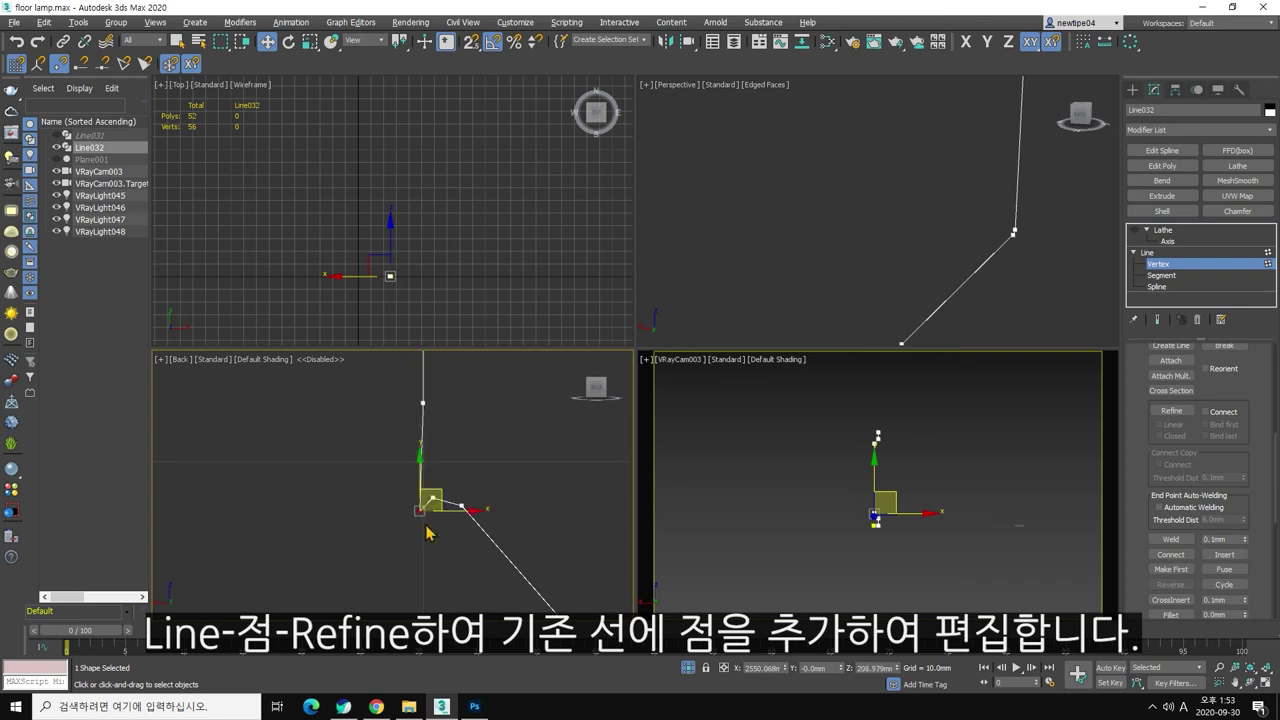
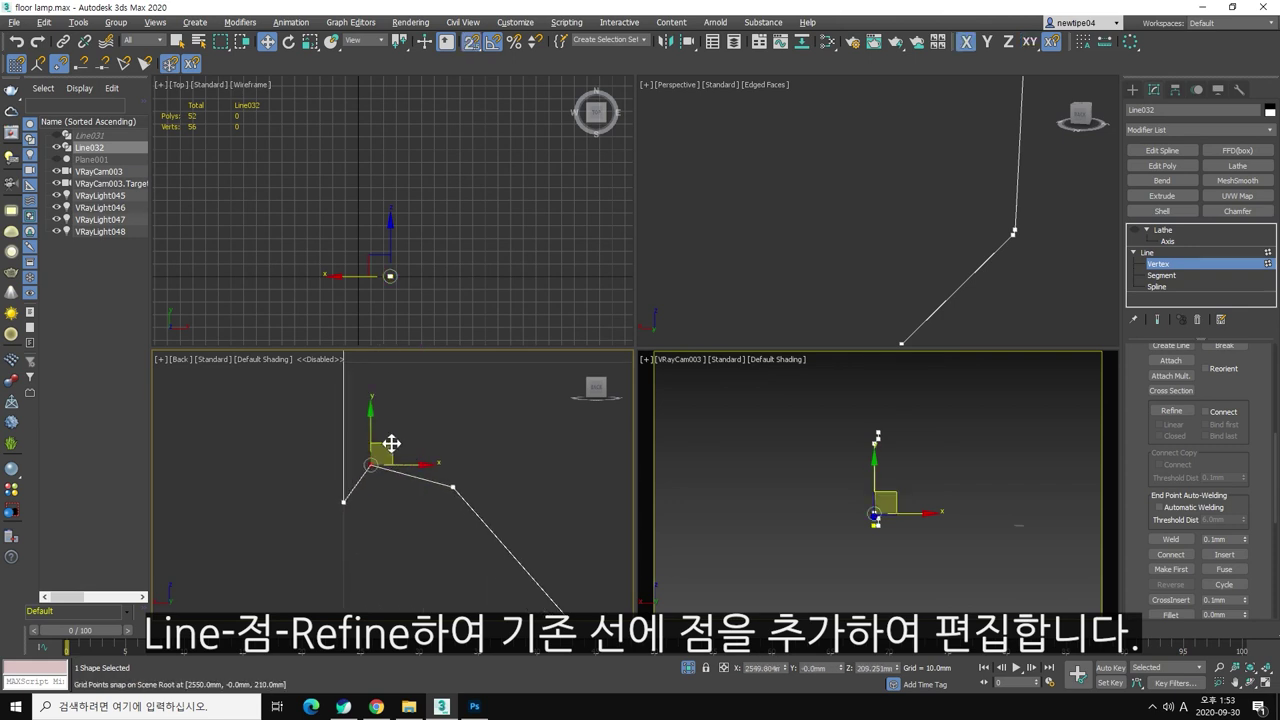
Step: Move the bend vertices down and right, levelling the left vertex into a horizontal step
mouse_move(417, 449)
mouse_down()
mouse_move(401, 485)
mouse_move(386, 476)
mouse_up()
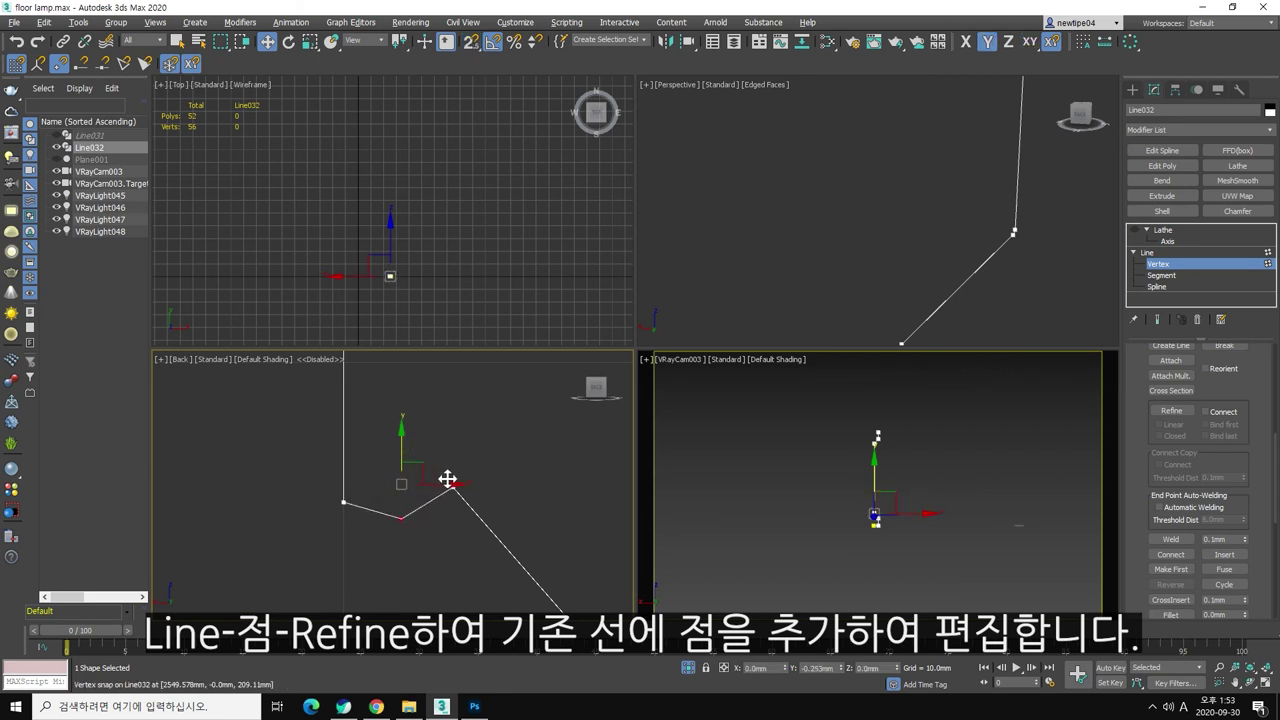
middle_drag(479, 515, 414, 480)
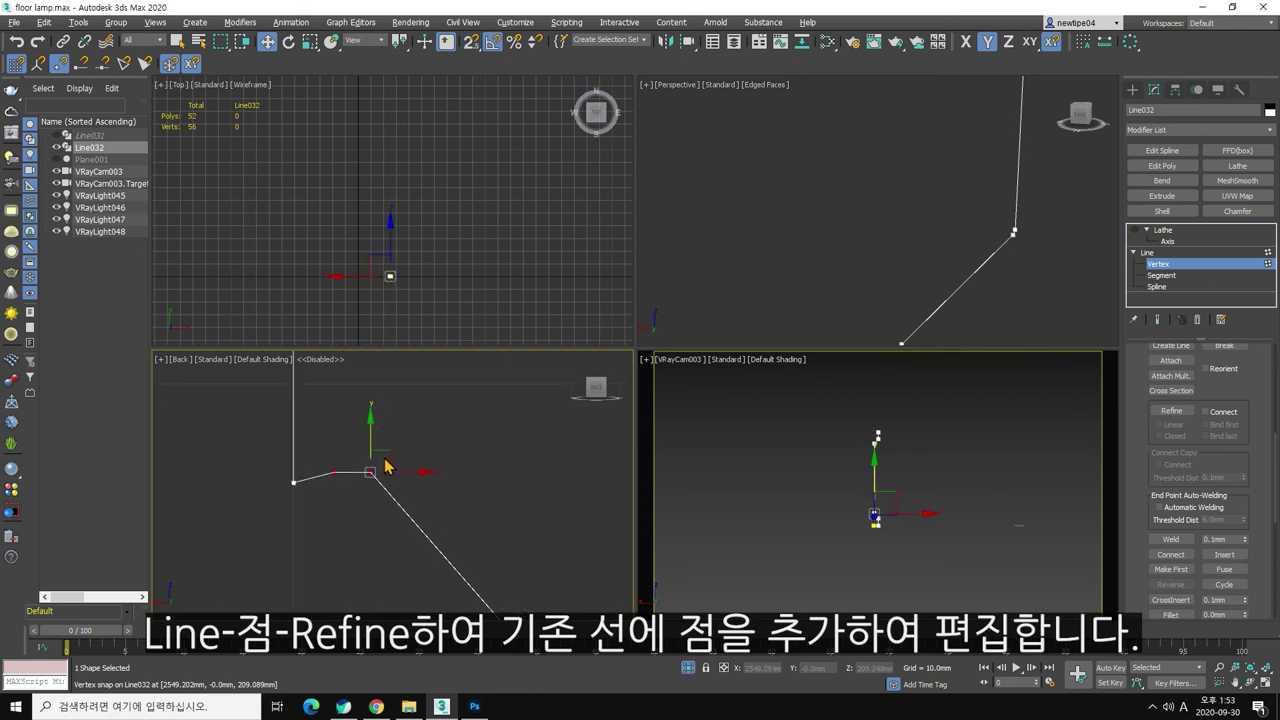
drag(371, 438, 370, 434)
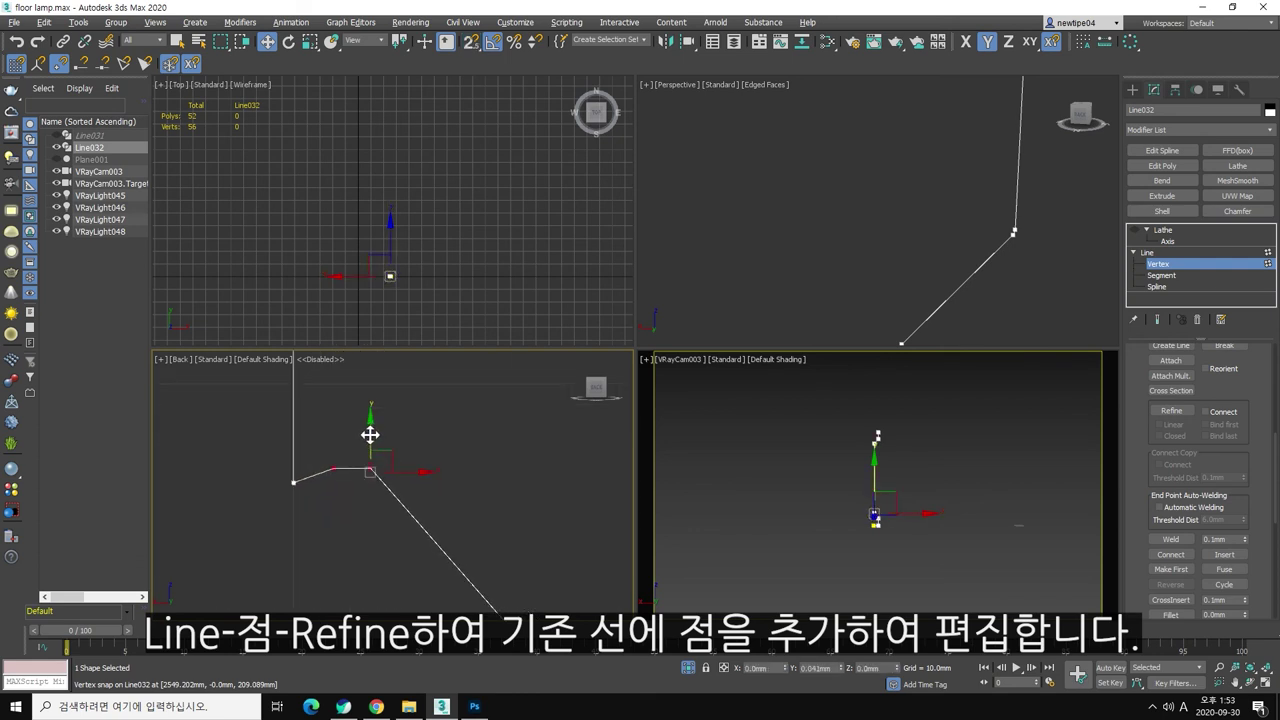
click(333, 467)
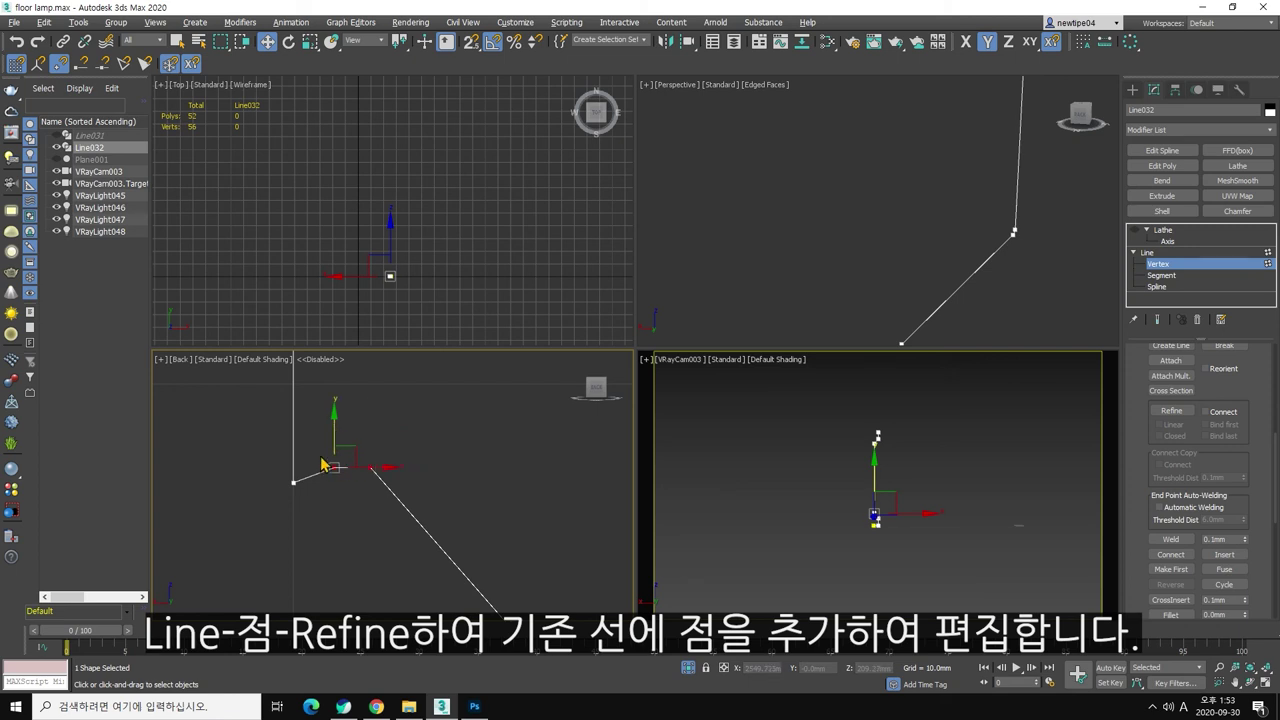
drag(306, 482, 363, 485)
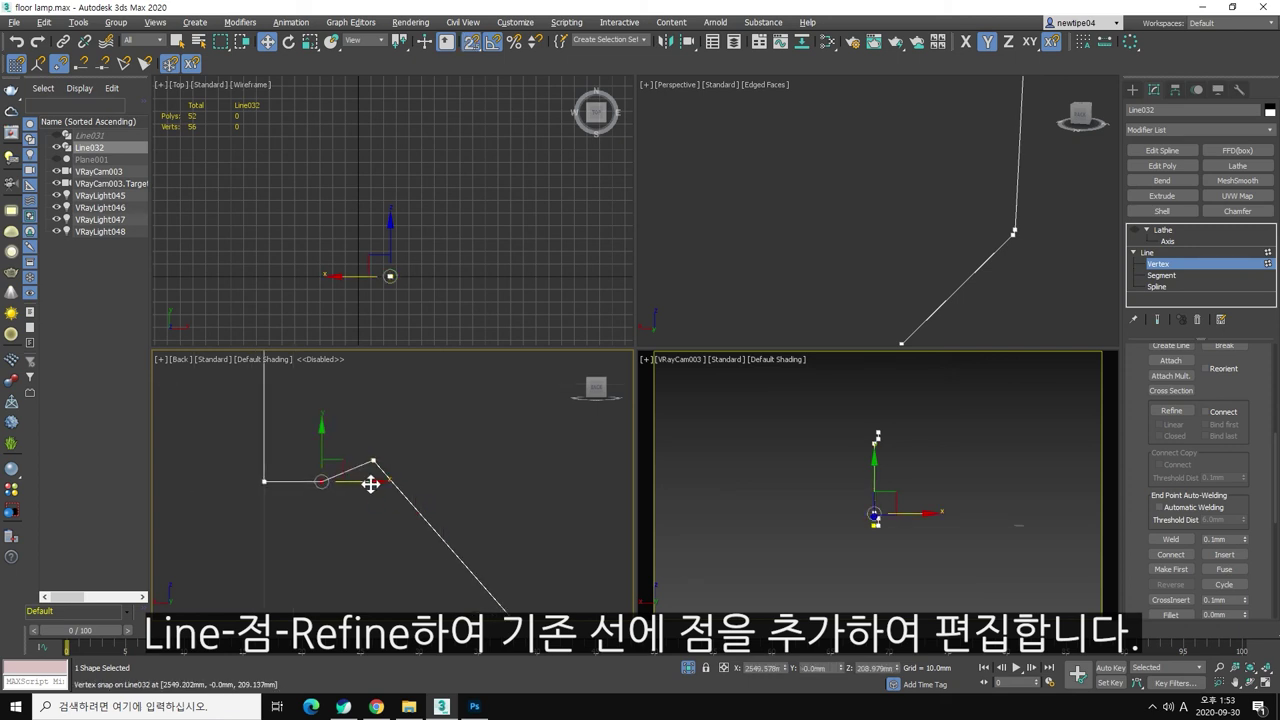
Step: Refine an extra vertex onto the line and raise it into the step
click(1172, 411)
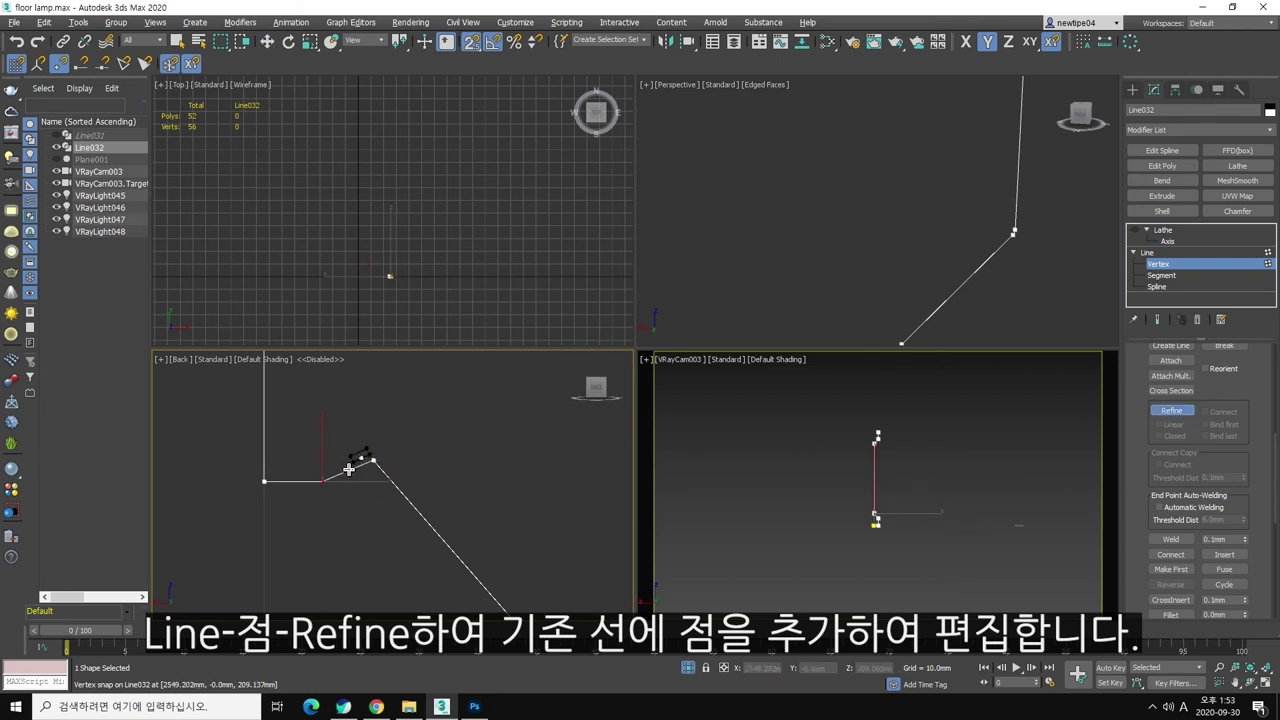
right_click(375, 486)
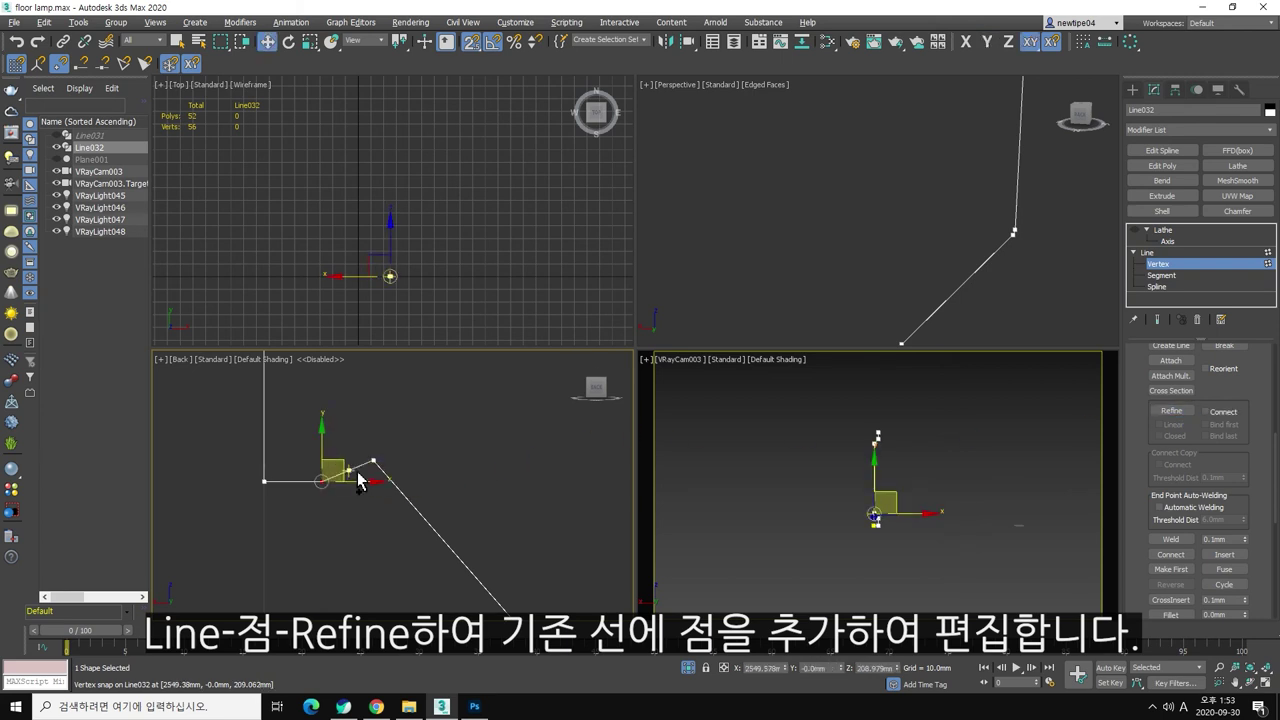
click(340, 443)
mouse_move(340, 443)
mouse_down()
mouse_move(357, 487)
mouse_move(349, 434)
mouse_move(337, 486)
mouse_up()
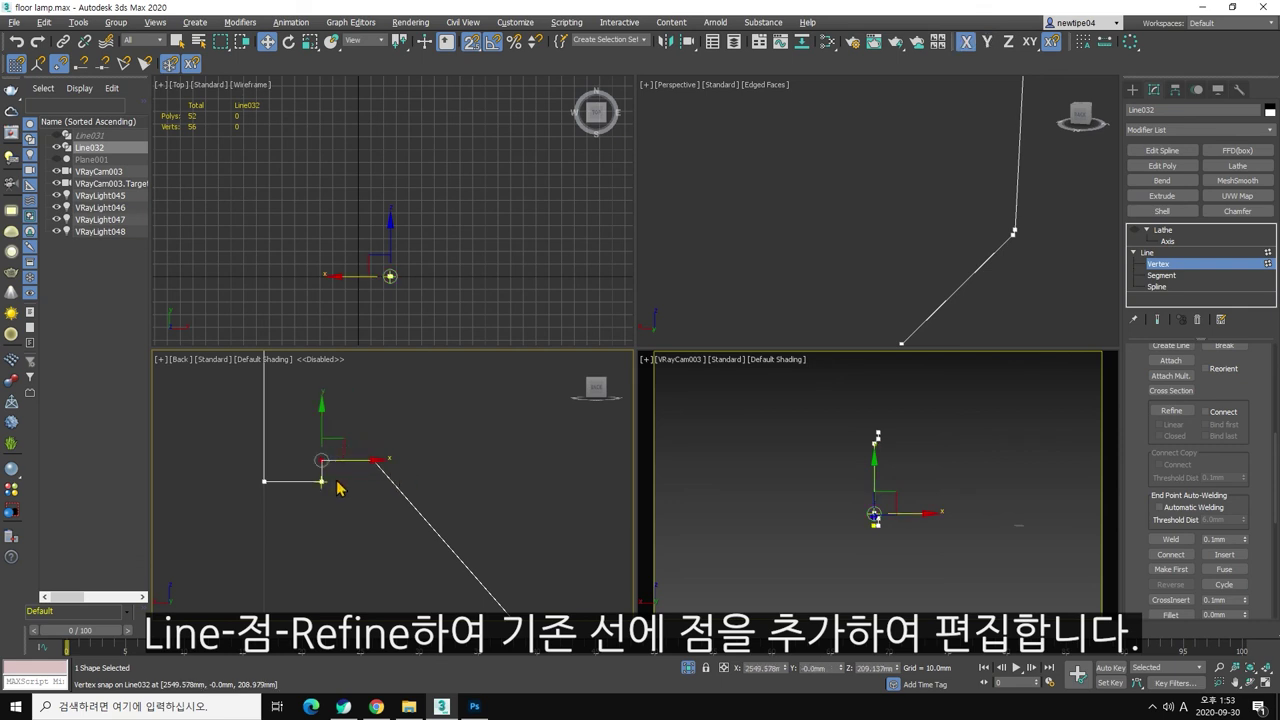
scroll(337, 486, down, 3)
scroll(335, 491, down, 2)
scroll(335, 491, down, 1)
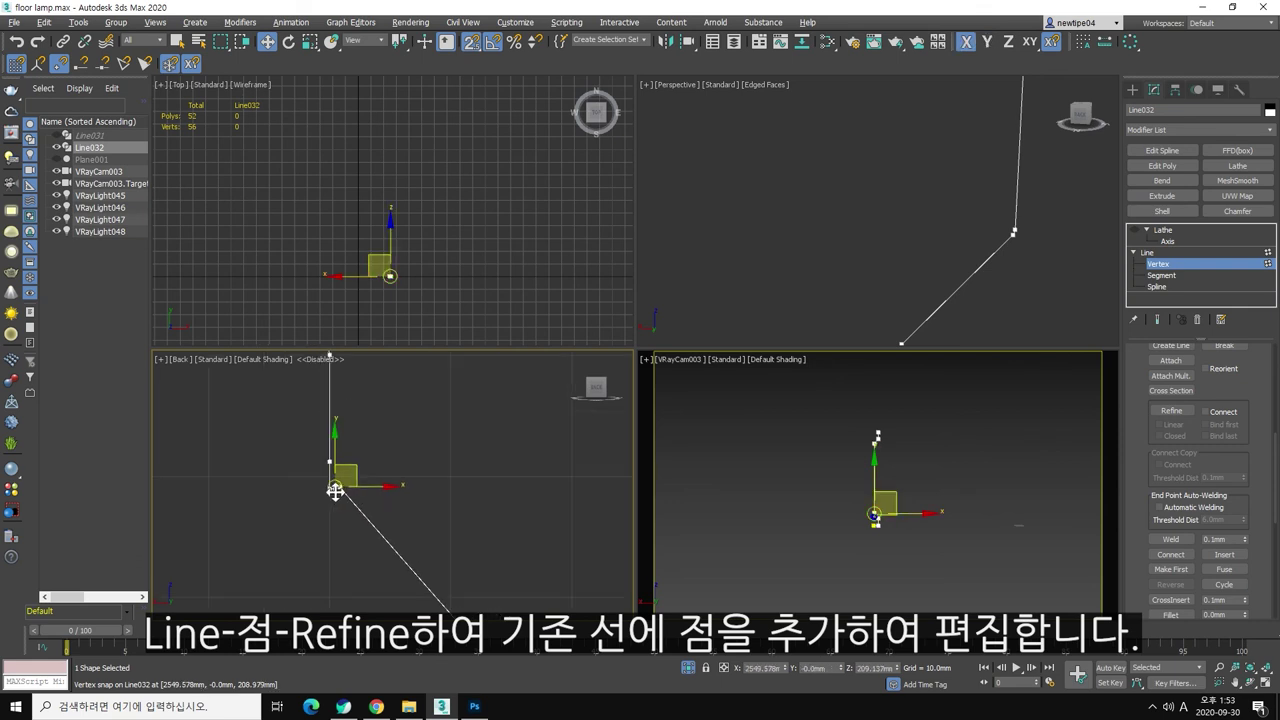
Step: Reselect the step's end vertices and nudge them into alignment
click(391, 463)
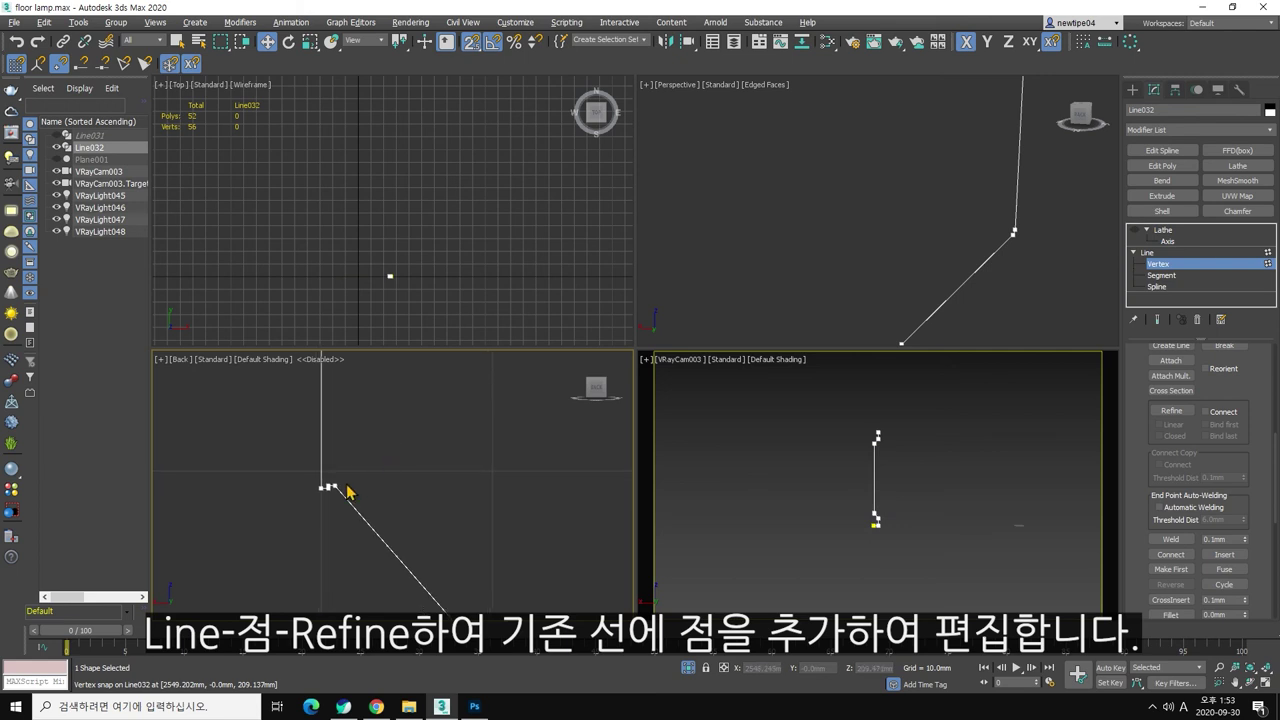
scroll(349, 491, up, 3)
scroll(331, 500, up, 2)
drag(245, 485, 247, 486)
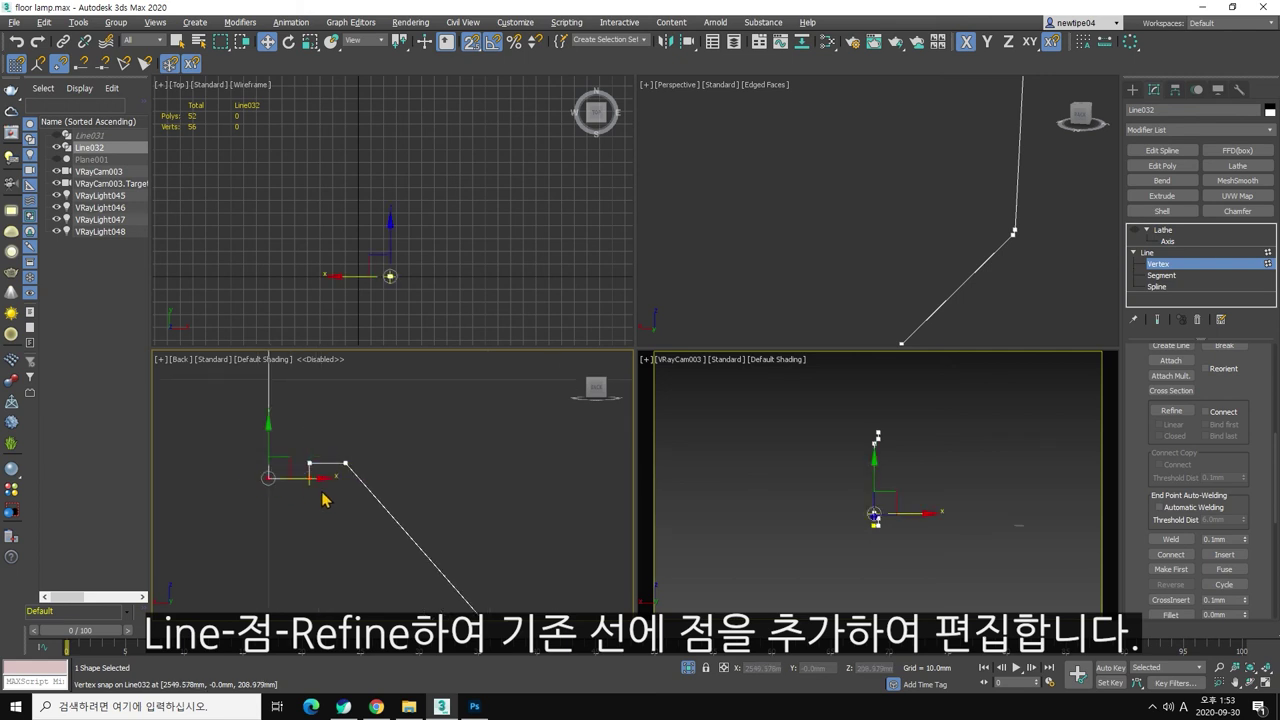
click(305, 460)
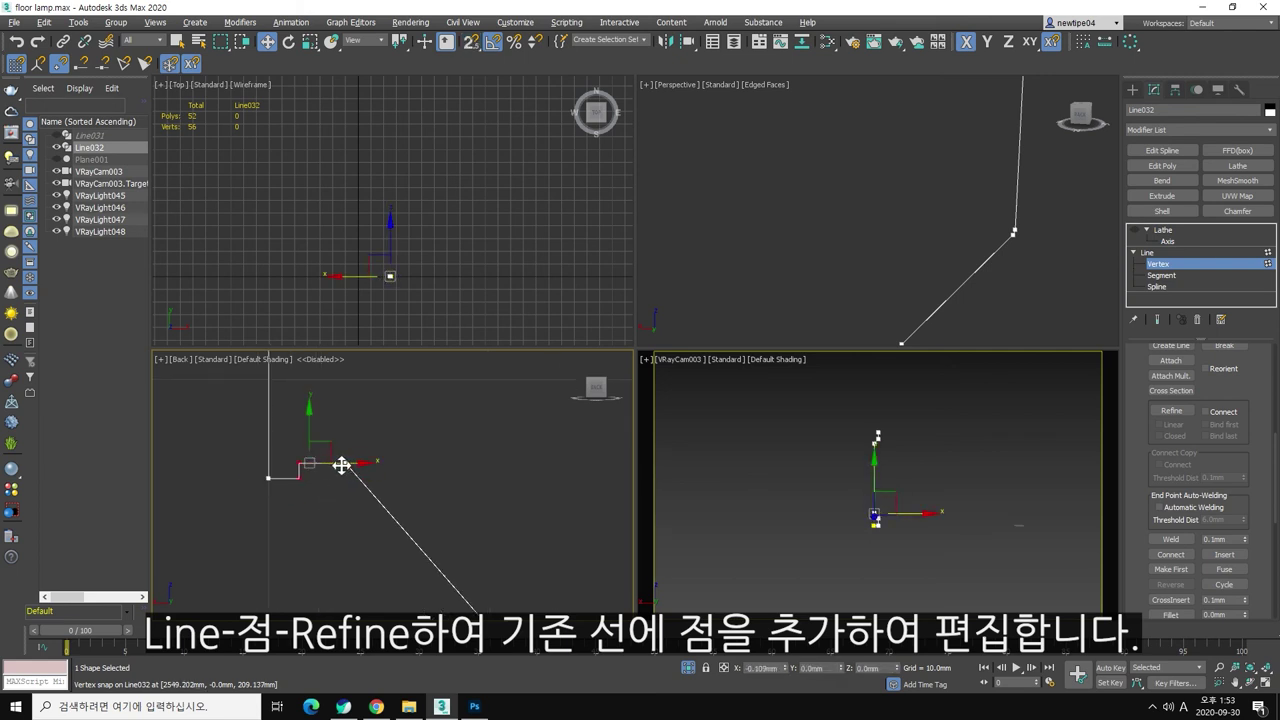
mouse_move(340, 463)
mouse_down()
mouse_move(268, 482)
mouse_move(297, 463)
mouse_move(392, 533)
mouse_move(357, 491)
mouse_up()
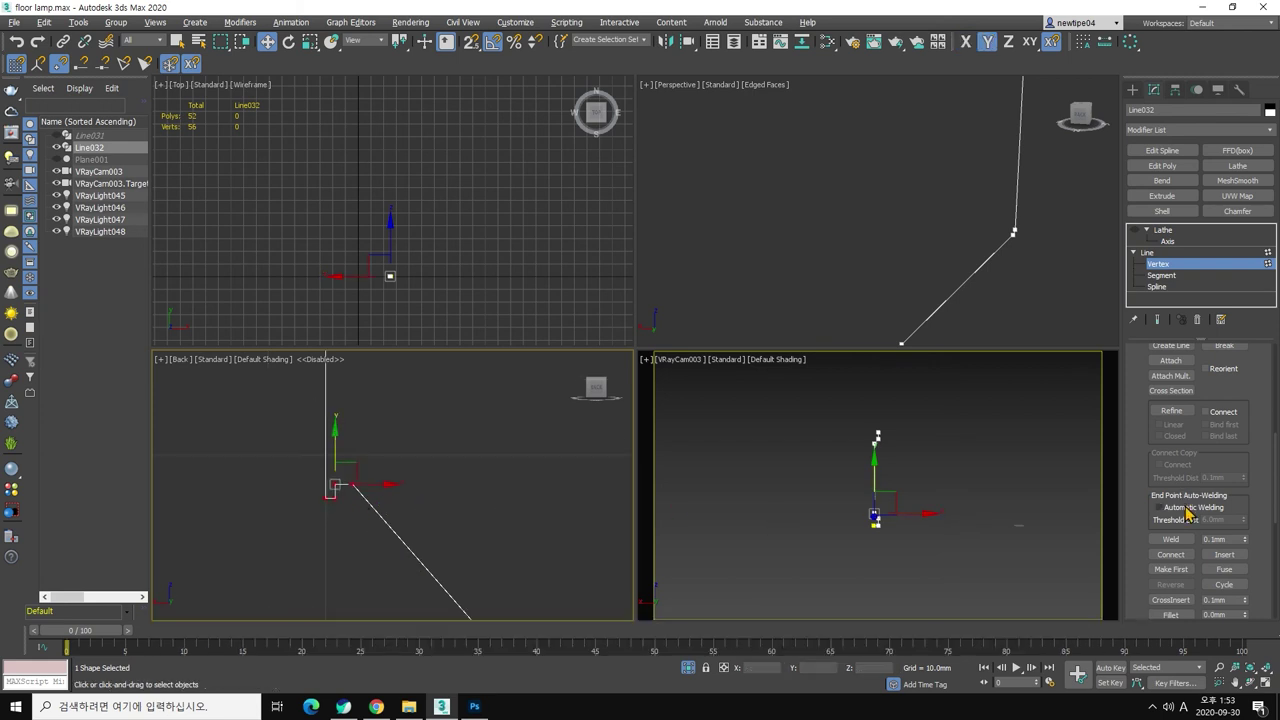
Step: Fillet the selected step corners with a value of 3
scroll(1240, 560, down, 3)
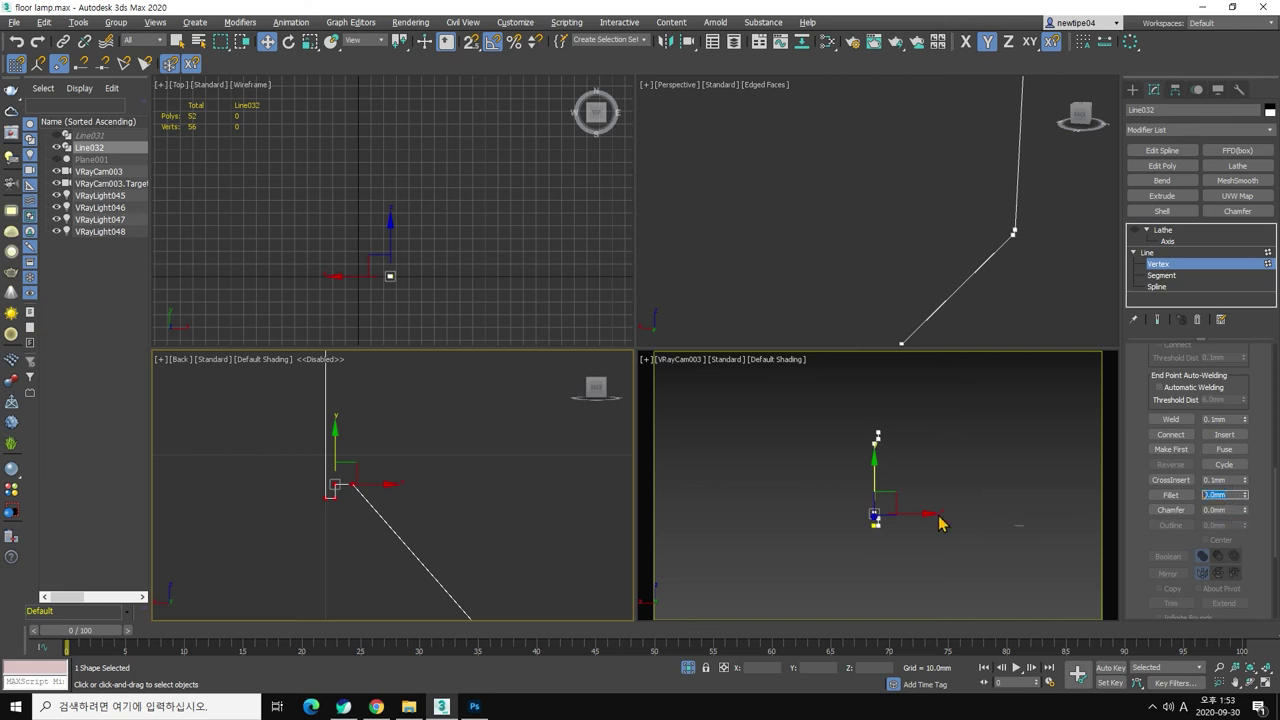
text(0.3)
key(Return)
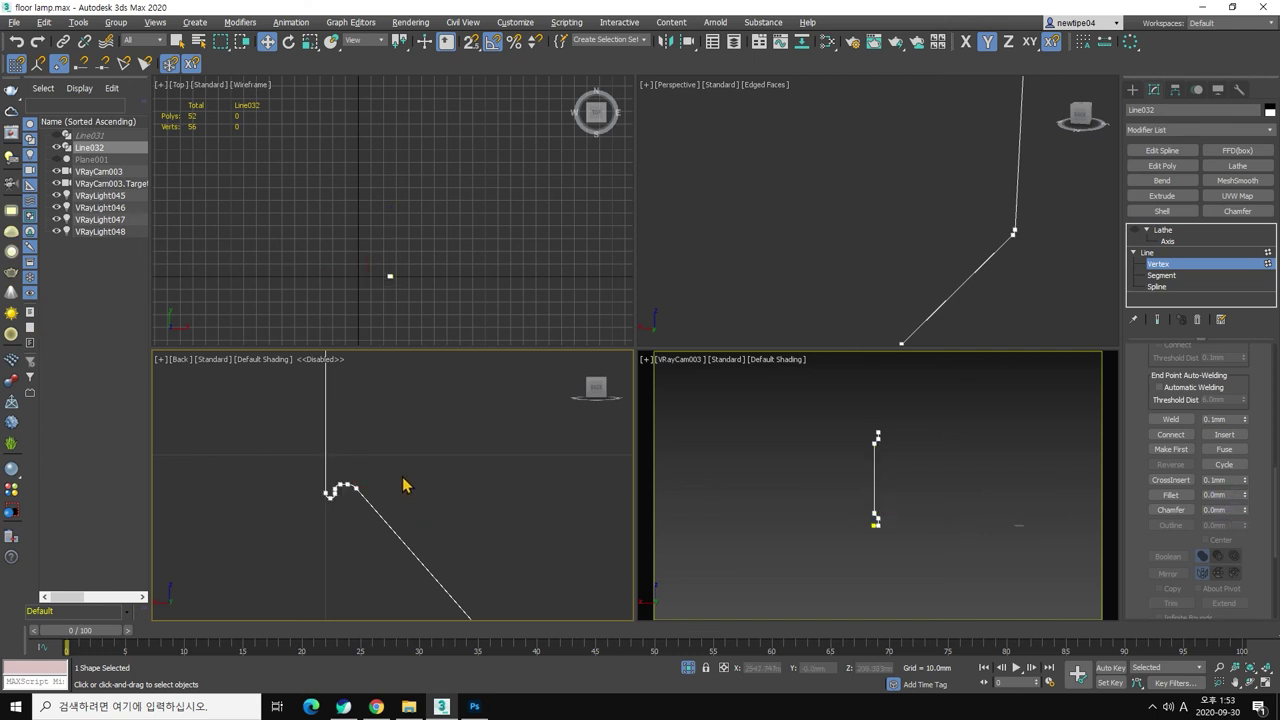
click(1208, 264)
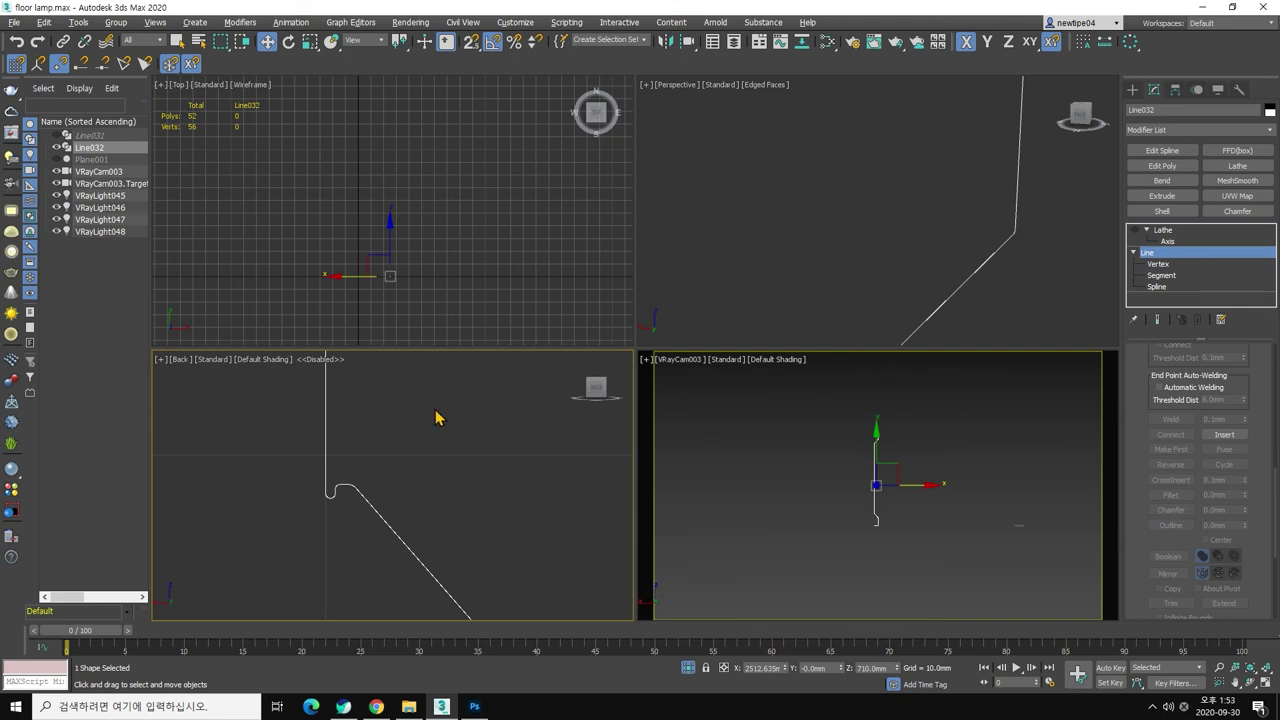
scroll(490, 470, down, 2)
scroll(500, 470, down, 2)
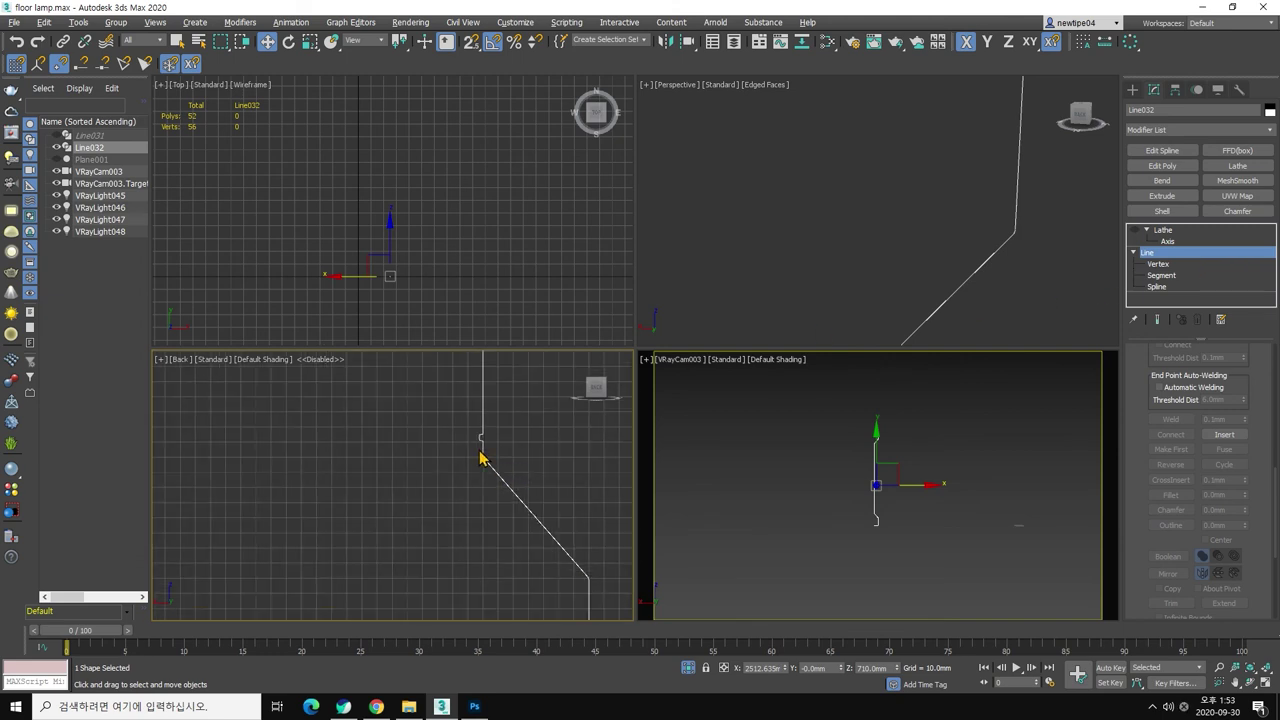
scroll(480, 458, up, 1)
scroll(490, 466, up, 3)
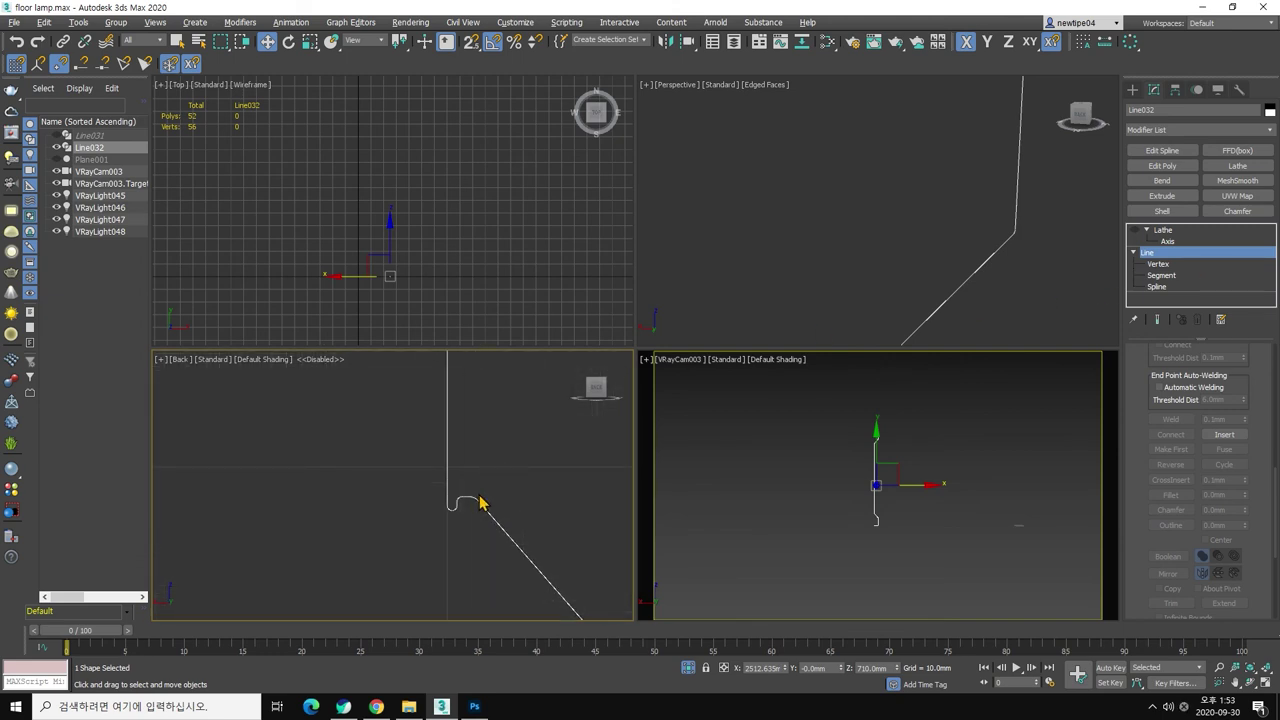
Step: Try shifting the rounded corner's vertices, then undo both moves
click(1158, 263)
scroll(464, 520, up, 1)
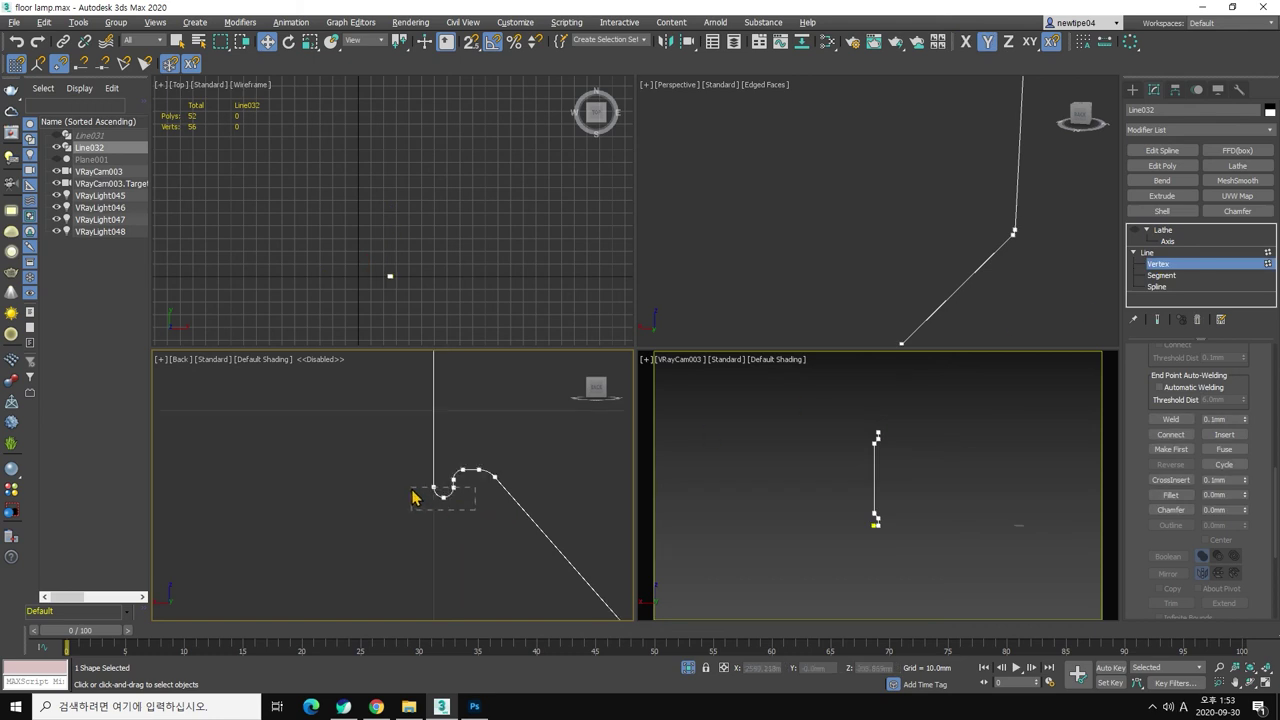
drag(413, 493, 448, 498)
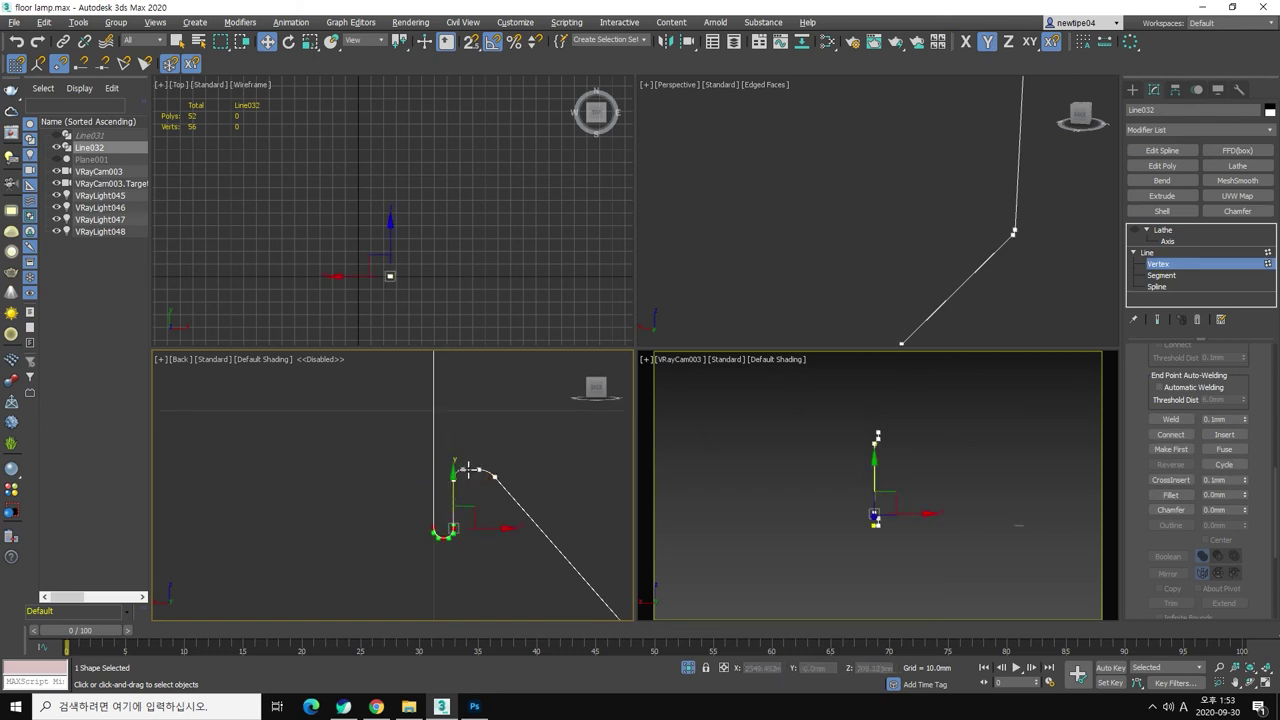
drag(506, 580, 505, 577)
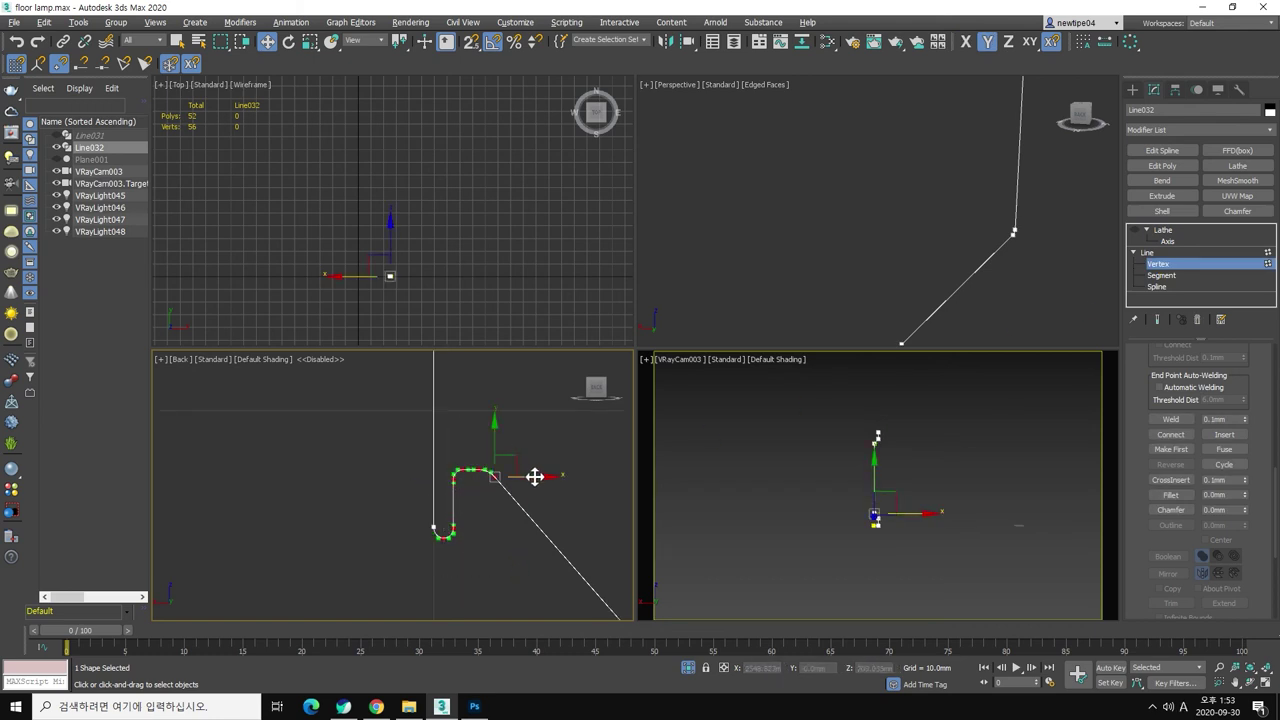
drag(537, 476, 548, 477)
key(ctrl+z)
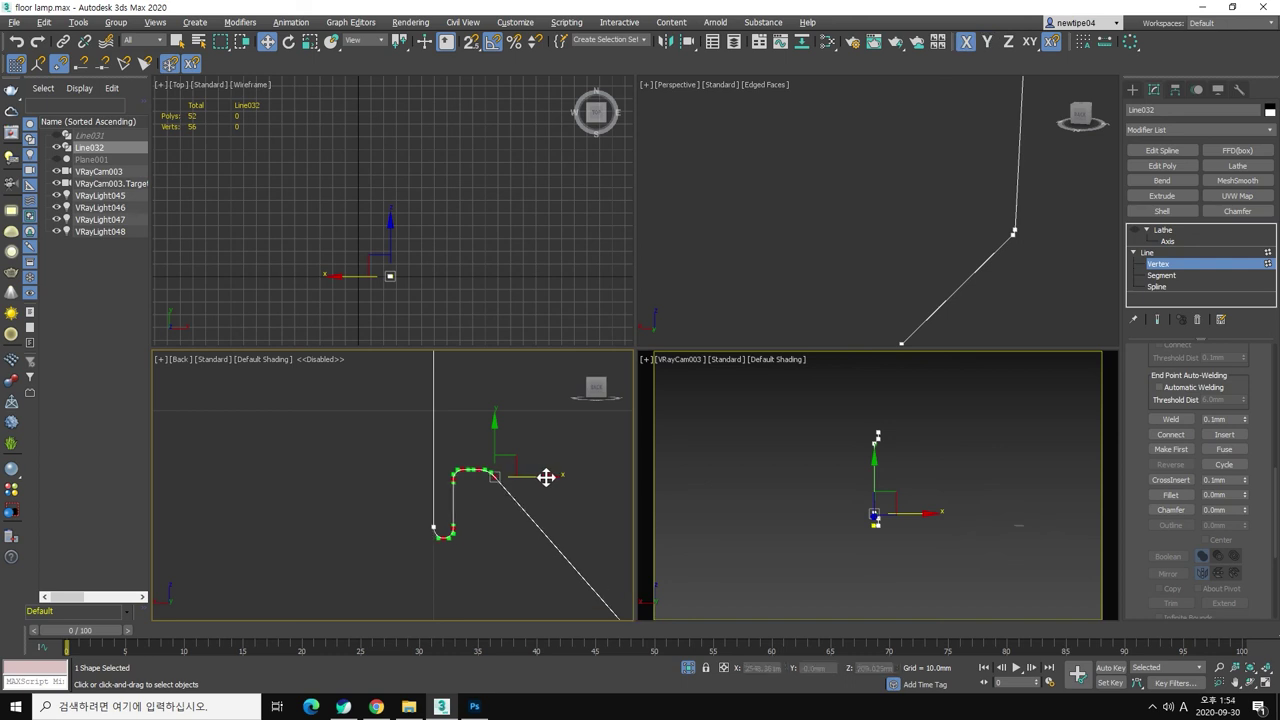
key(ctrl+z)
key(ctrl+z)
key(ctrl+z)
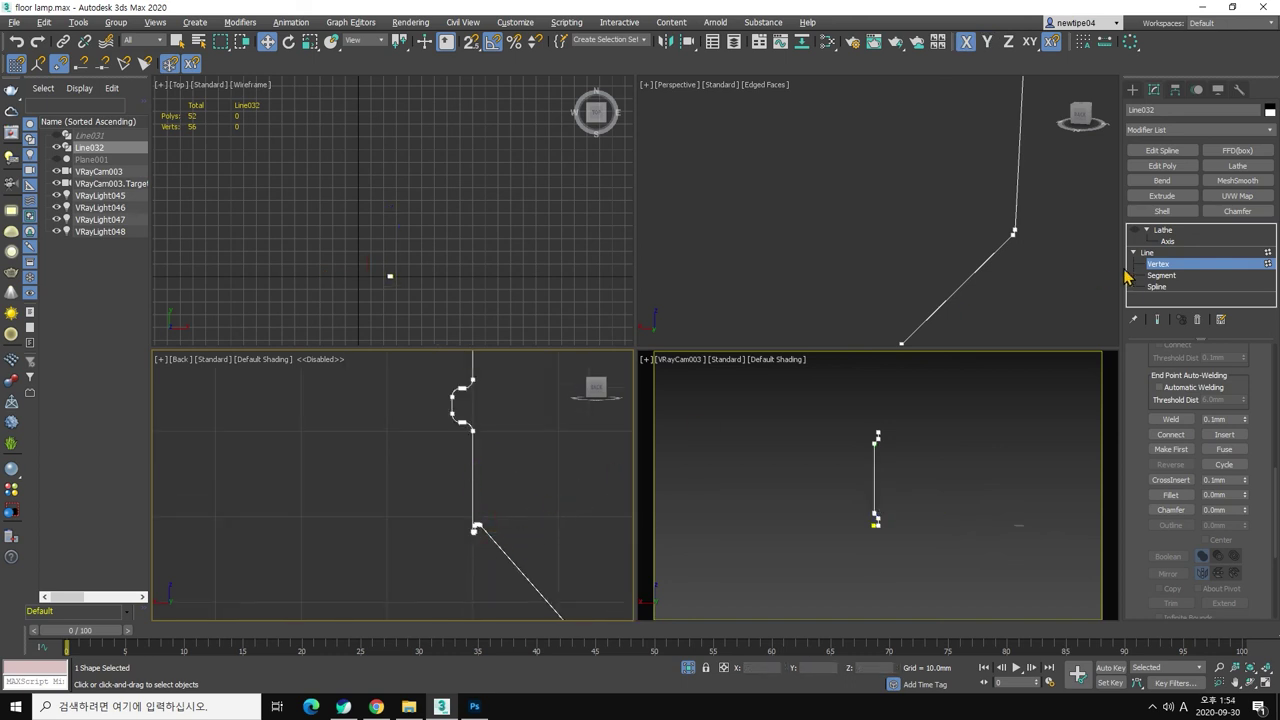
Step: Zoom out in the Back viewport to show the whole curved profile line
click(1163, 254)
scroll(506, 480, down, 1)
scroll(520, 480, down, 2)
scroll(523, 505, down, 2)
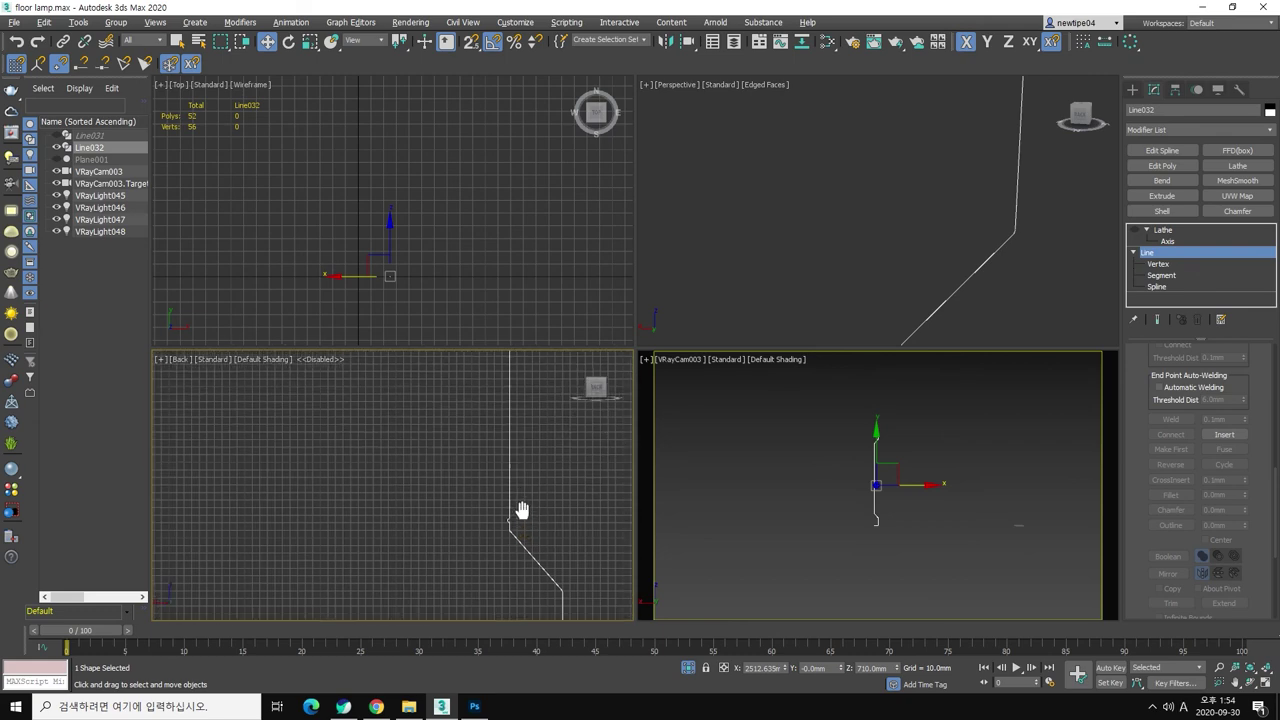
scroll(535, 495, down, 2)
scroll(537, 491, up, 2)
scroll(531, 509, up, 2)
middle_drag(506, 529, 531, 520)
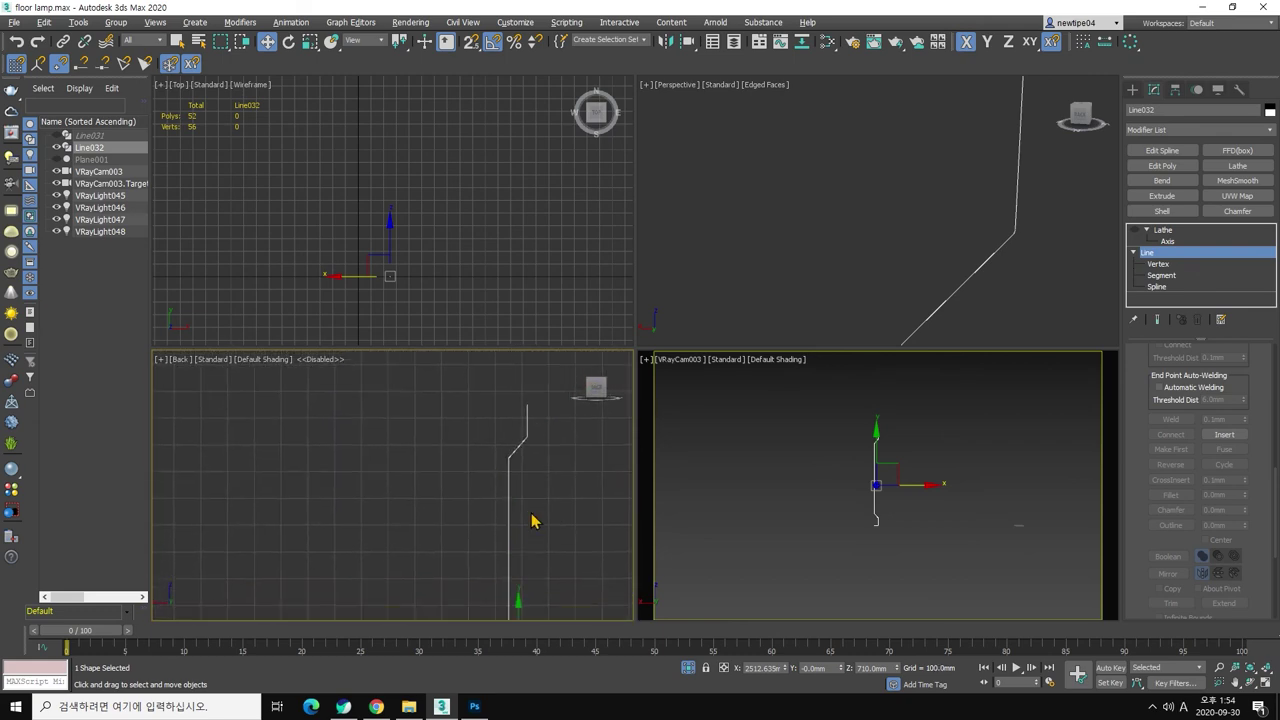
scroll(511, 451, up, 2)
scroll(511, 451, up, 1)
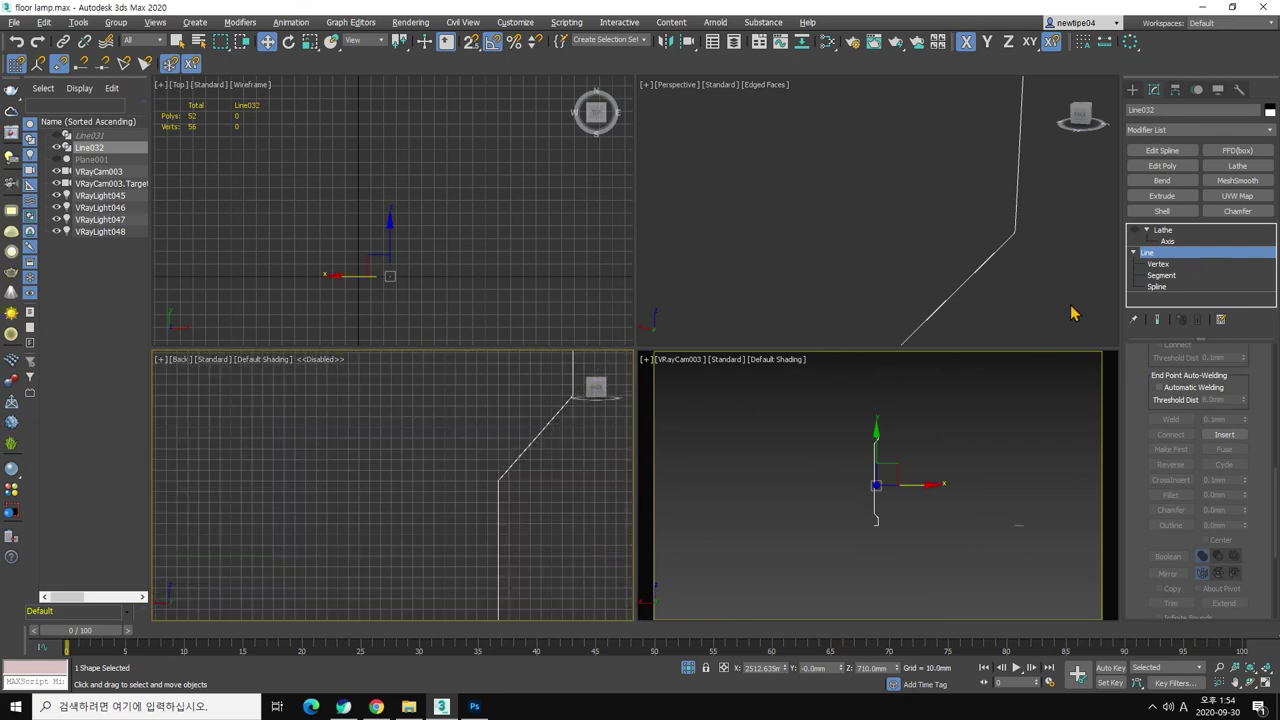
click(1158, 263)
Step: Hide the grid, reframe the profile, and switch Line032 to Segment level
mouse_move(591, 460)
middle_down()
mouse_move(534, 514)
mouse_move(505, 458)
mouse_move(428, 432)
middle_up()
key(g)
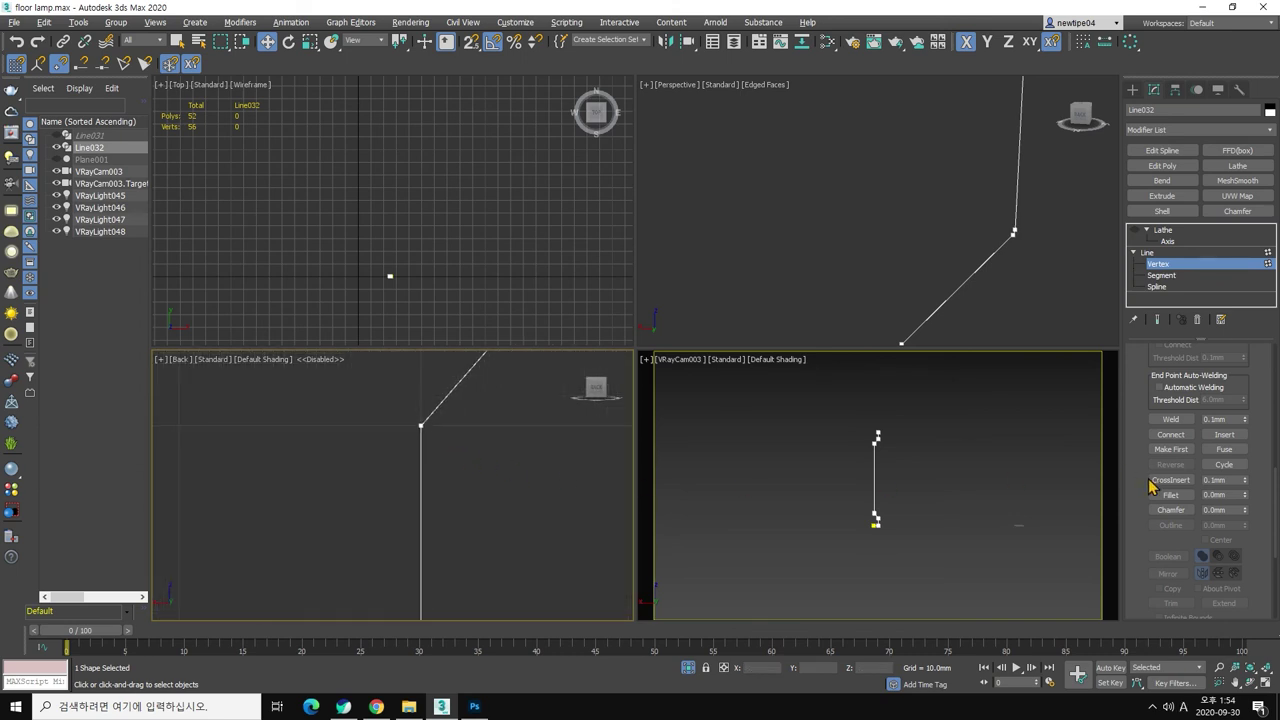
scroll(1180, 480, up, 3)
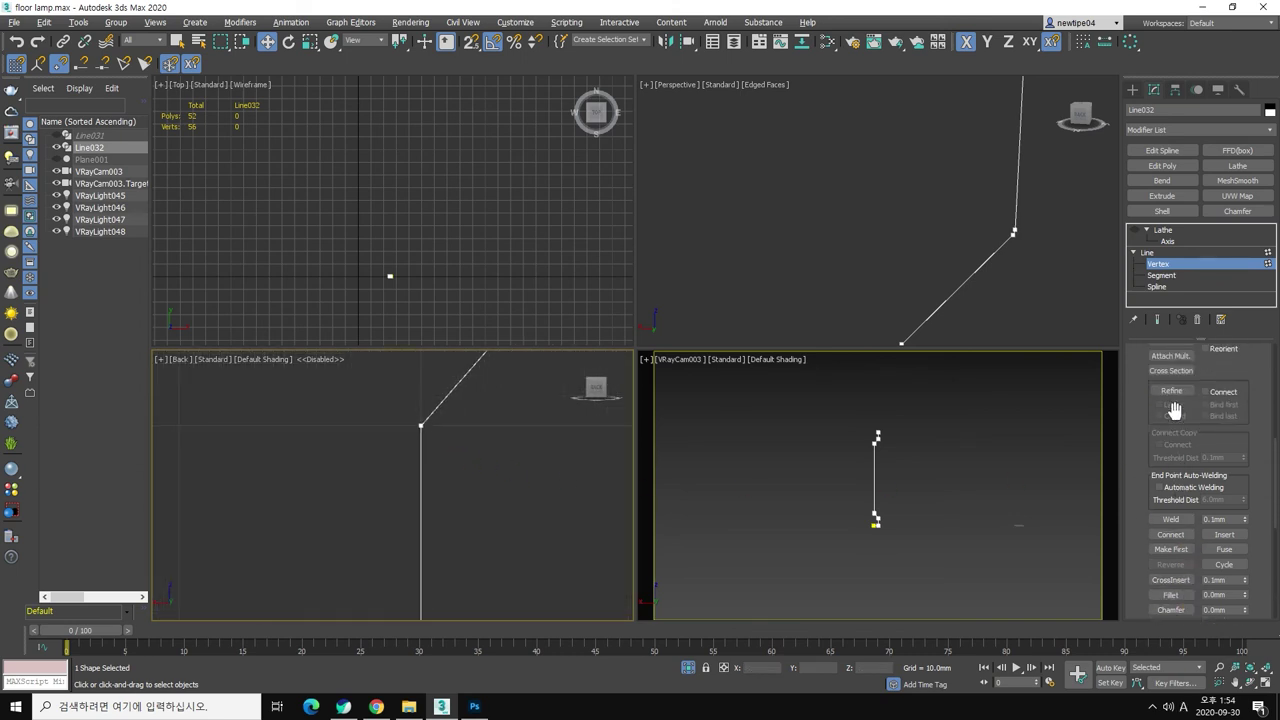
click(1172, 391)
middle_drag(423, 437, 420, 430)
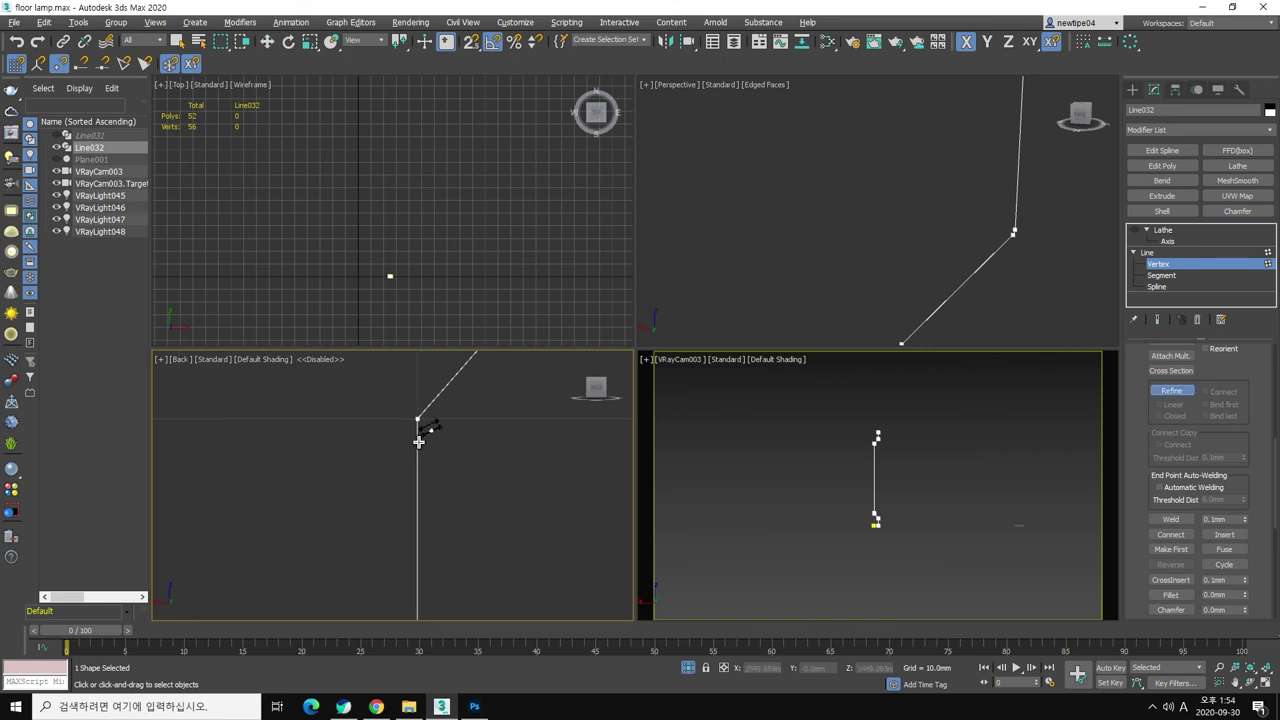
scroll(418, 441, up, 2)
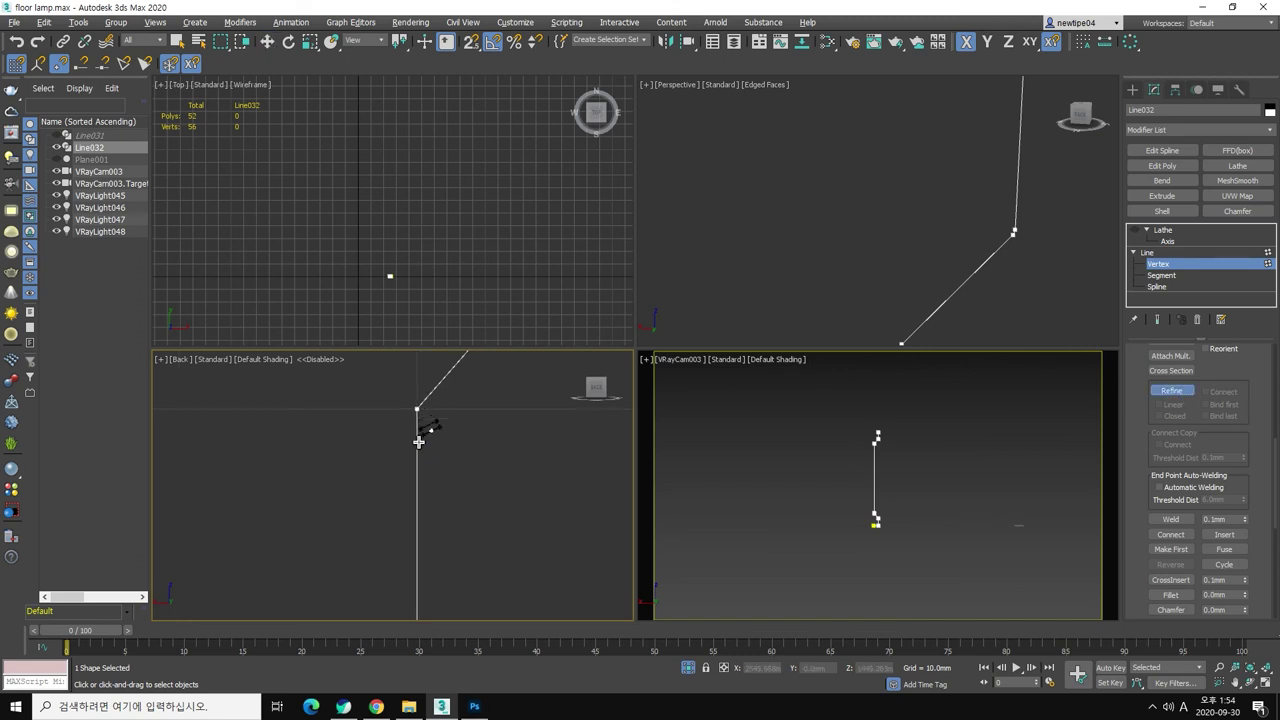
middle_drag(437, 491, 477, 414)
scroll(477, 414, up, 3)
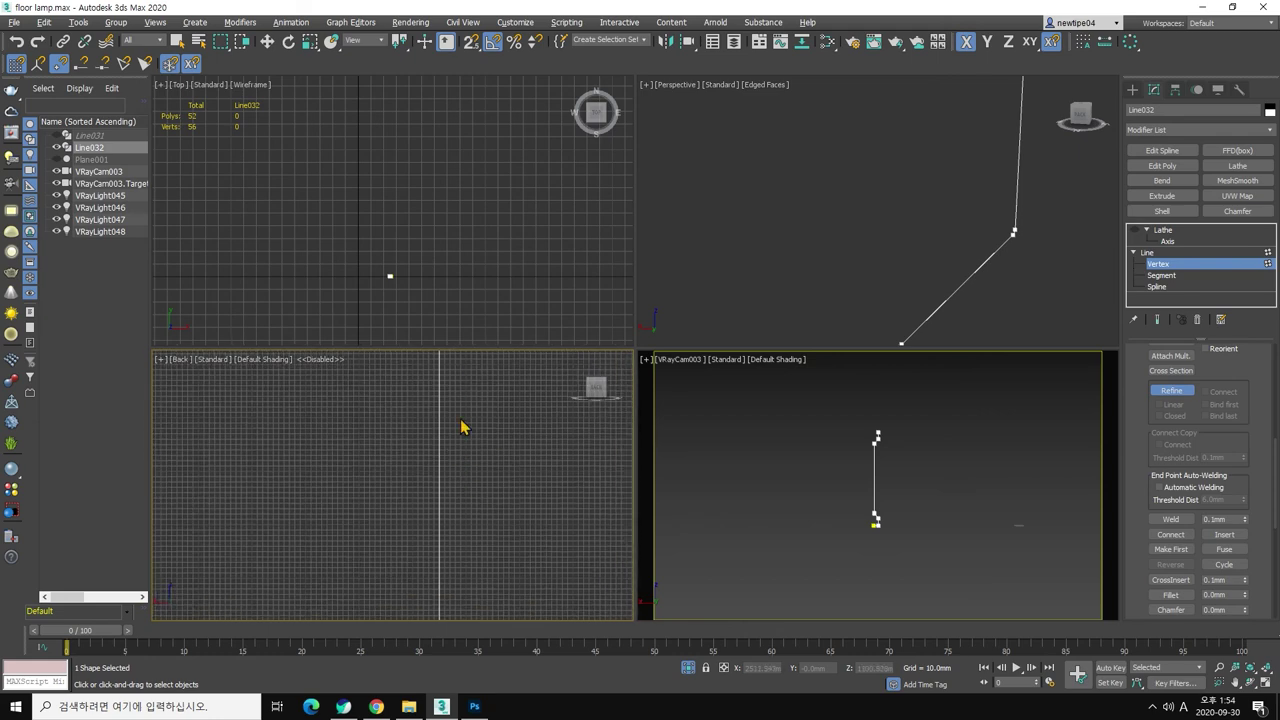
scroll(461, 427, down, 5)
mouse_move(443, 457)
middle_down()
mouse_move(437, 523)
mouse_move(486, 531)
middle_up()
key(2)
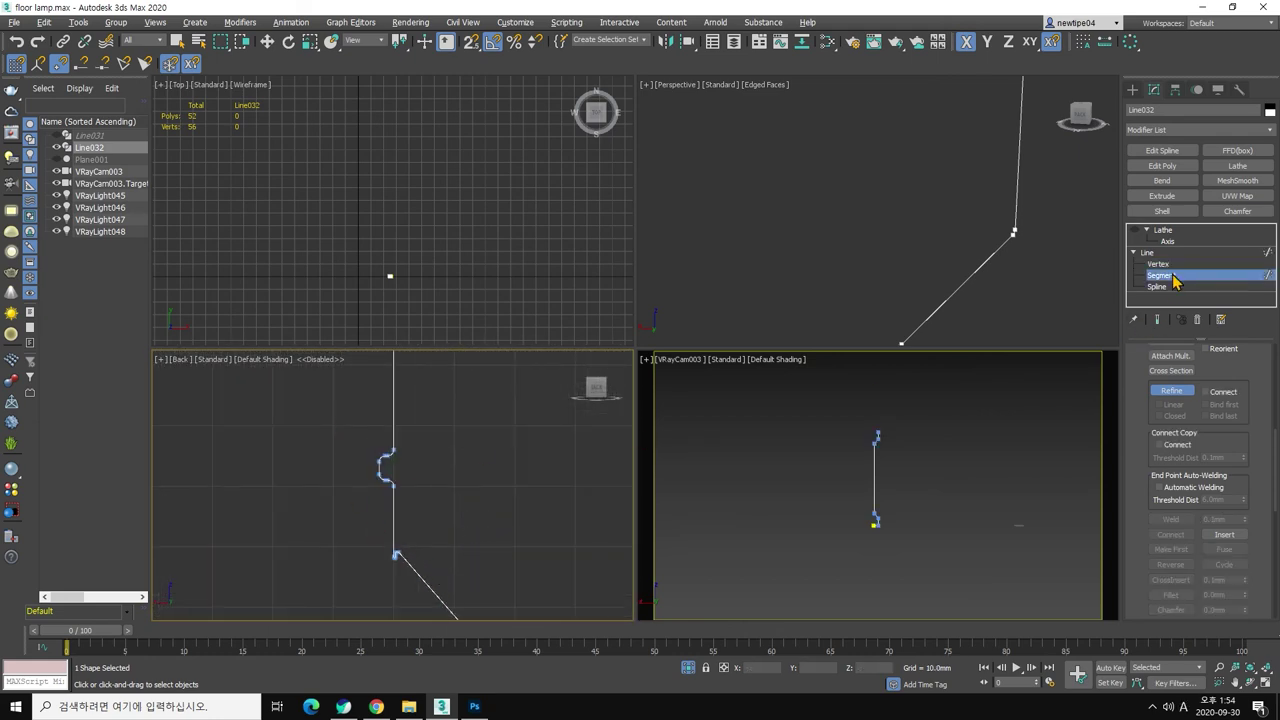
Step: Select the curved bend segments and move them up and right
click(1172, 391)
drag(465, 600, 463, 592)
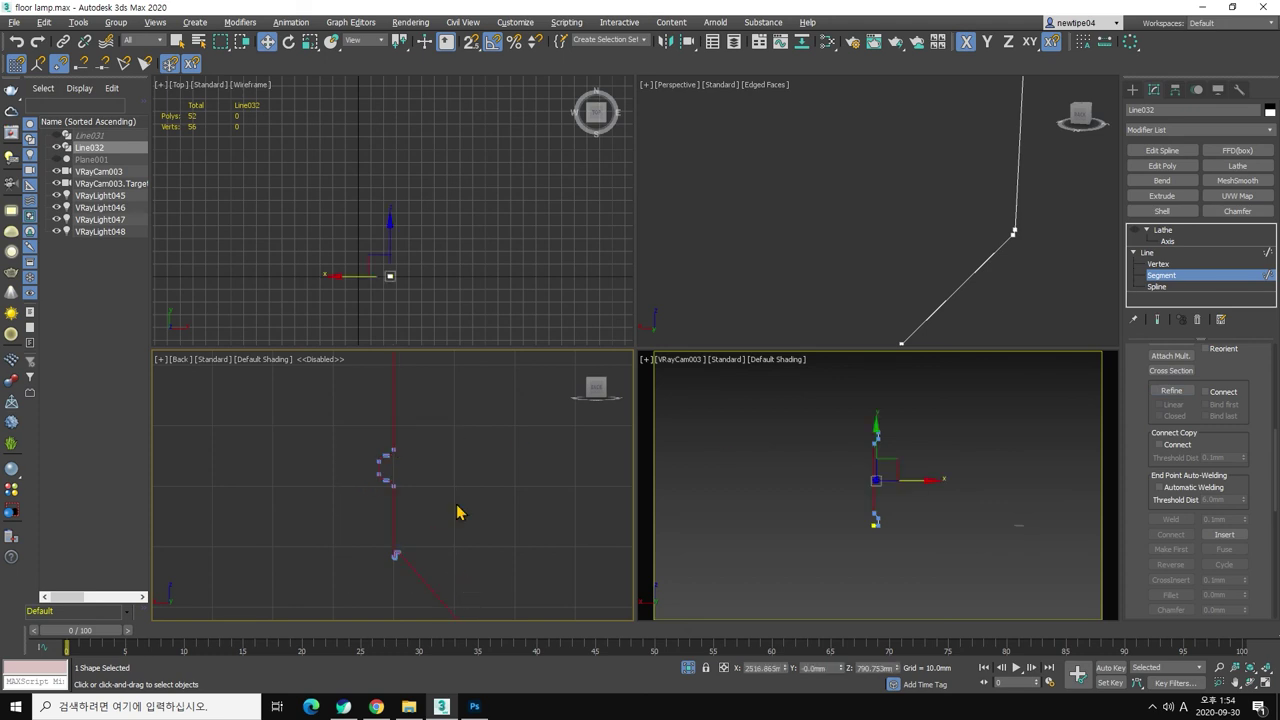
drag(448, 434, 471, 447)
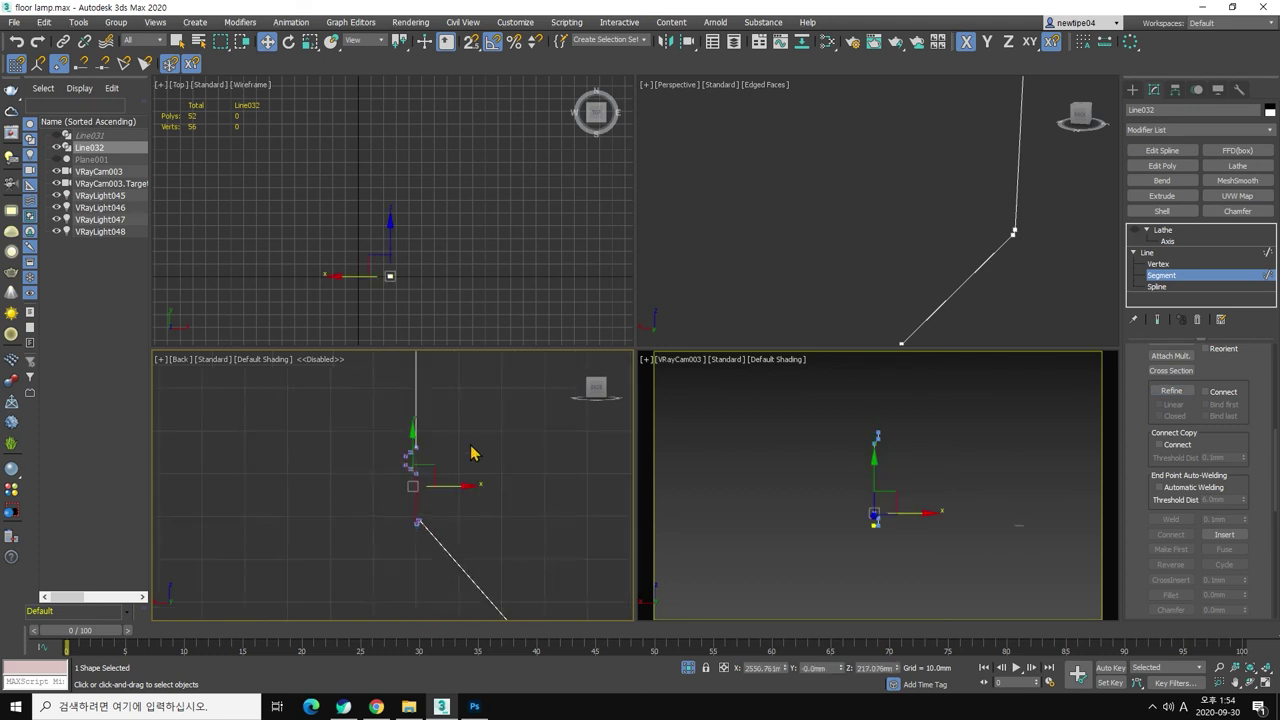
scroll(437, 514, down, 3)
scroll(428, 540, down, 3)
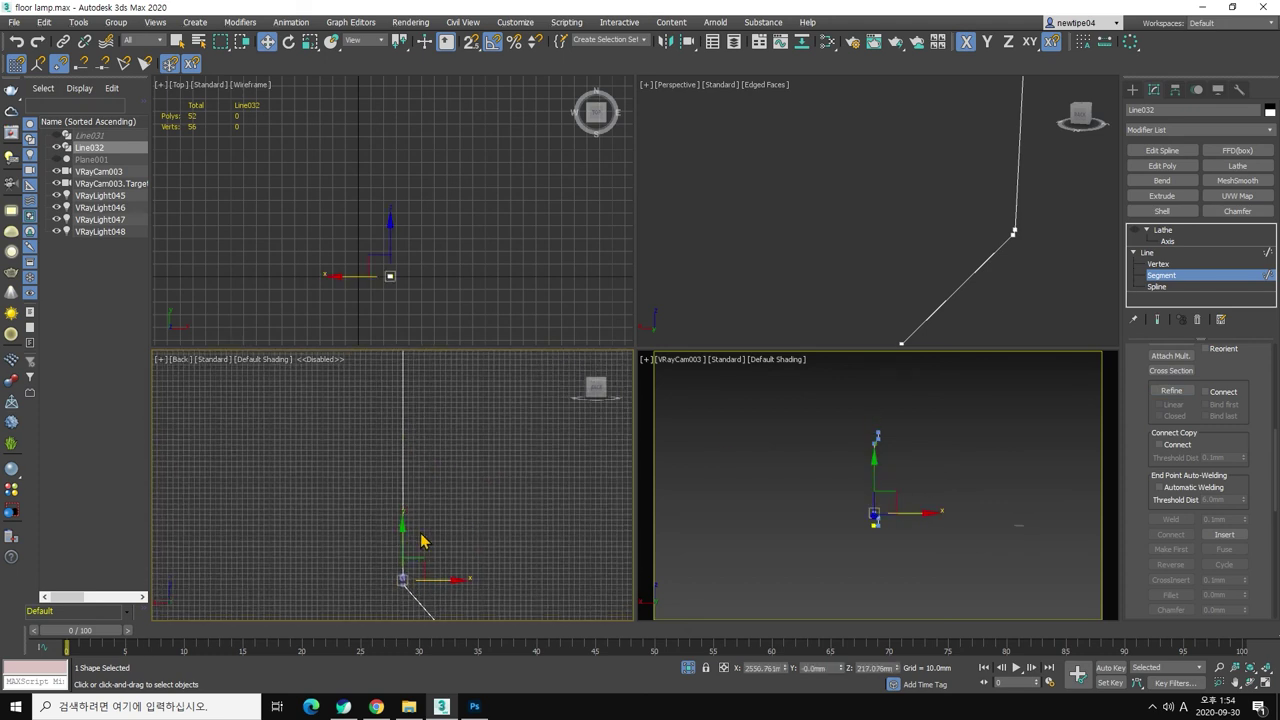
scroll(418, 545, down, 2)
middle_drag(418, 545, 402, 558)
drag(399, 556, 444, 394)
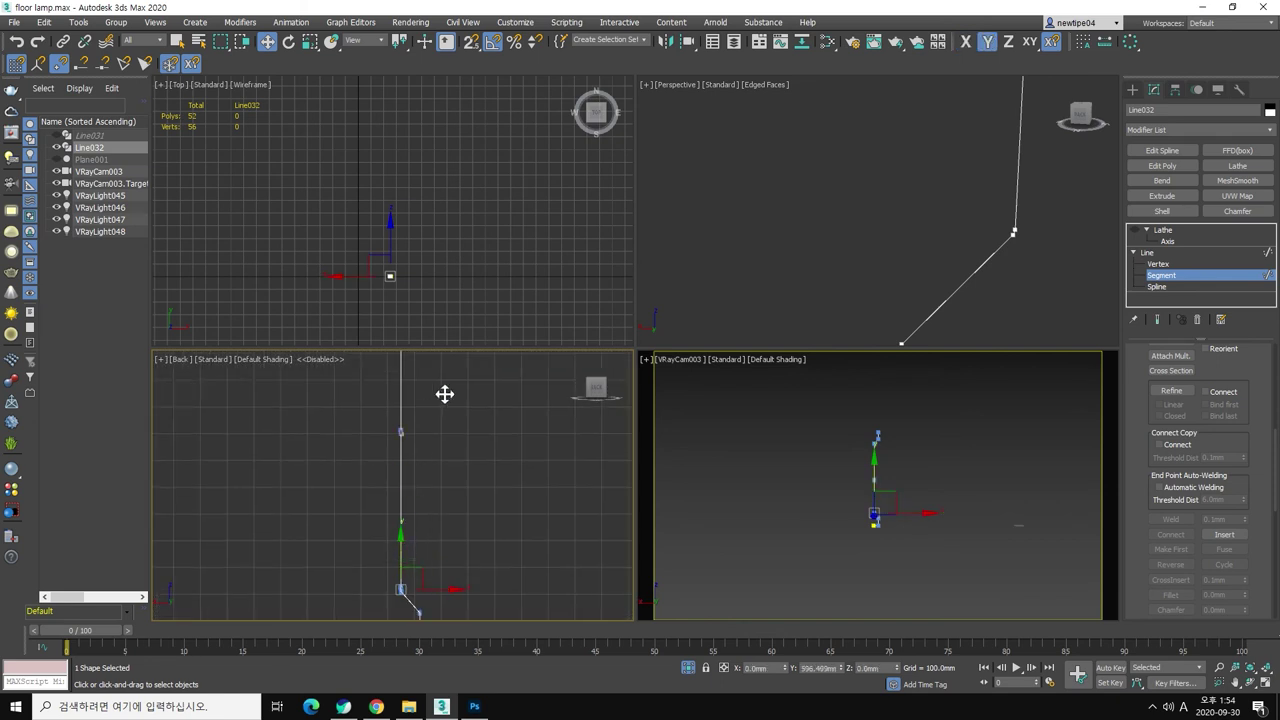
click(444, 394)
Step: Free movement in X and Y, then move the upper bend segment right and down
key(F8)
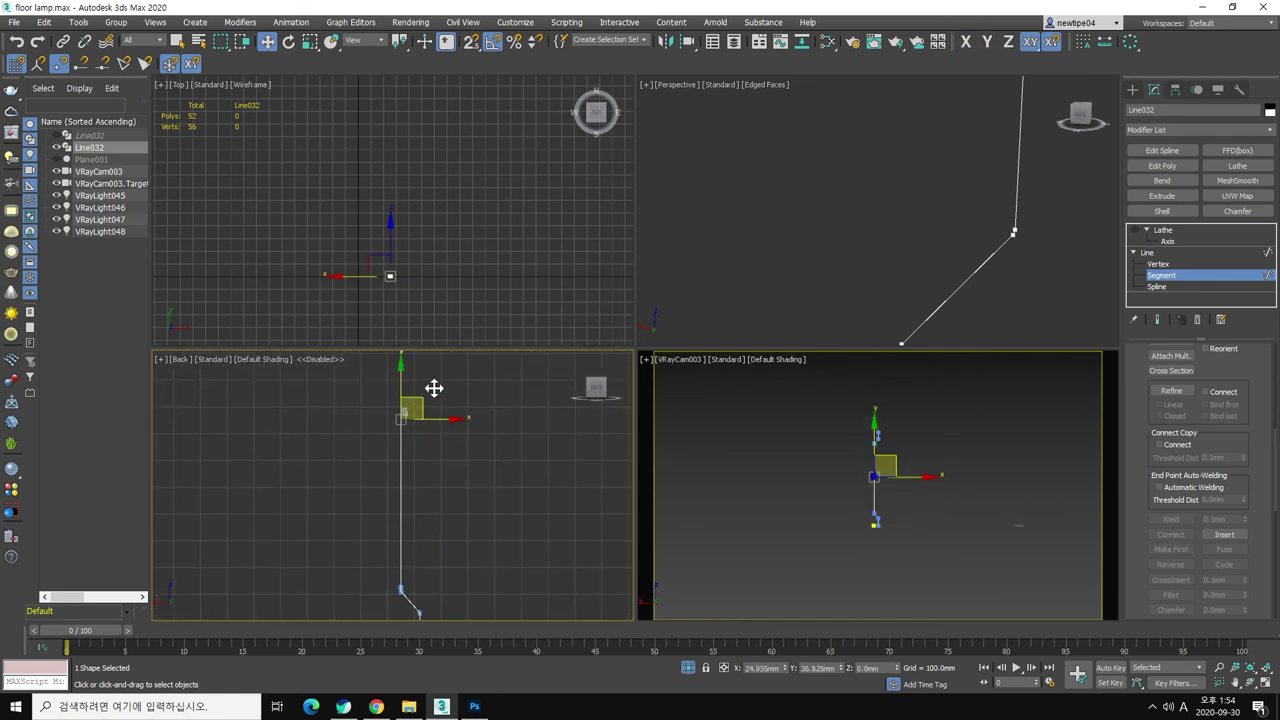
middle_drag(465, 403, 449, 494)
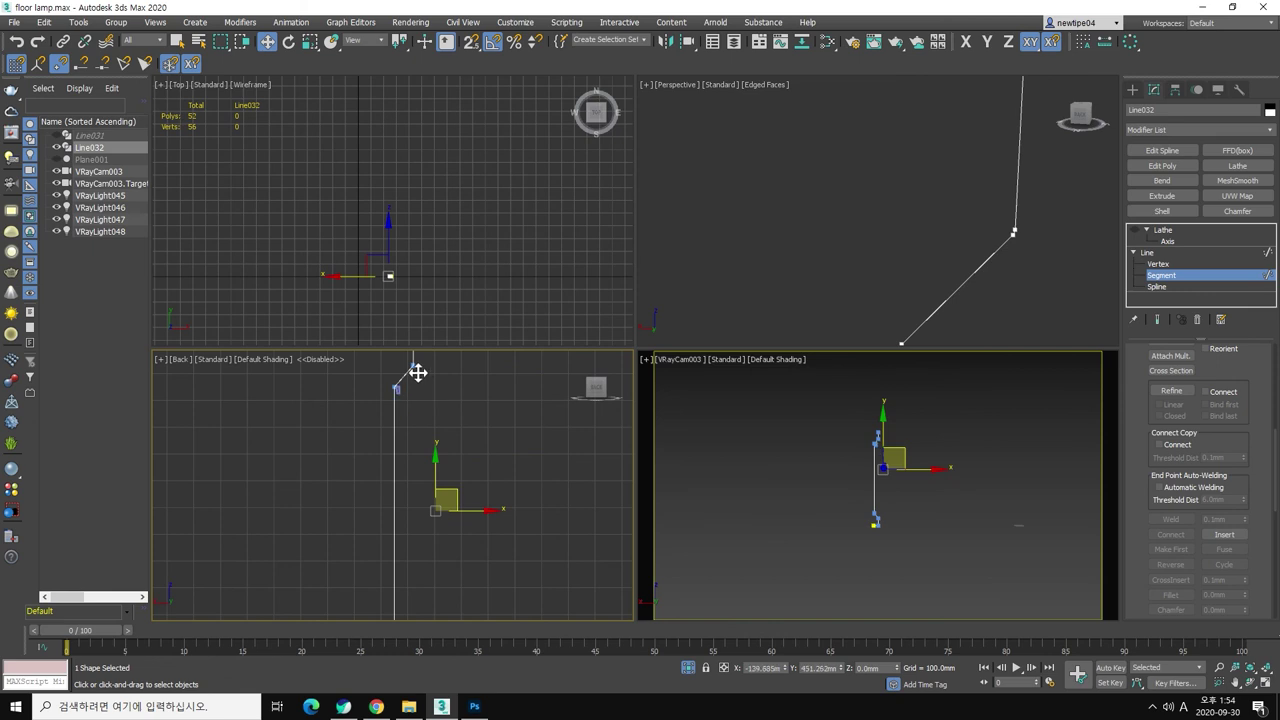
click(390, 385)
scroll(390, 385, up, 2)
scroll(330, 400, up, 2)
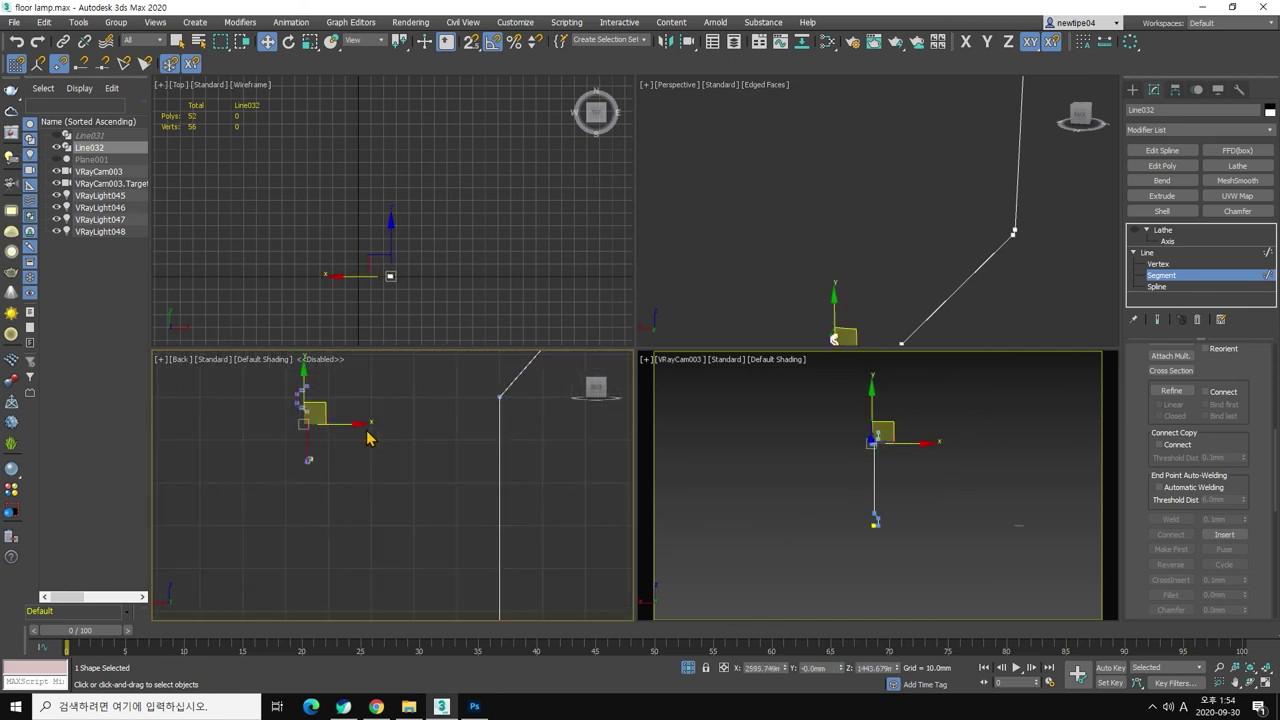
drag(307, 420, 374, 447)
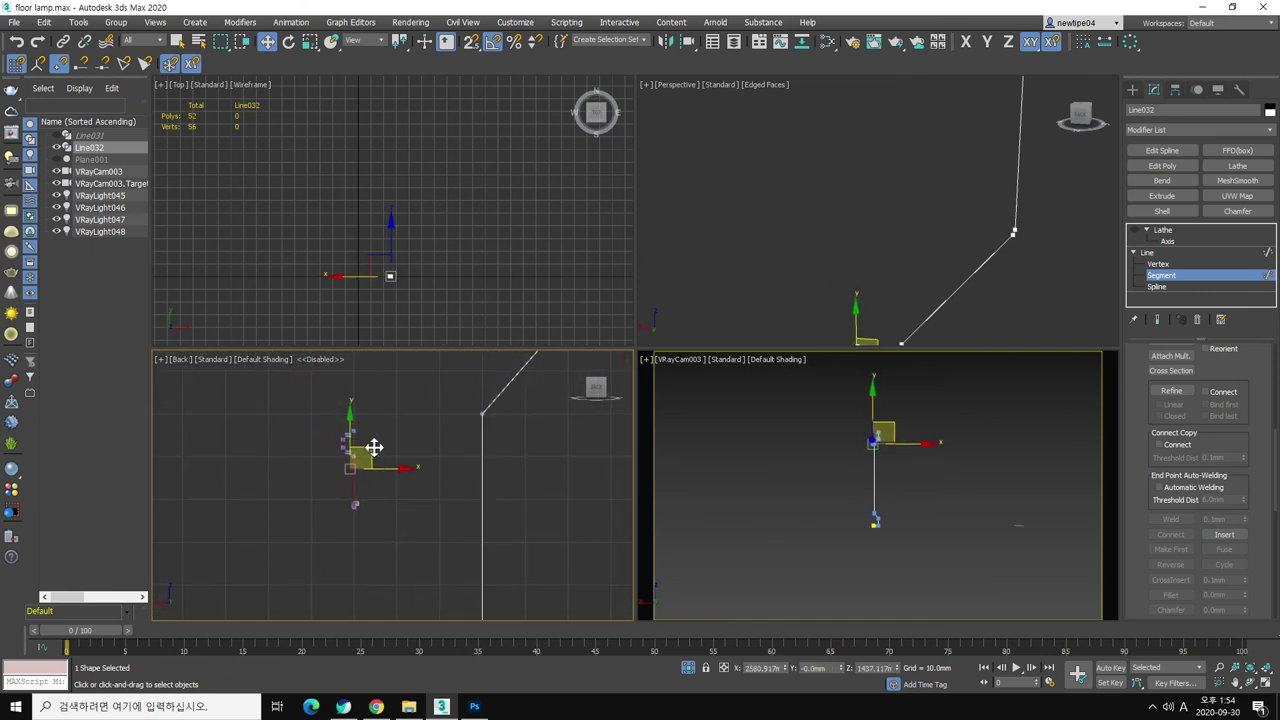
Step: Rotate the selected segment about 180° to flip it
key(e)
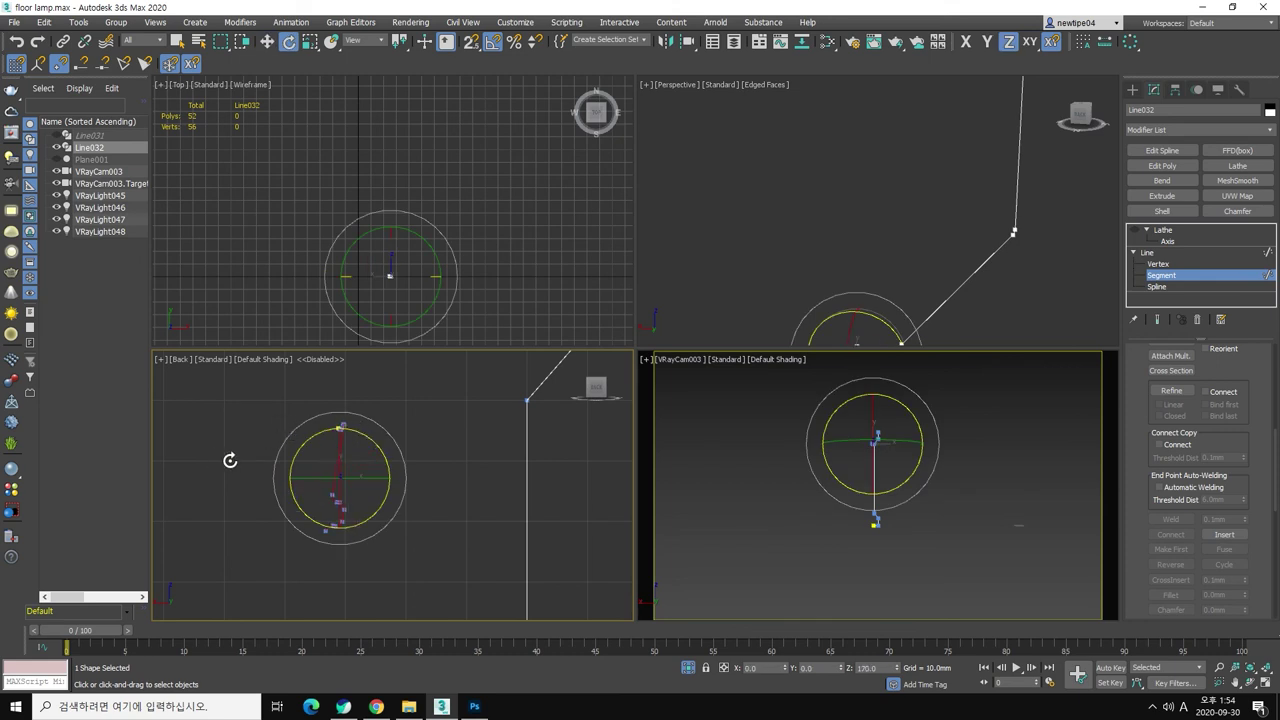
drag(222, 468, 217, 468)
drag(345, 430, 297, 494)
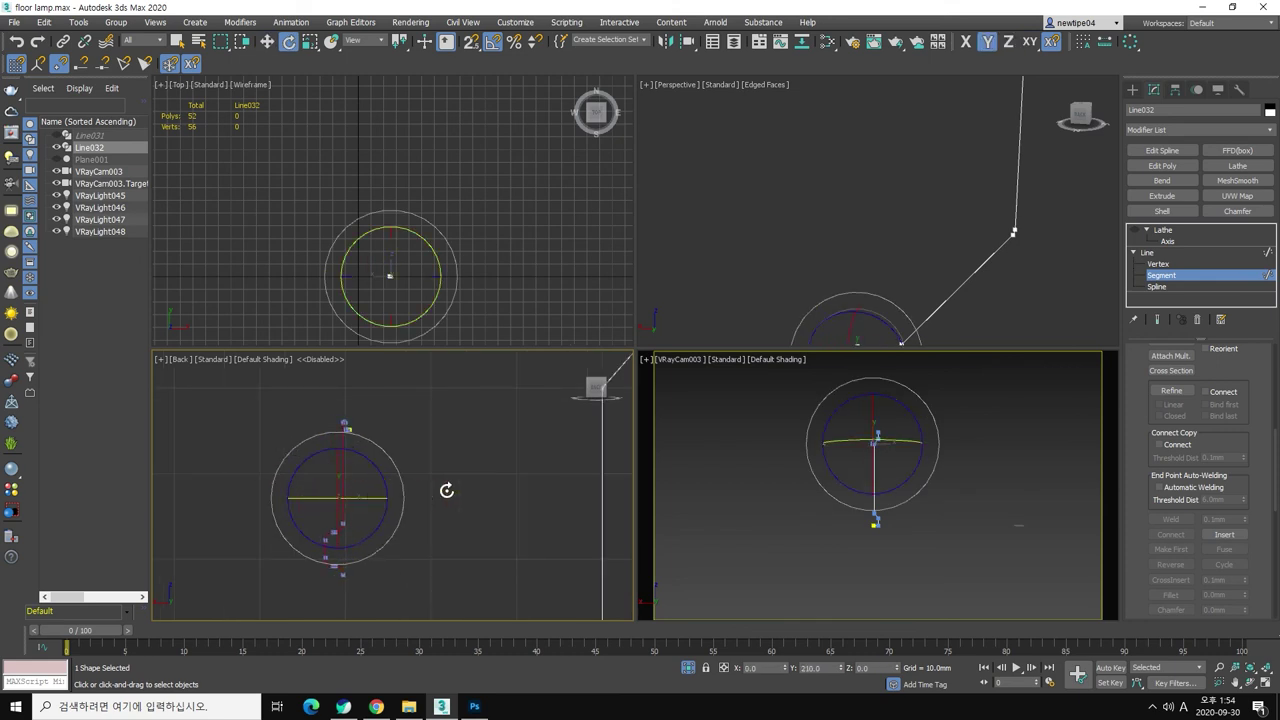
drag(427, 494, 483, 160)
Step: Check the 5.0° angle snap, then zero the Rotate Transform Type-In offsets
right_click(492, 42)
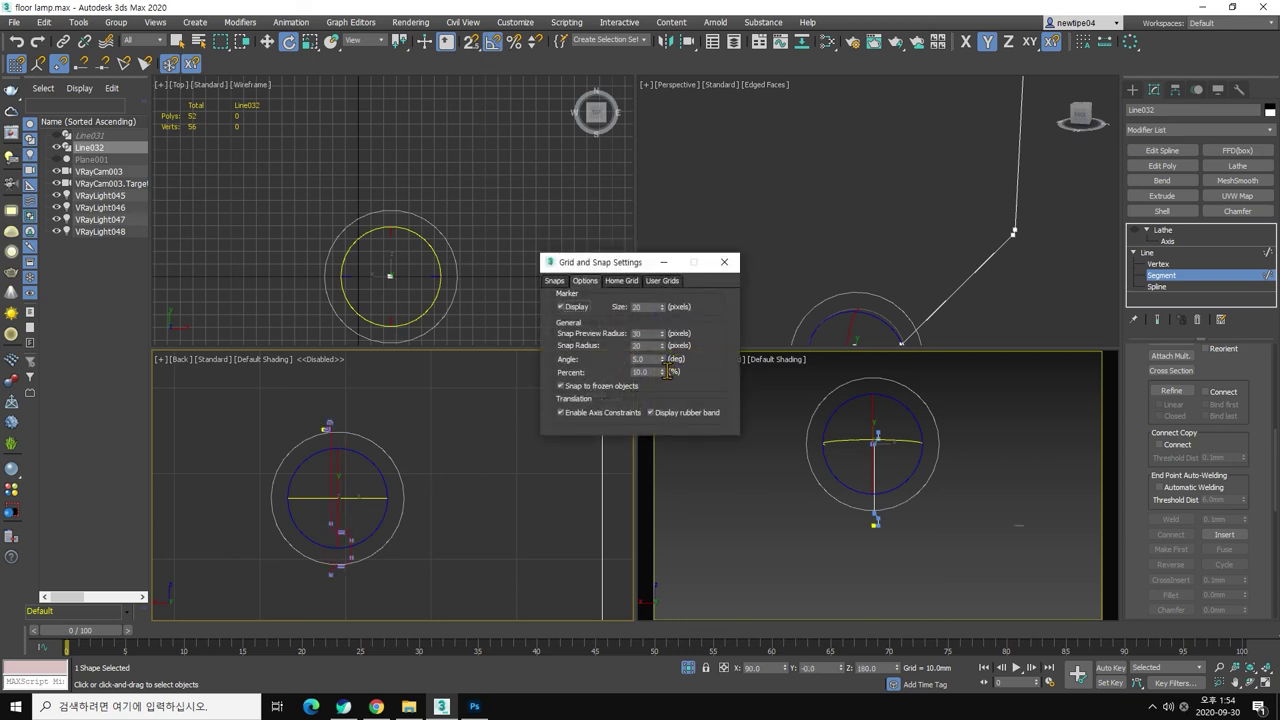
click(724, 262)
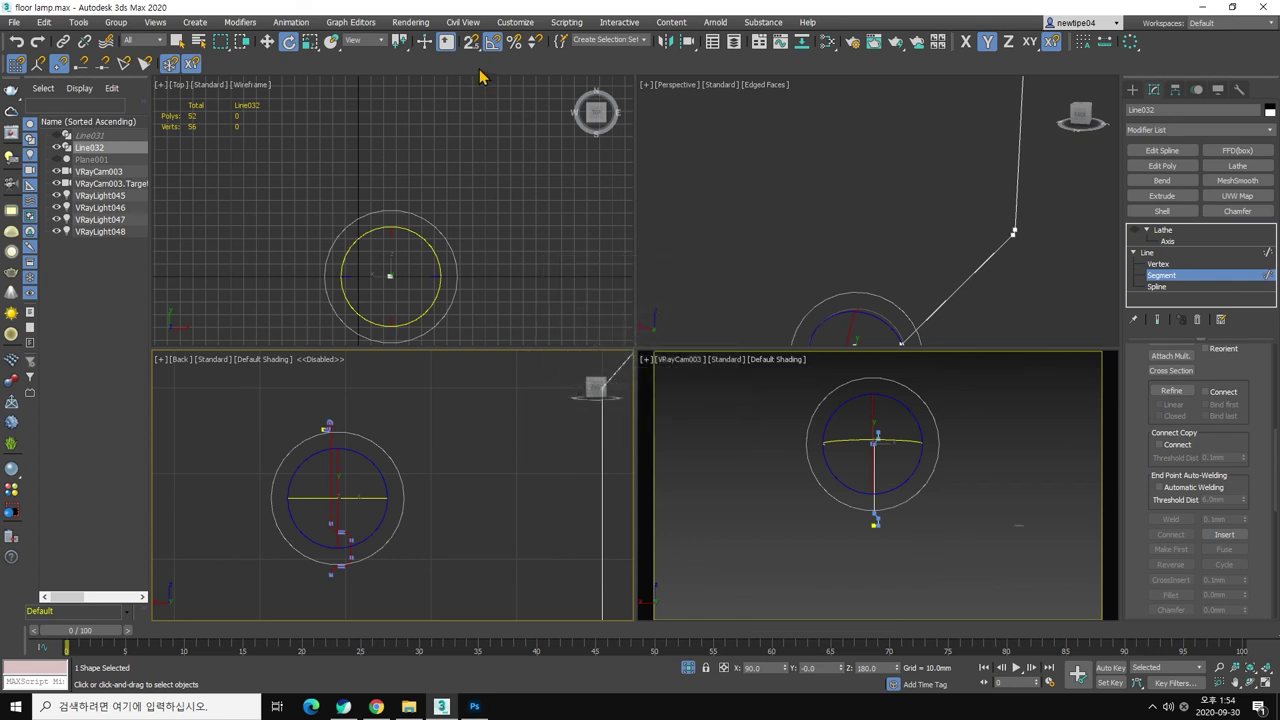
right_click(290, 44)
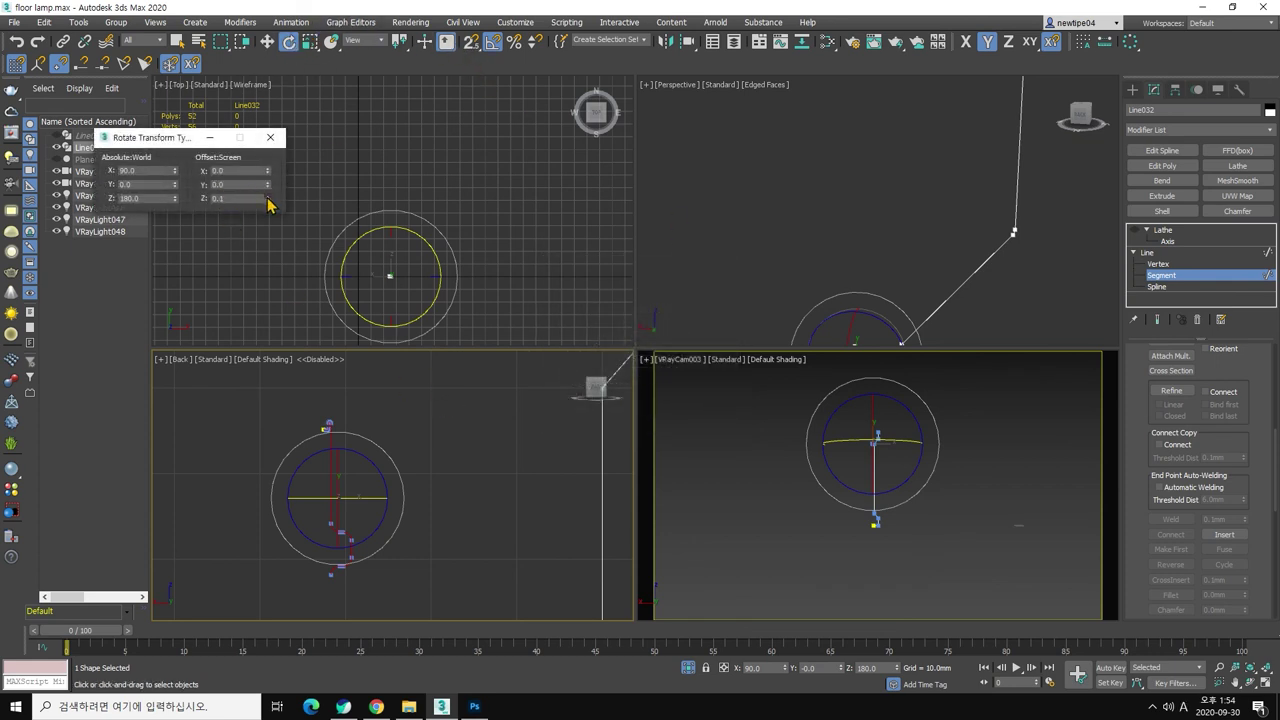
drag(268, 204, 267, 168)
drag(283, 60, 287, 40)
click(234, 184)
click(270, 137)
Step: With snaps on, move the flipped segment onto the vertical line and a grid point
key(w)
drag(337, 497, 437, 452)
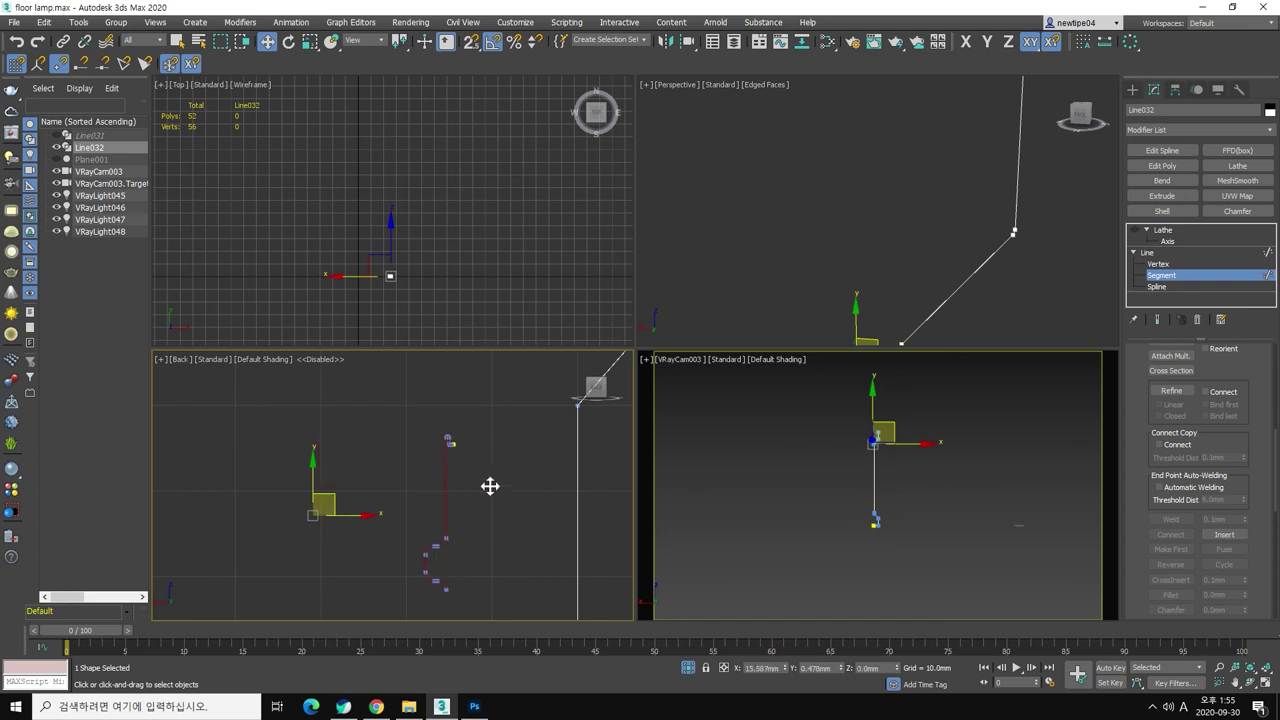
key(s)
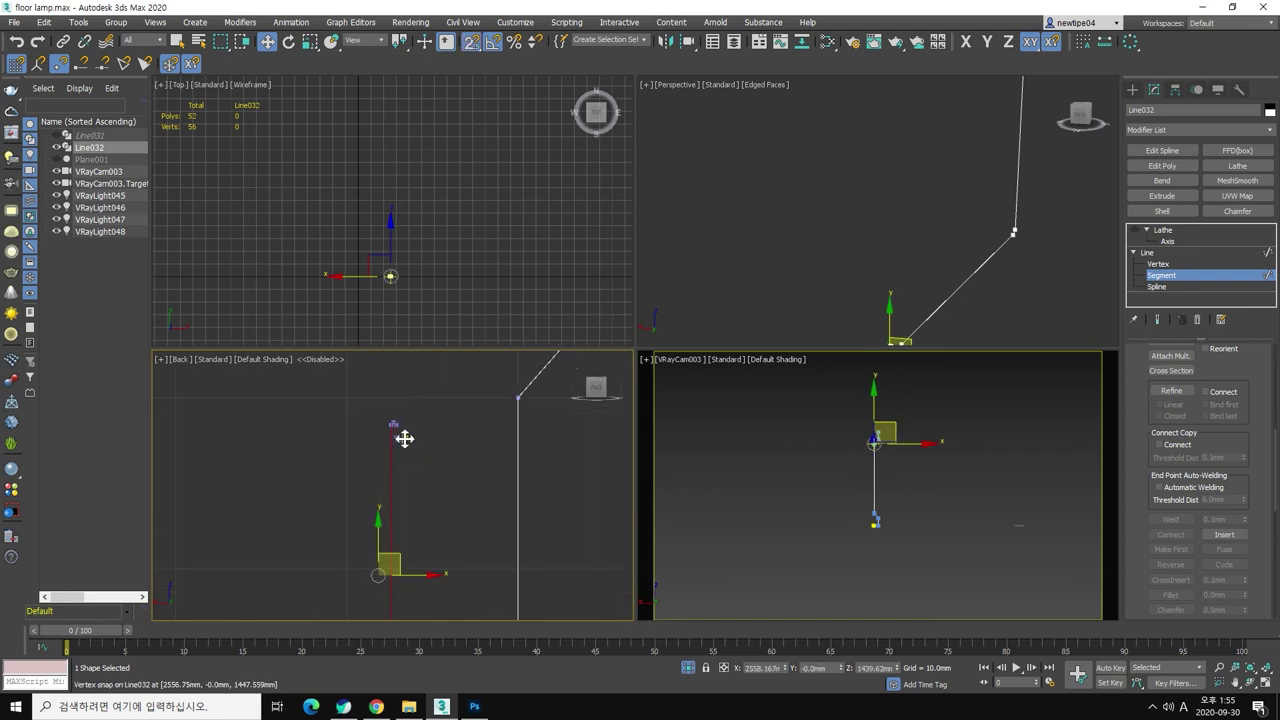
mouse_move(405, 437)
mouse_down()
mouse_move(560, 415)
mouse_move(528, 528)
mouse_up()
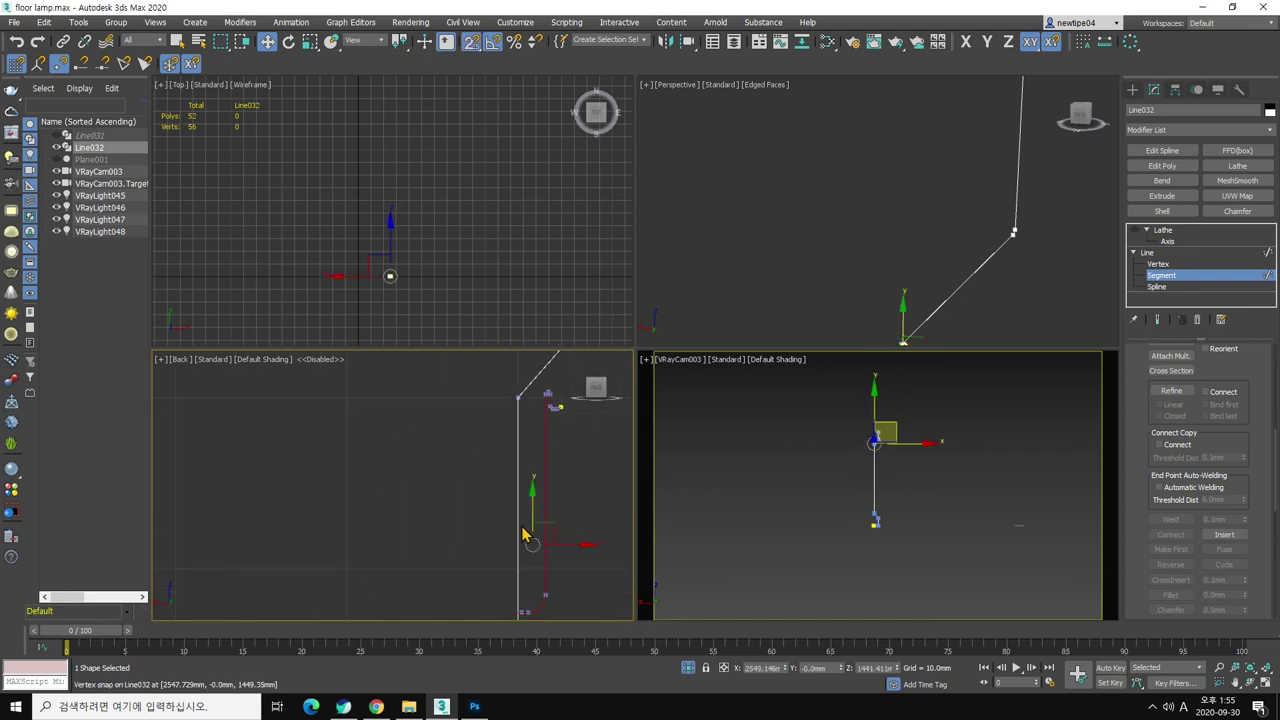
middle_drag(555, 612, 482, 598)
drag(474, 593, 447, 592)
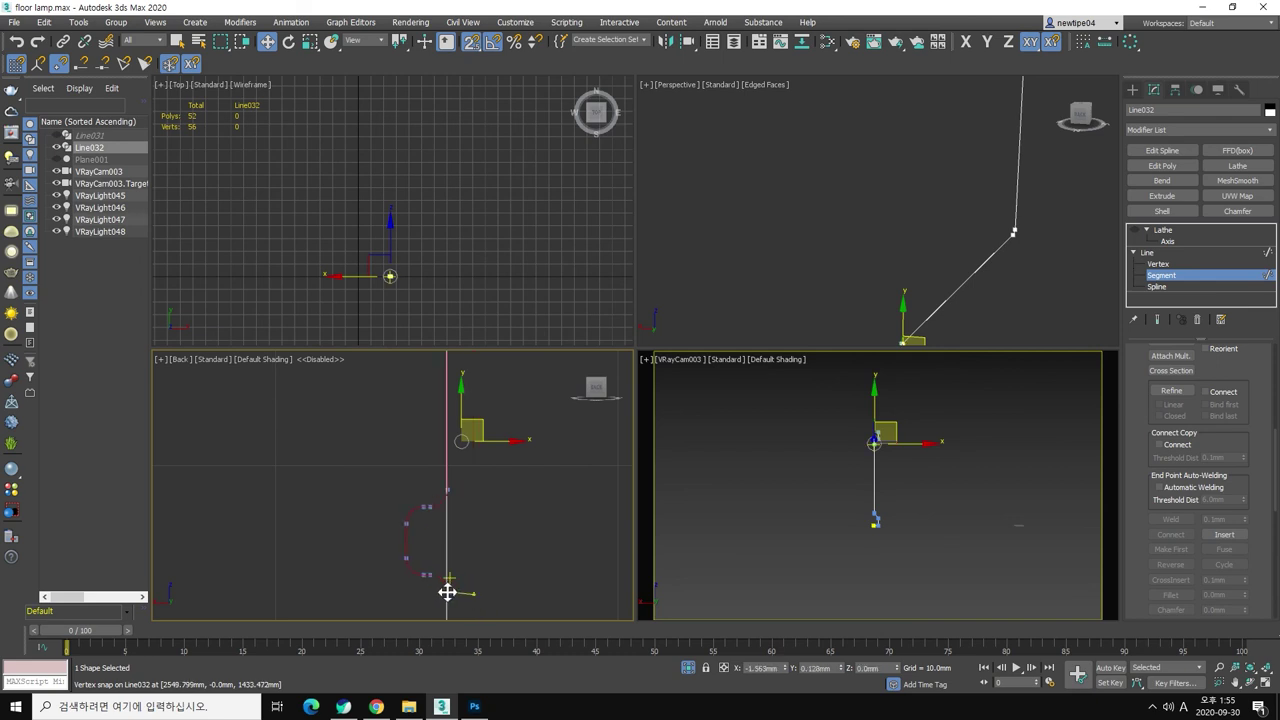
scroll(487, 573, down, 3)
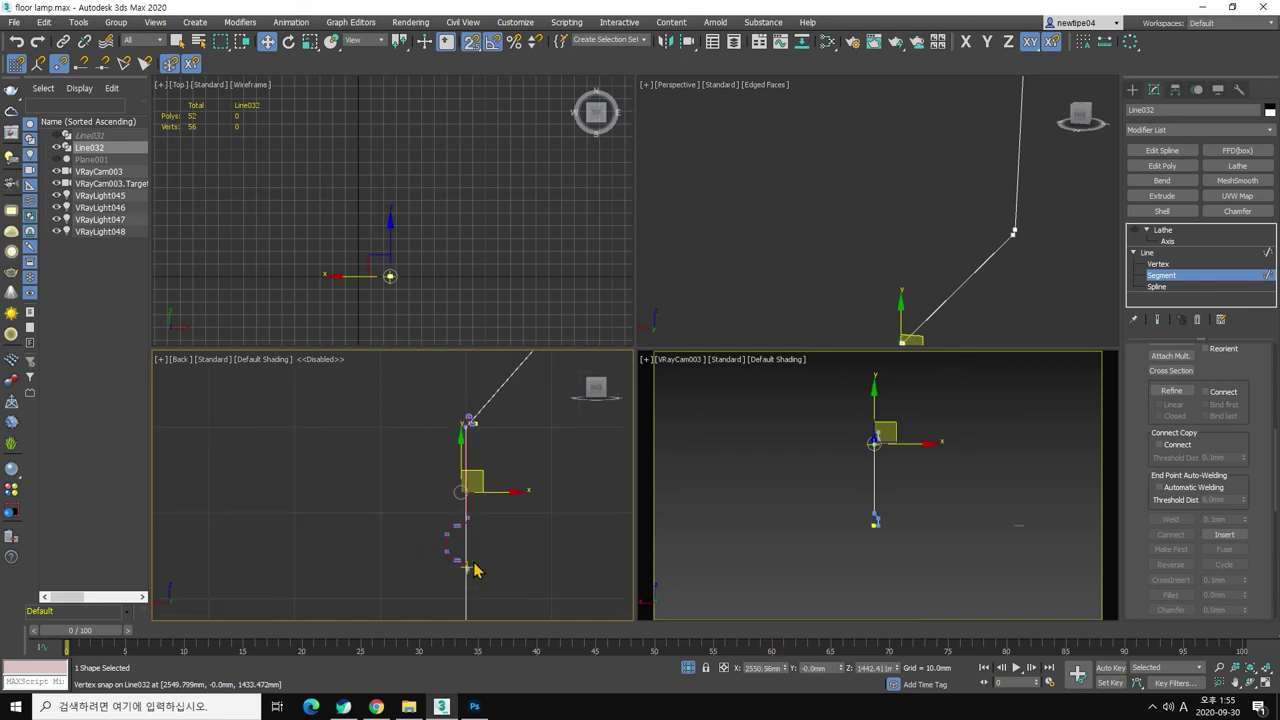
mouse_move(500, 491)
mouse_down()
mouse_move(420, 585)
mouse_move(466, 430)
mouse_up()
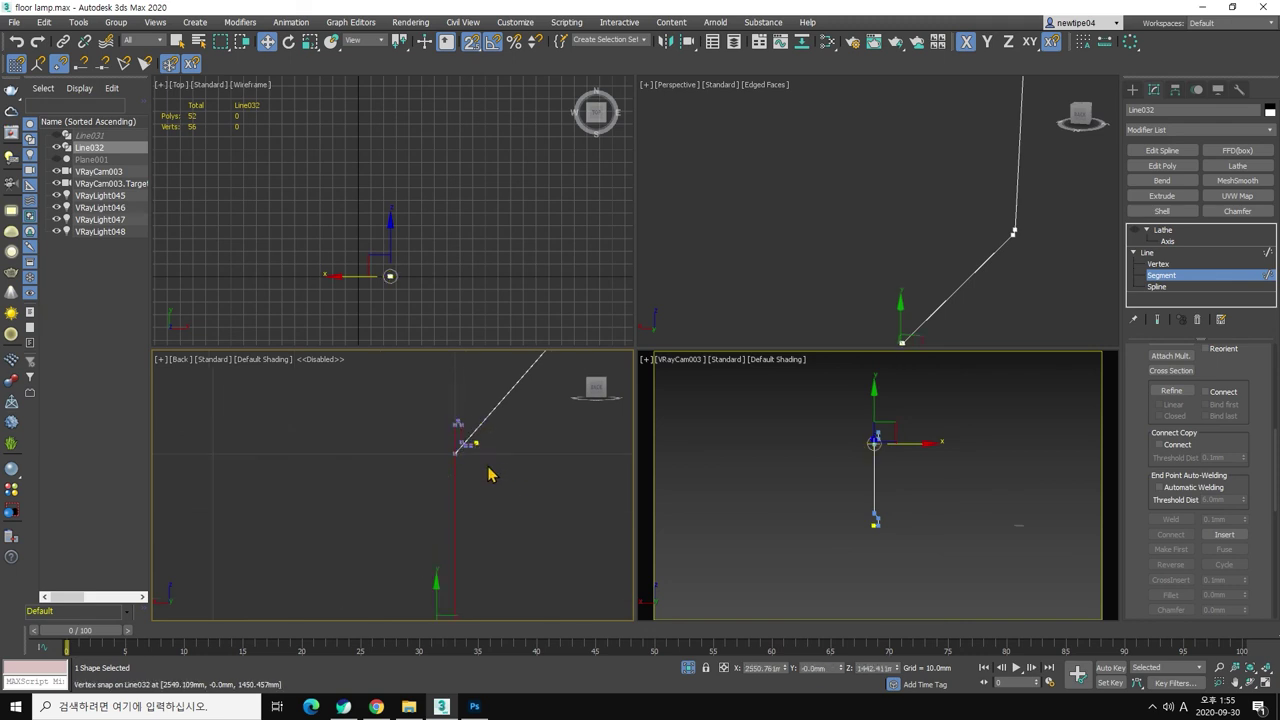
scroll(490, 474, up, 2)
drag(488, 474, 443, 491)
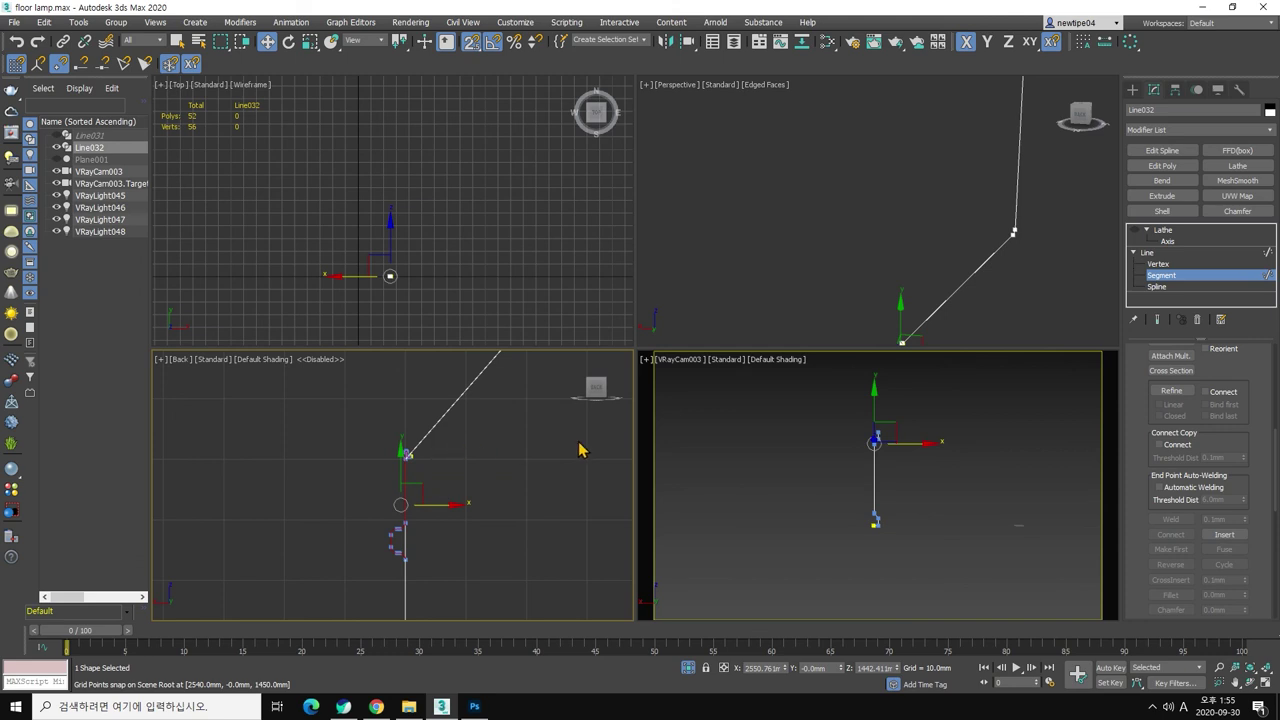
click(1160, 263)
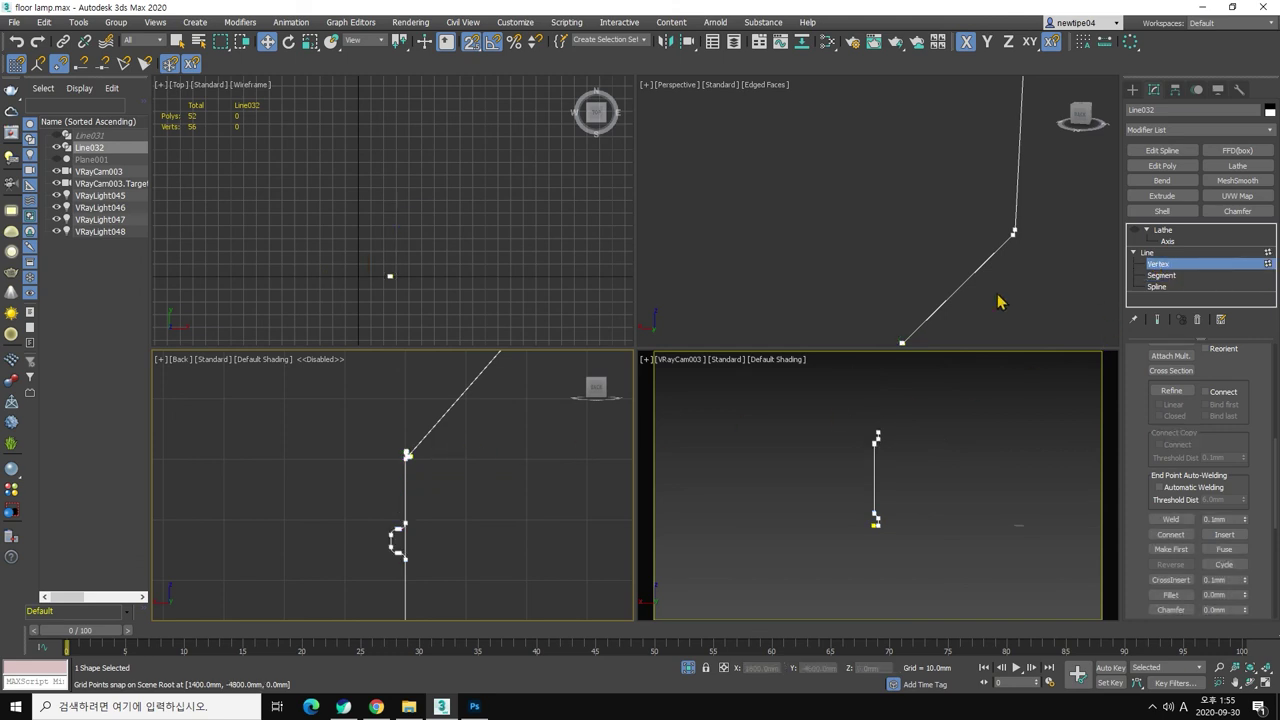
Step: Refine two new vertices onto the vertical segment of the profile line
scroll(420, 445, up, 1)
scroll(400, 465, up, 1)
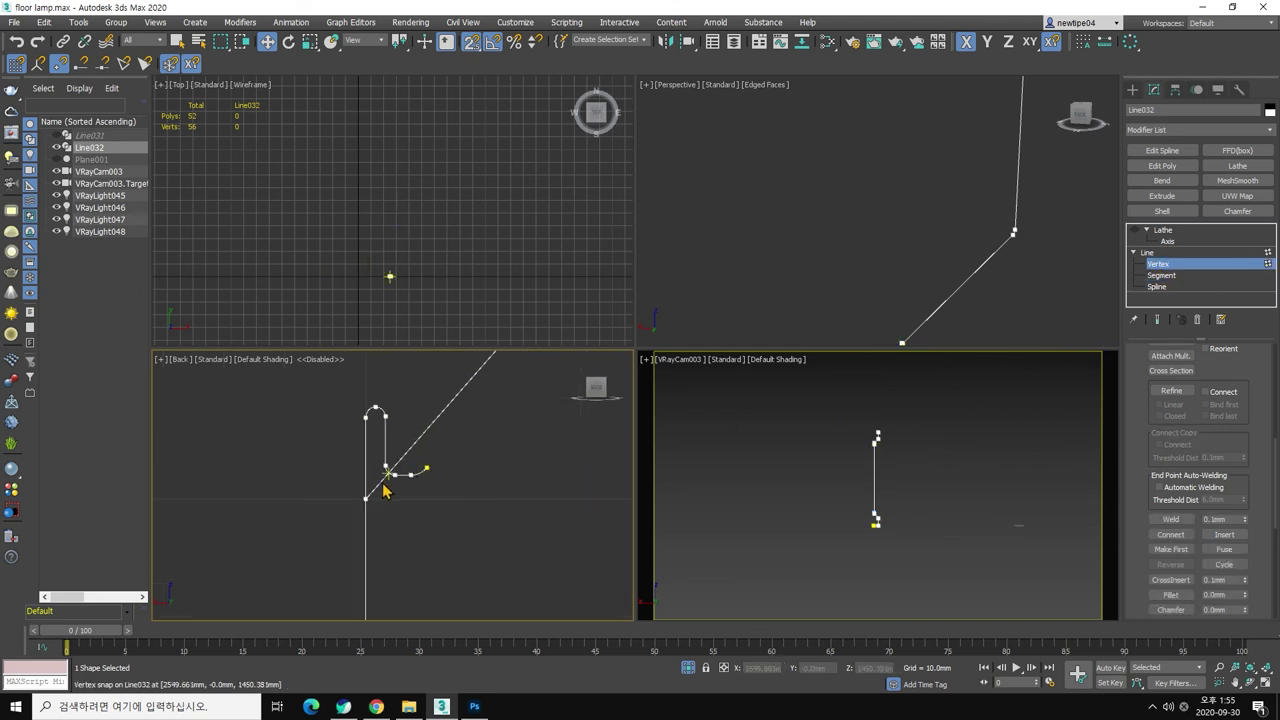
click(366, 497)
scroll(381, 490, down, 2)
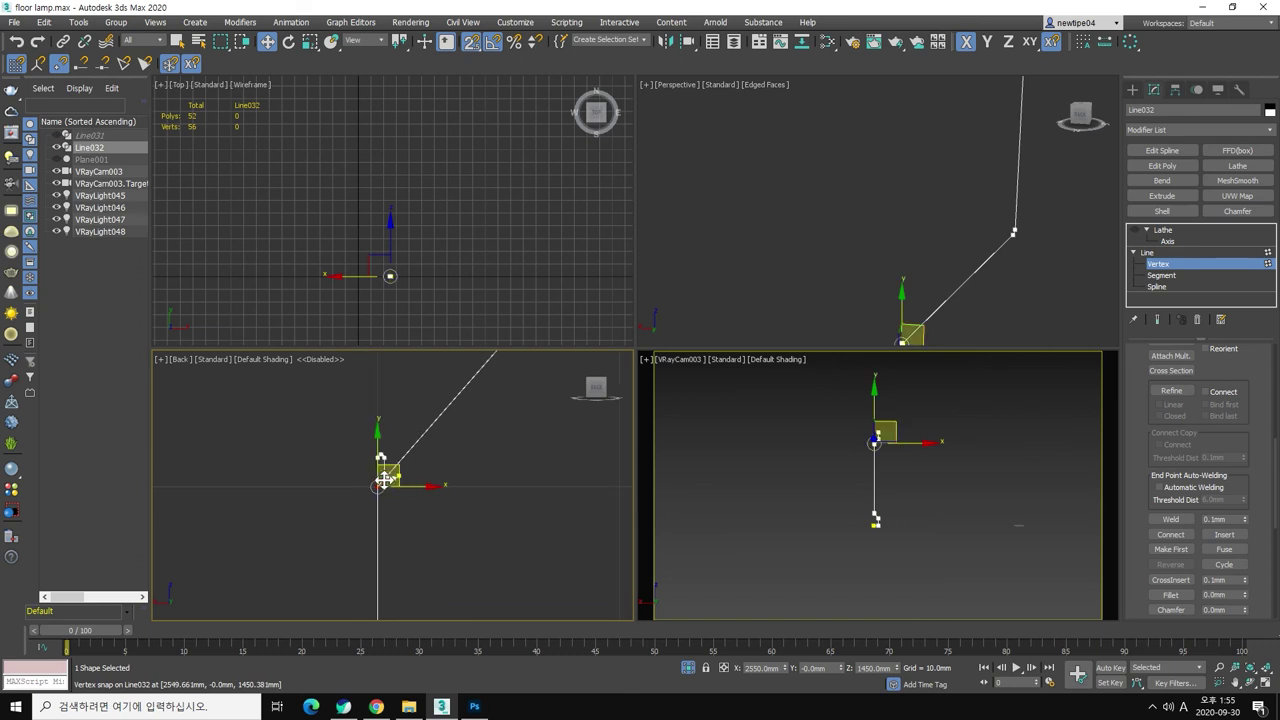
click(1171, 390)
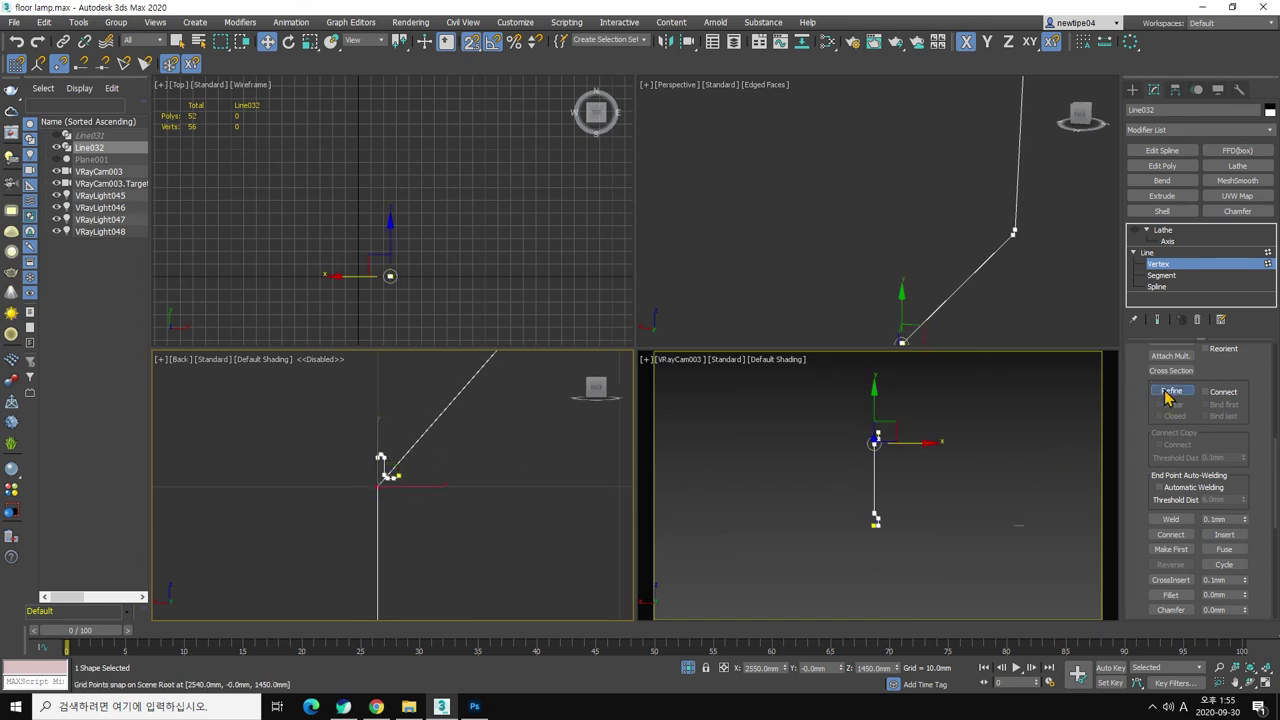
mouse_move(380, 482)
middle_down()
mouse_move(503, 543)
mouse_move(433, 566)
middle_up()
click(433, 565)
click(432, 596)
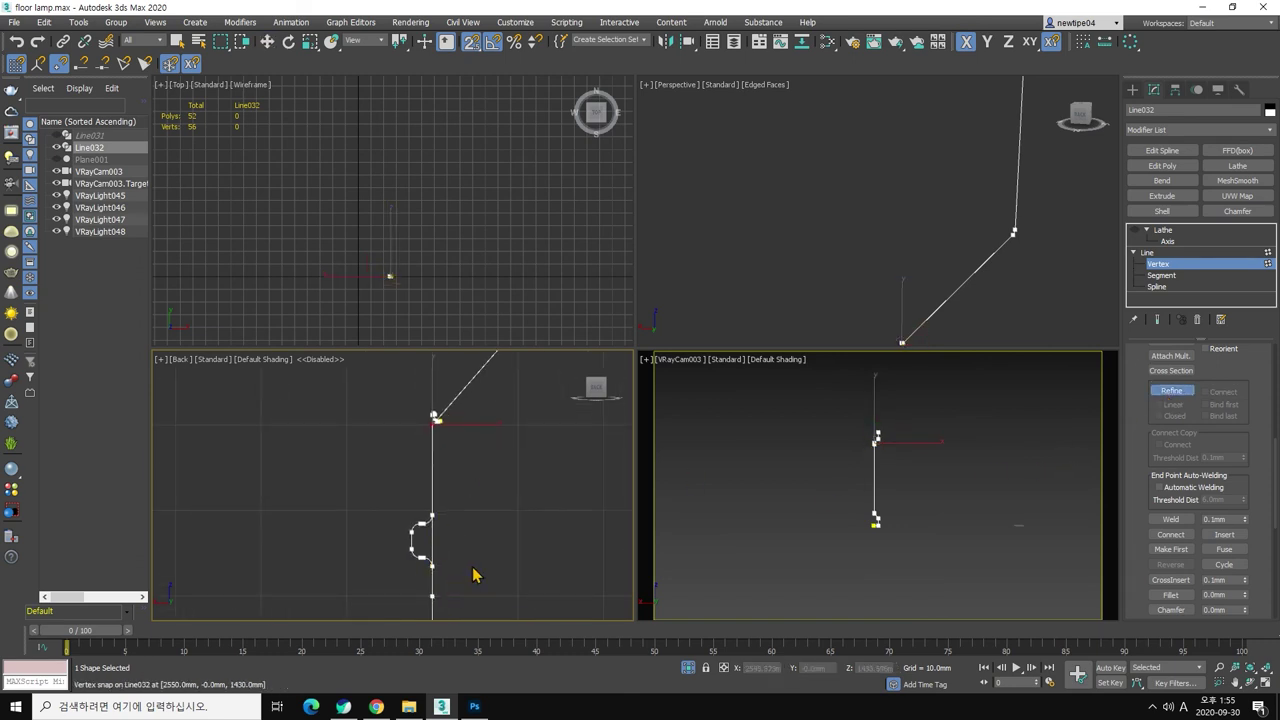
Step: Reposition the S-curve vertices, moving the bottom vertex up constrained to Y
key(w)
scroll(475, 415, up, 2)
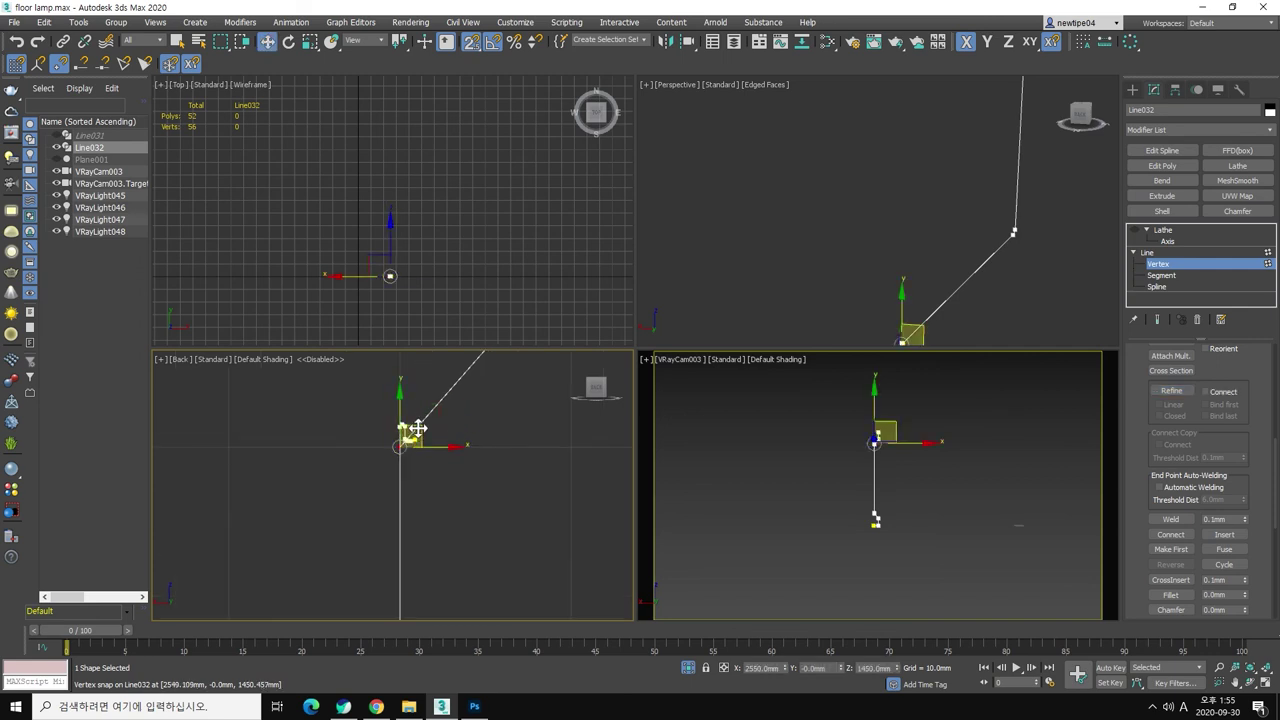
mouse_move(414, 437)
mouse_down()
mouse_move(430, 435)
mouse_move(410, 434)
mouse_up()
scroll(448, 420, down, 2)
key(2)
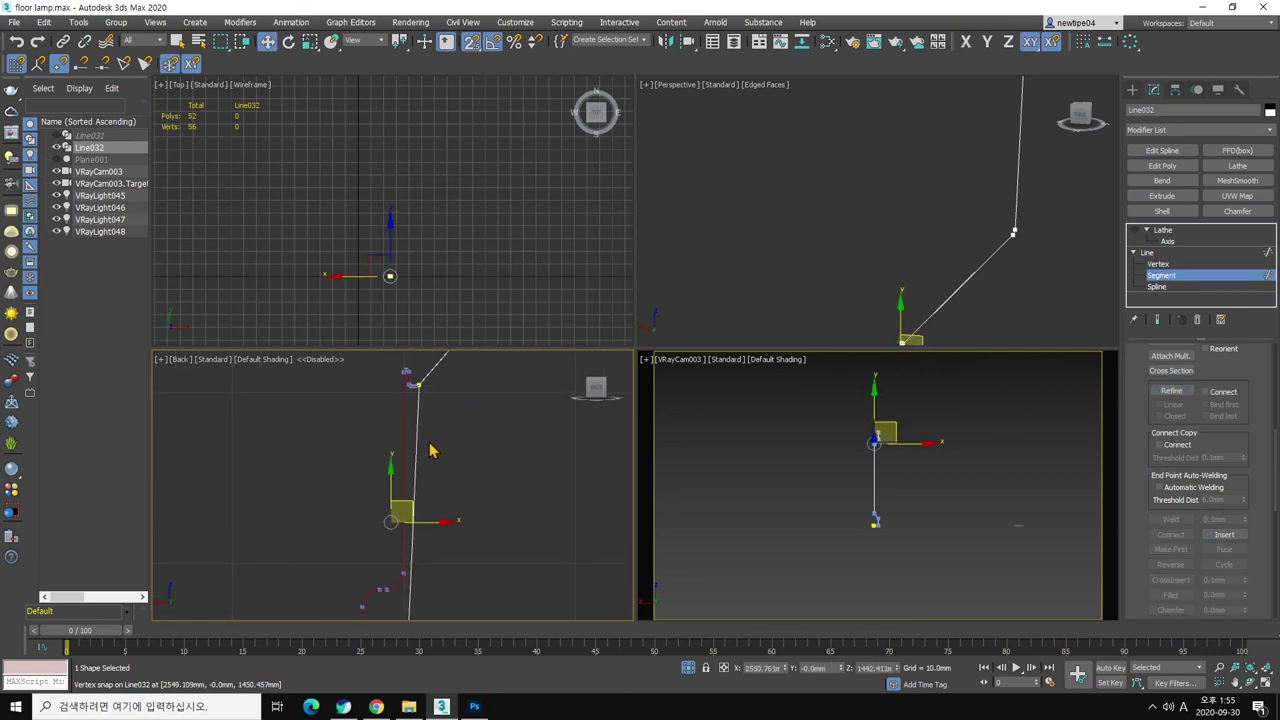
click(460, 489)
scroll(477, 408, up, 2)
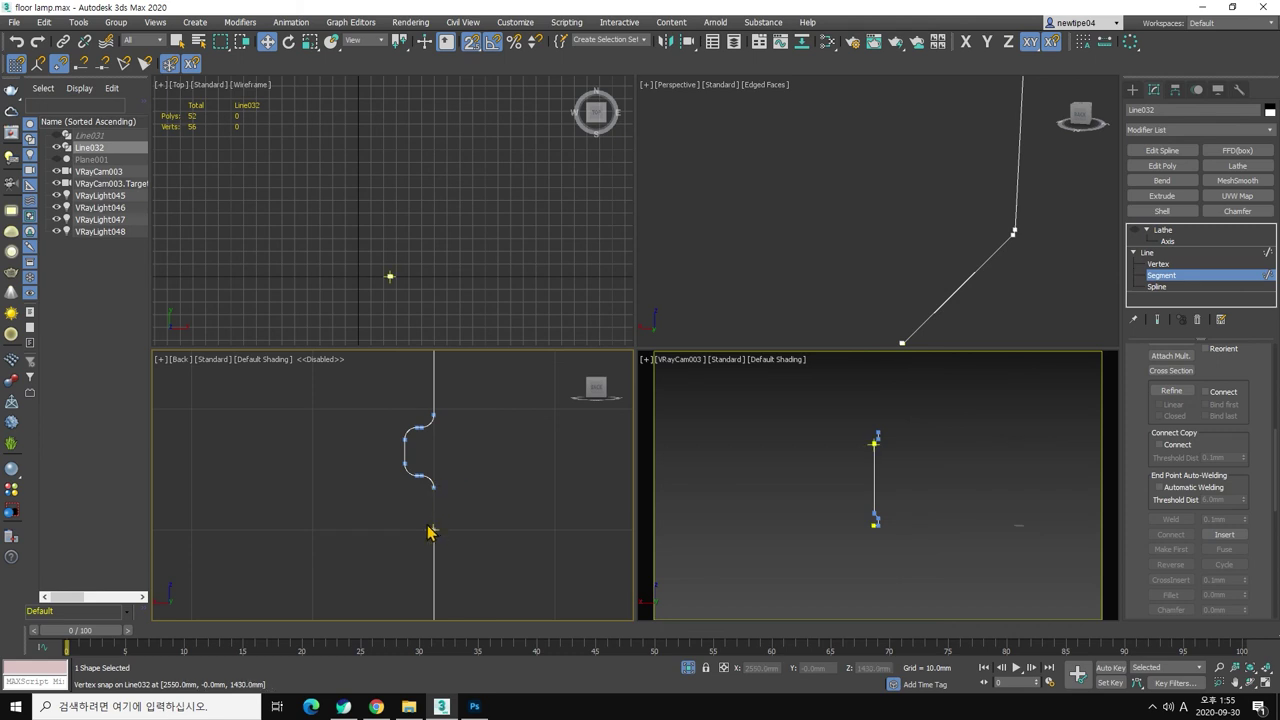
key(1)
drag(433, 528, 413, 484)
key(F6)
scroll(433, 440, down, 2)
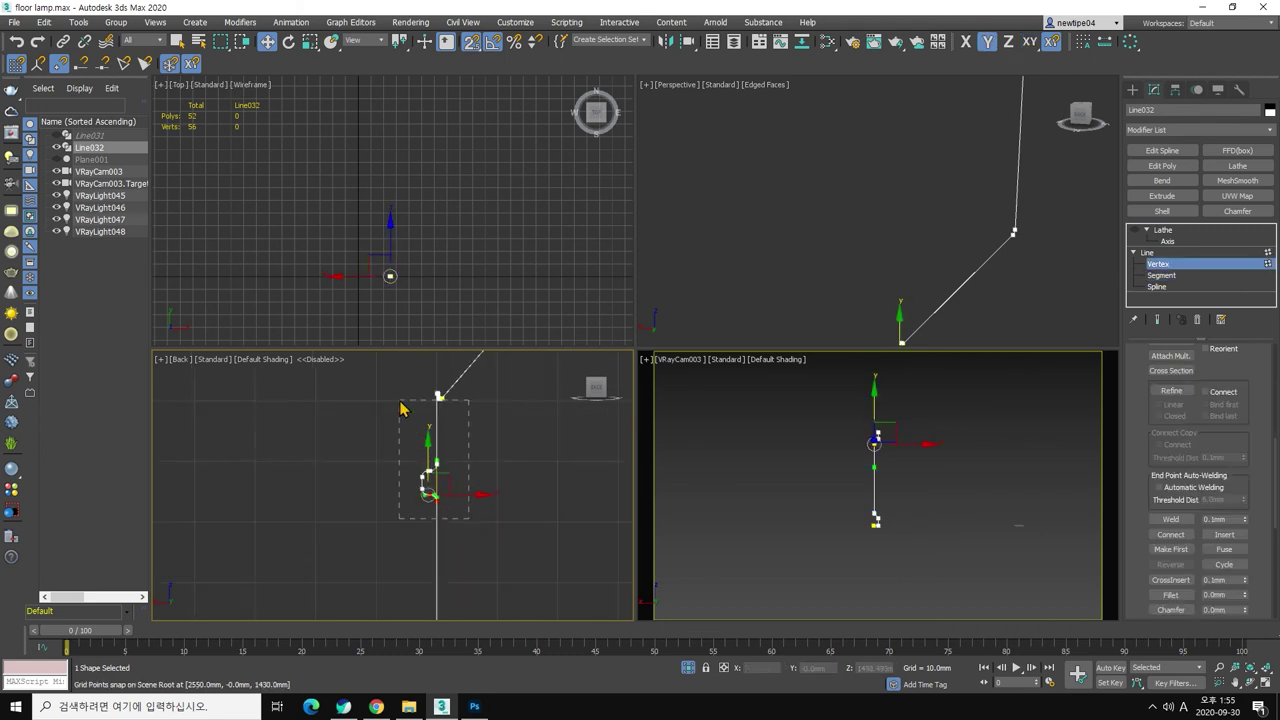
Step: Select the curve's top vertex and try welding the vertices
click(440, 395)
click(1170, 520)
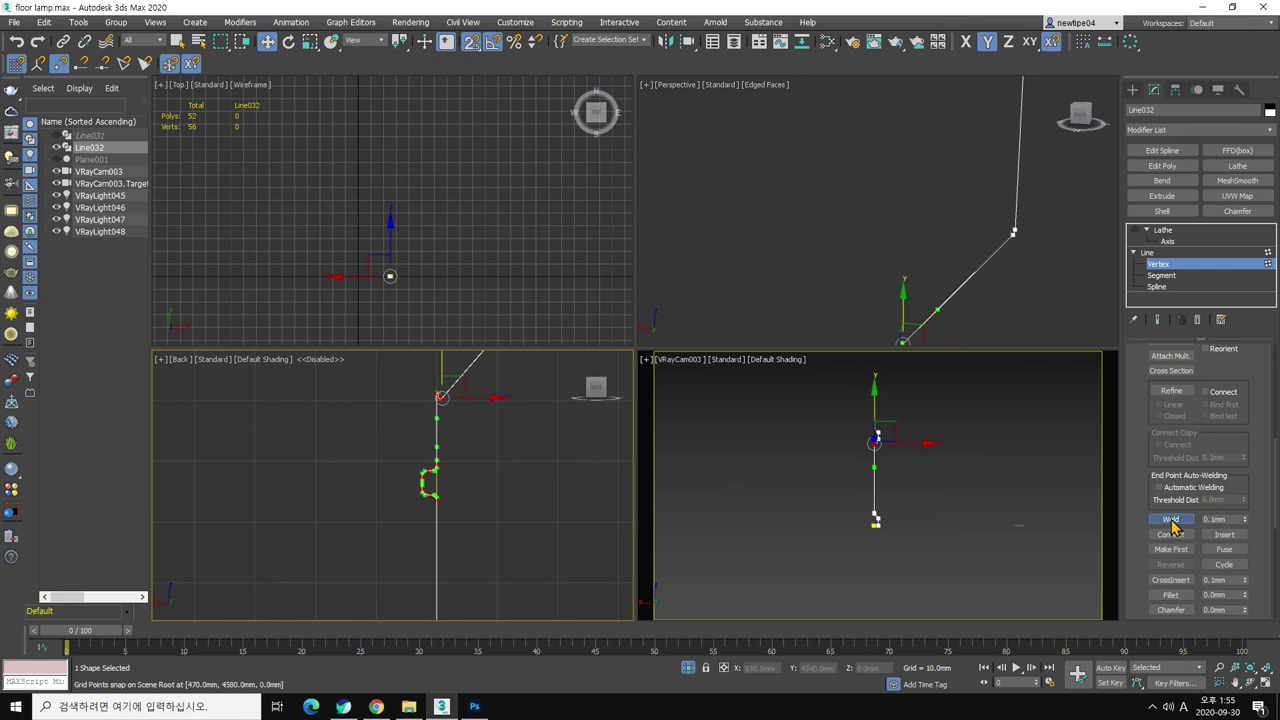
scroll(443, 420, up, 3)
scroll(443, 497, down, 5)
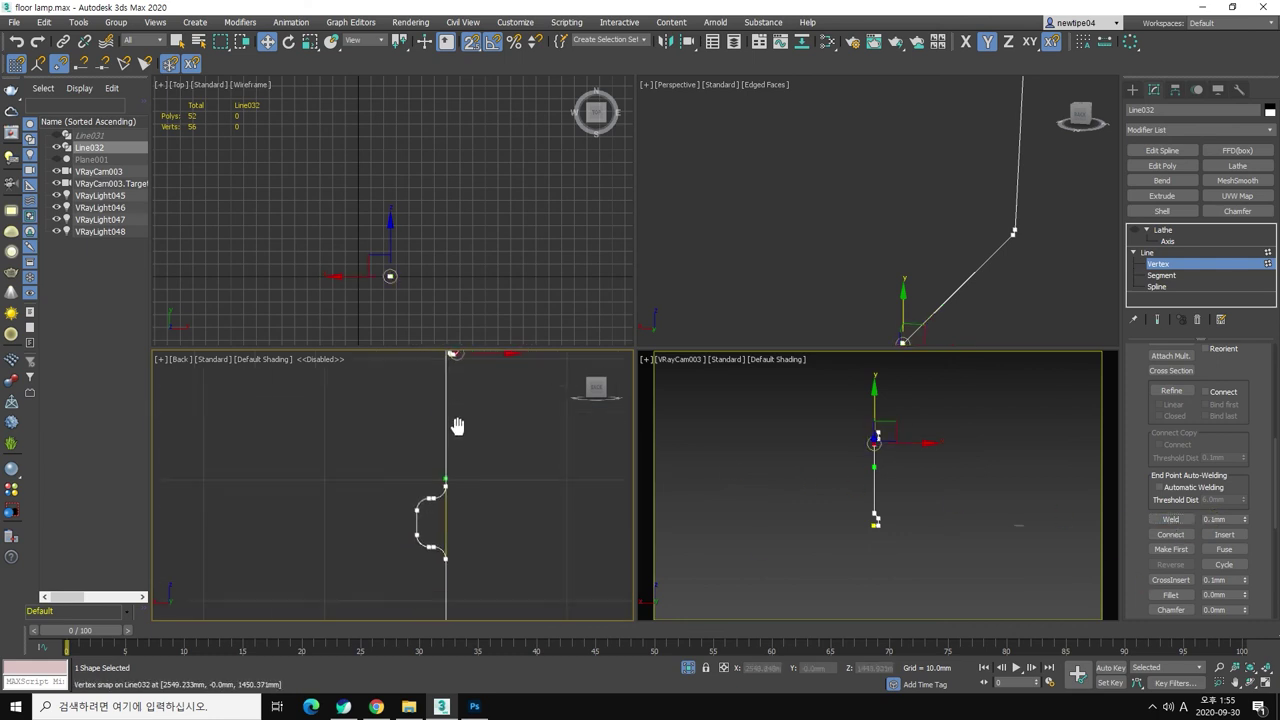
scroll(490, 460, up, 2)
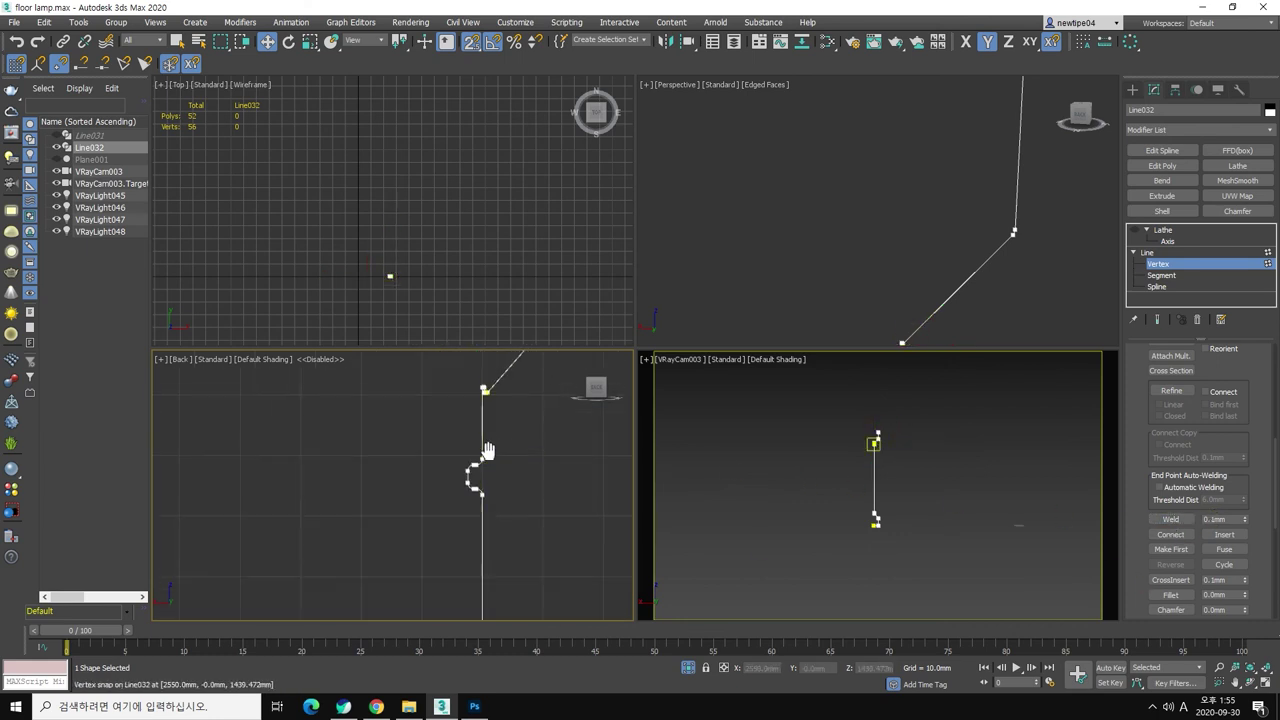
scroll(486, 443, up, 2)
scroll(486, 423, up, 2)
Step: Select and deselect the corner vertices where the curve meets the stem
click(490, 413)
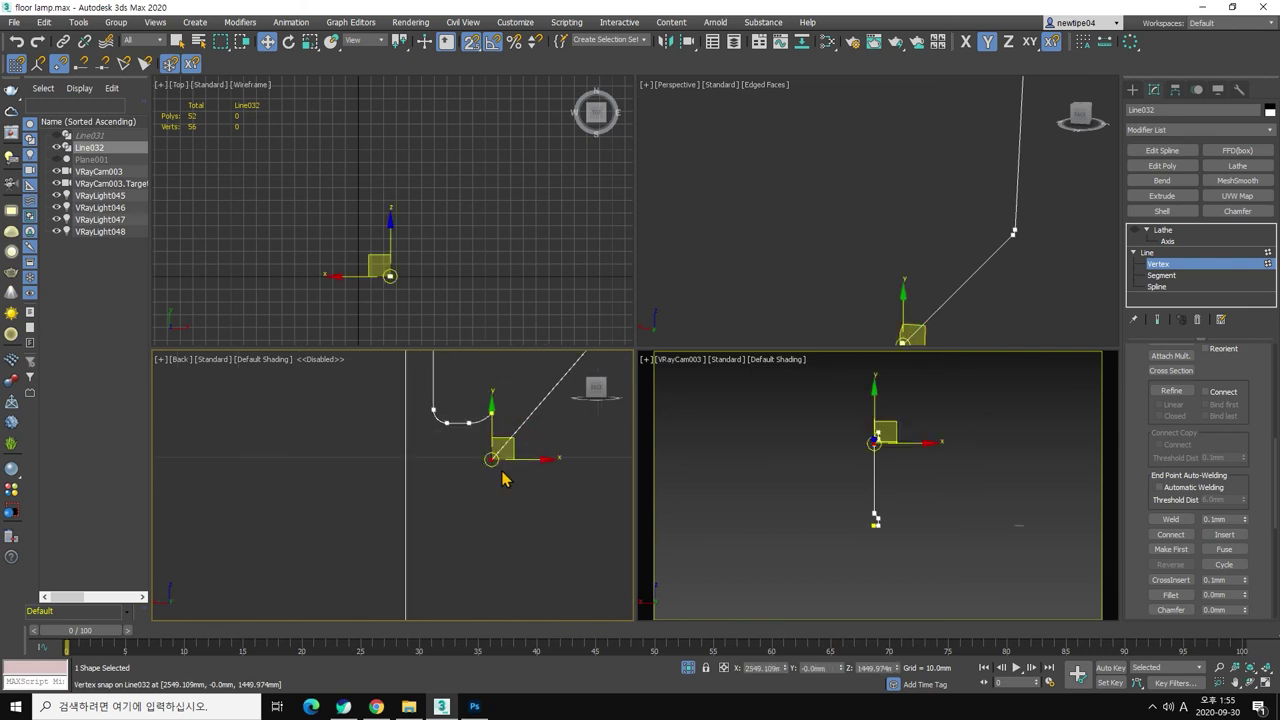
scroll(500, 444, up, 2)
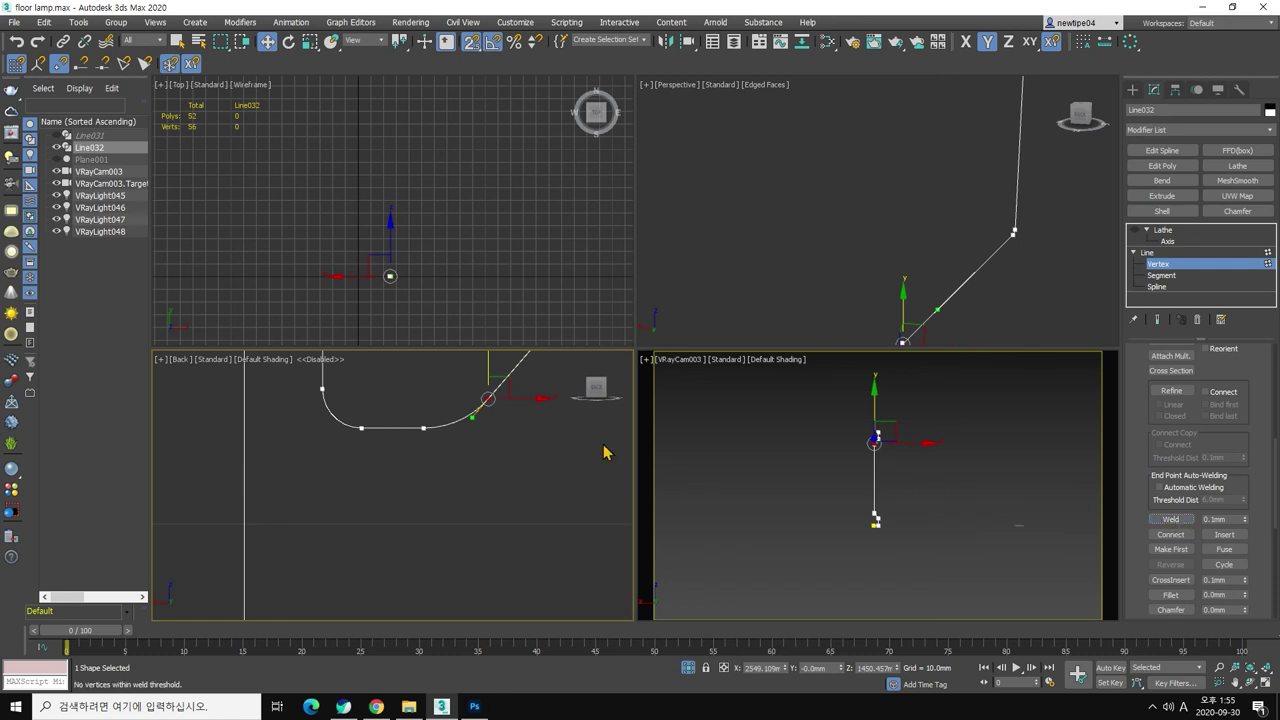
click(490, 413)
scroll(488, 412, up, 2)
click(494, 405)
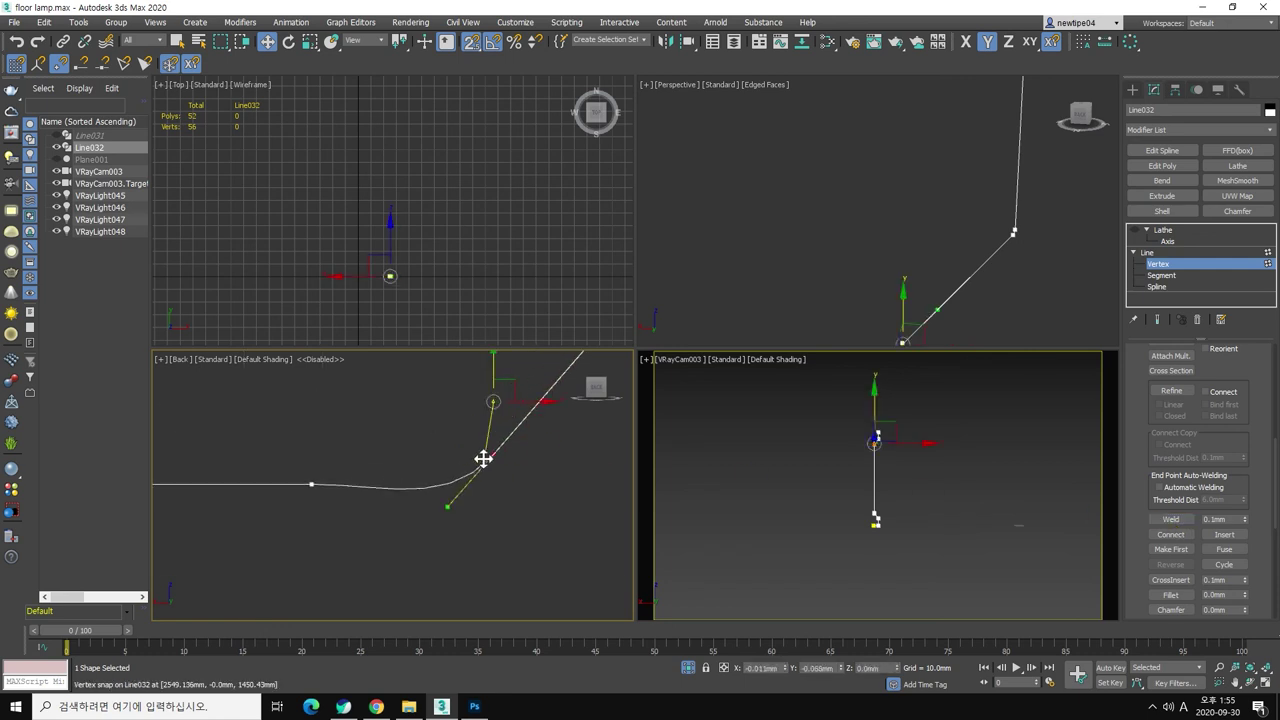
click(505, 440)
click(492, 403)
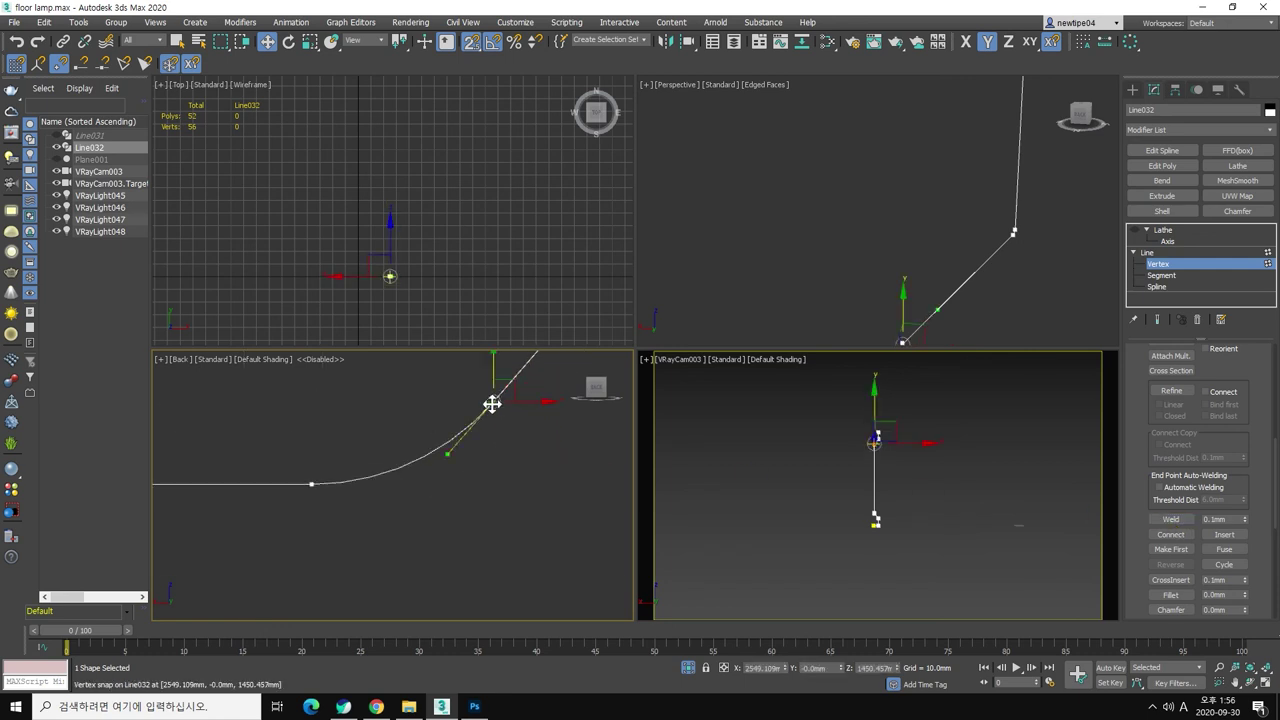
click(503, 471)
scroll(491, 500, down, 3)
scroll(487, 489, down, 2)
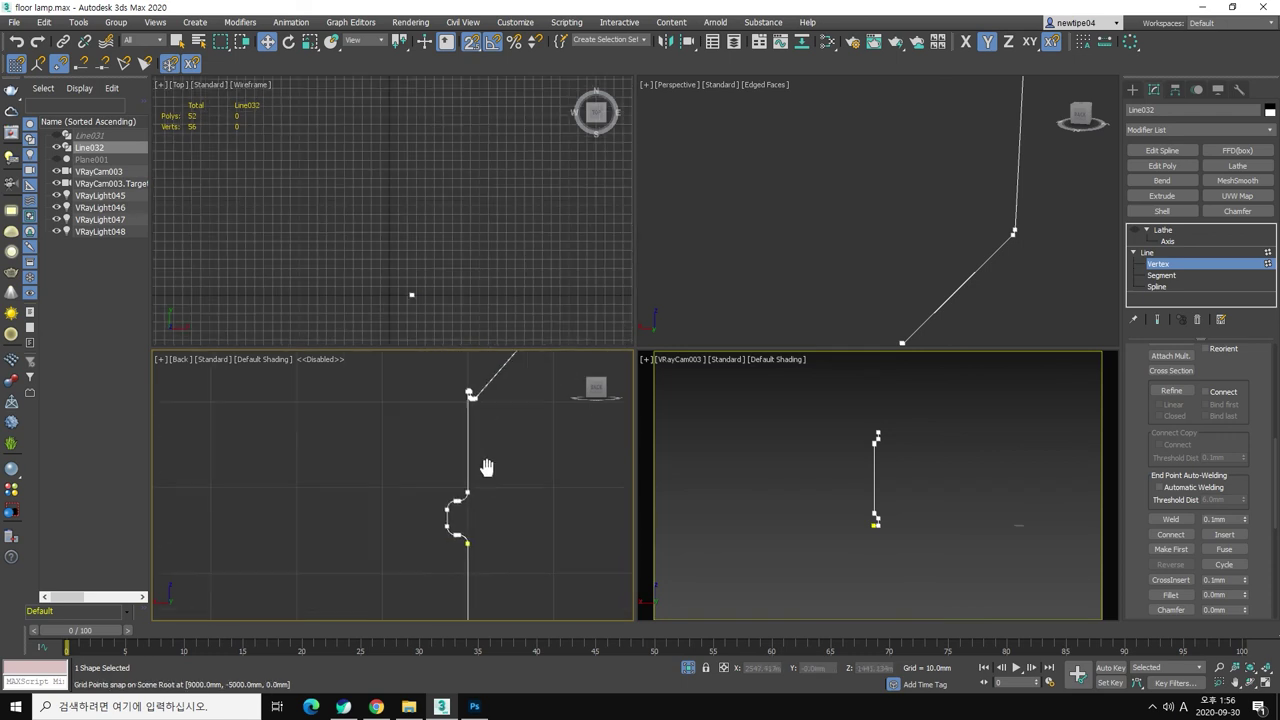
scroll(466, 486, up, 1)
scroll(420, 529, up, 1)
Step: Slide the bottom vertex along X onto the stem line at X 2550 mm
click(420, 524)
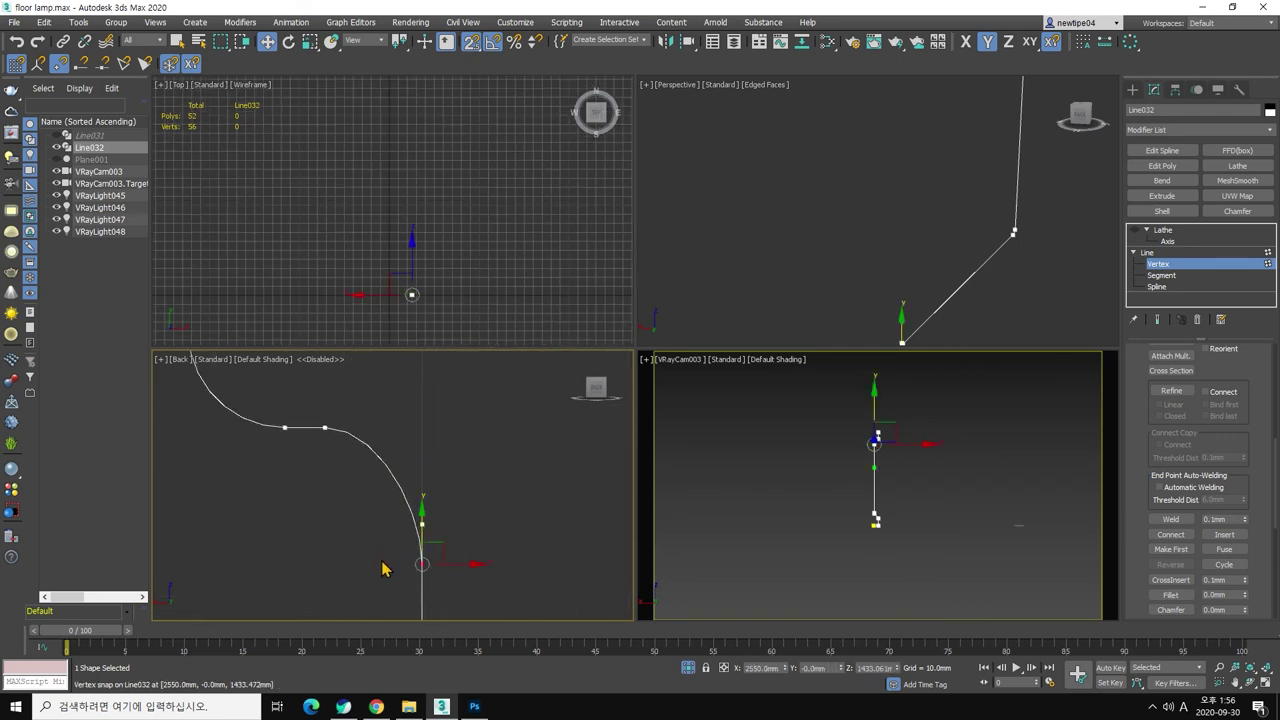
scroll(435, 537, up, 3)
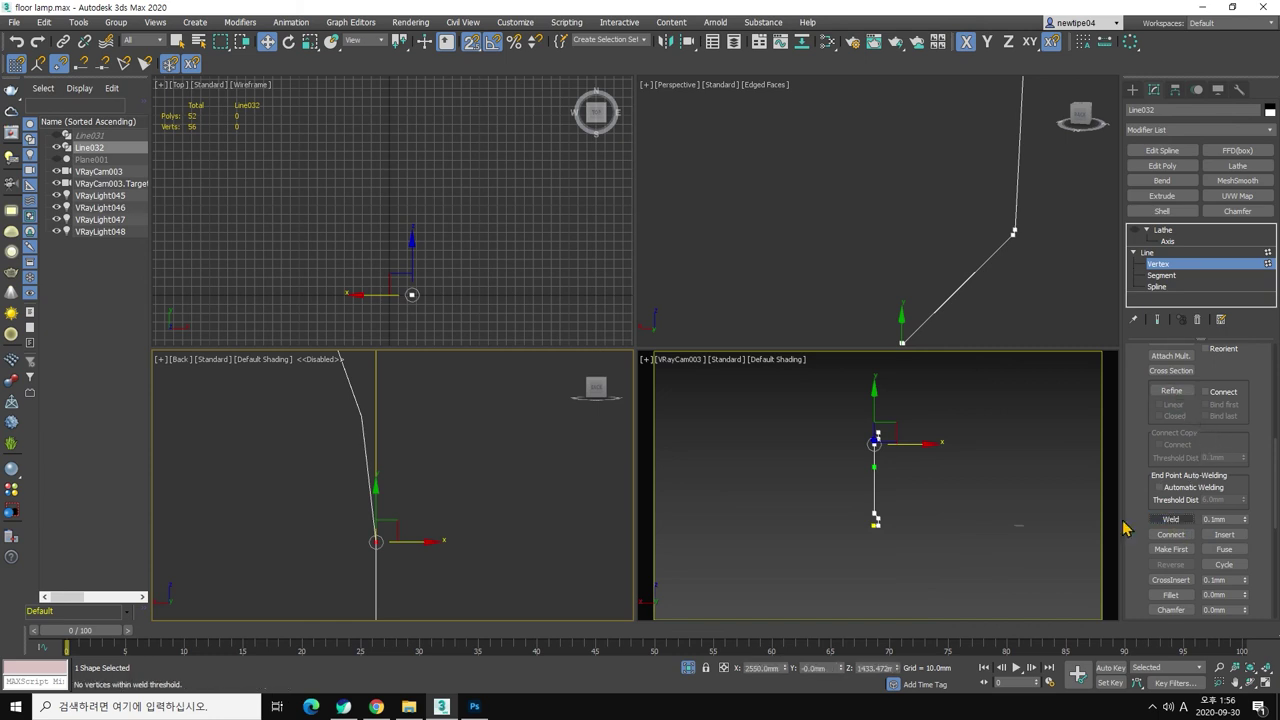
drag(377, 539, 427, 532)
right_click(426, 568)
scroll(427, 532, down, 5)
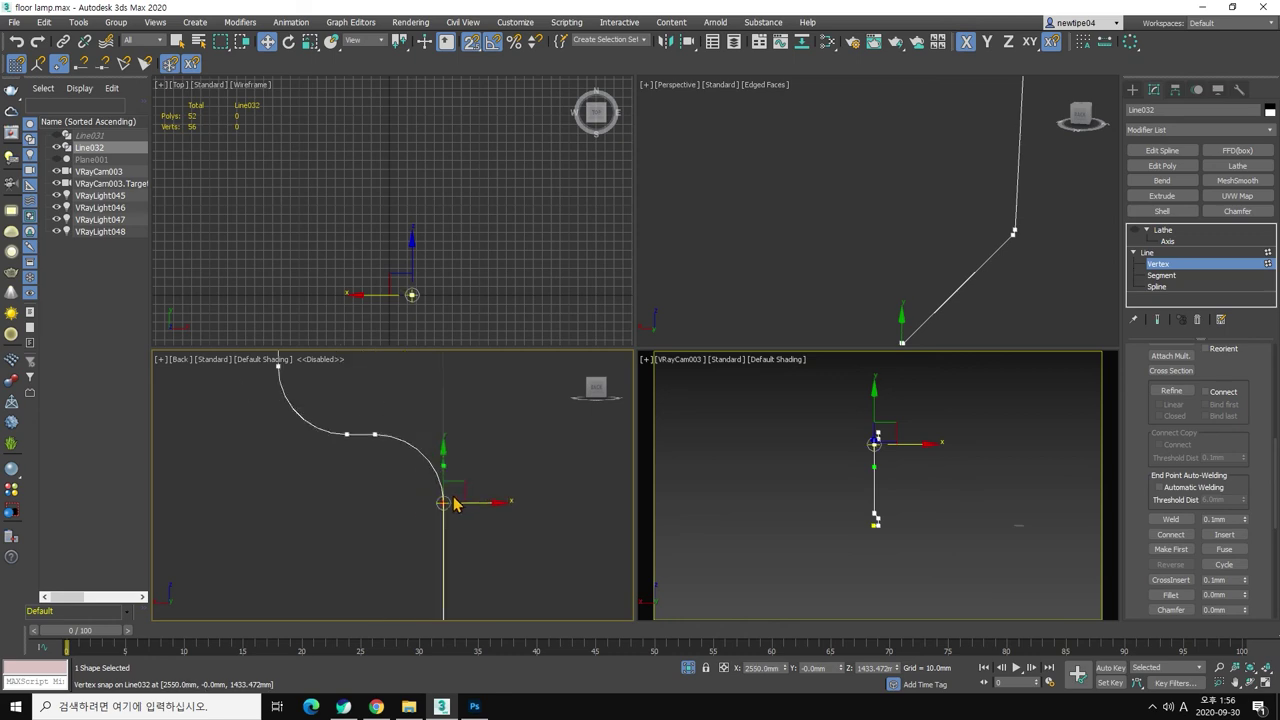
key(d)
middle_drag(491, 520, 503, 519)
scroll(503, 519, down, 3)
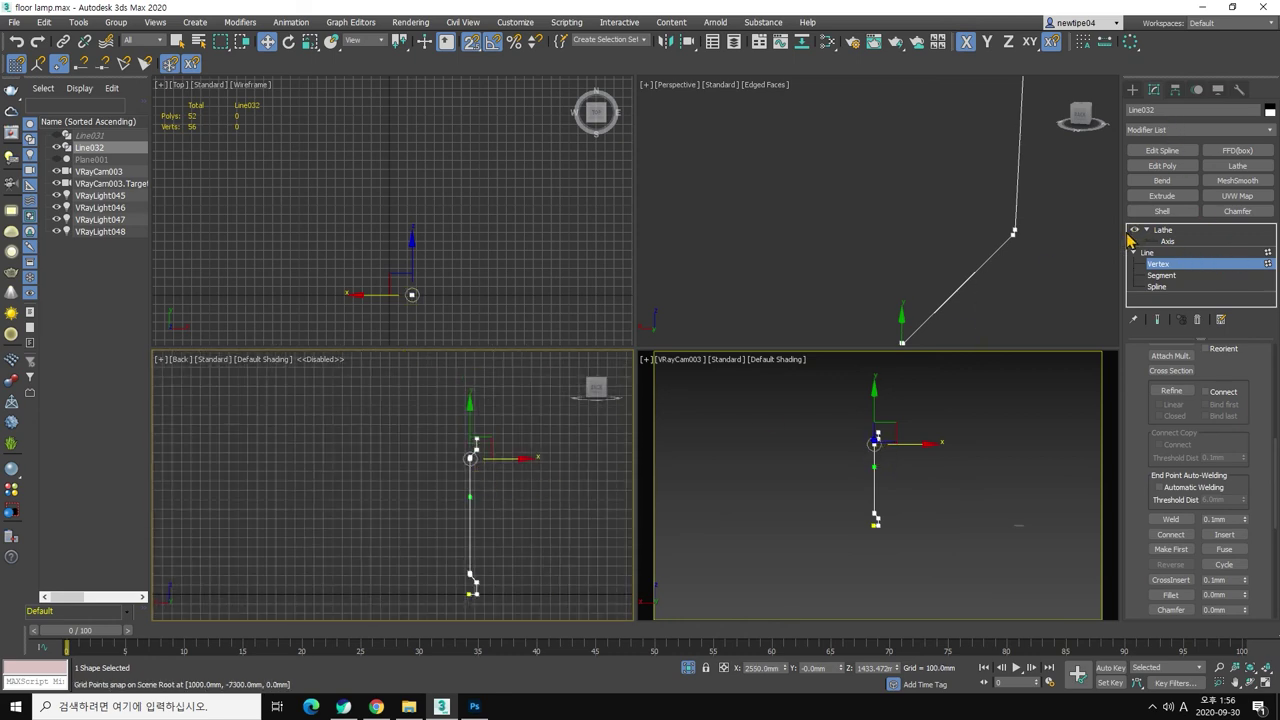
Step: Show Line032's Lathe result, zoom the Perspective and Back views, and compare with the reference photo
click(1158, 252)
click(1163, 230)
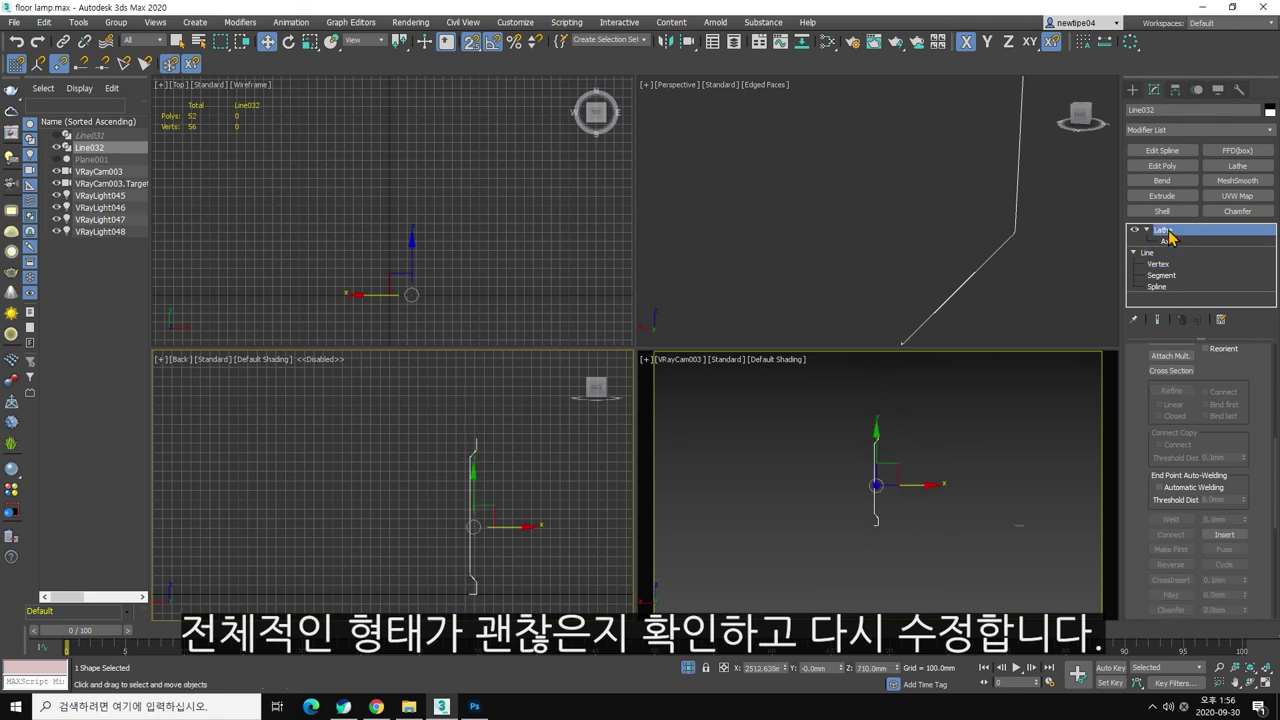
scroll(952, 220, down, 3)
scroll(930, 225, up, 2)
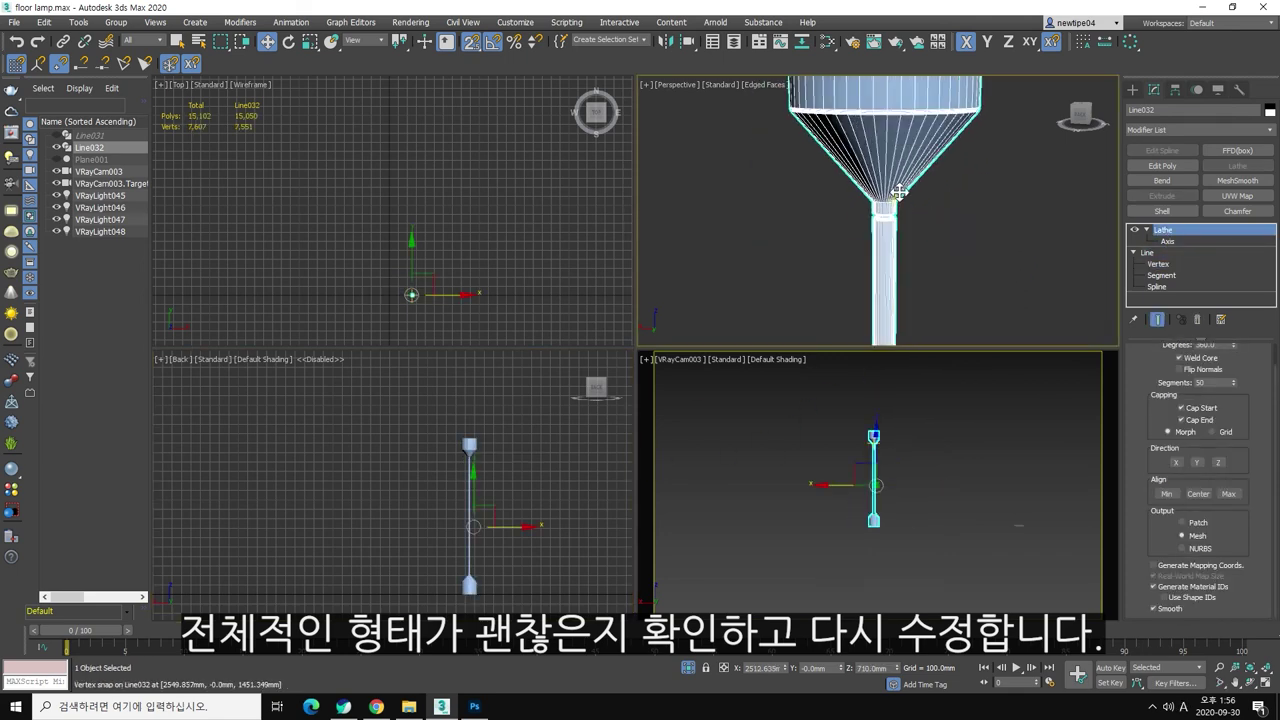
scroll(900, 243, up, 3)
scroll(877, 232, down, 3)
scroll(865, 262, down, 3)
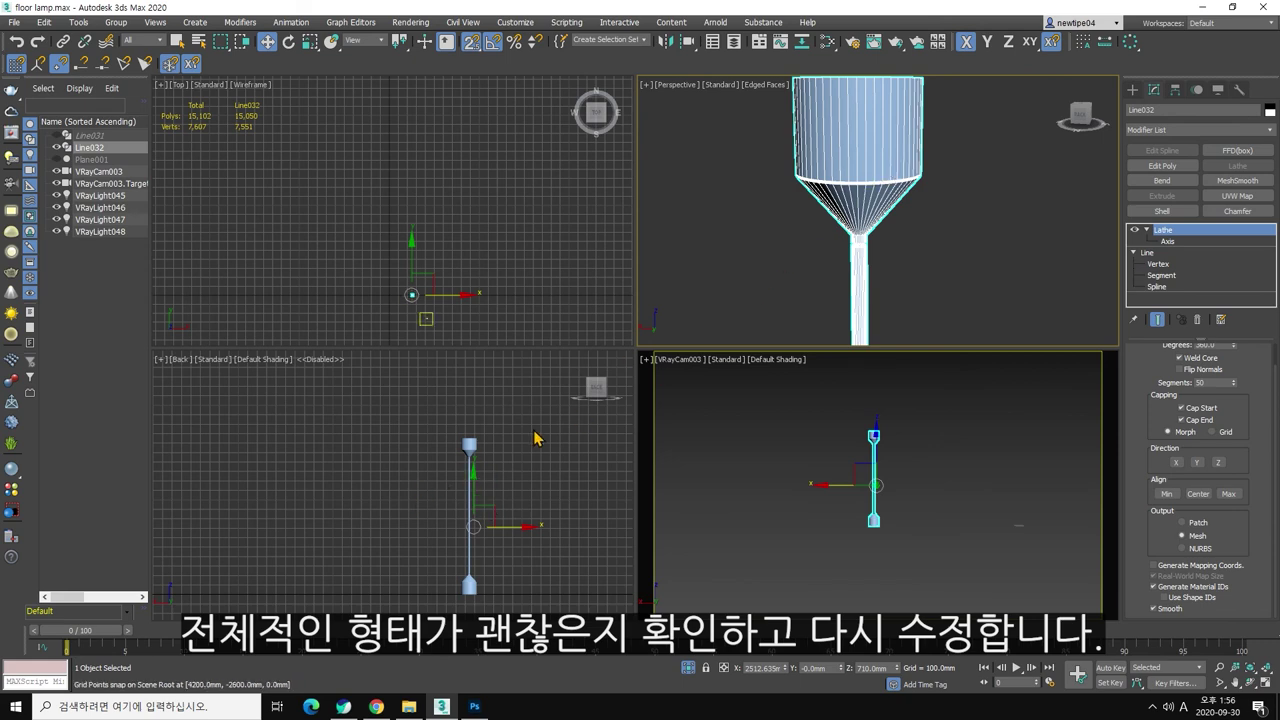
scroll(535, 438, up, 3)
scroll(510, 437, up, 2)
scroll(470, 433, up, 2)
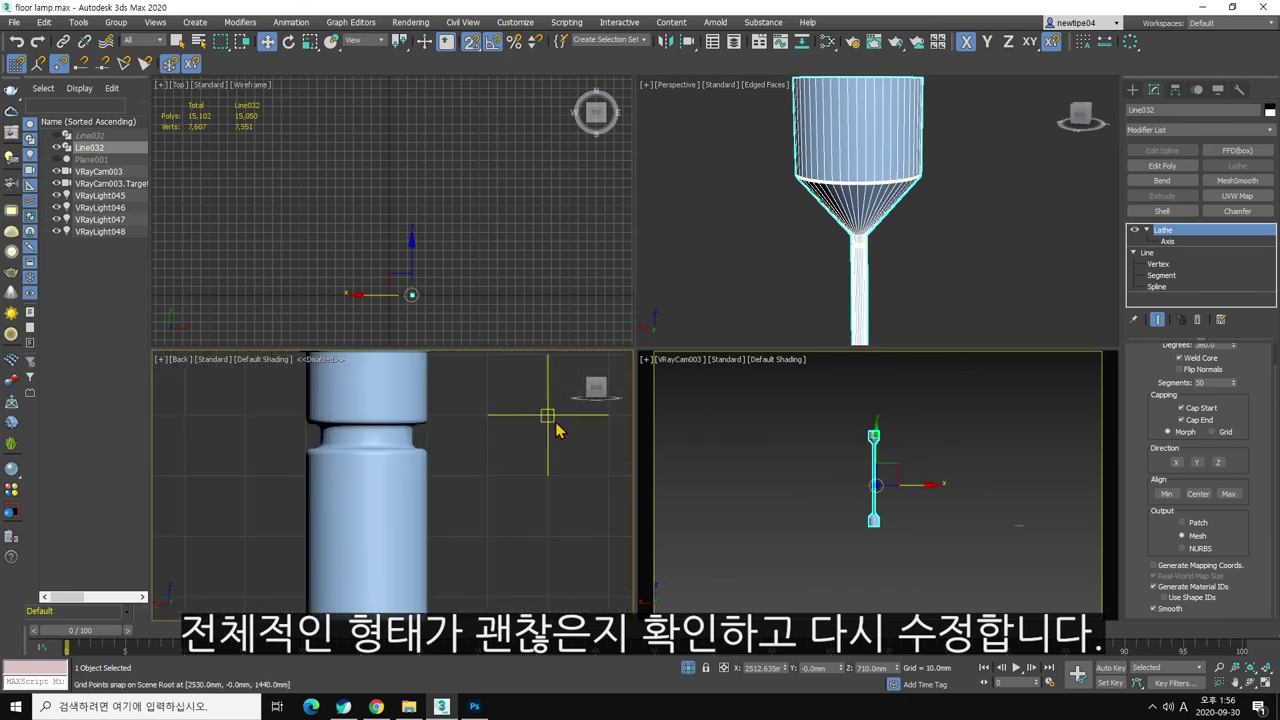
key(alt+Tab)
key(alt+Tab)
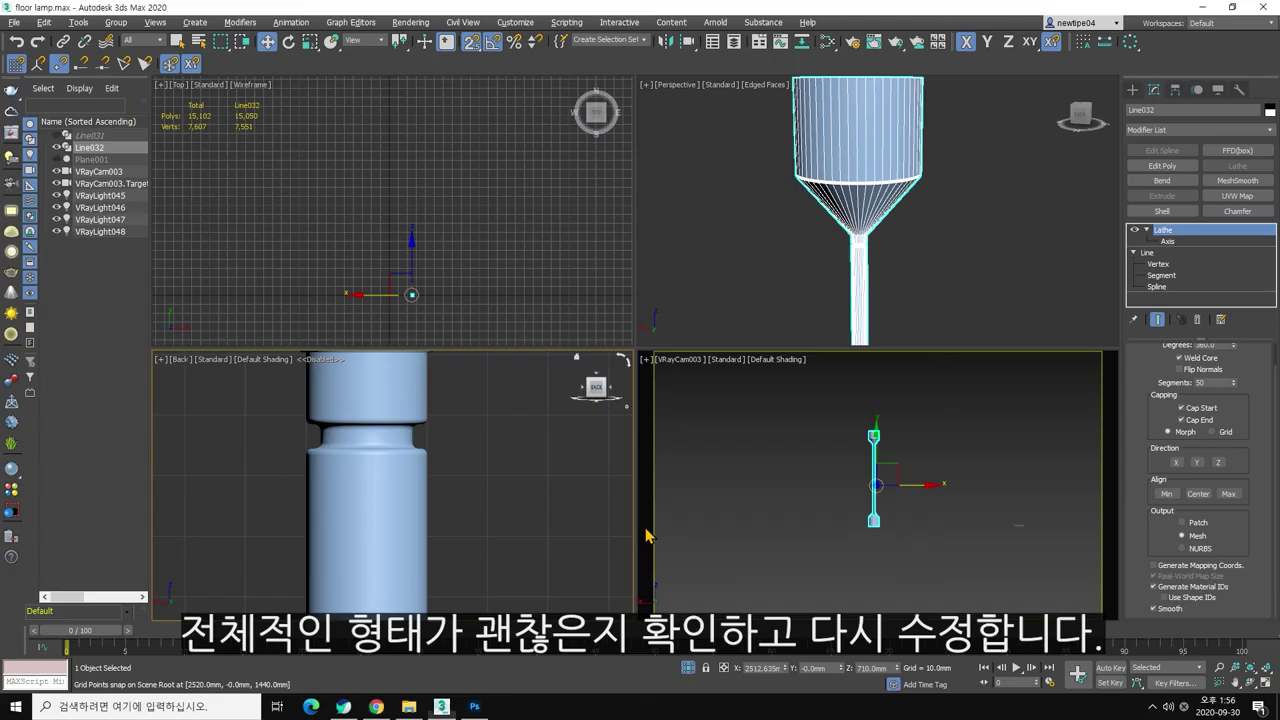
right_click(430, 455)
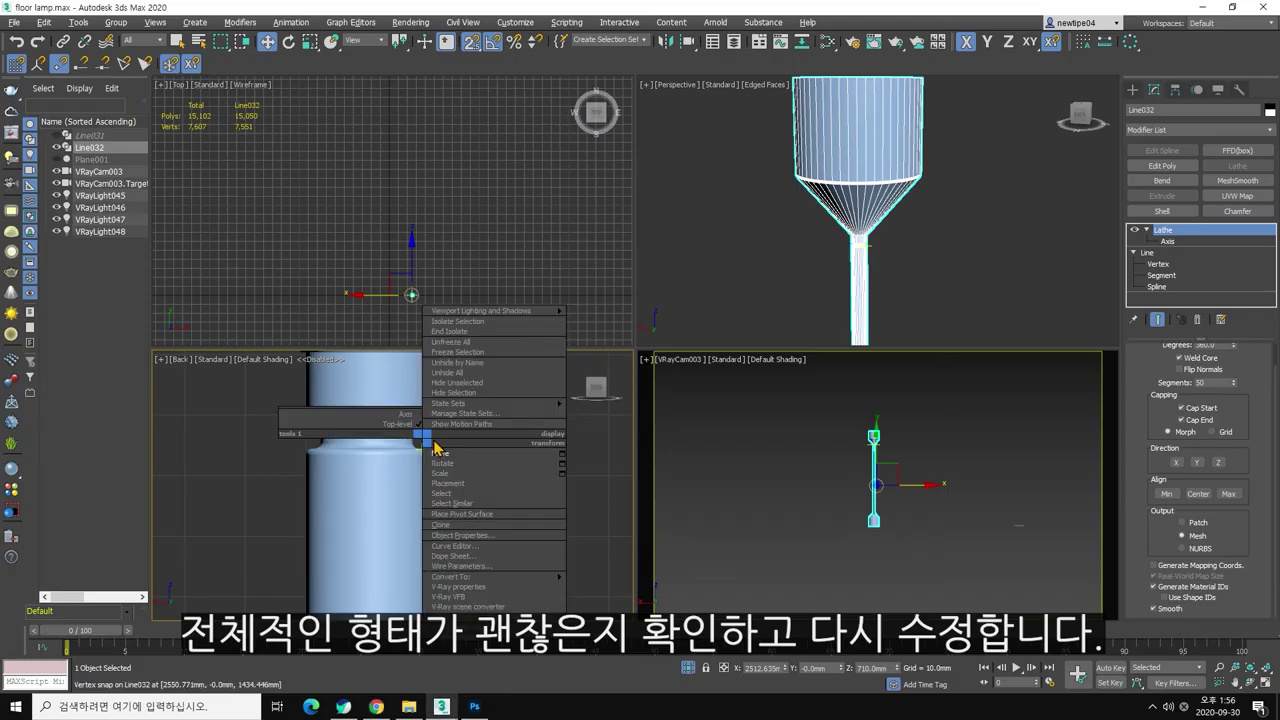
Step: Edit the profile vertices with the lathed mesh shown, raising and nudging the four groove vertices
click(1158, 264)
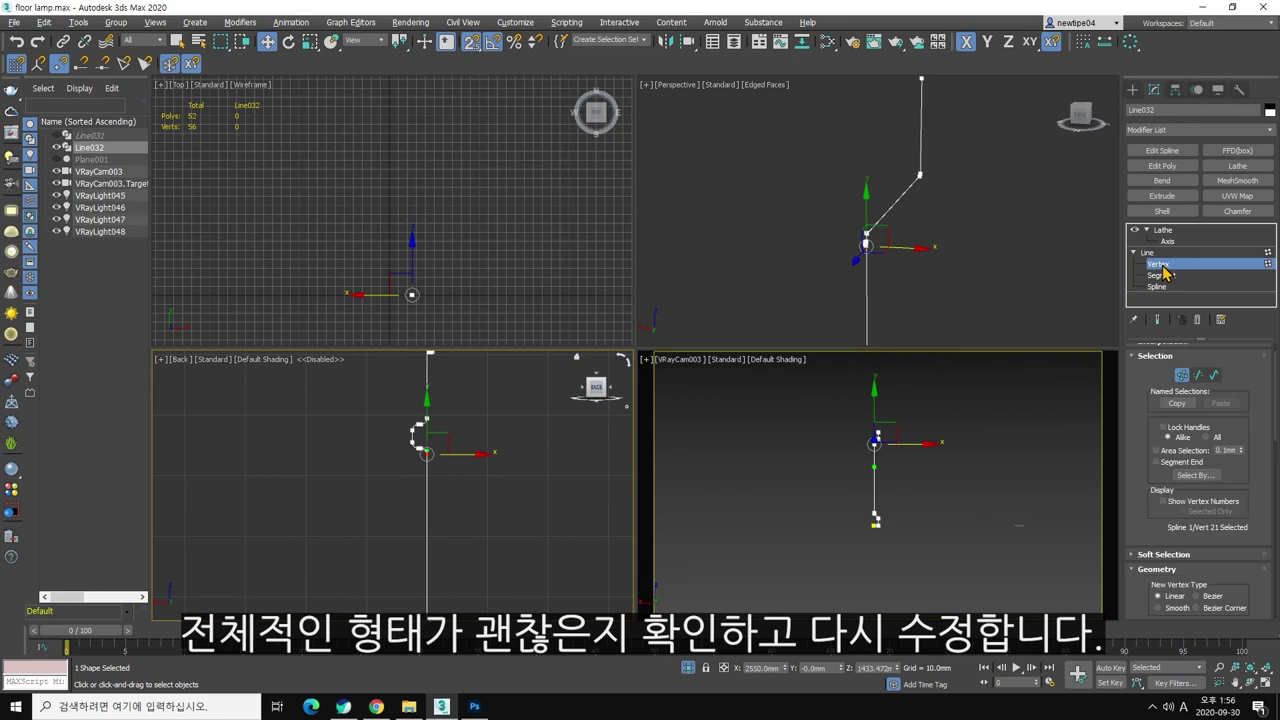
click(1157, 319)
scroll(428, 437, up, 3)
scroll(445, 455, down, 1)
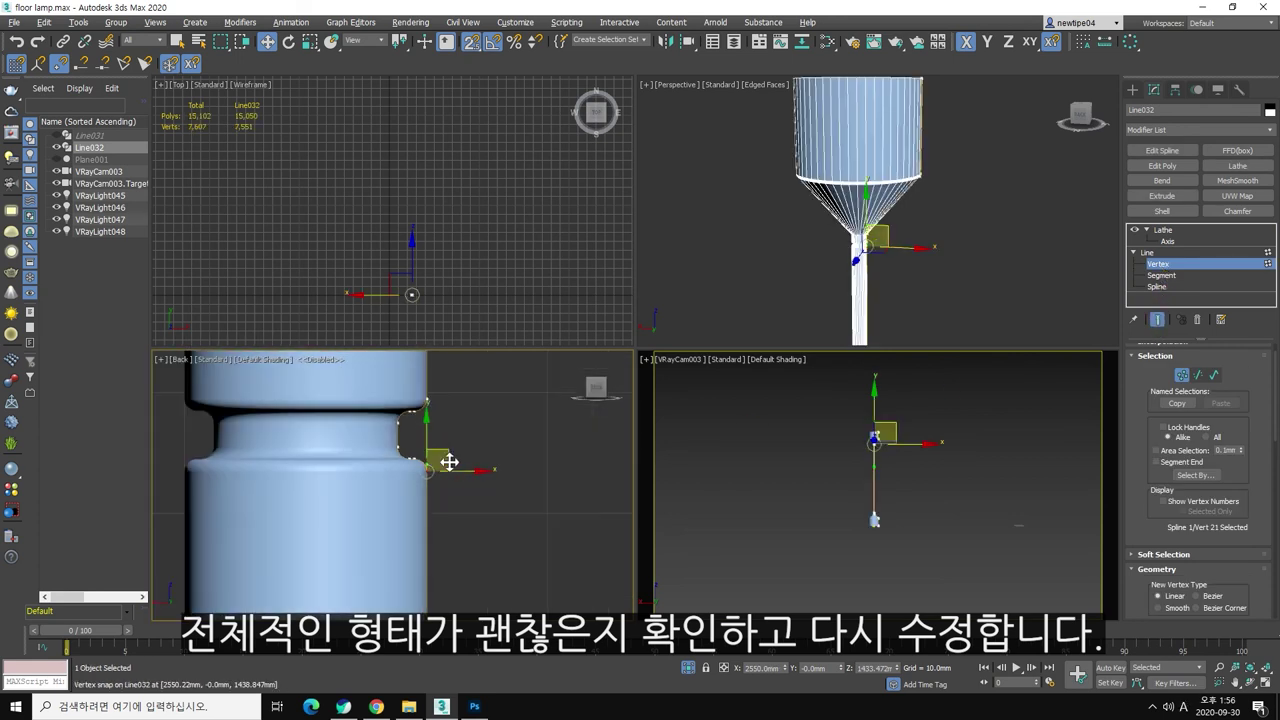
drag(374, 443, 440, 475)
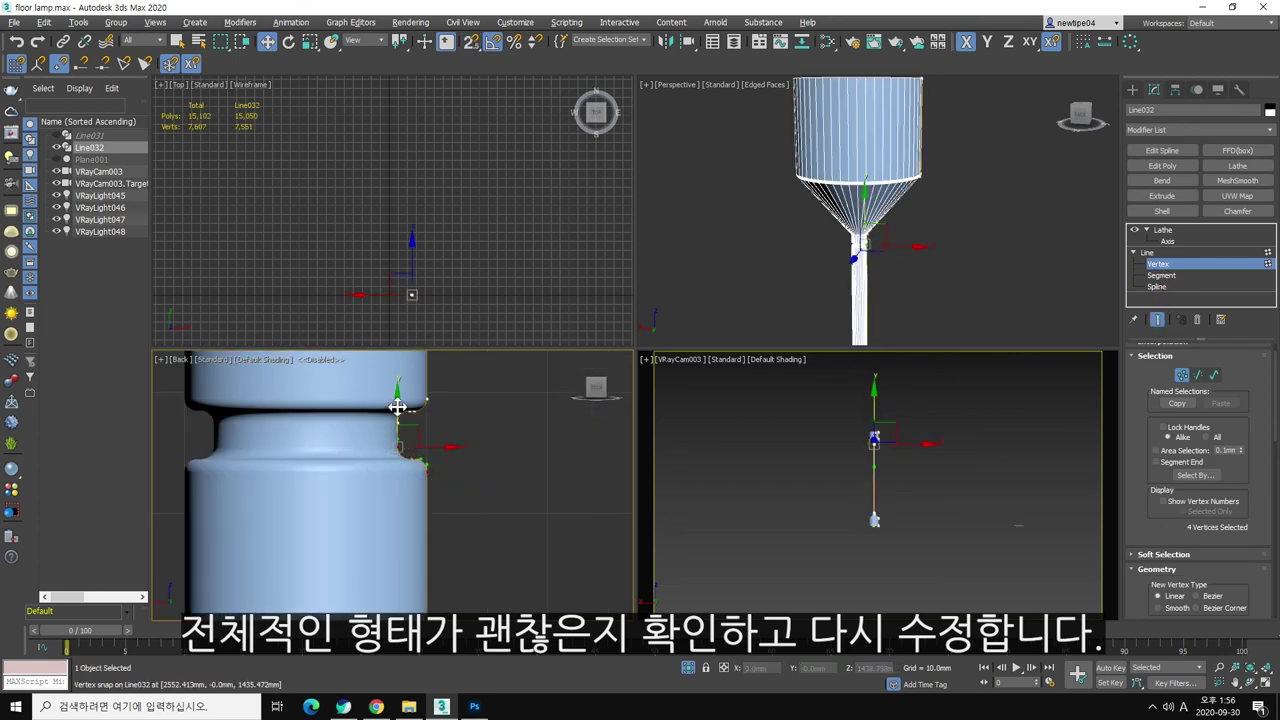
drag(397, 407, 398, 386)
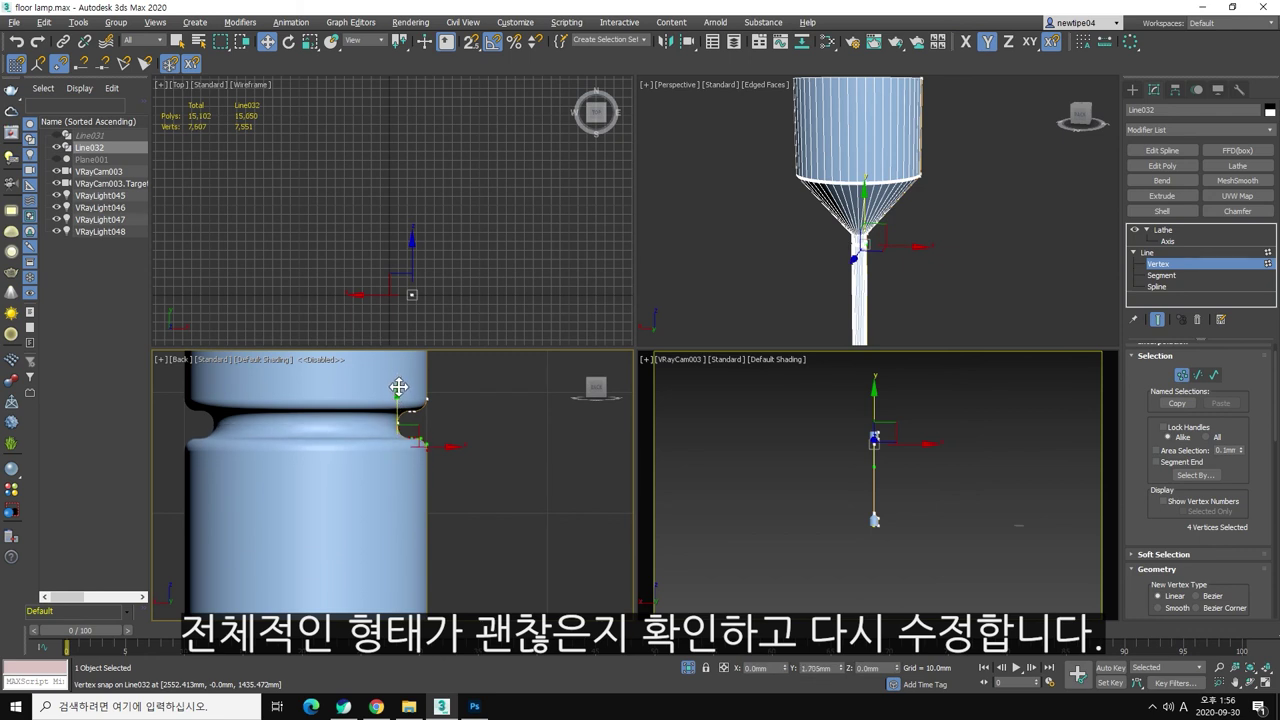
scroll(393, 435, up, 2)
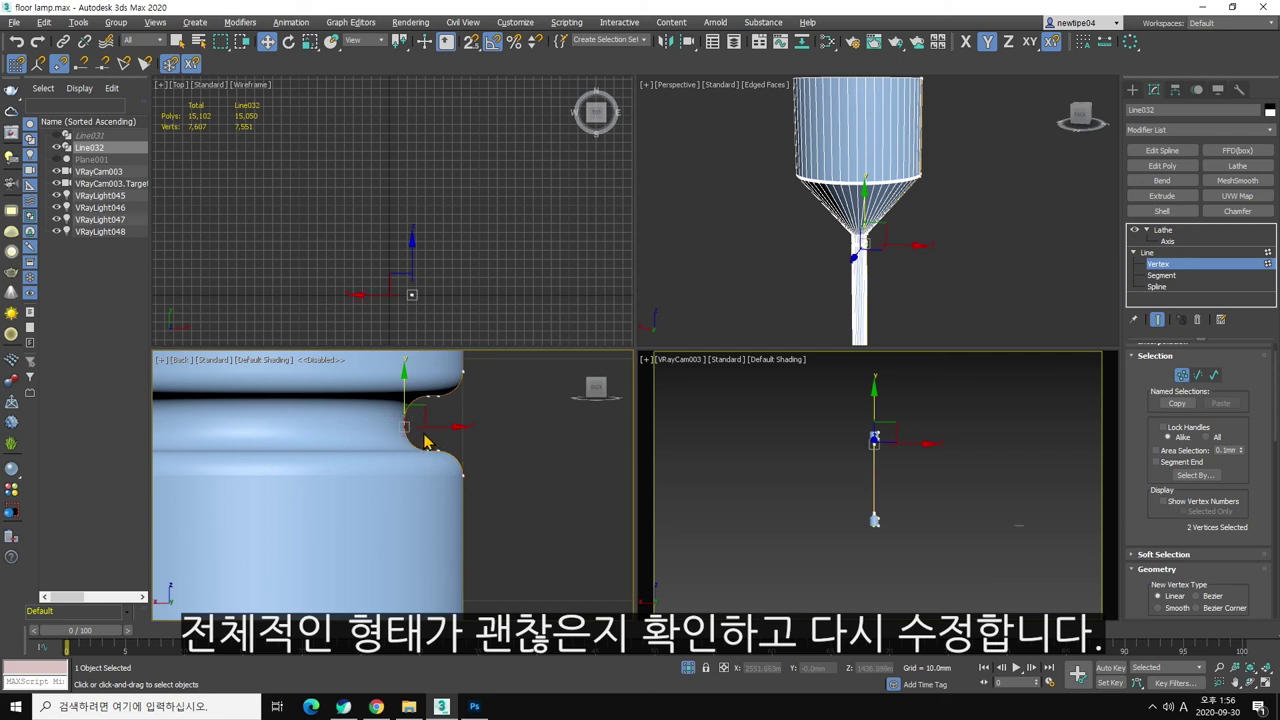
key(F5)
drag(443, 424, 446, 427)
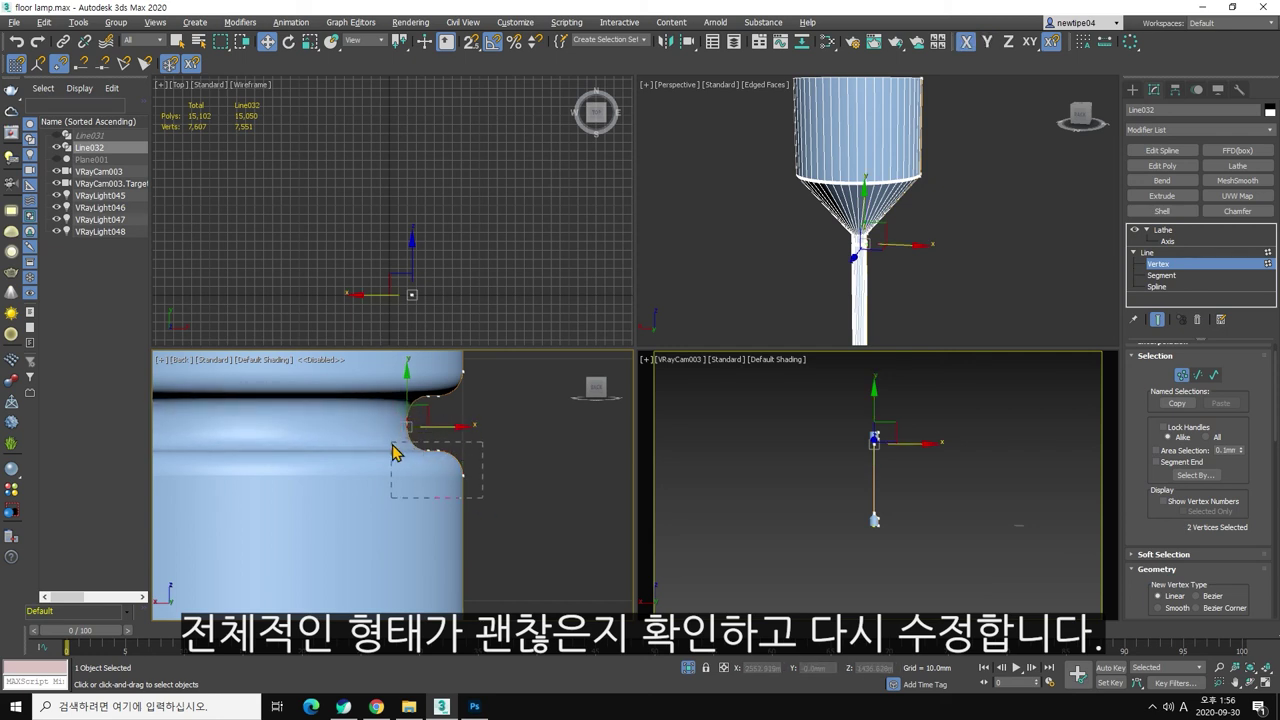
Step: Make the lower groove vertices Corner type and move them up along Y
mouse_move(392, 446)
mouse_down()
mouse_move(465, 422)
mouse_move(466, 456)
mouse_up()
key(F6)
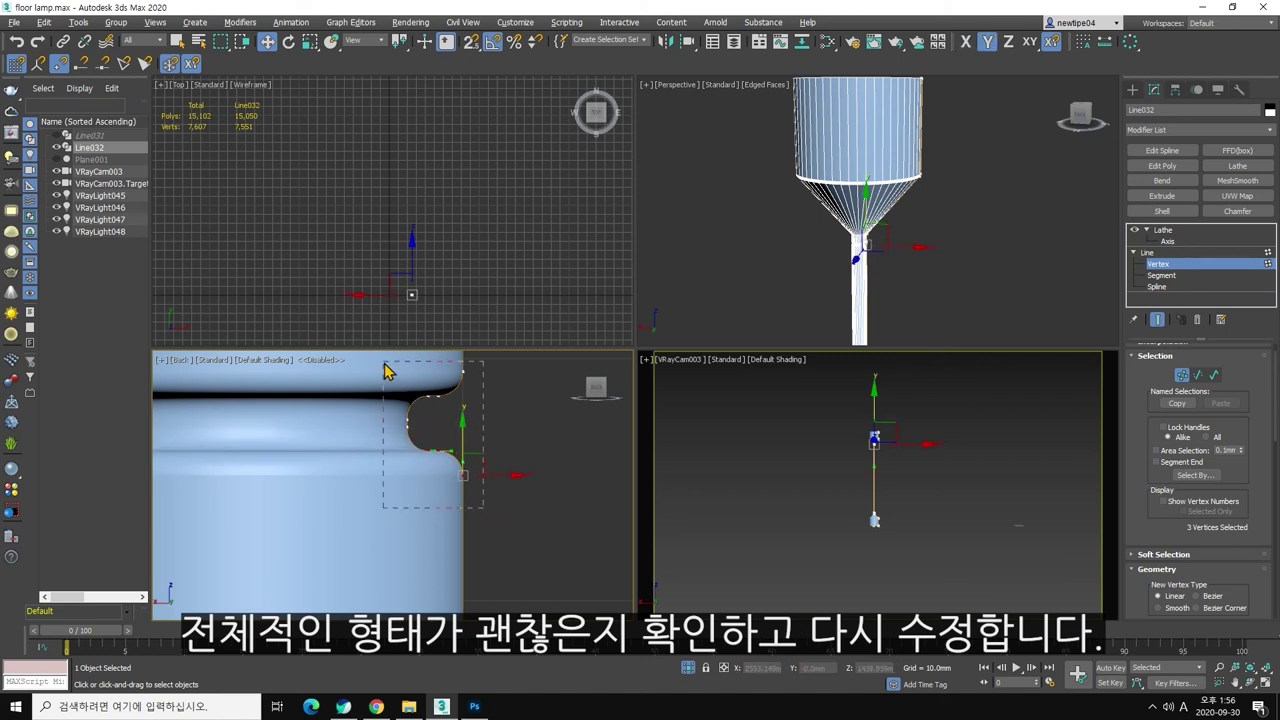
right_click(425, 420)
click(397, 342)
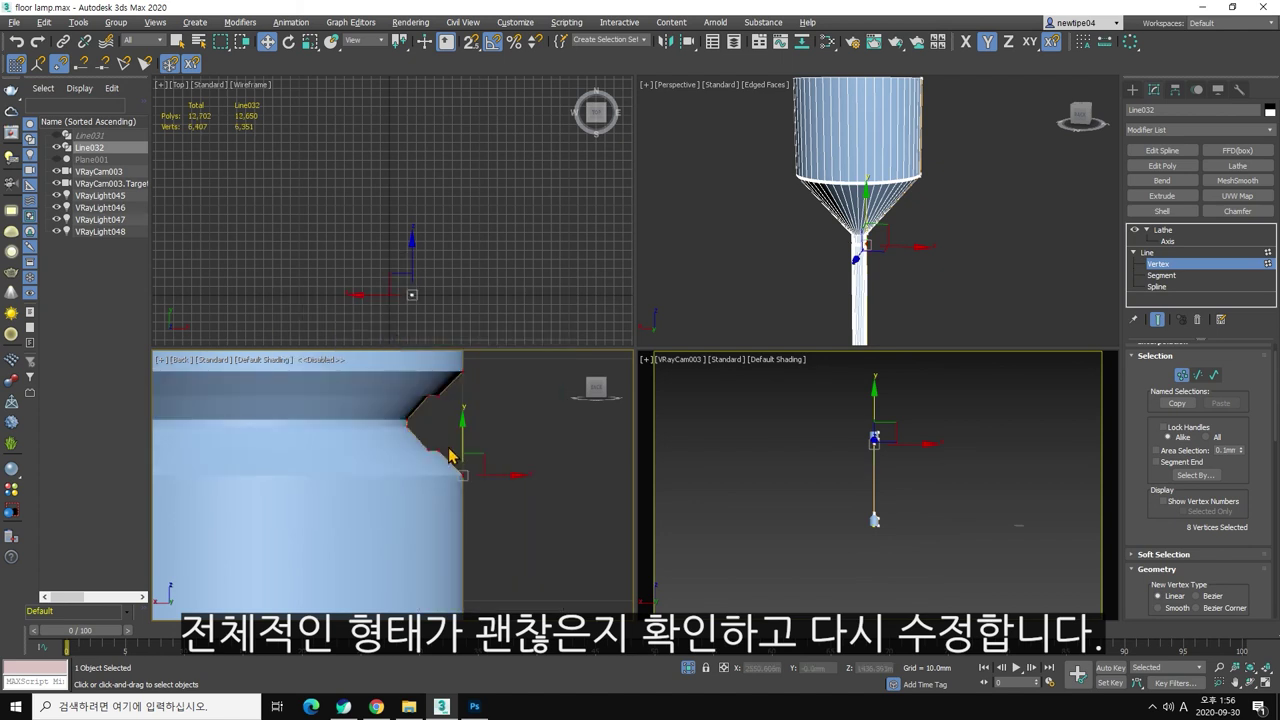
scroll(449, 455, up, 2)
scroll(468, 433, down, 2)
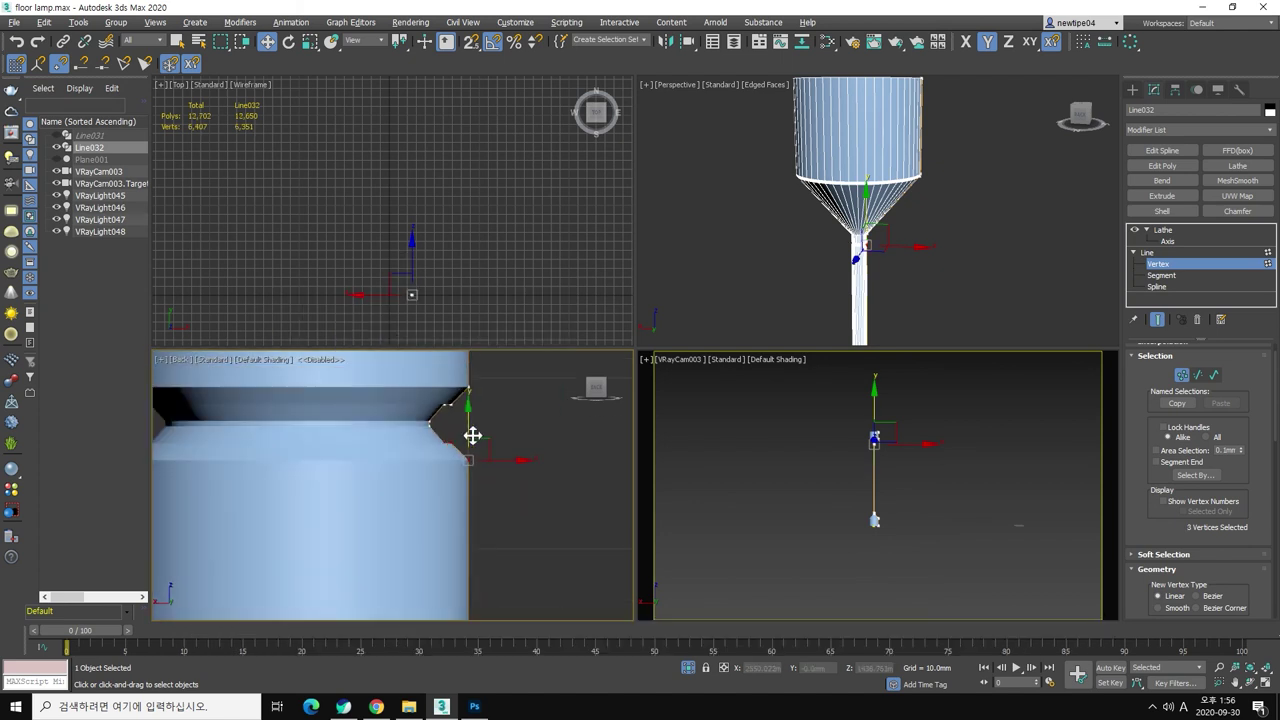
middle_drag(491, 423, 490, 460)
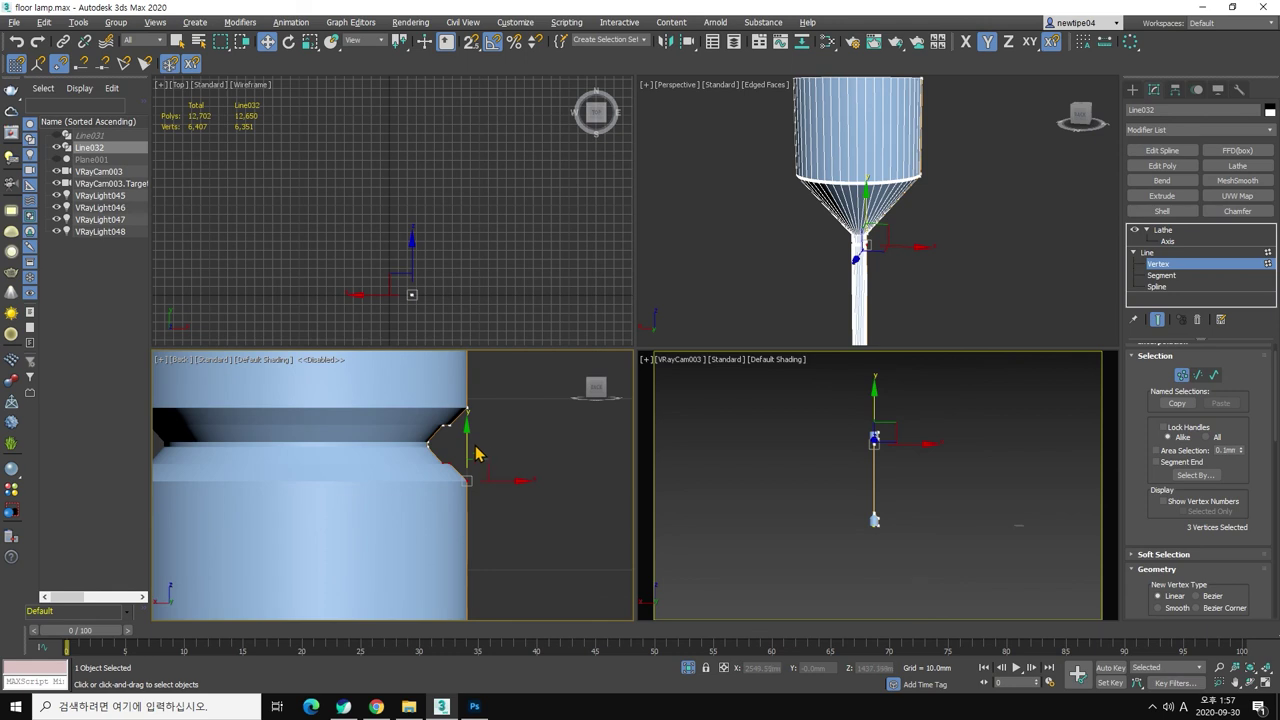
drag(467, 441, 470, 429)
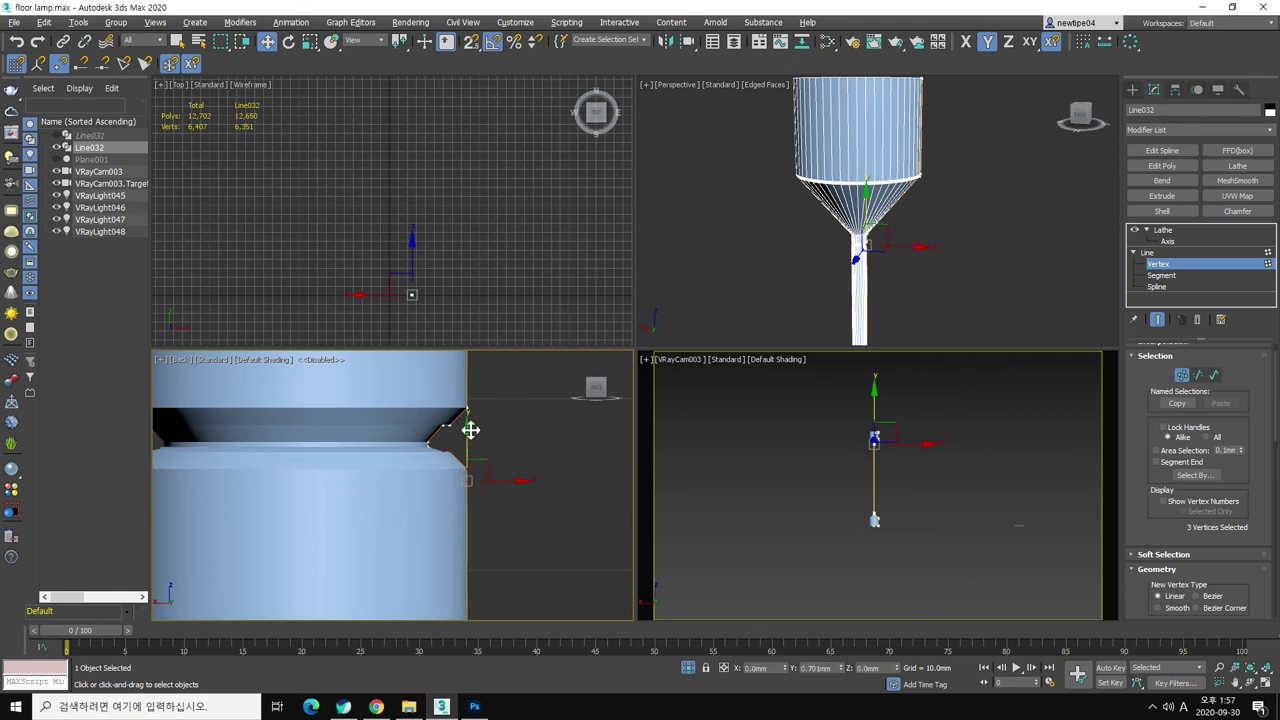
Step: Delete the extra groove vertices and flatten the bevel into a horizontal notch
scroll(470, 432, up, 2)
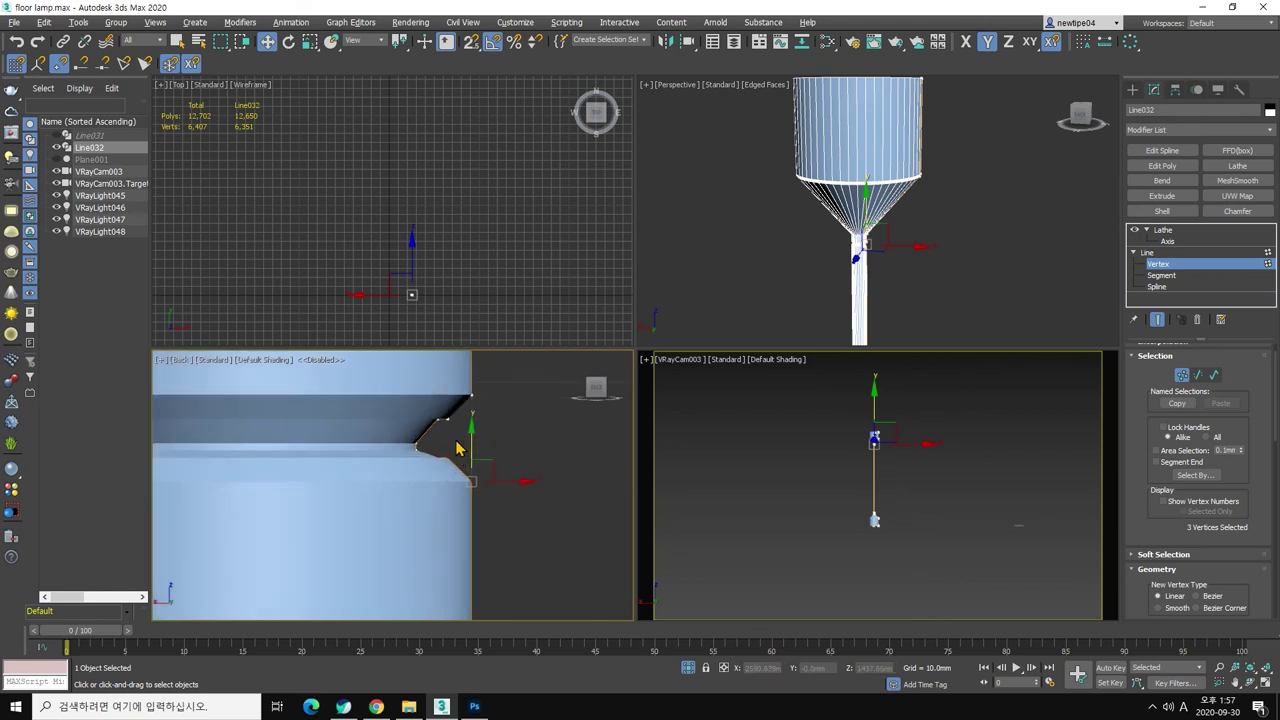
scroll(460, 445, up, 2)
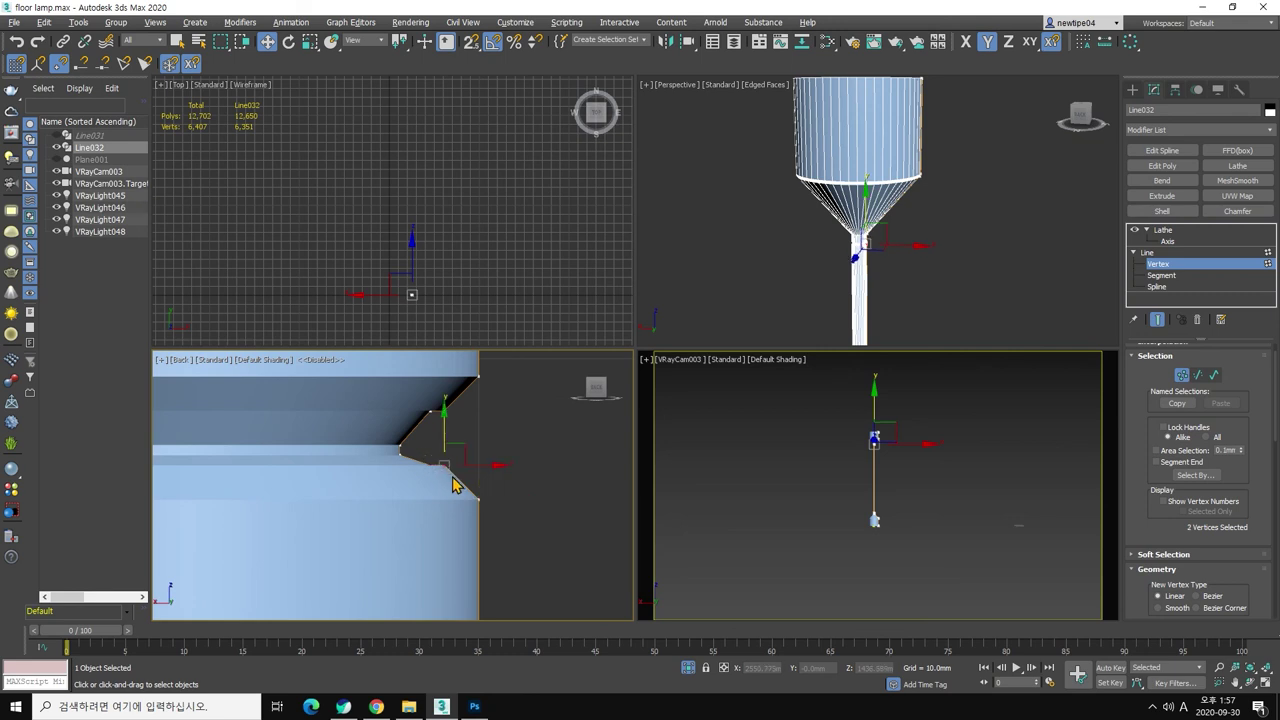
key(Delete)
key(Delete)
drag(450, 430, 399, 458)
click(478, 500)
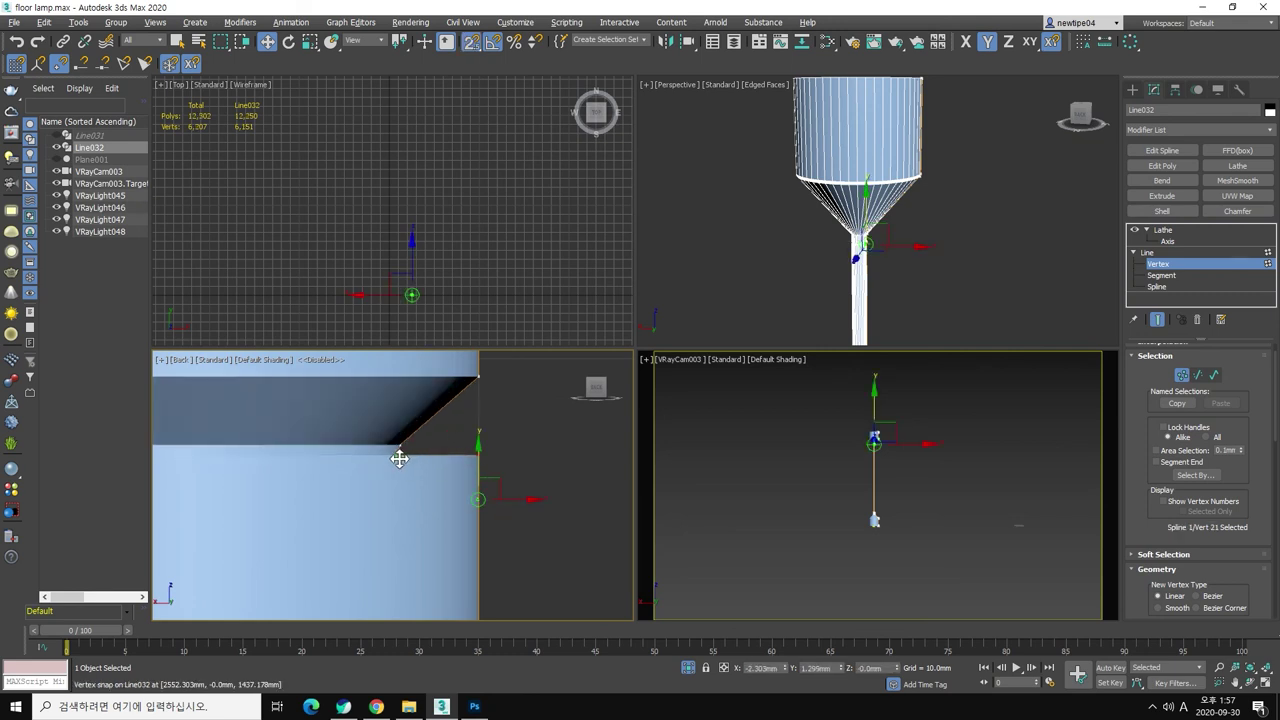
click(479, 377)
middle_drag(480, 421, 480, 371)
drag(480, 371, 406, 467)
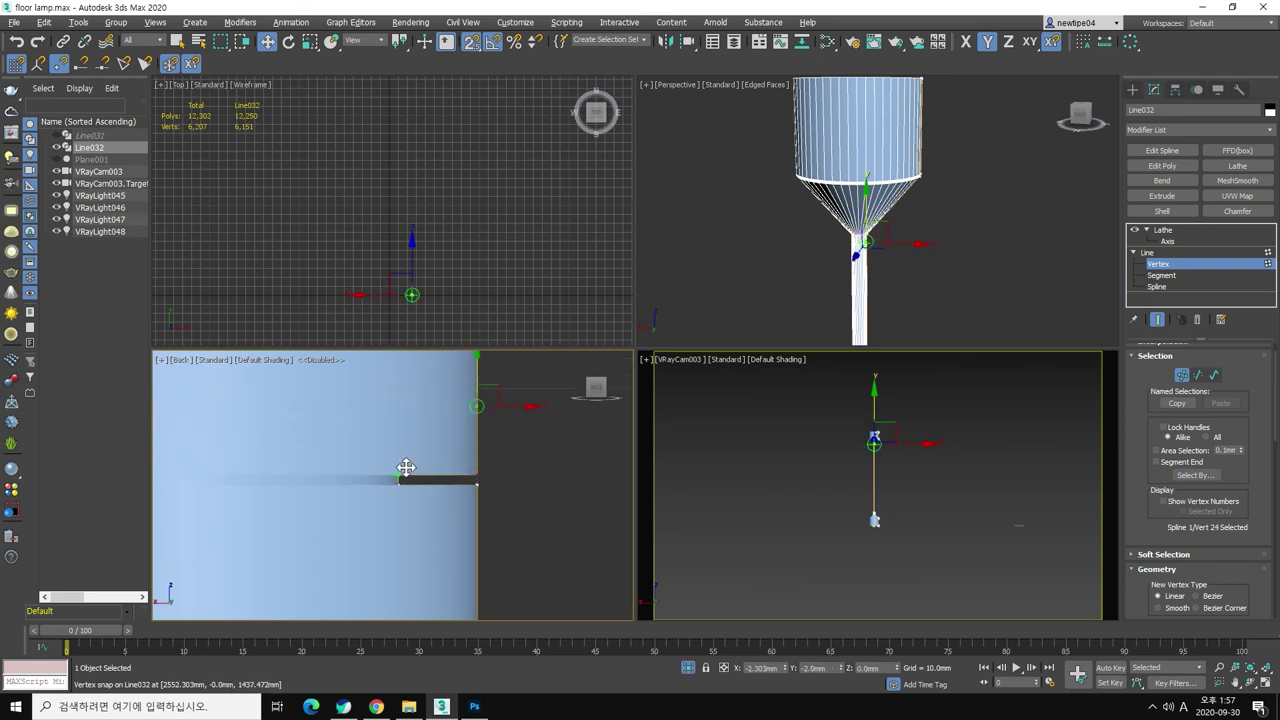
Step: Slide the four notch-end vertices horizontally onto a snap point
drag(506, 522, 400, 386)
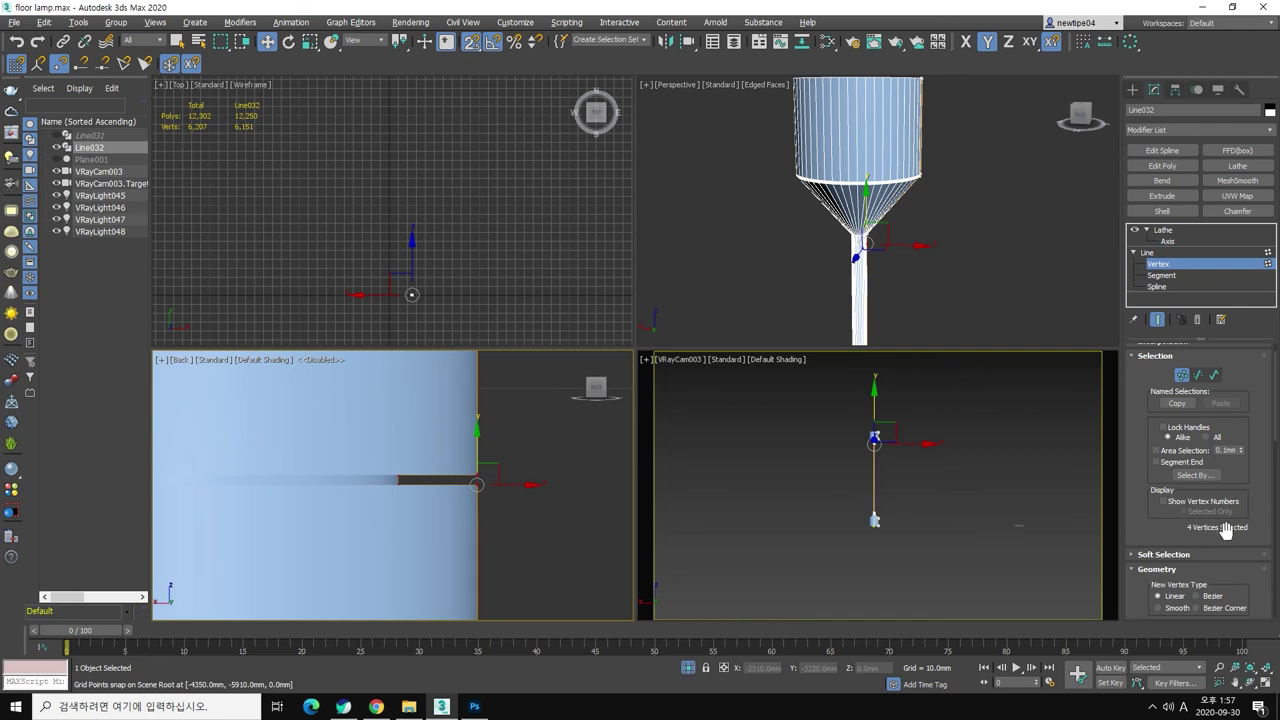
scroll(1226, 530, down, 2)
scroll(1220, 525, down, 3)
scroll(1215, 518, down, 2)
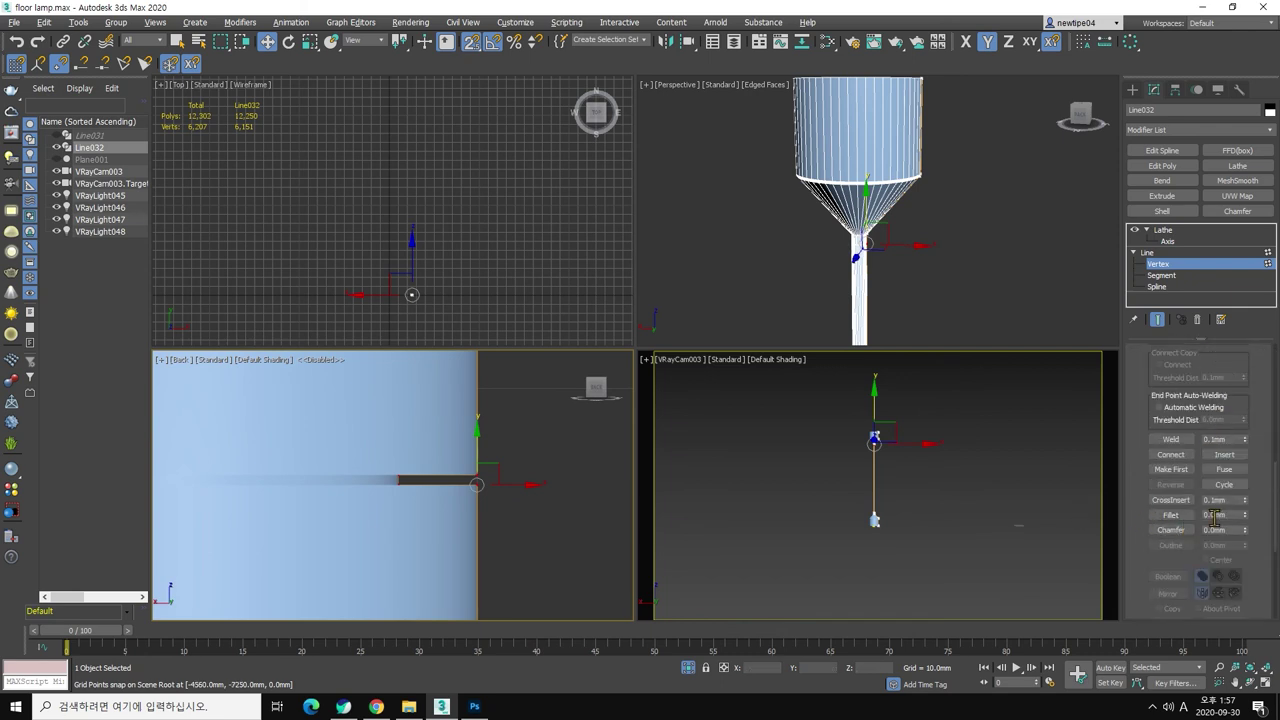
drag(380, 475, 491, 494)
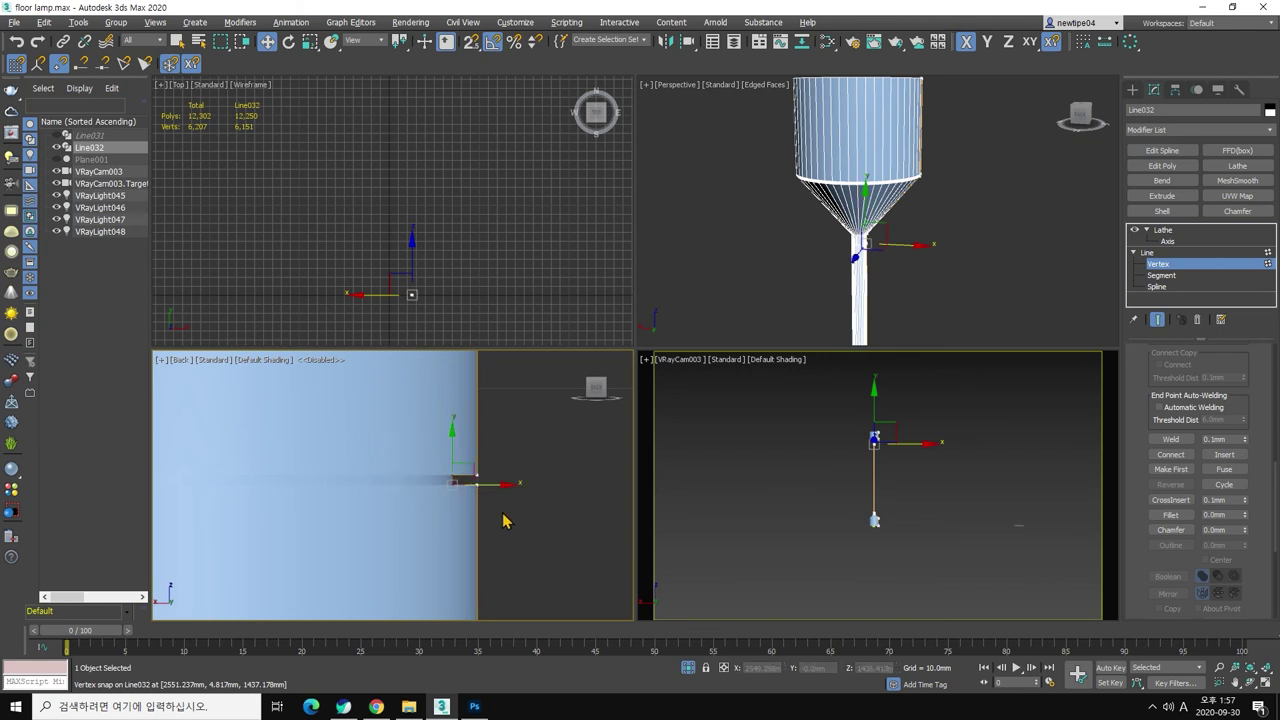
Step: Fillet the notch corner slightly and compare the groove with the reference photo
click(1172, 515)
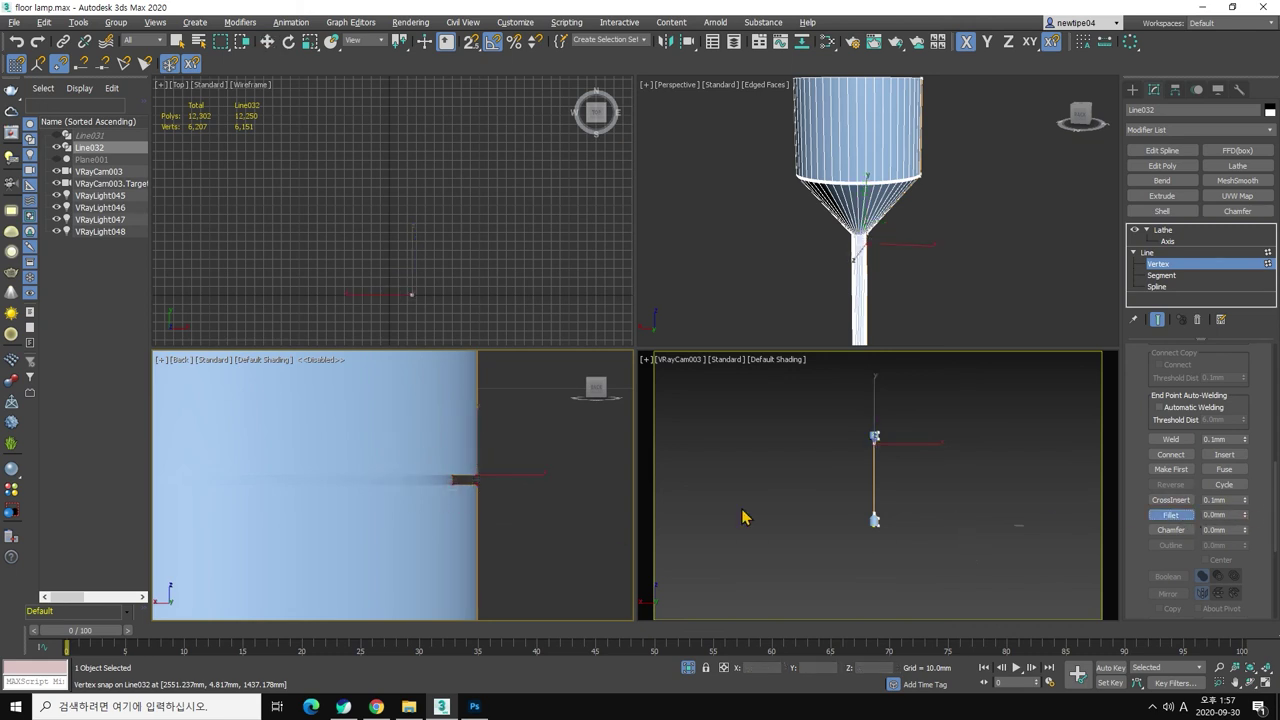
drag(479, 471, 483, 467)
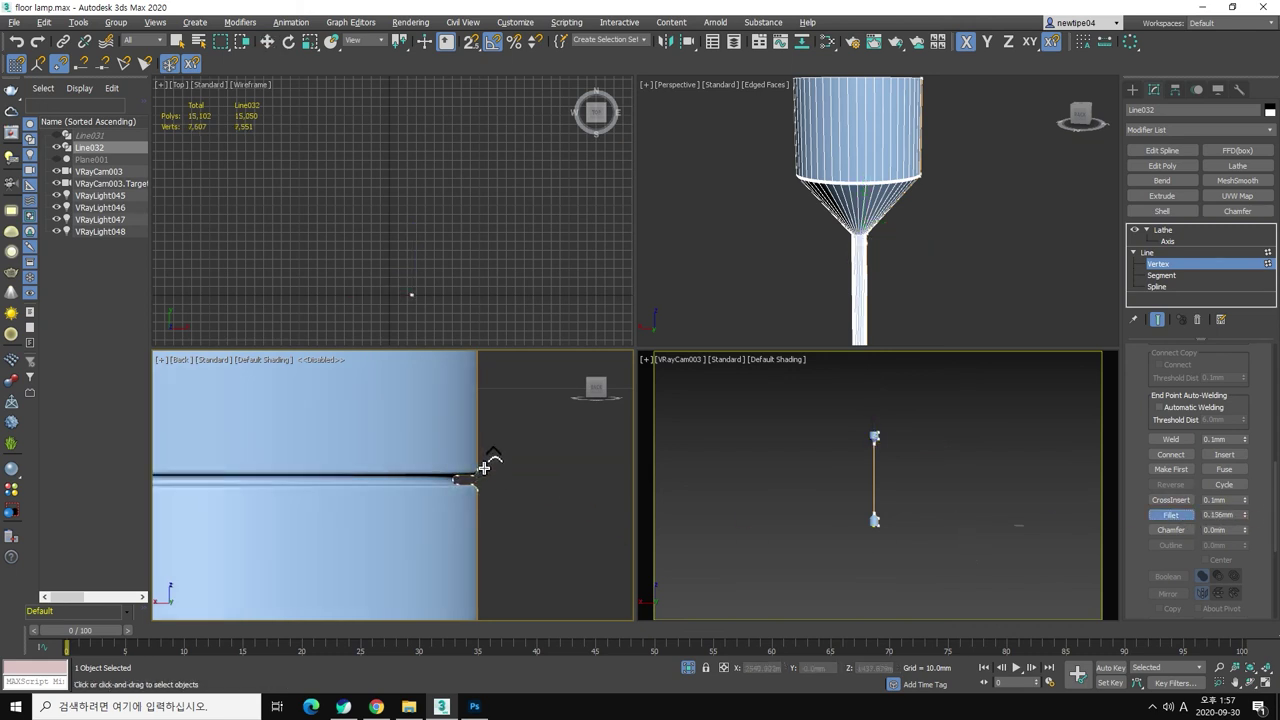
scroll(505, 463, down, 3)
scroll(518, 480, down, 2)
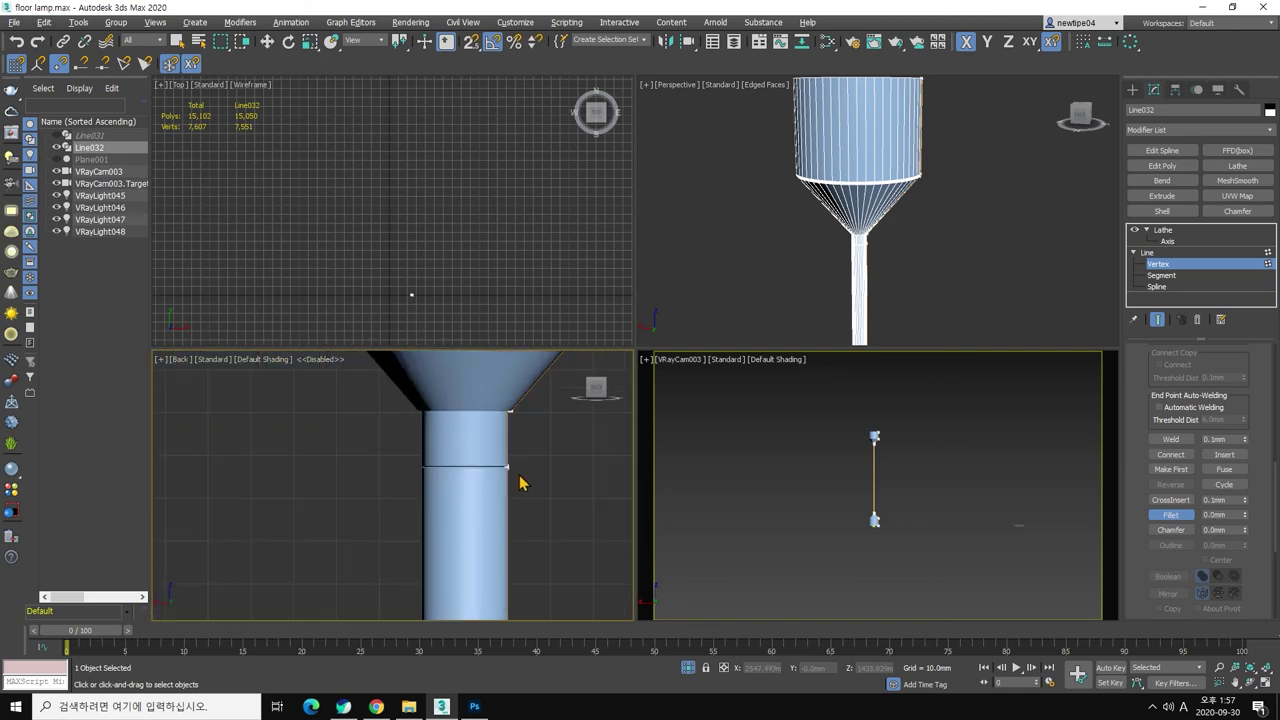
key(alt+Tab)
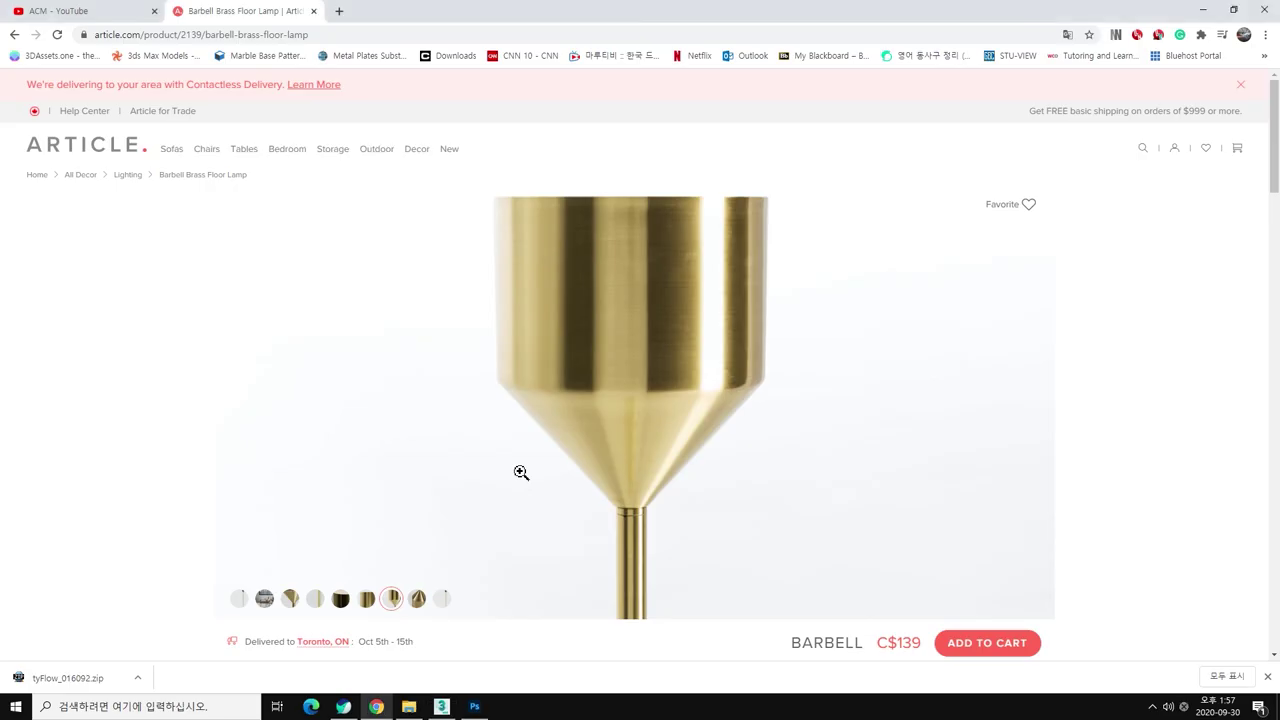
key(alt+Tab)
scroll(500, 475, up, 3)
key(2)
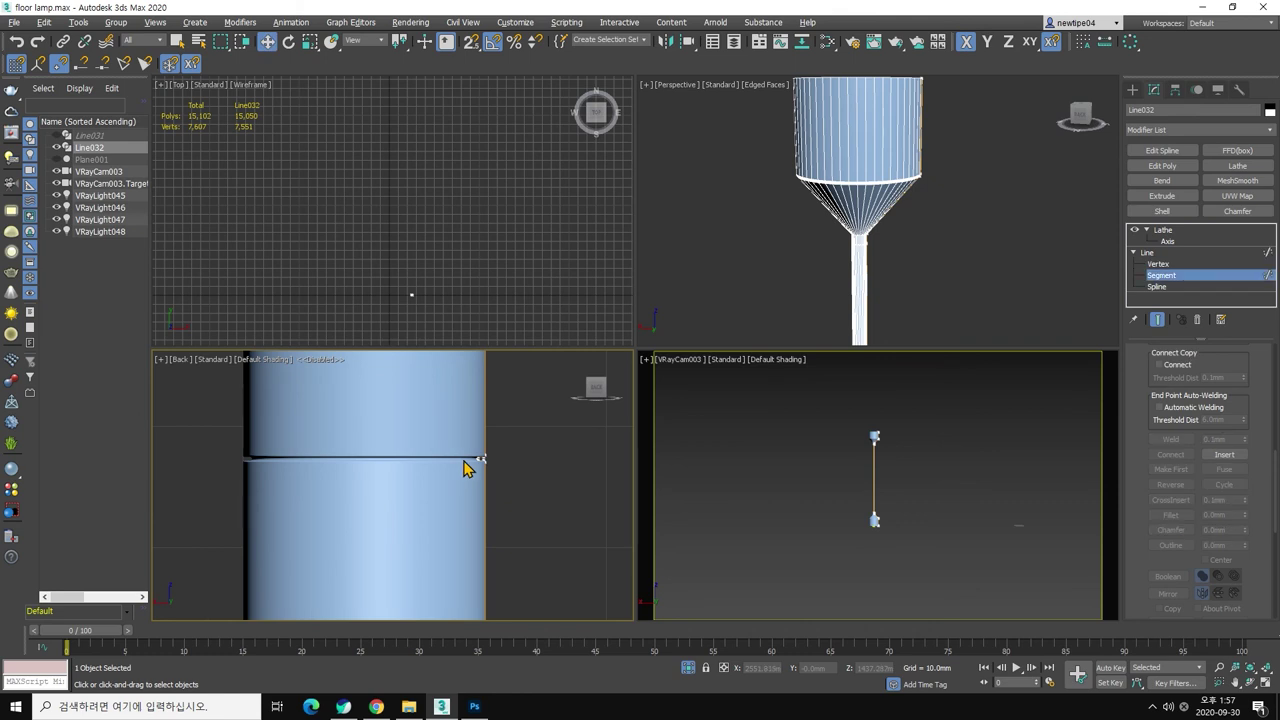
scroll(463, 467, up, 1)
key(1)
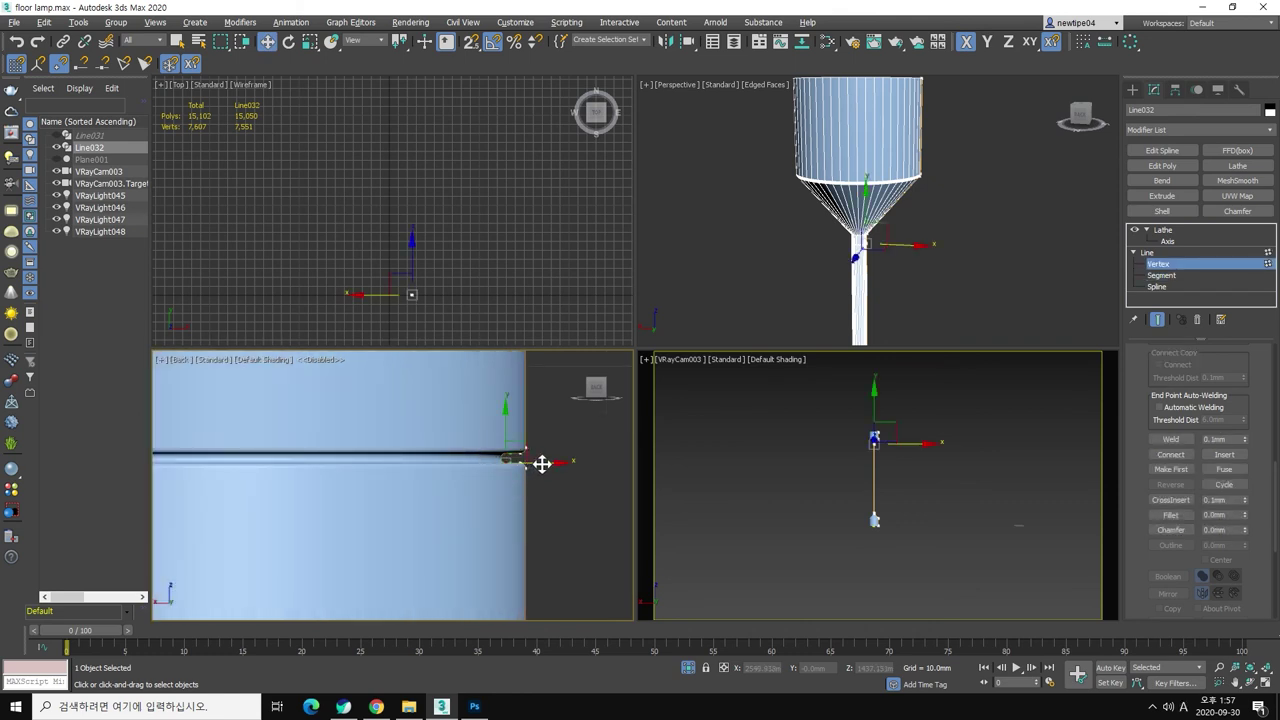
click(541, 463)
scroll(545, 463, down, 3)
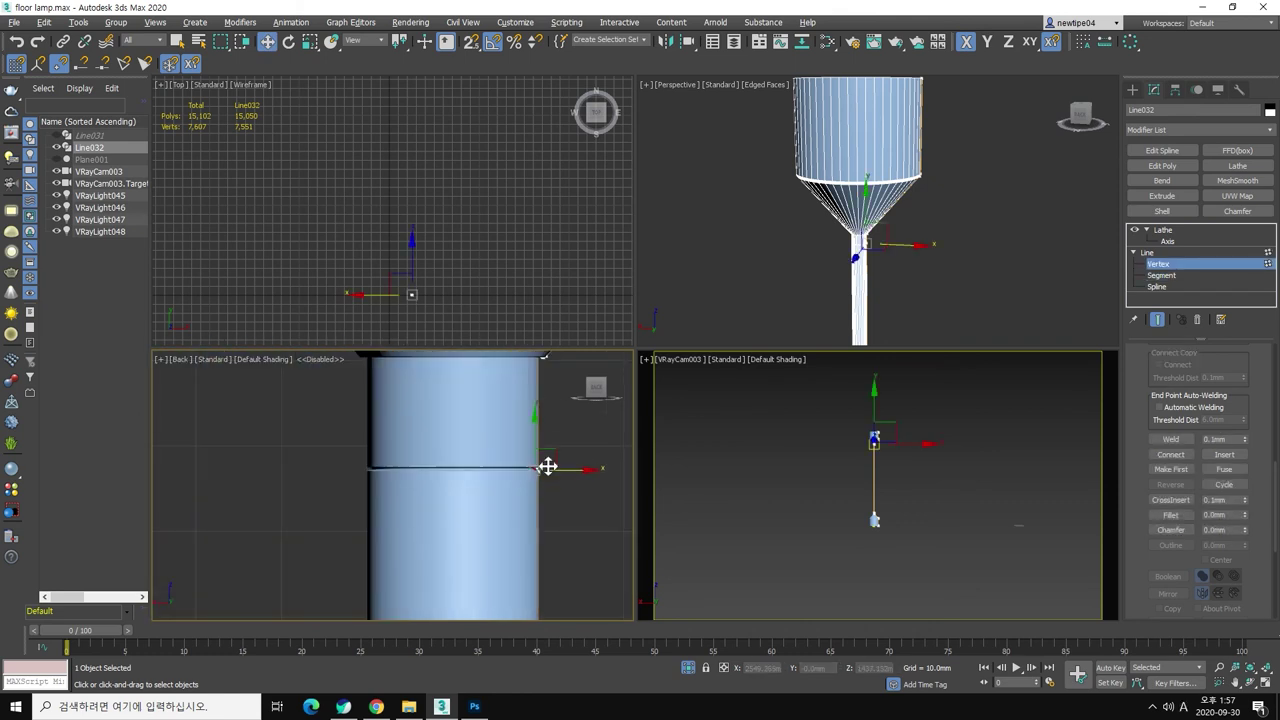
scroll(545, 440, down, 2)
scroll(550, 392, up, 4)
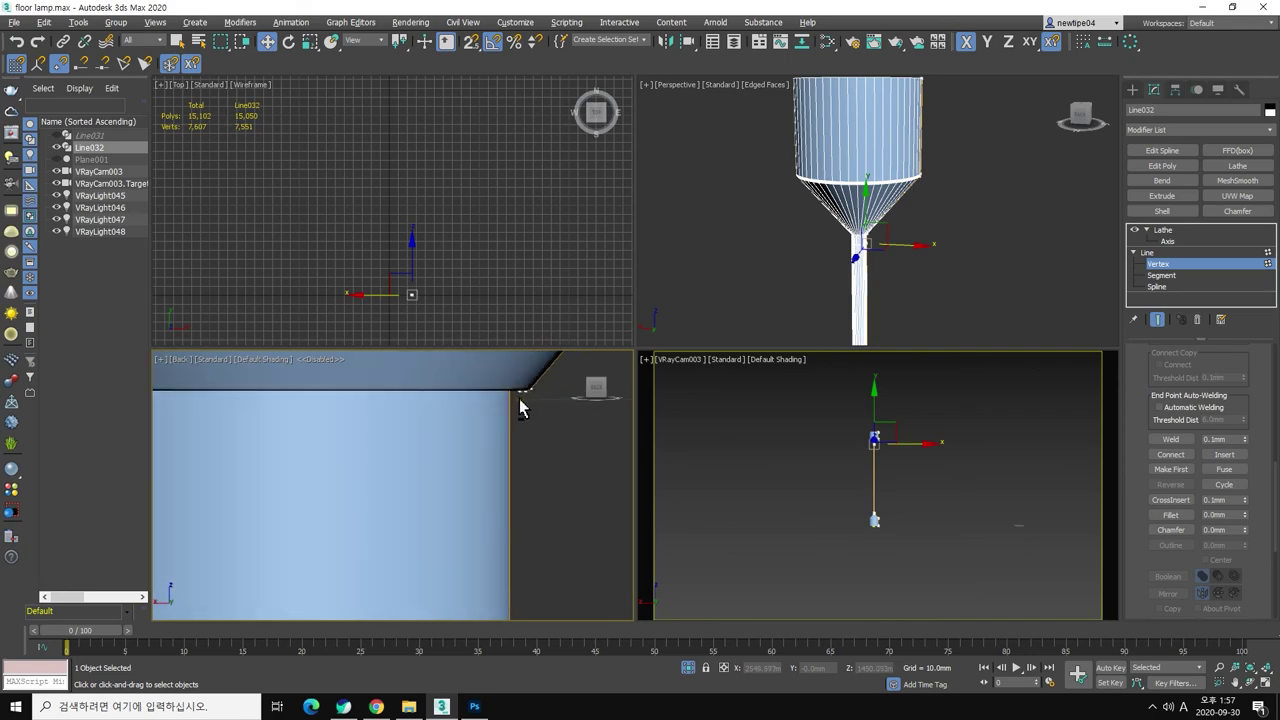
key(alt+Tab)
key(alt+Tab)
scroll(500, 414, down, 2)
scroll(530, 395, up, 2)
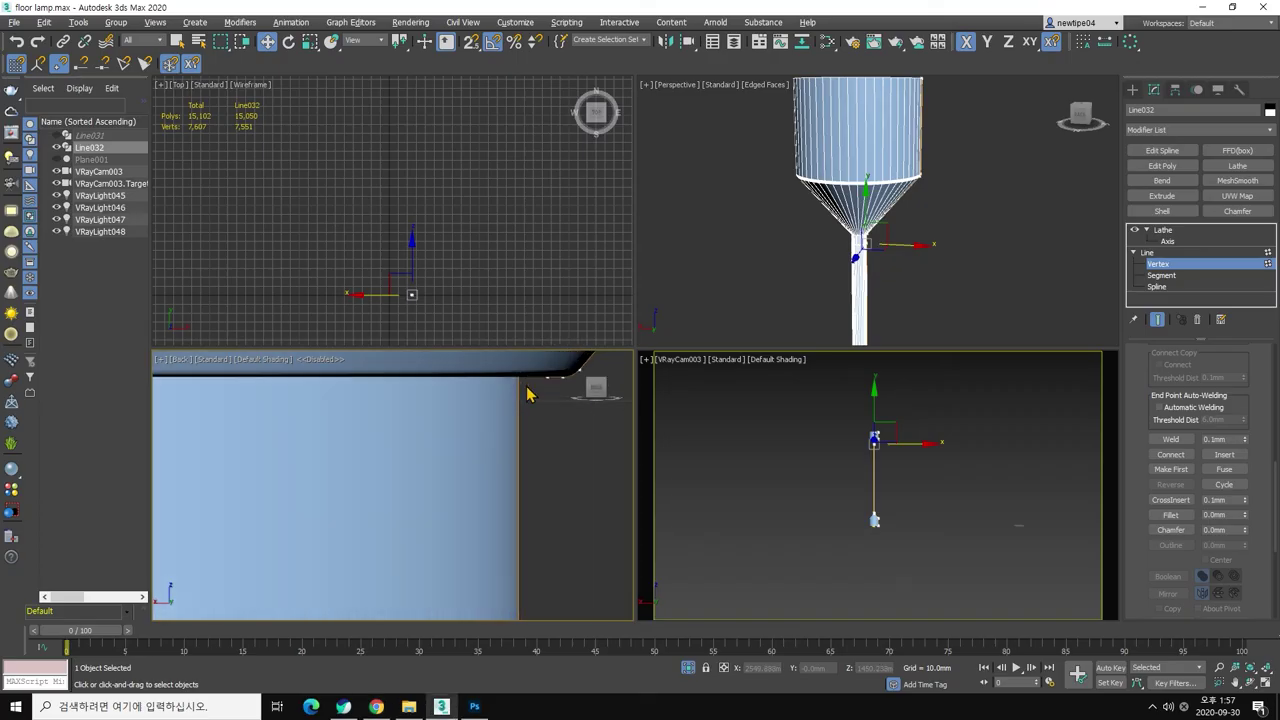
scroll(533, 445, down, 2)
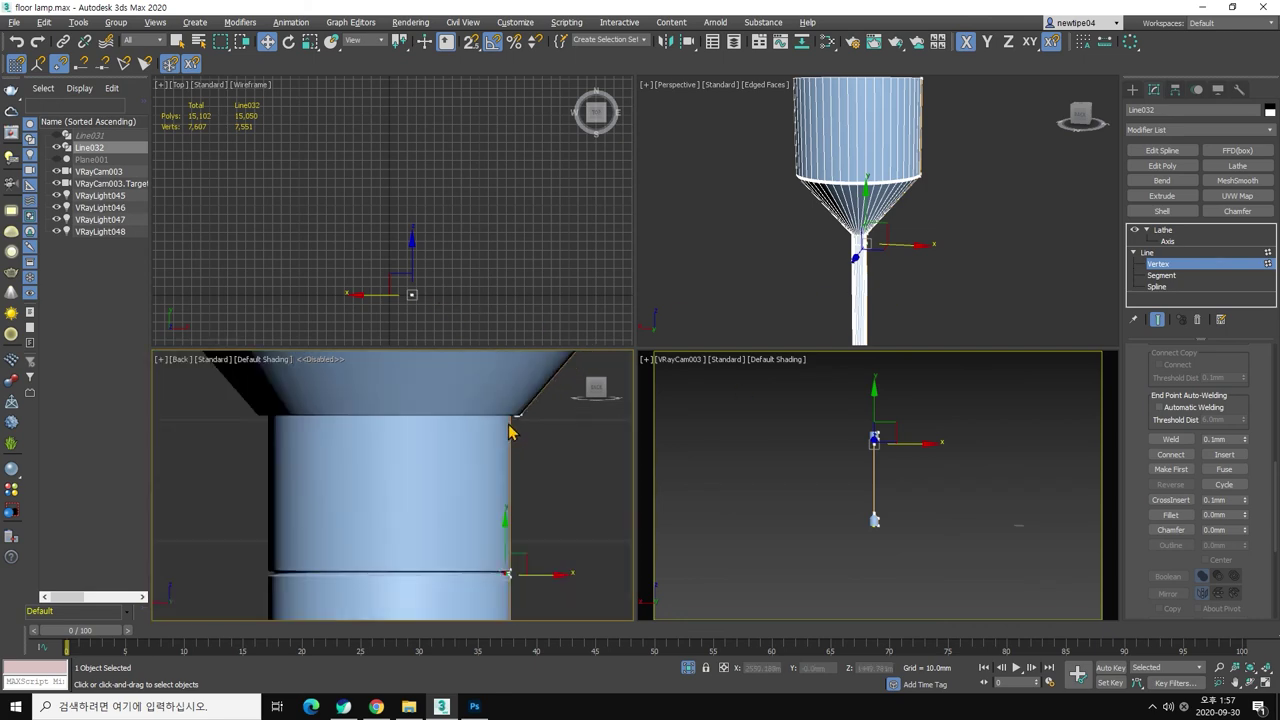
scroll(551, 534, down, 1)
scroll(517, 463, down, 2)
scroll(520, 417, down, 1)
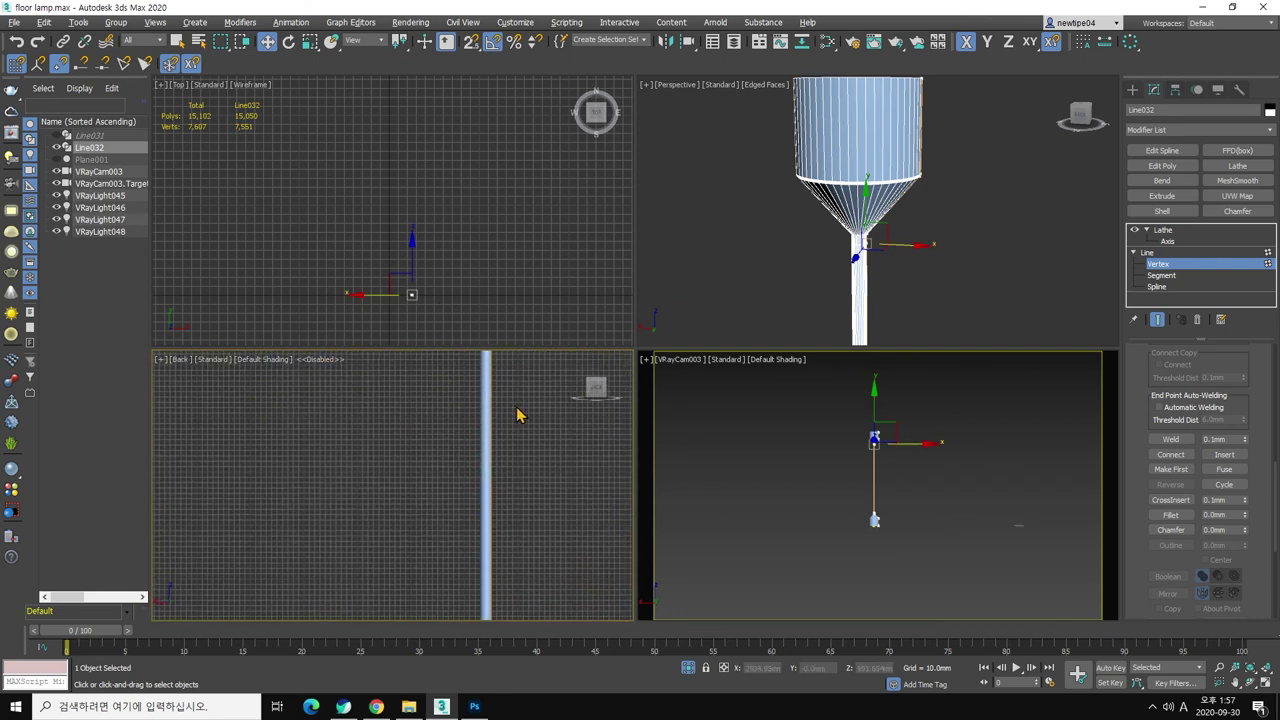
scroll(520, 425, down, 2)
scroll(520, 445, up, 2)
scroll(505, 458, up, 2)
scroll(490, 456, up, 2)
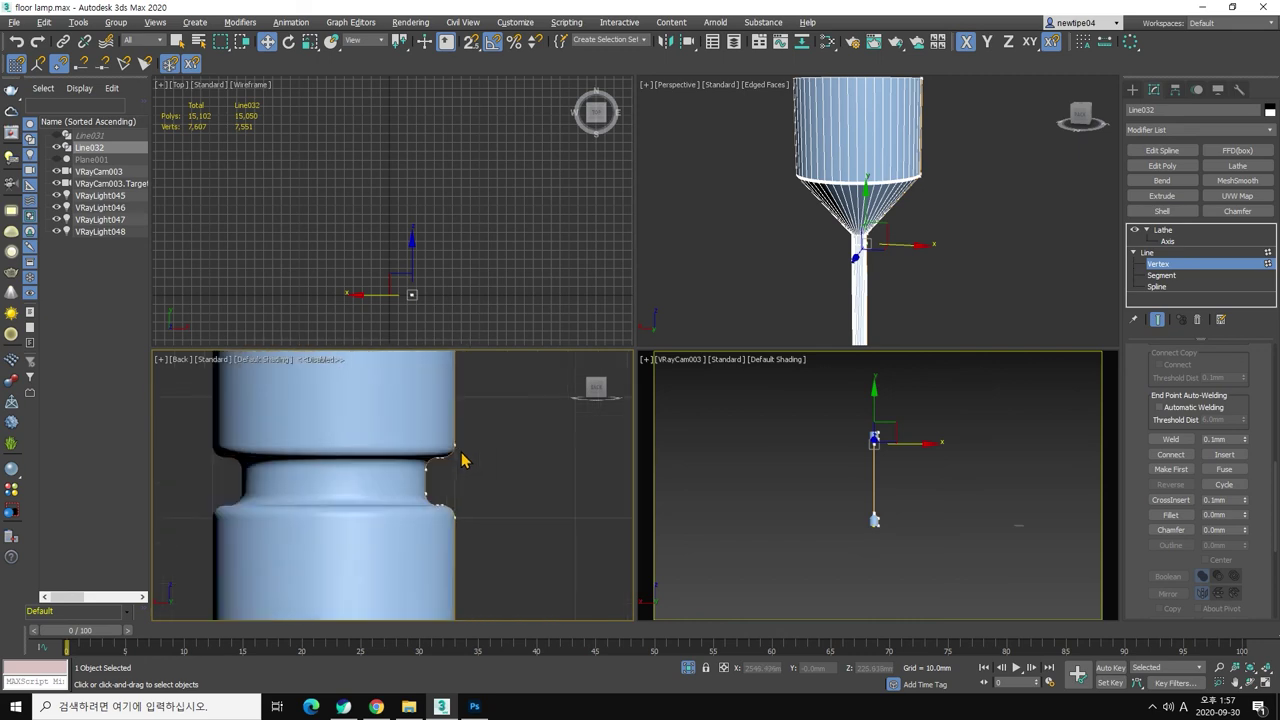
scroll(460, 458, up, 2)
scroll(950, 262, down, 3)
scroll(946, 264, up, 1)
scroll(940, 240, up, 2)
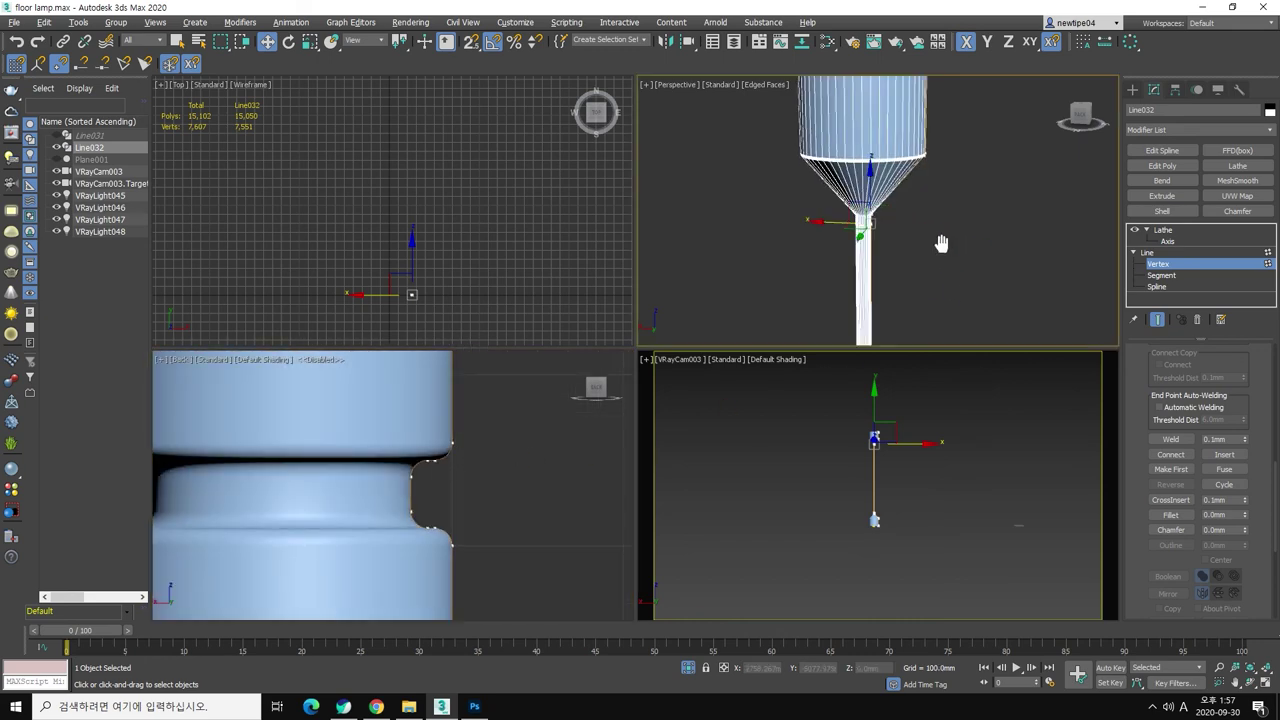
scroll(866, 189, up, 2)
scroll(857, 274, up, 2)
scroll(866, 299, up, 2)
scroll(868, 260, down, 2)
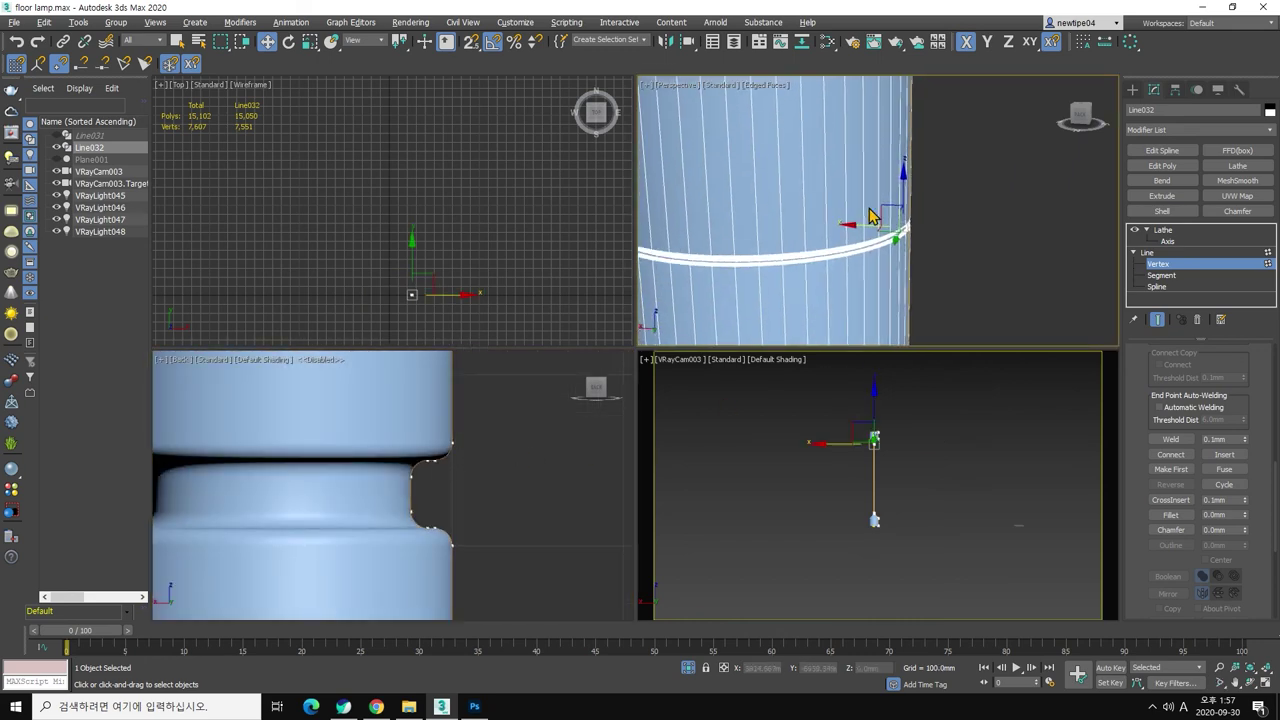
scroll(872, 218, down, 2)
scroll(865, 262, down, 2)
scroll(805, 260, down, 2)
scroll(818, 228, up, 2)
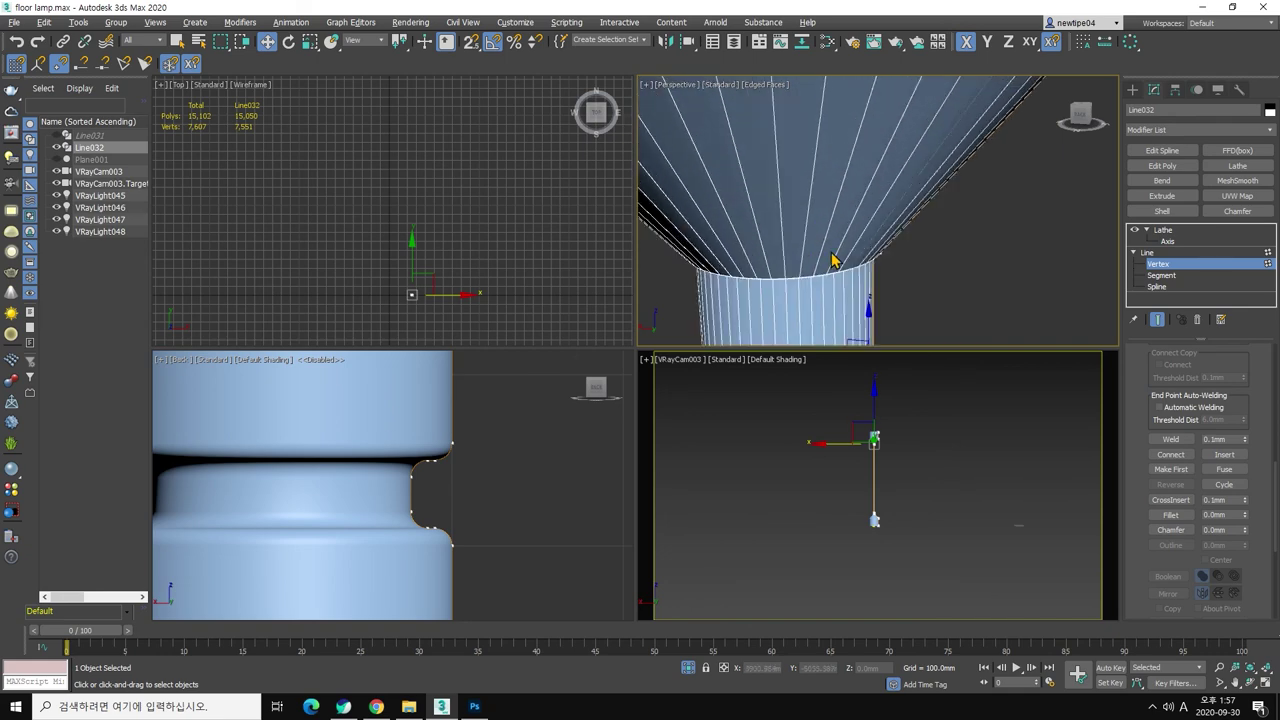
scroll(411, 428, down, 5)
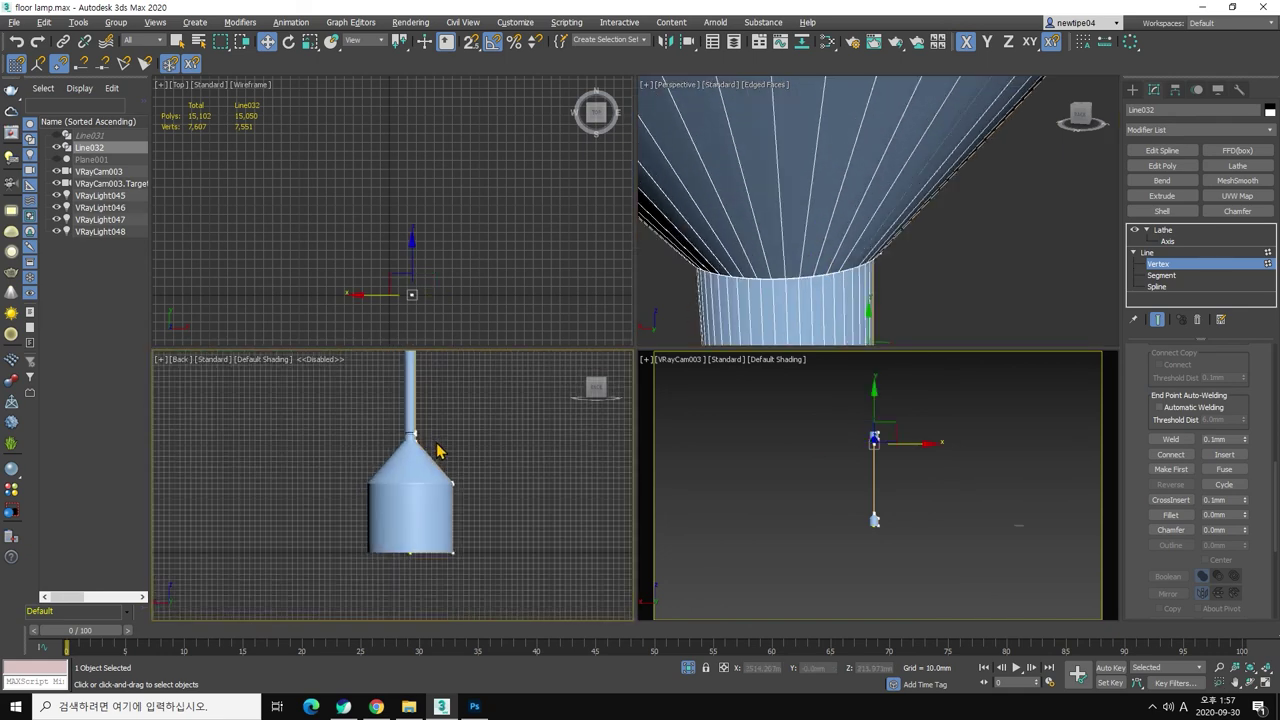
scroll(455, 470, up, 4)
scroll(468, 483, down, 3)
scroll(460, 486, up, 1)
scroll(420, 480, up, 2)
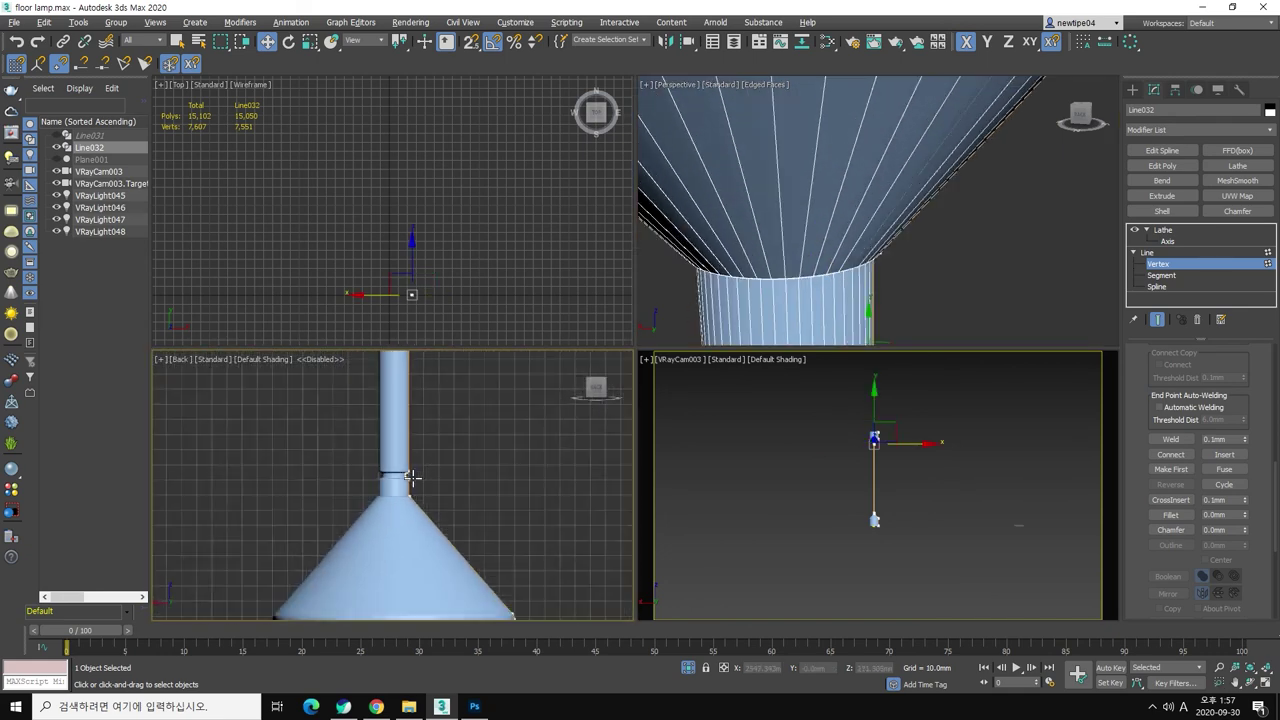
scroll(412, 479, up, 5)
scroll(418, 480, up, 1)
scroll(440, 478, up, 1)
scroll(430, 465, up, 1)
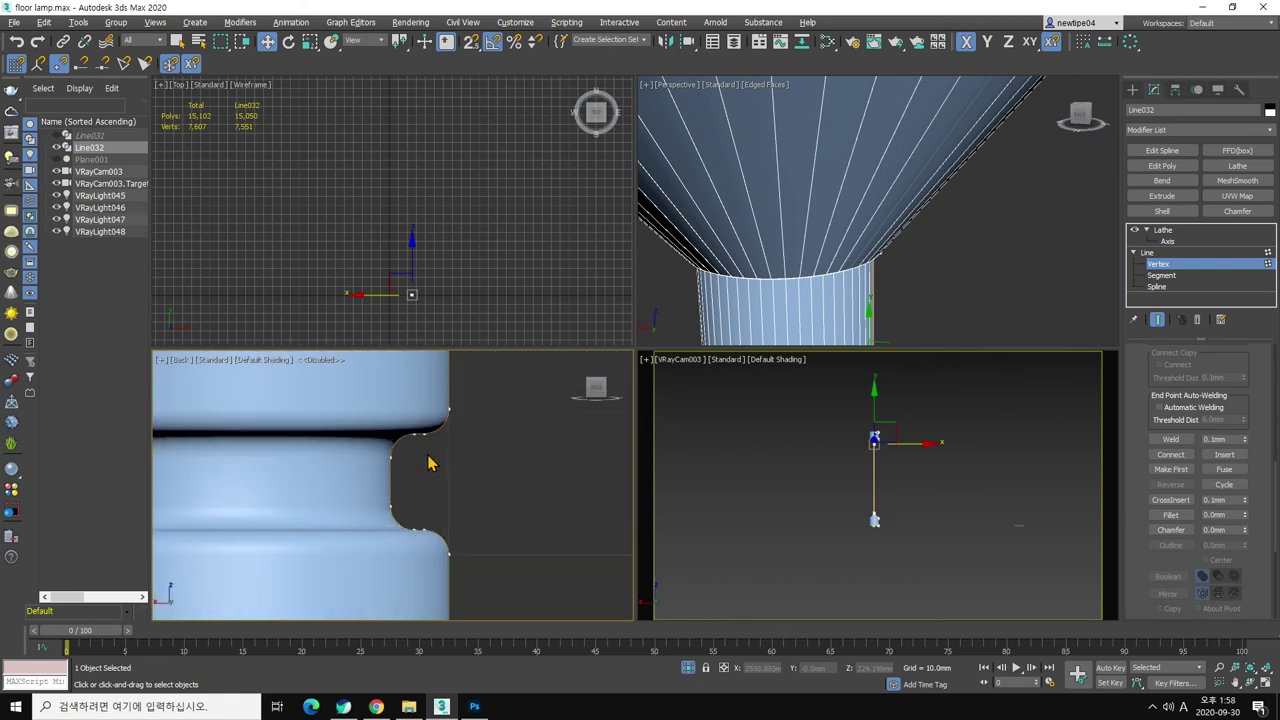
click(425, 440)
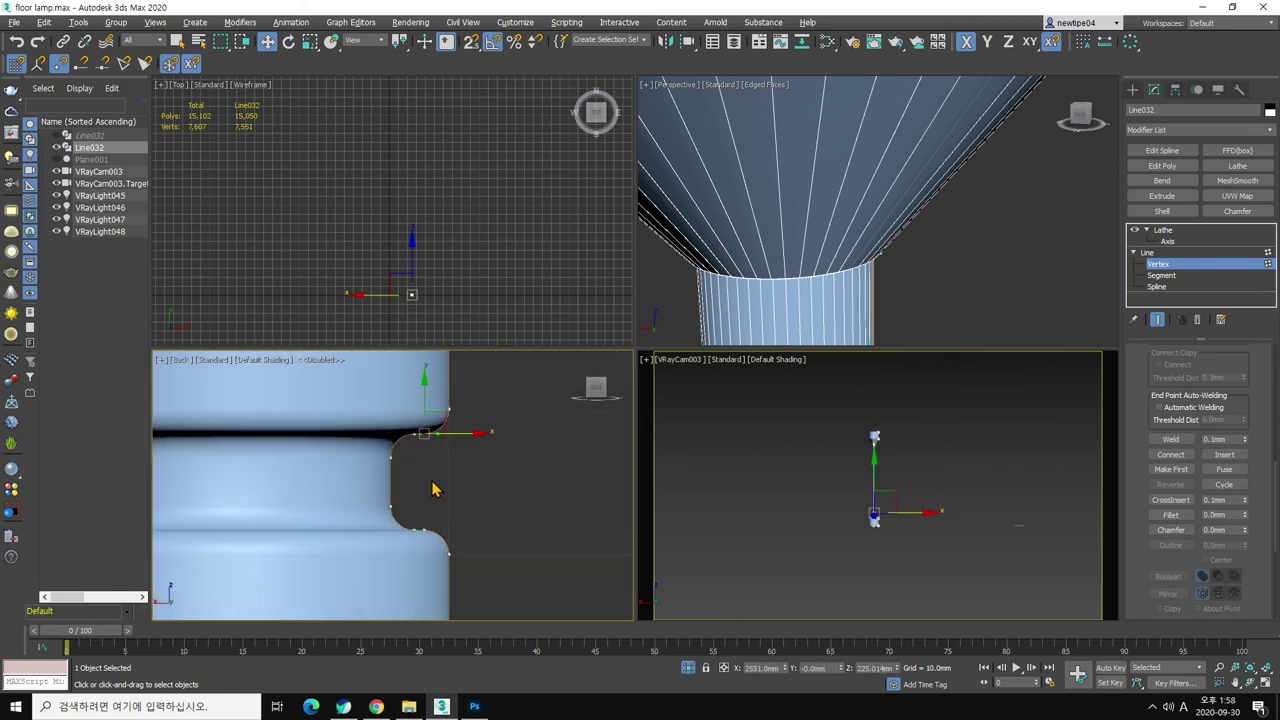
Step: Make the two rounded groove vertices Corner, delete them, and raise the bottom vertex to the top
ctrl+click(425, 530)
right_click(425, 490)
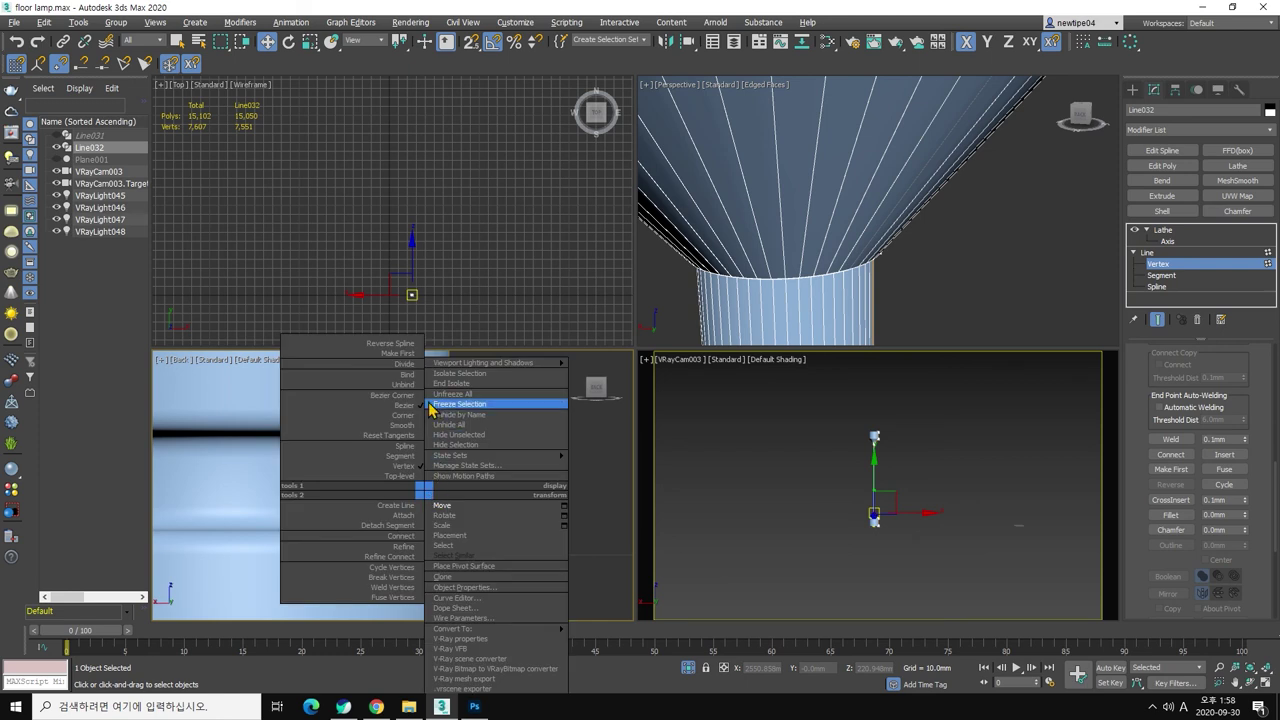
click(455, 408)
key(Delete)
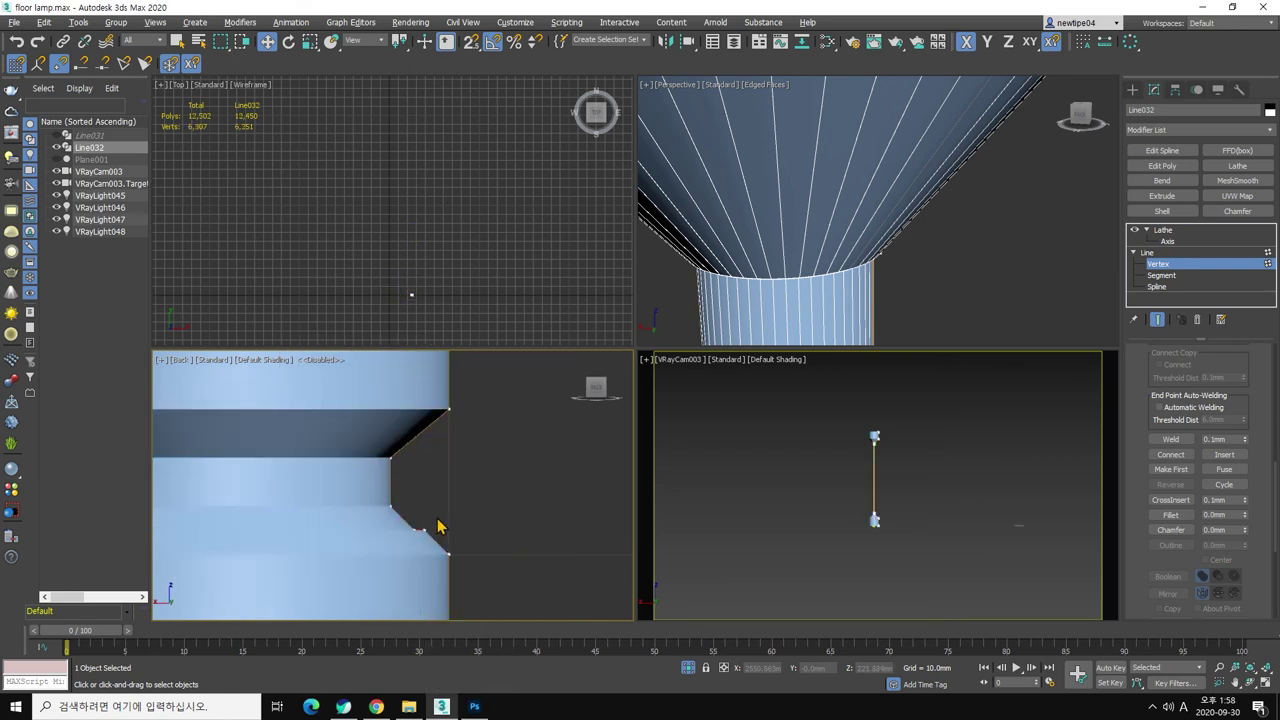
click(440, 549)
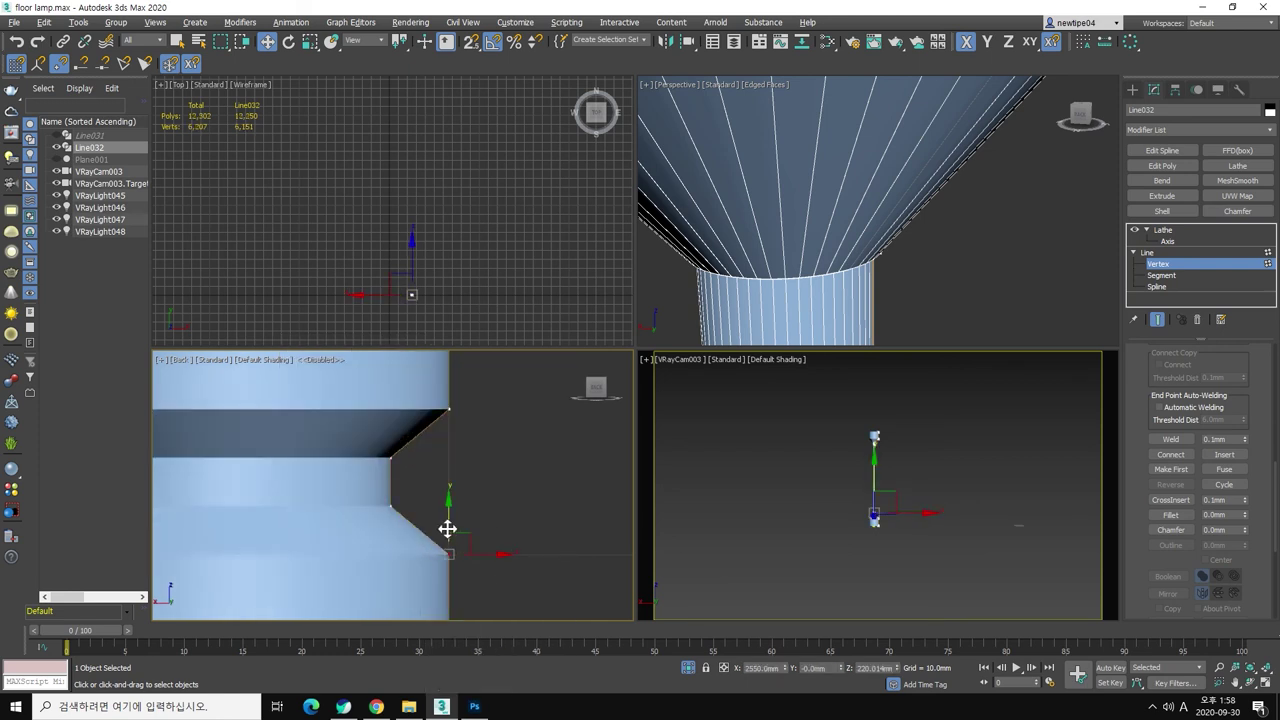
mouse_move(448, 525)
mouse_down()
mouse_move(409, 442)
mouse_move(418, 457)
mouse_up()
Step: Lower the right groove vertex into a strip and shorten it along X
scroll(373, 459, down, 3)
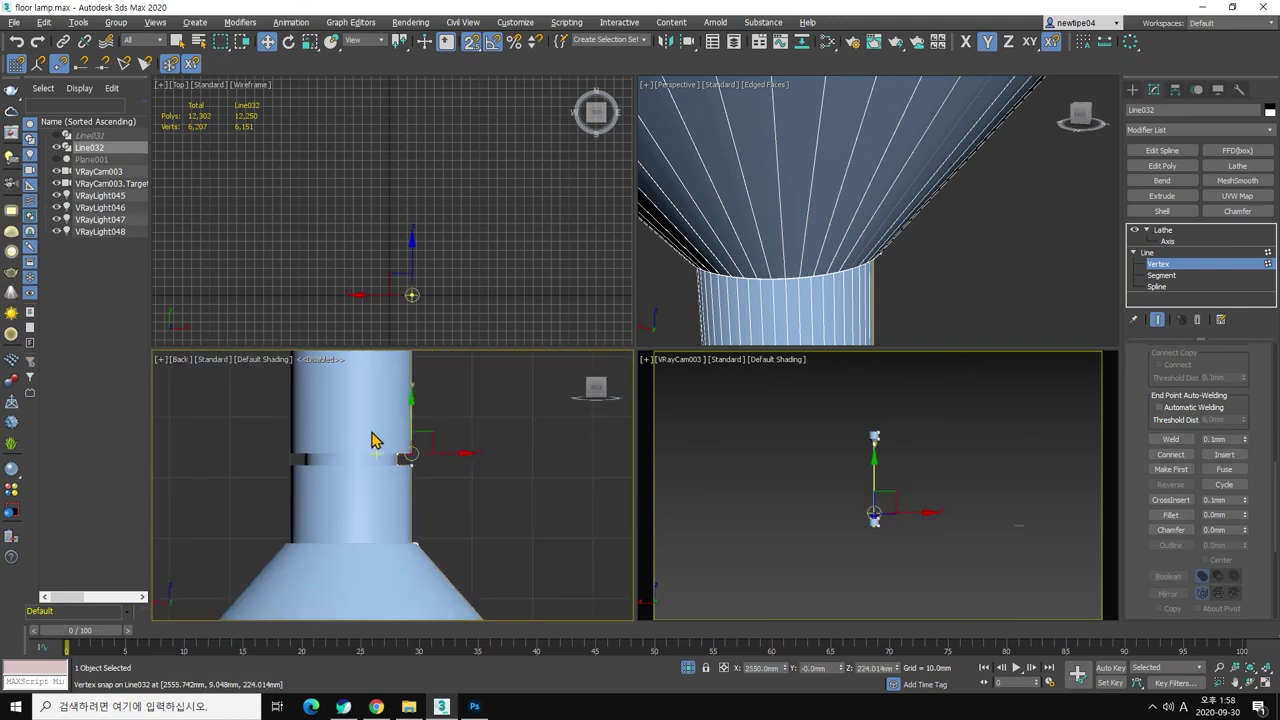
scroll(371, 440, up, 2)
click(437, 455)
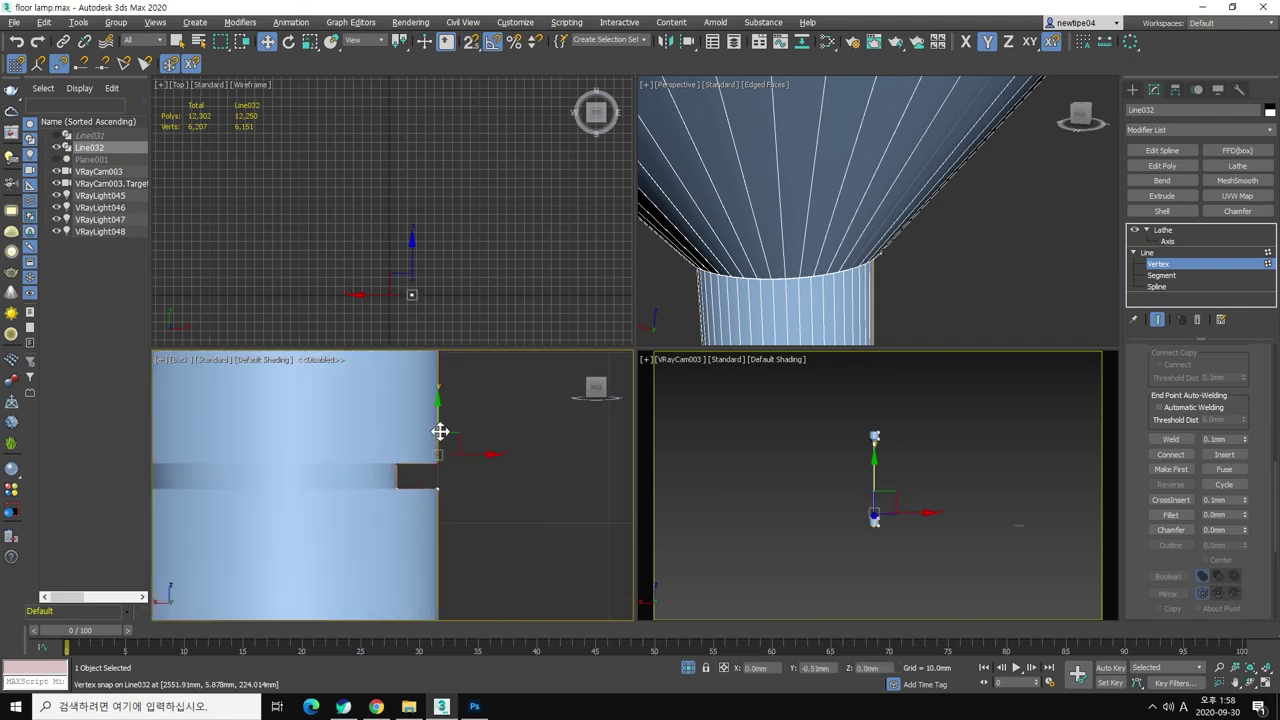
mouse_move(440, 431)
mouse_down()
mouse_move(378, 500)
mouse_move(397, 530)
mouse_up()
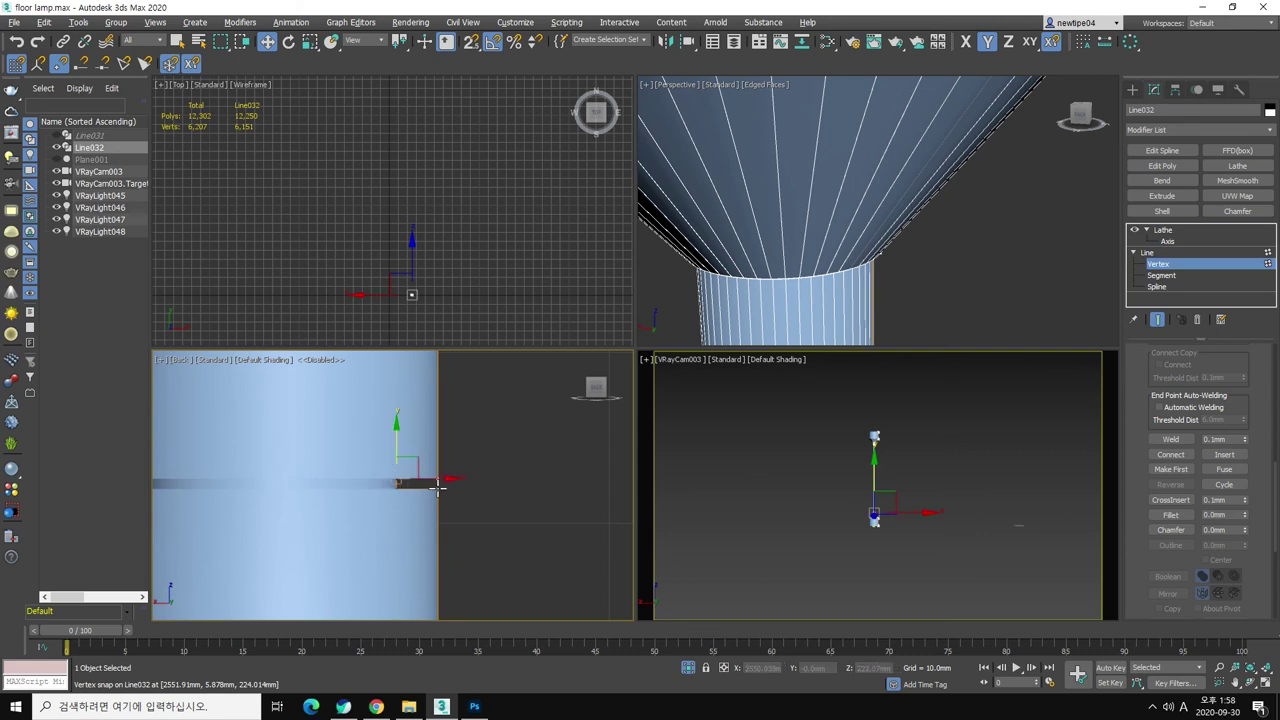
key(F5)
drag(460, 480, 486, 480)
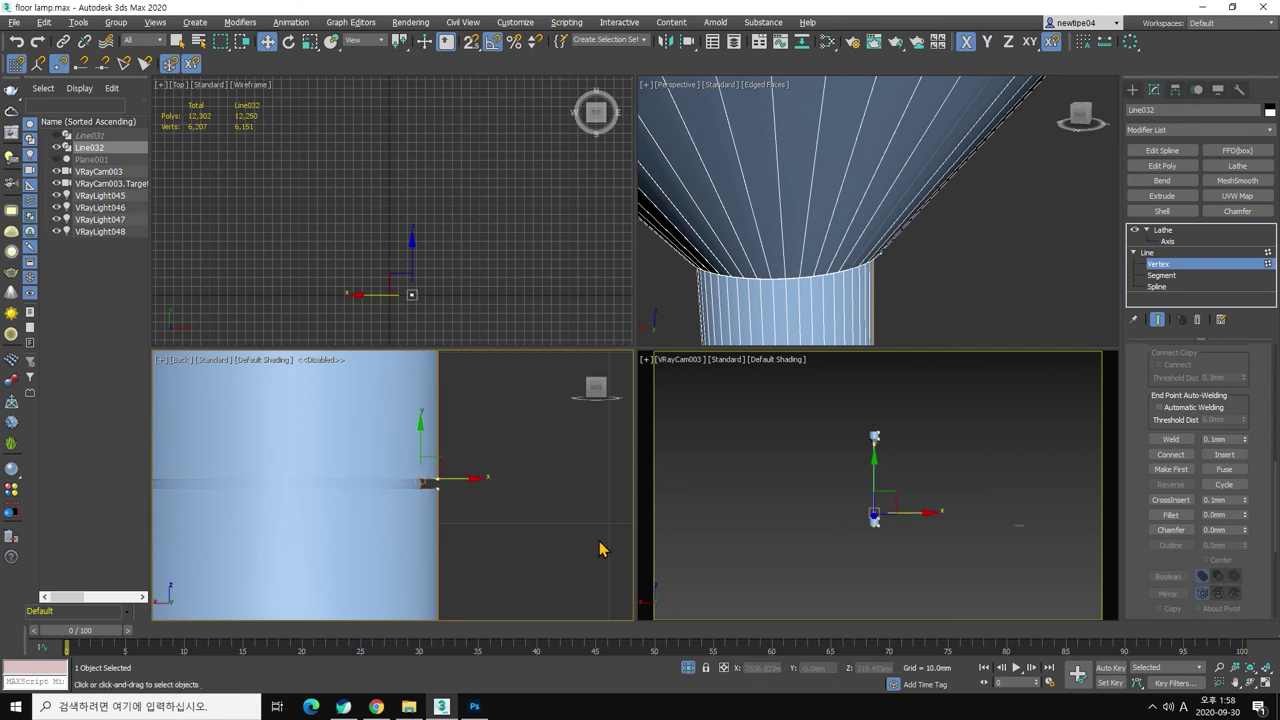
Step: Fillet the groove corner to about 0.199 mm, exit with W, and zoom to inspect
click(1172, 515)
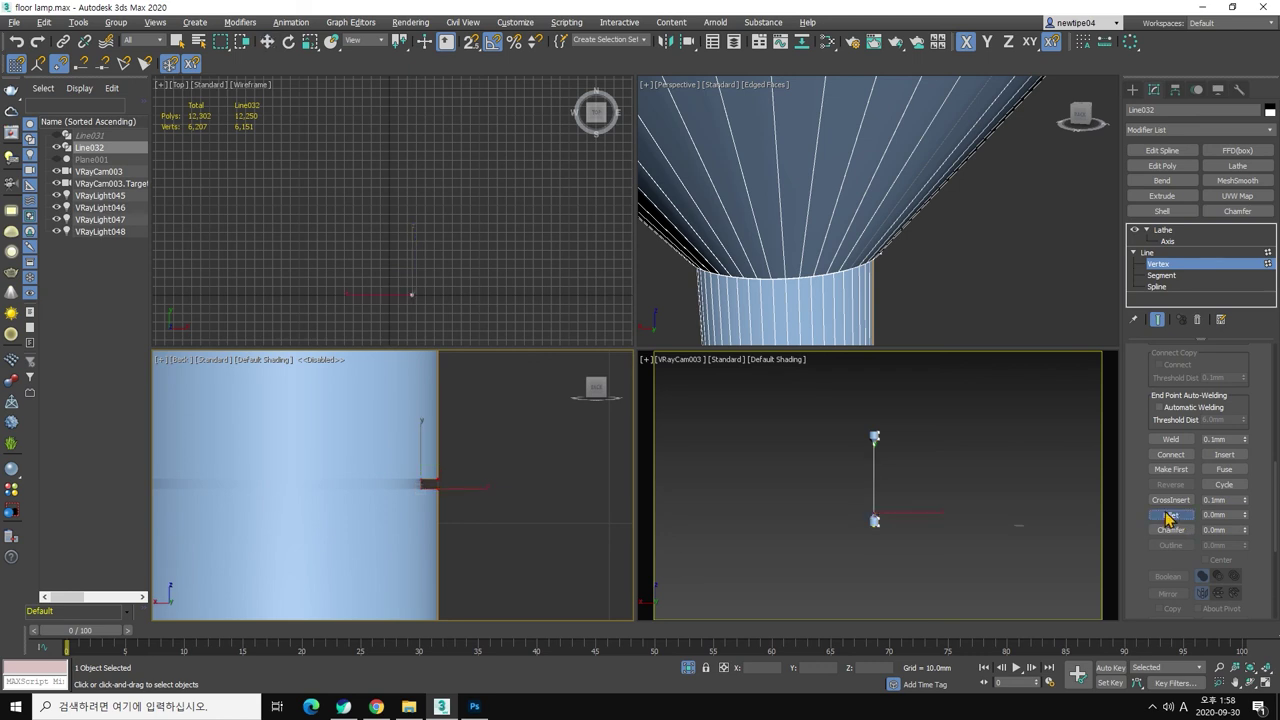
drag(449, 486, 443, 475)
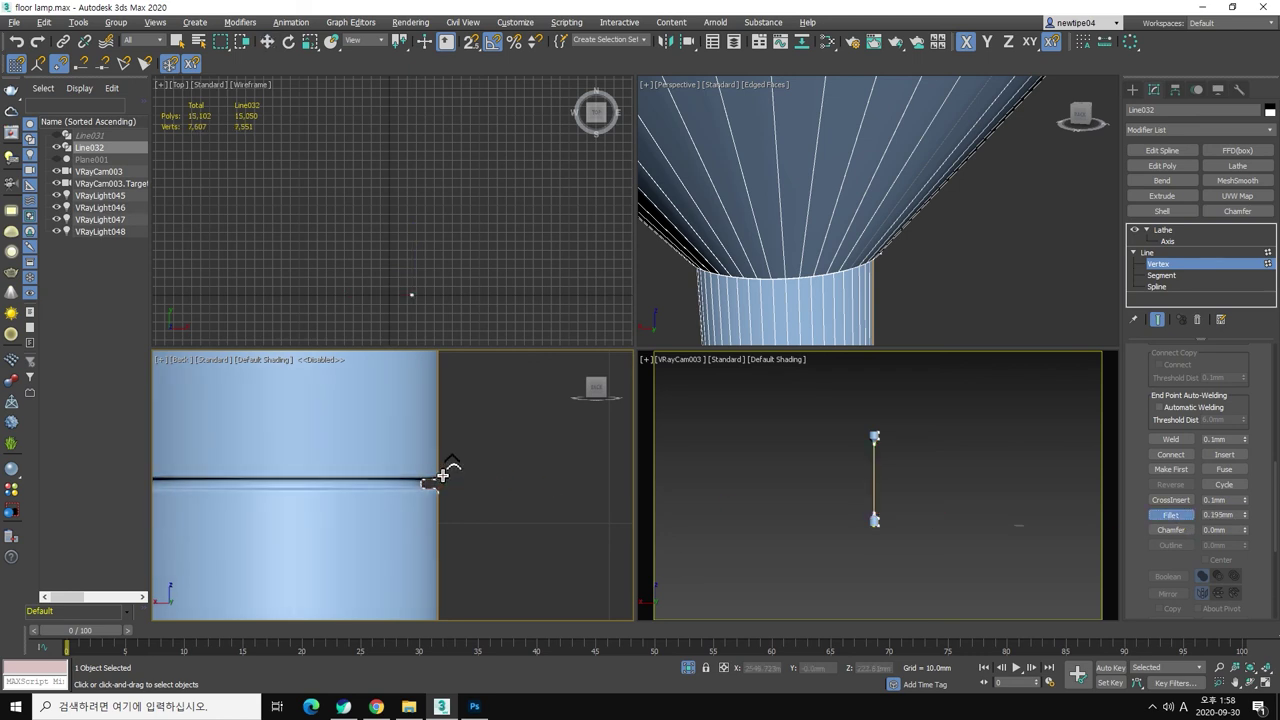
key(w)
scroll(477, 491, down, 5)
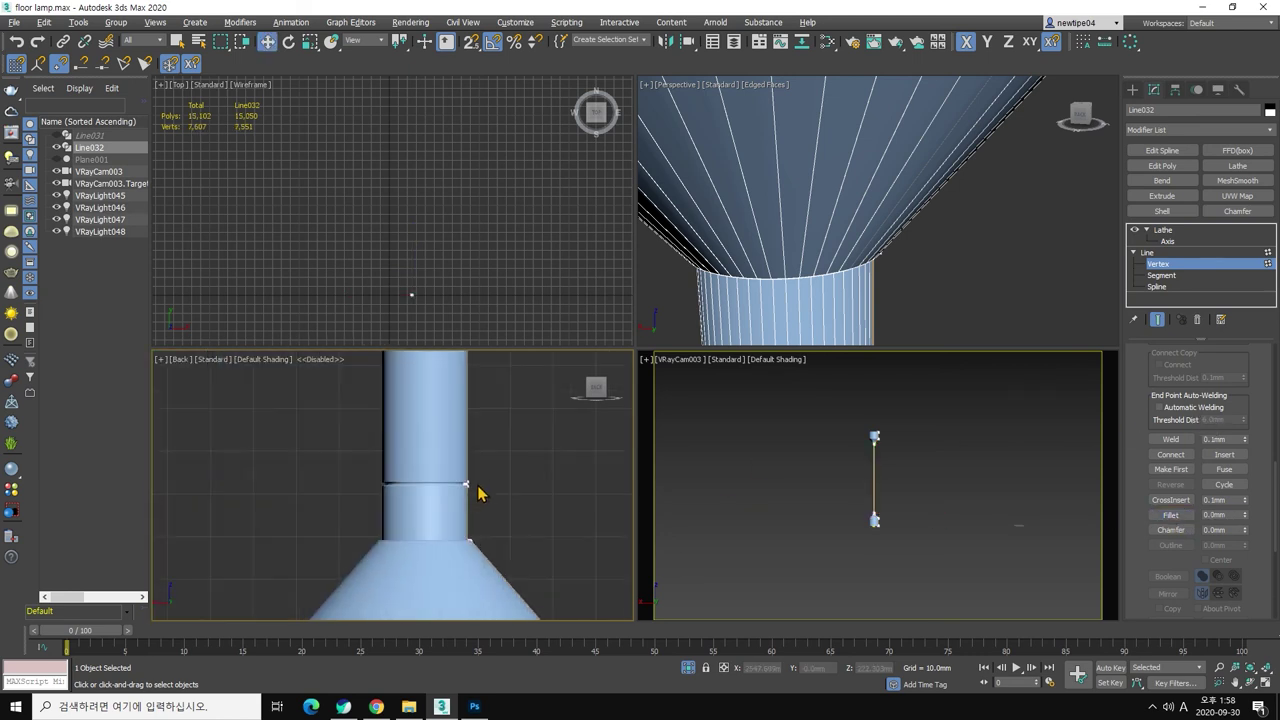
scroll(508, 480, down, 3)
scroll(487, 512, up, 3)
scroll(437, 514, up, 3)
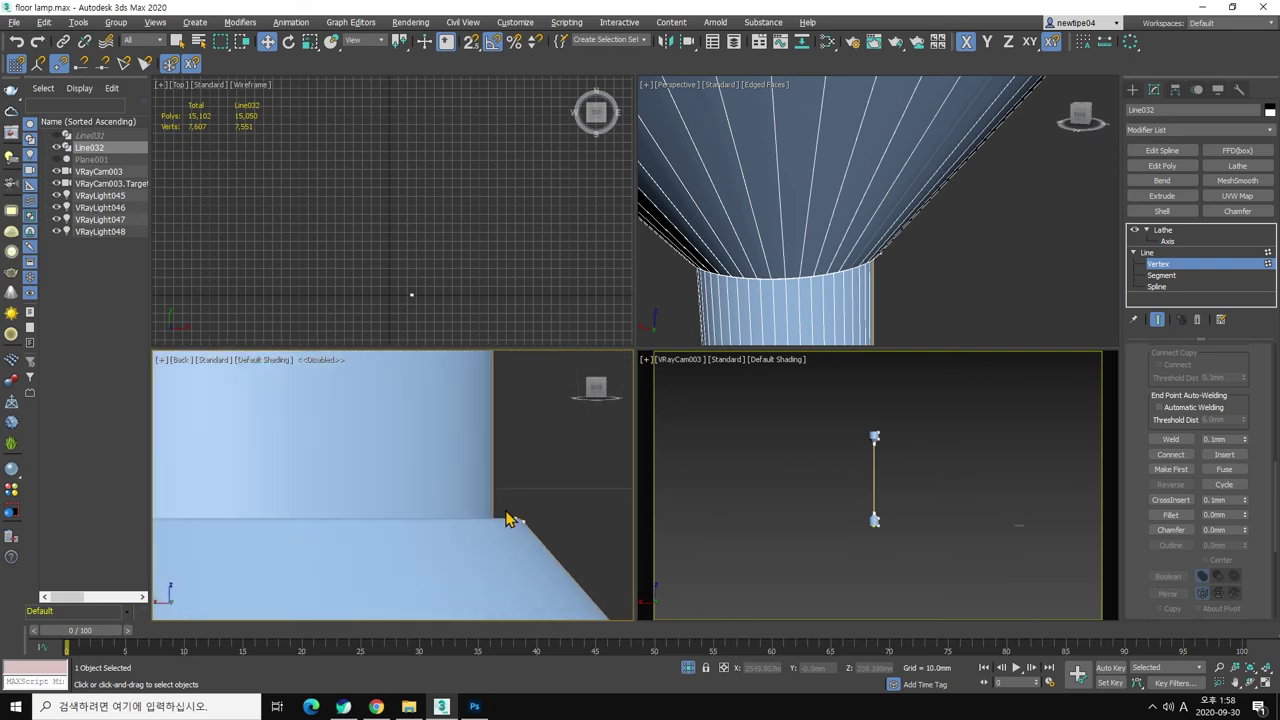
scroll(506, 517, up, 3)
scroll(530, 469, down, 1)
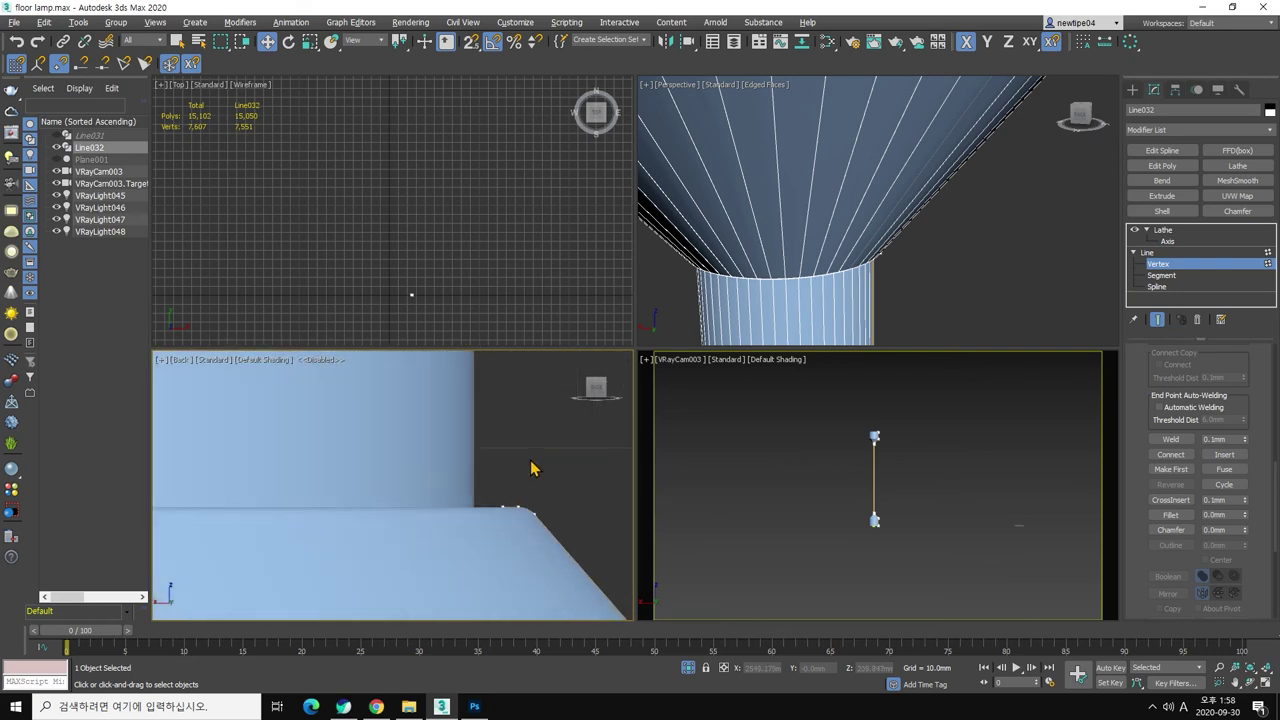
scroll(531, 466, down, 2)
scroll(531, 466, down, 3)
scroll(530, 470, down, 3)
scroll(530, 482, down, 3)
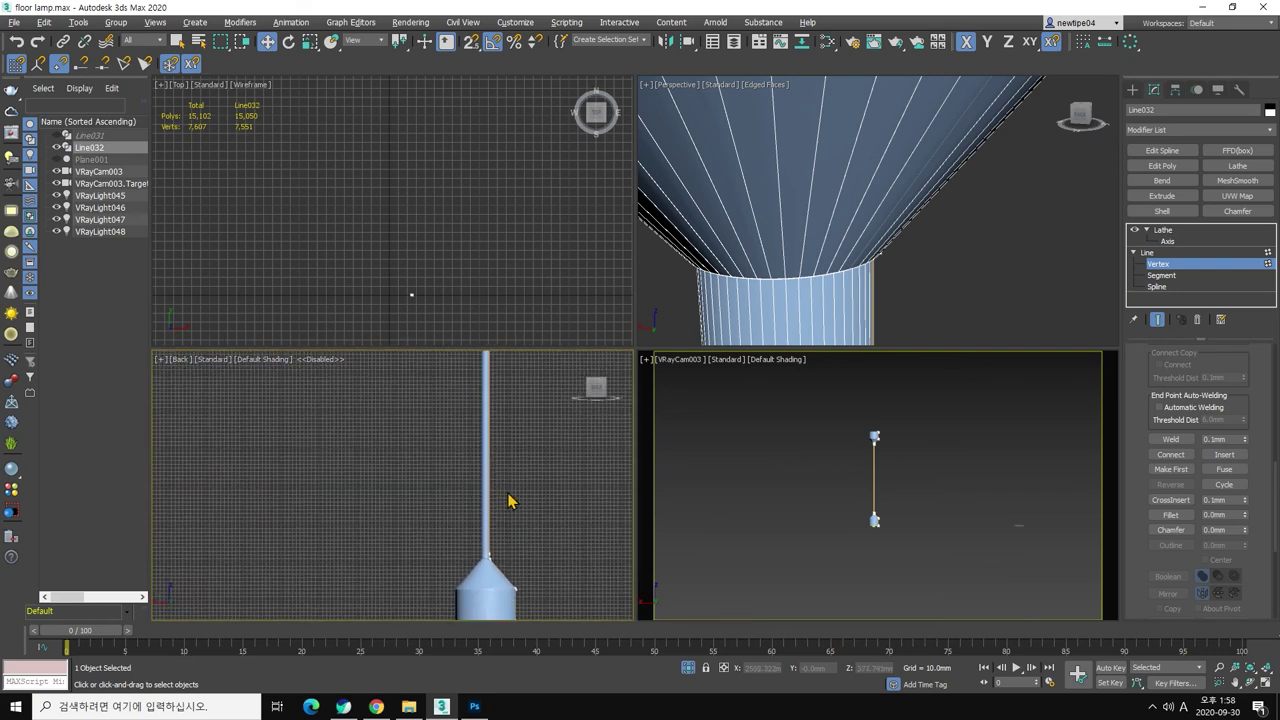
Step: Return Line032 to its Lathe level, recentre the Back view, and reselect the lamp stand
click(1175, 252)
click(1163, 232)
click(980, 441)
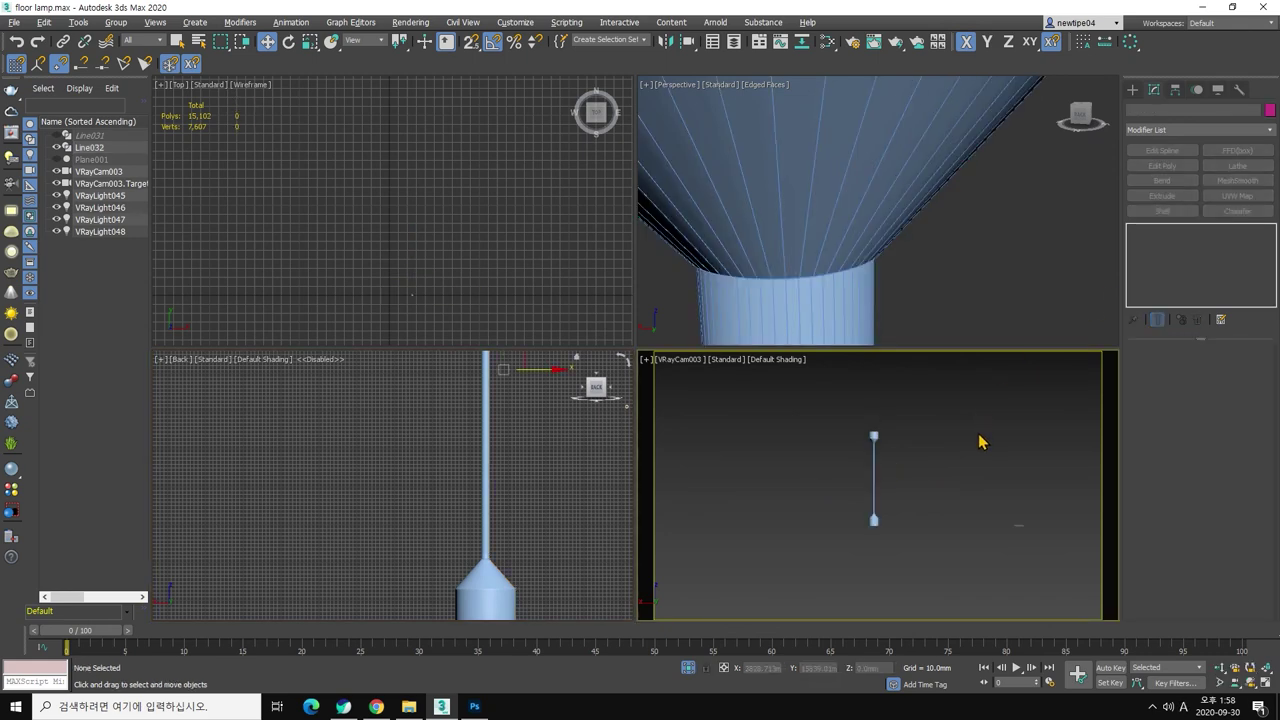
scroll(507, 527, down, 3)
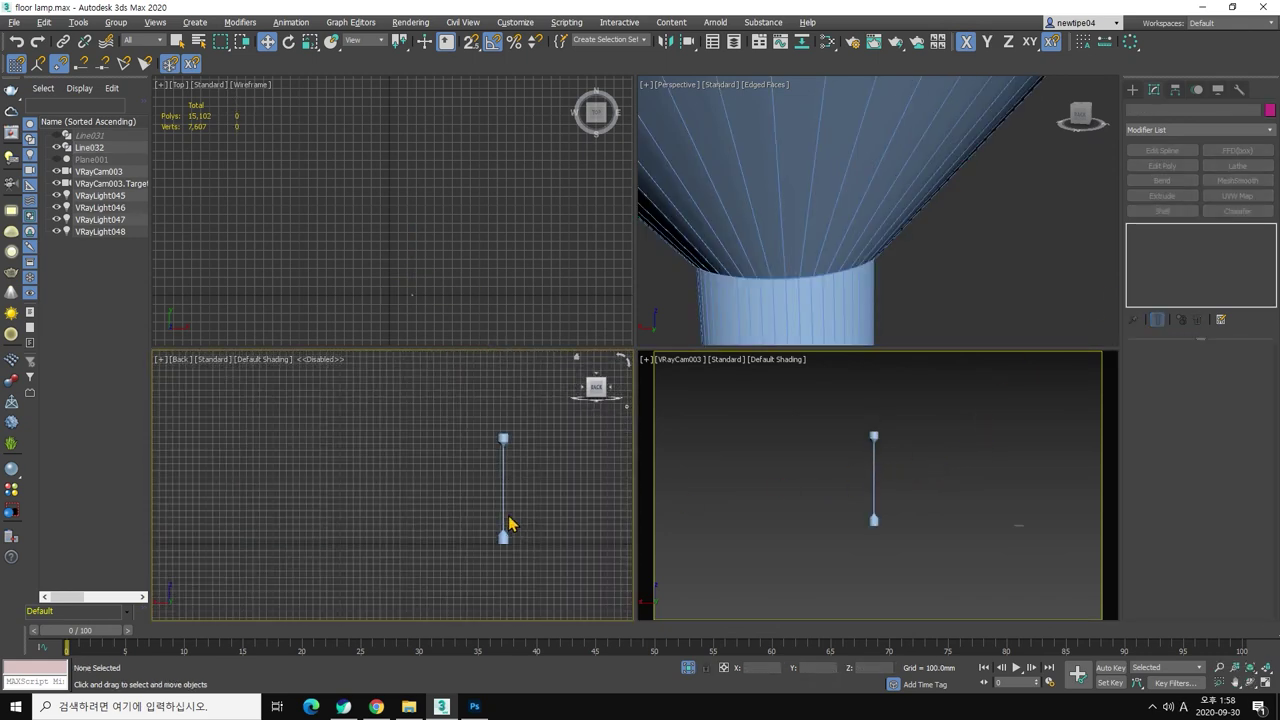
scroll(514, 460, up, 2)
scroll(514, 477, up, 3)
middle_drag(514, 477, 436, 442)
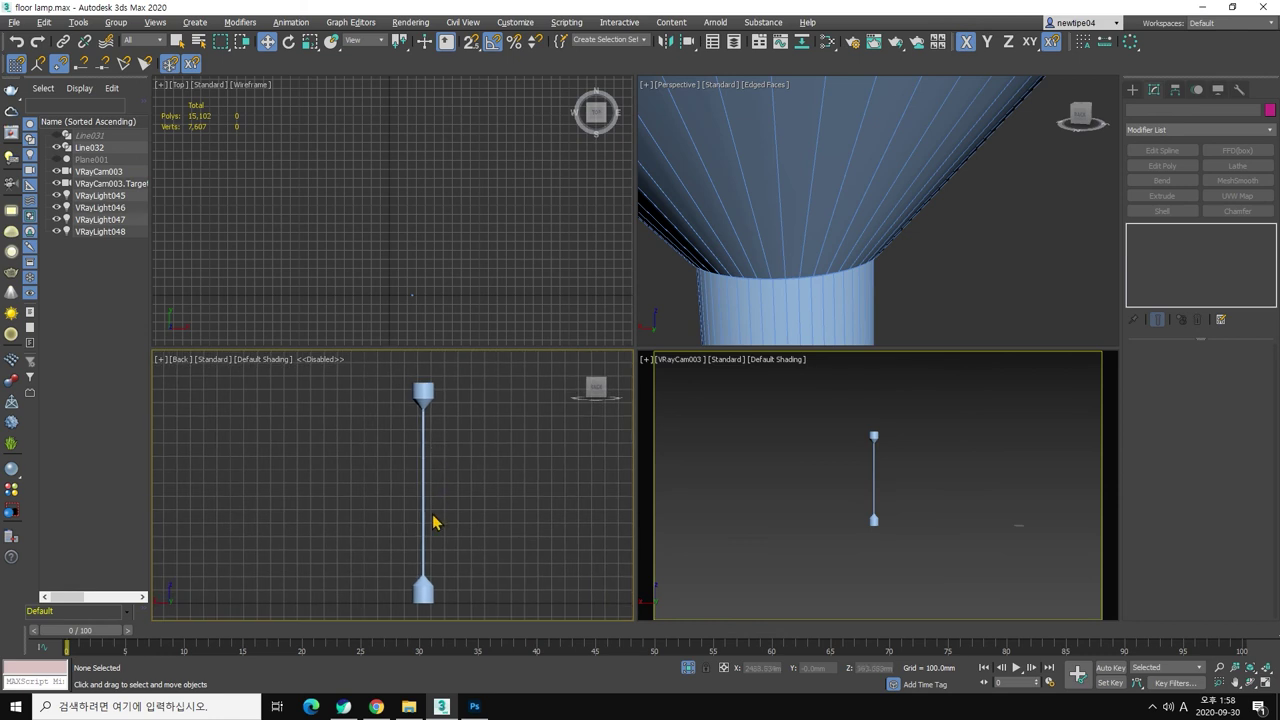
click(423, 537)
click(425, 590)
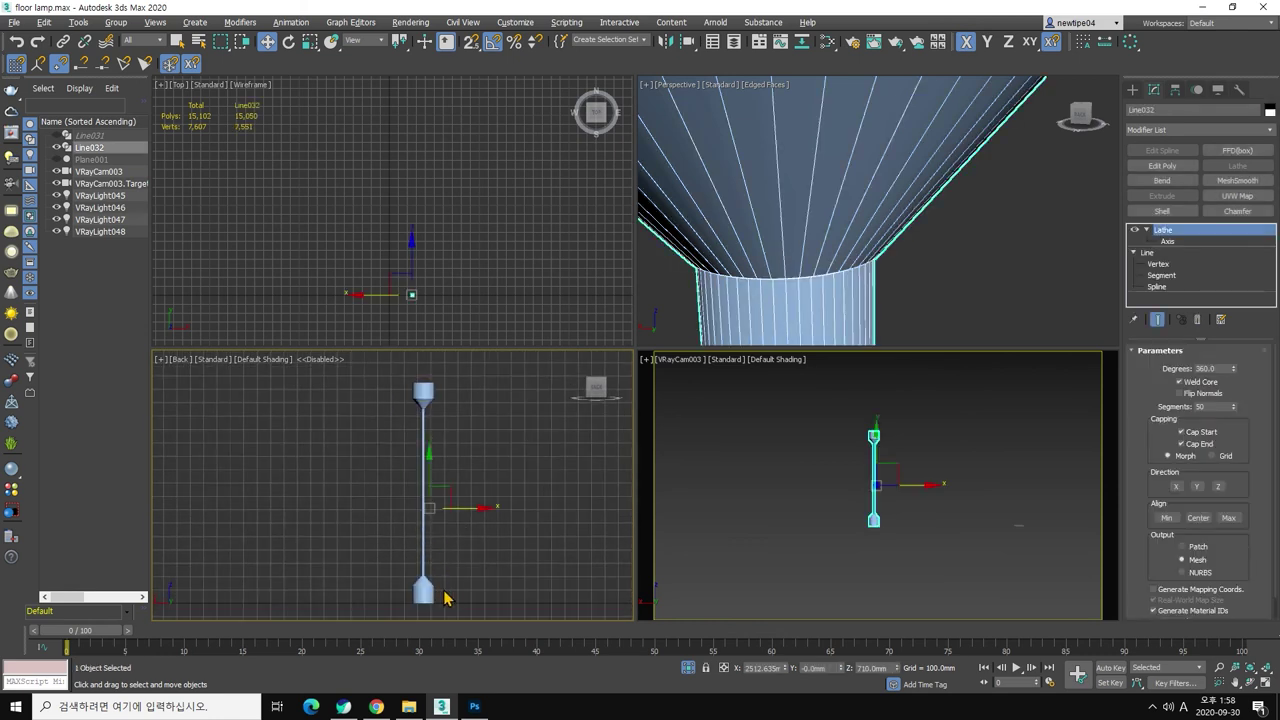
click(346, 706)
click(346, 706)
click(1132, 89)
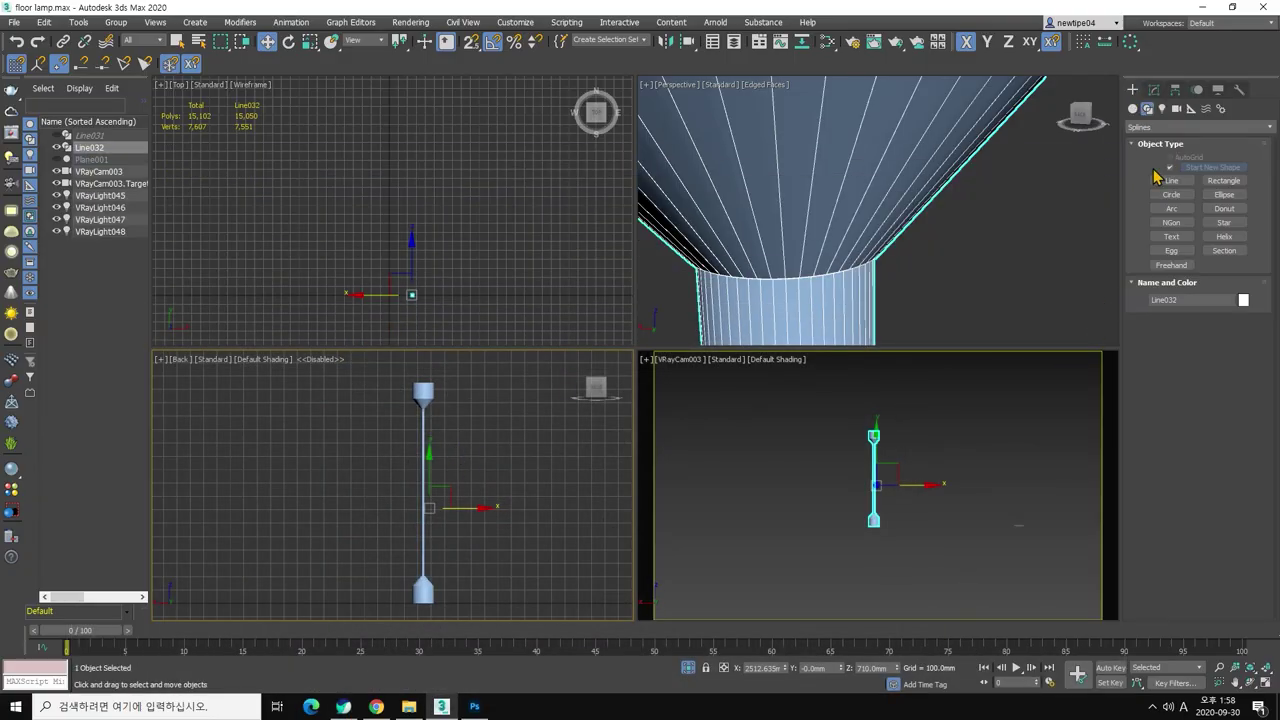
click(1163, 185)
click(1163, 192)
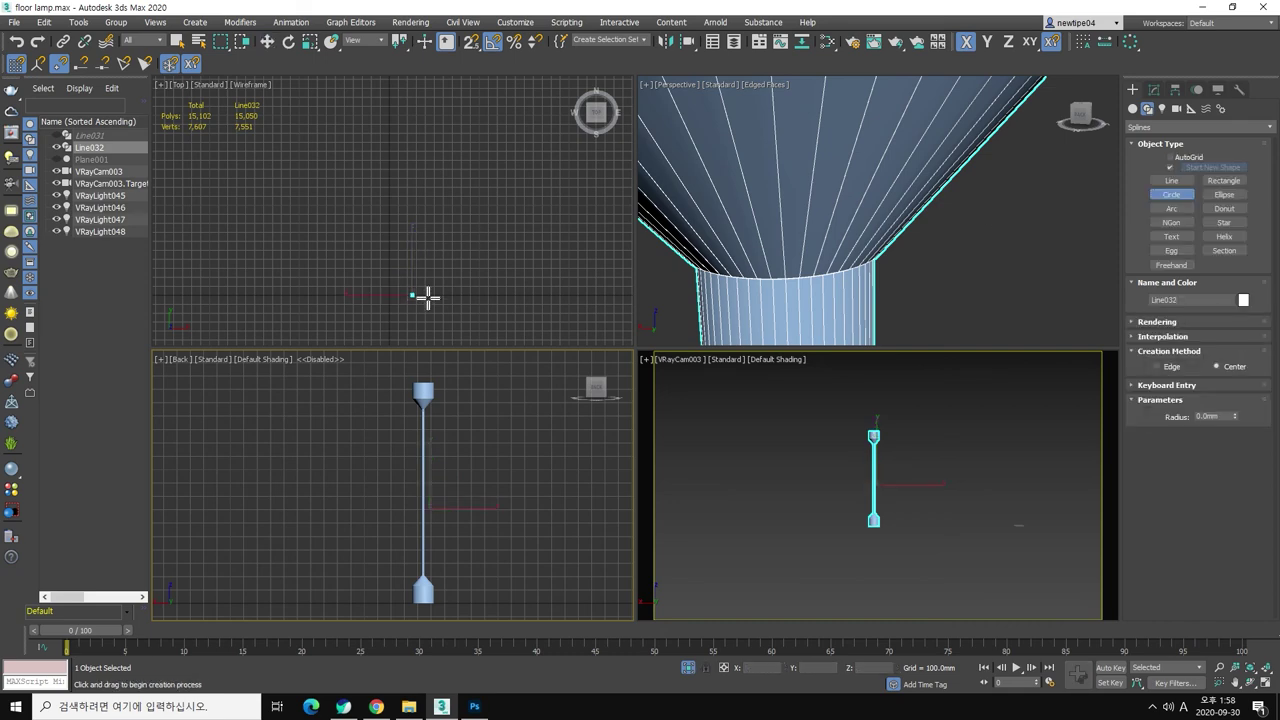
scroll(426, 294, up, 4)
scroll(371, 291, up, 4)
drag(358, 247, 389, 206)
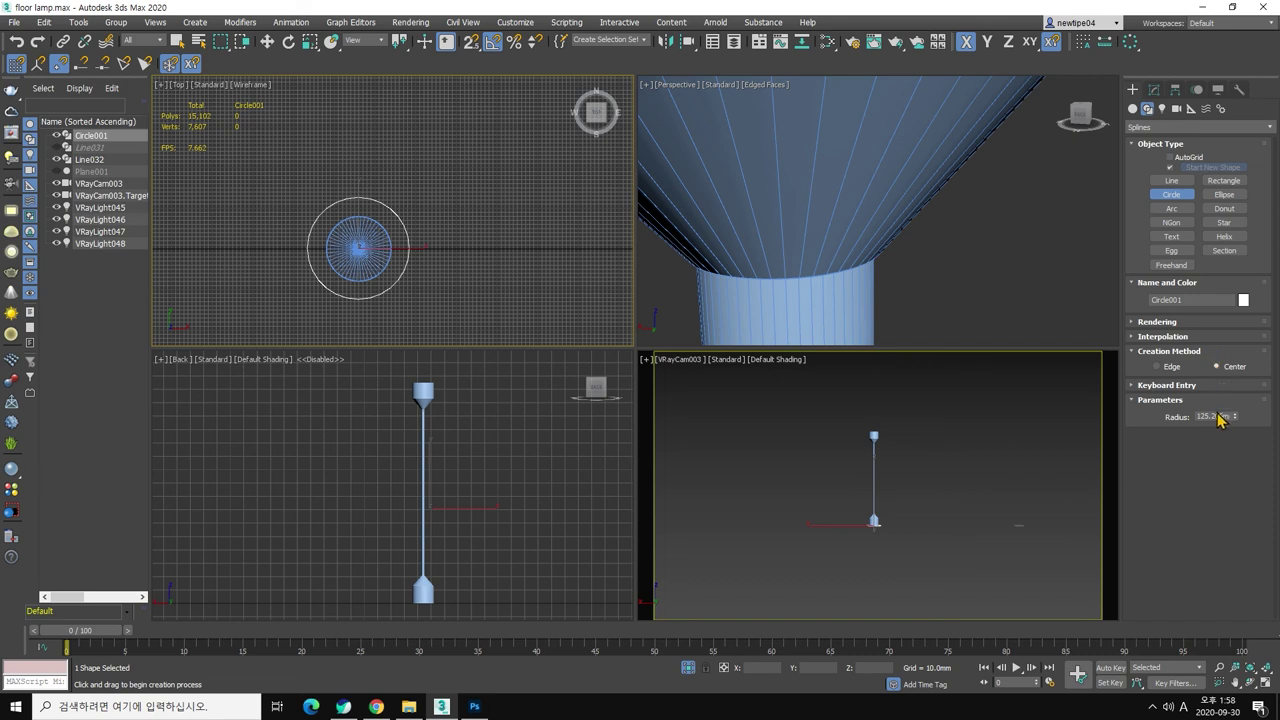
key(Return)
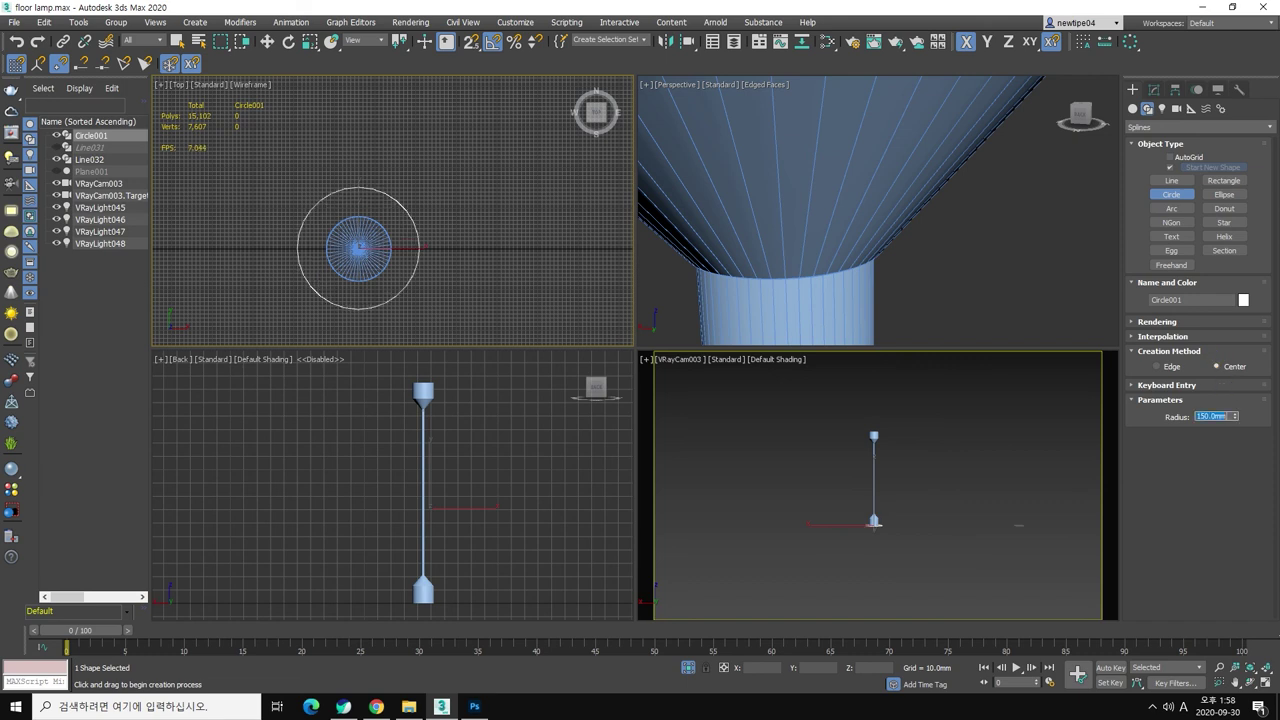
key(Return)
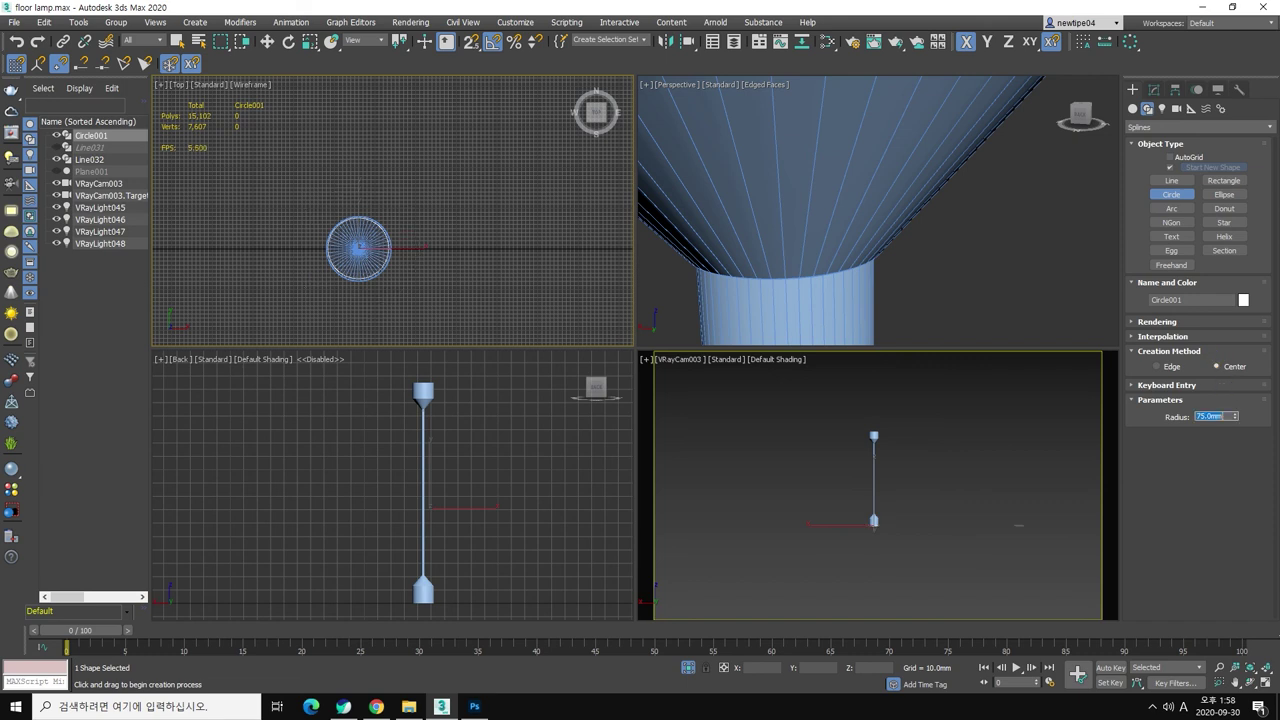
middle_drag(373, 226, 426, 232)
key(w)
drag(426, 232, 437, 206)
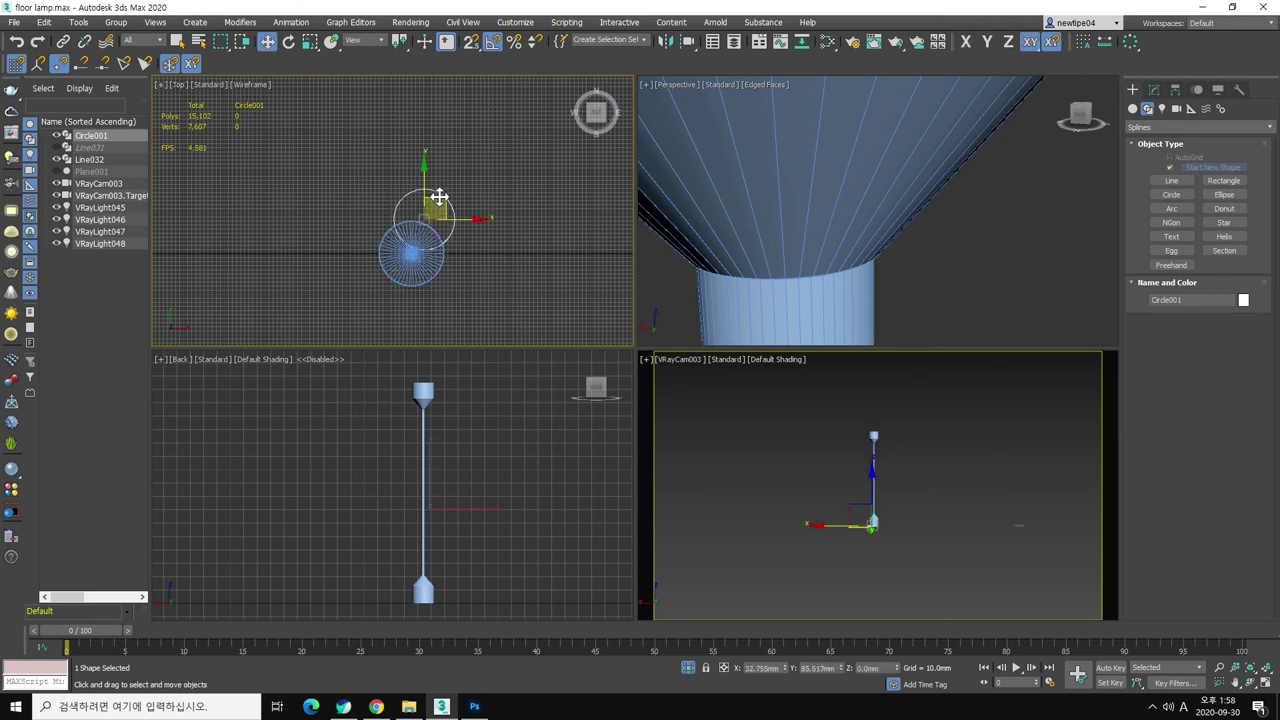
key(Delete)
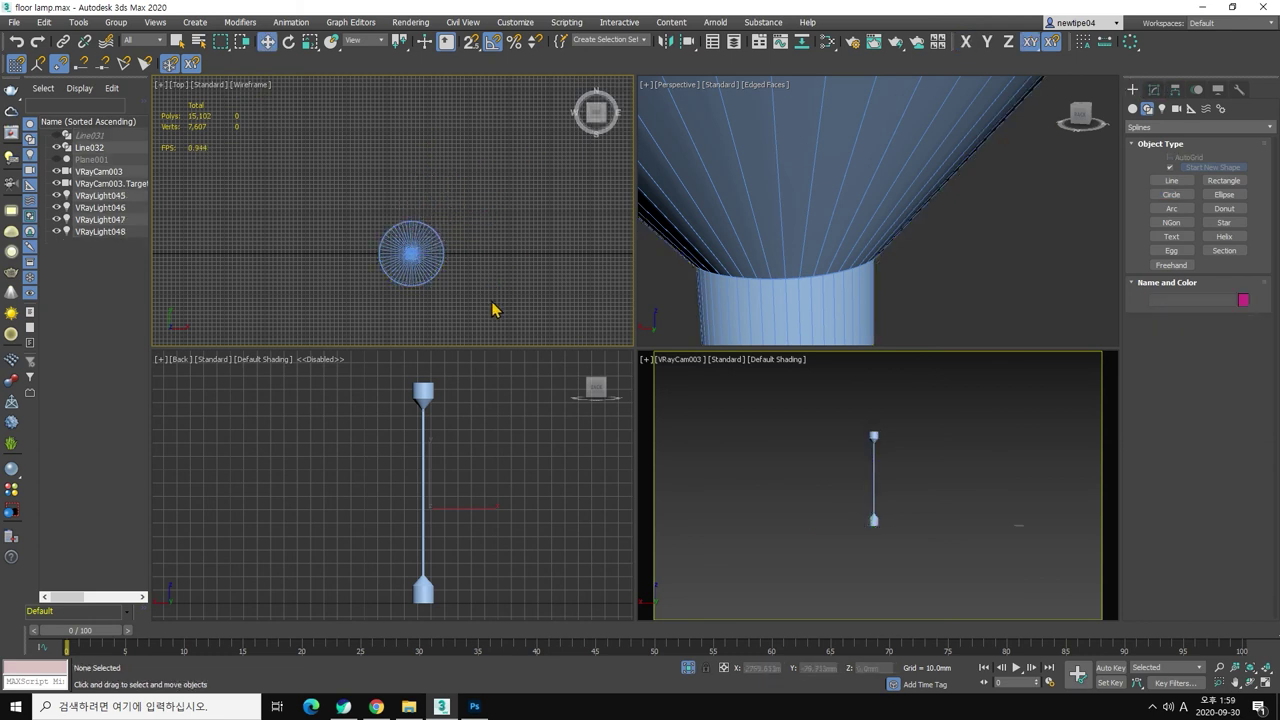
scroll(447, 480, up, 2)
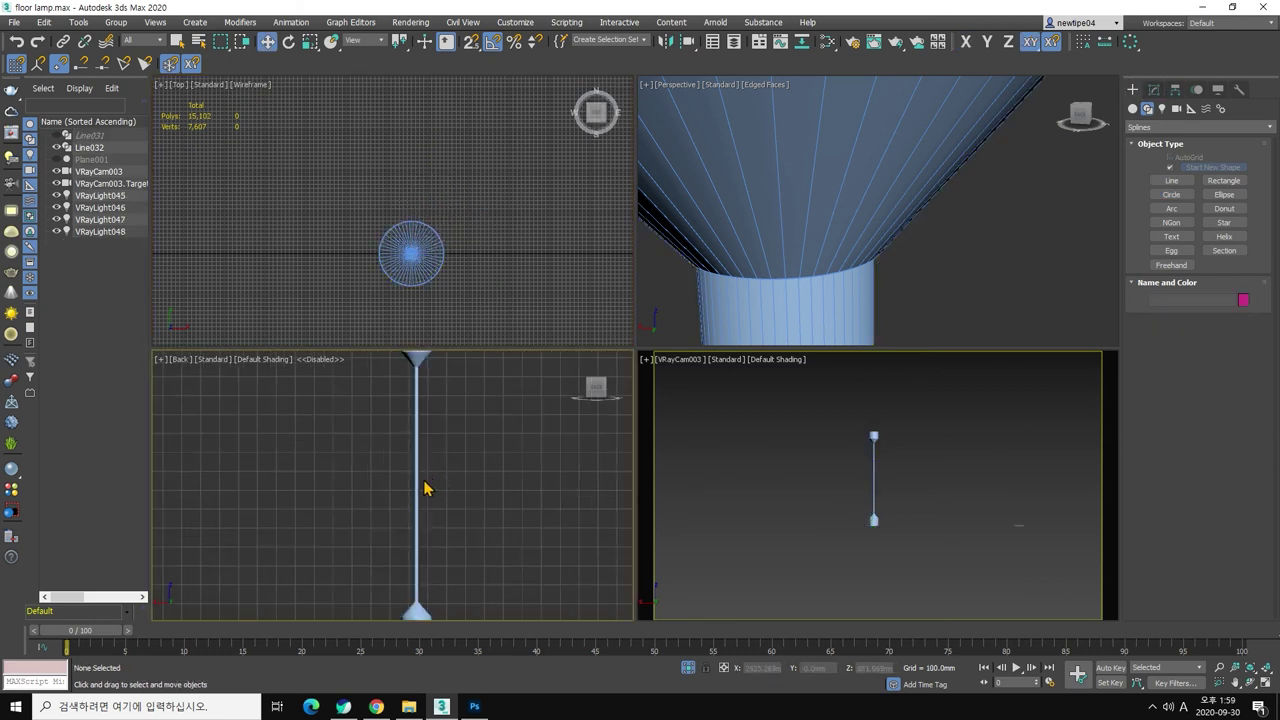
Step: Select the lamp object Line032 in the camera view and isolate it
scroll(424, 488, down, 1)
click(420, 447)
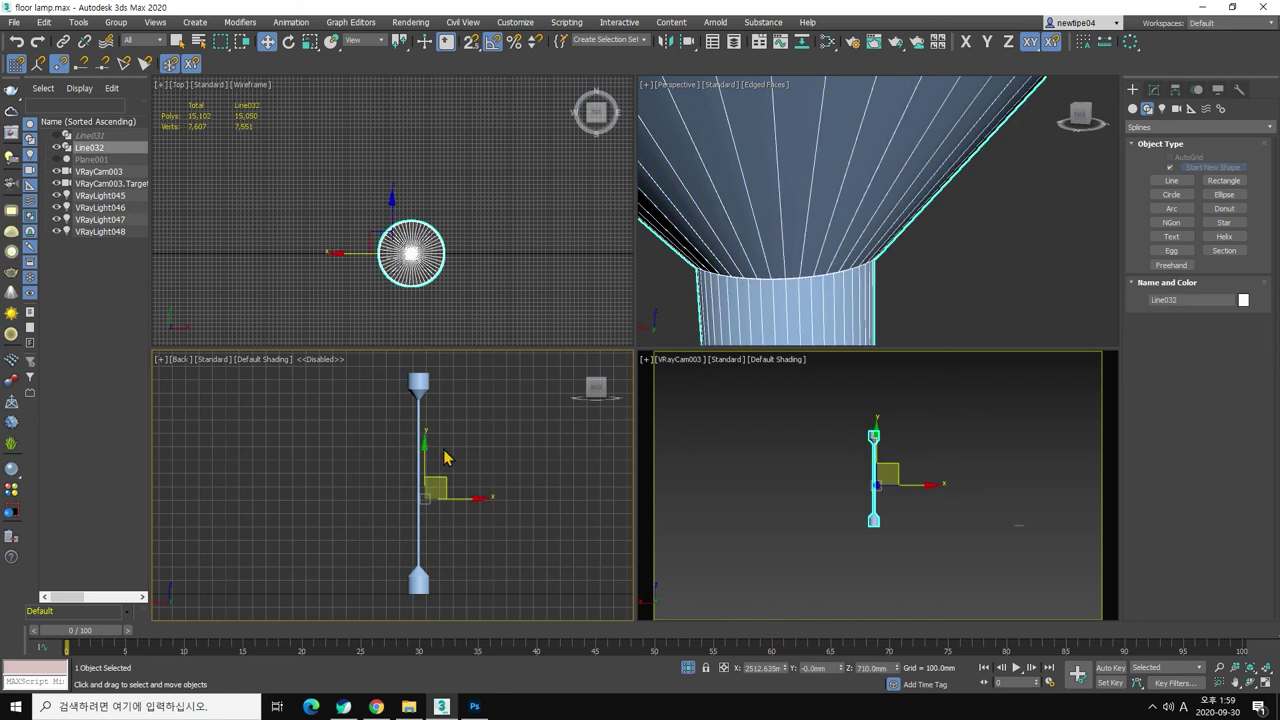
click(477, 455)
scroll(418, 507, up, 1)
scroll(420, 520, down, 1)
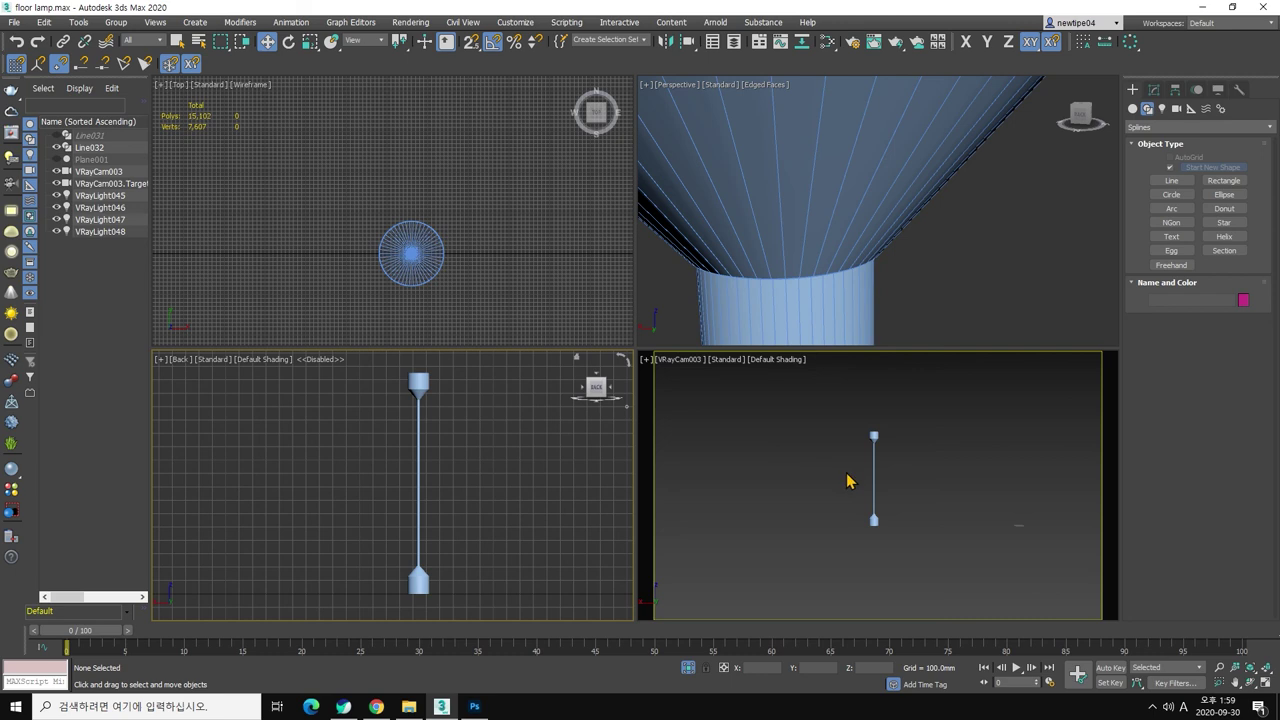
click(846, 481)
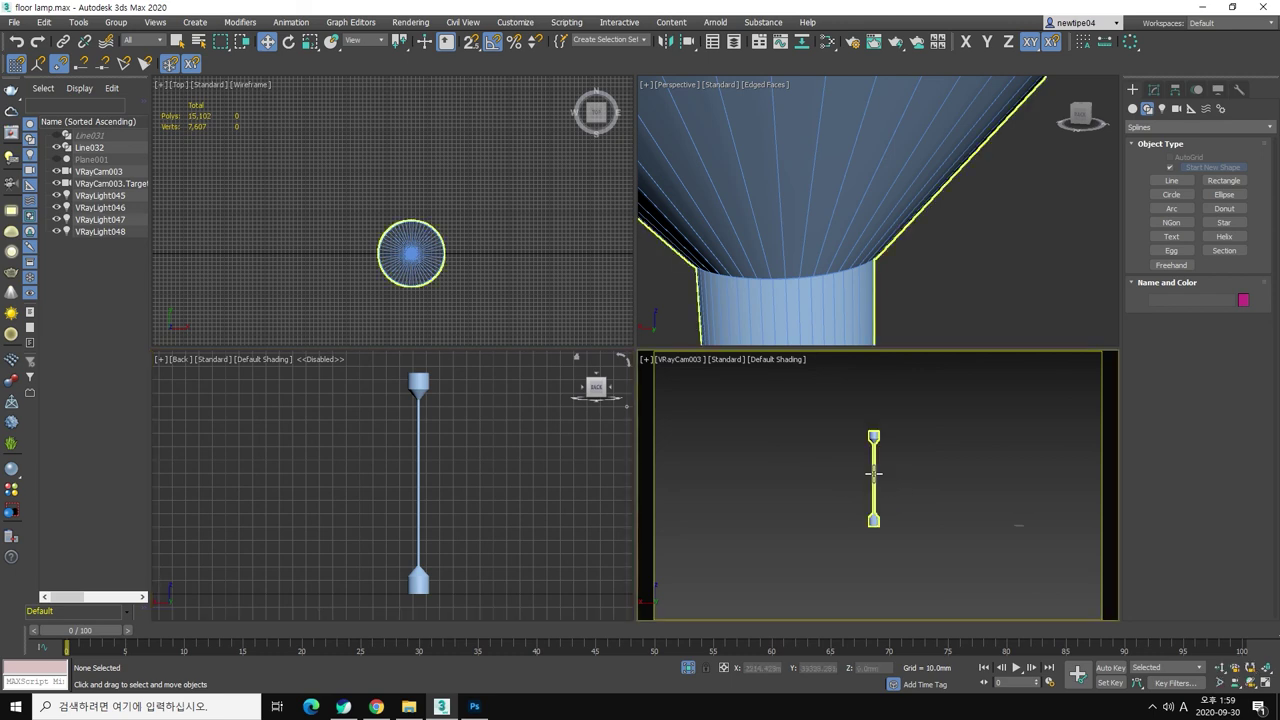
click(874, 474)
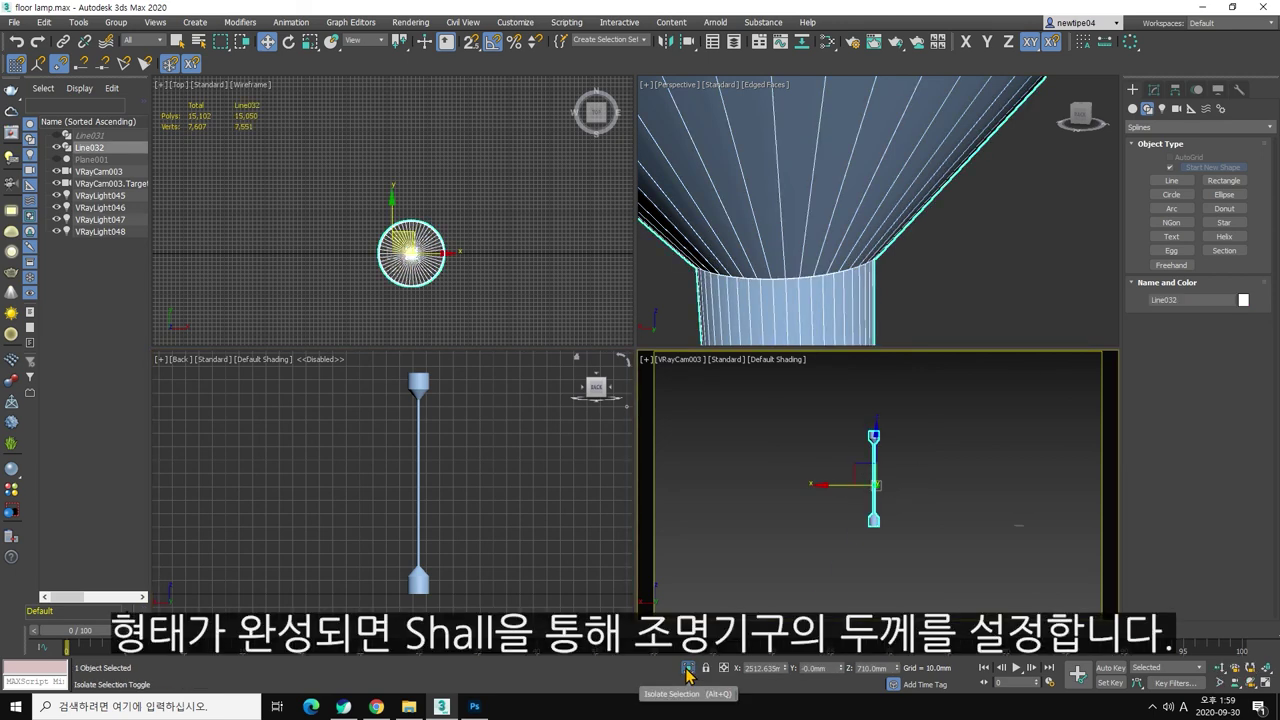
click(687, 670)
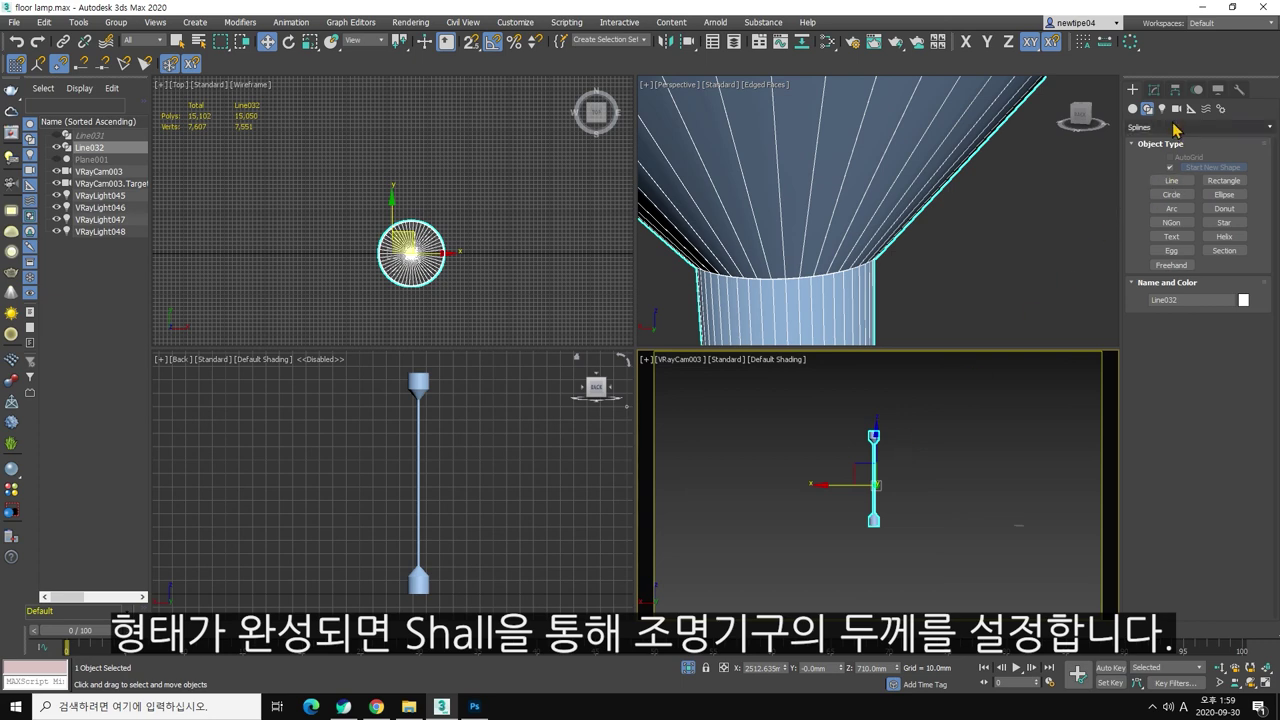
Step: Add a Shell modifier to the lamp and orbit around the shade to check it
click(1154, 89)
click(1161, 211)
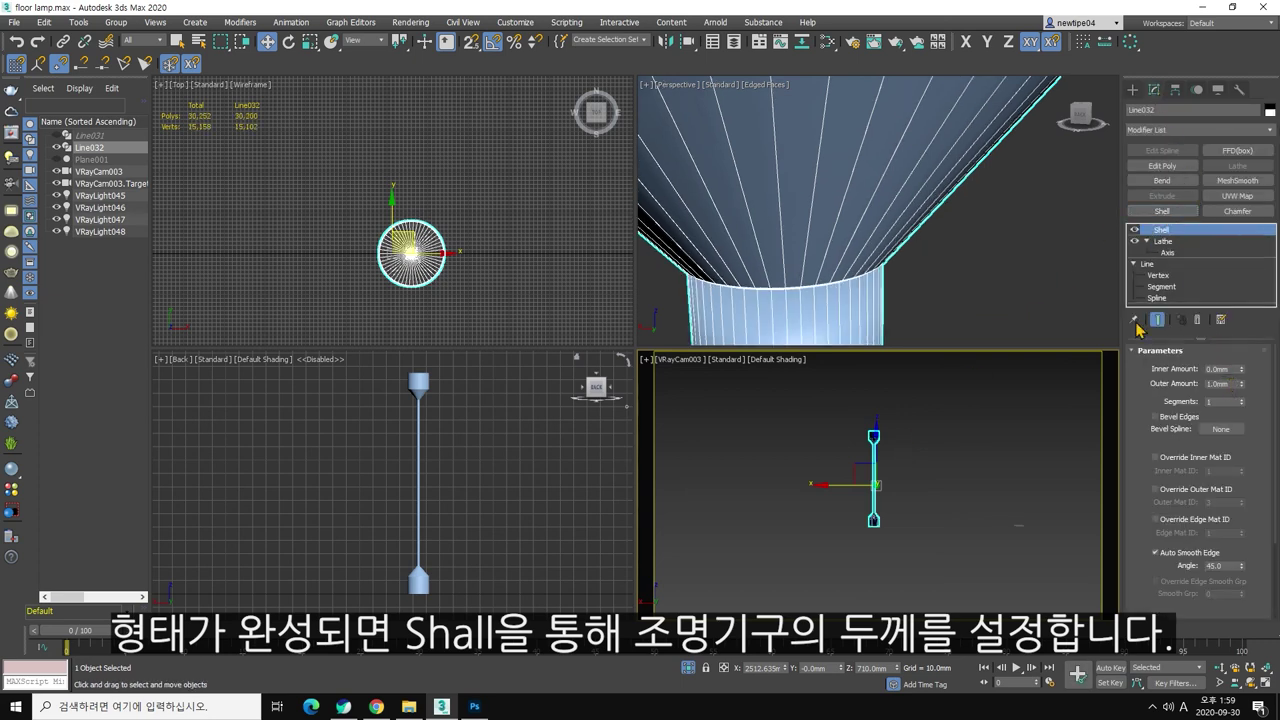
scroll(830, 198, down, 3)
scroll(858, 240, up, 5)
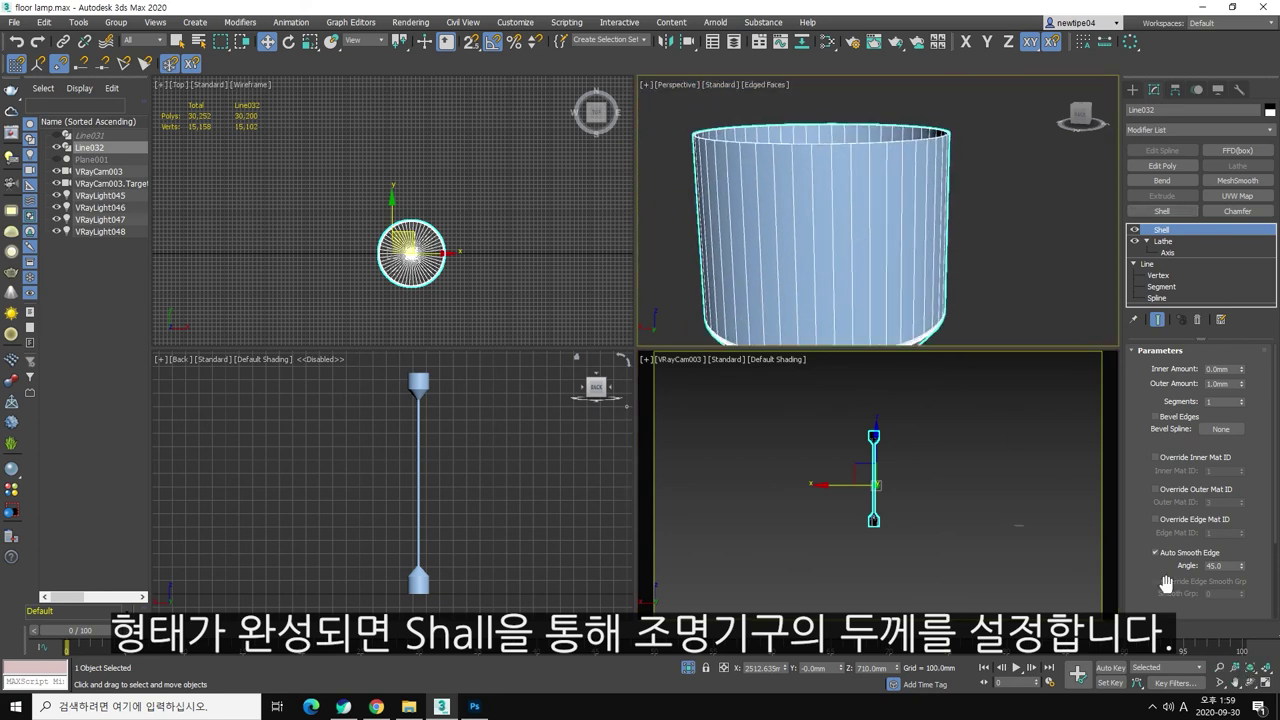
click(1250, 682)
mouse_move(933, 320)
mouse_down()
mouse_move(897, 211)
mouse_move(850, 271)
mouse_up()
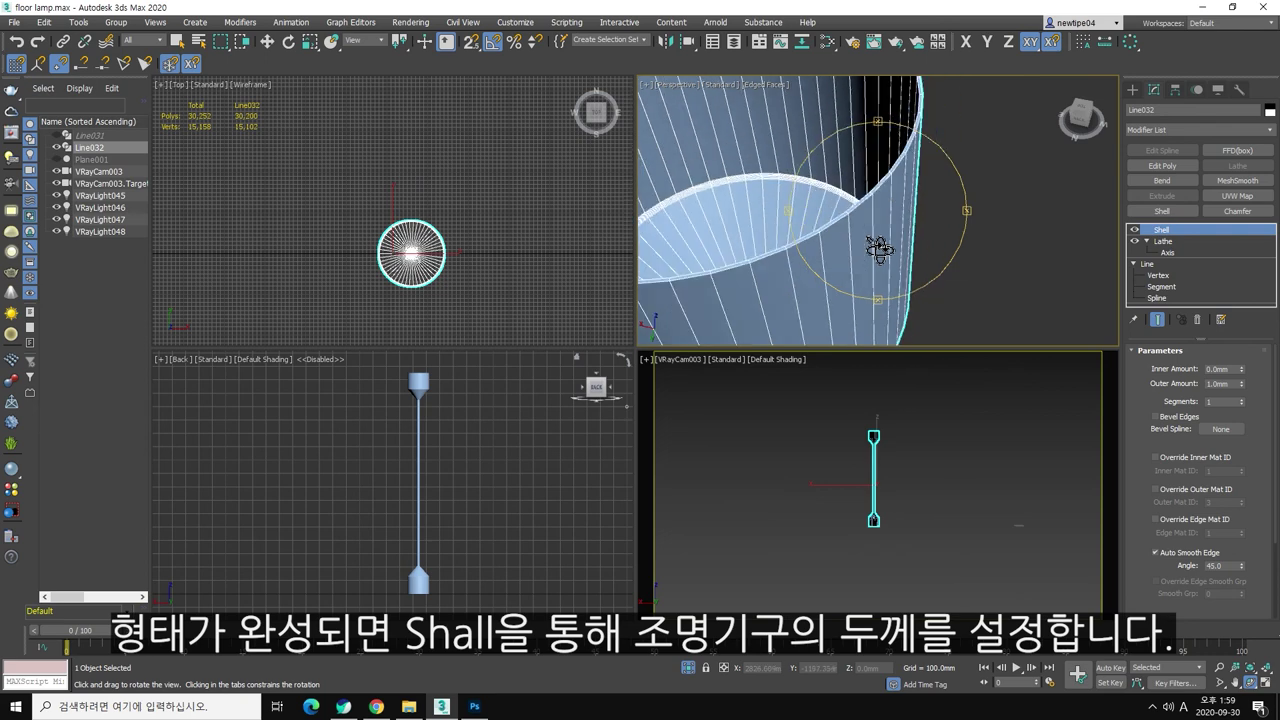
drag(871, 218, 914, 218)
key(w)
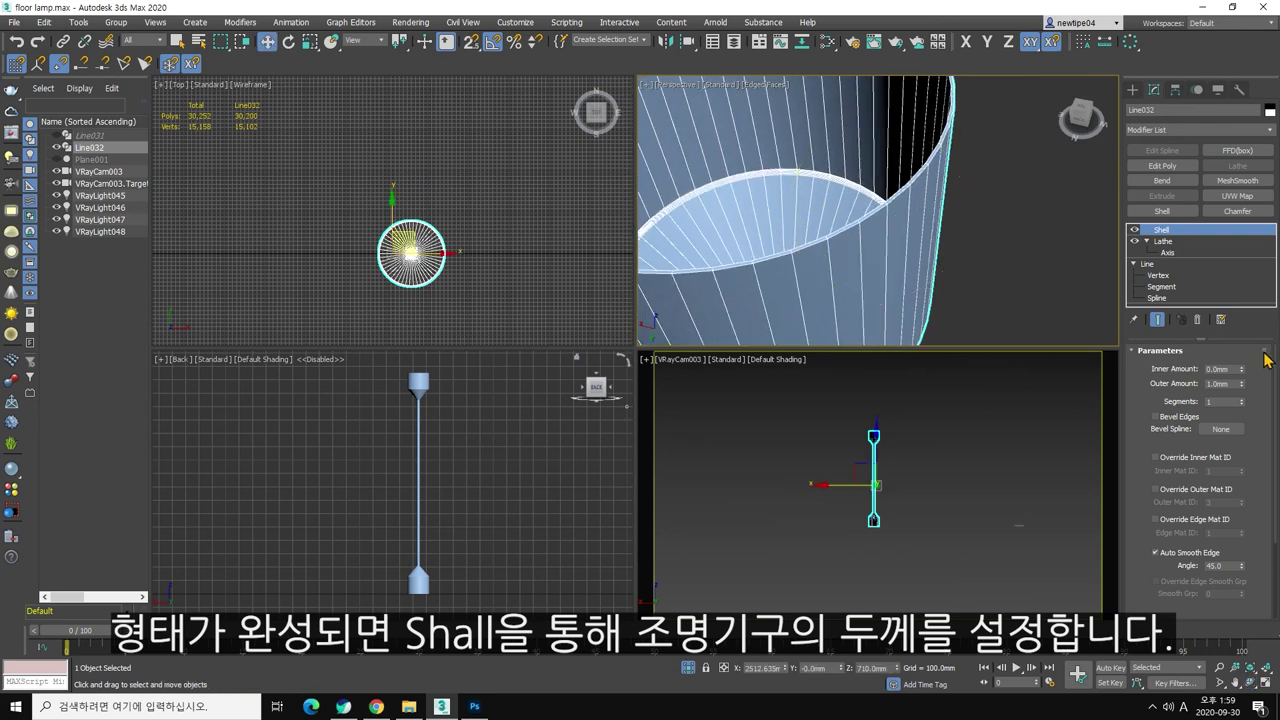
Step: Set the Shell's outer thickness to 0 and inner thickness to 1.0mm
drag(1243, 386, 1243, 380)
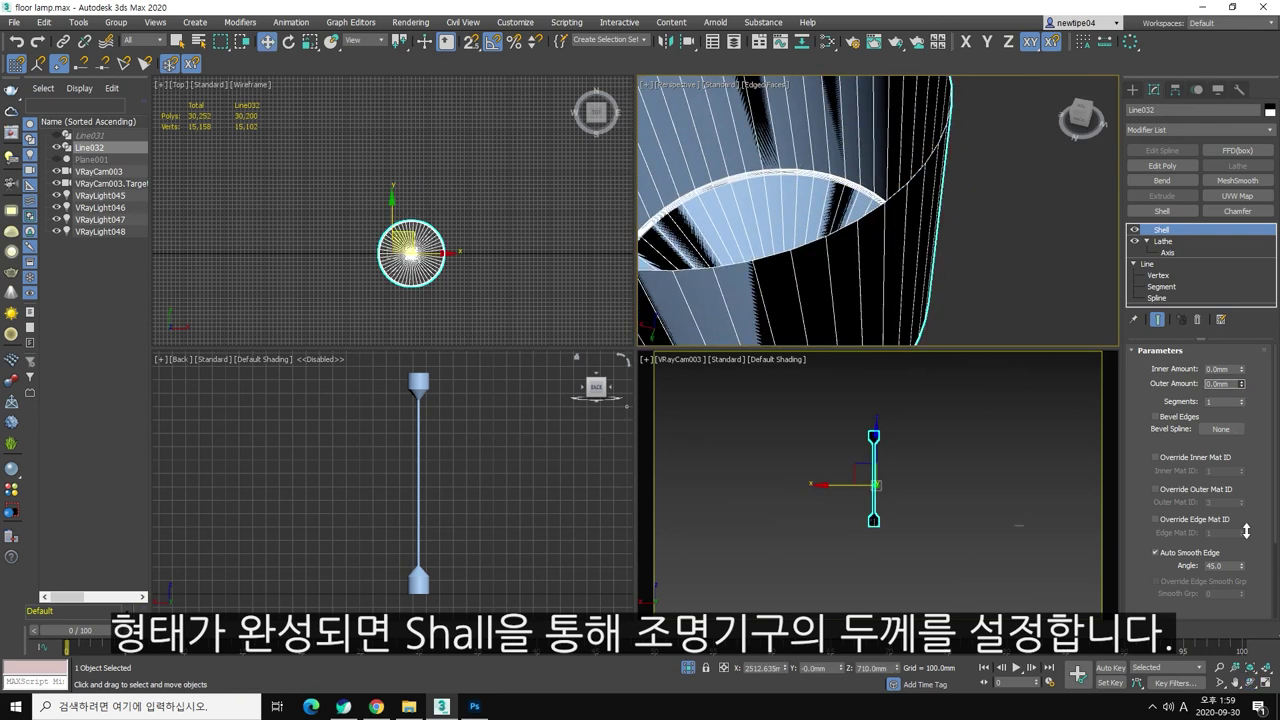
double_click(1224, 368)
text(1)
key(Return)
scroll(851, 240, down, 3)
scroll(851, 240, down, 2)
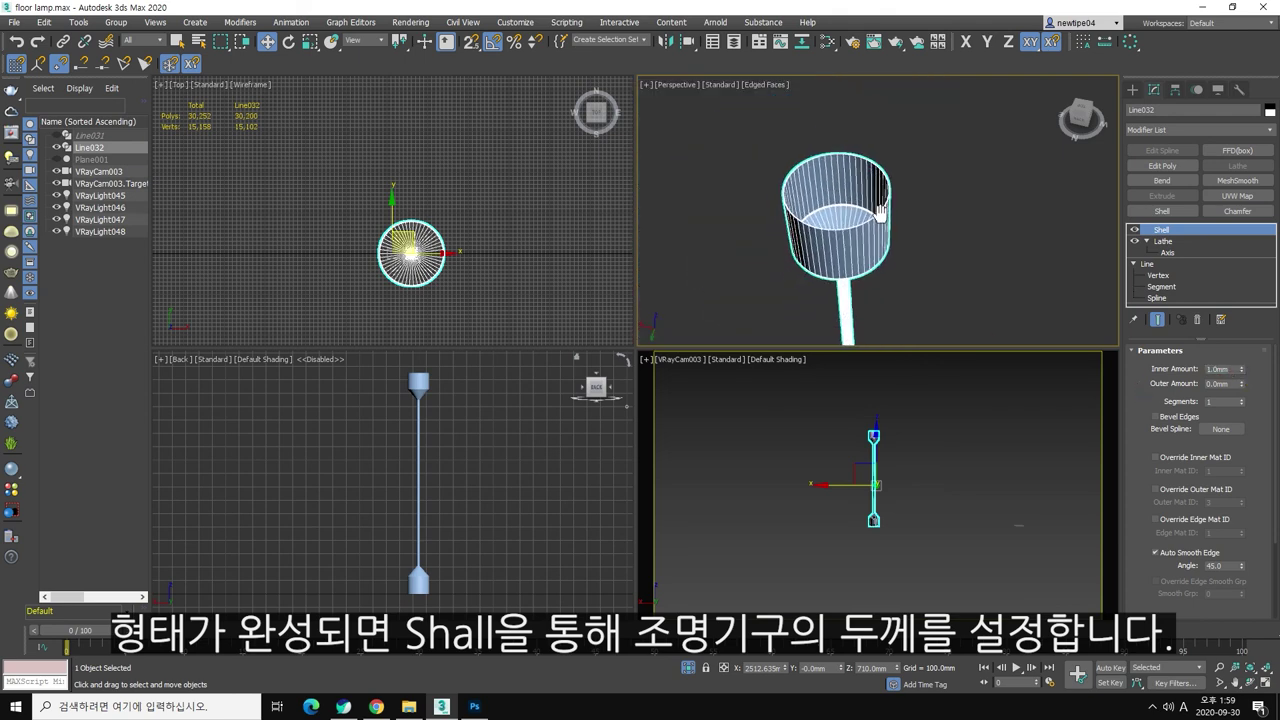
scroll(845, 275, up, 6)
scroll(850, 260, up, 2)
scroll(857, 243, up, 2)
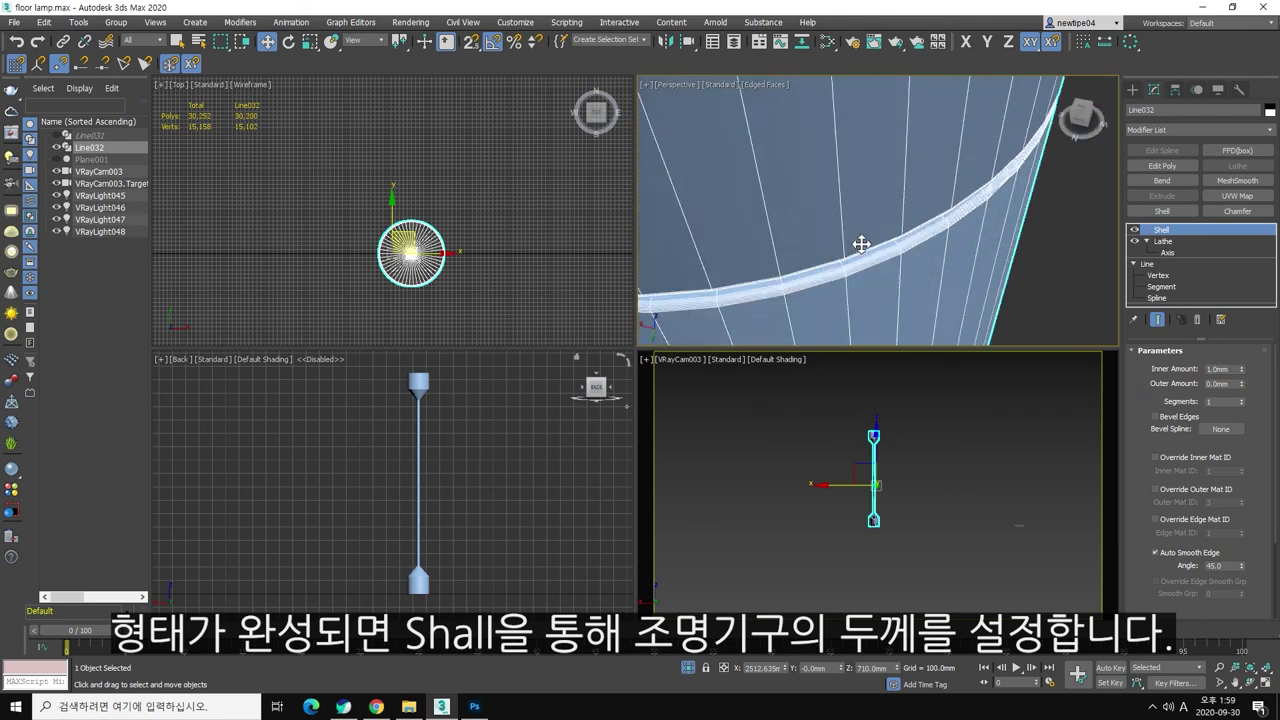
scroll(860, 244, down, 3)
scroll(861, 244, down, 2)
scroll(900, 248, down, 1)
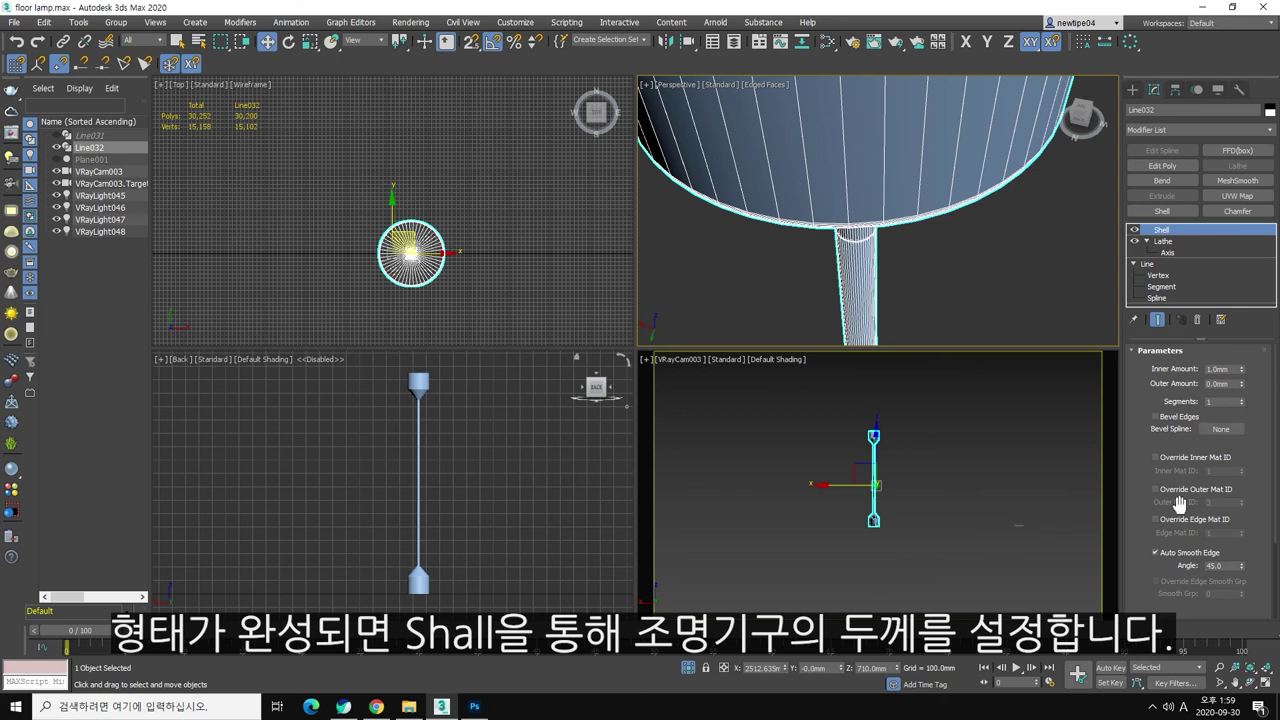
Step: Raise the Lathe segments to 100, then deselect the lamp shade
drag(1160, 585, 1148, 322)
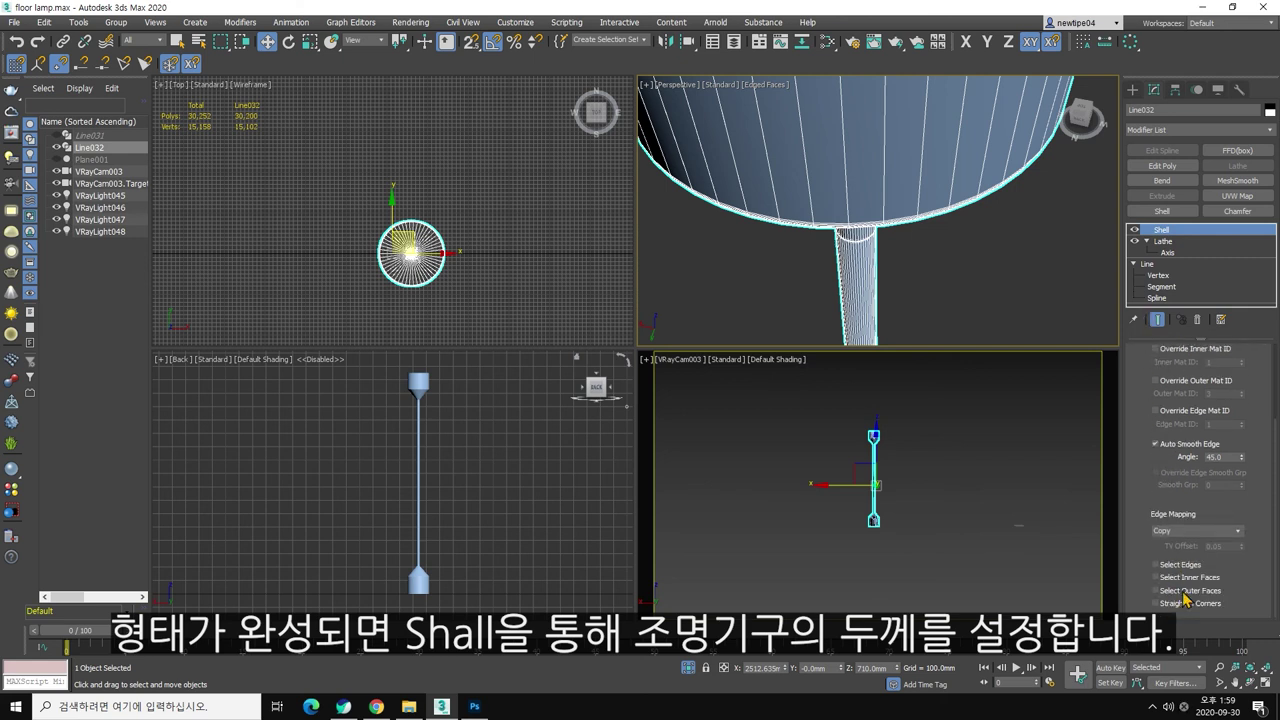
click(1164, 242)
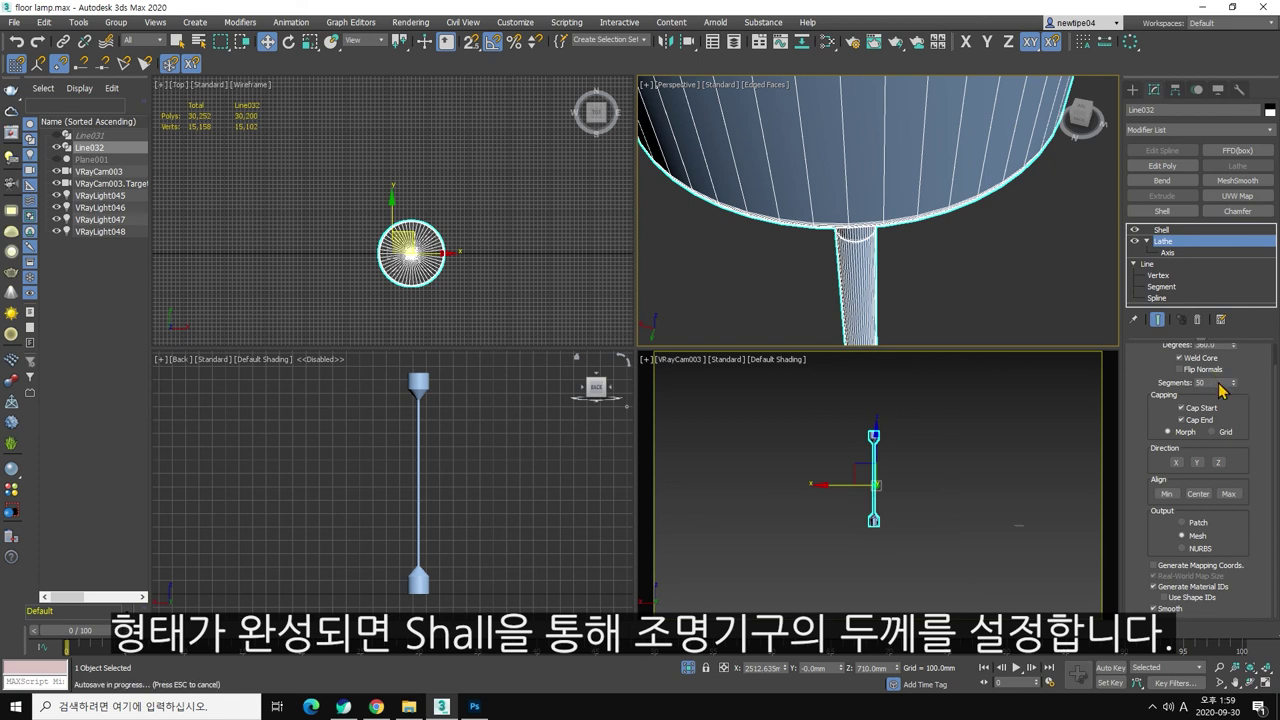
double_click(1206, 383)
text(100)
key(Return)
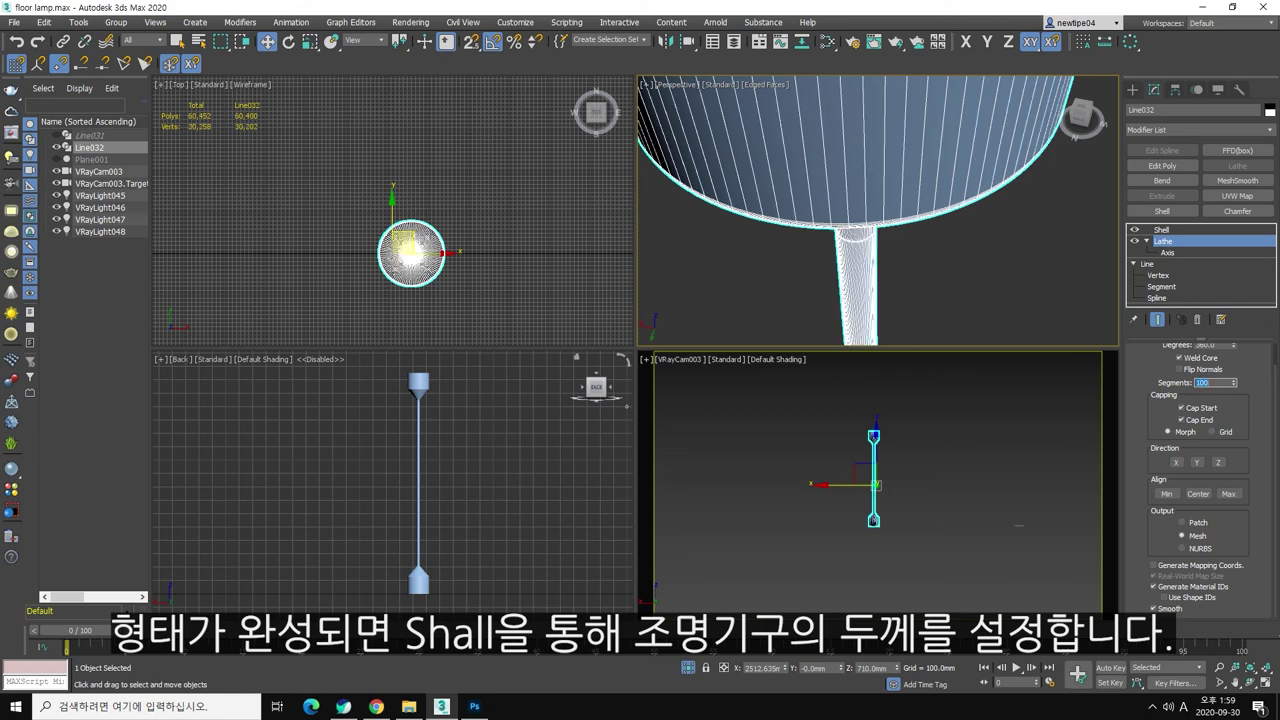
scroll(820, 161, down, 5)
scroll(840, 200, up, 3)
scroll(845, 230, up, 3)
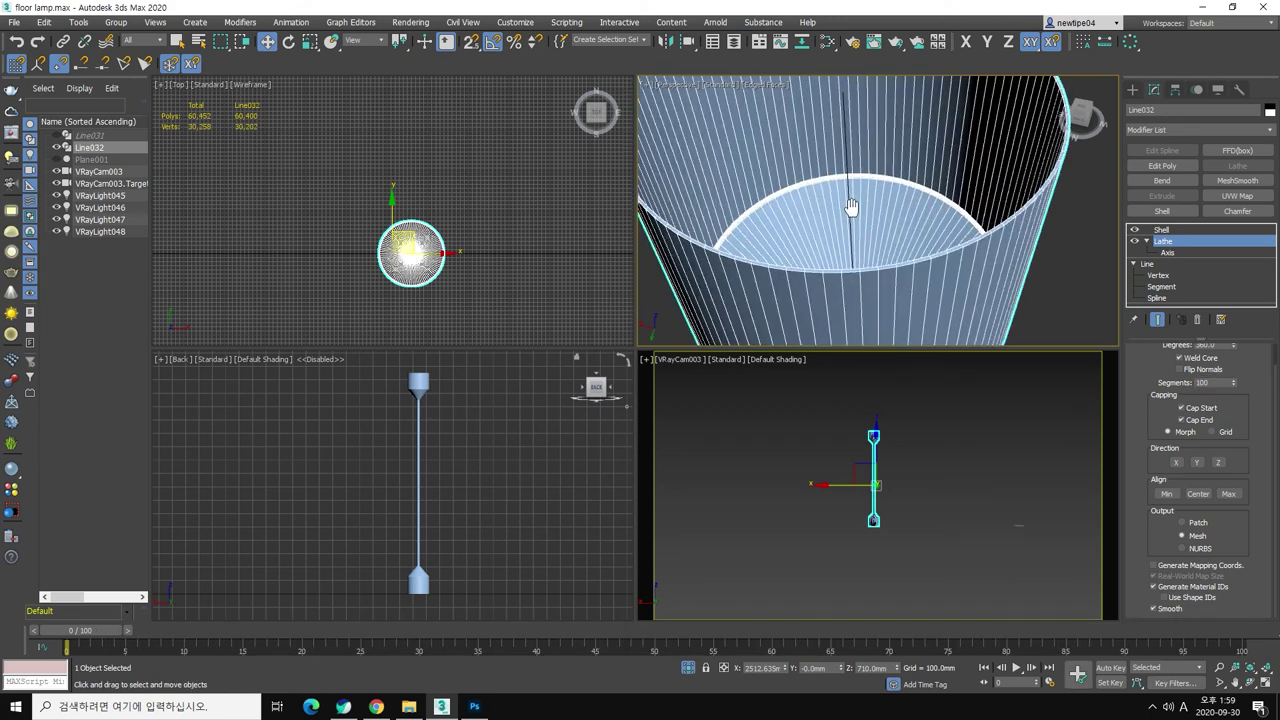
scroll(851, 249, up, 2)
click(1089, 286)
Step: Start a new cable line at the lamp stem, removing misplaced points near the base
scroll(1000, 265, down, 3)
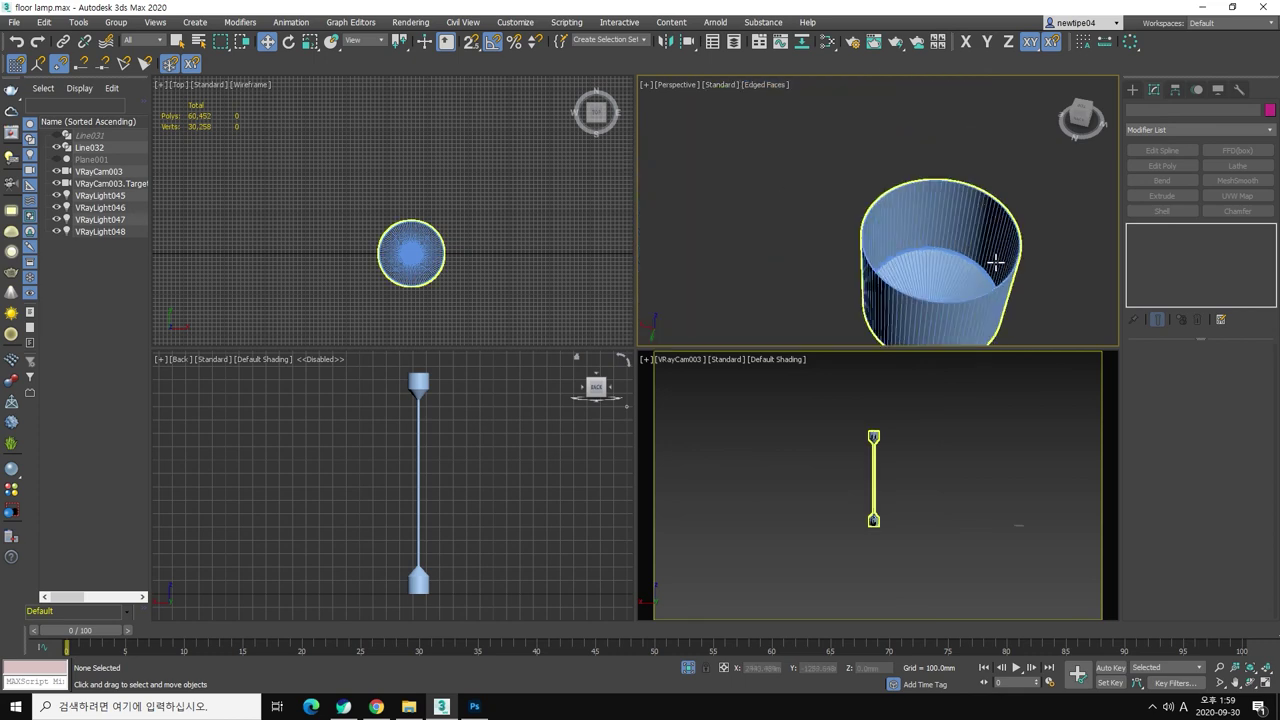
scroll(994, 263, down, 2)
click(1171, 180)
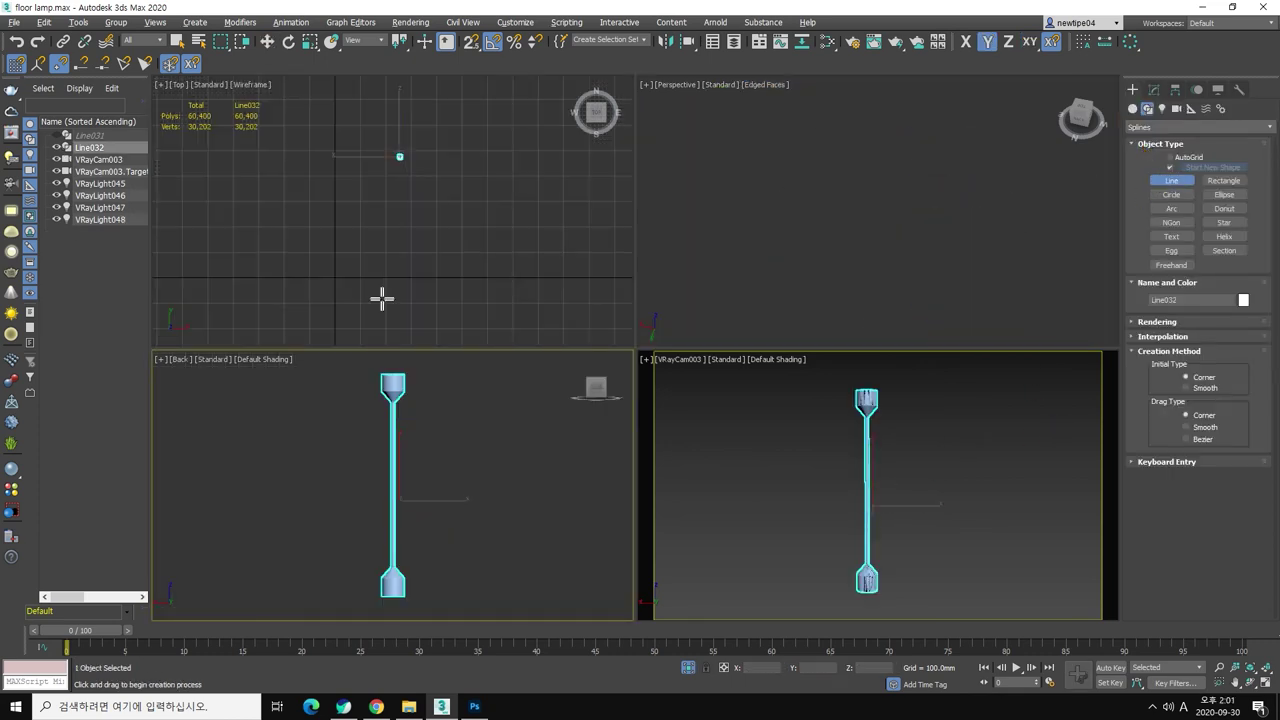
scroll(407, 586, up, 2)
scroll(395, 560, up, 2)
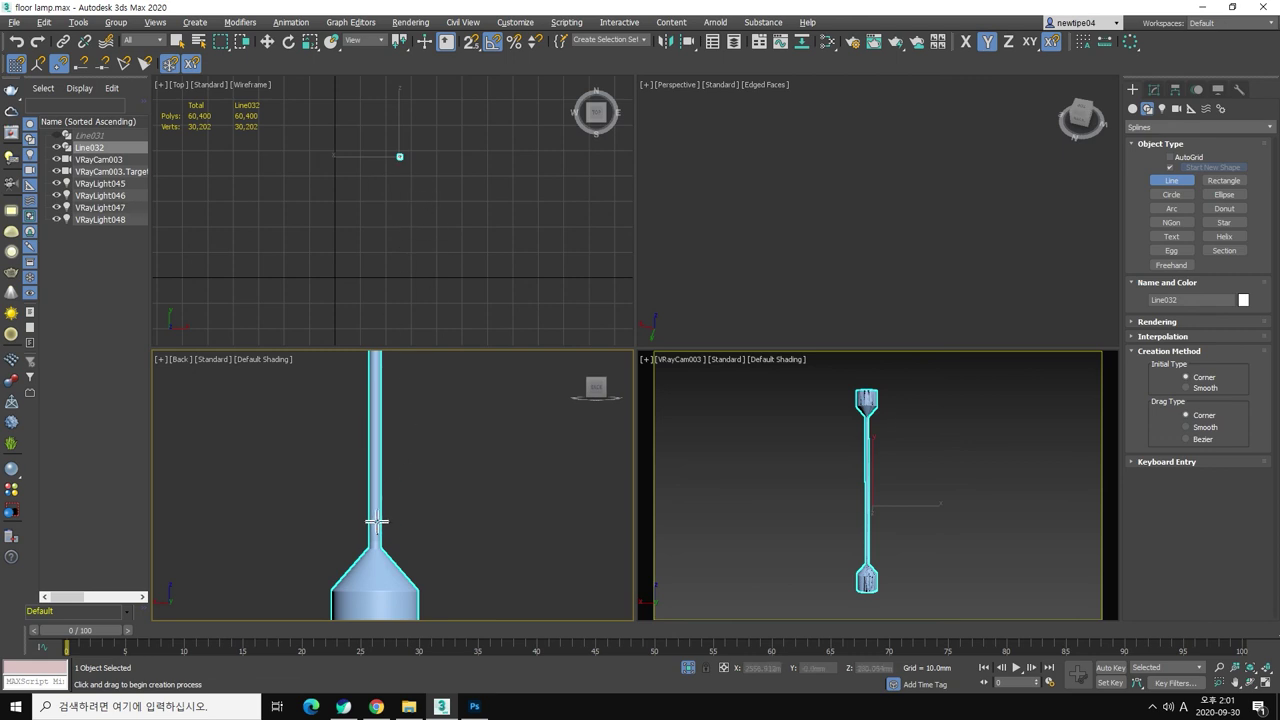
scroll(376, 520, down, 1)
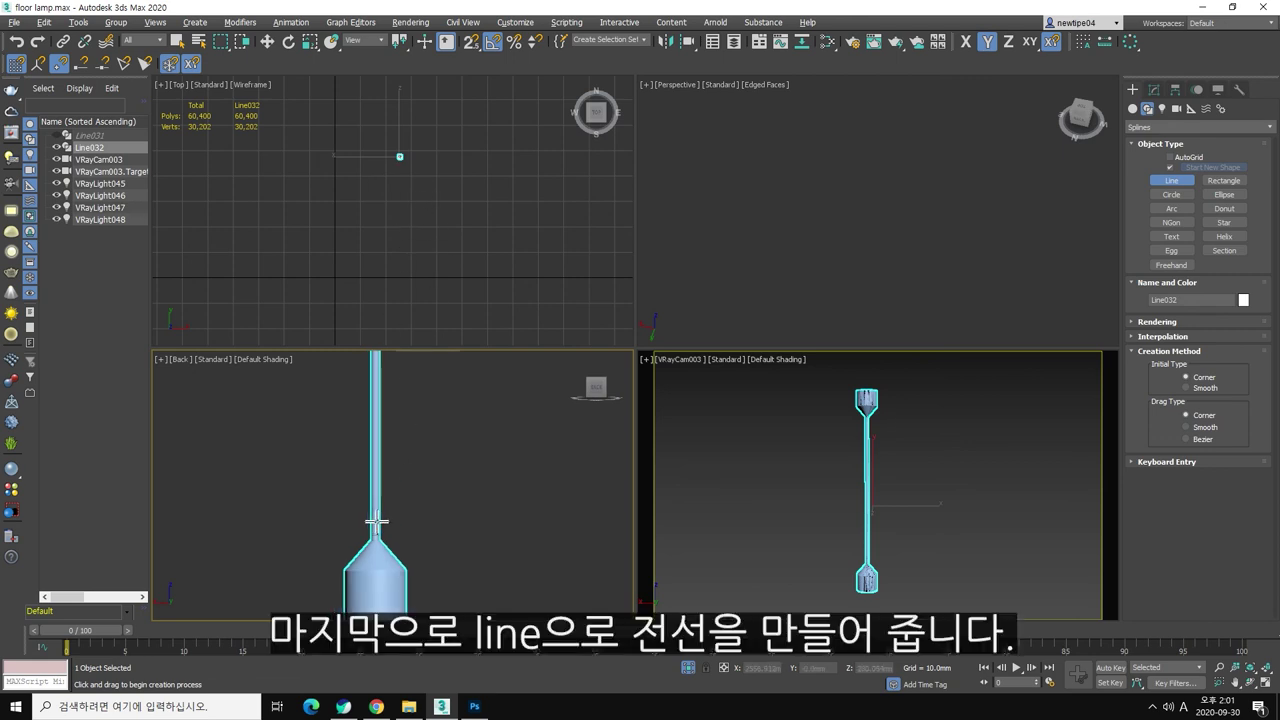
scroll(376, 520, down, 1)
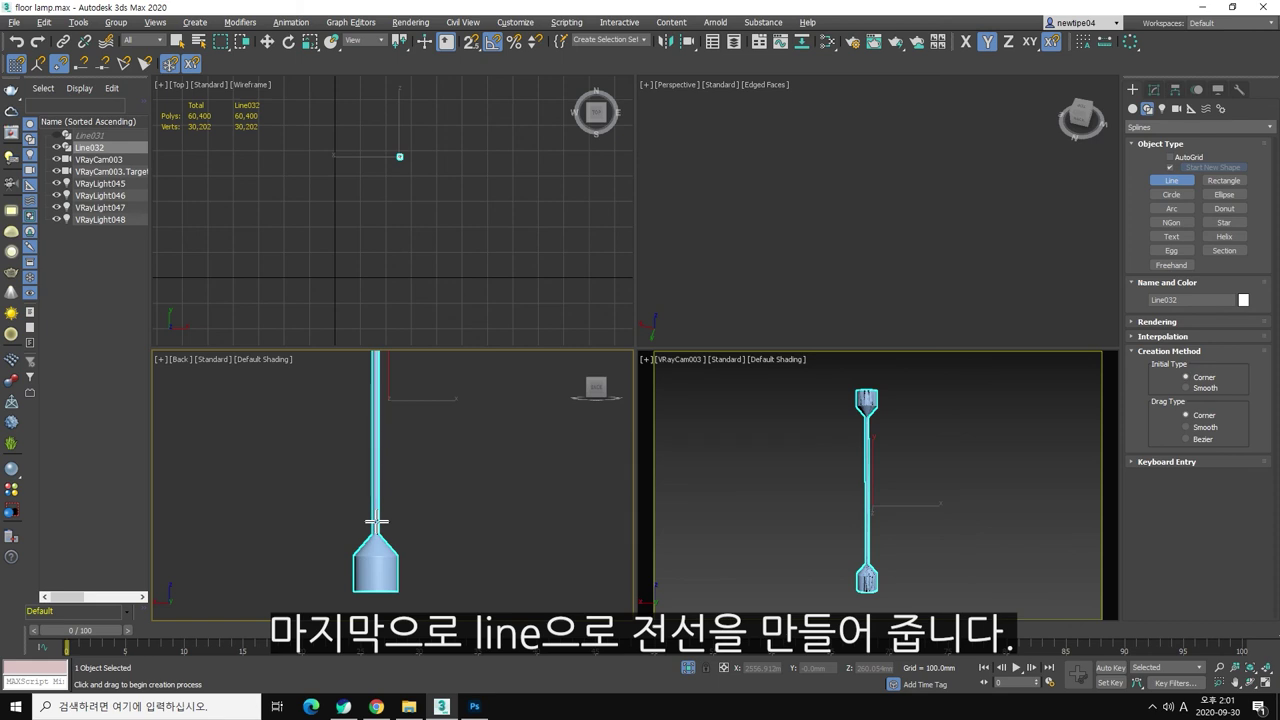
click(376, 519)
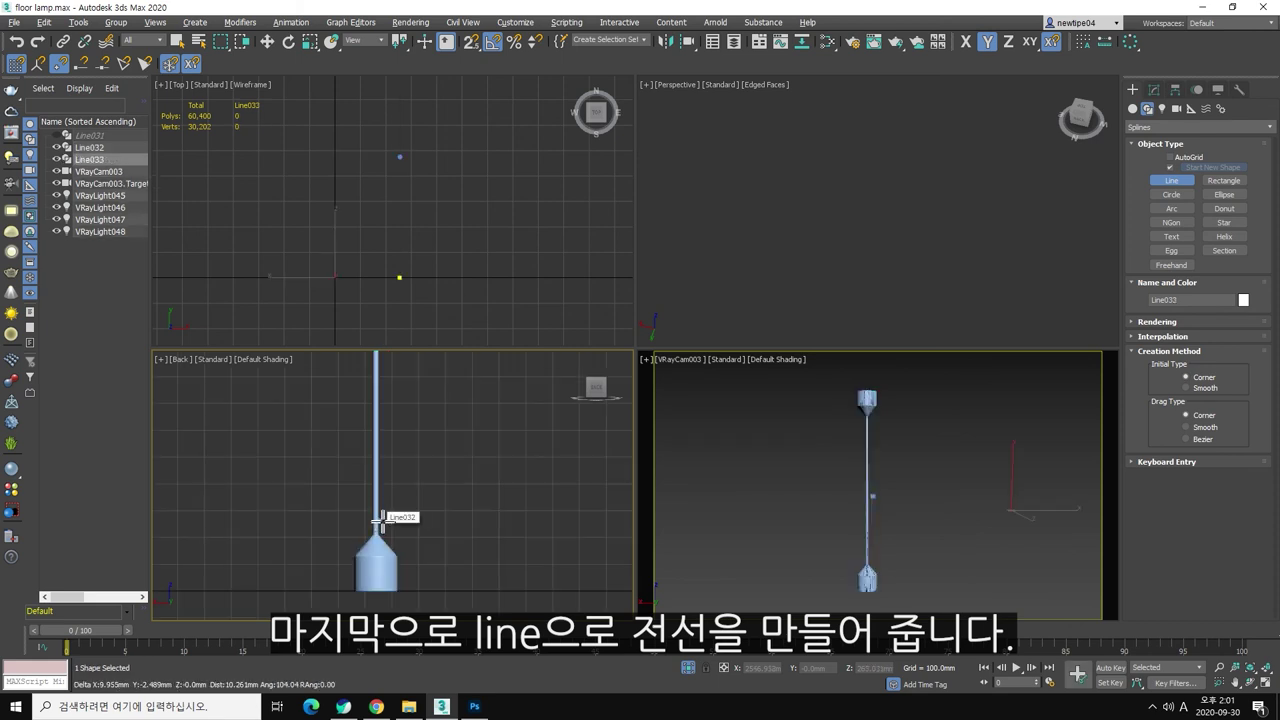
click(411, 529)
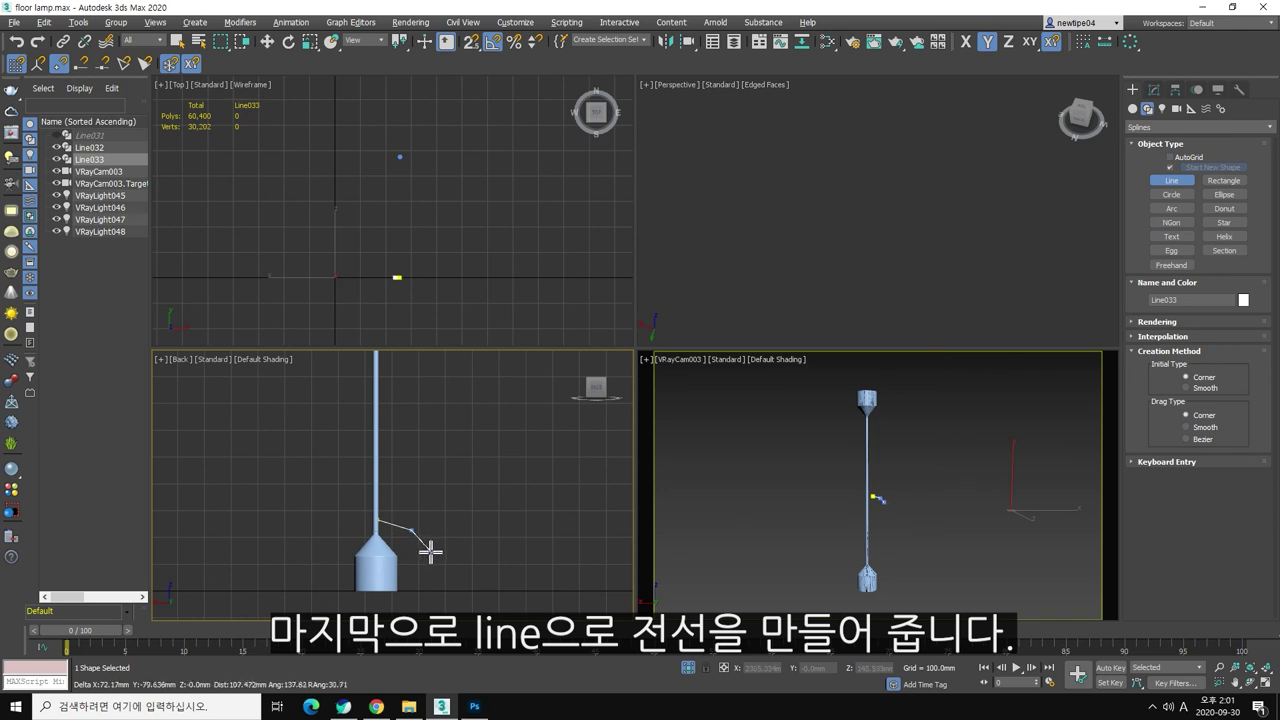
shift+click(446, 569)
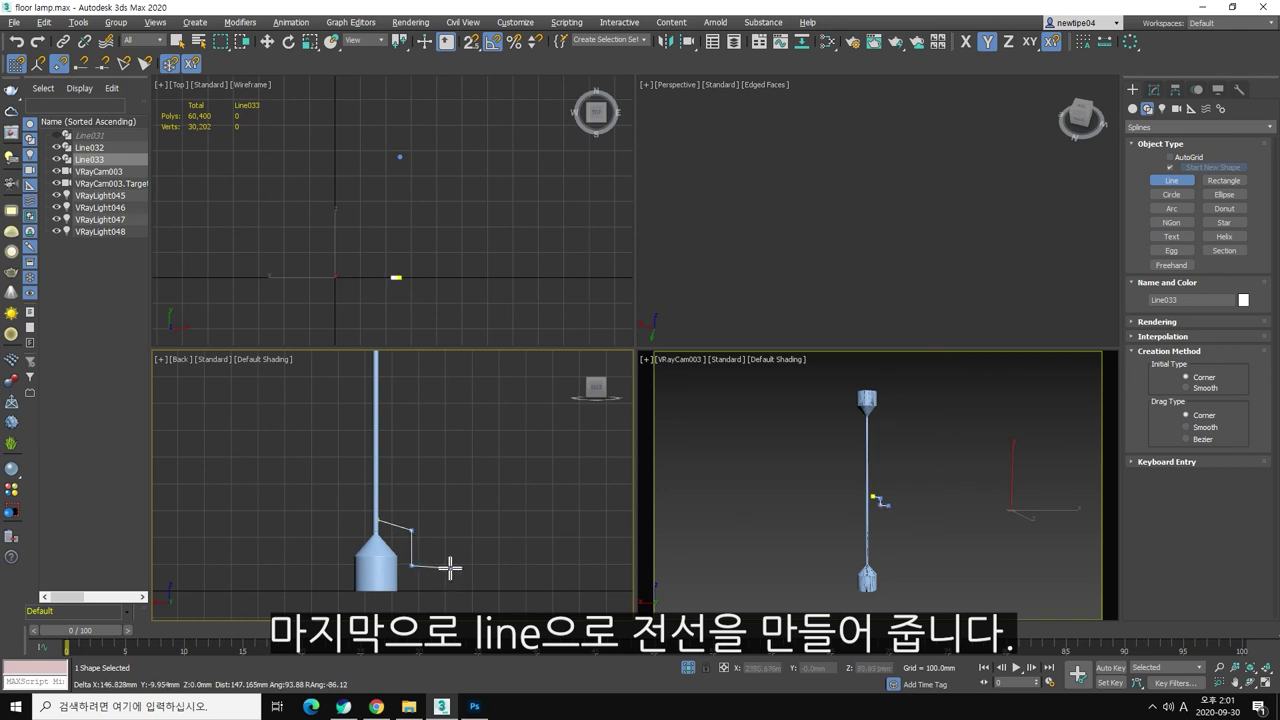
key(BackSpace)
key(BackSpace)
click(415, 538)
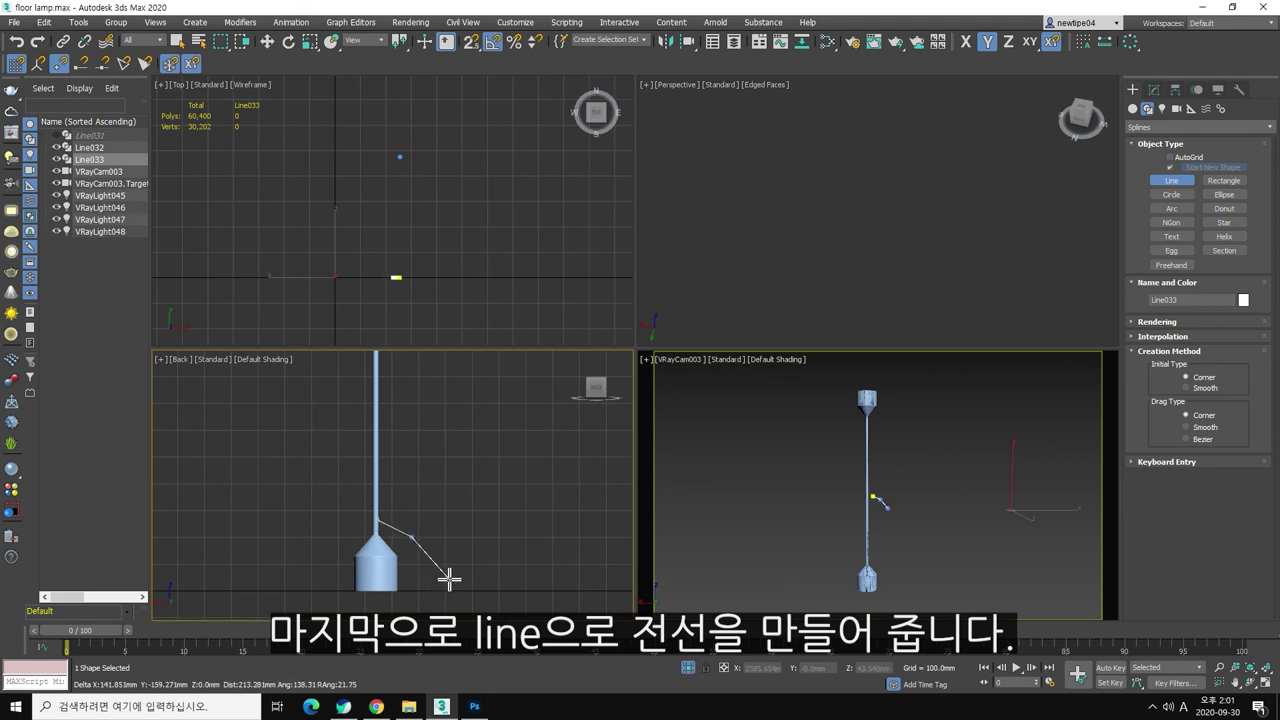
key(BackSpace)
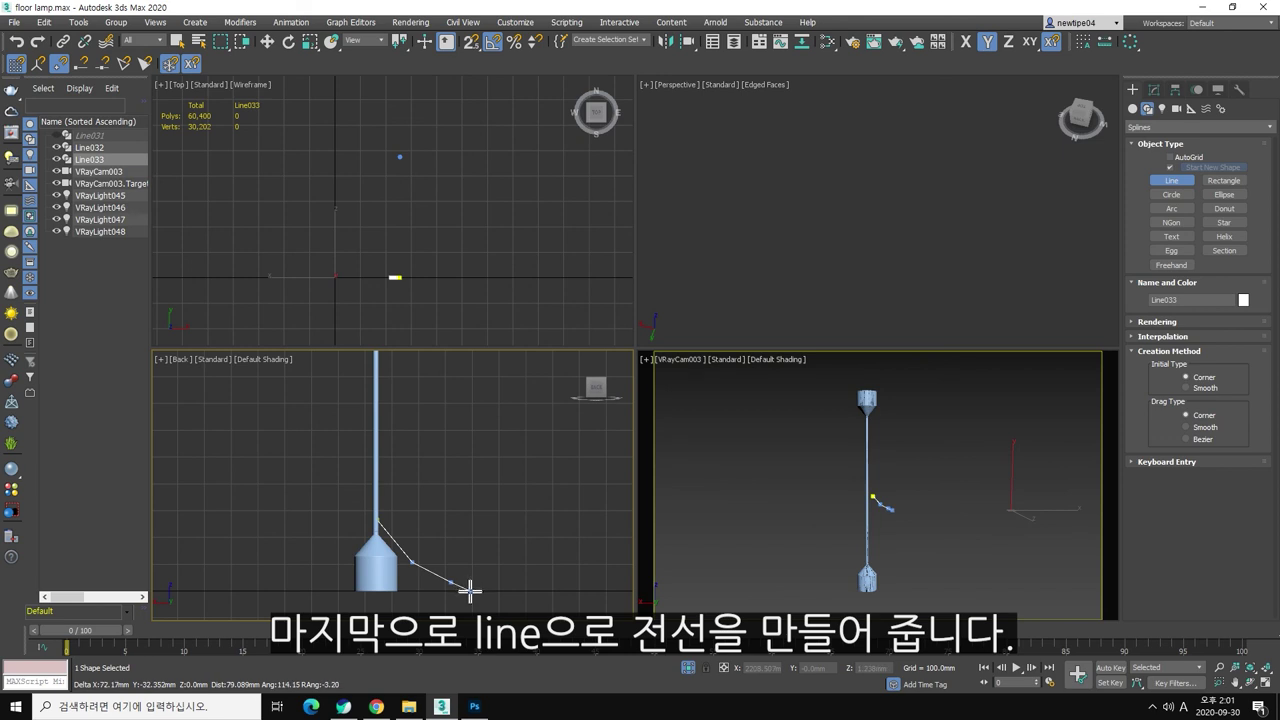
Step: Extend the cable rightward across the floor with five more points and finish Line033
click(453, 583)
click(466, 590)
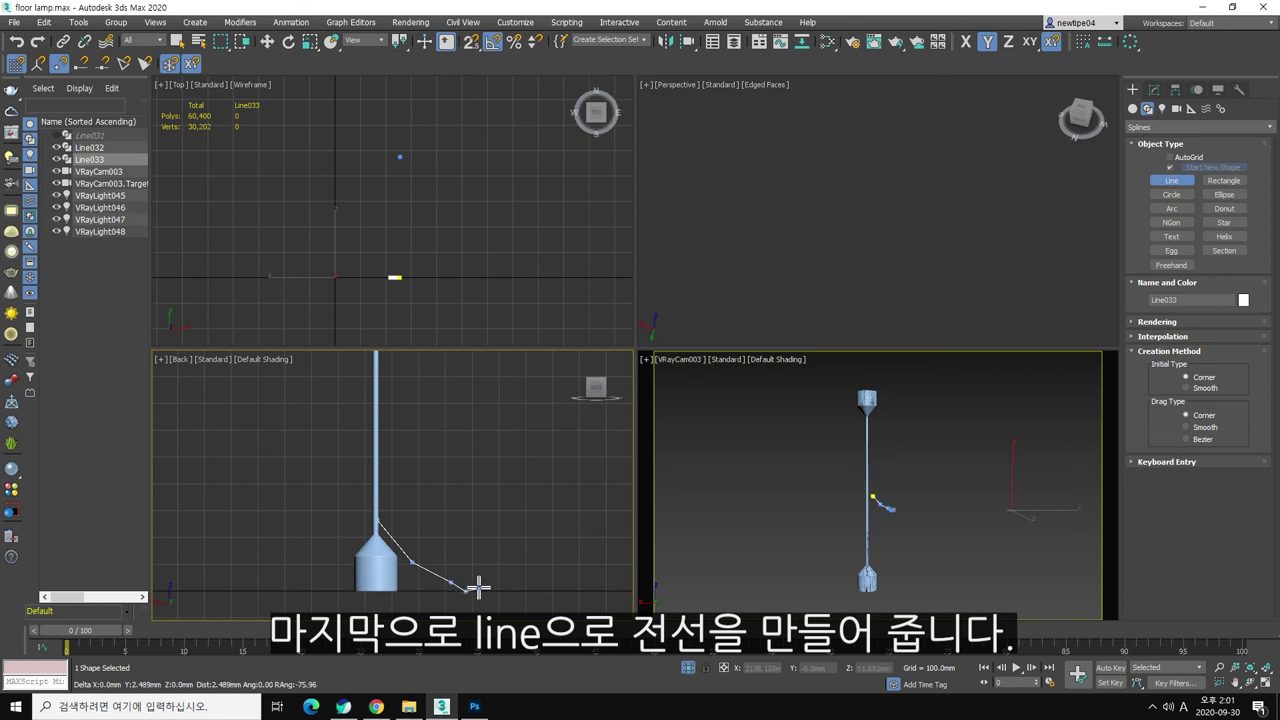
click(480, 586)
click(520, 591)
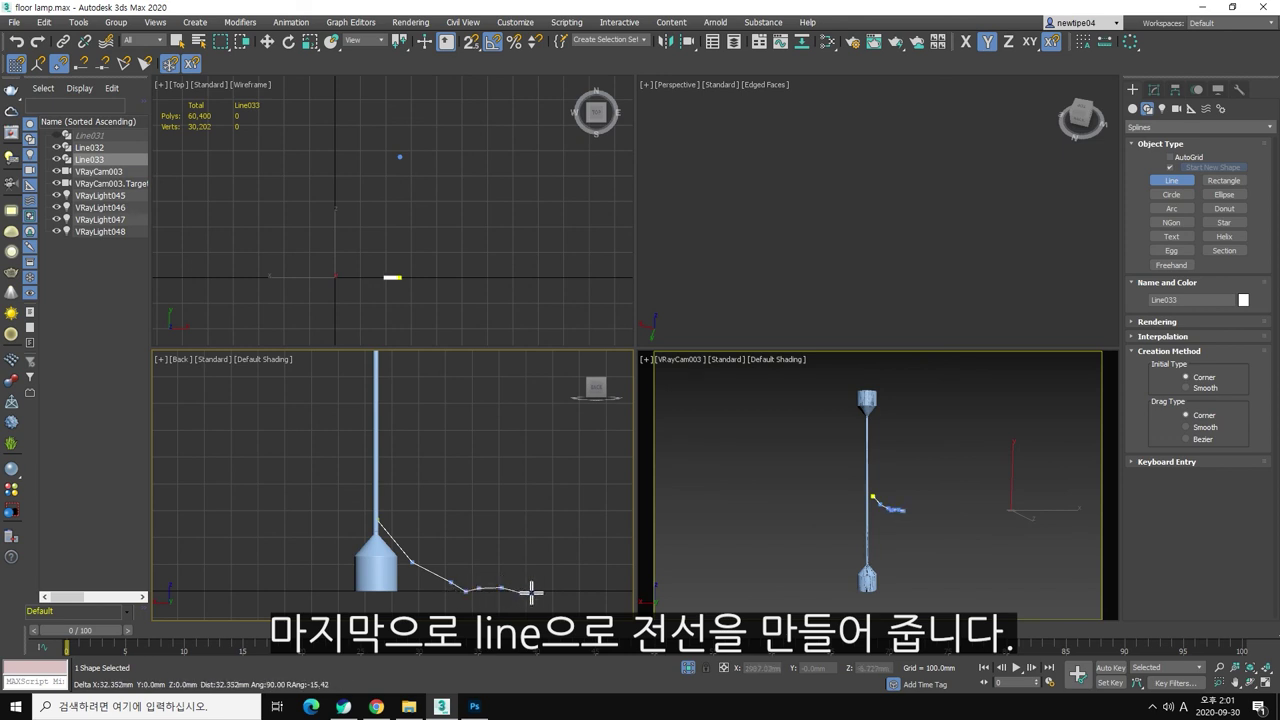
click(560, 588)
right_click(584, 582)
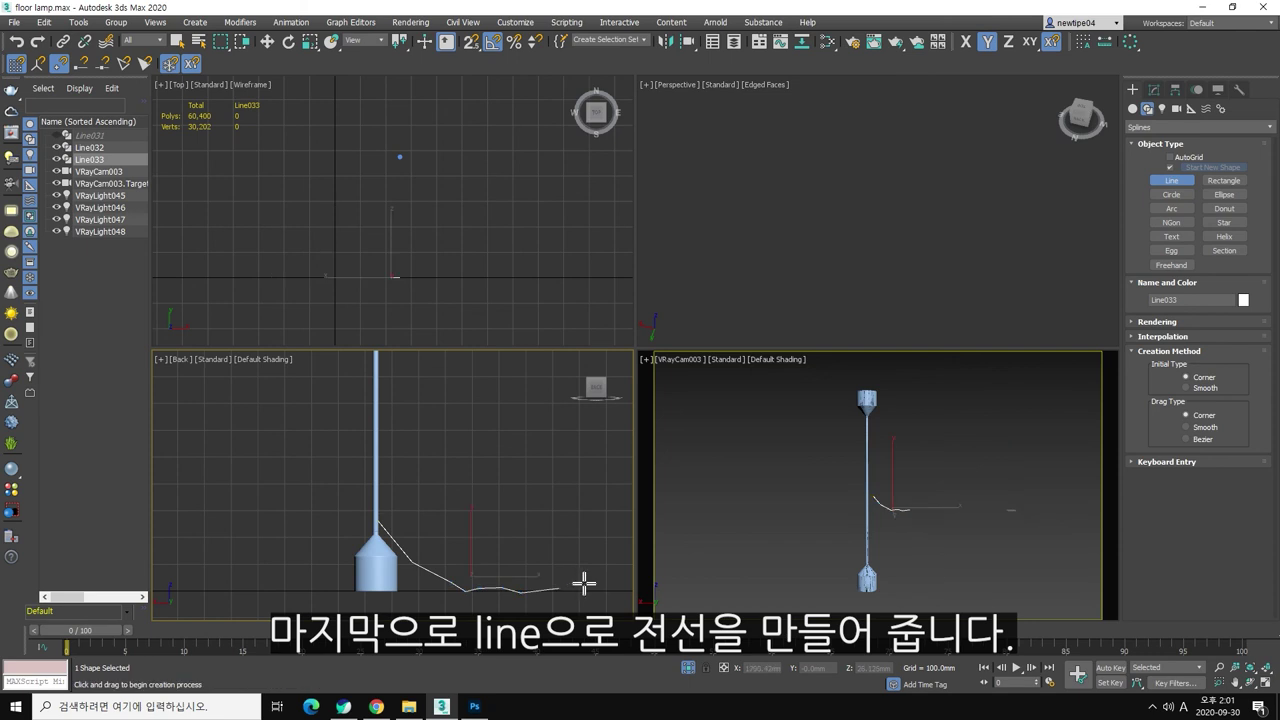
Step: Set all of the cable's vertices to Smooth so it curves
right_click(556, 526)
drag(925, 485, 815, 540)
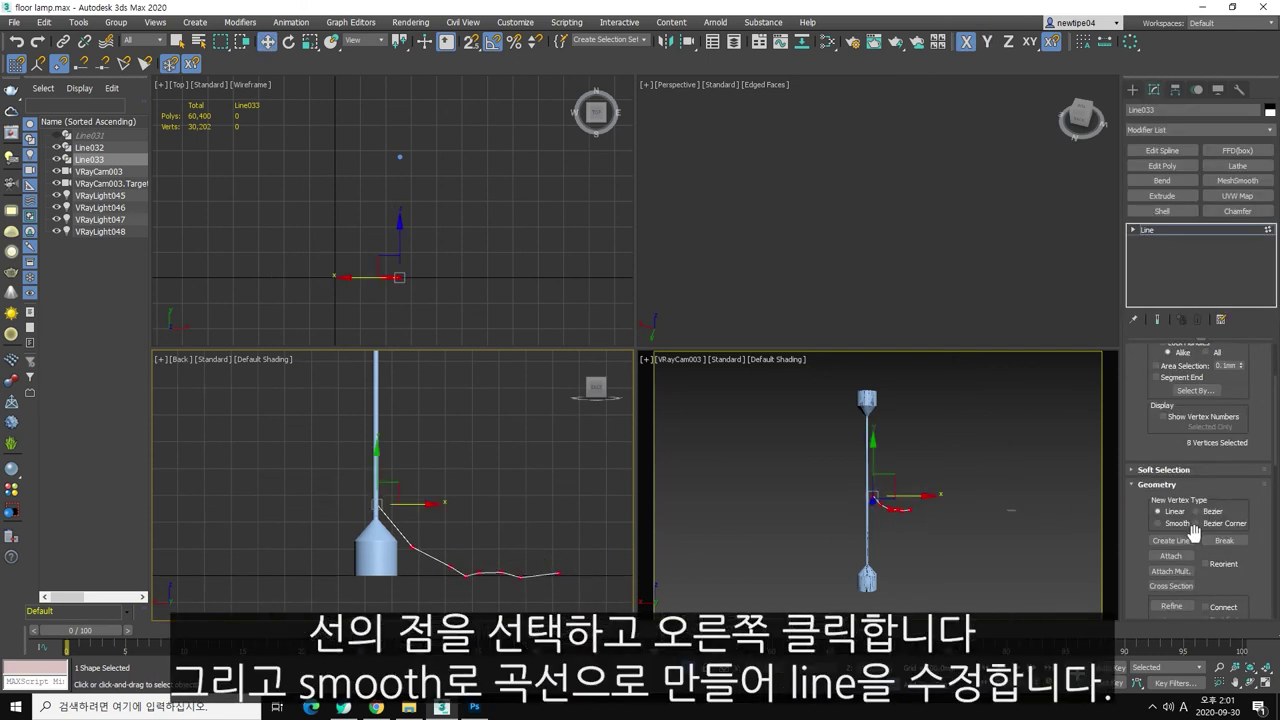
right_click(517, 490)
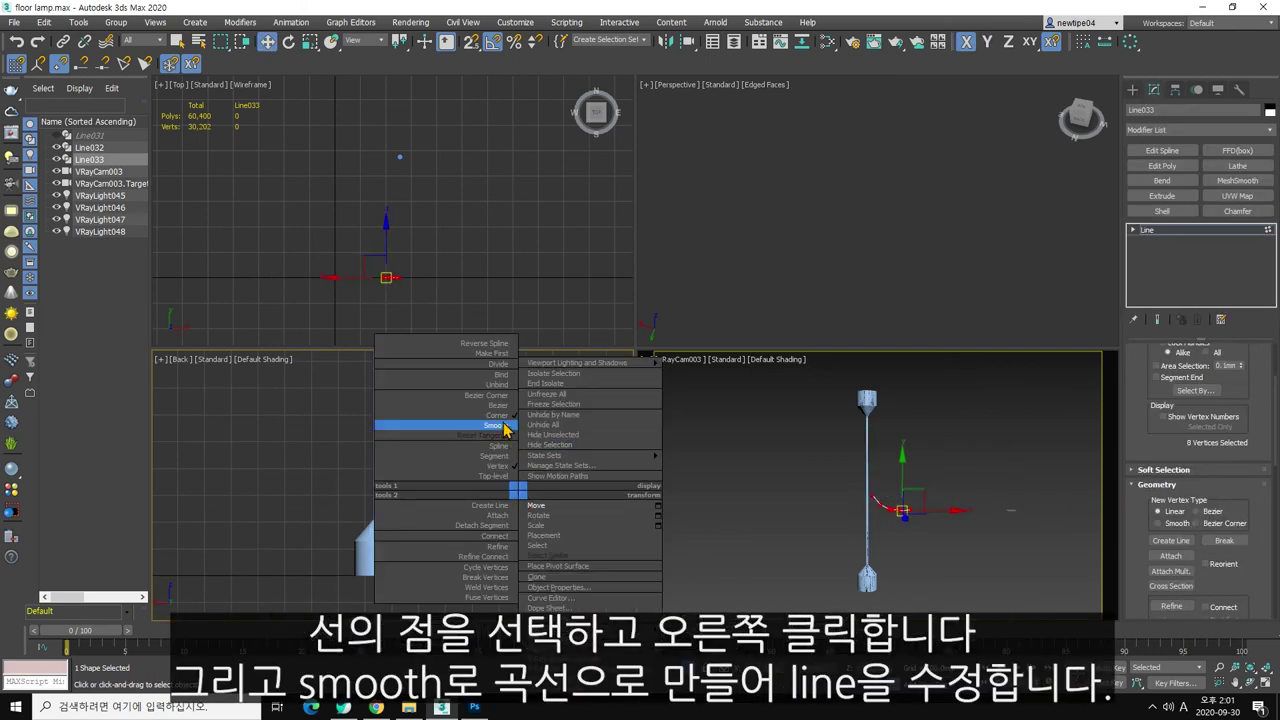
click(500, 425)
scroll(476, 598, up, 3)
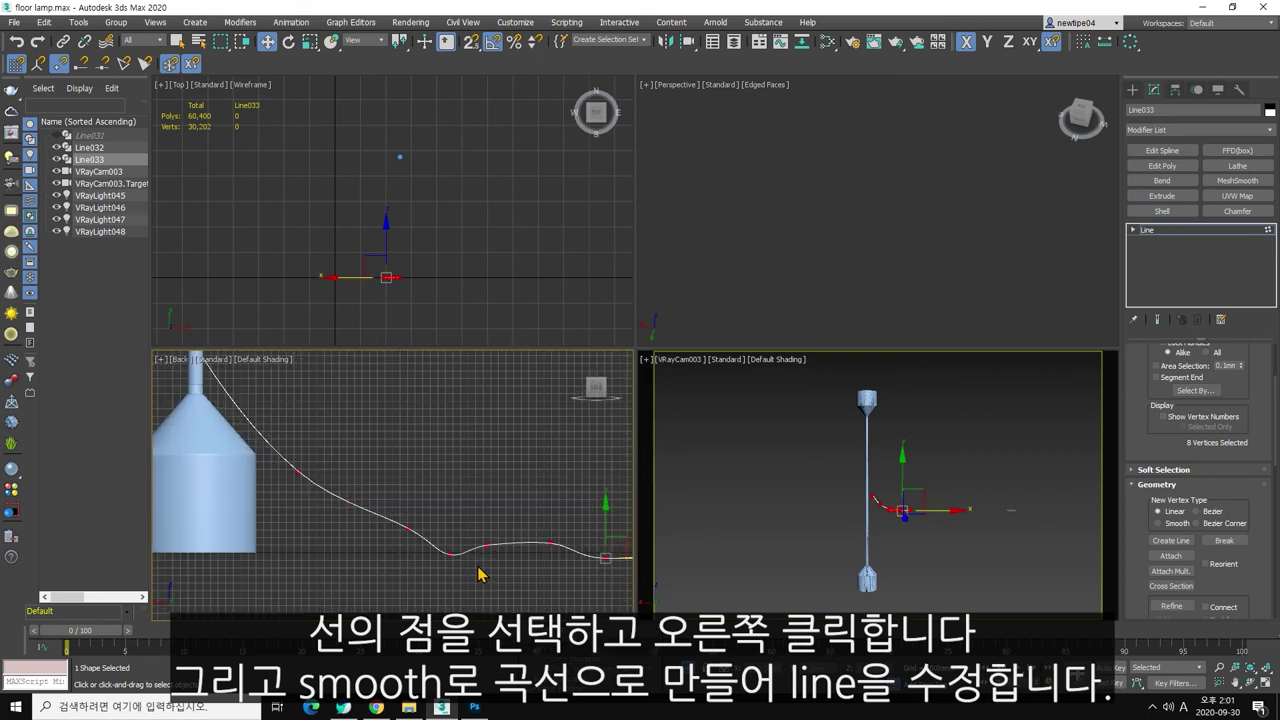
Step: Move the cable vertex nearest the stem up and to the left
click(453, 555)
click(409, 527)
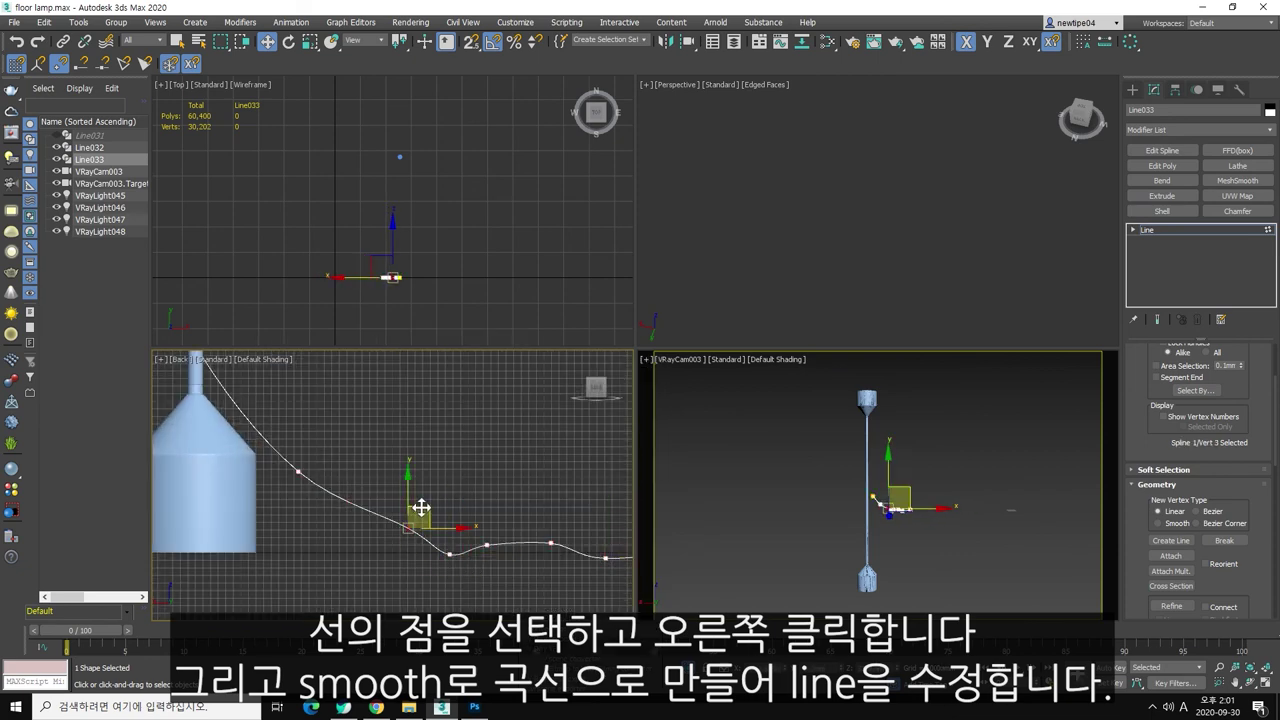
click(299, 468)
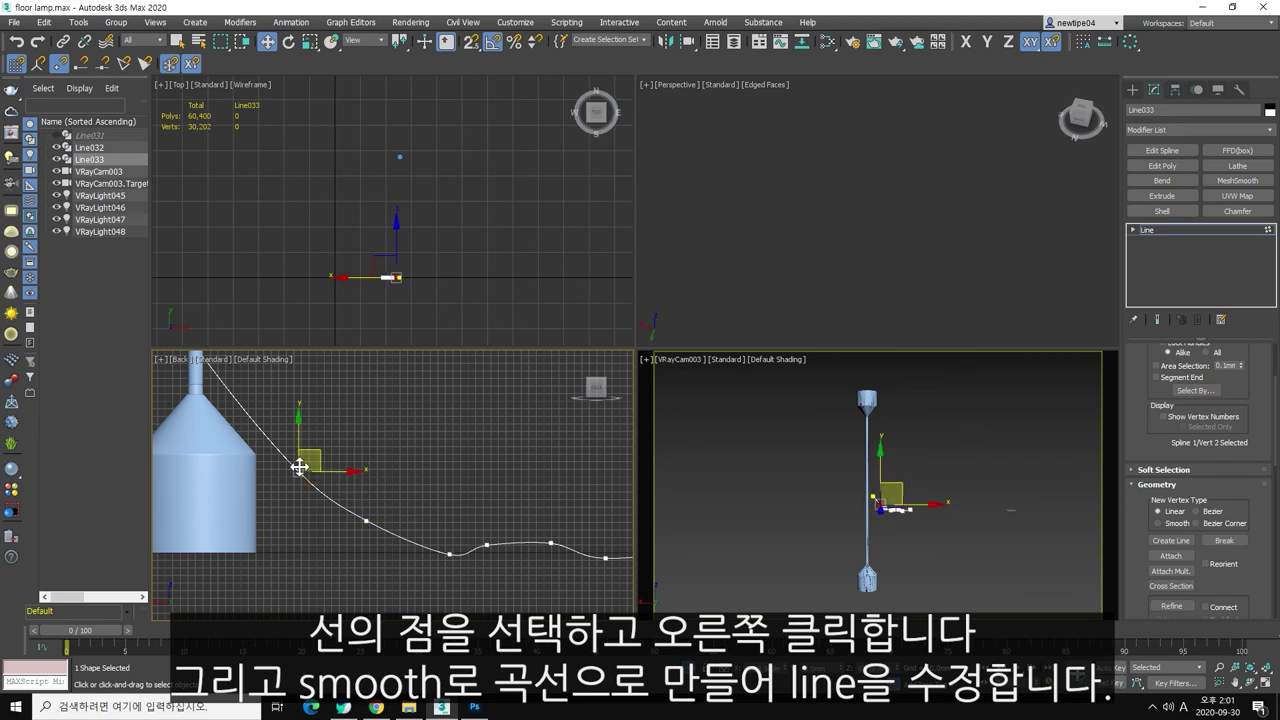
drag(313, 449, 280, 371)
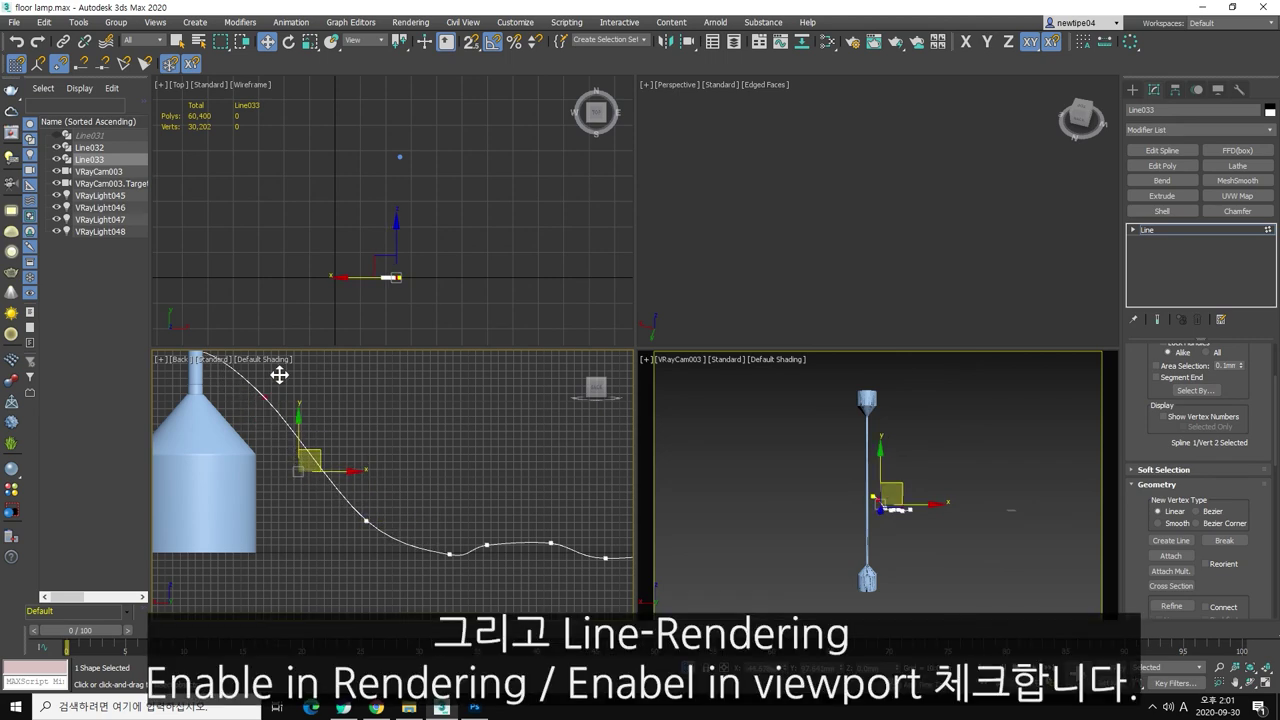
middle_drag(280, 371, 293, 451)
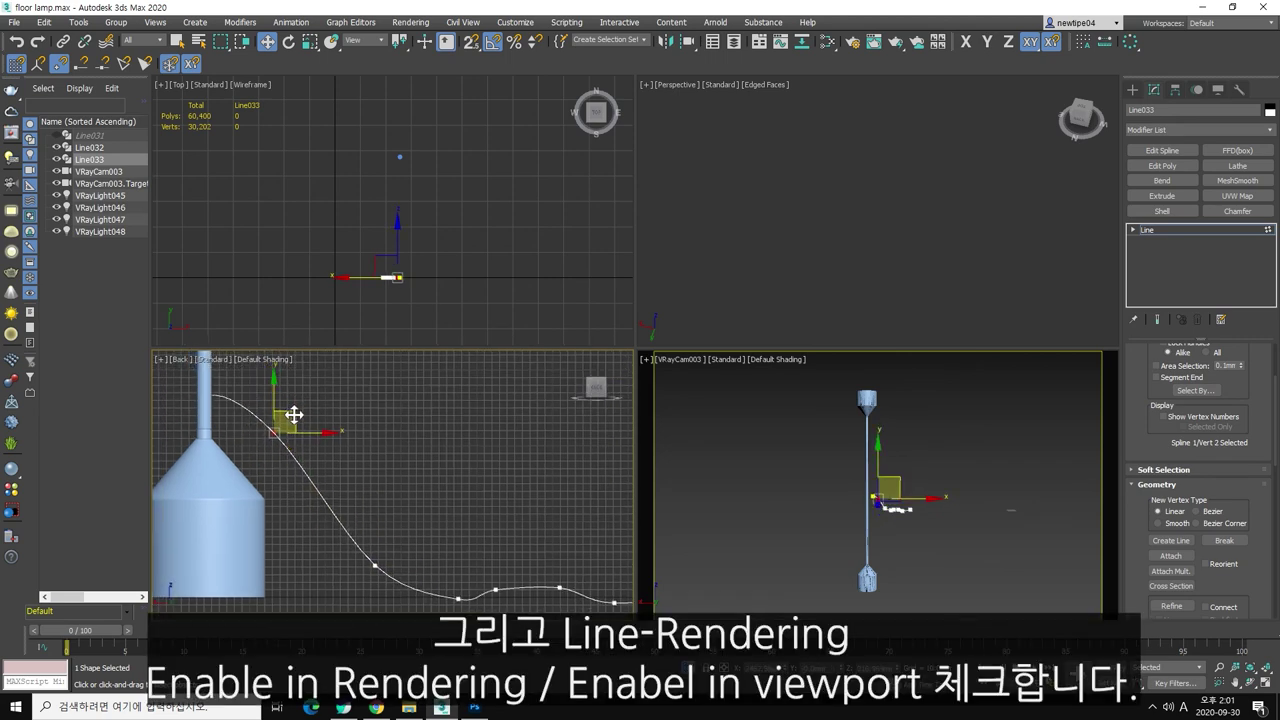
Step: Show the cable's thickness in the viewport and settle it at 3 mm after trying 2, 10 and 5
scroll(1175, 430, up, 10)
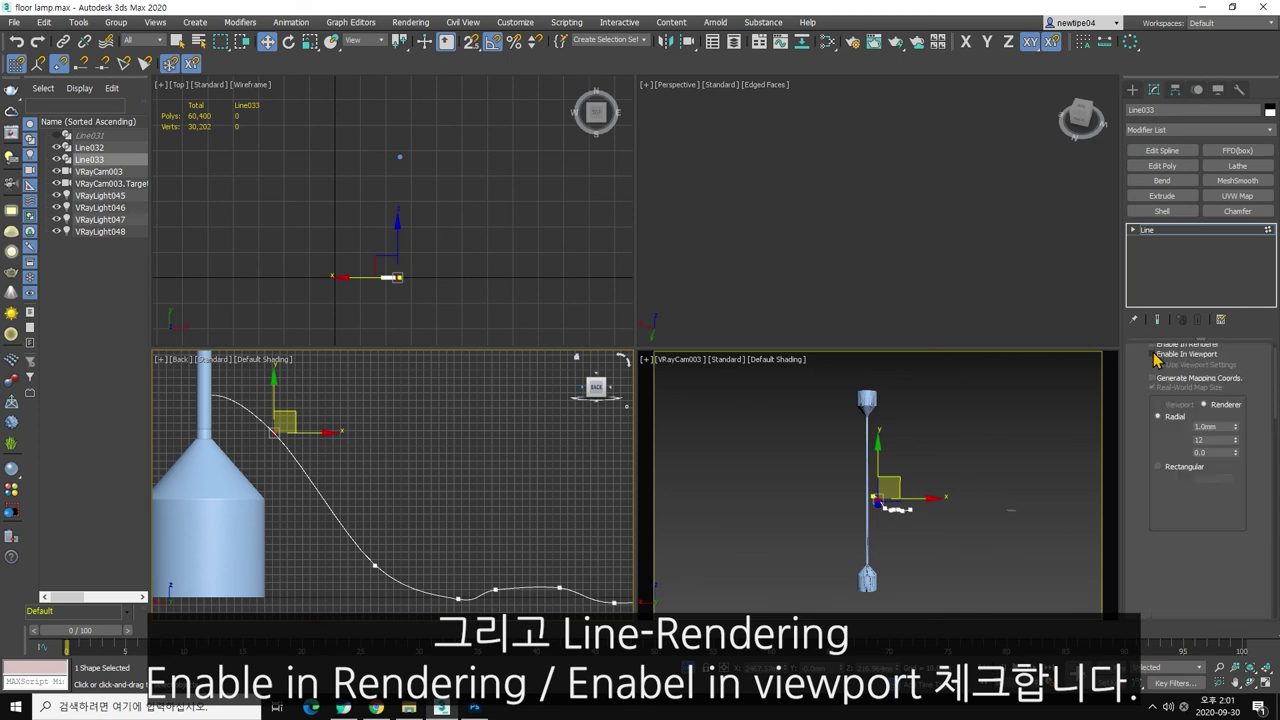
scroll(1160, 362, up, 2)
click(1172, 377)
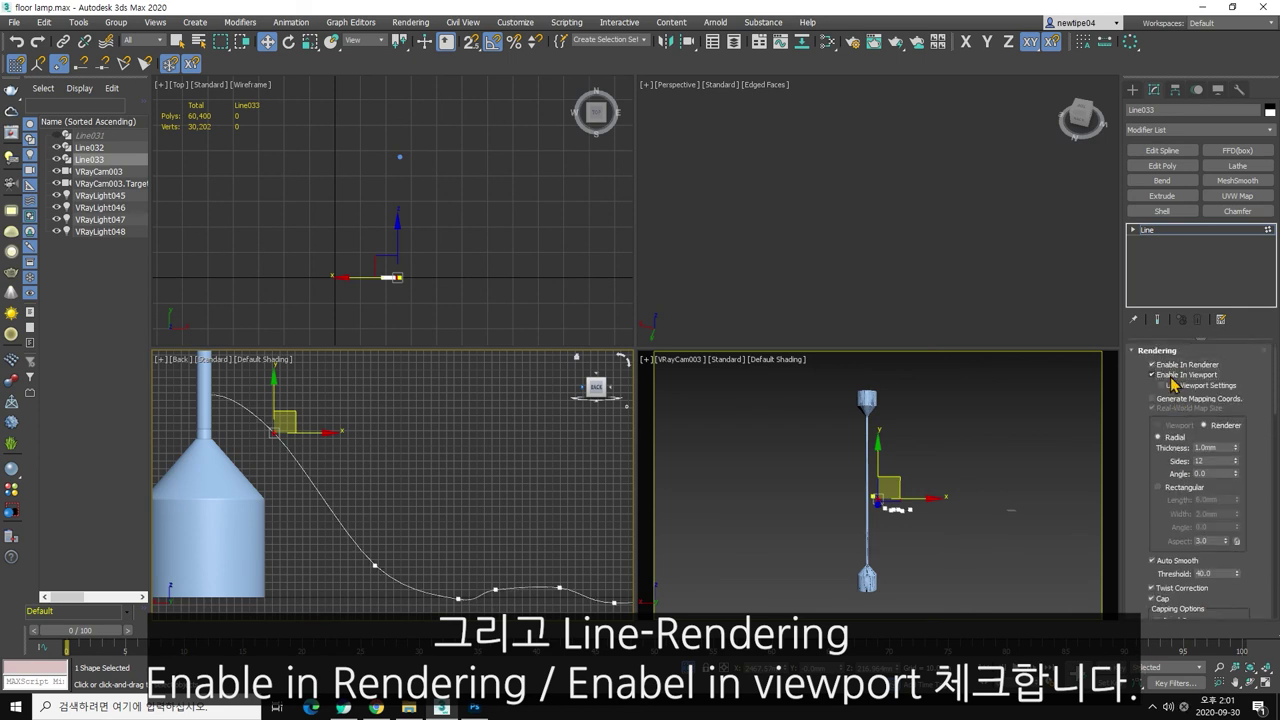
double_click(1222, 447)
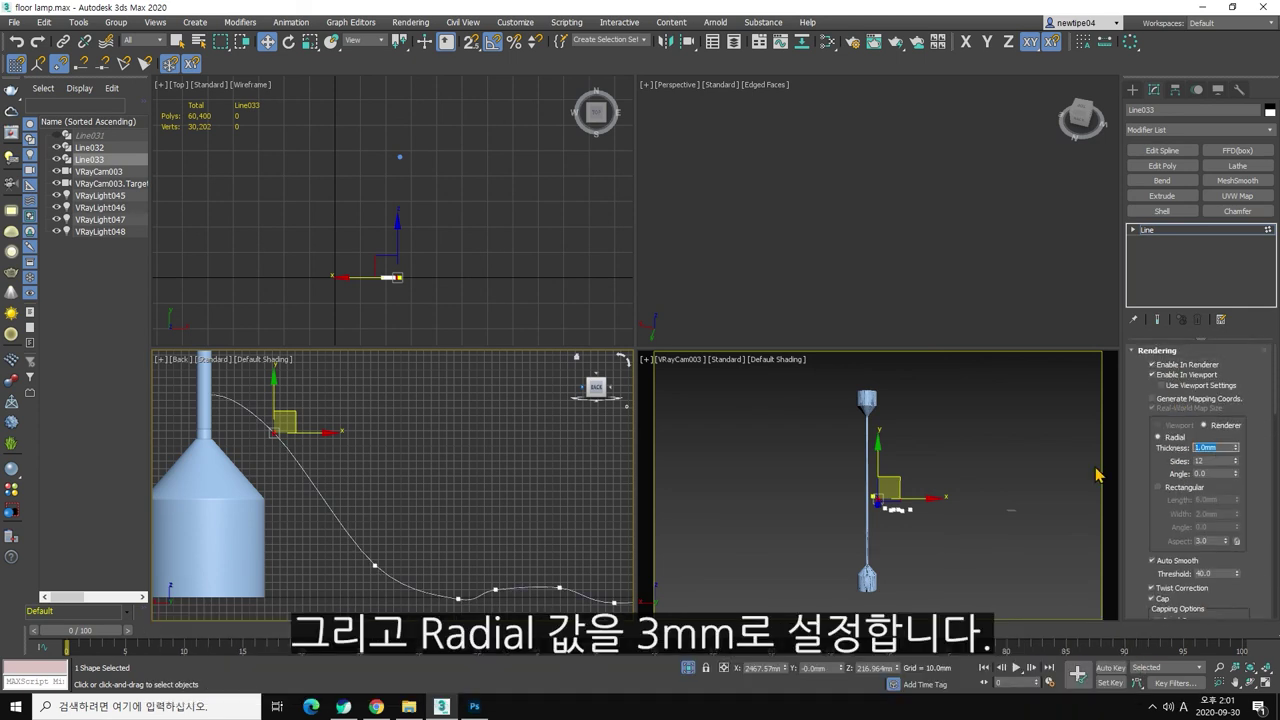
text(2)
key(Return)
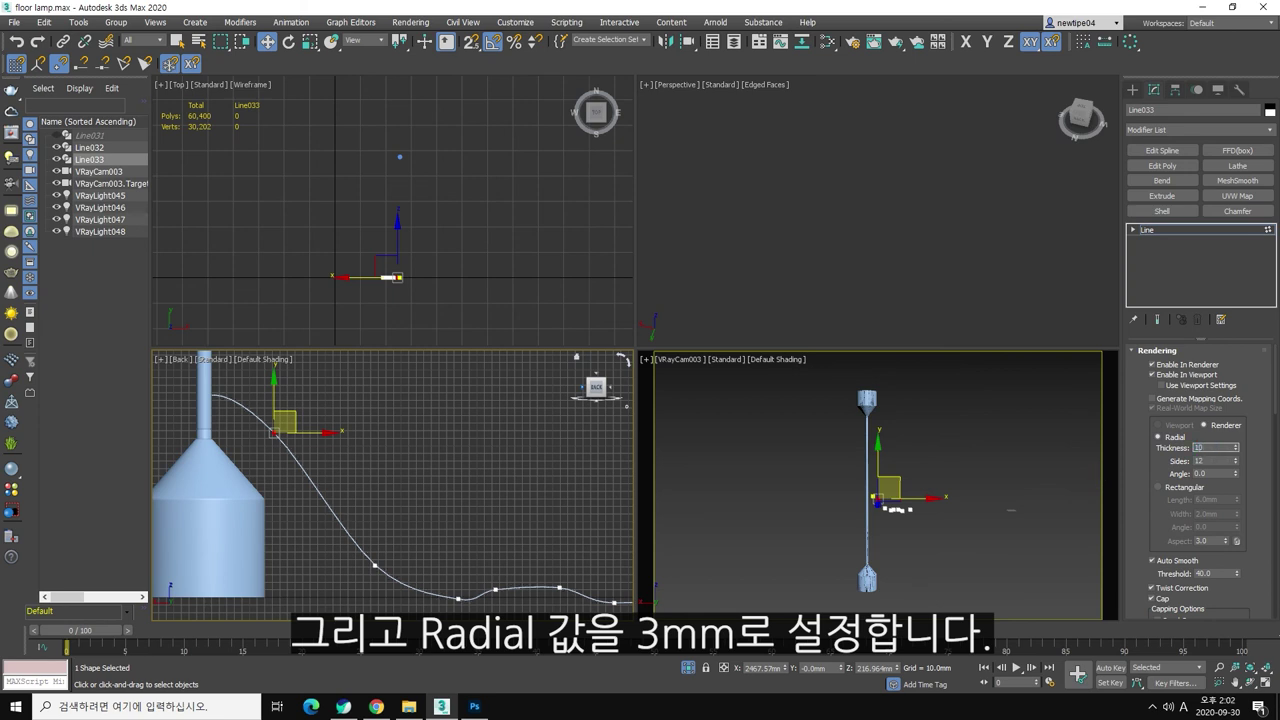
key(Return)
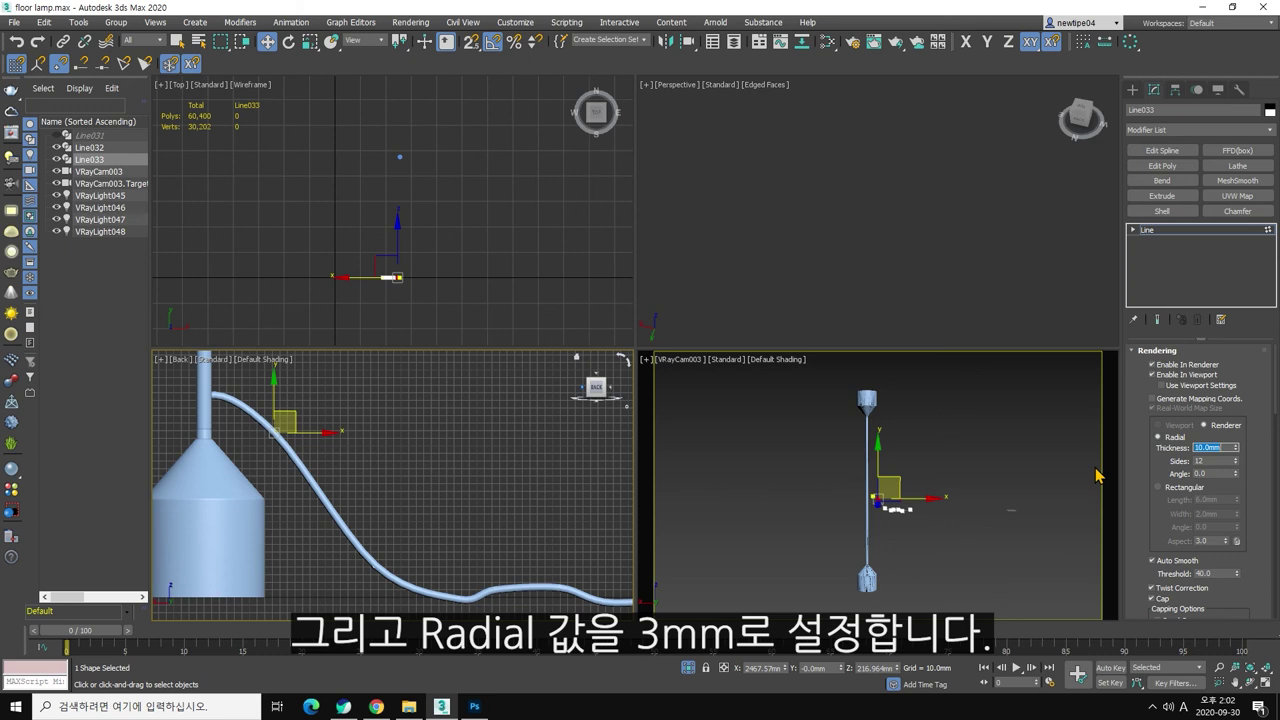
text(3)
key(Return)
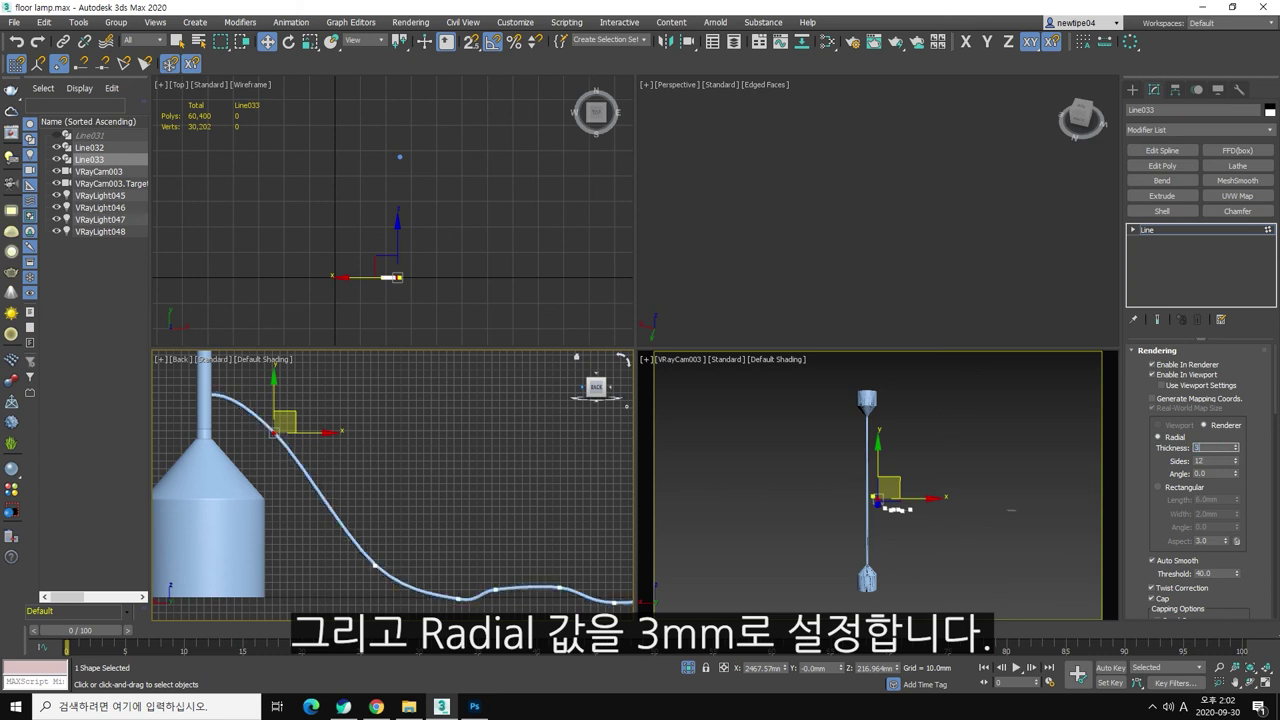
key(Return)
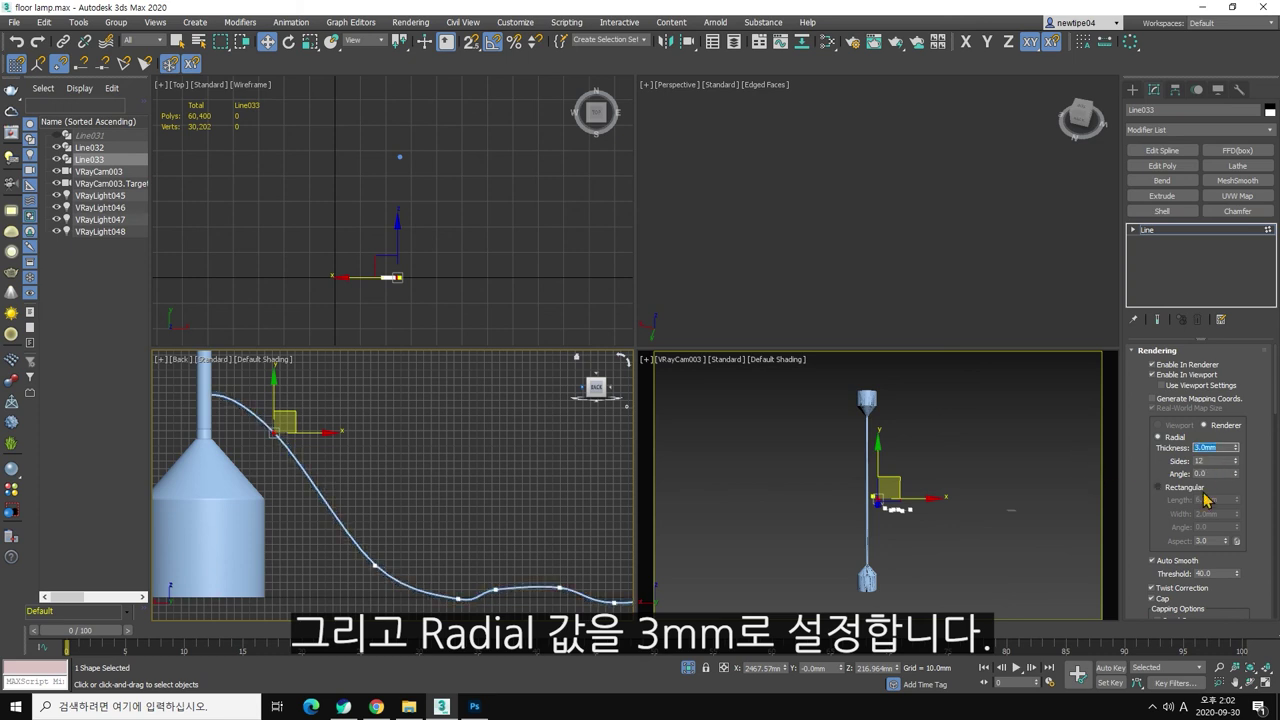
scroll(1160, 515, down, 5)
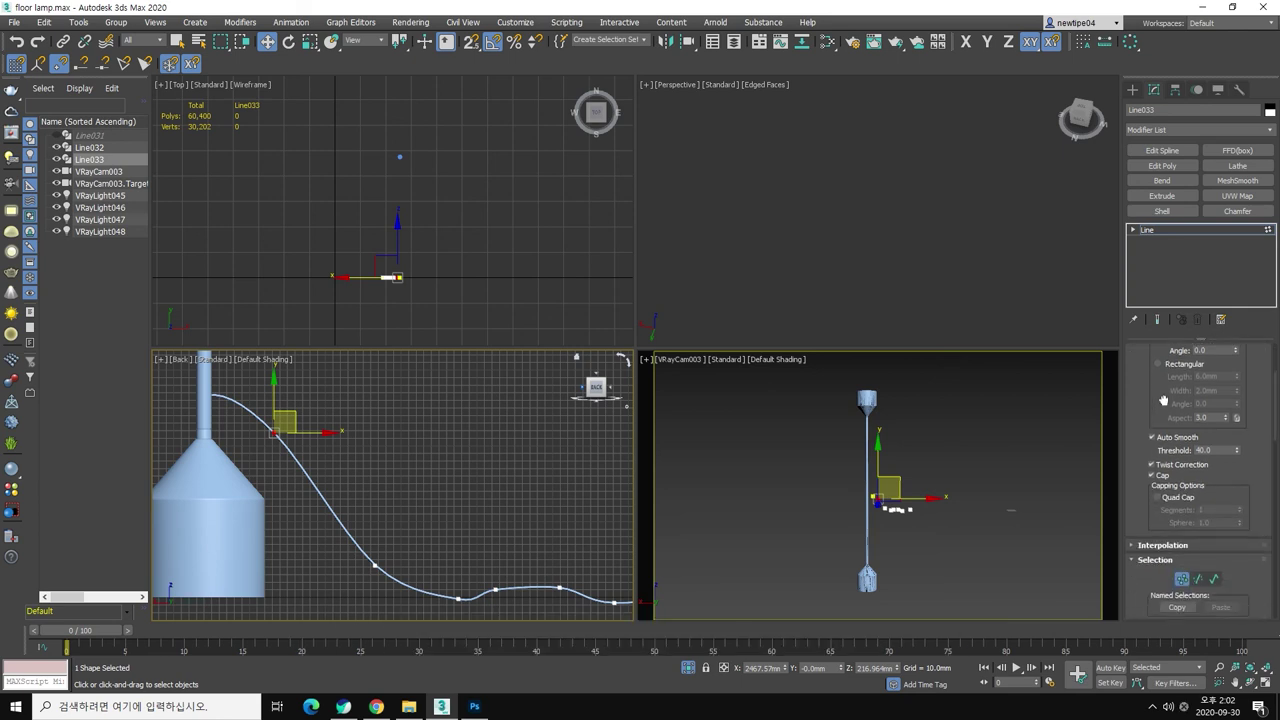
scroll(1137, 520, down, 2)
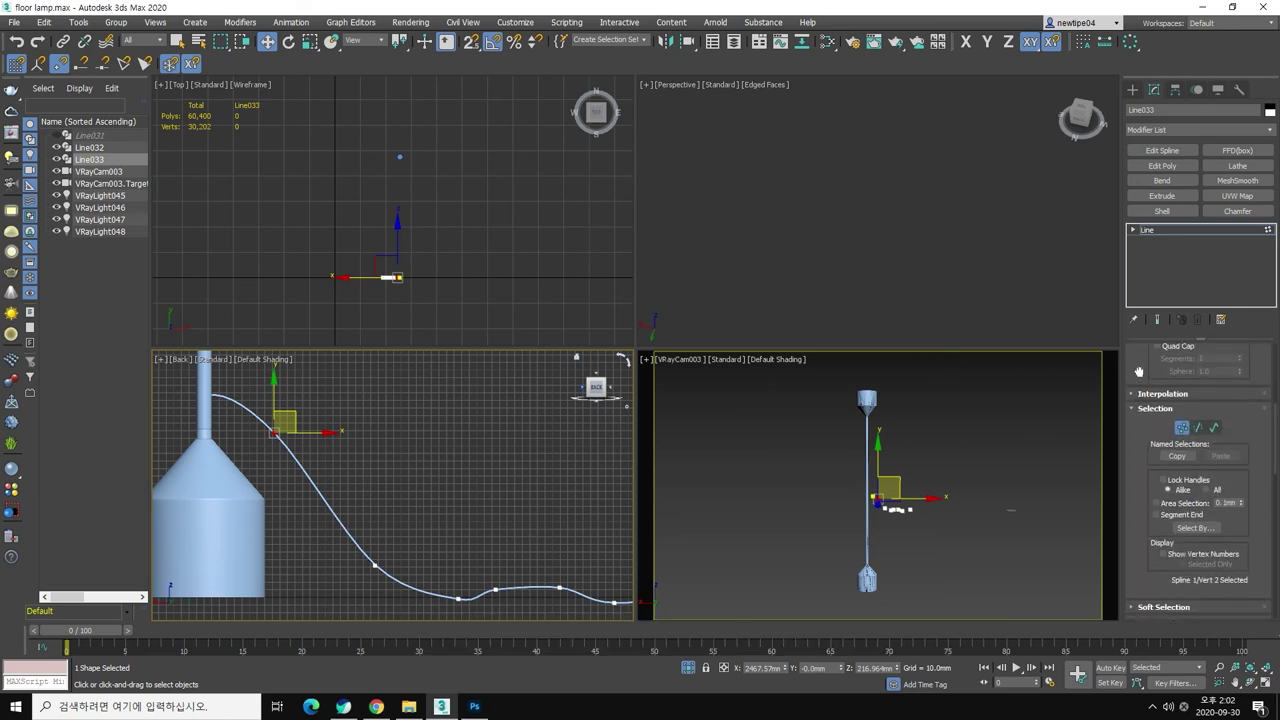
scroll(1137, 520, down, 1)
scroll(1137, 520, down, 1)
Step: Move vertex 4 left and vertex 6 up to smooth the lower dip and bump
middle_drag(458, 539, 453, 548)
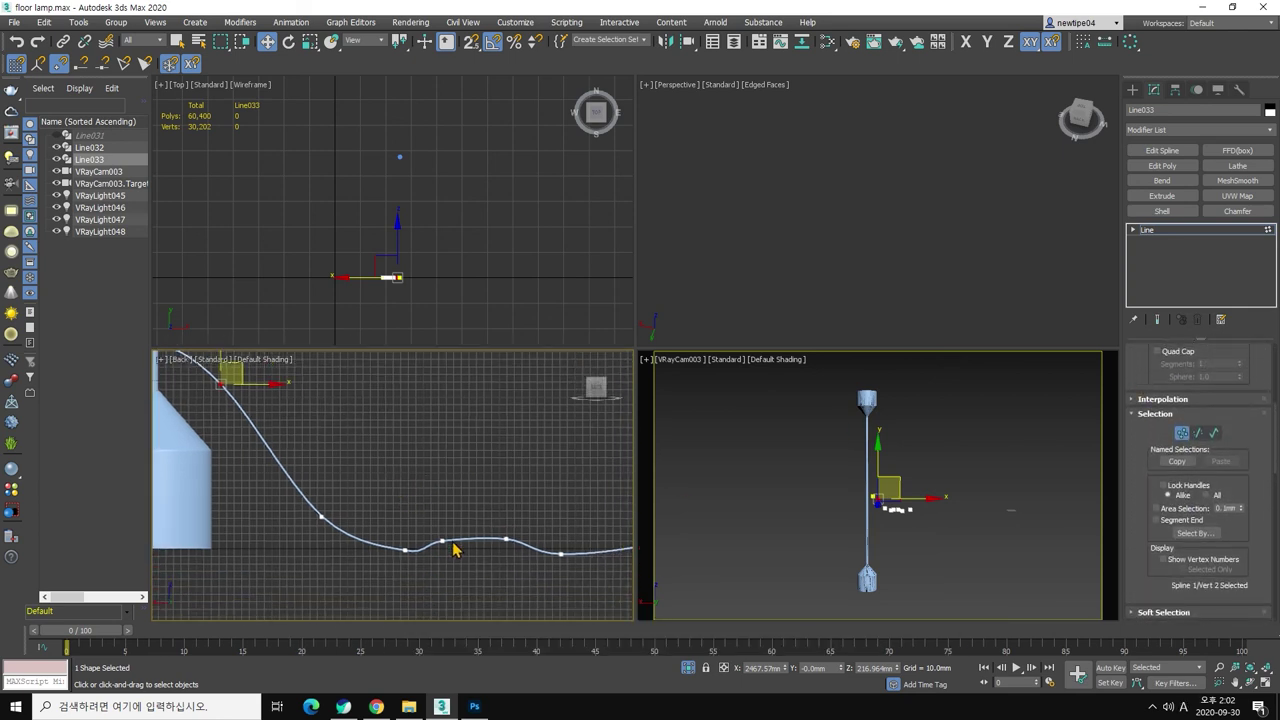
click(441, 542)
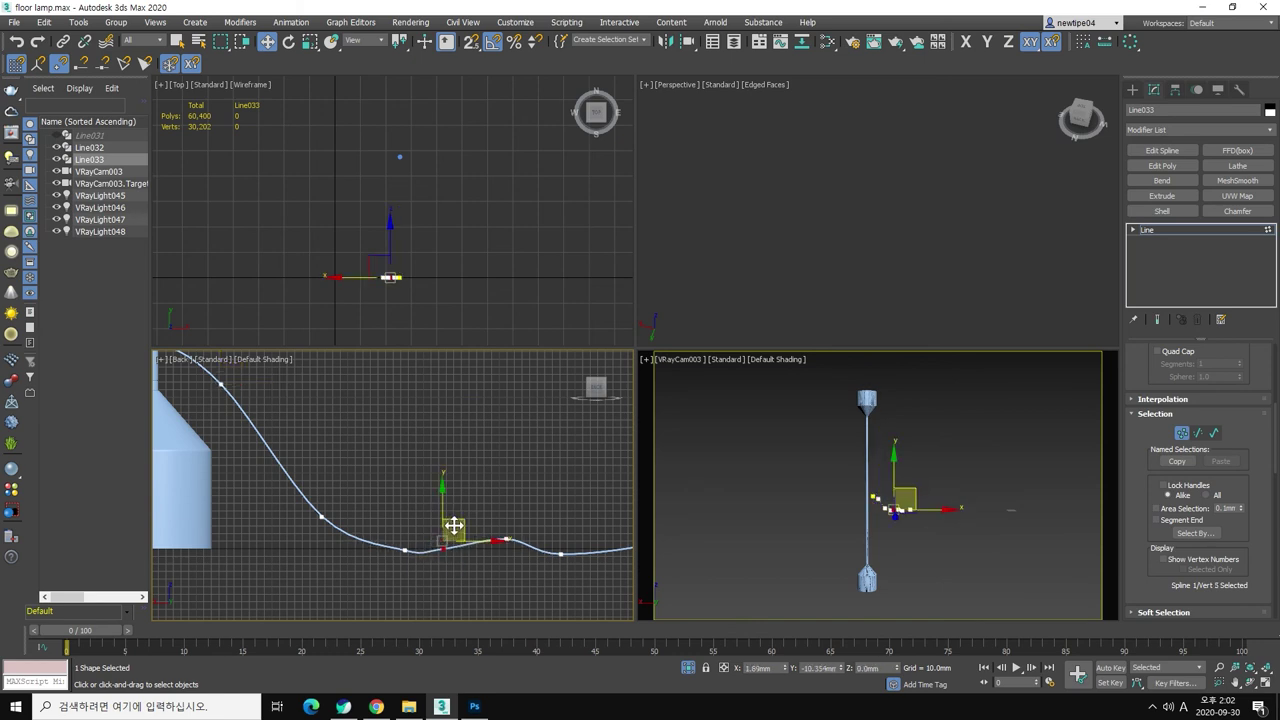
click(406, 550)
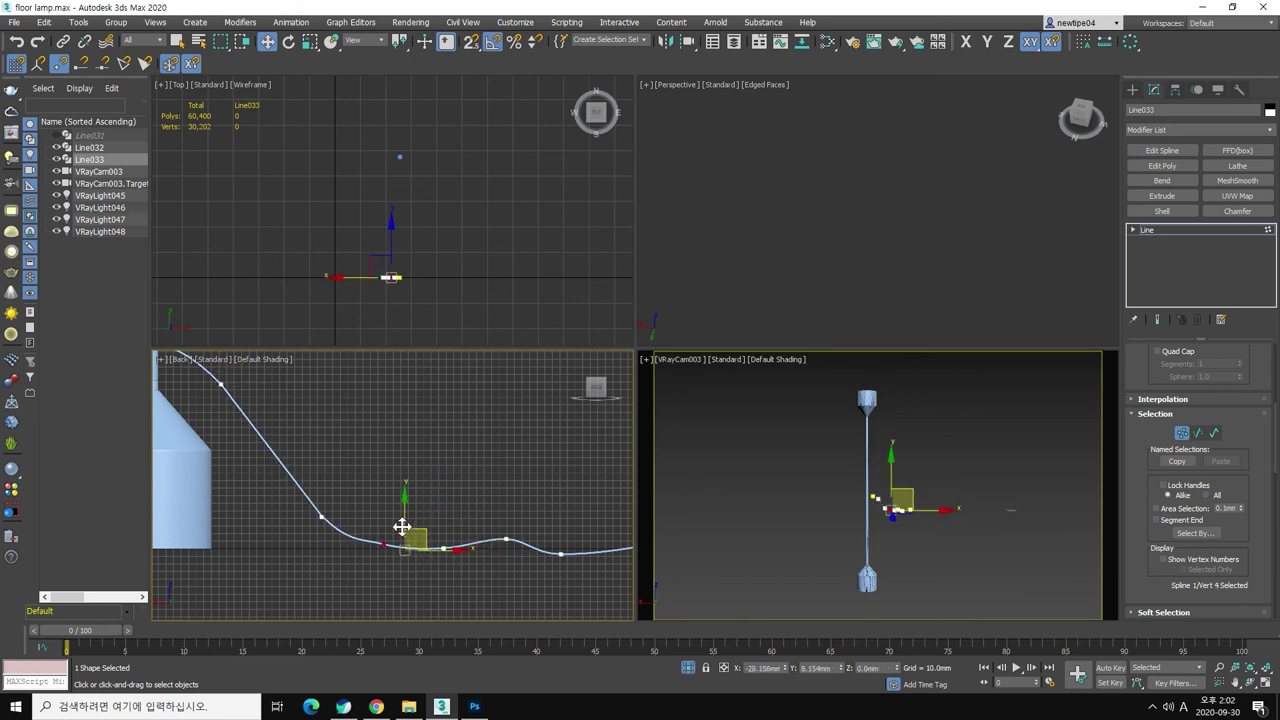
drag(401, 527, 379, 525)
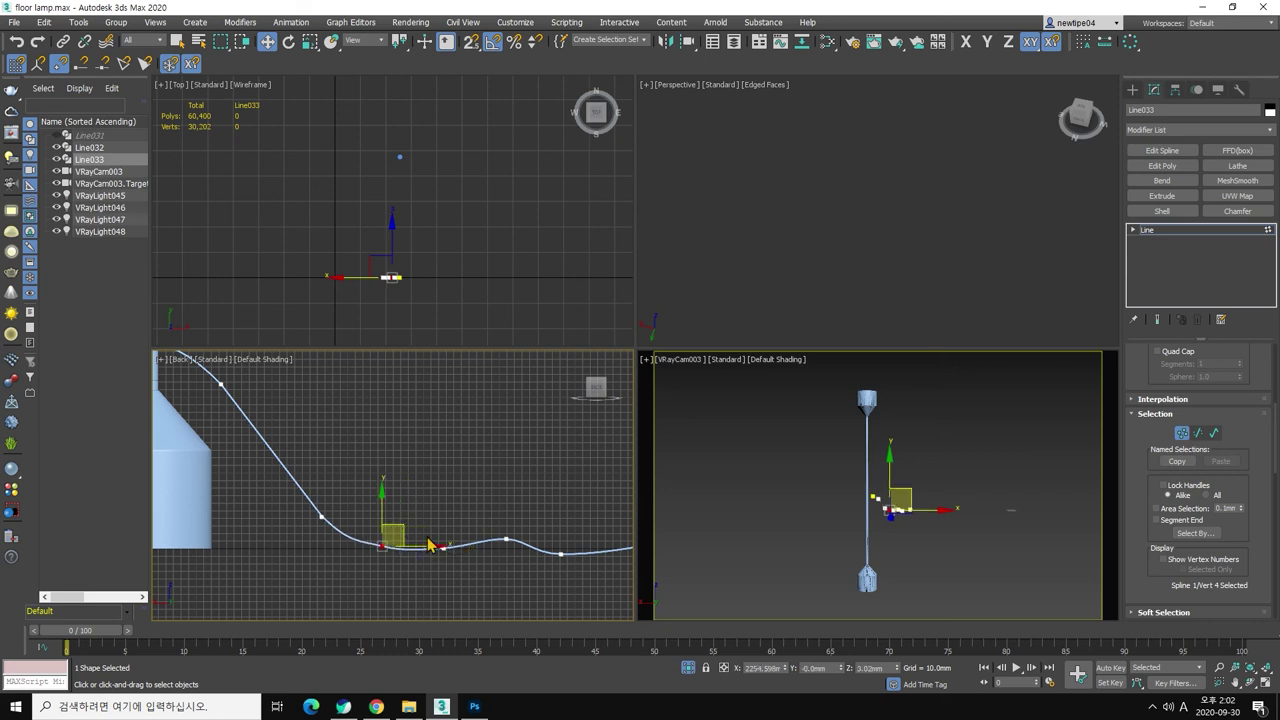
click(506, 540)
drag(506, 540, 559, 526)
click(561, 553)
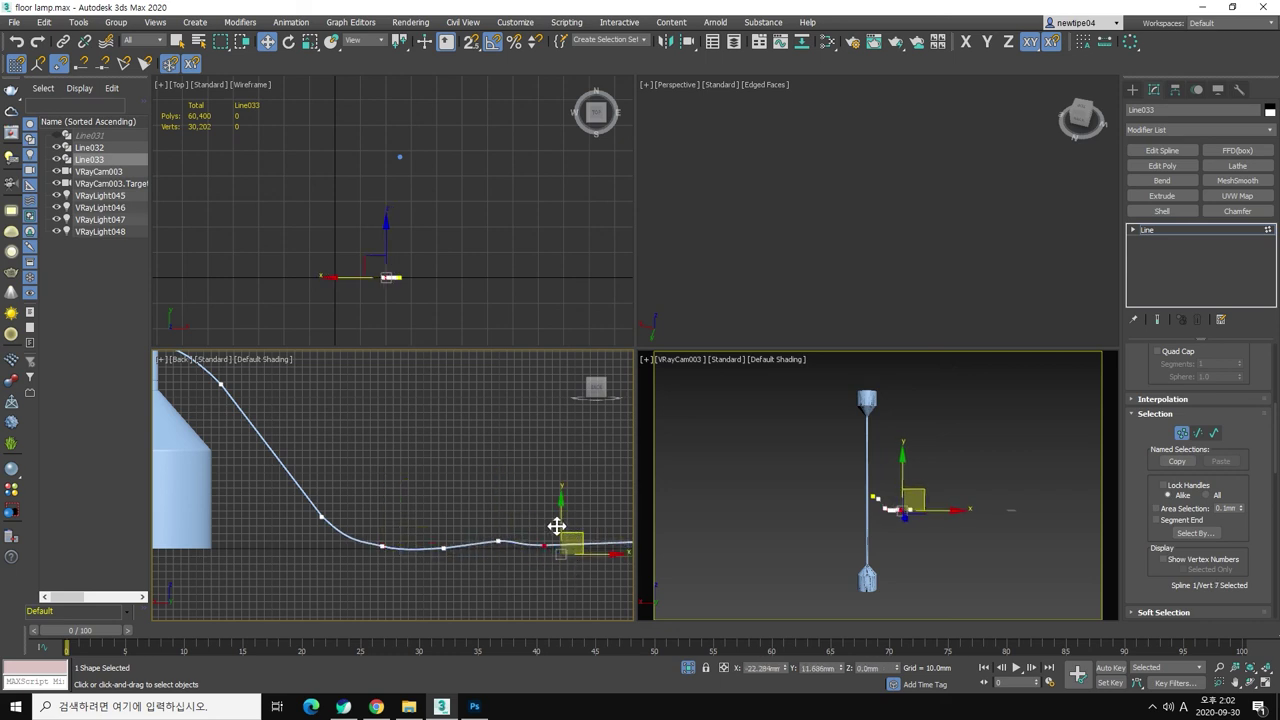
Step: Adjust the top cable vertex, checking the floor-lamp reference photo
middle_drag(323, 475, 333, 497)
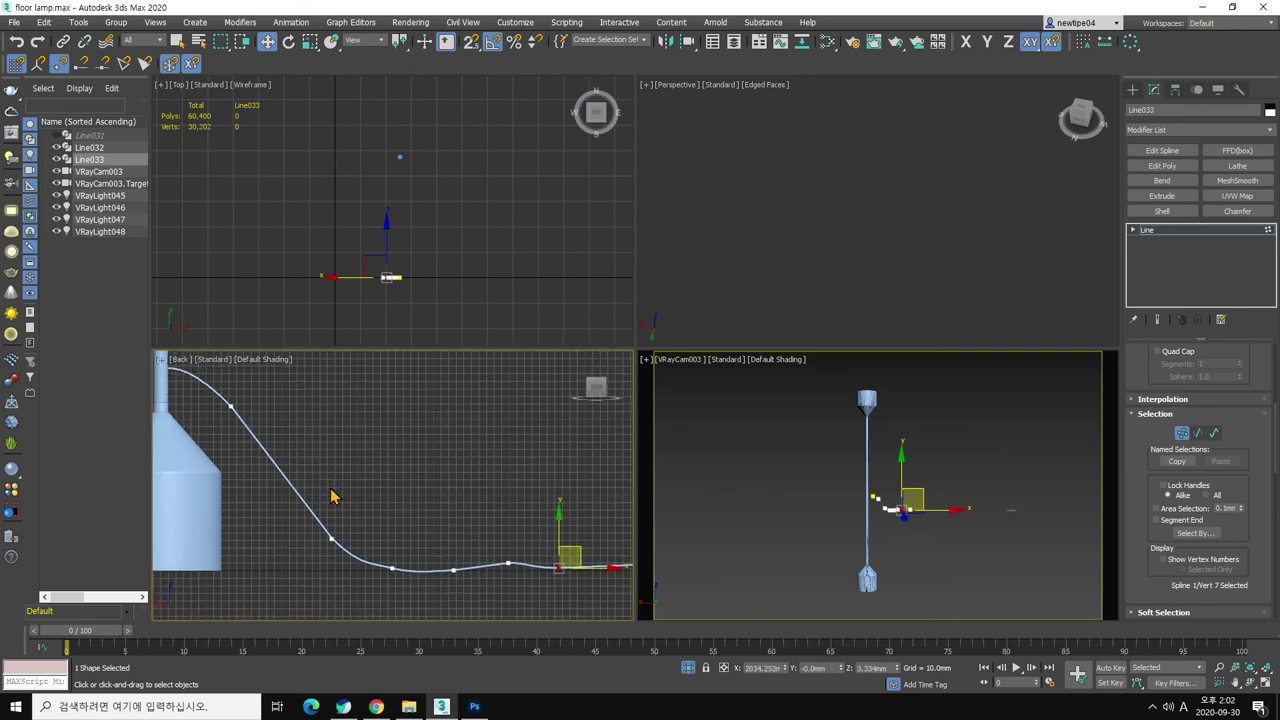
click(229, 407)
drag(229, 407, 237, 375)
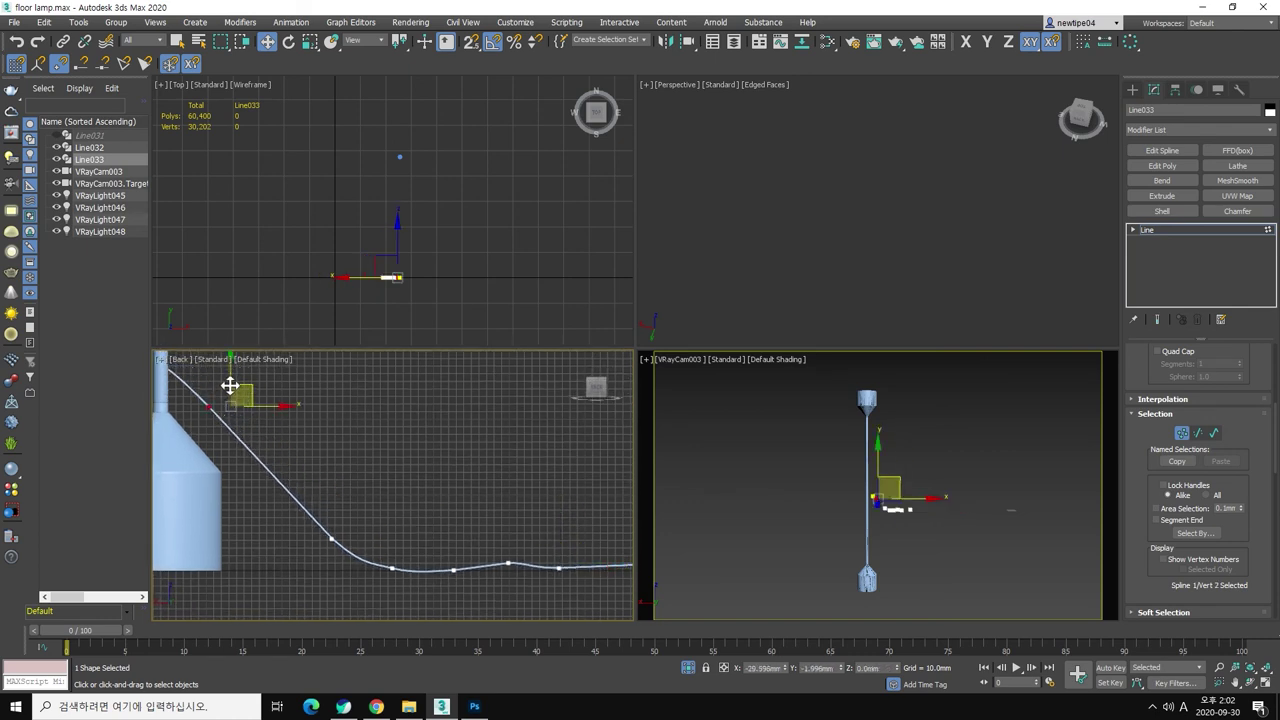
key(alt+Tab)
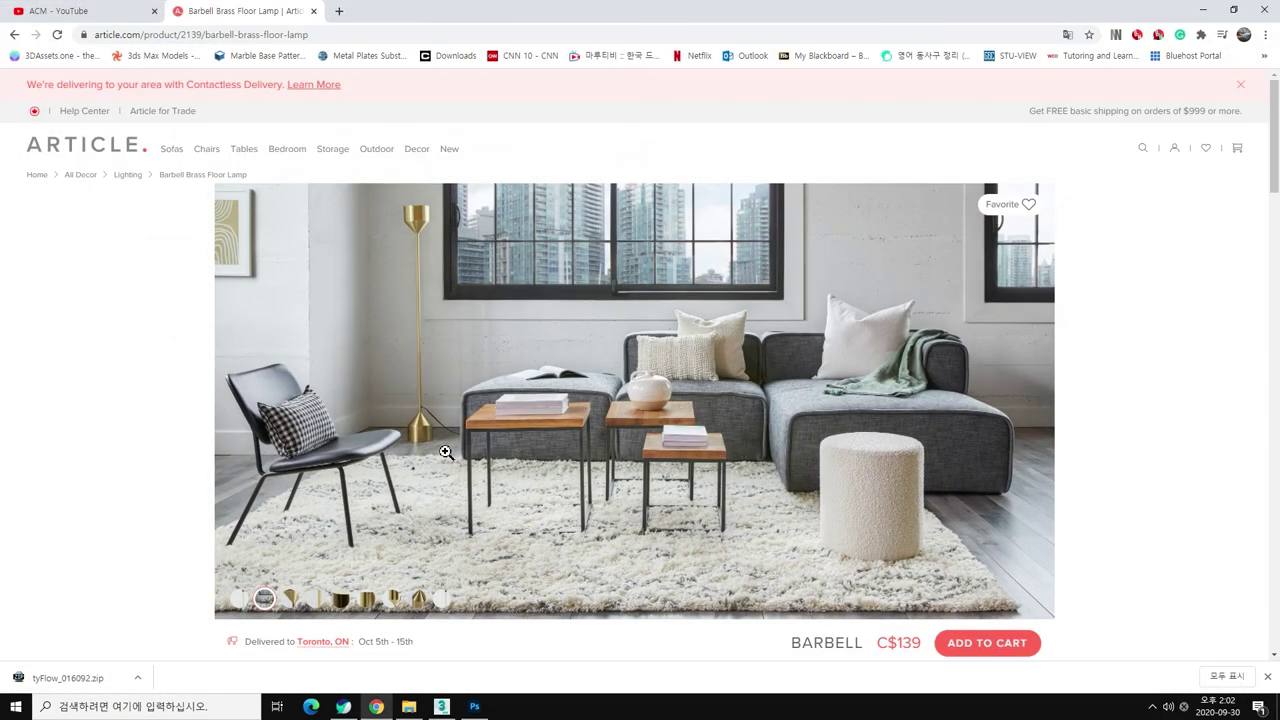
key(alt+Tab)
drag(240, 378, 265, 404)
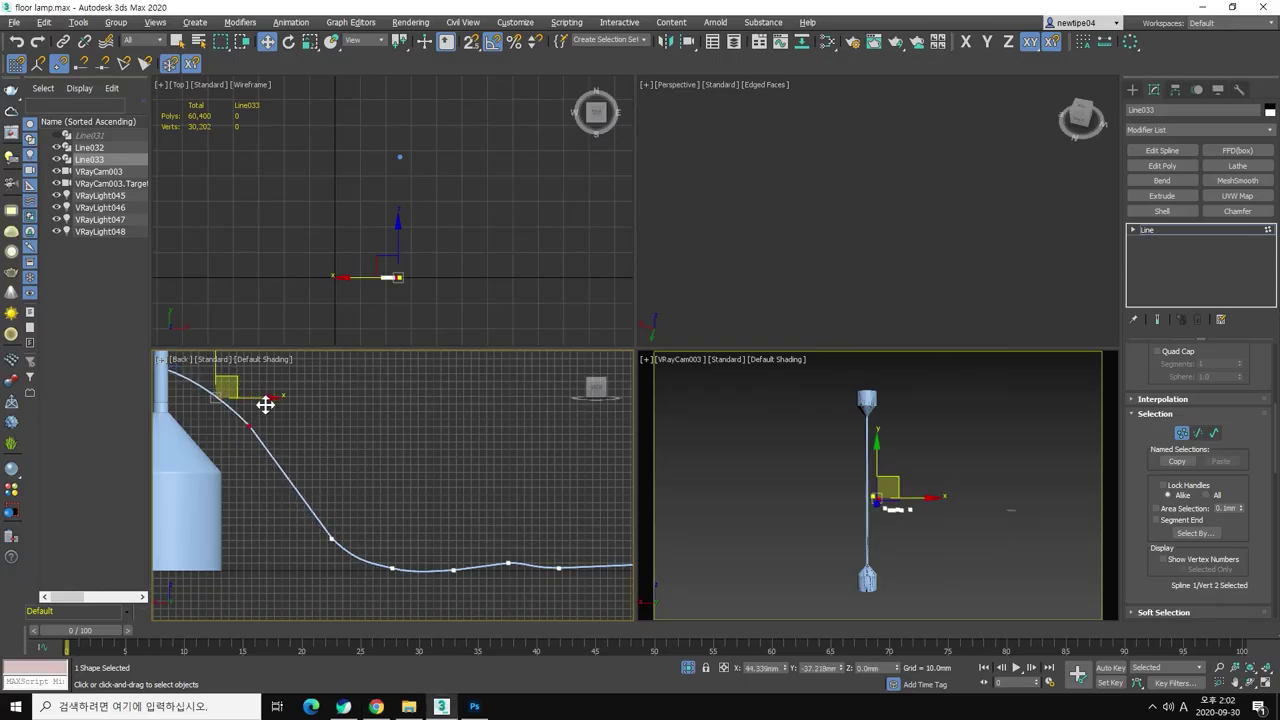
Step: Slide vertex 7, the end vertex and a floor vertex slightly right, then clear the selection
click(345, 556)
middle_drag(443, 583, 420, 545)
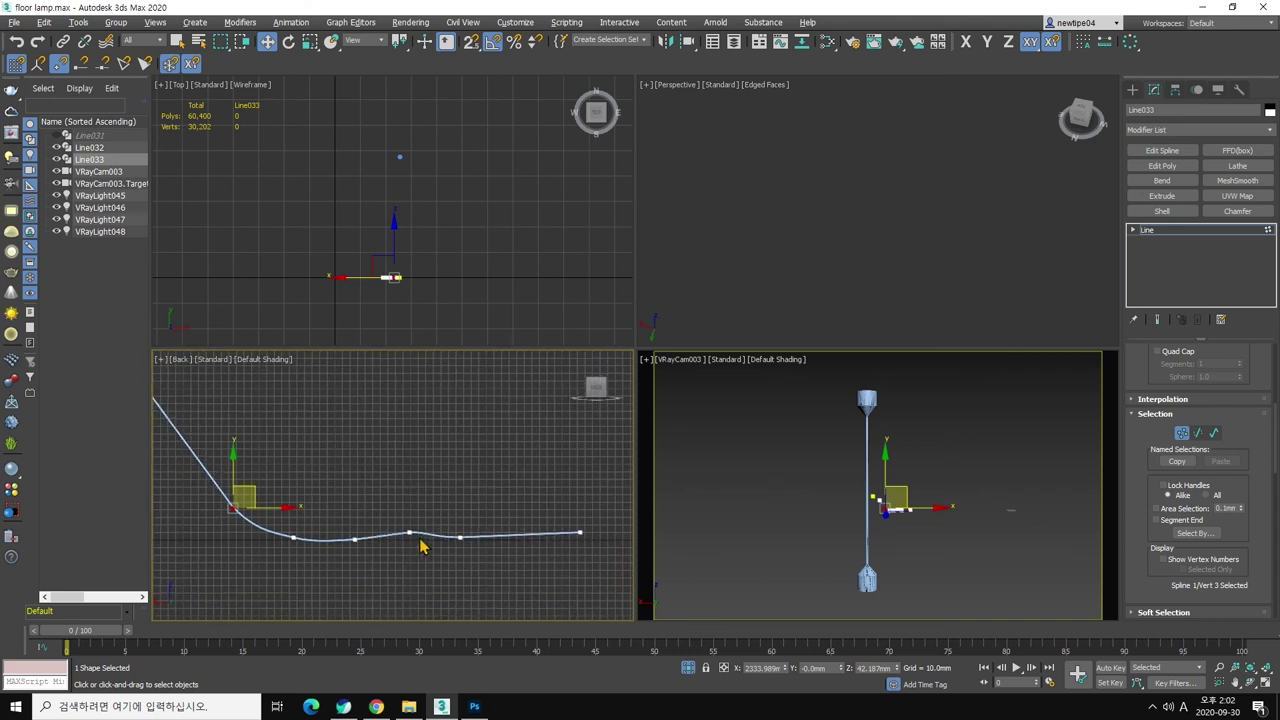
click(460, 539)
drag(500, 540, 540, 550)
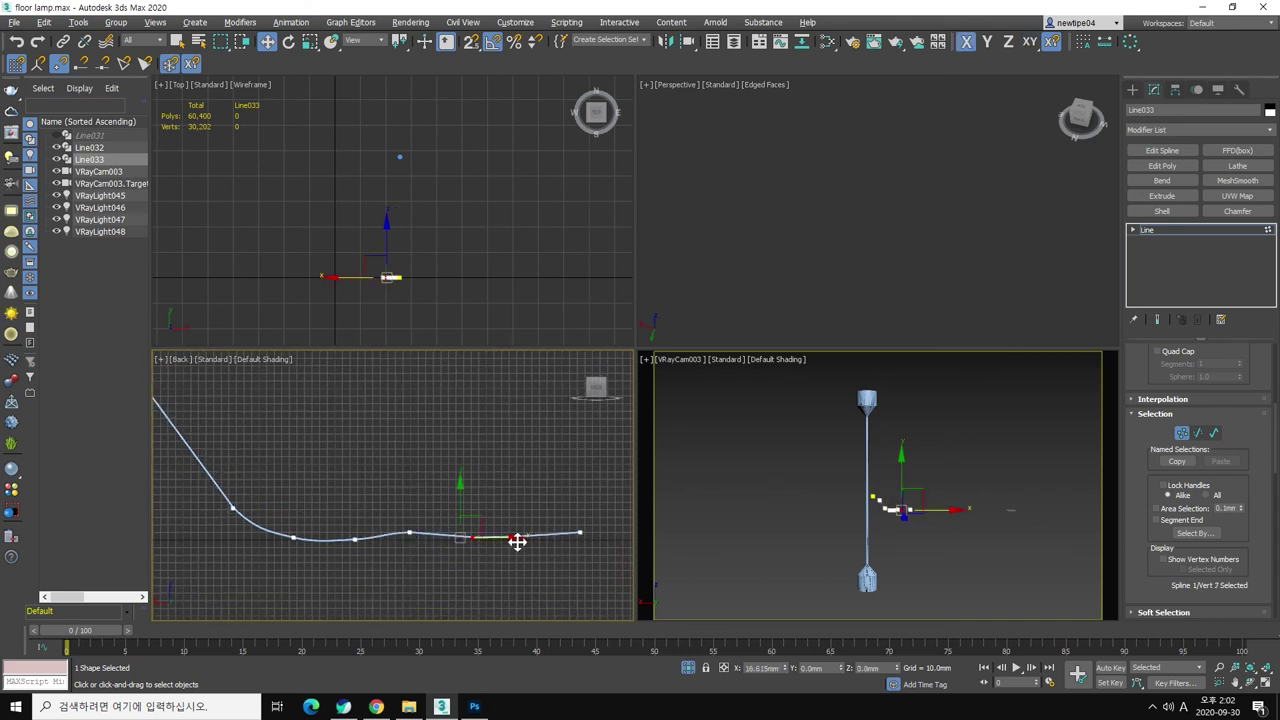
click(580, 533)
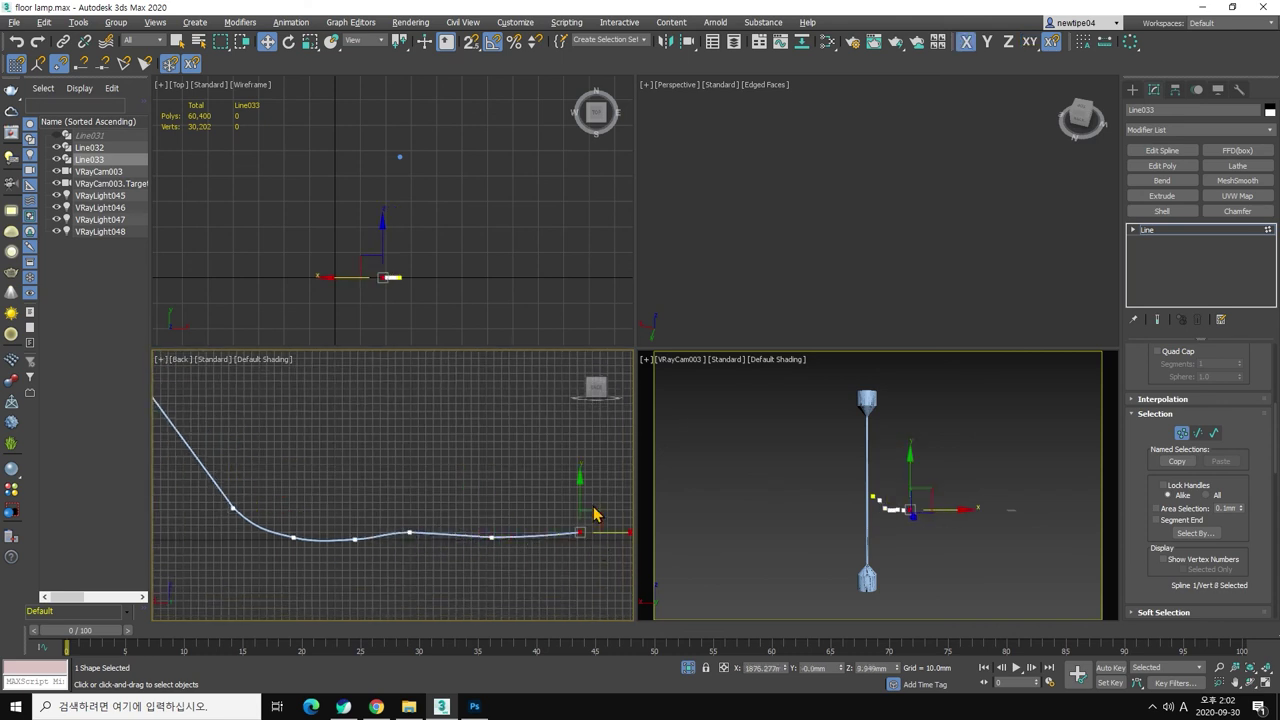
drag(590, 515, 594, 520)
click(409, 529)
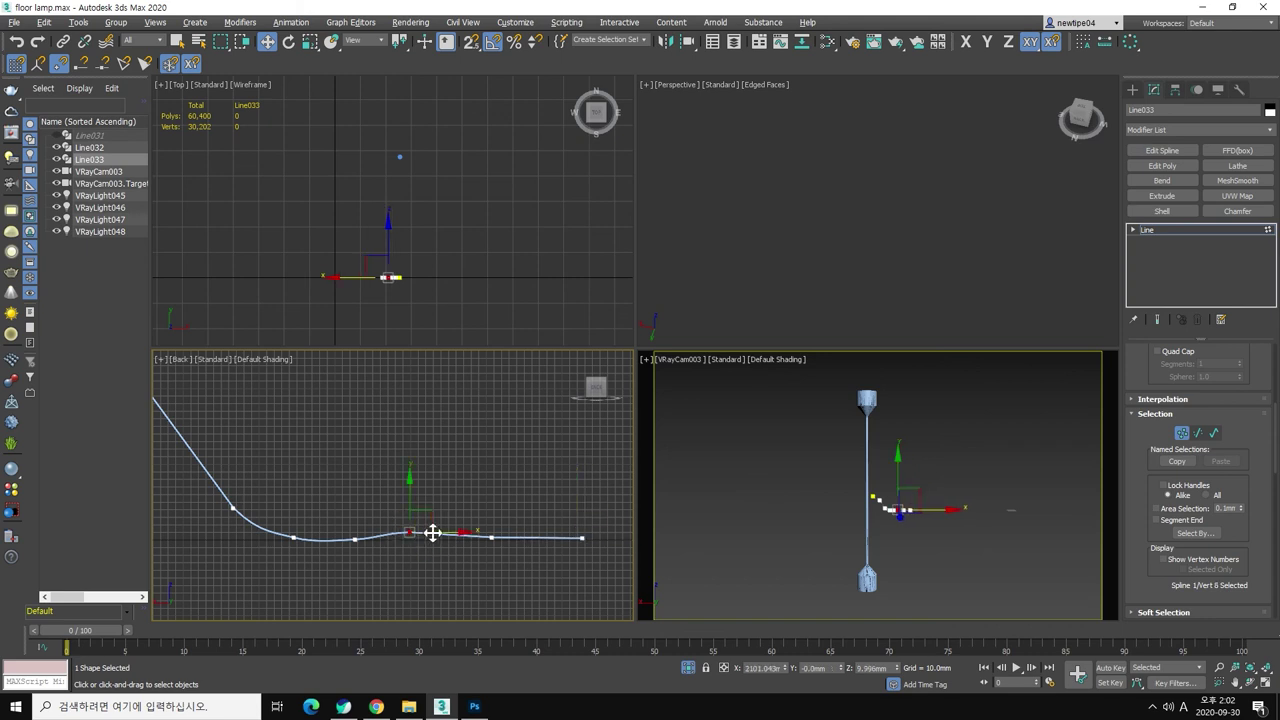
drag(449, 531, 457, 531)
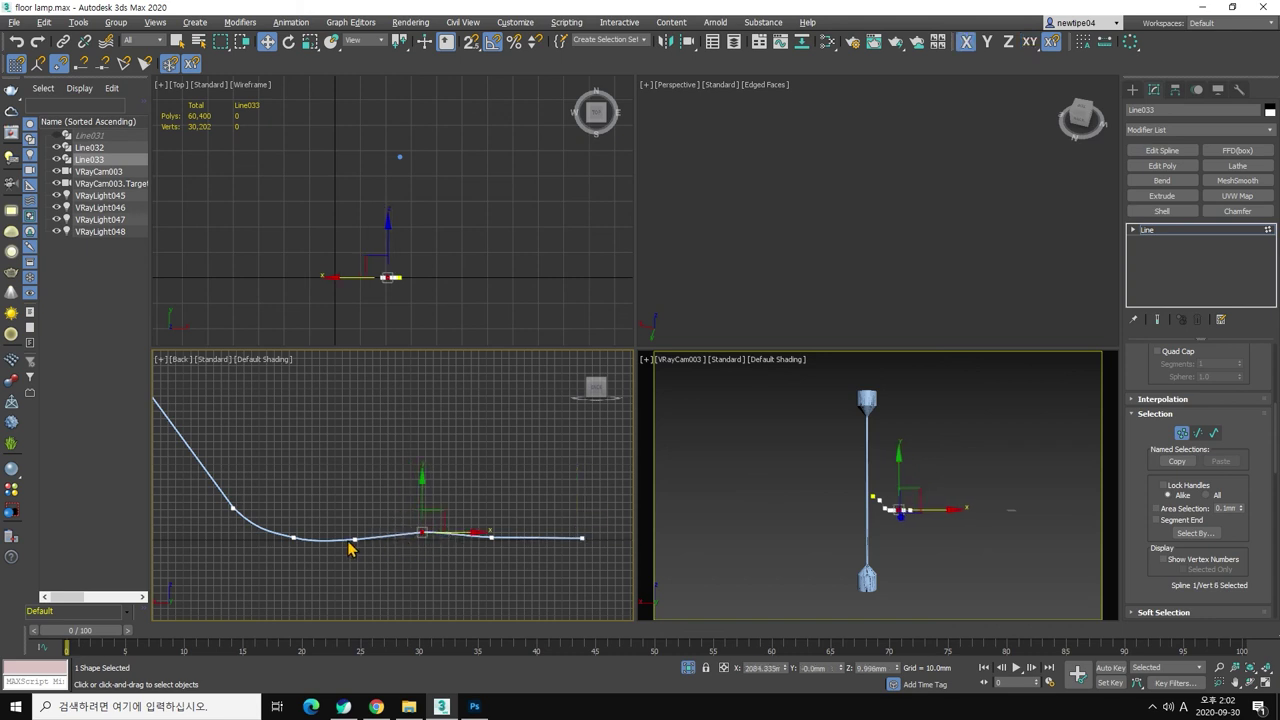
scroll(307, 535, down, 1)
middle_drag(310, 536, 430, 545)
click(912, 550)
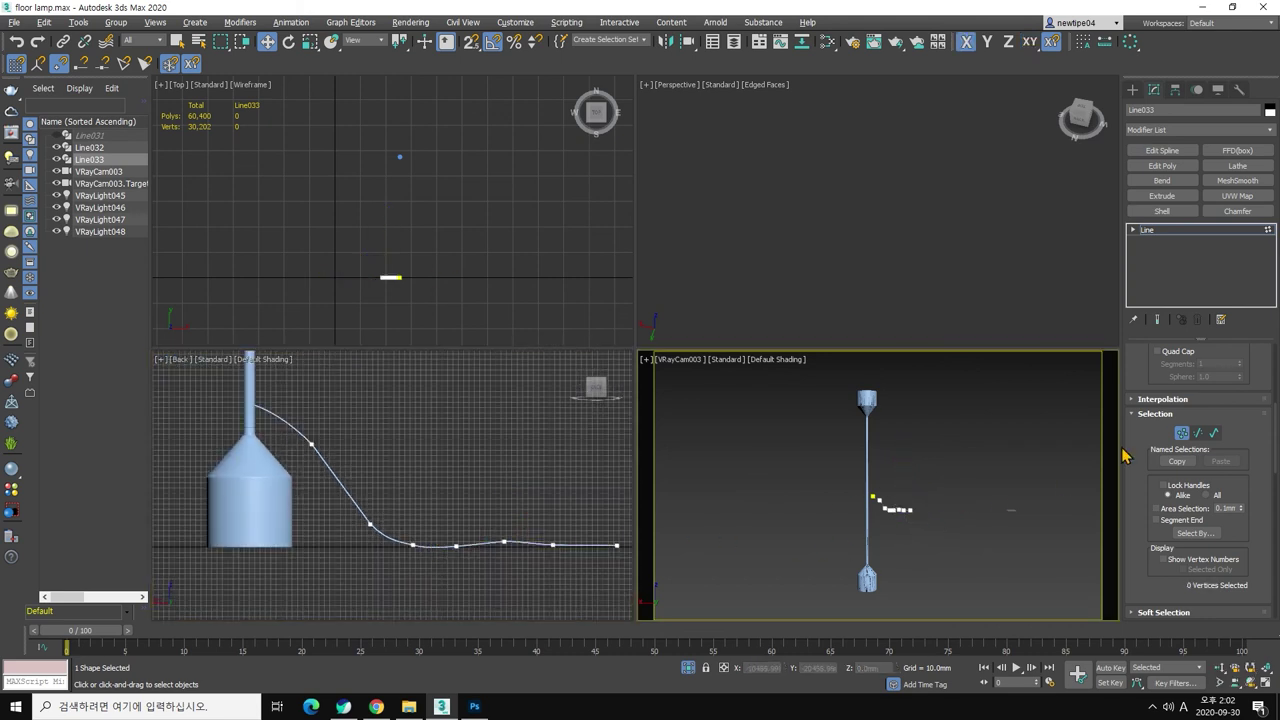
Step: Exit vertex mode and move the whole cable along Y in Top view to meet the lamp post
click(1183, 433)
drag(397, 240, 377, 124)
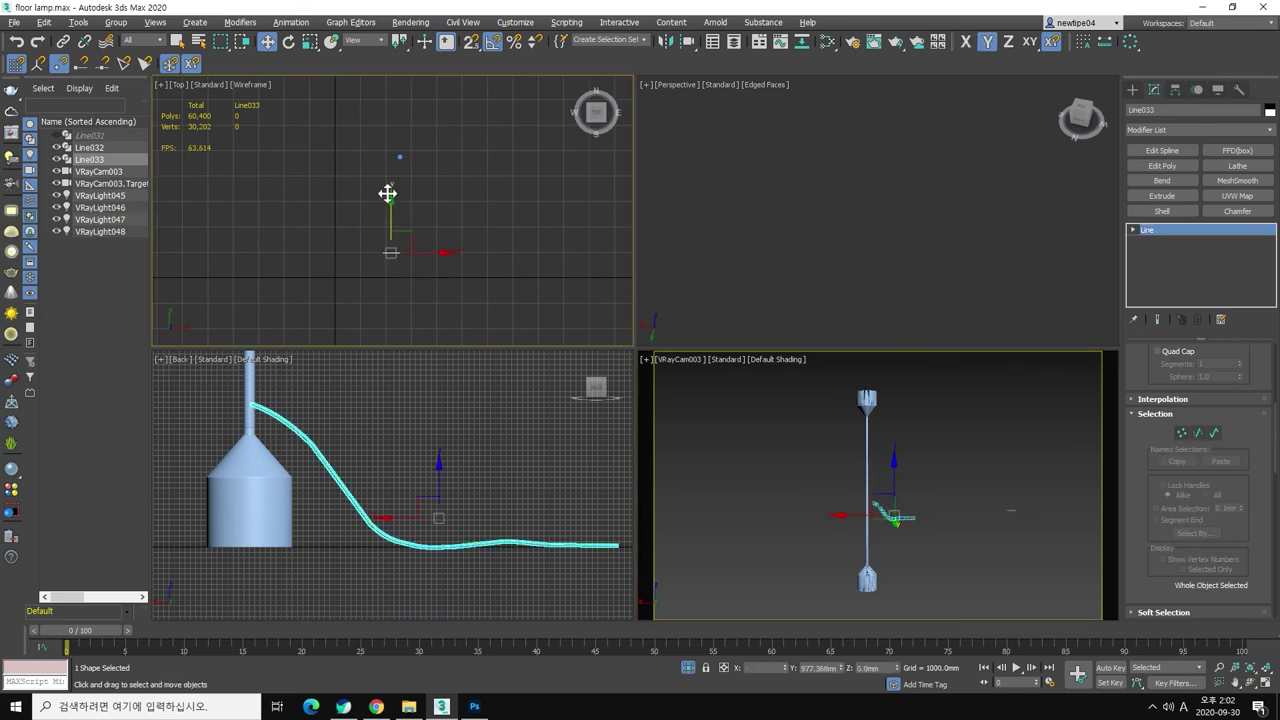
scroll(388, 150, up, 5)
middle_drag(400, 243, 397, 197)
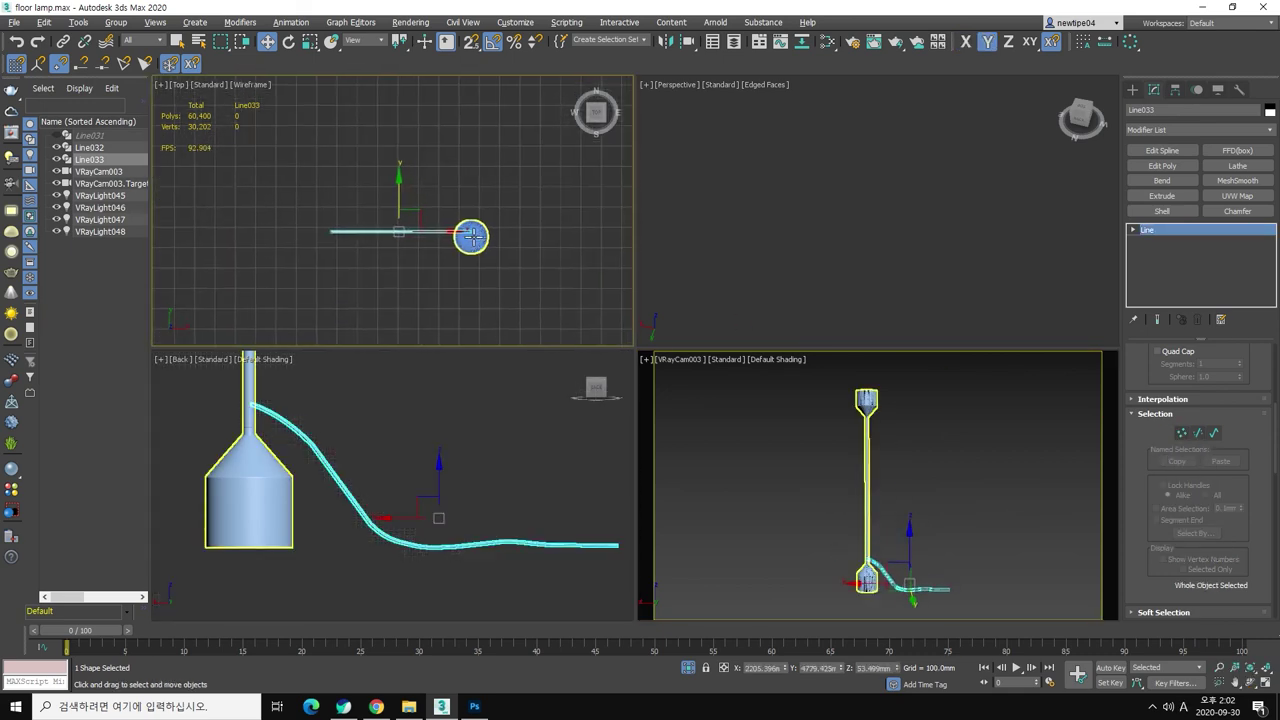
drag(397, 197, 397, 201)
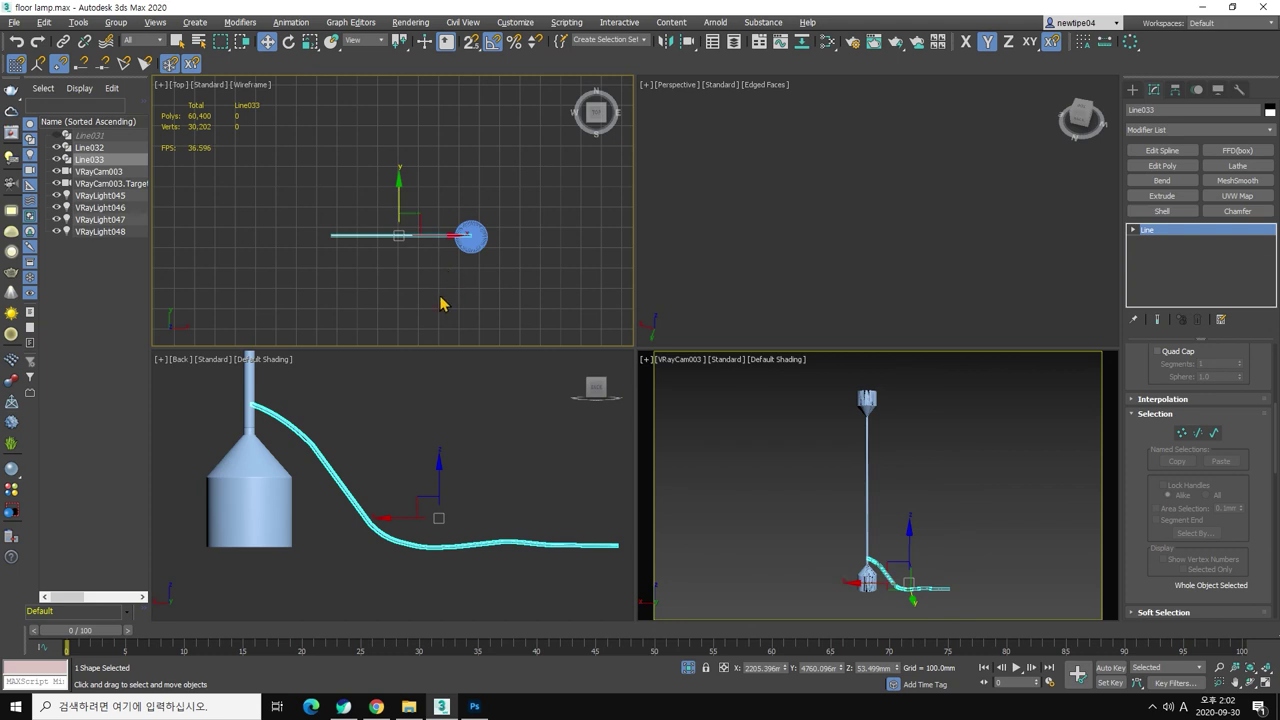
scroll(257, 406, up, 2)
scroll(252, 404, up, 2)
scroll(251, 403, up, 2)
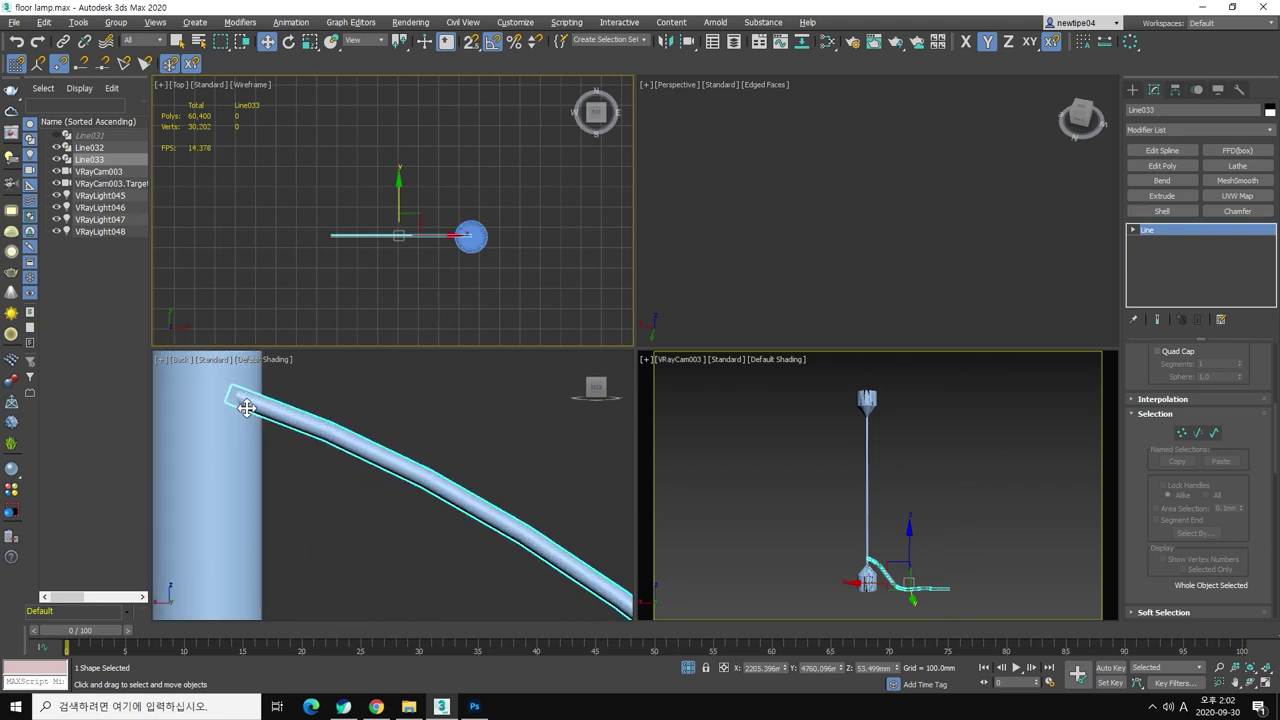
scroll(248, 408, up, 1)
scroll(250, 408, down, 1)
scroll(265, 414, down, 1)
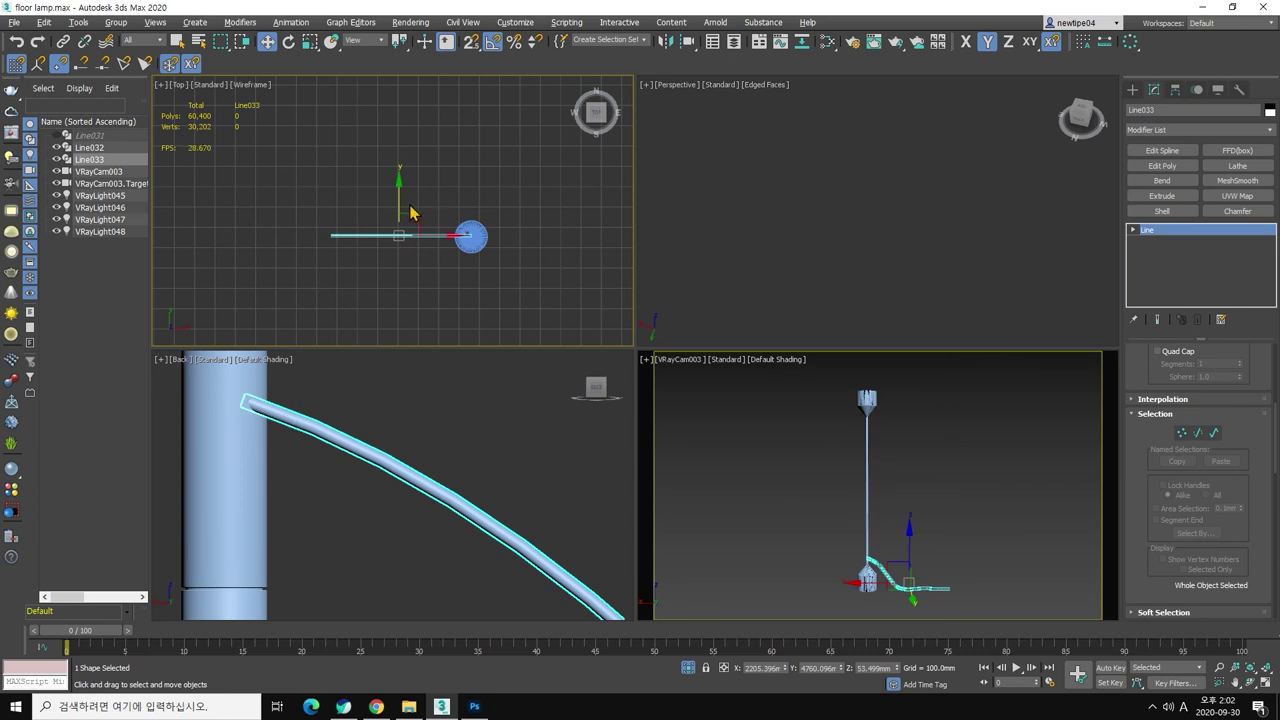
drag(410, 212, 411, 214)
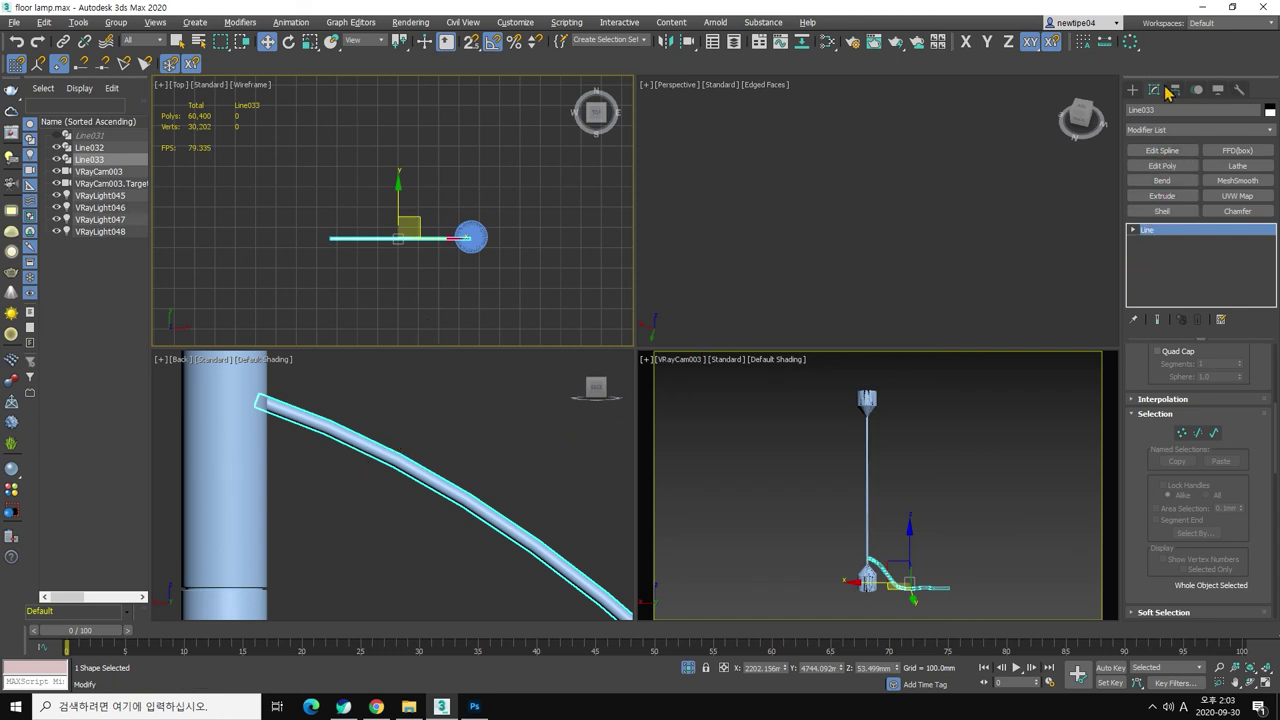
click(1133, 89)
Step: Draw a small ring circle, Circle001, on the lamp post in the Back view
click(1180, 194)
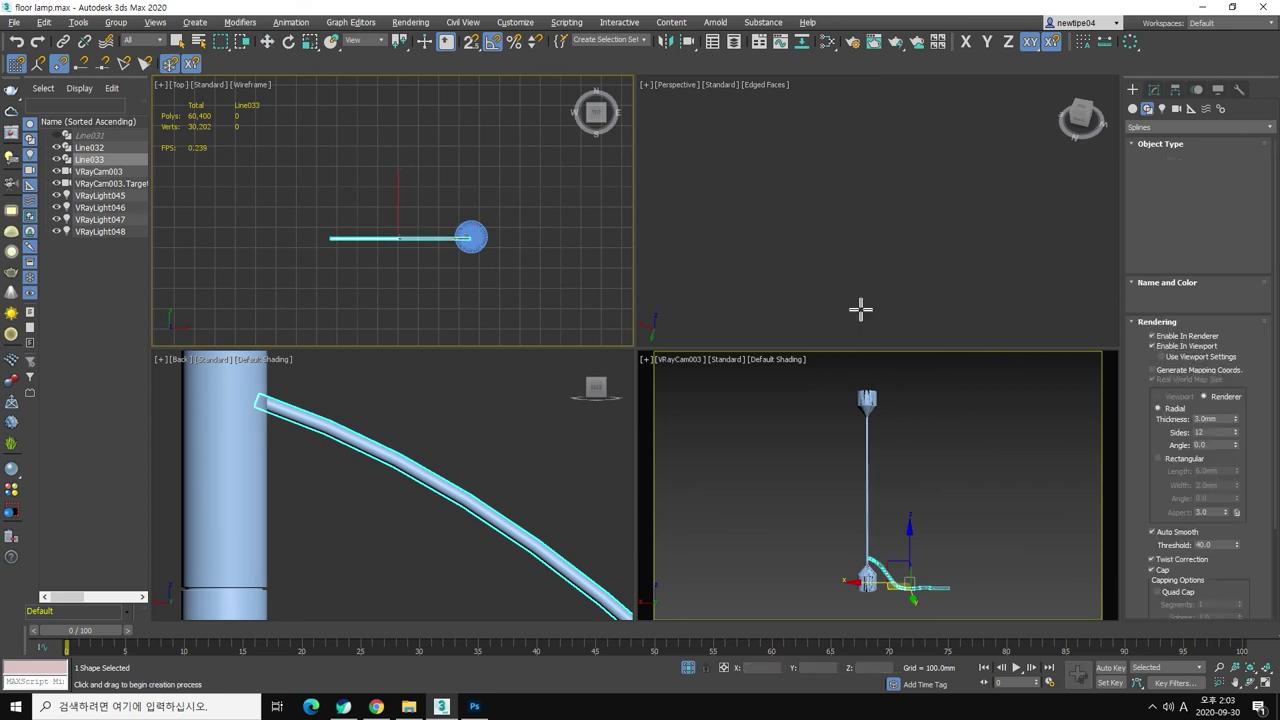
middle_drag(386, 434, 471, 434)
scroll(471, 434, down, 1)
scroll(400, 409, down, 2)
drag(388, 395, 404, 396)
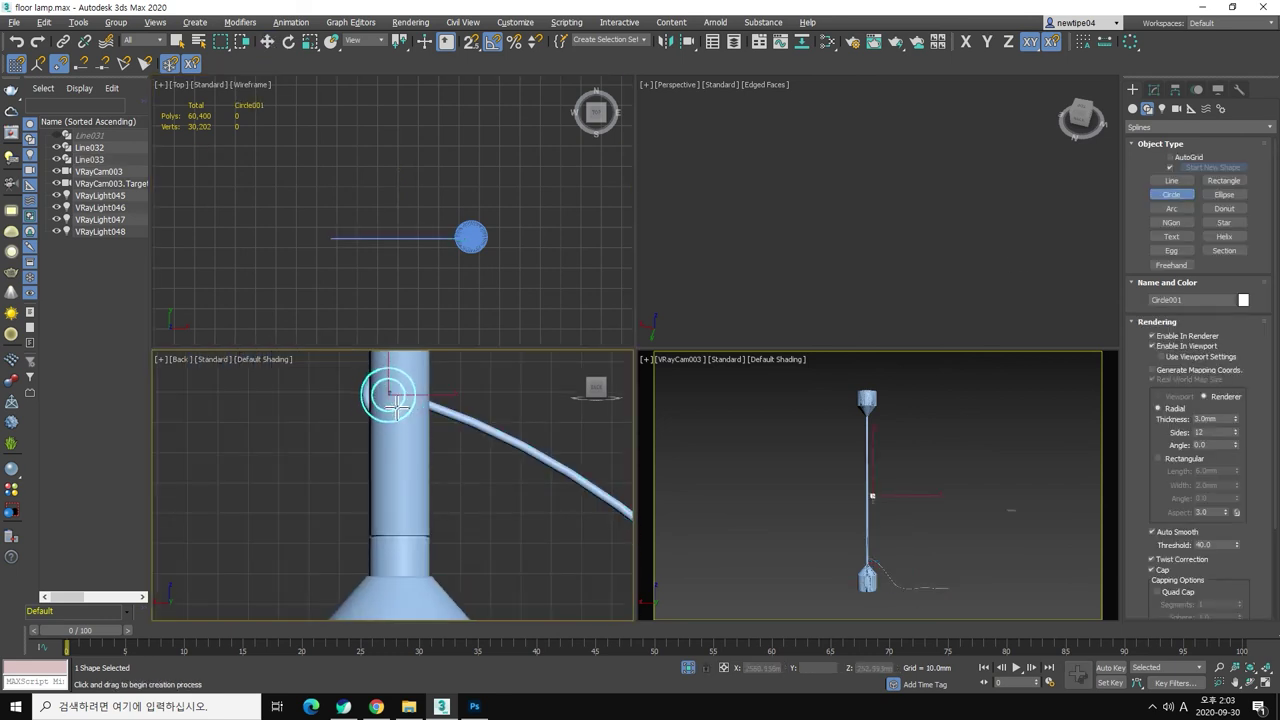
right_click(410, 397)
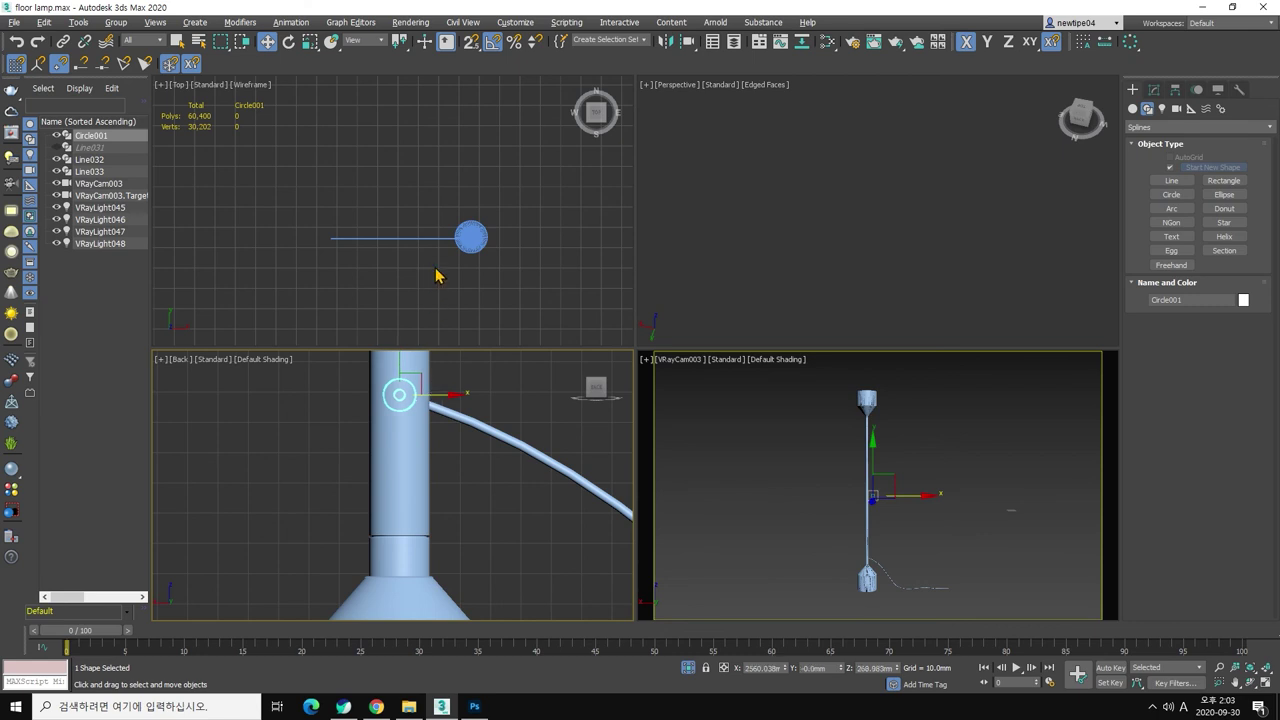
Step: Move the ring along Y to centre it on the lamp post from above
scroll(437, 276, down, 2)
scroll(437, 280, down, 2)
scroll(440, 258, down, 2)
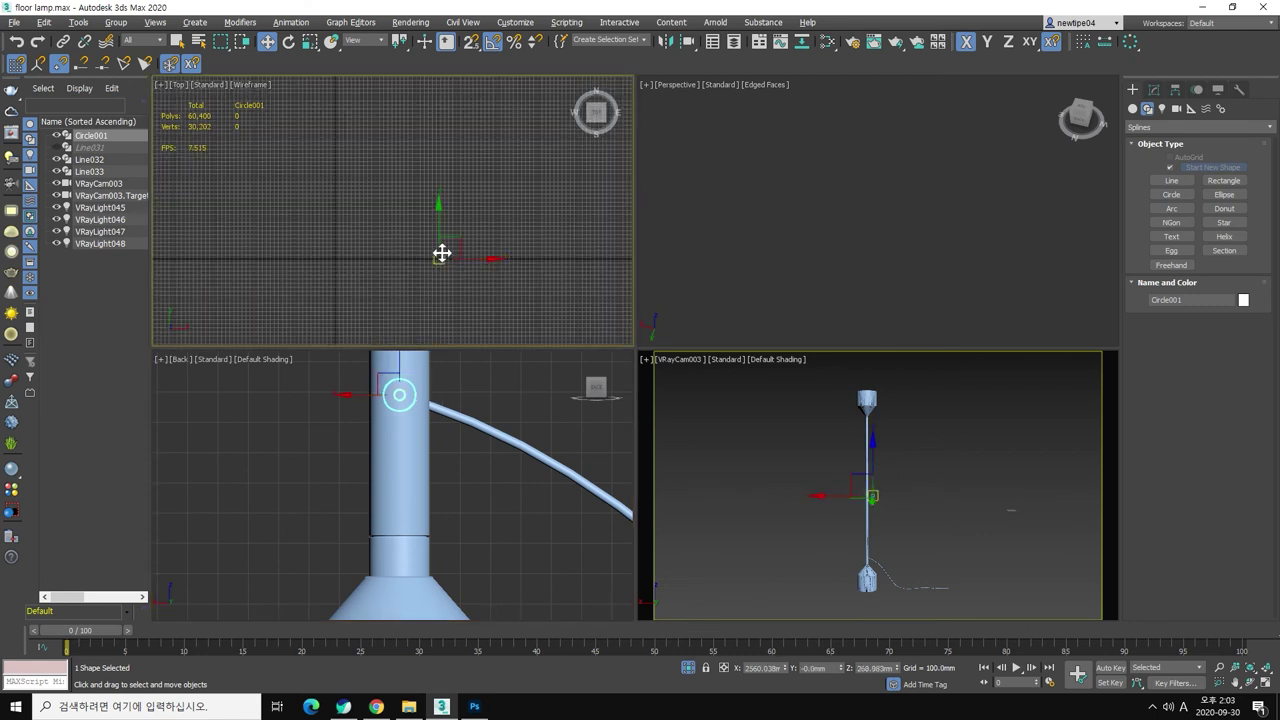
scroll(445, 262, up, 2)
scroll(449, 274, up, 1)
drag(440, 257, 447, 219)
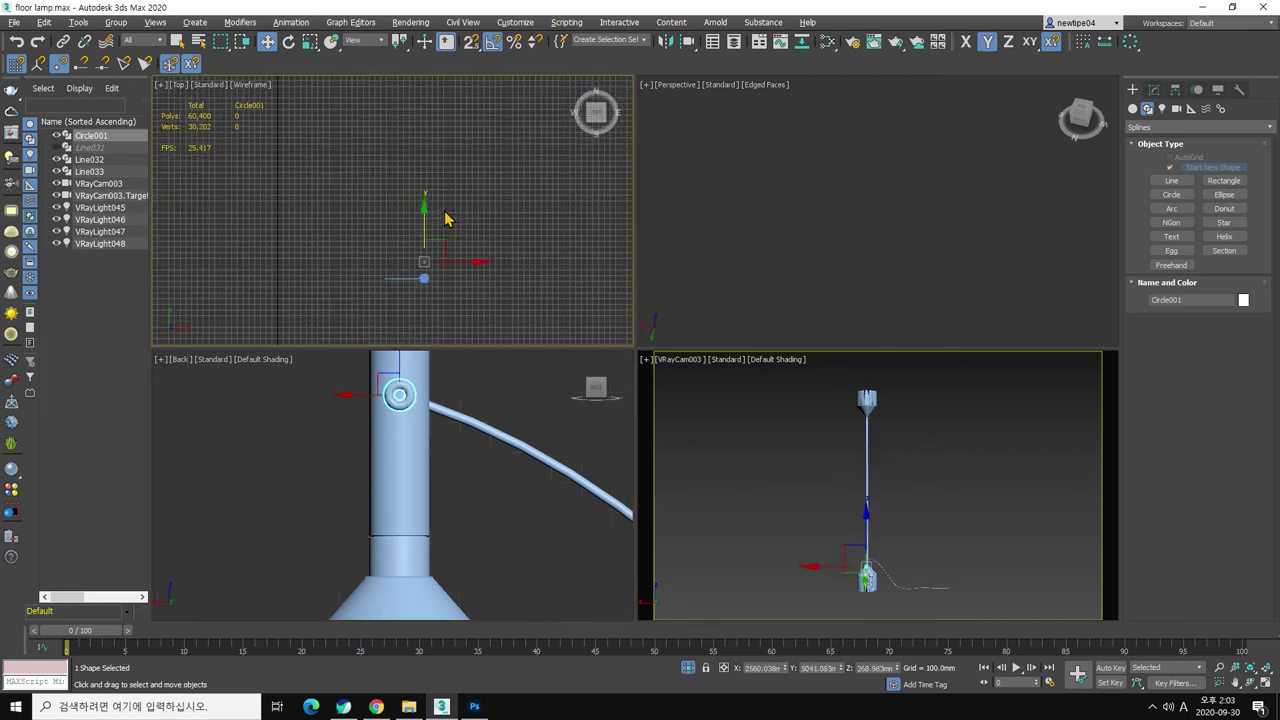
scroll(428, 258, up, 3)
middle_drag(423, 271, 434, 206)
drag(426, 191, 427, 207)
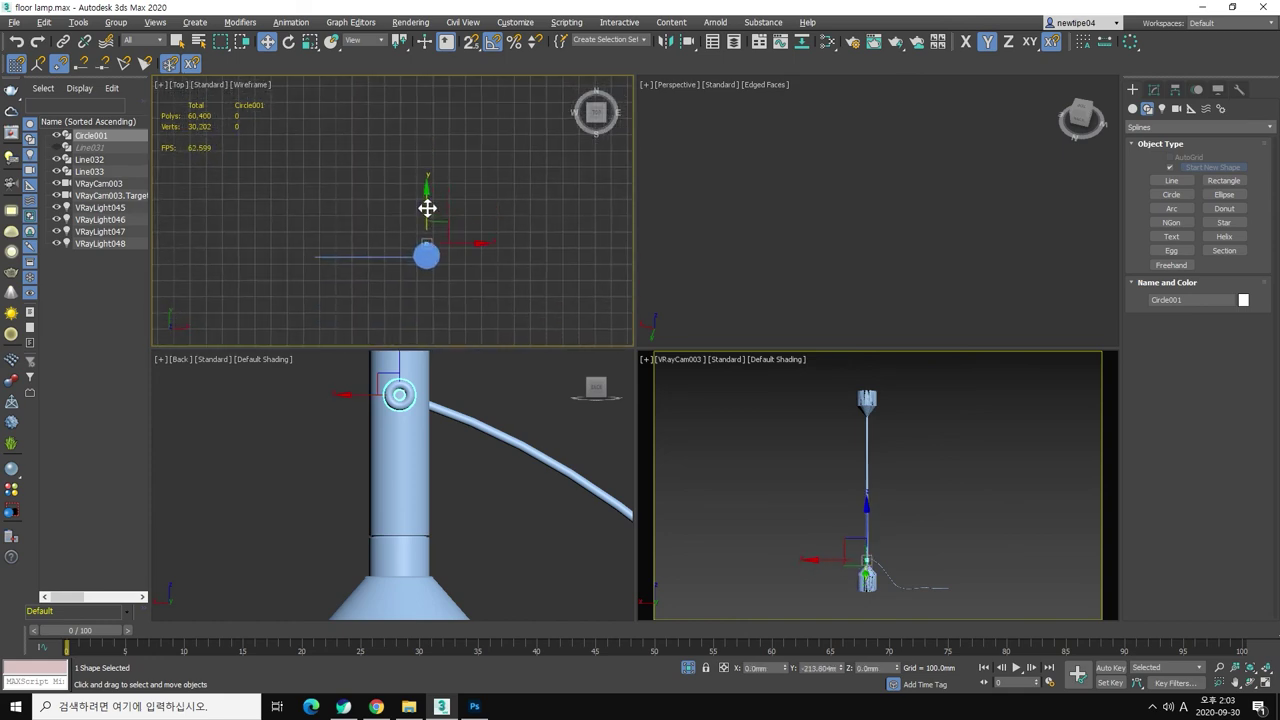
Step: Switch the perspective viewport to Left view and slide the ring along X against the pole
right_click(795, 170)
key(l)
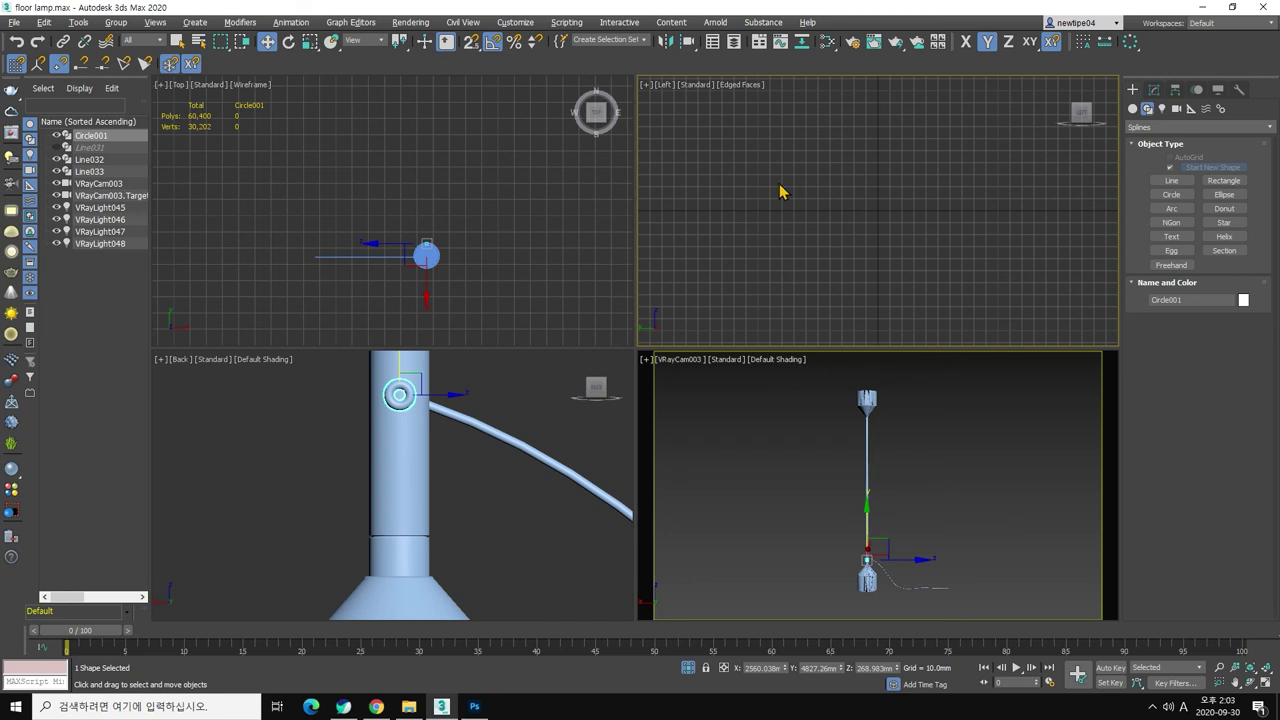
scroll(787, 191, down, 5)
scroll(820, 209, down, 2)
scroll(843, 214, up, 5)
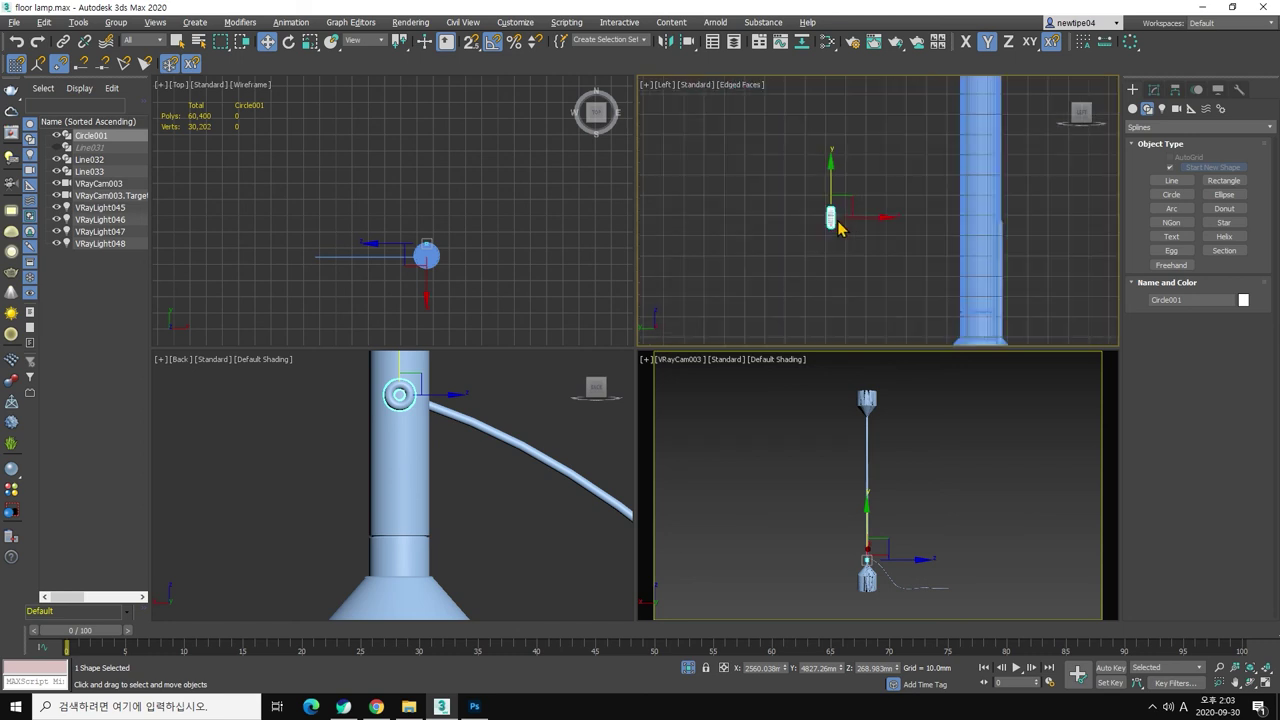
scroll(857, 216, down, 2)
drag(857, 216, 918, 216)
scroll(900, 214, up, 3)
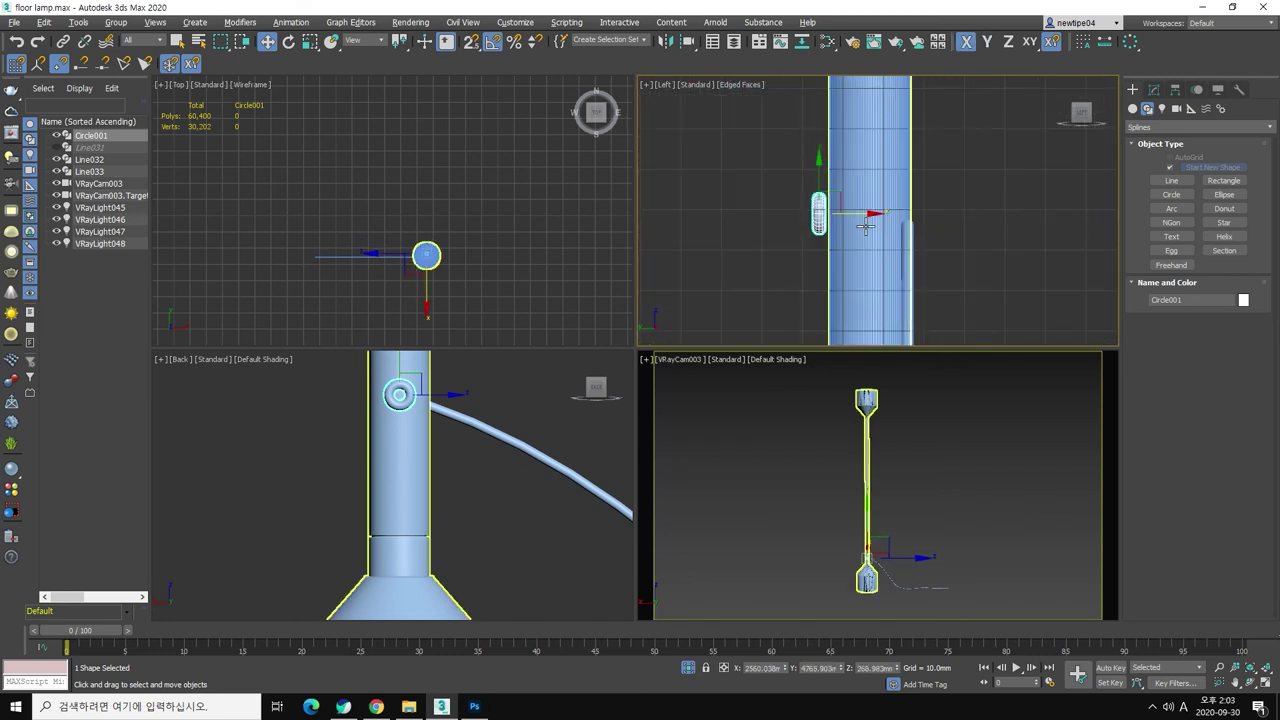
scroll(840, 208, up, 2)
drag(826, 204, 840, 207)
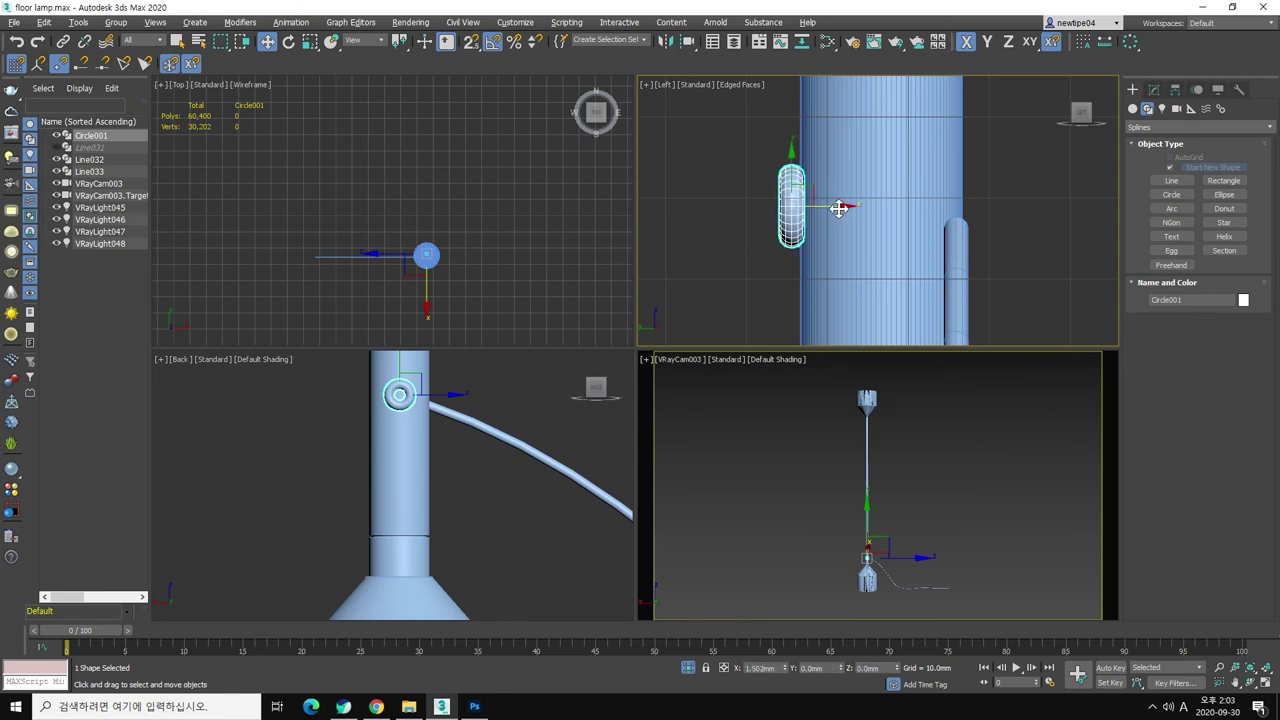
Step: Give the ring a rectangular rendered cross-section with 5.0 mm length
click(1154, 89)
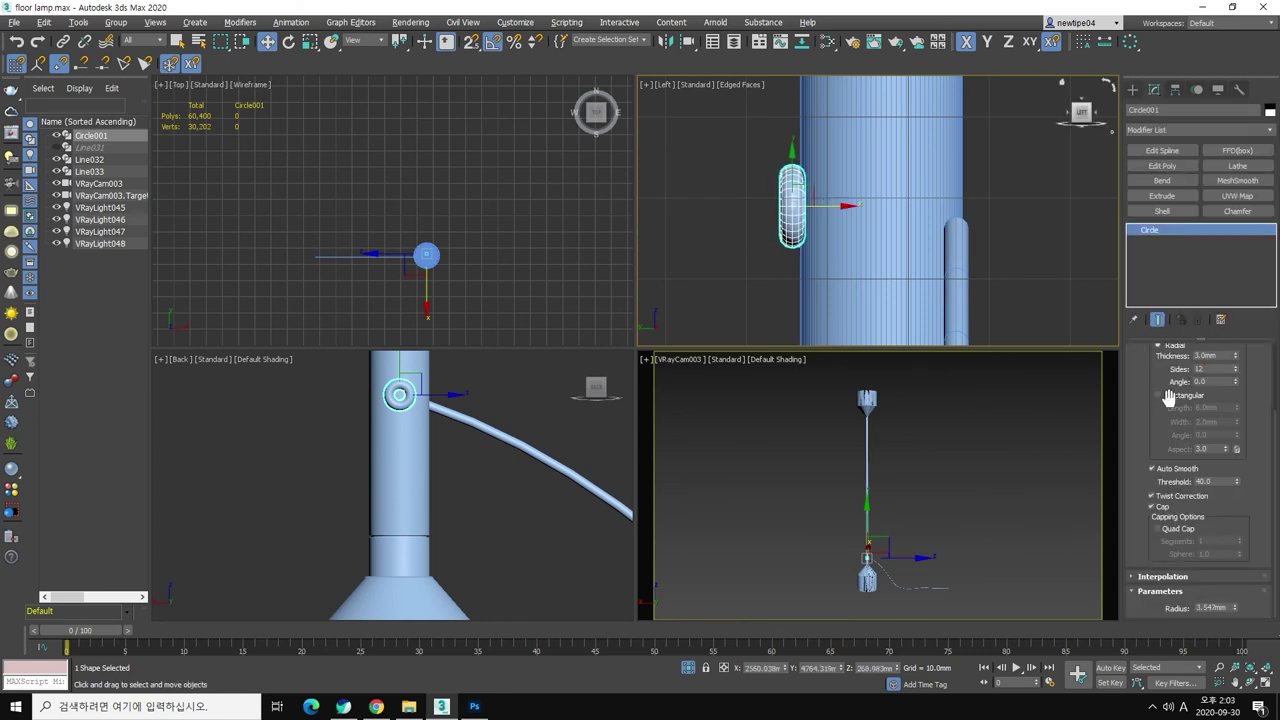
click(1160, 396)
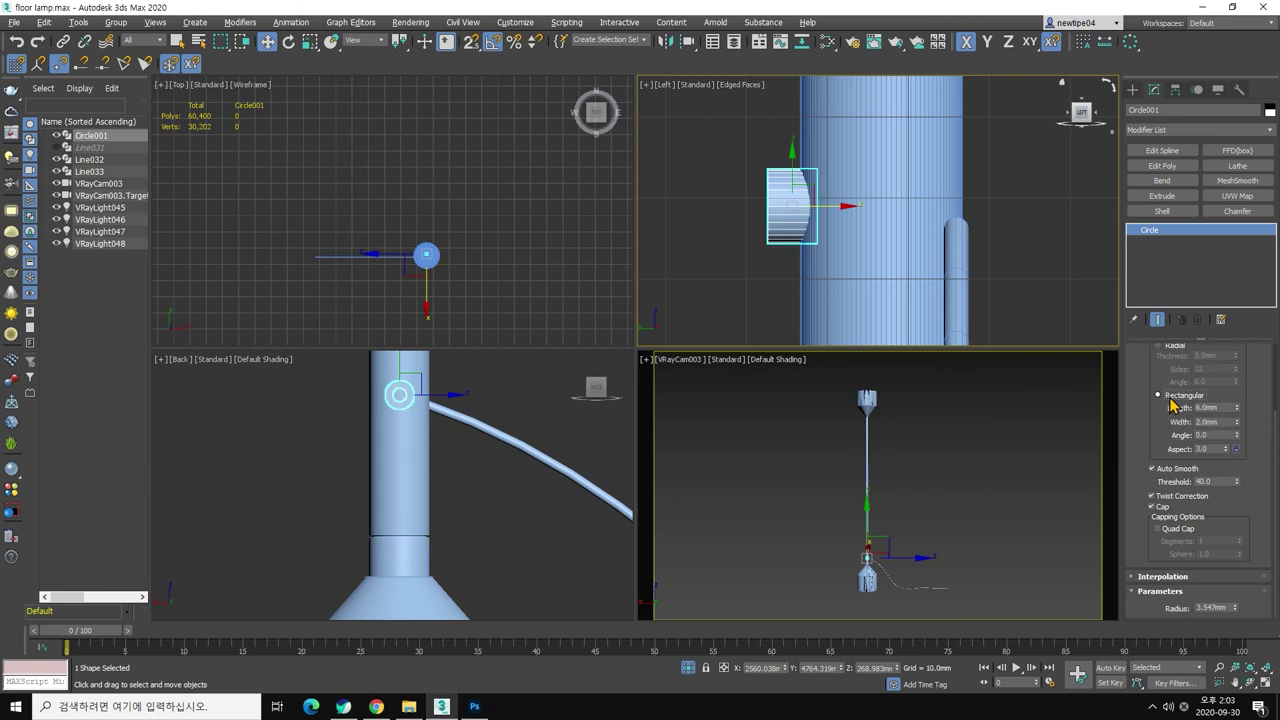
double_click(1226, 408)
text(5)
key(Return)
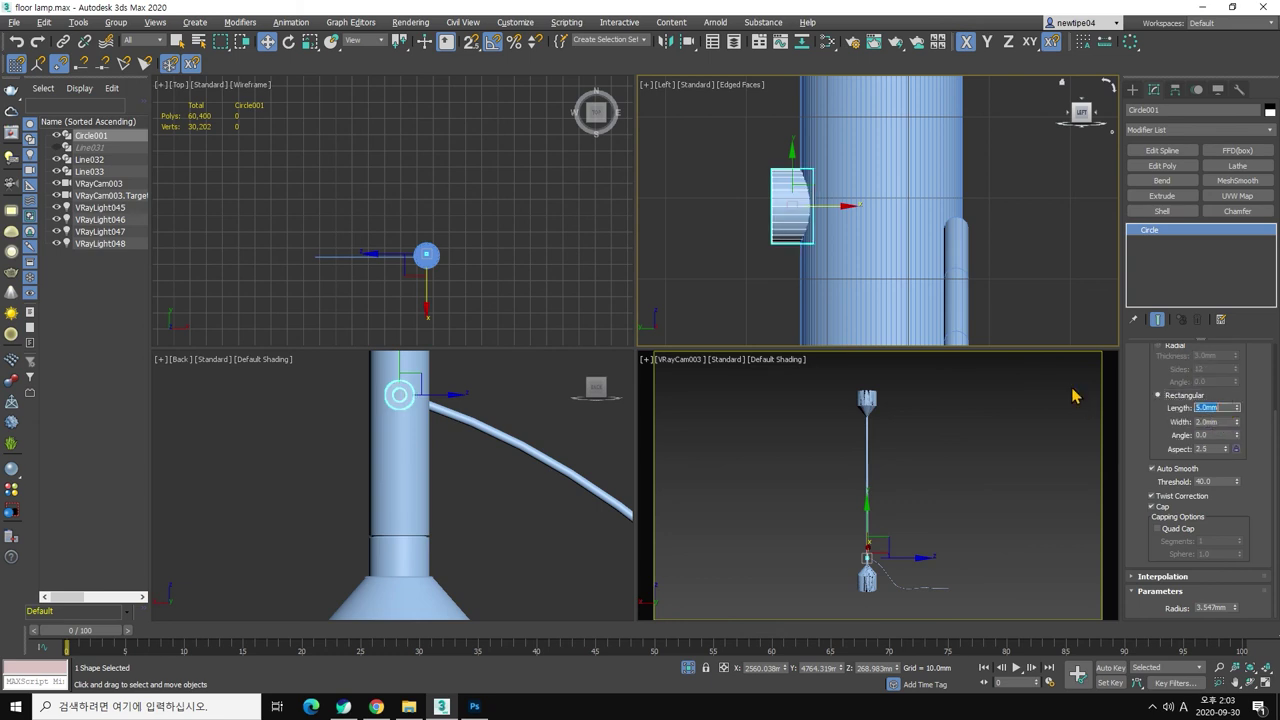
drag(817, 206, 833, 204)
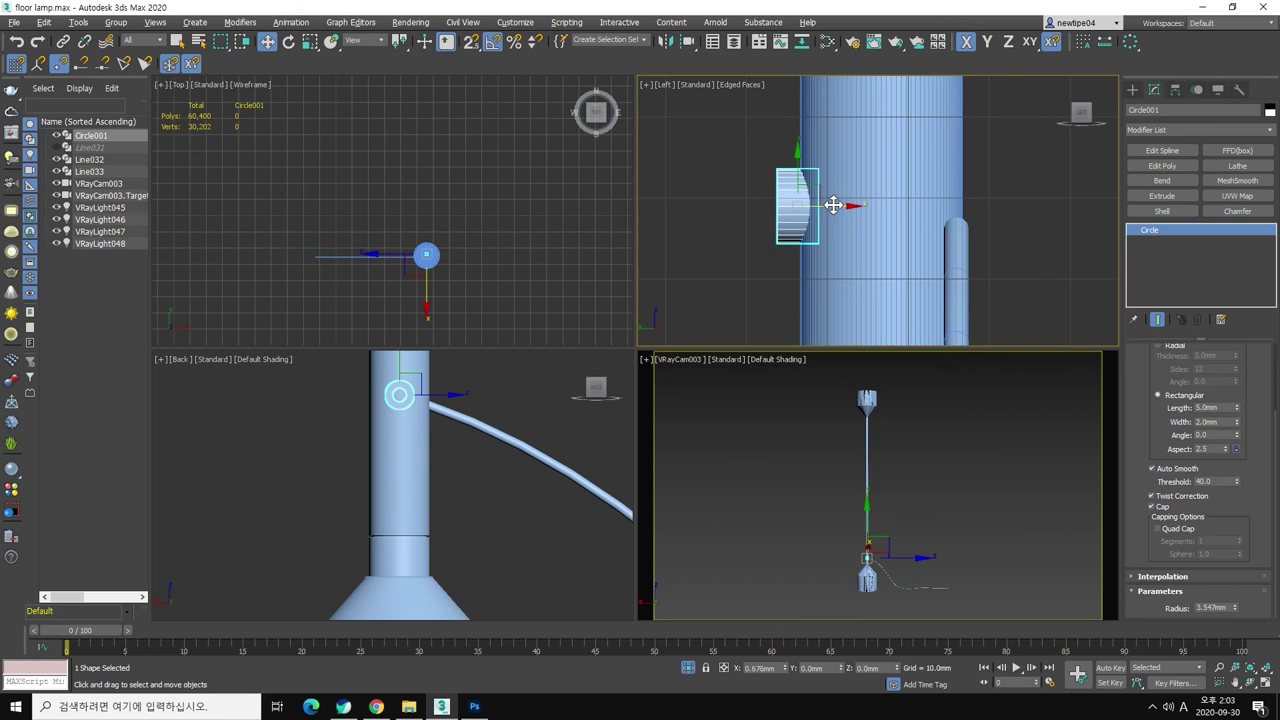
Step: Add a Chamfer modifier to the ring
click(1237, 211)
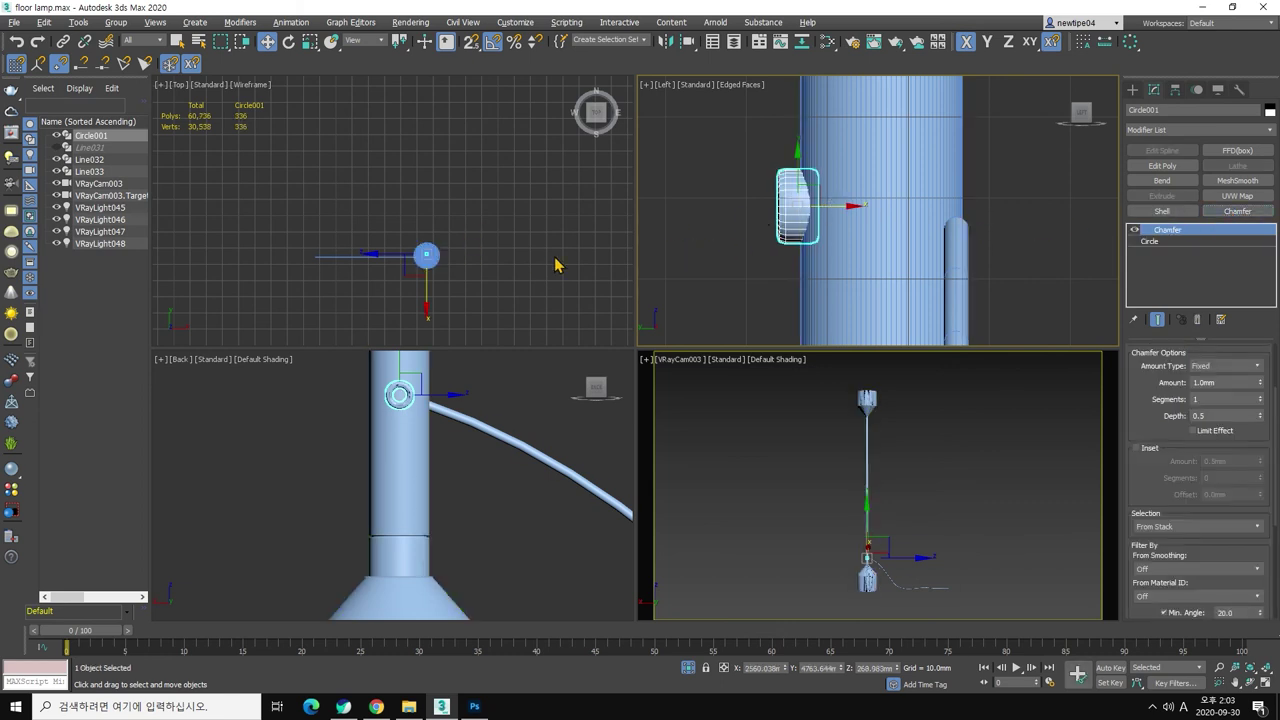
scroll(514, 251, up, 5)
scroll(517, 263, up, 3)
scroll(490, 240, down, 4)
scroll(490, 240, up, 2)
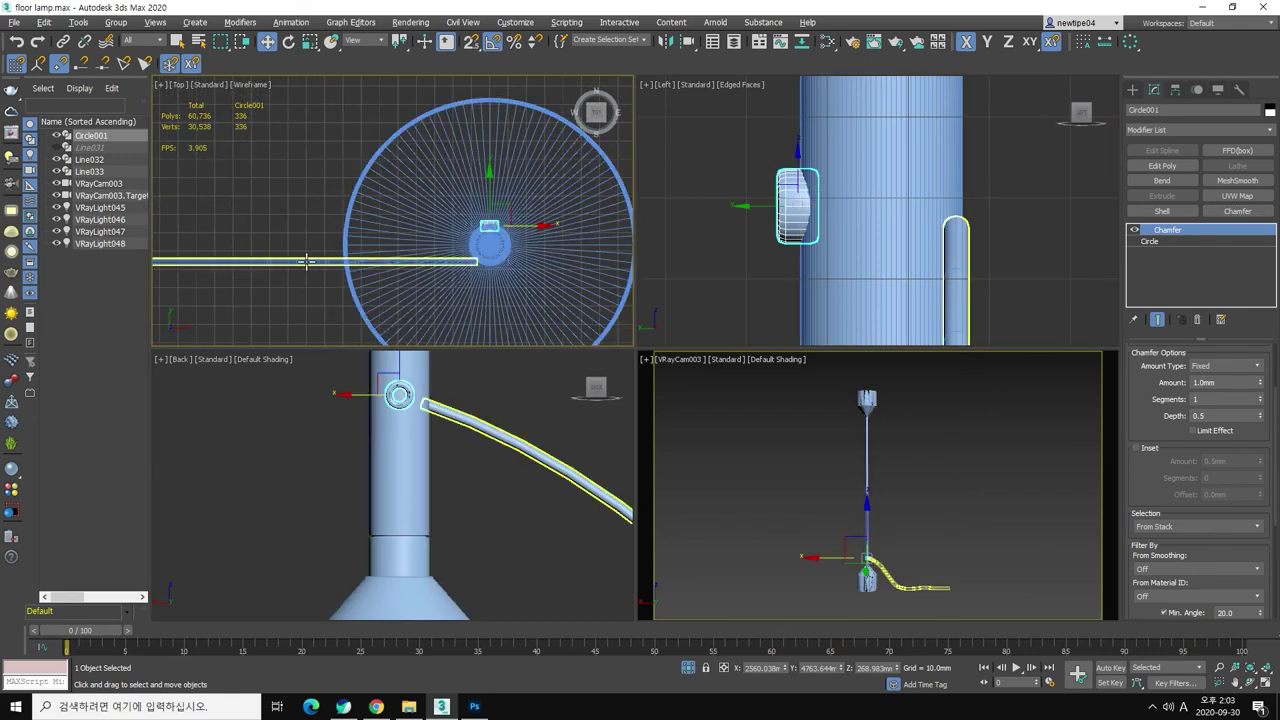
Step: Shift the cable Line033 slightly along Y
click(307, 262)
scroll(291, 263, down, 5)
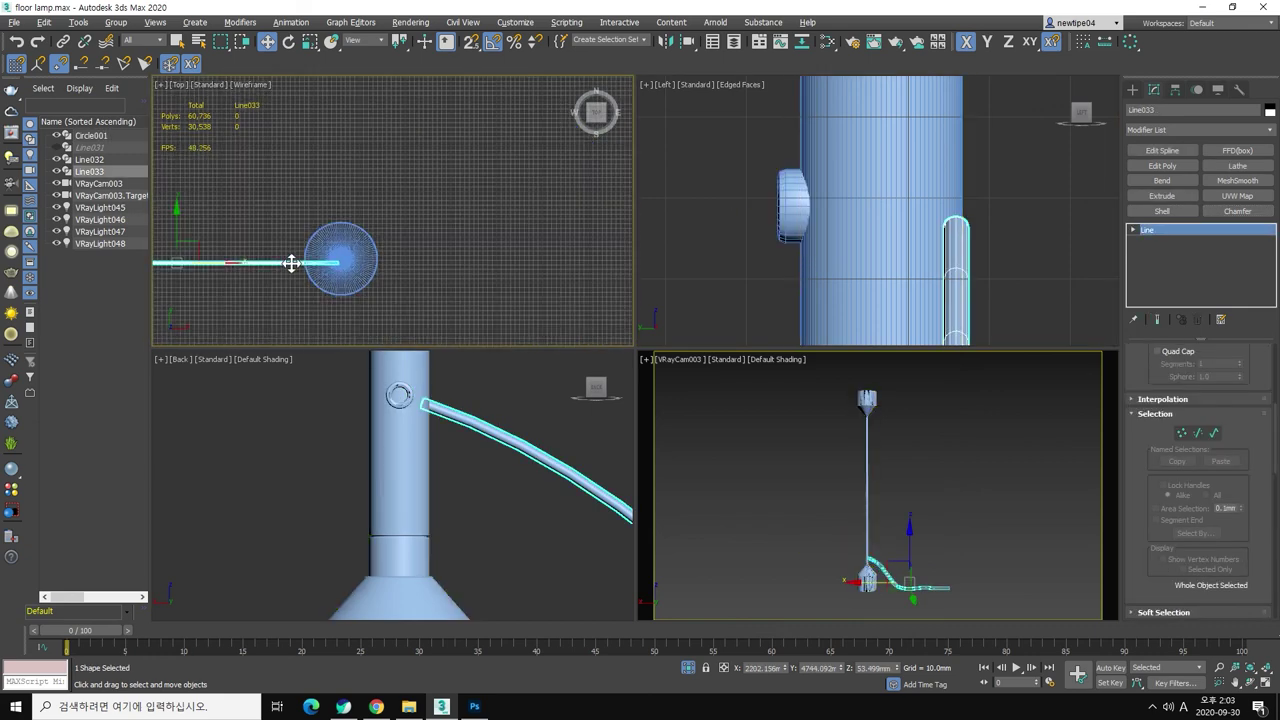
drag(177, 232, 178, 228)
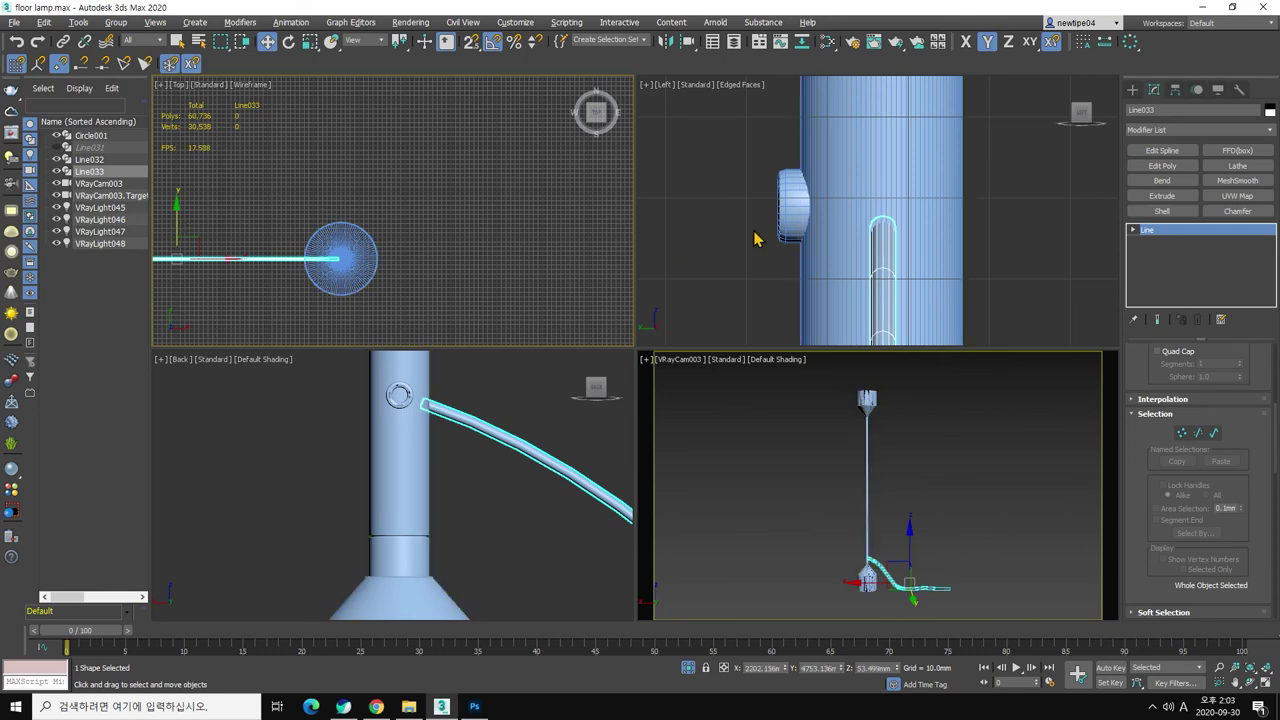
Step: Rotate the ring Circle001 90° on Z so it faces sideways
click(785, 222)
scroll(377, 214, up, 3)
key(e)
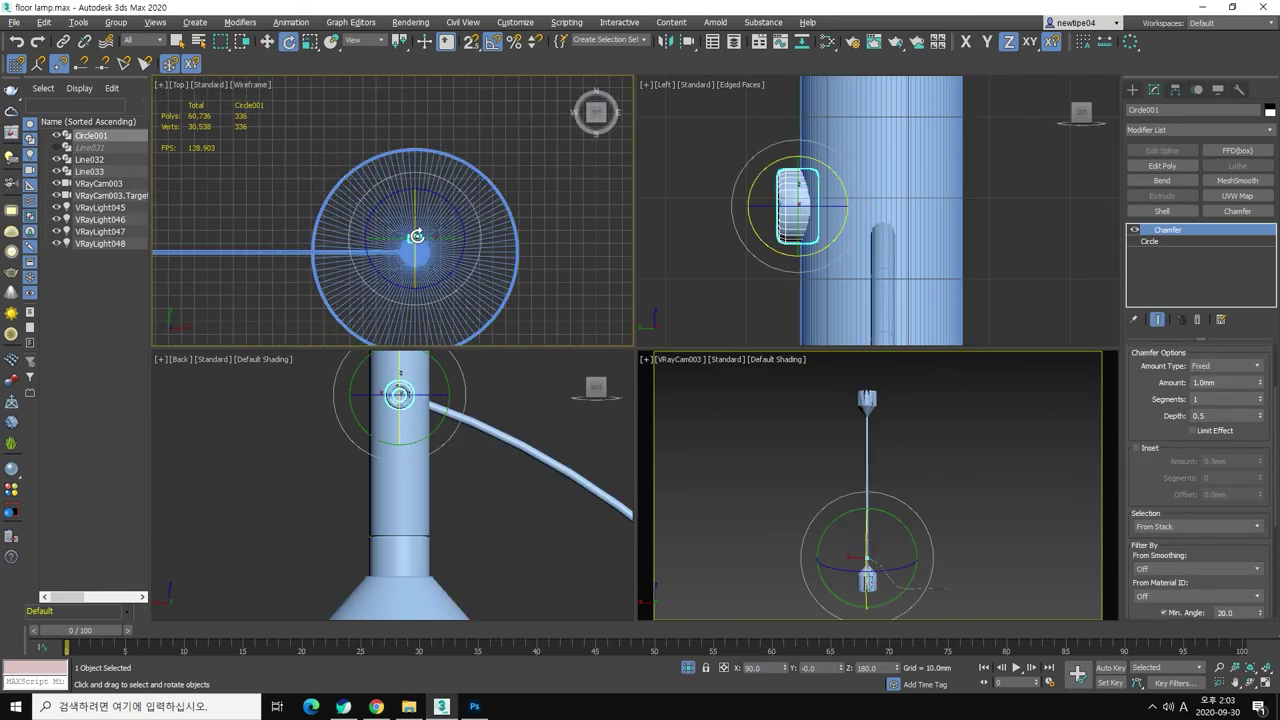
drag(443, 206, 396, 168)
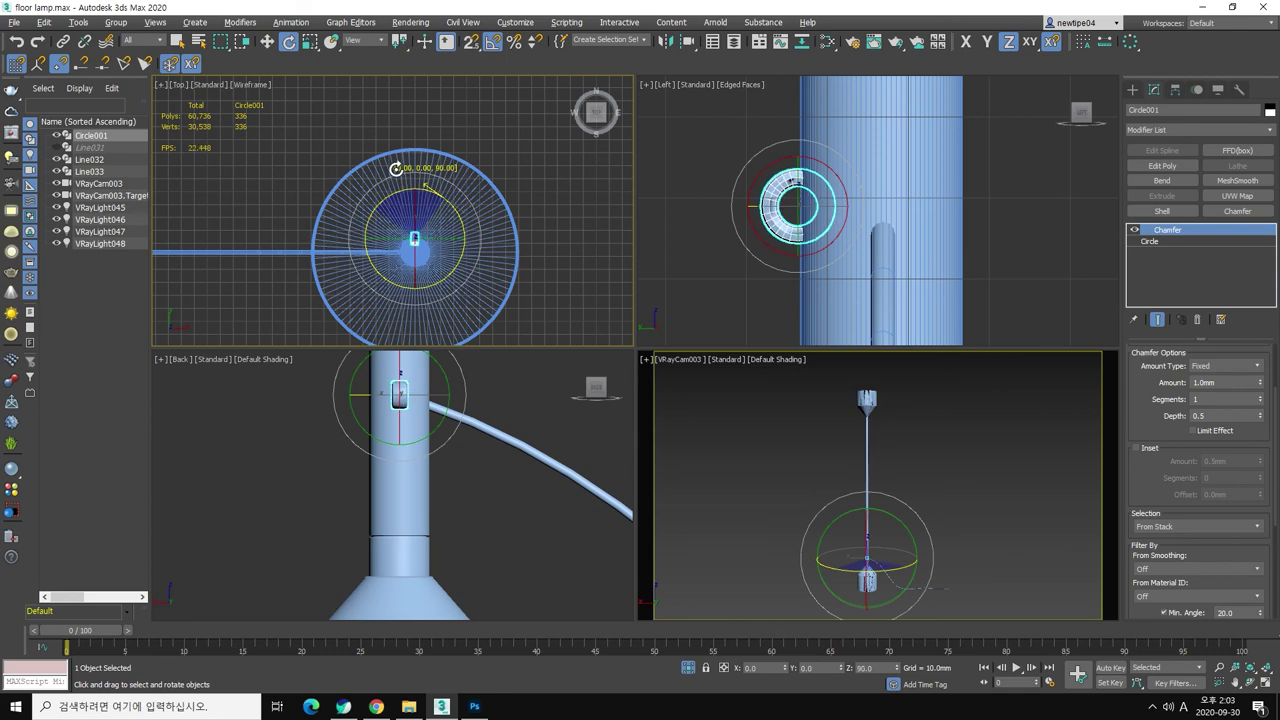
key(w)
Step: With snapping on, snap the ring onto the cable's end vertex at the stem
drag(428, 220, 420, 236)
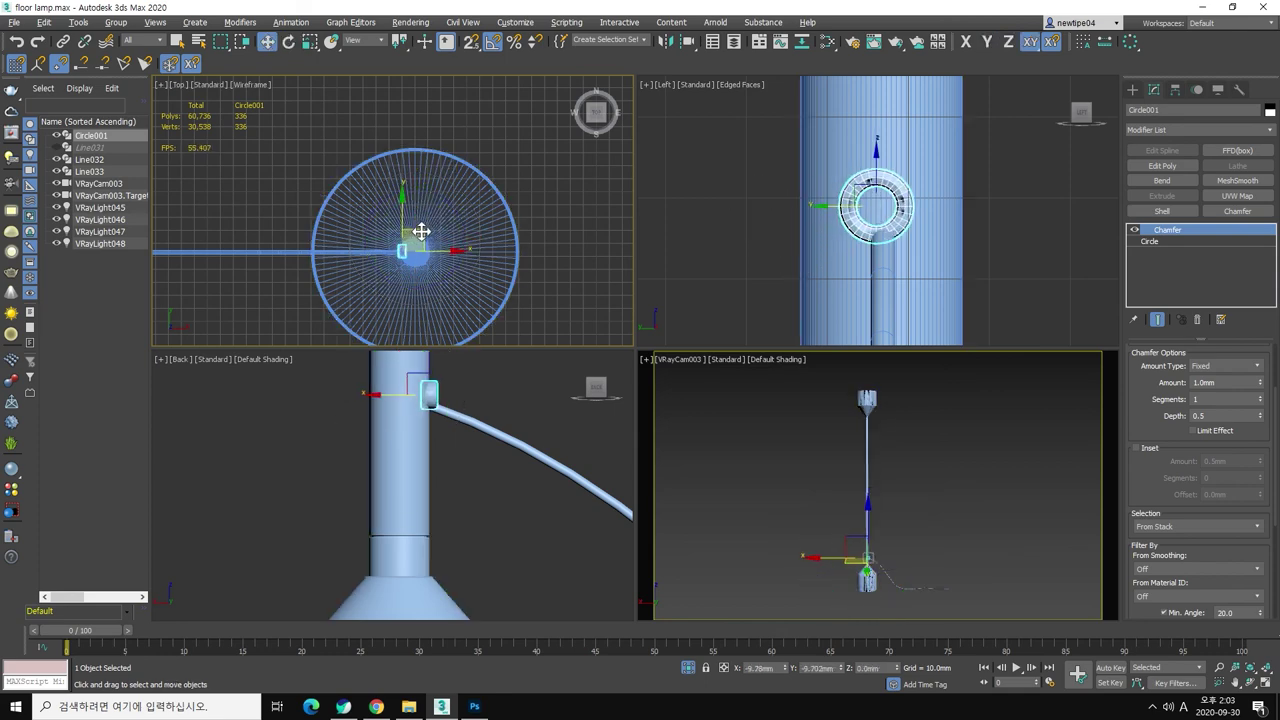
scroll(410, 251, up, 2)
scroll(405, 250, up, 2)
scroll(370, 251, up, 2)
key(s)
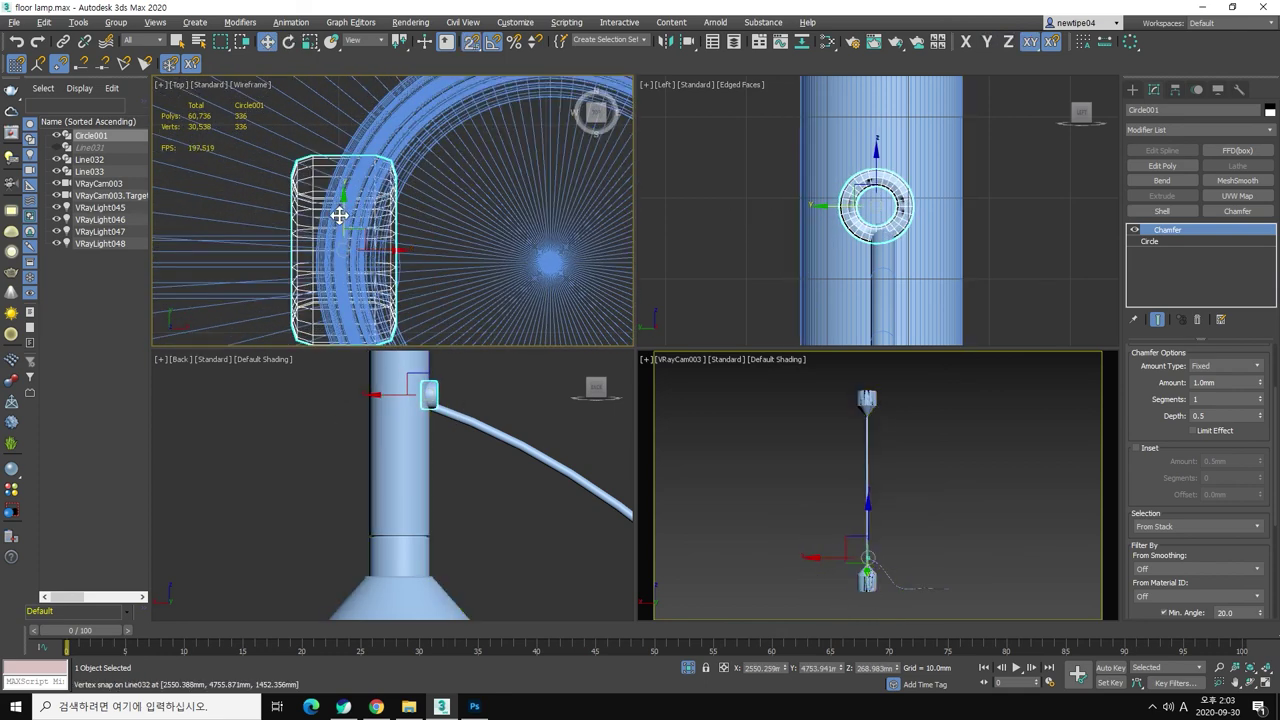
drag(337, 214, 551, 263)
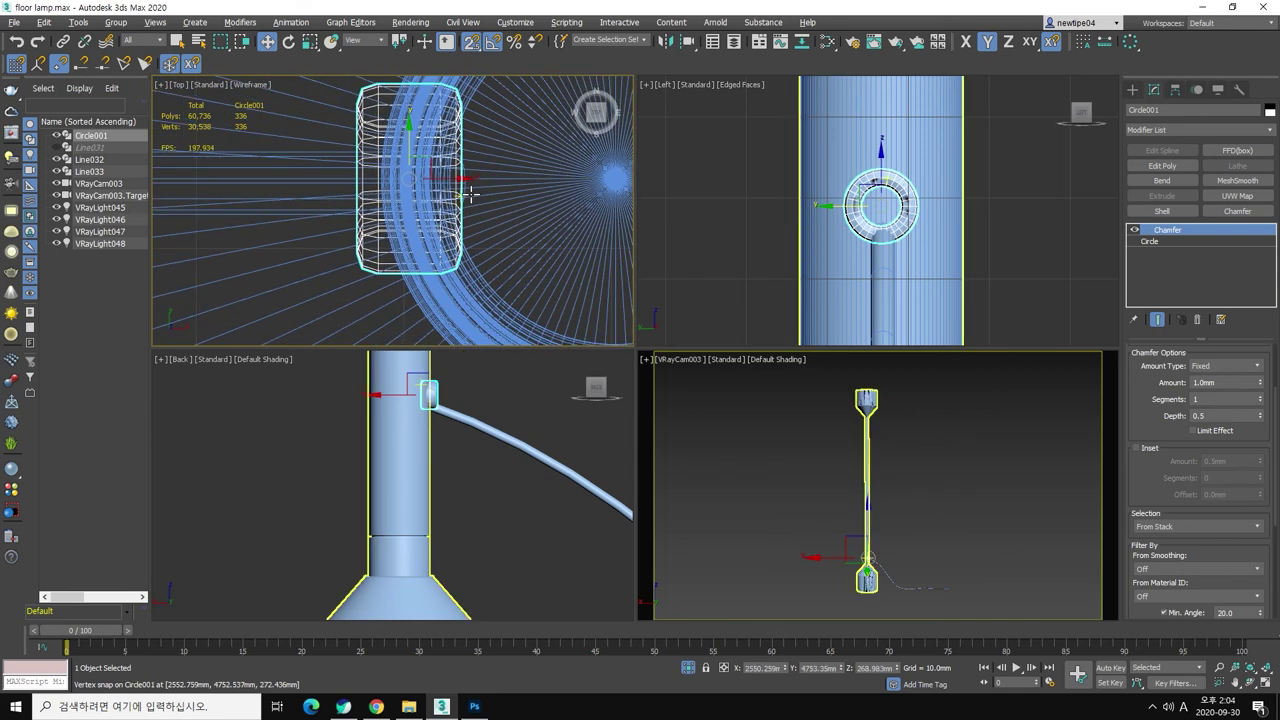
middle_drag(551, 263, 615, 180)
Step: Shrink the ring circle to a 2.234mm radius with a 3.0mm rectangular section length
click(1150, 241)
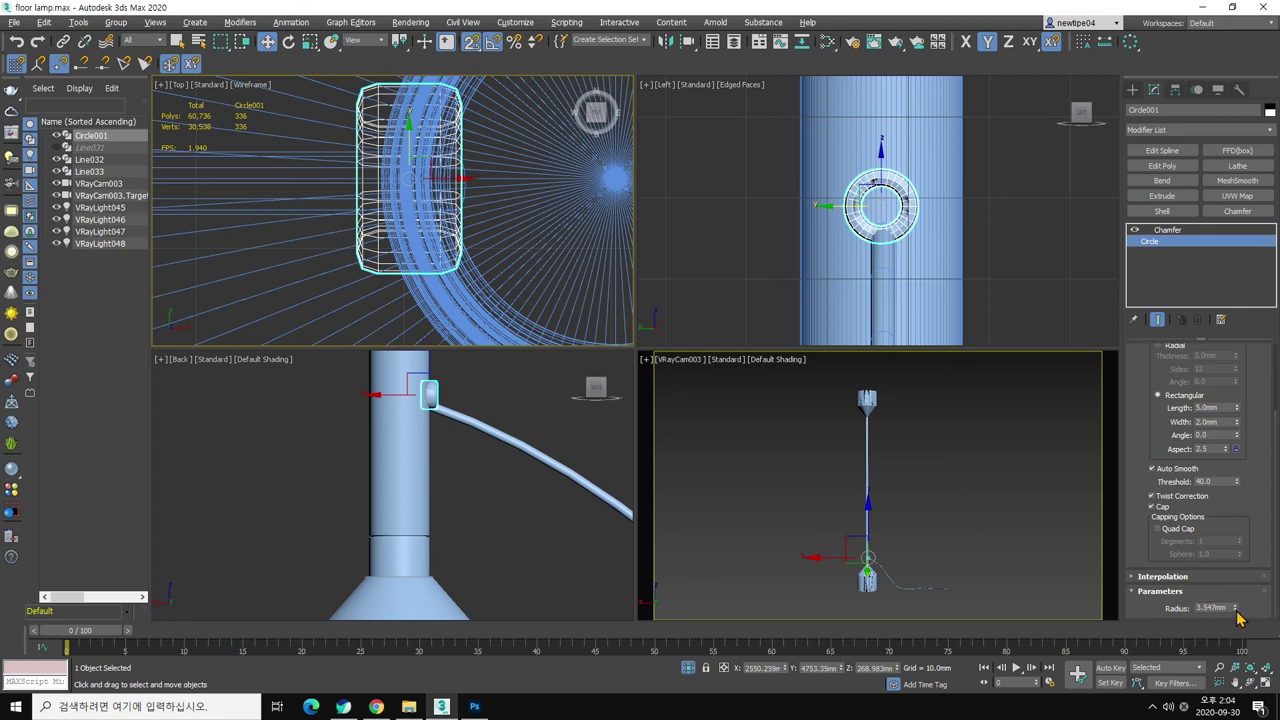
drag(1235, 607, 1237, 632)
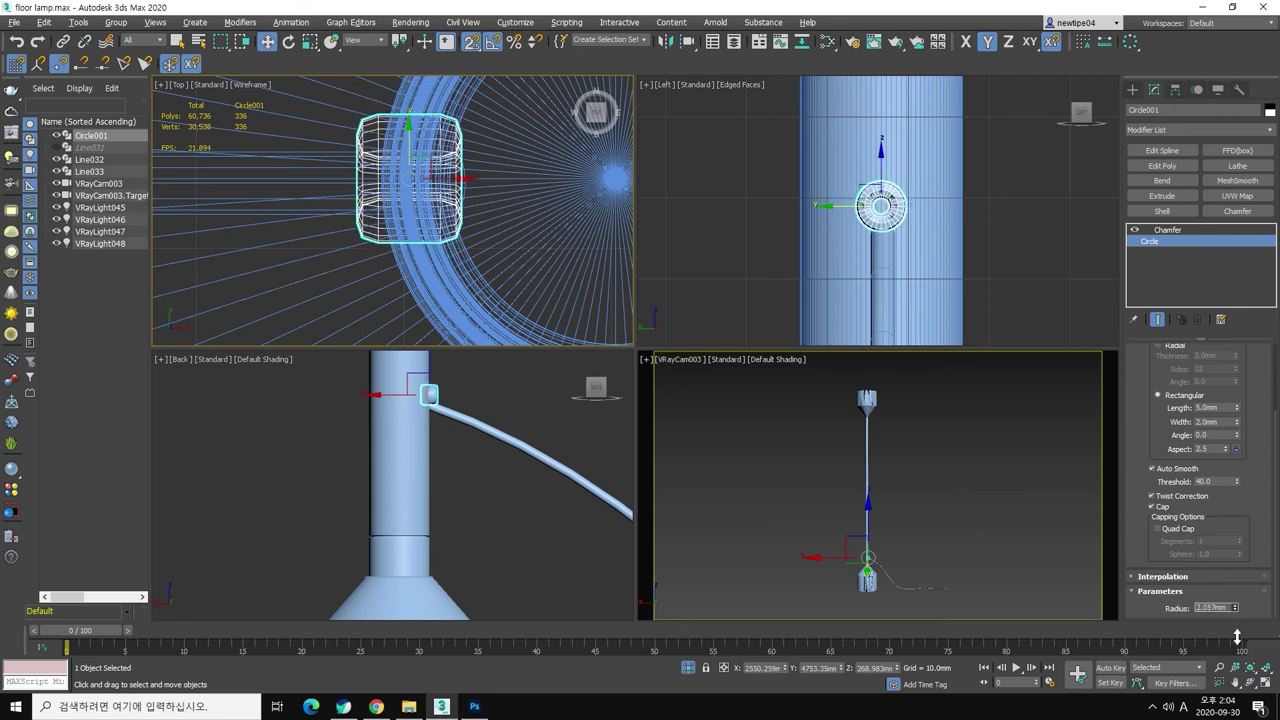
click(1172, 577)
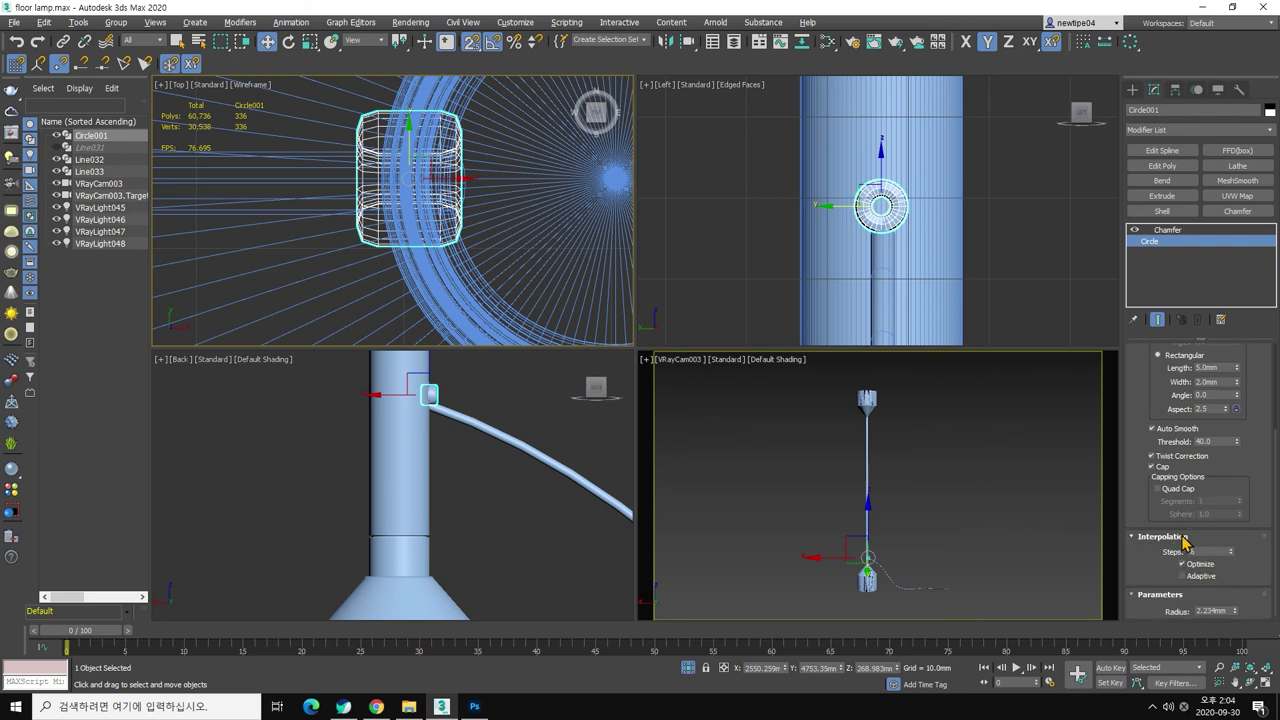
click(1183, 541)
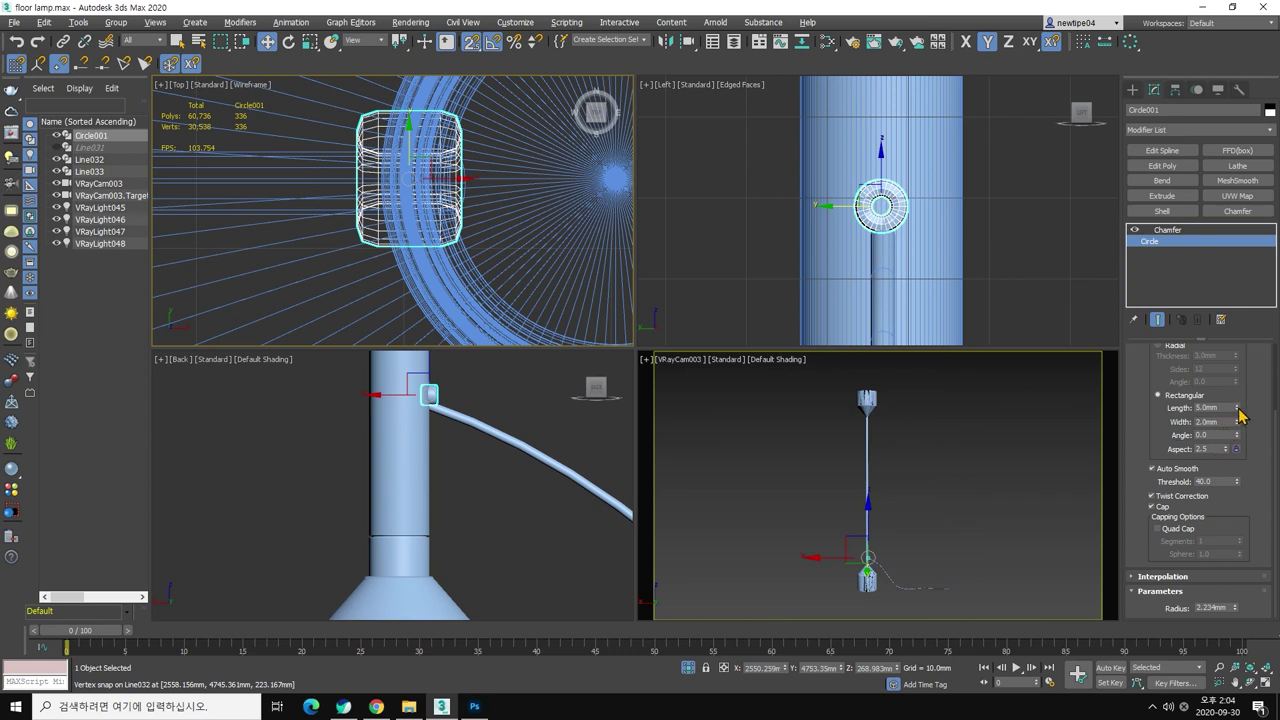
drag(1238, 411, 1238, 424)
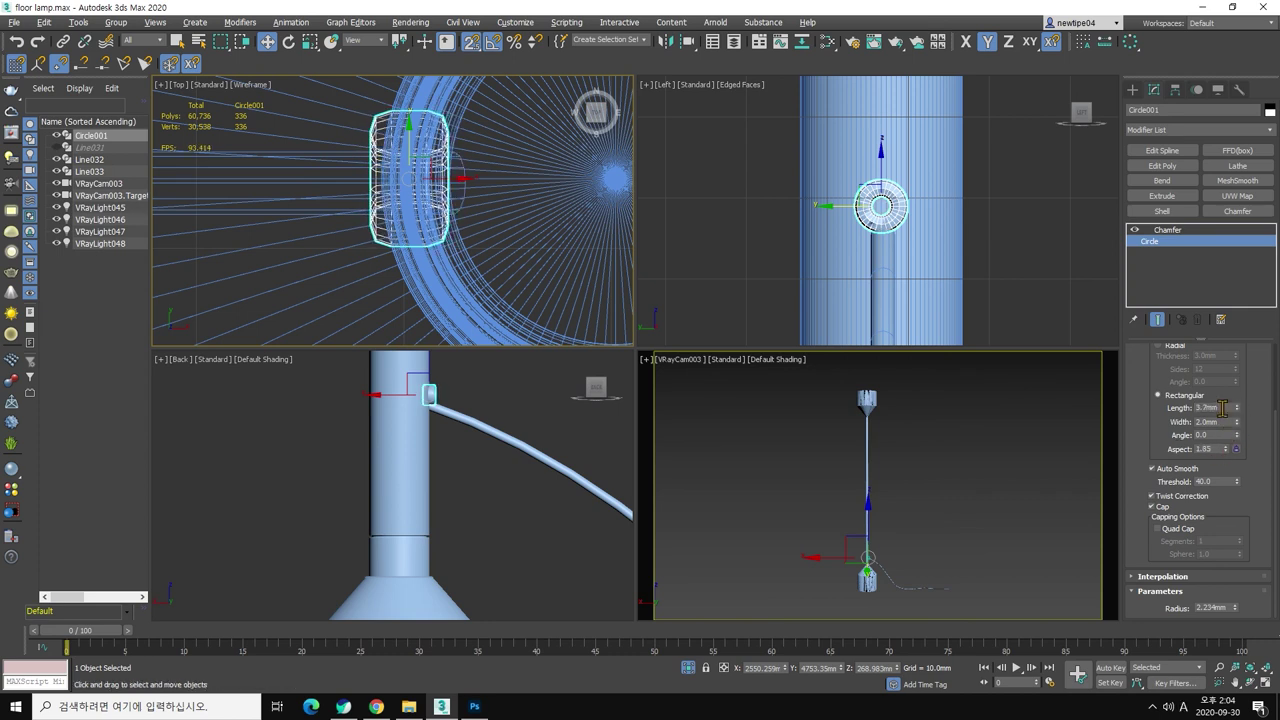
double_click(1222, 407)
text(3)
key(Return)
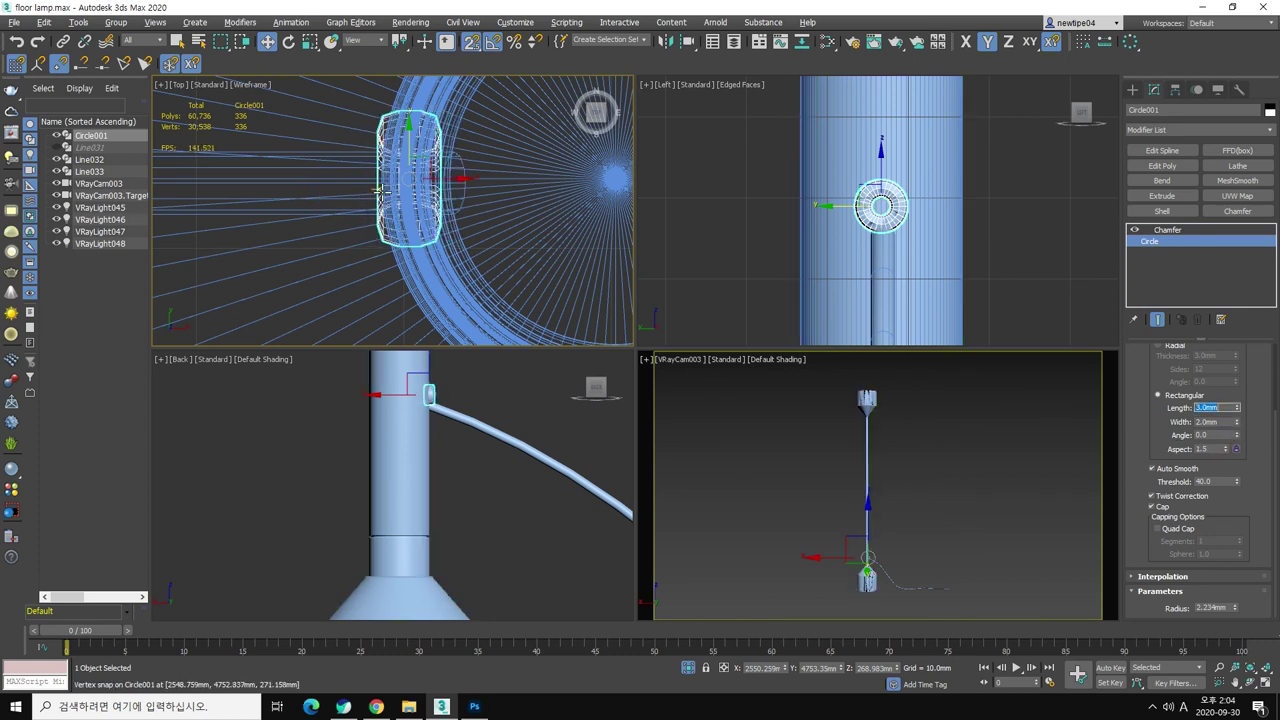
Step: Vertex-snap the ring back onto the cable's end vertex on Line032
shift+right_click(380, 190)
click(428, 194)
drag(430, 195, 457, 180)
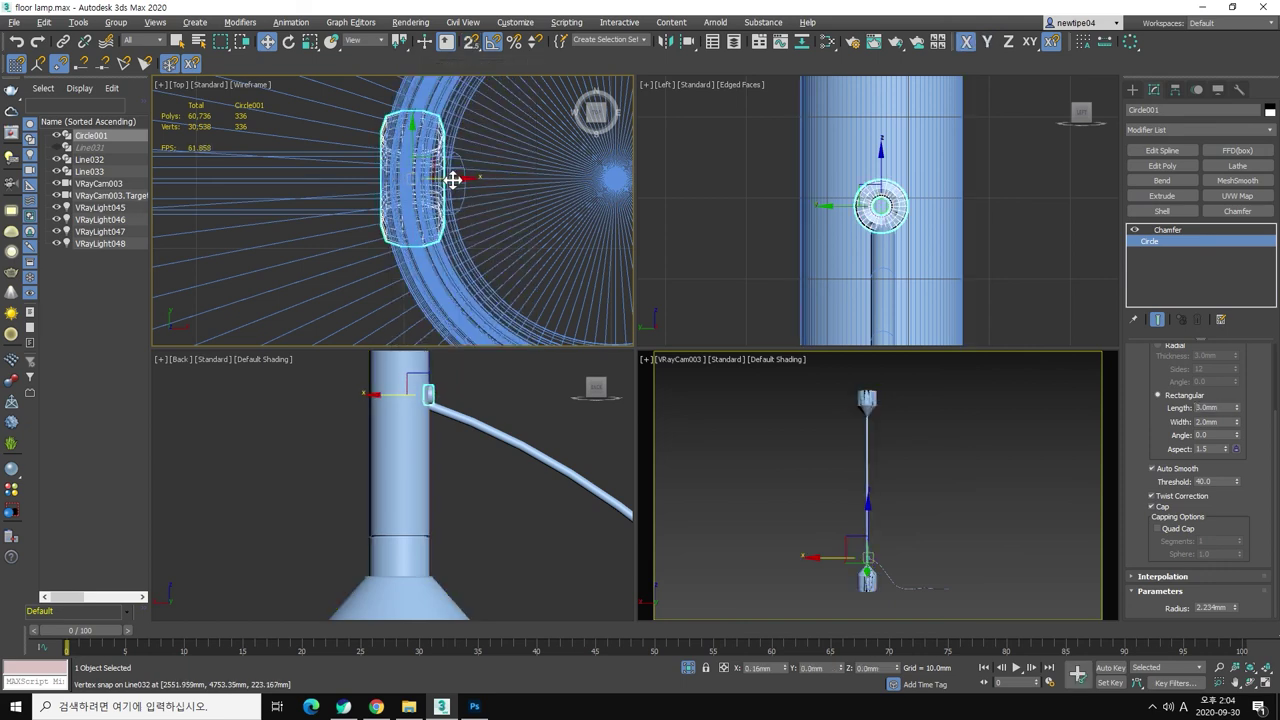
Step: Nudge Line033 slightly along X to centre it in the ring, then enter Vertex level
click(878, 296)
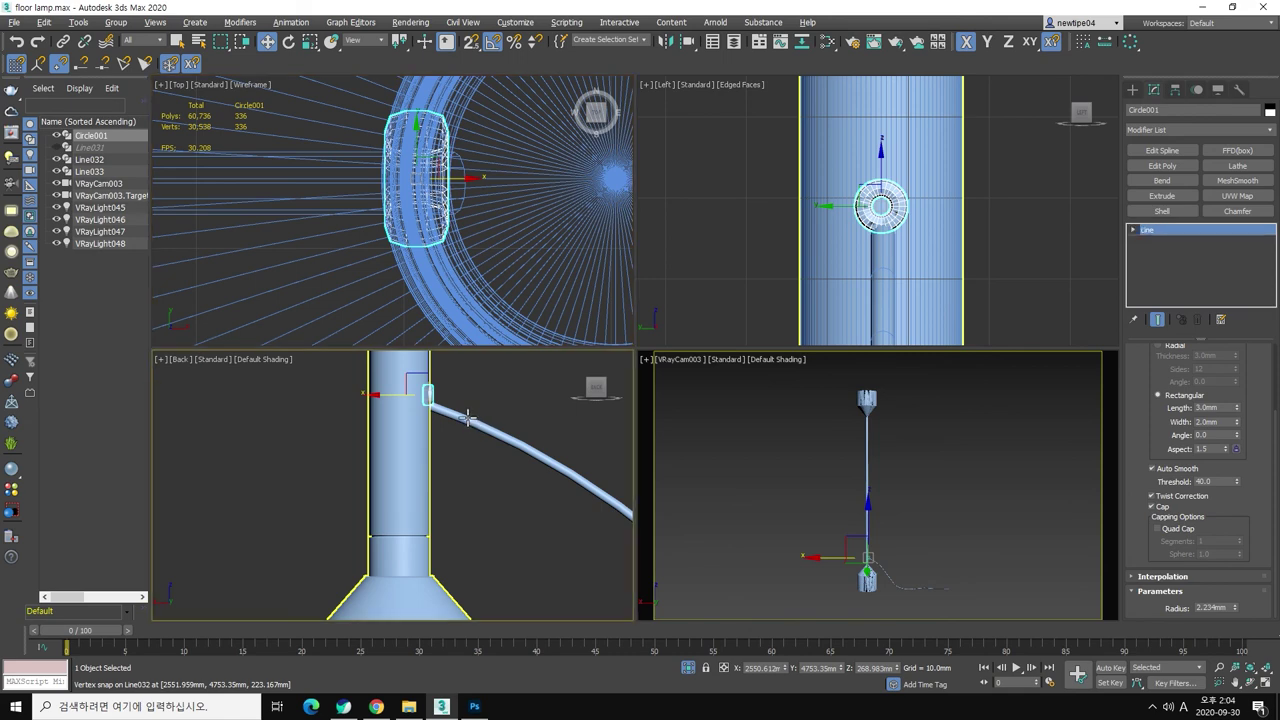
scroll(870, 285, down, 3)
scroll(860, 265, down, 3)
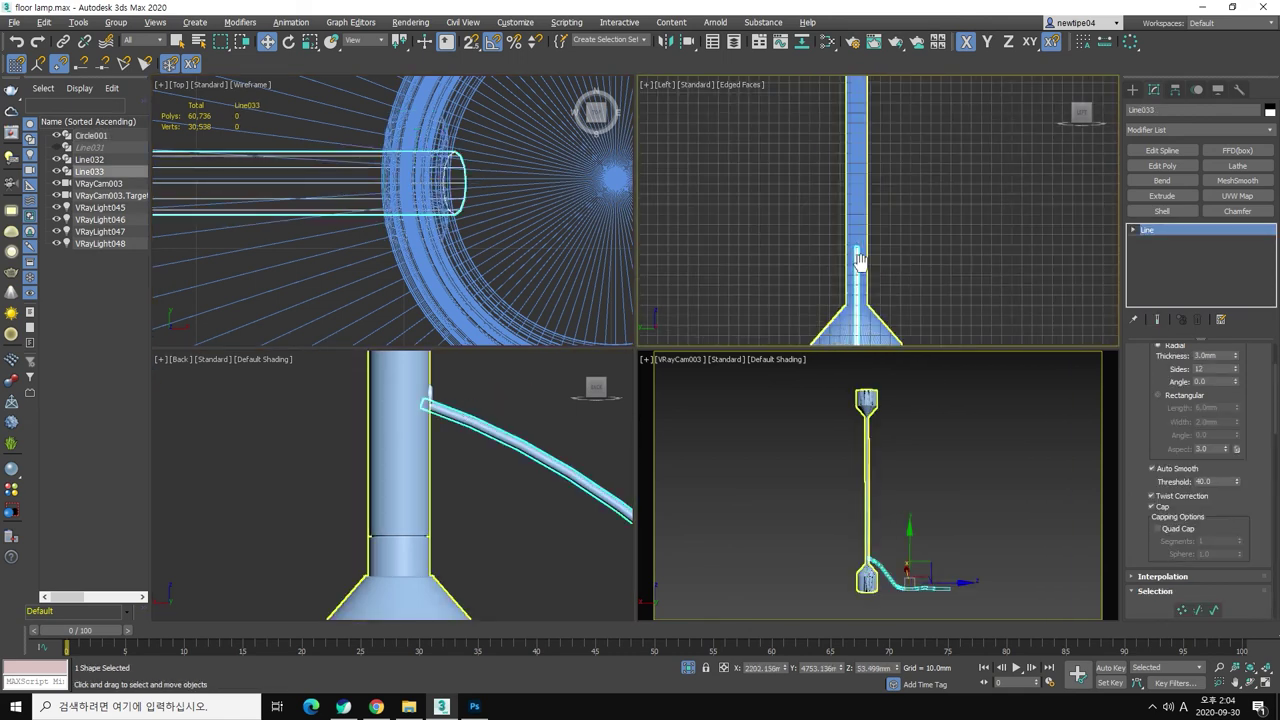
scroll(390, 467, down, 3)
scroll(494, 498, down, 5)
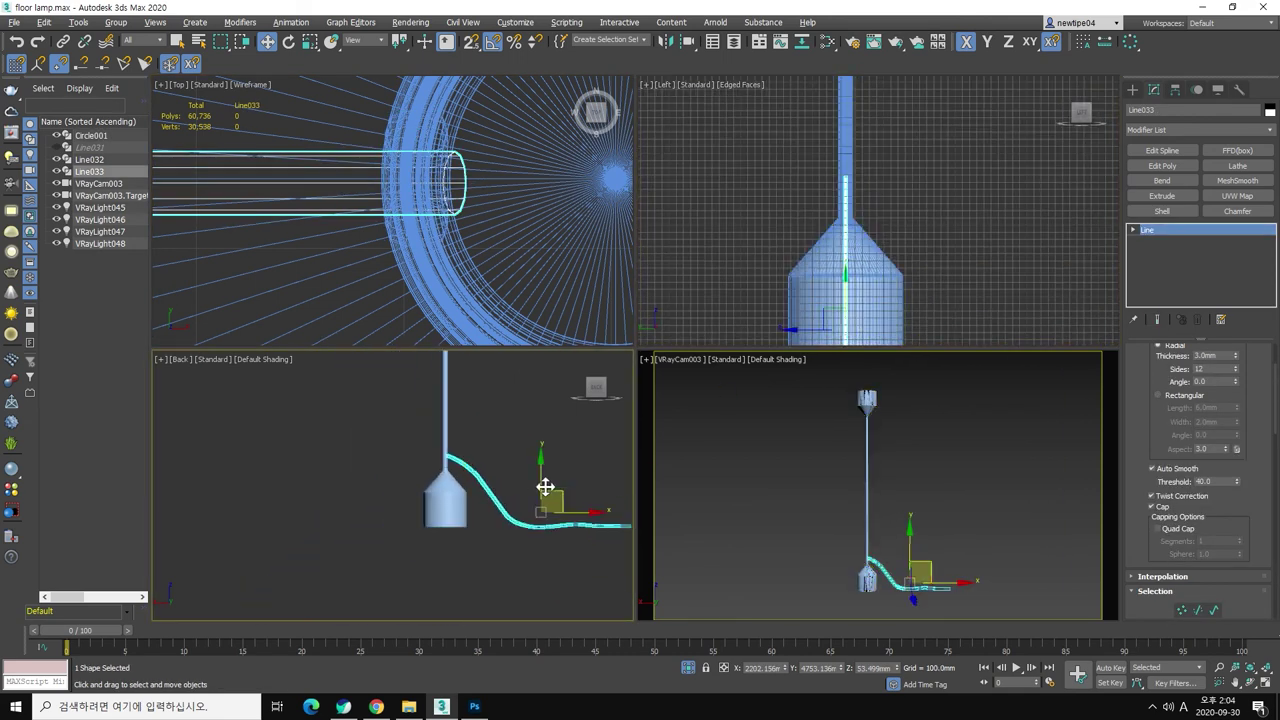
scroll(534, 514, up, 4)
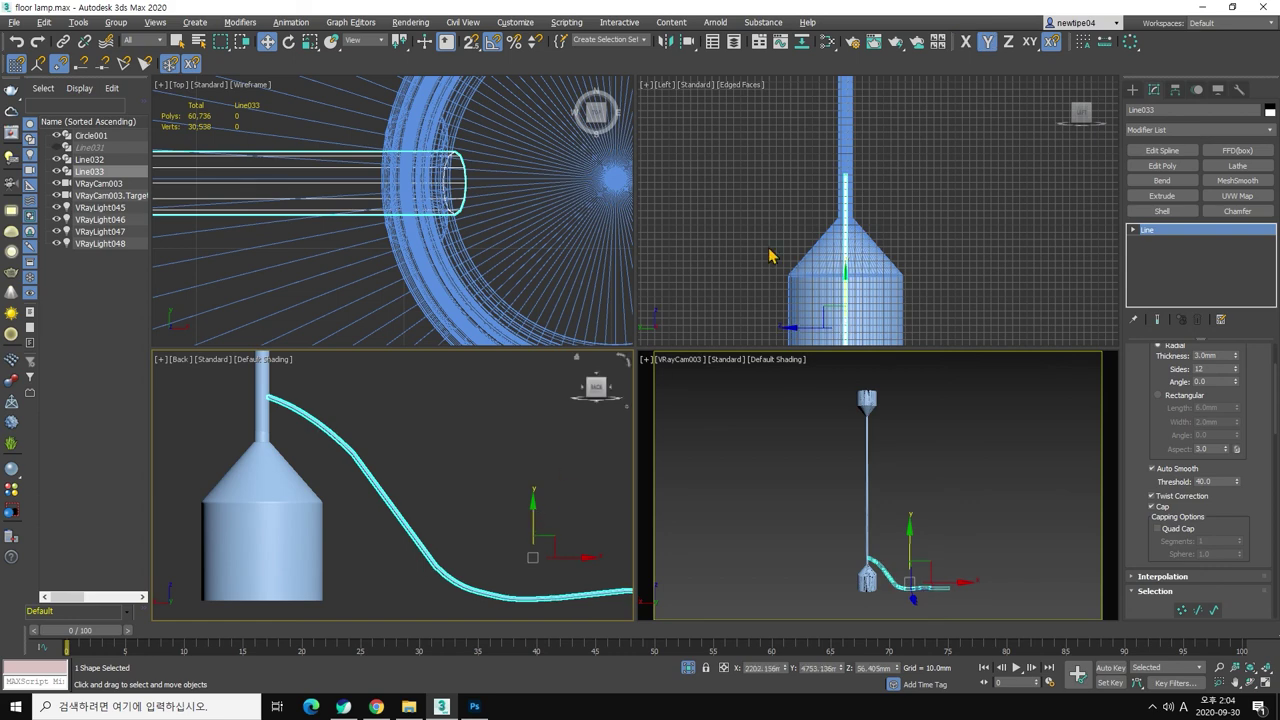
scroll(874, 194, up, 2)
scroll(808, 160, up, 5)
scroll(818, 157, up, 3)
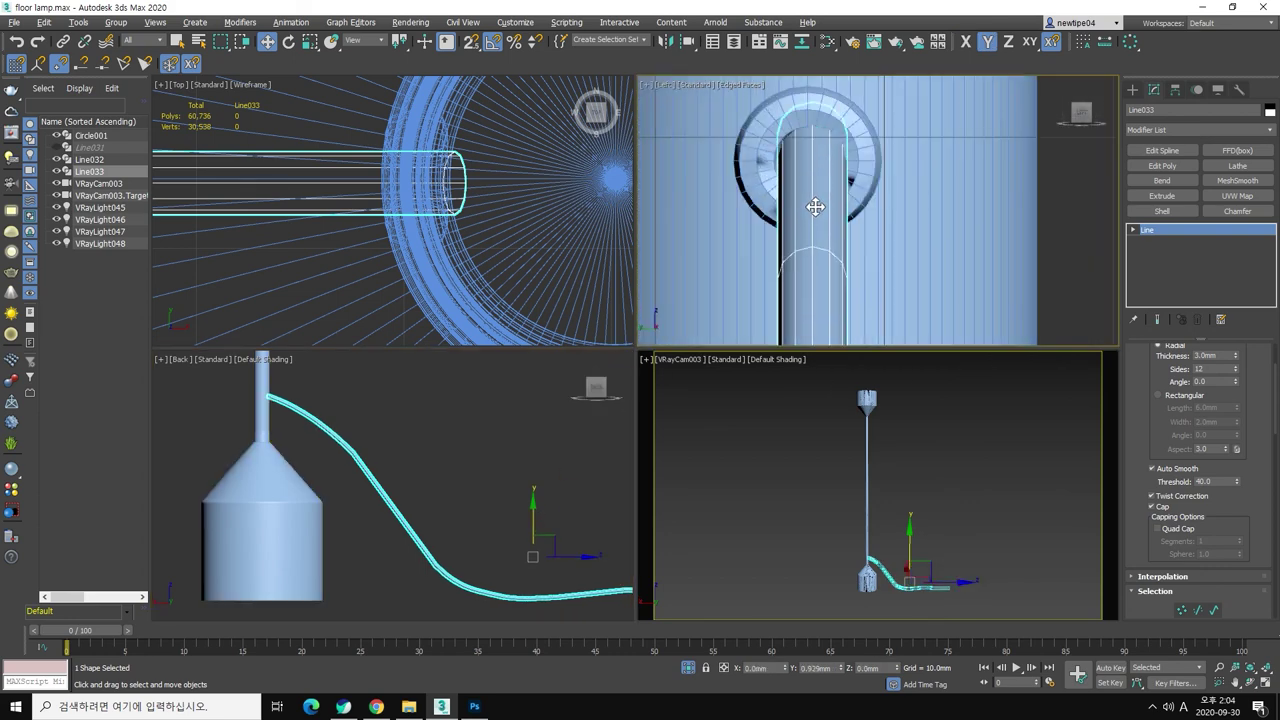
scroll(815, 212, down, 2)
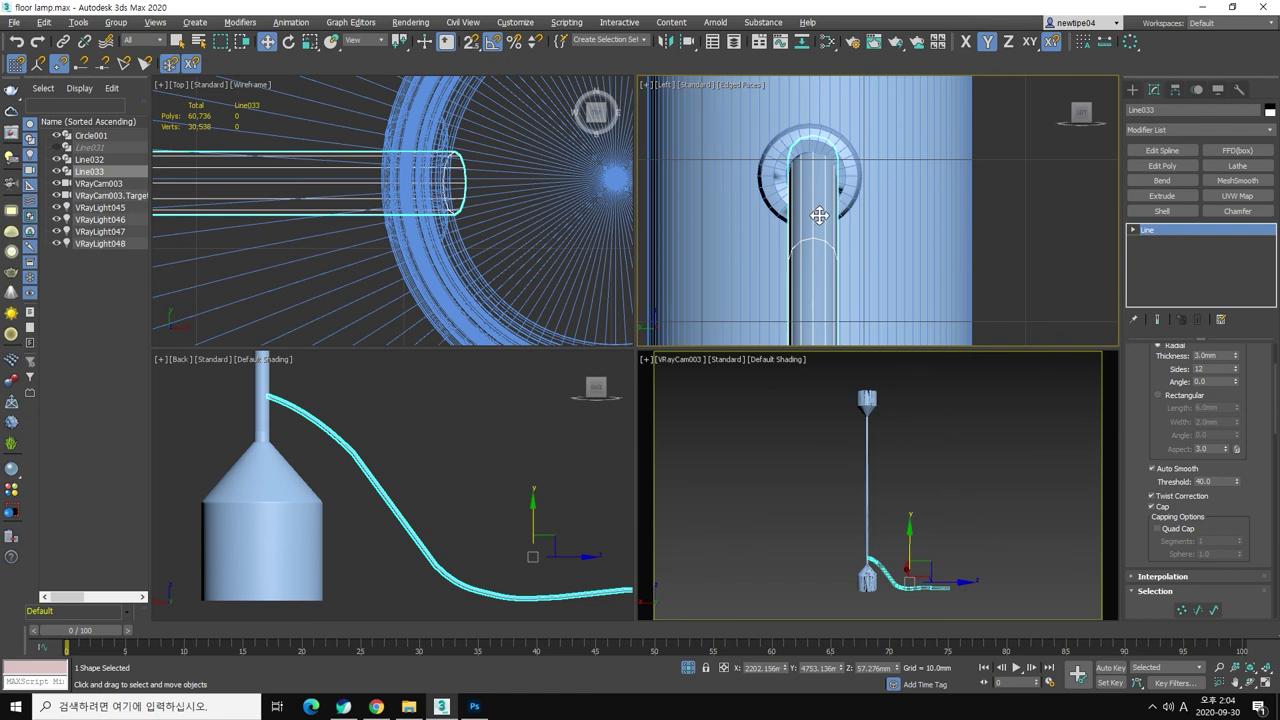
drag(818, 215, 816, 223)
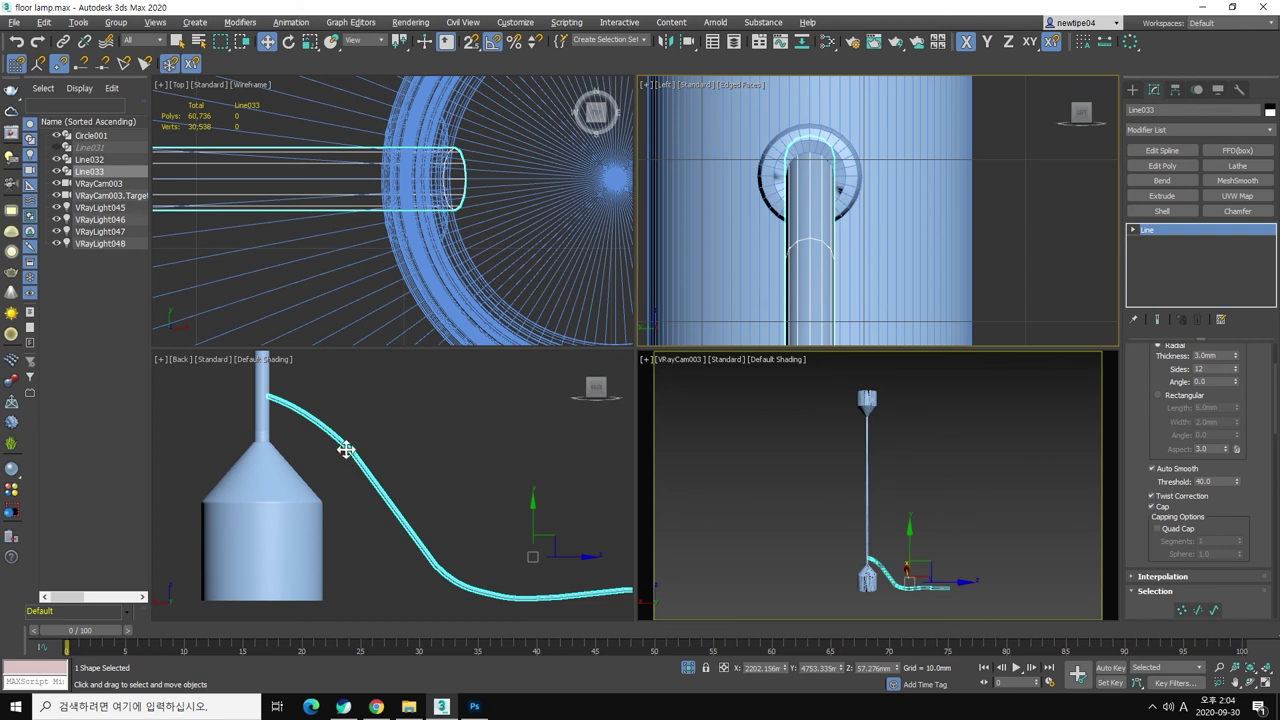
click(1133, 230)
click(1158, 241)
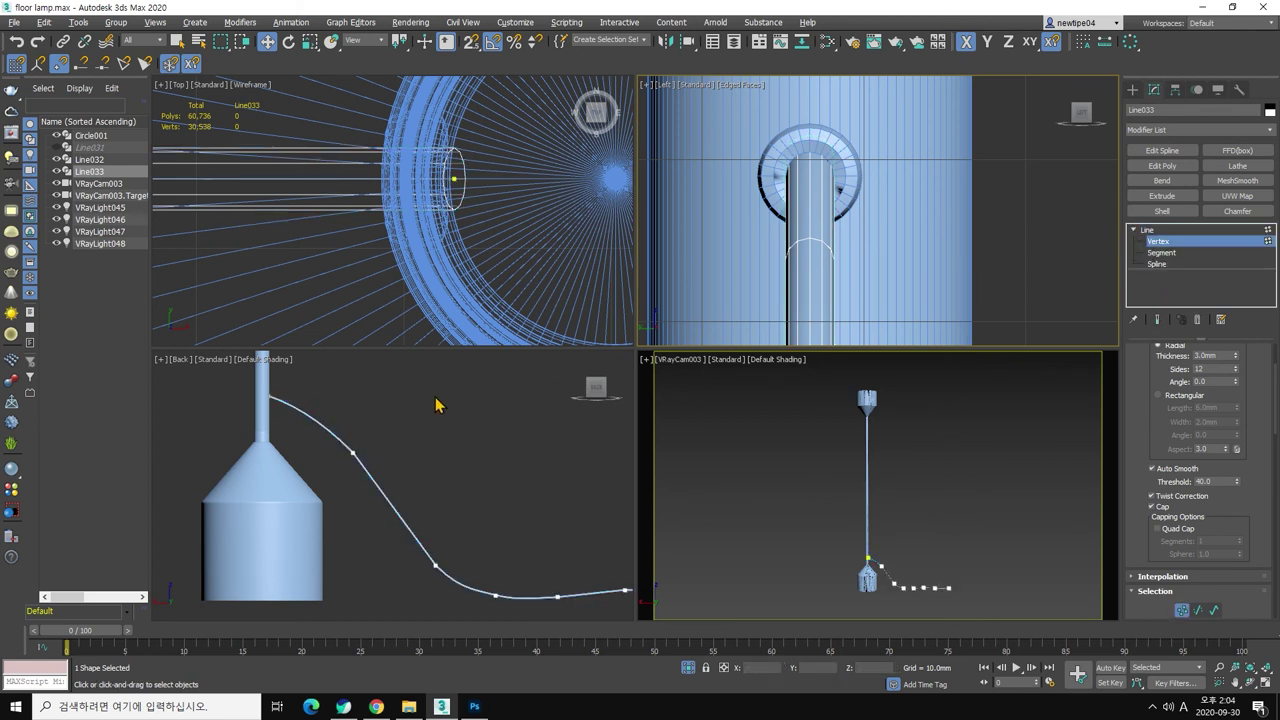
Step: Pull the cable's upper-bend vertex up and left to reshape its curve
click(352, 452)
drag(362, 438, 347, 424)
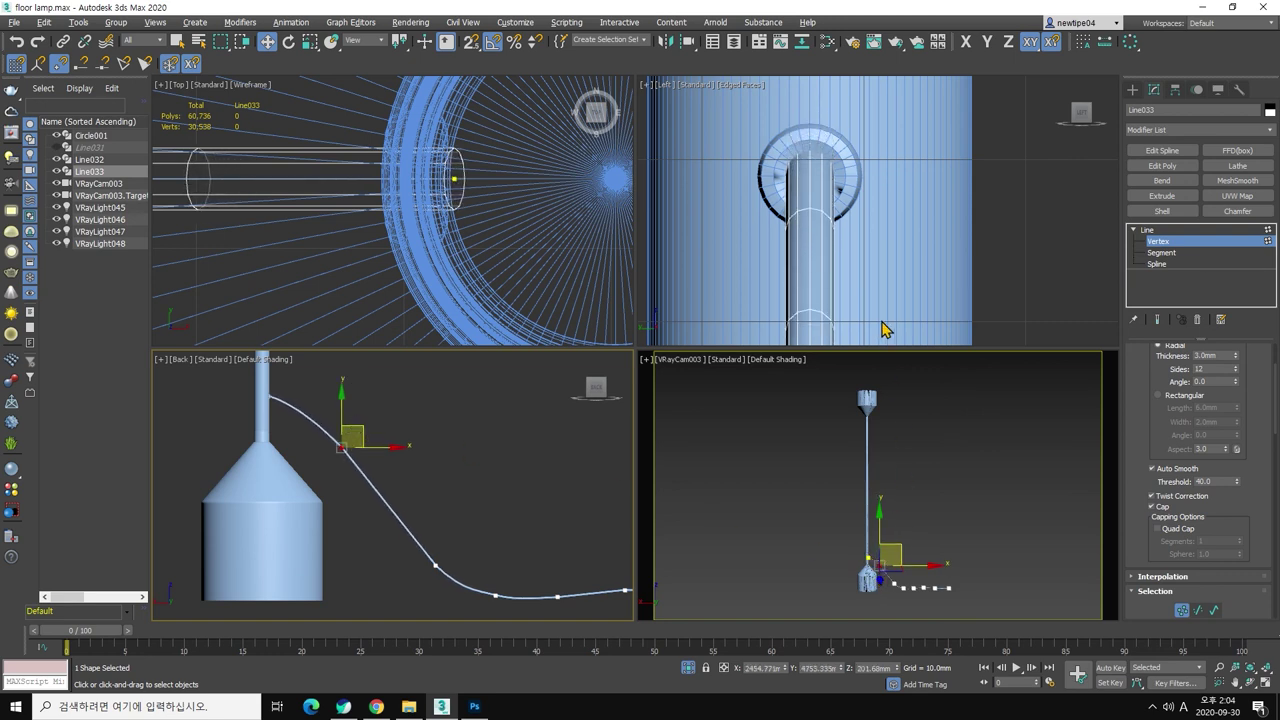
middle_drag(891, 272, 902, 276)
Step: Switch the side view to Perspective and orbit in to inspect the cable at the stem
key(p)
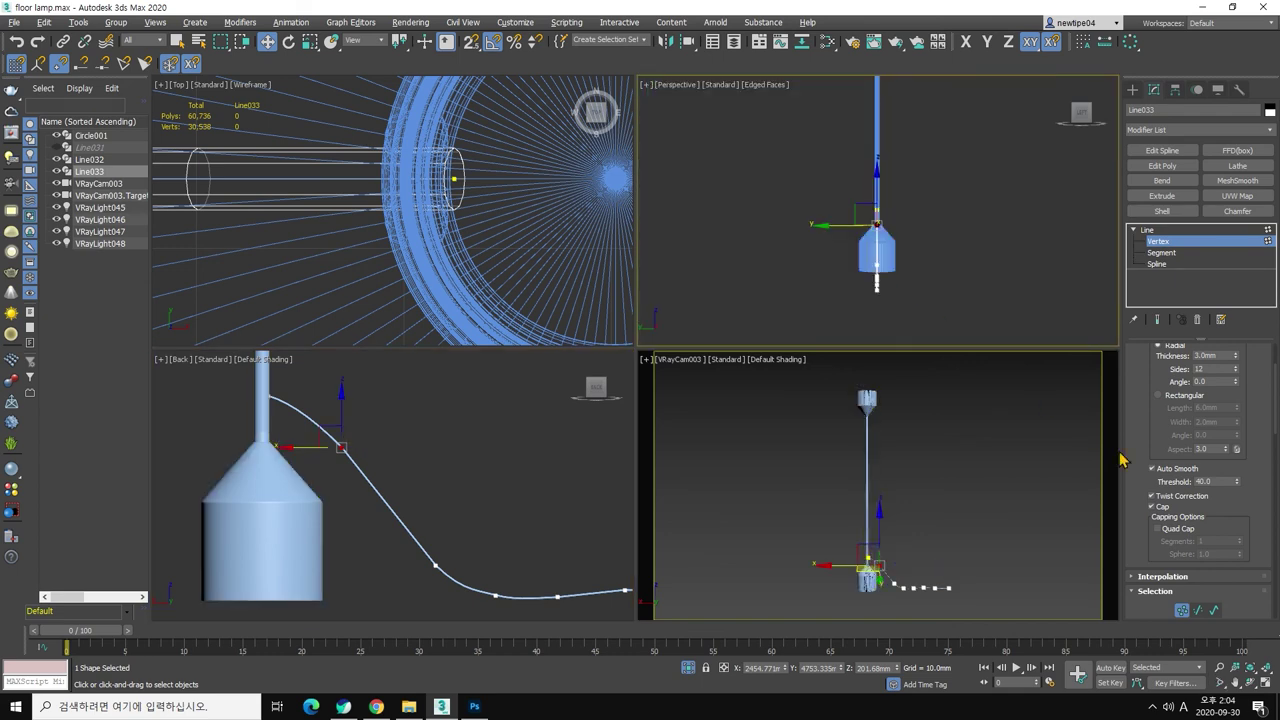
click(1250, 681)
drag(925, 277, 877, 216)
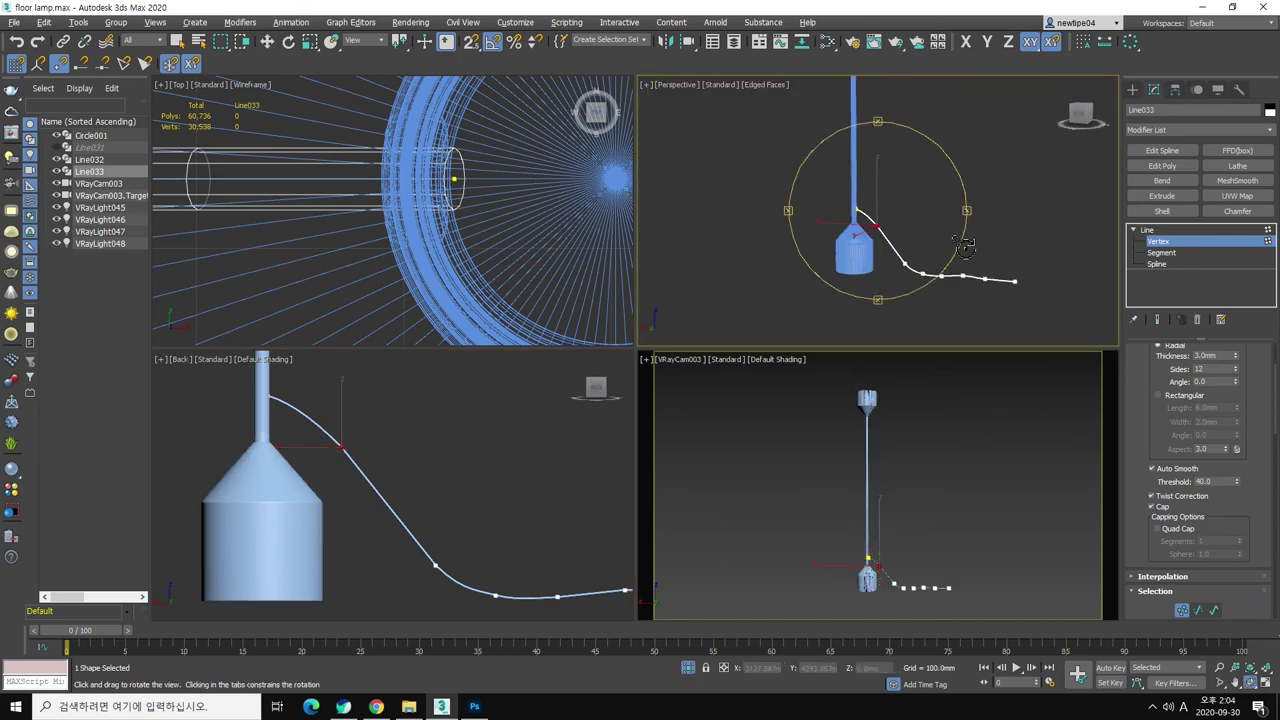
scroll(845, 208, up, 3)
scroll(845, 208, up, 2)
scroll(825, 190, up, 2)
scroll(820, 160, up, 1)
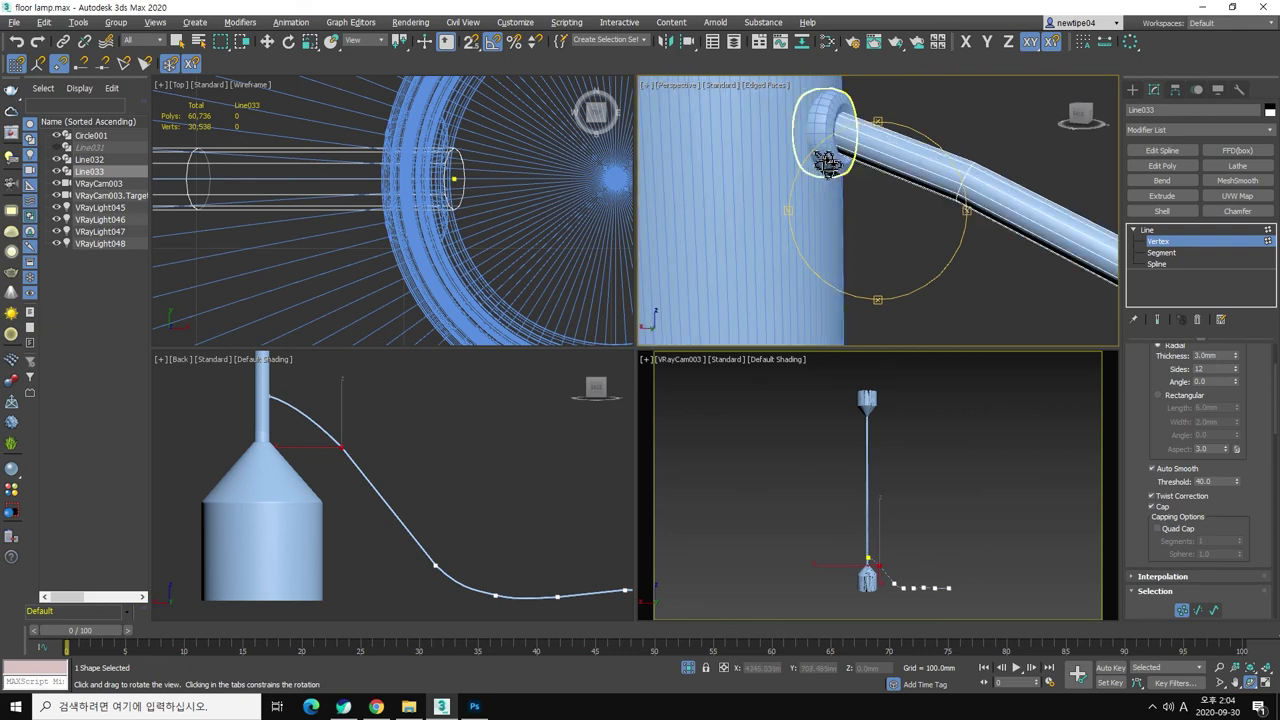
mouse_move(830, 155)
mouse_down()
mouse_move(837, 143)
mouse_move(829, 157)
mouse_up()
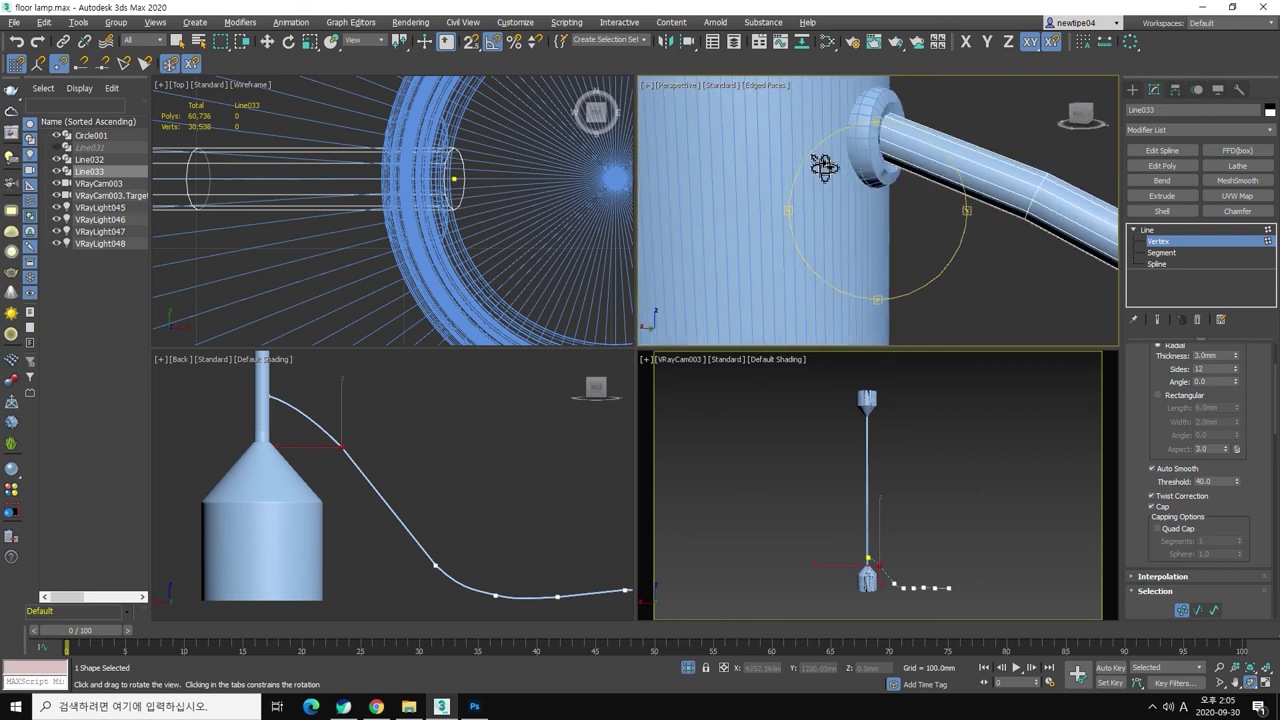
right_click(912, 200)
key(shift+z)
key(shift+z)
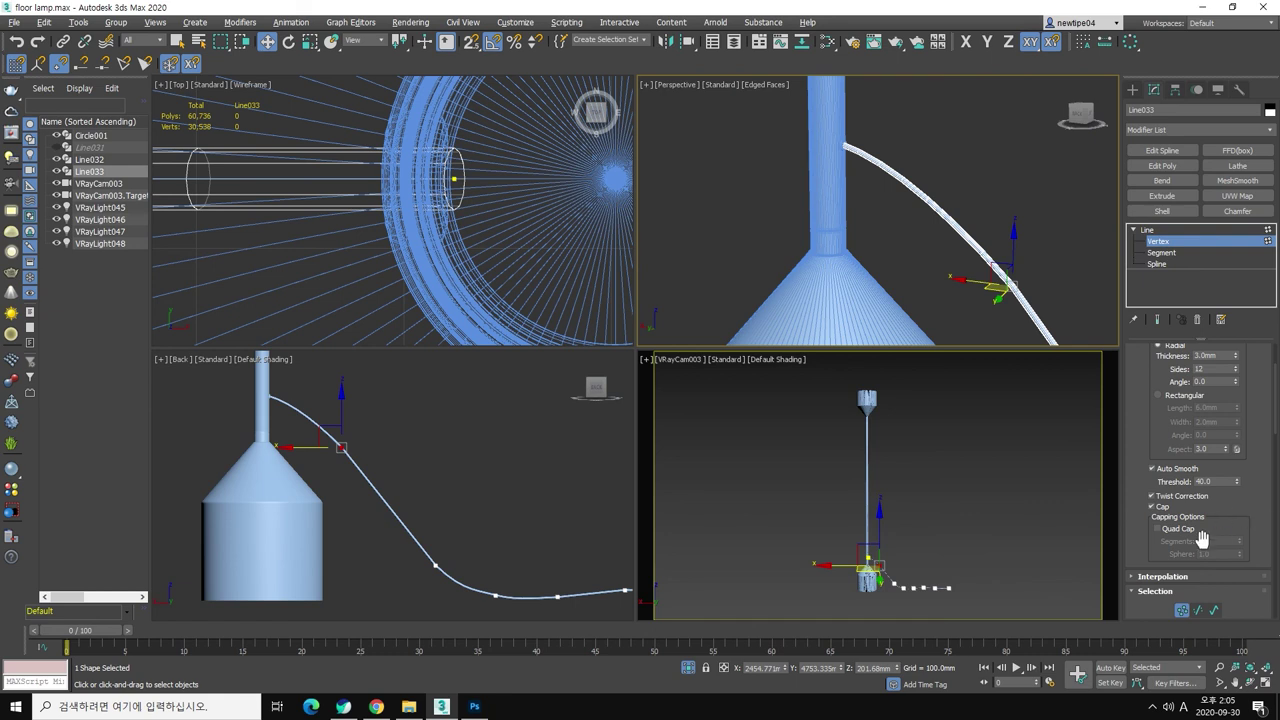
Step: Raise Line033's interpolation Steps to 100 so the cord renders smoothly
click(1198, 576)
click(1232, 550)
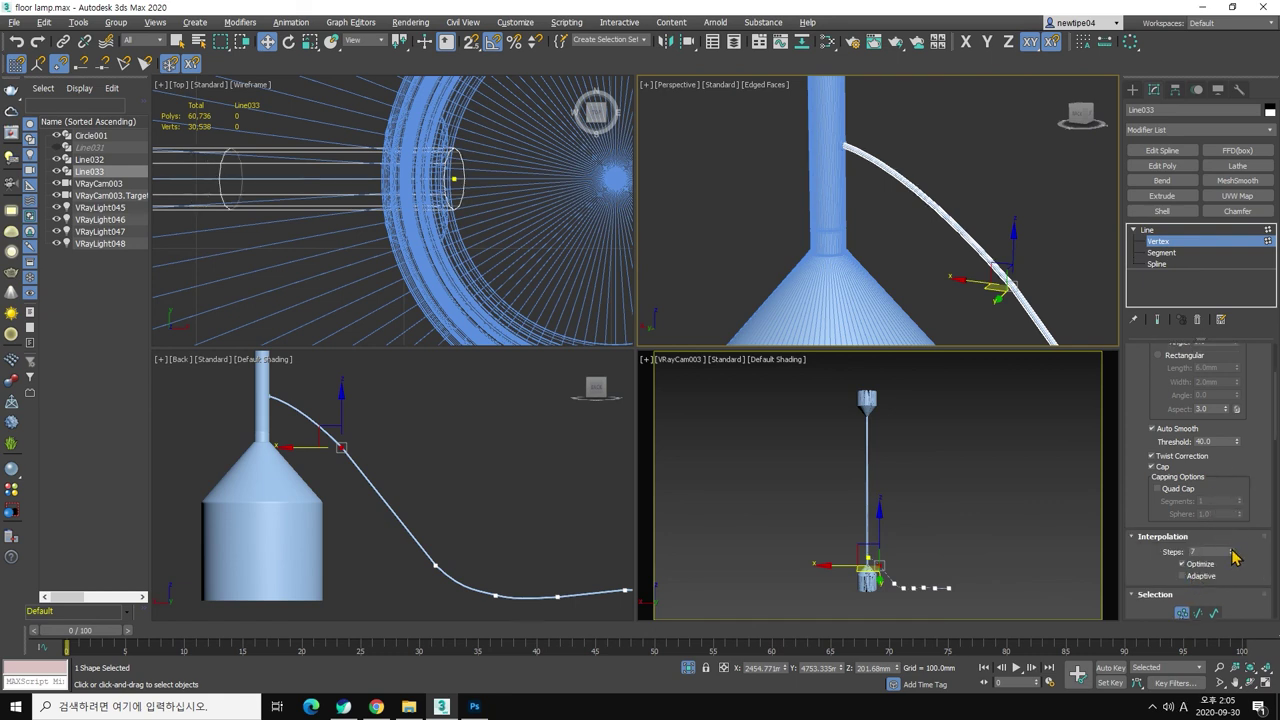
click(1232, 556)
click(1232, 556)
click(1232, 556)
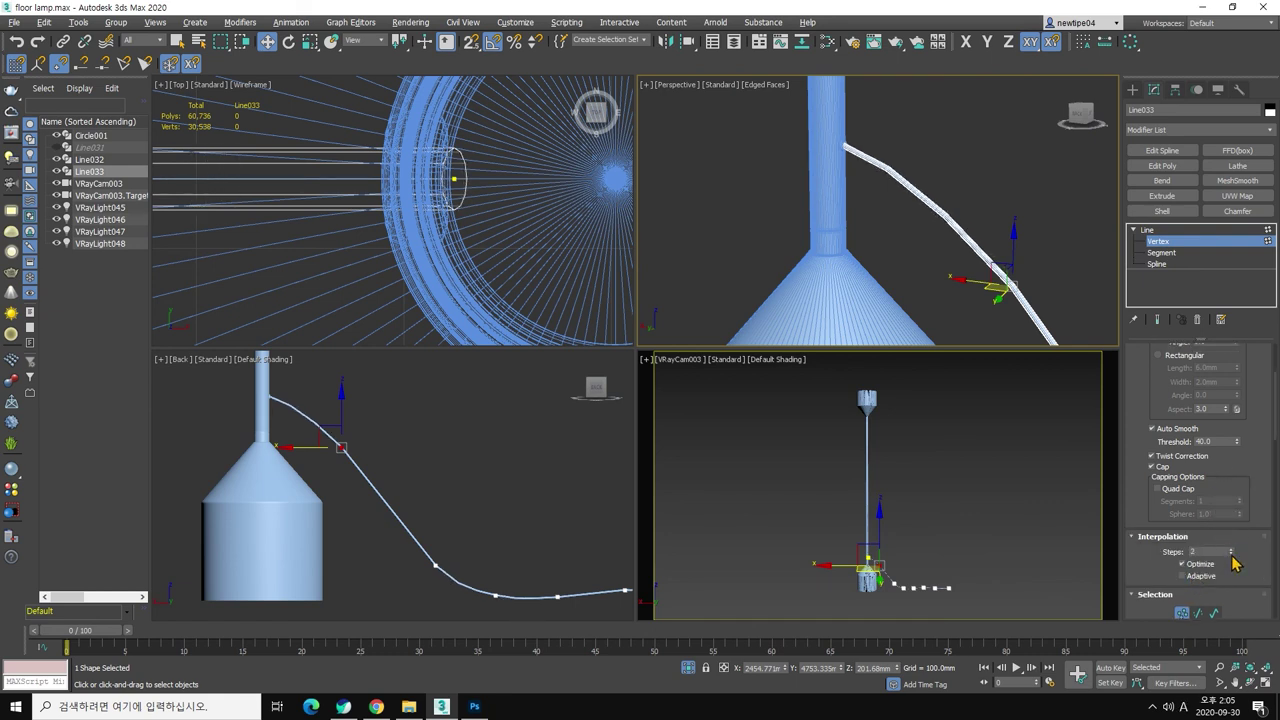
drag(1231, 493, 1235, 460)
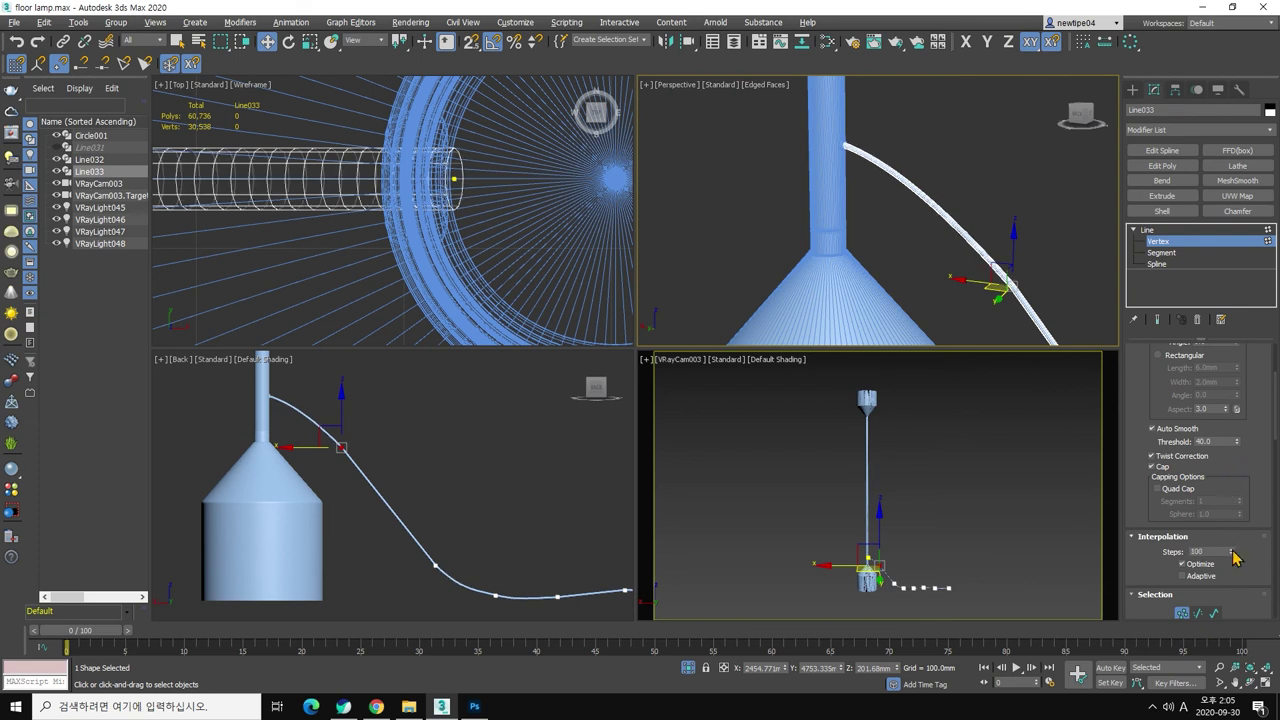
scroll(872, 163, down, 3)
scroll(903, 207, down, 2)
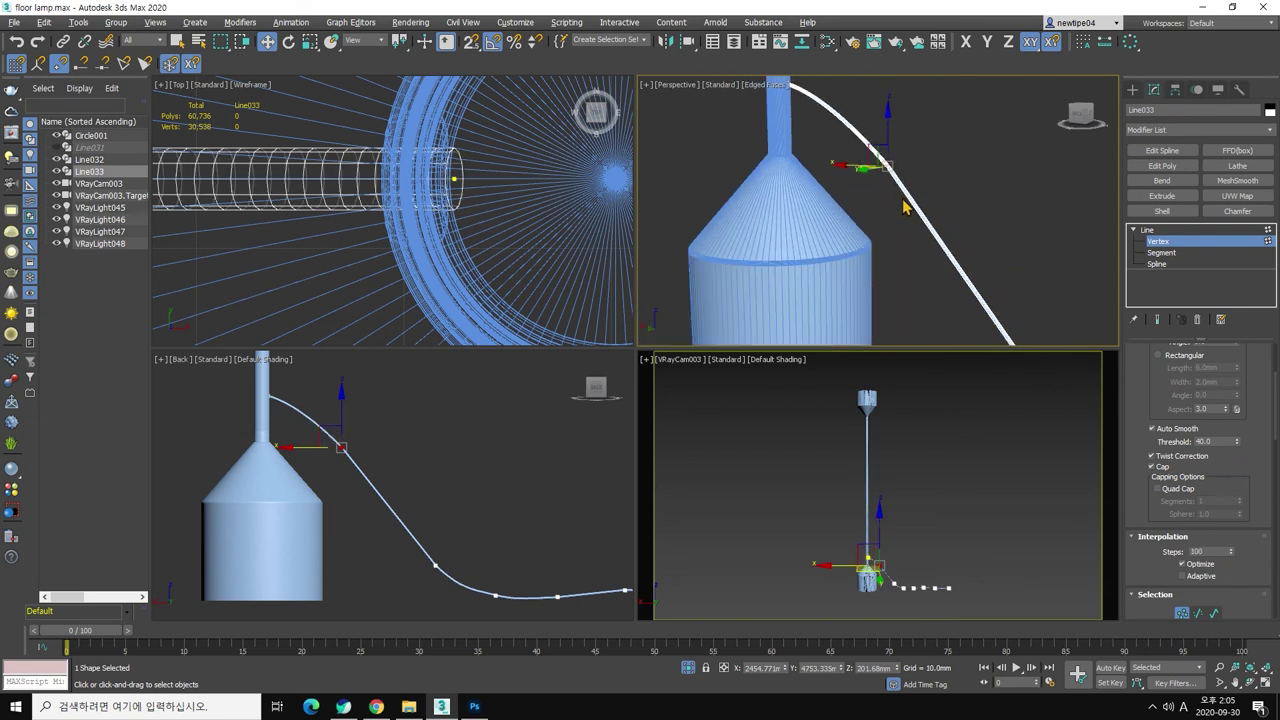
click(445, 546)
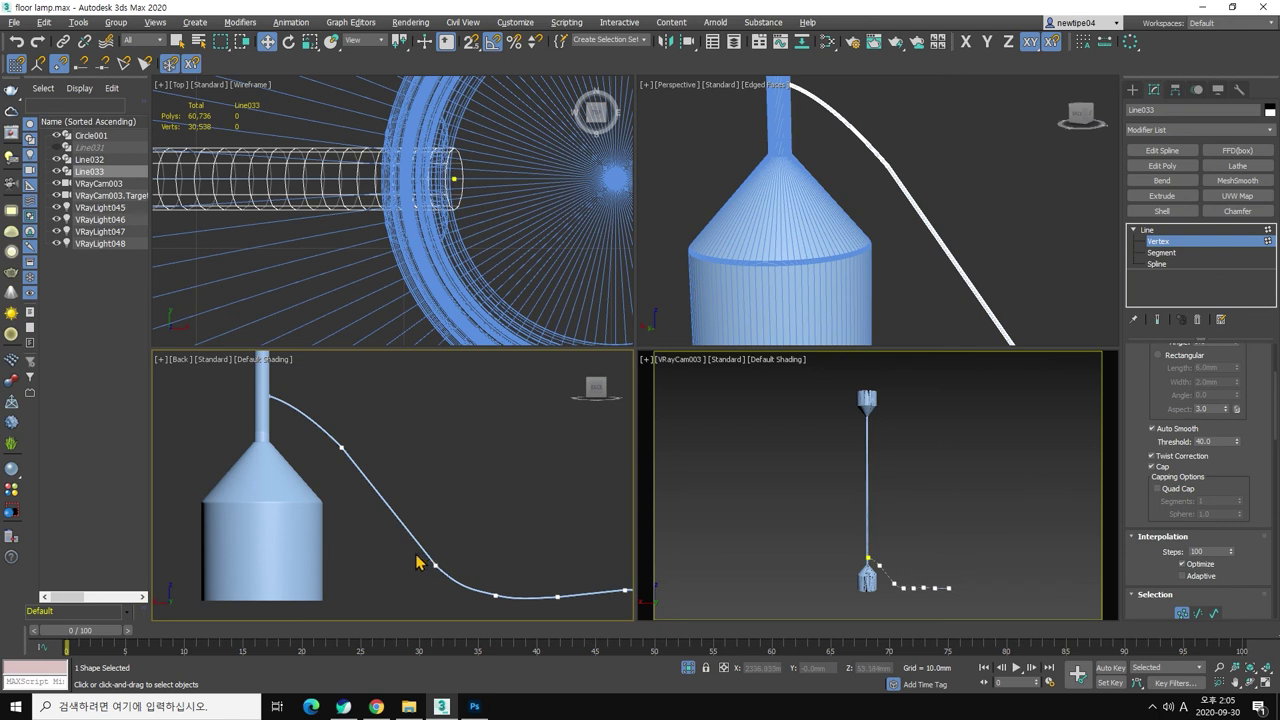
Step: Move the cable's lower-bend vertex left in the Back view to reshape the drop
click(435, 566)
drag(453, 546, 414, 544)
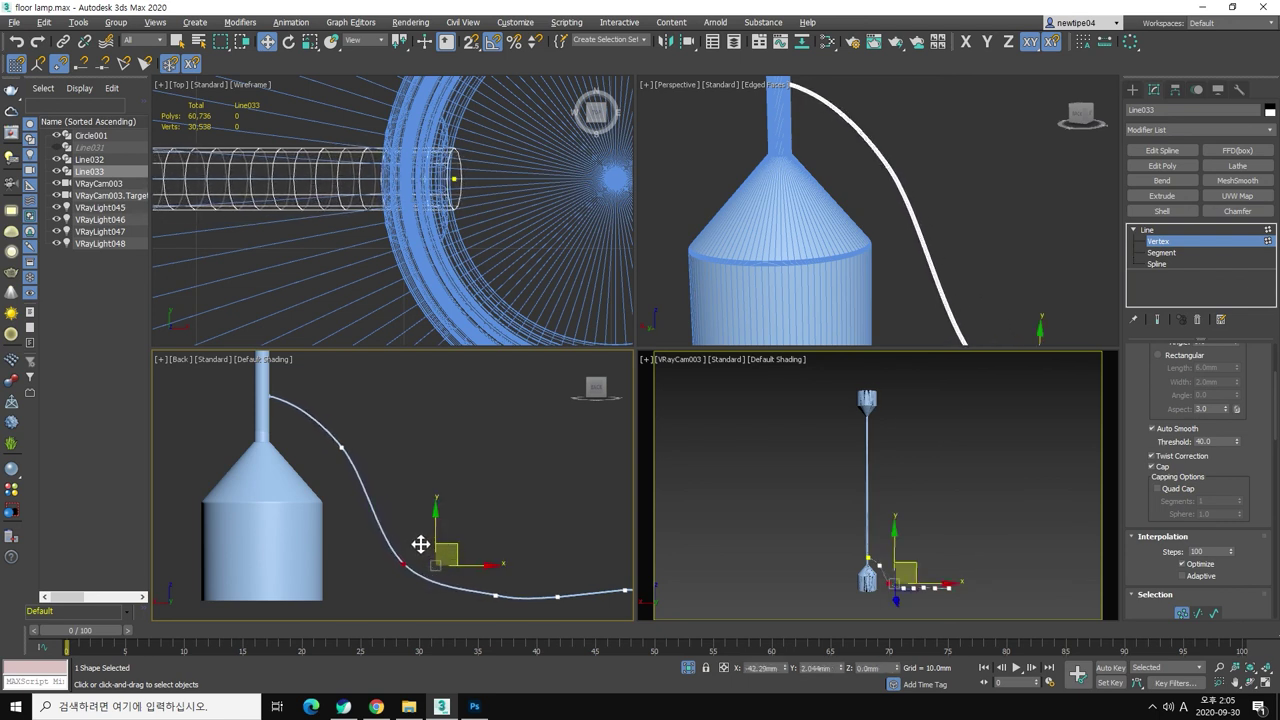
drag(414, 544, 417, 548)
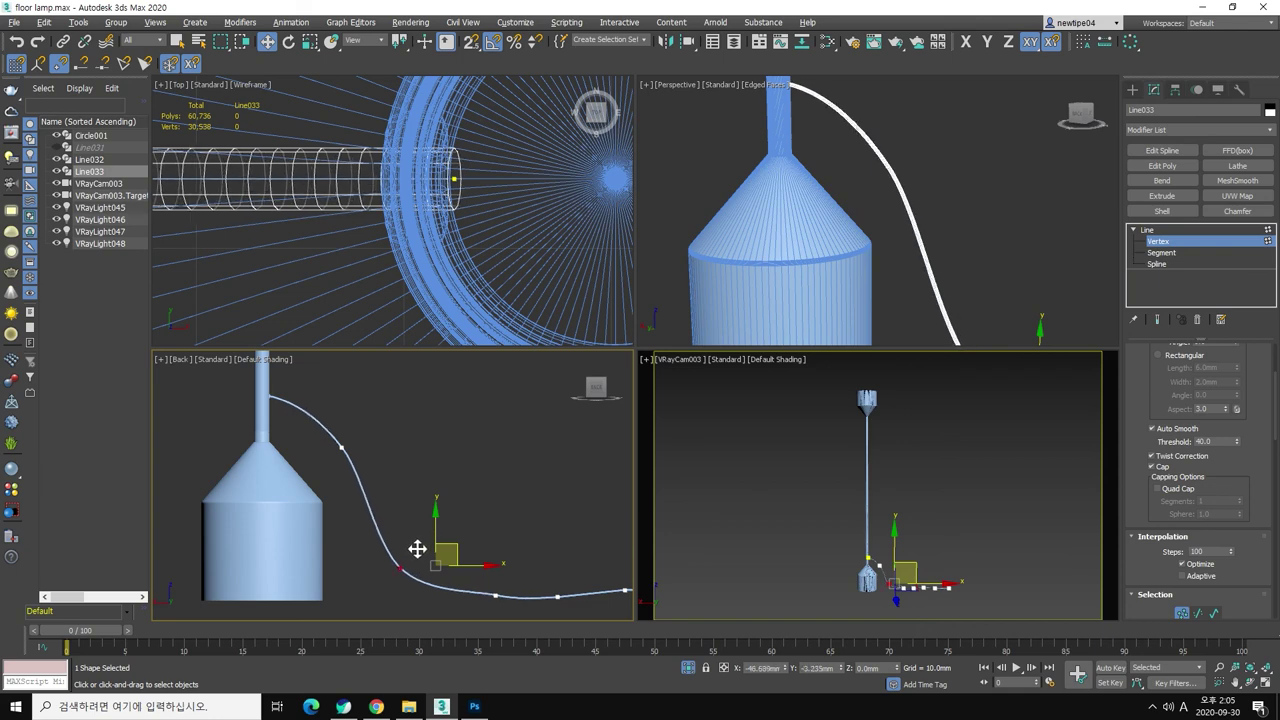
middle_drag(417, 548, 447, 500)
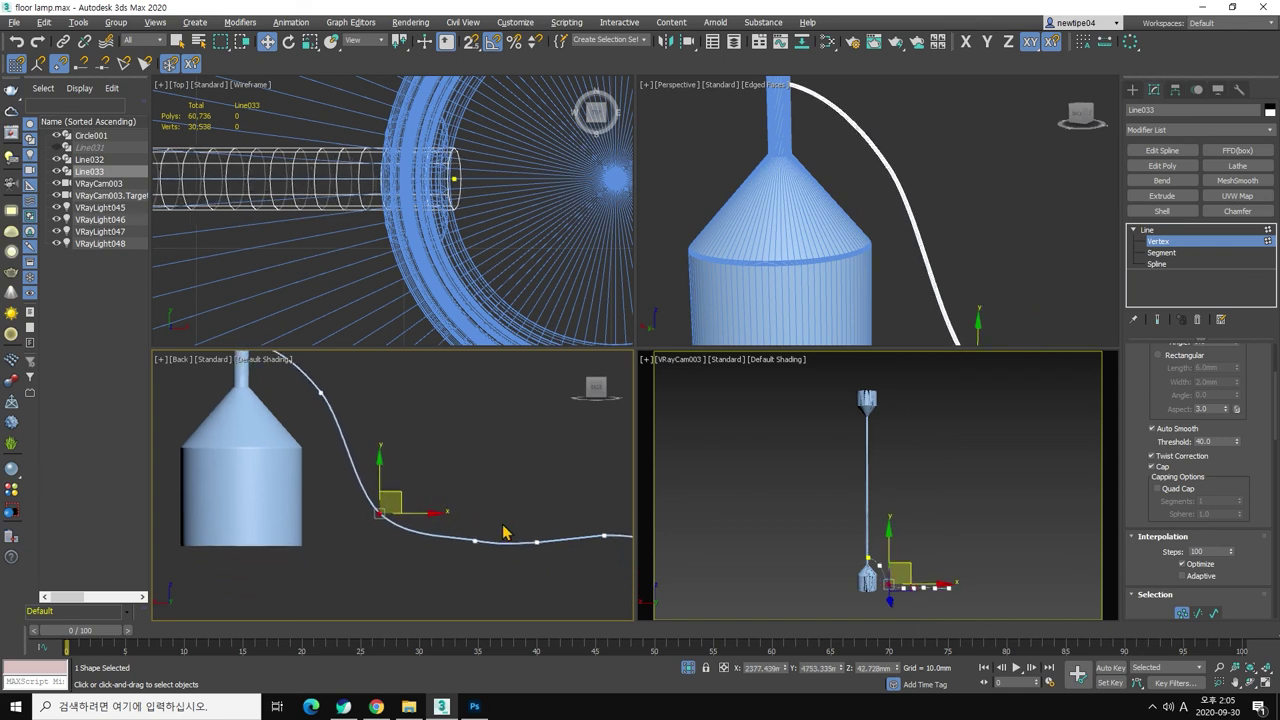
middle_drag(554, 518, 632, 528)
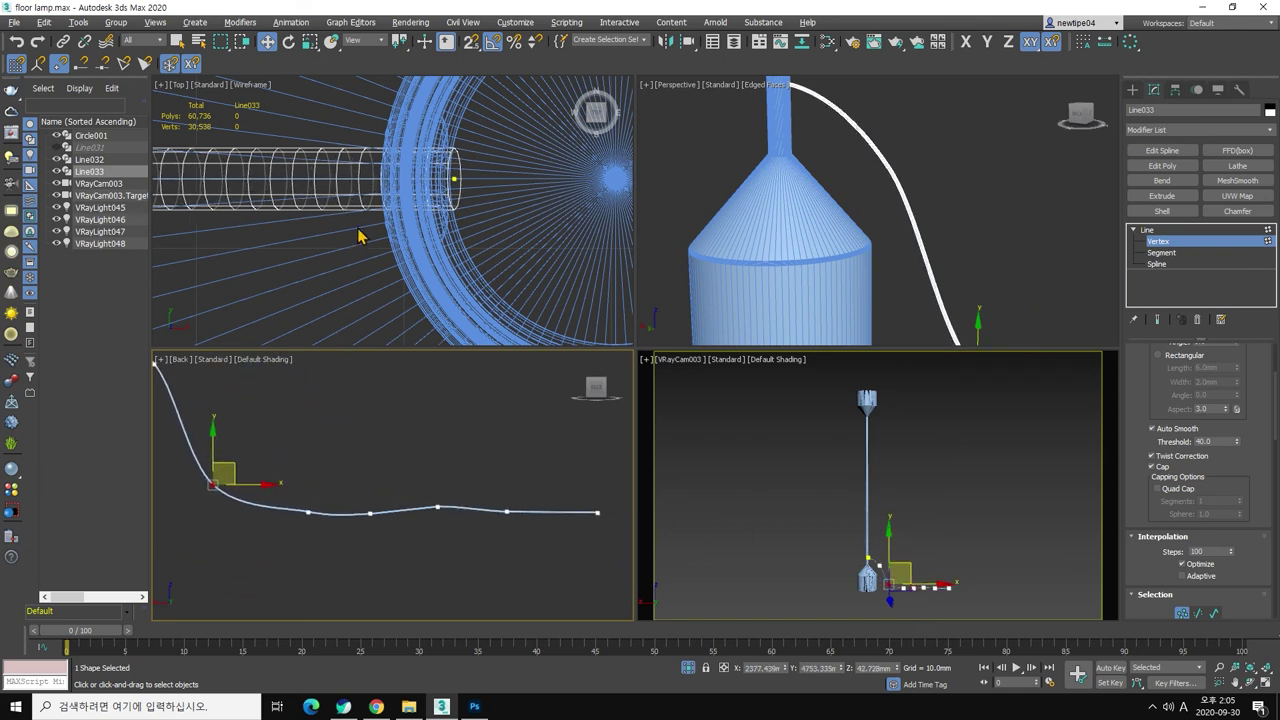
scroll(362, 235, down, 4)
scroll(420, 257, down, 2)
scroll(343, 229, up, 4)
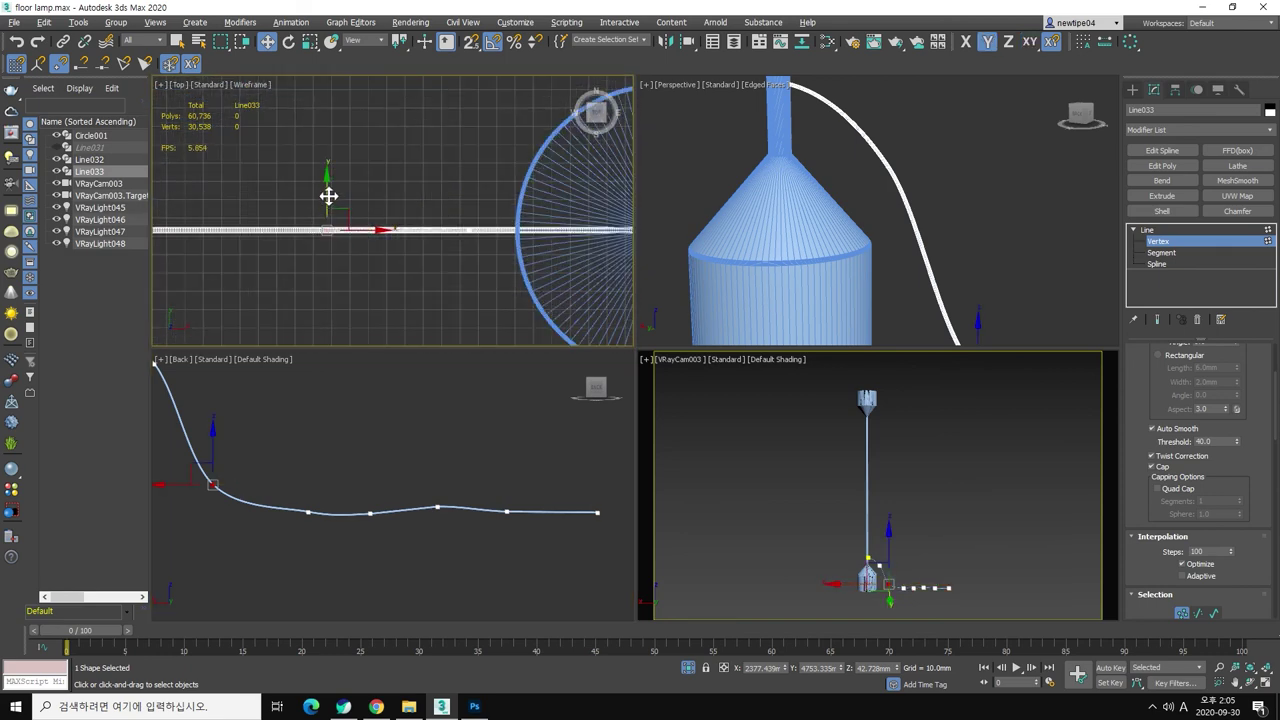
scroll(325, 200, up, 2)
scroll(240, 220, up, 2)
Step: Shift floor vertices sideways in the Top view so the cord snakes gently, then exit Vertex level
drag(240, 220, 277, 267)
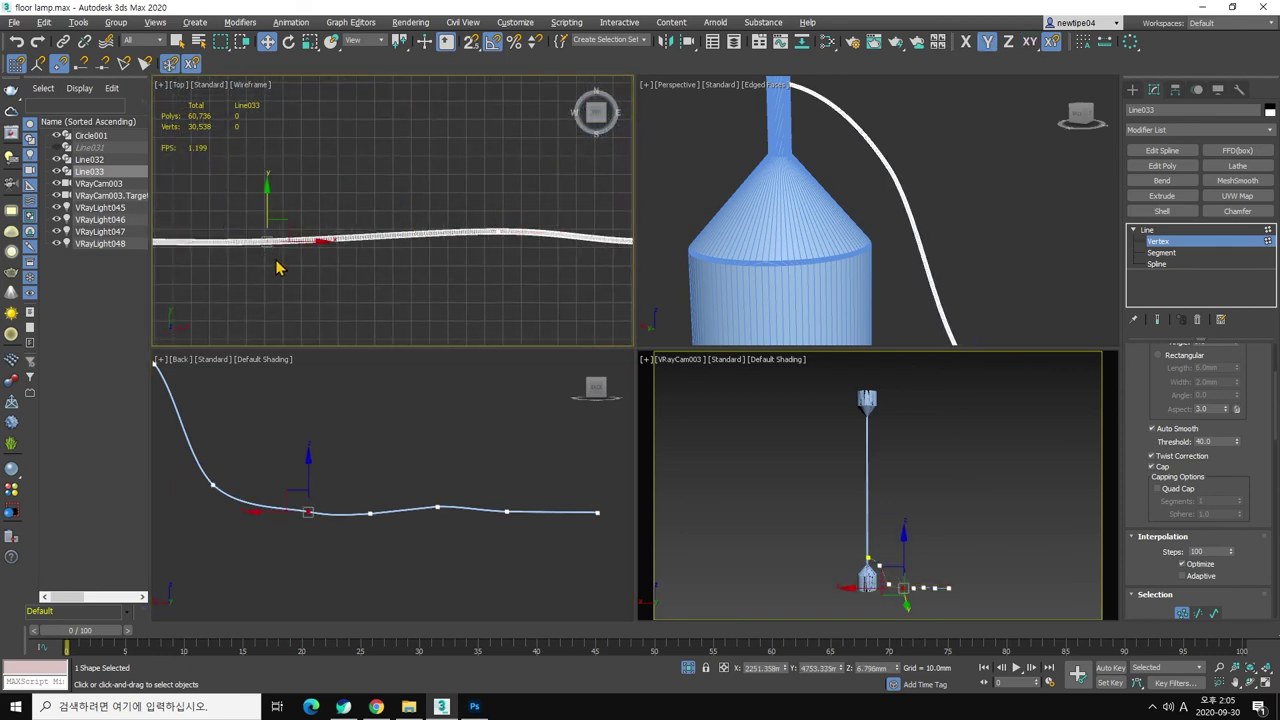
mouse_move(277, 267)
middle_down()
mouse_move(377, 196)
mouse_move(423, 213)
middle_up()
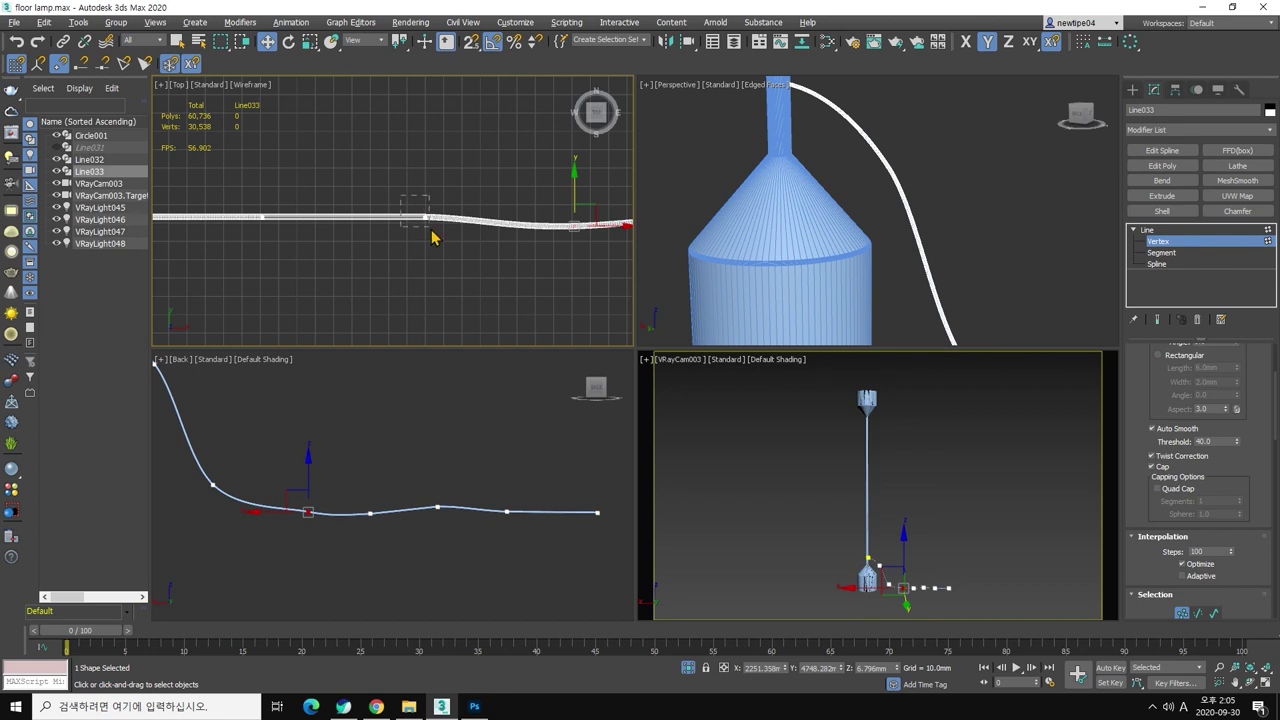
drag(432, 236, 423, 178)
drag(249, 211, 262, 186)
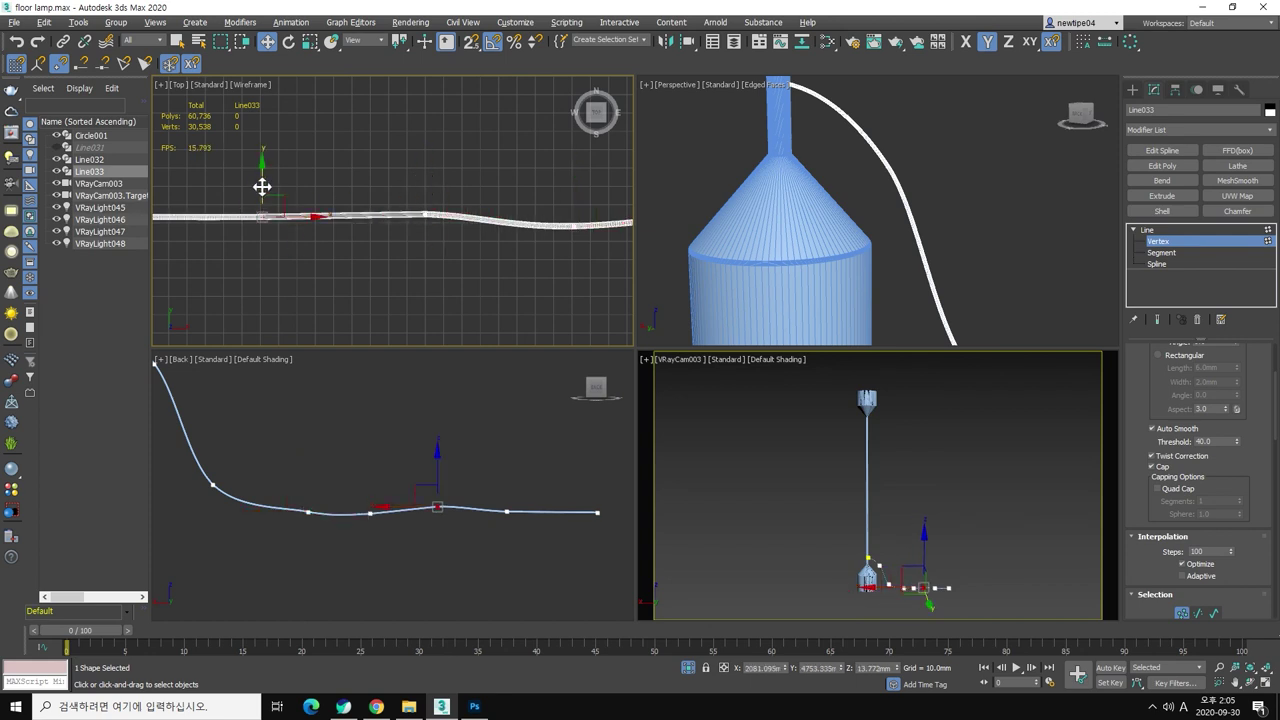
middle_drag(257, 191, 563, 206)
click(449, 209)
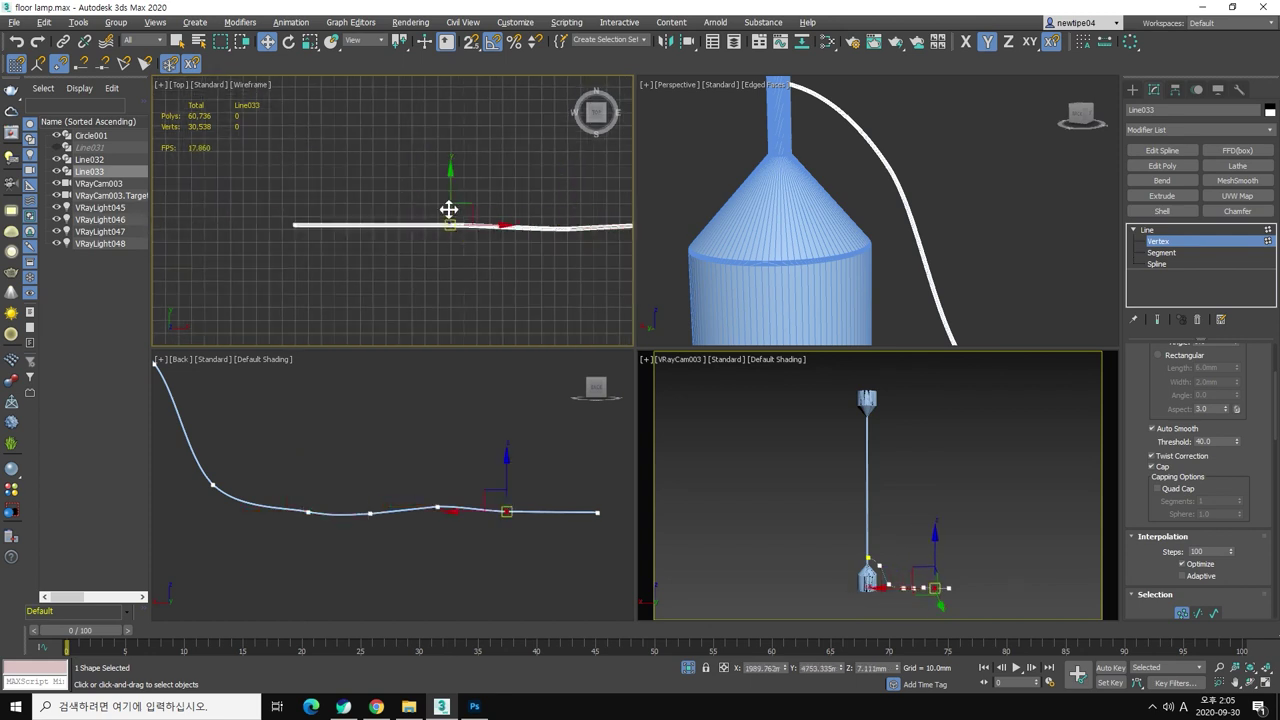
drag(449, 209, 447, 183)
click(1237, 246)
Step: Group Line033 and Circle001 into a group named 전선
click(1013, 483)
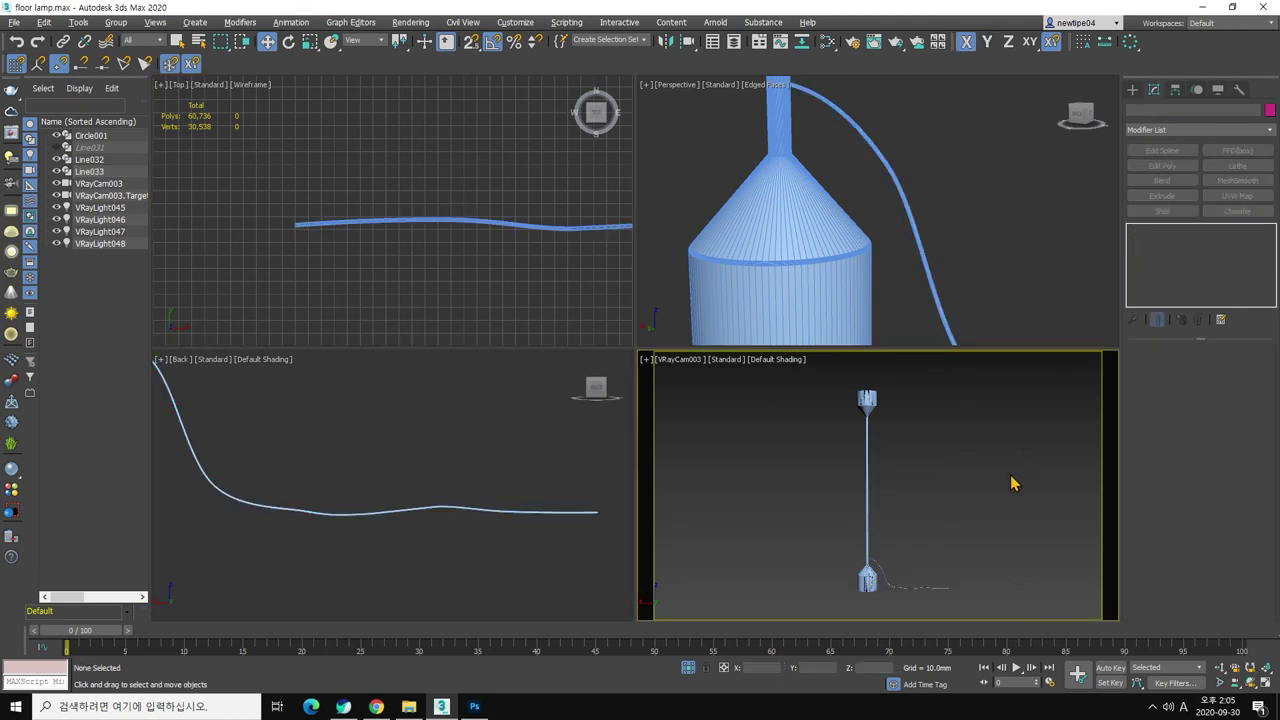
click(855, 130)
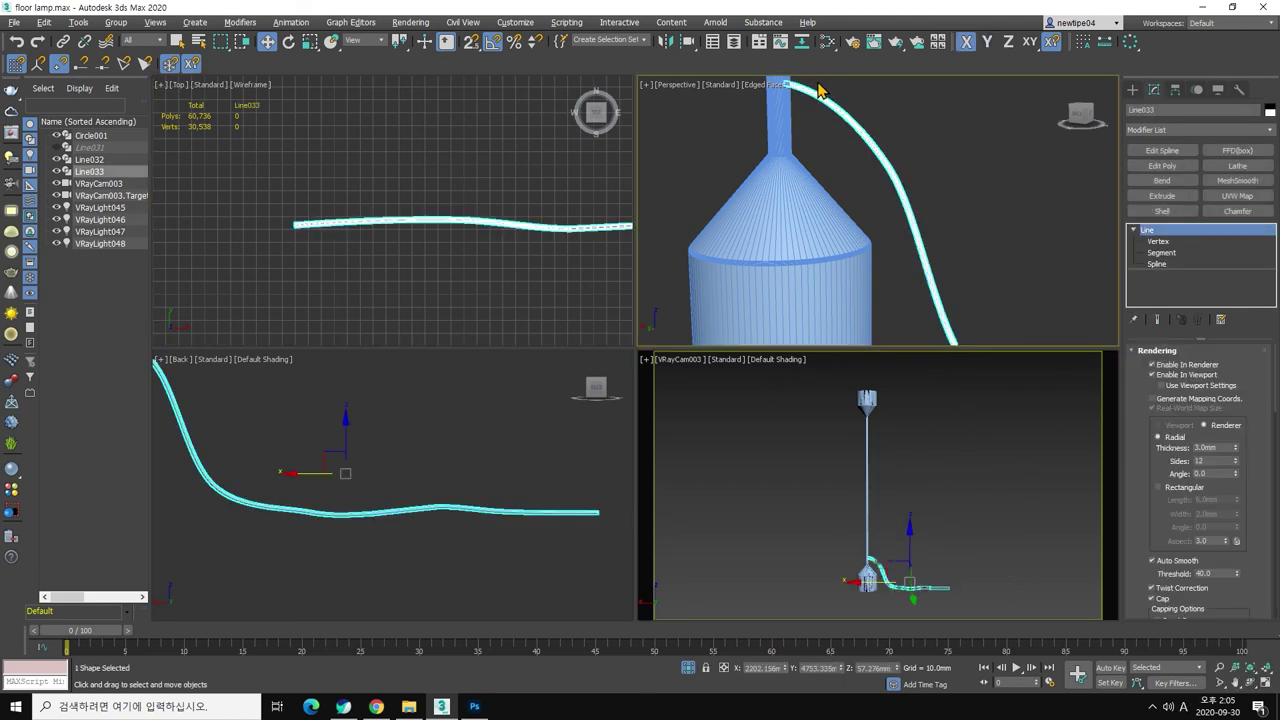
scroll(320, 403, down, 3)
scroll(320, 403, up, 4)
scroll(320, 505, up, 4)
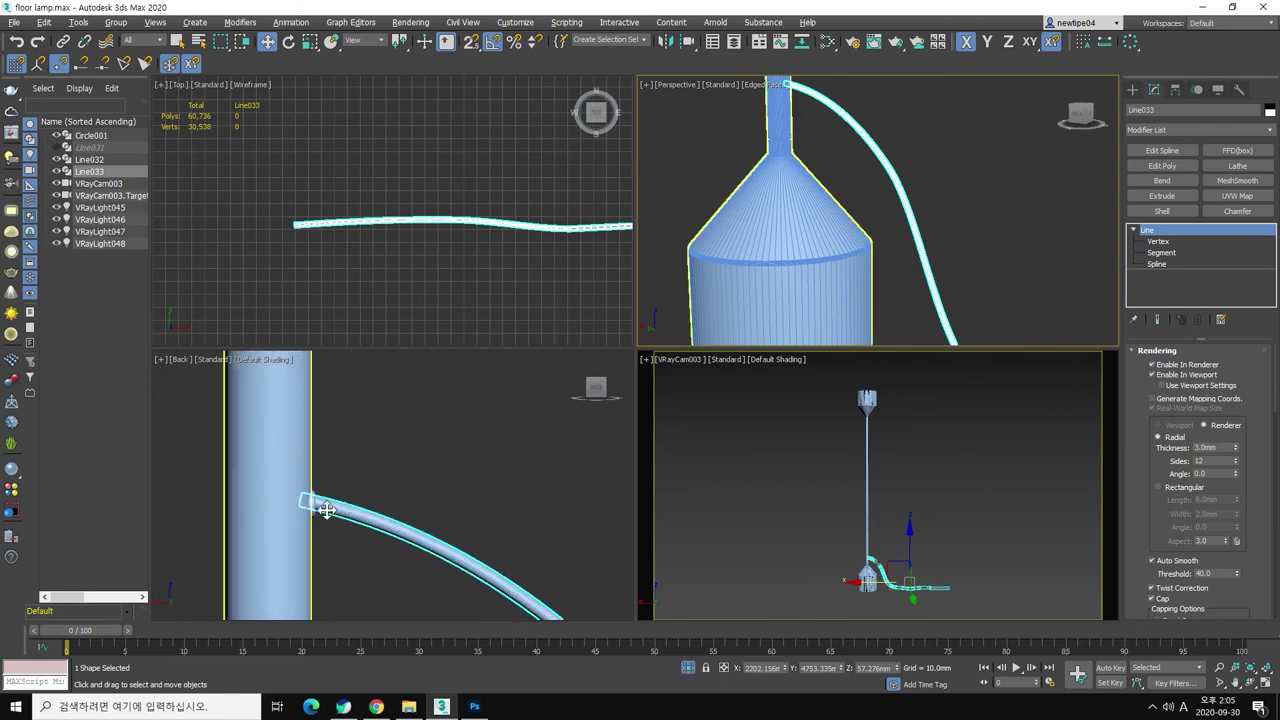
ctrl+click(310, 505)
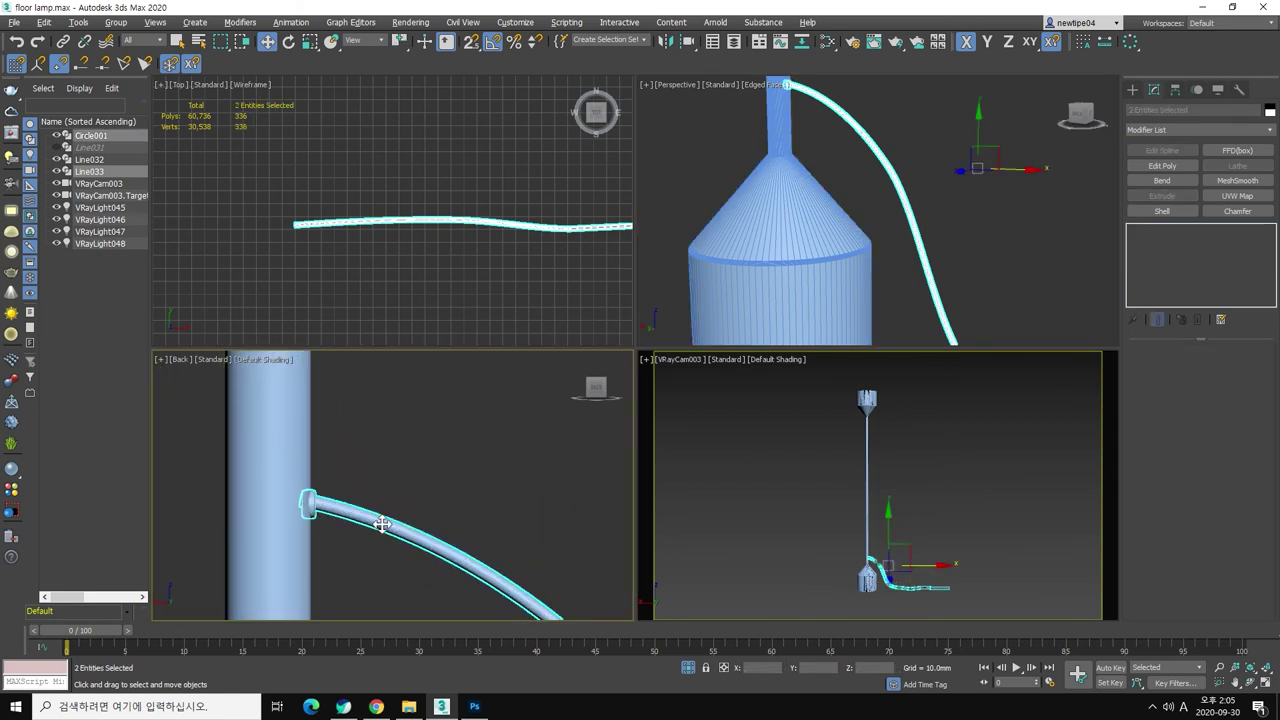
click(116, 22)
click(130, 36)
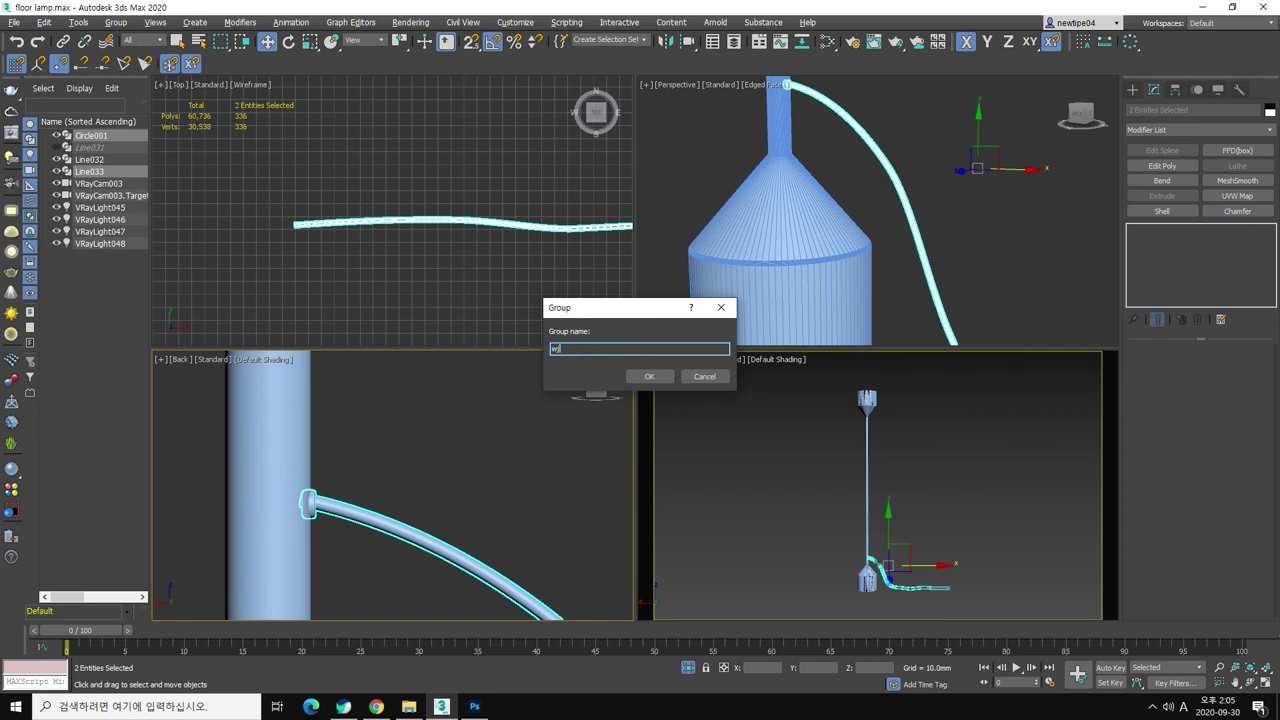
key(Return)
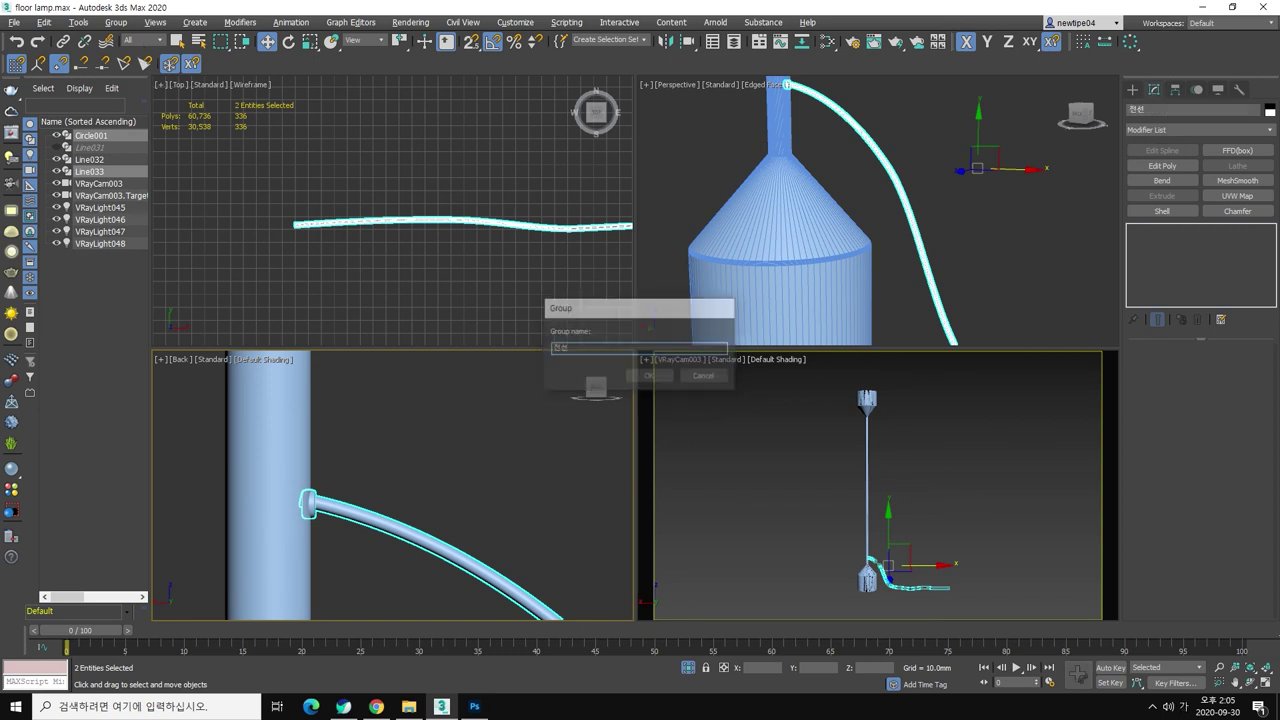
Step: Deselect everything and zoom the perspective view to check the grouped cord
click(903, 243)
click(903, 243)
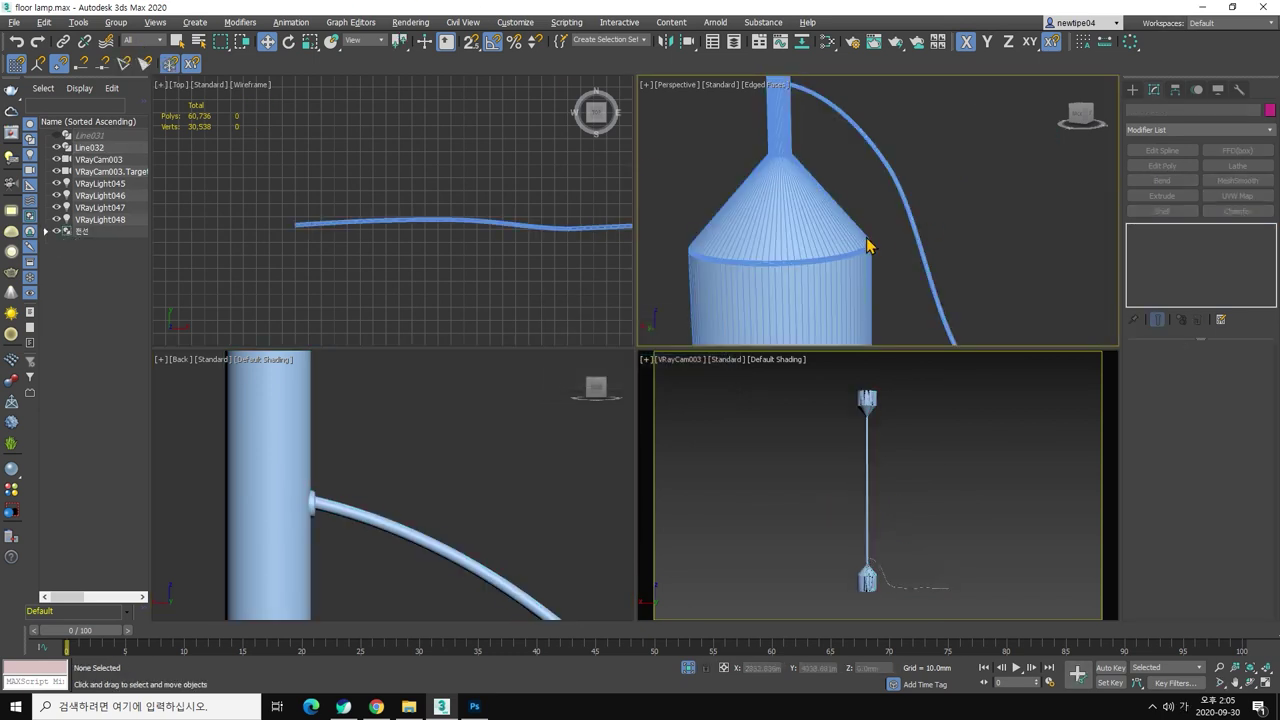
scroll(870, 242, down, 3)
scroll(848, 237, down, 2)
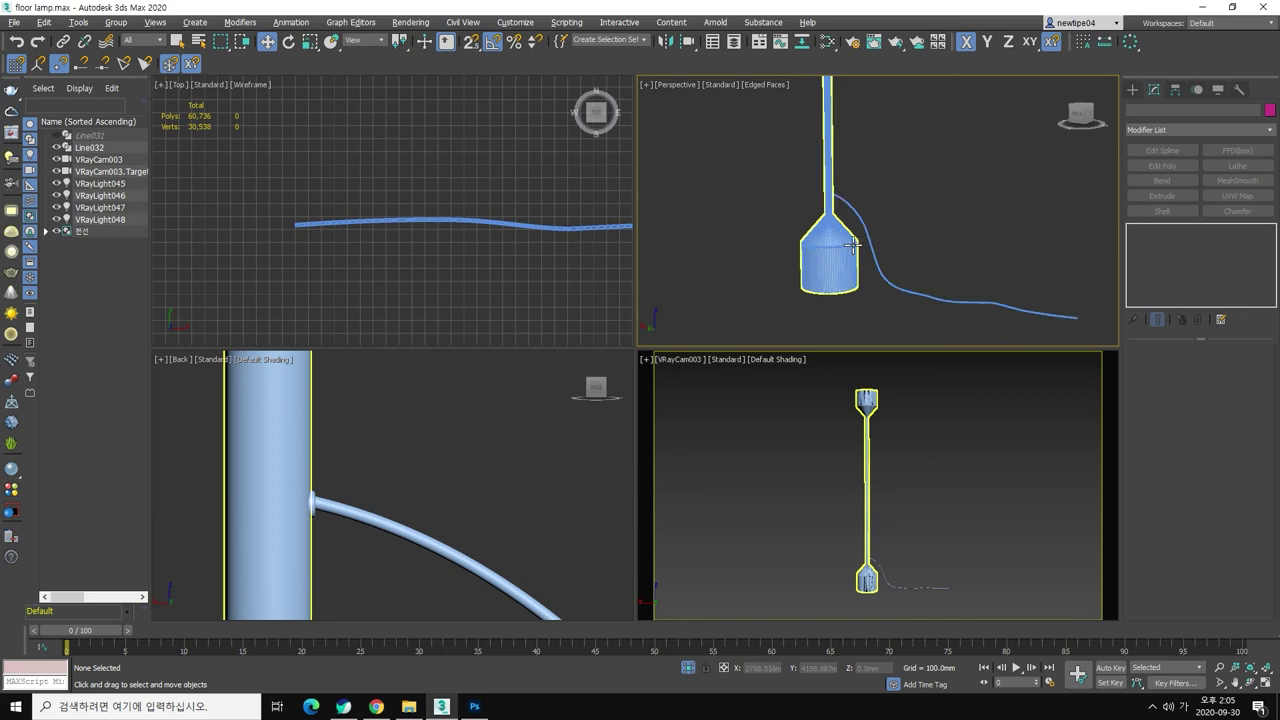
scroll(860, 170, down, 2)
scroll(840, 160, up, 3)
scroll(838, 170, up, 1)
scroll(838, 170, down, 2)
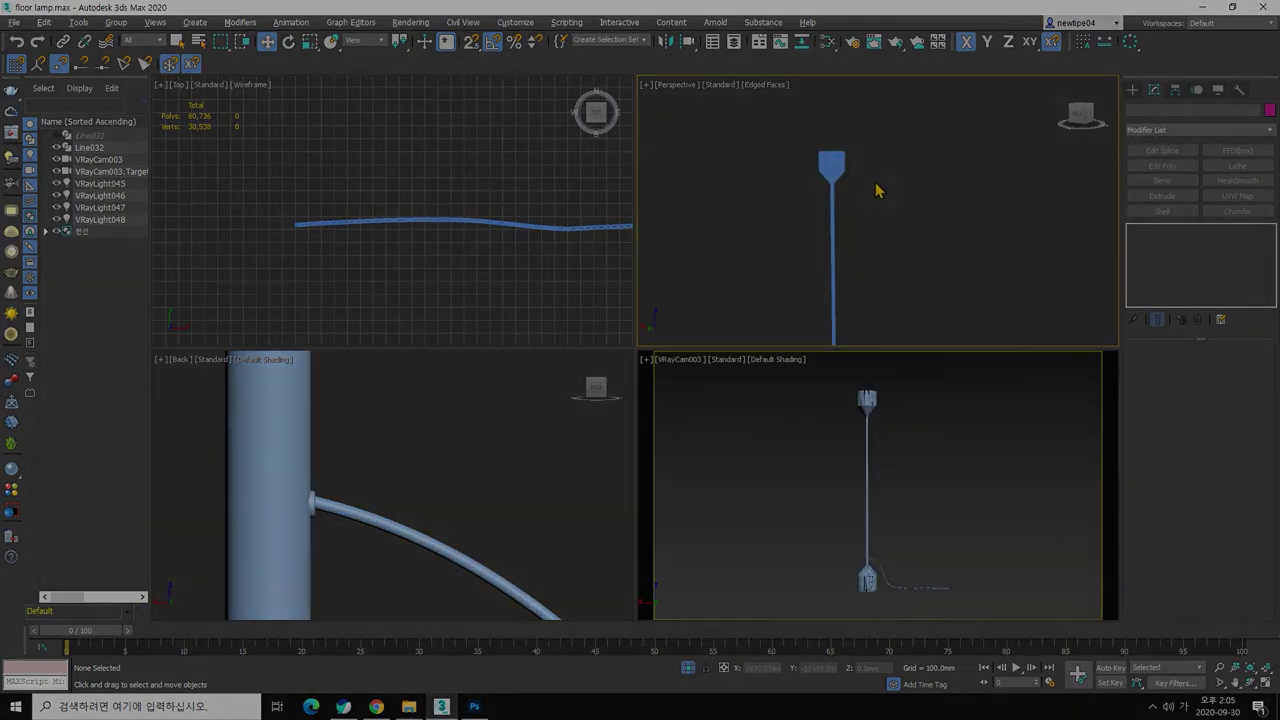
scroll(877, 191, down, 2)
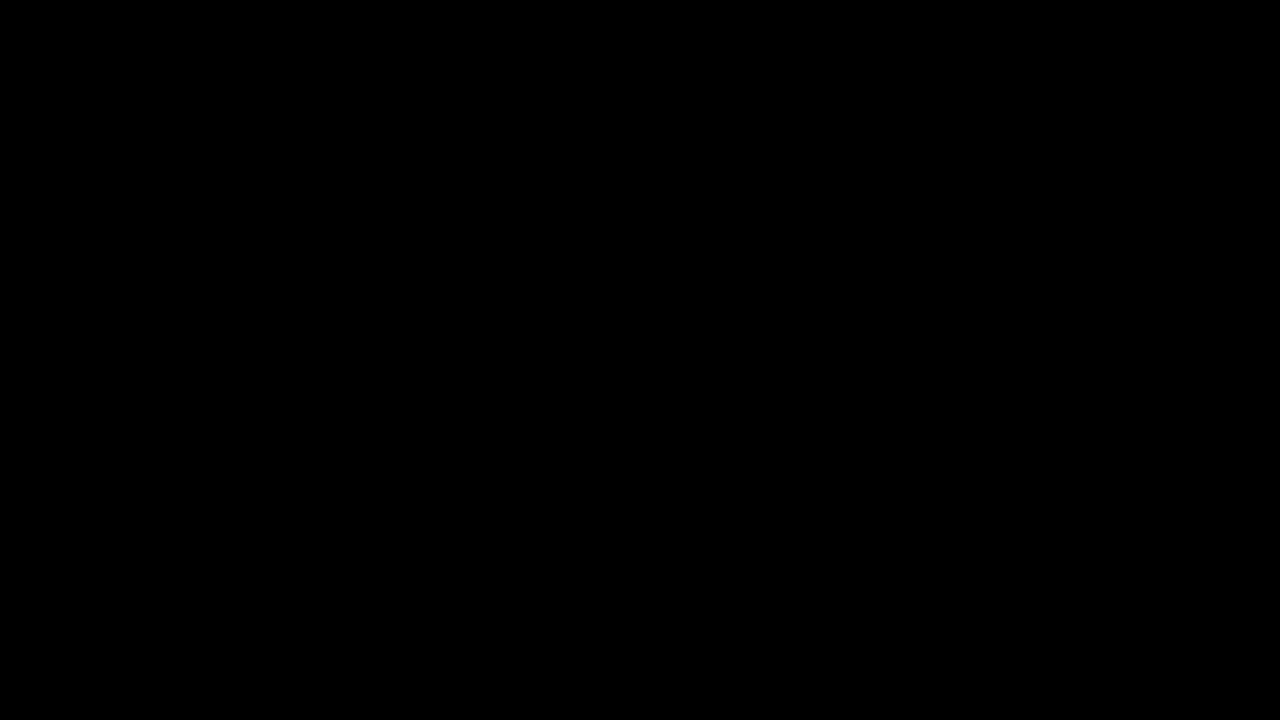